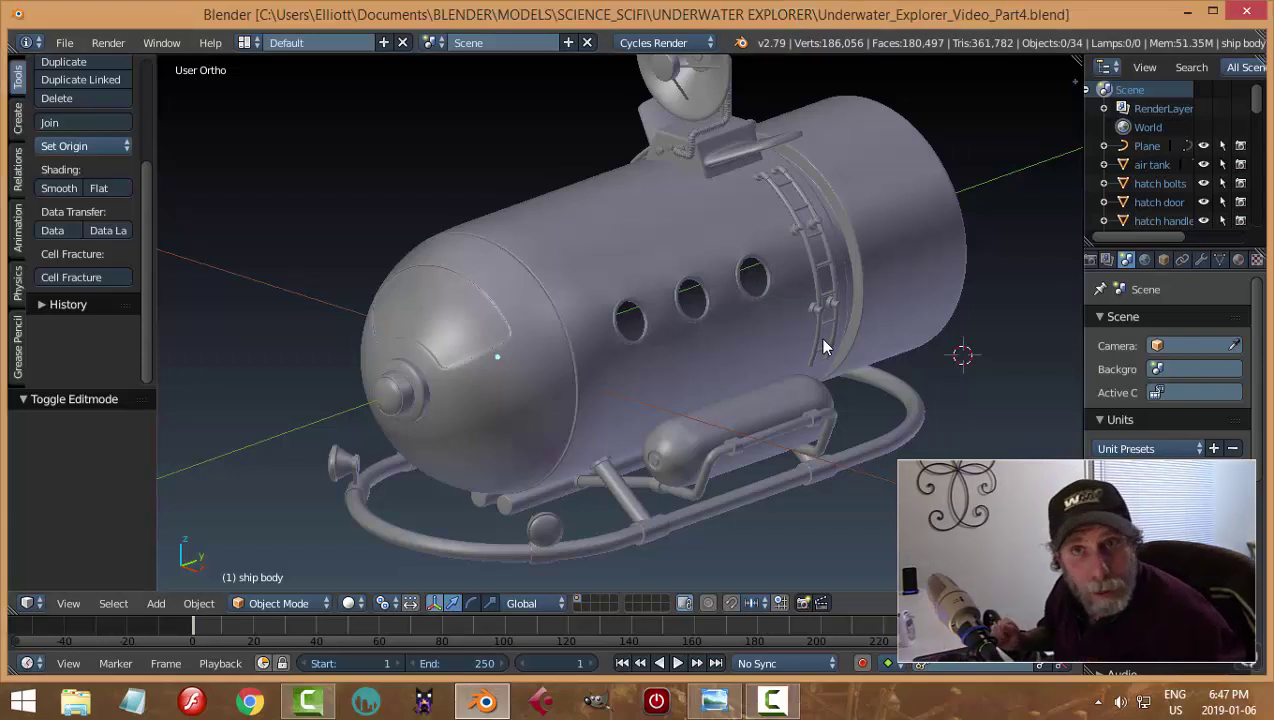
Enter edit mode on the ship body in edge select mode, focused on its rear section
mouse_move(898, 264)
middle_mouse_down()
mouse_move(788, 321)
mouse_move(705, 304)
mouse_move(752, 316)
mouse_move(708, 262)
middle_mouse_up()
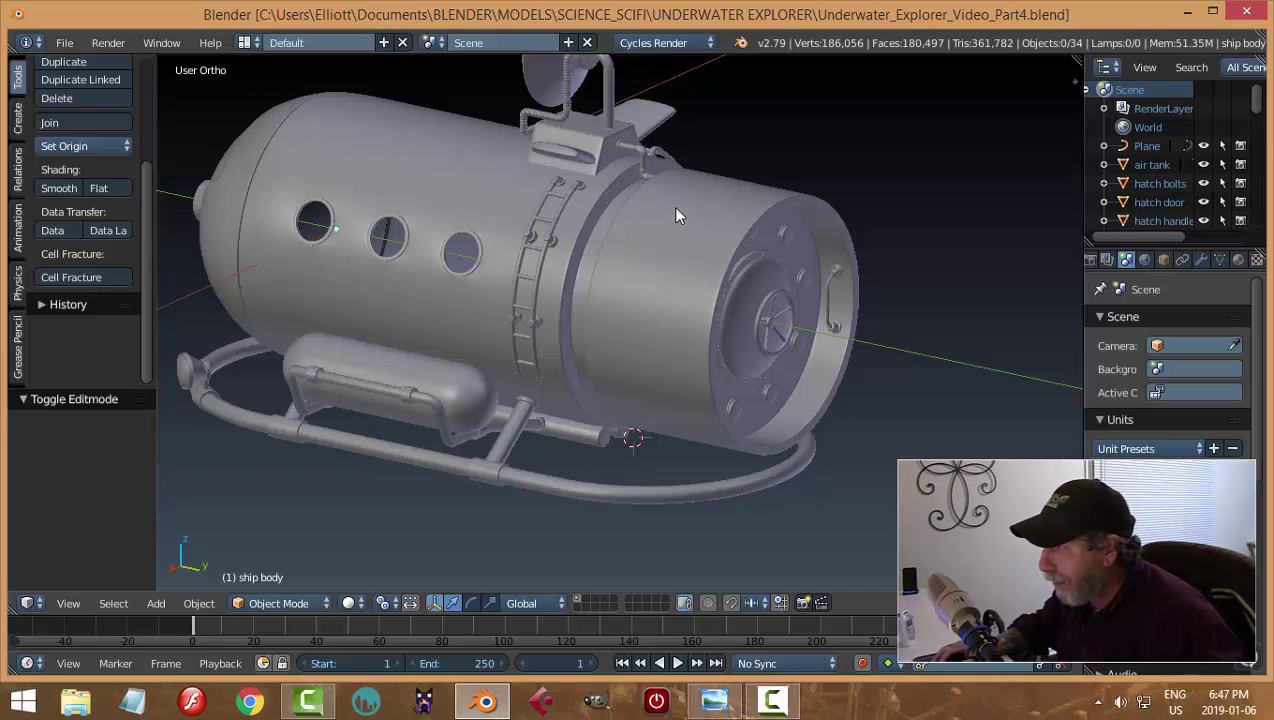
middle_click_drag(678, 278, 697, 280)
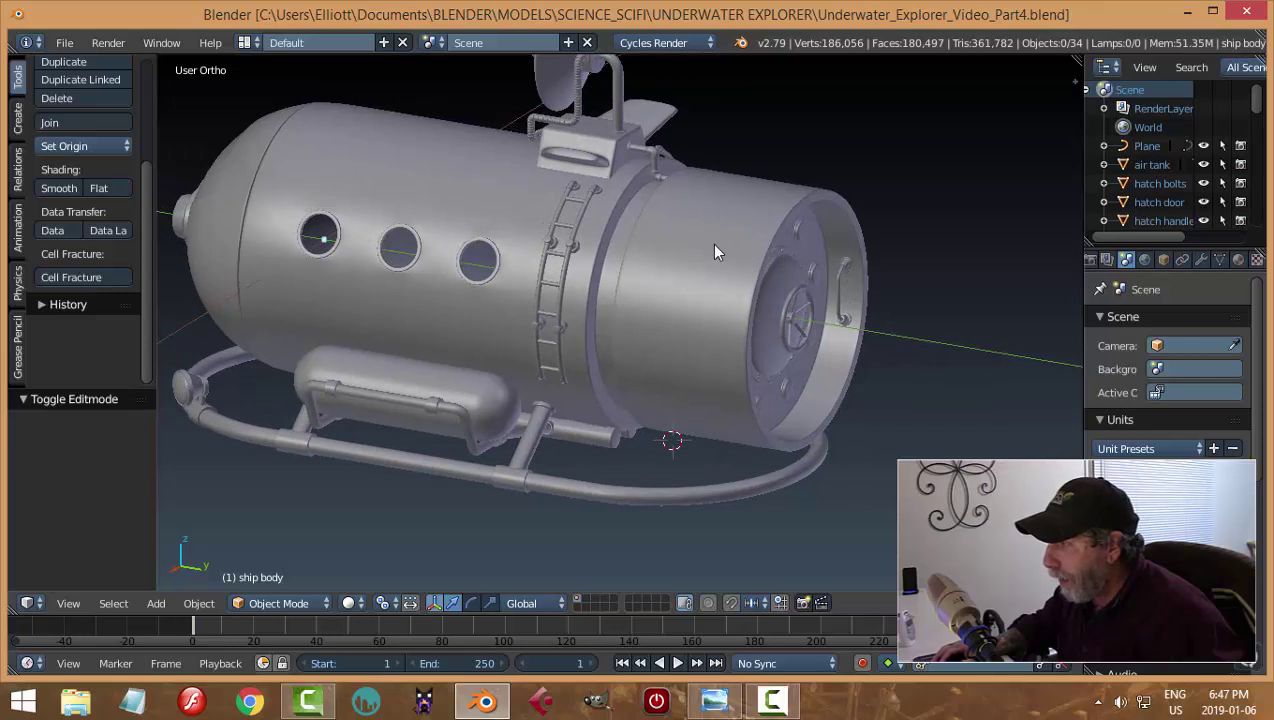
right_click(714, 244)
key("Tab")
left_click(782, 247)
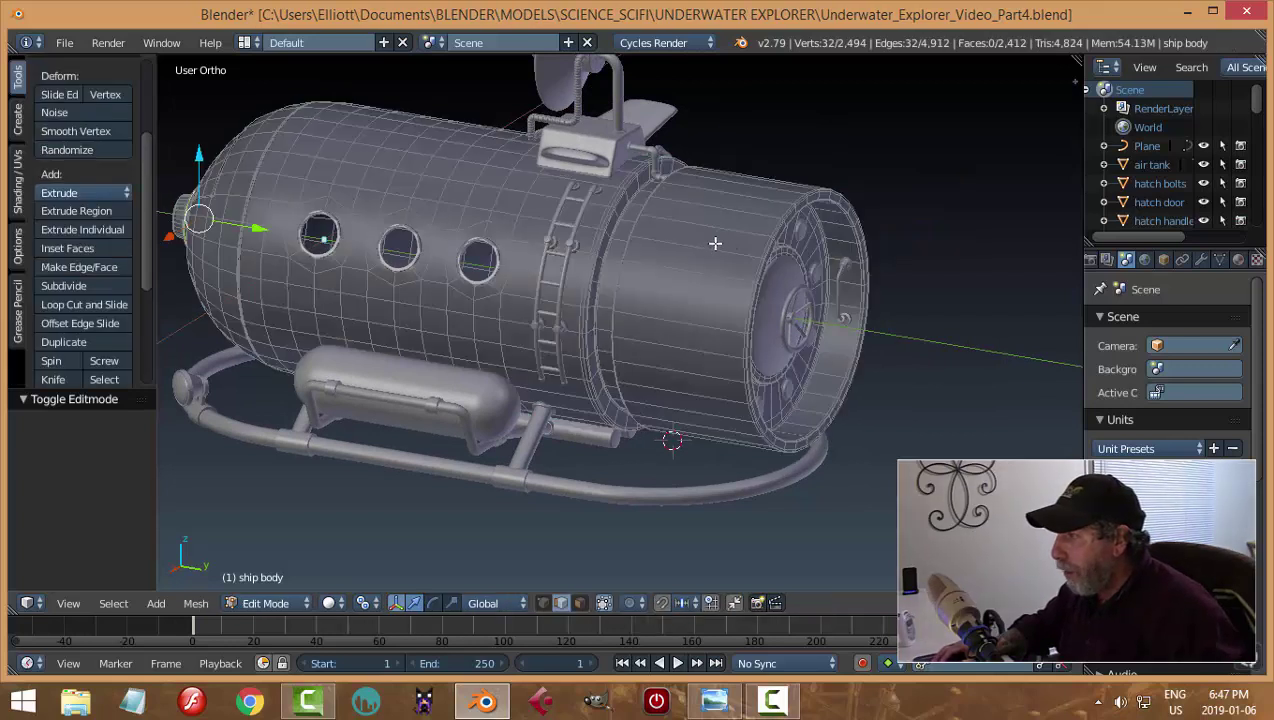
middle_click_drag(715, 243, 762, 250)
scroll(811, 256, "up", 2)
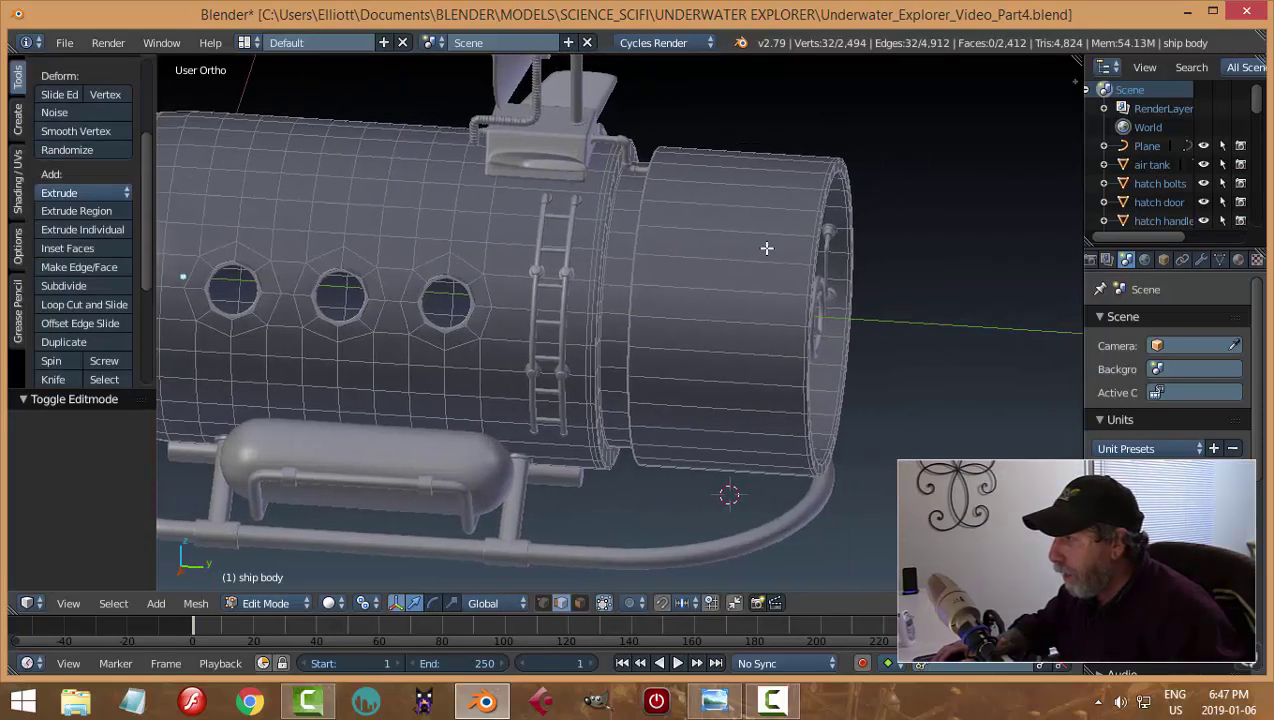
key("ctrl+Tab")
left_click(730, 233)
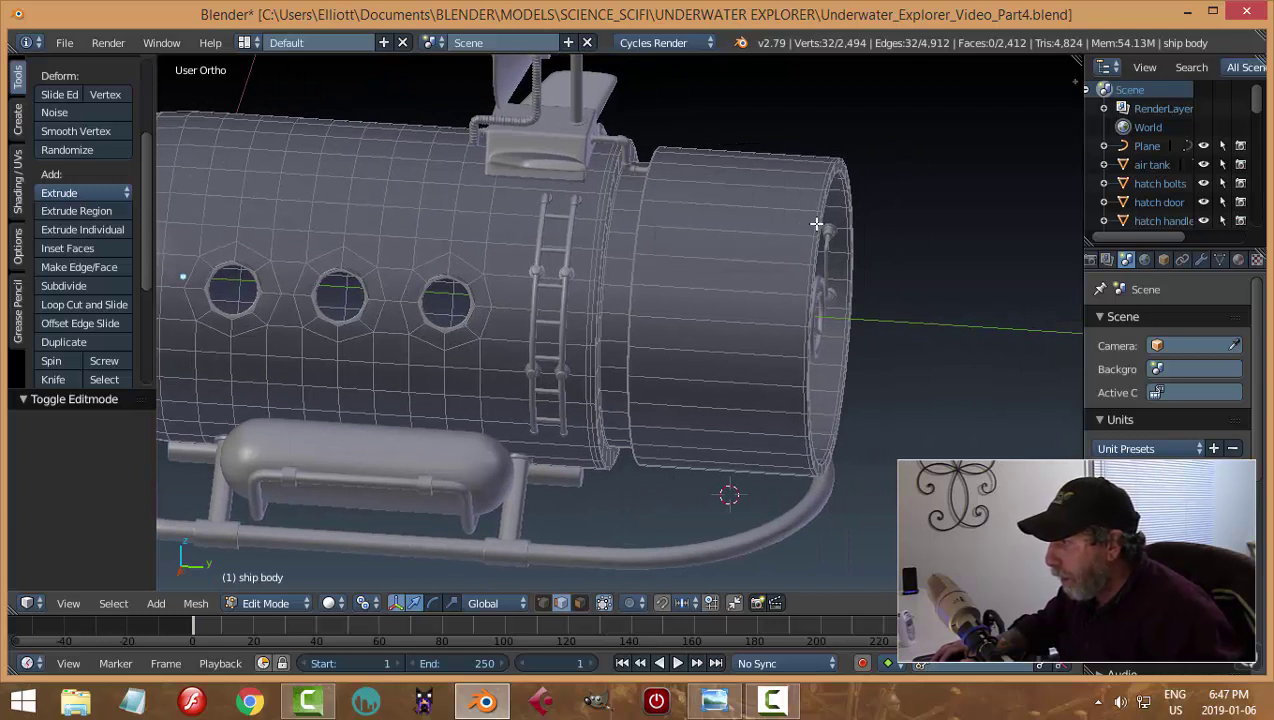
Set the pivot to Median Point and select only the edge loop around the ship body's rear rim
right_click(814, 221, "alt+shift")
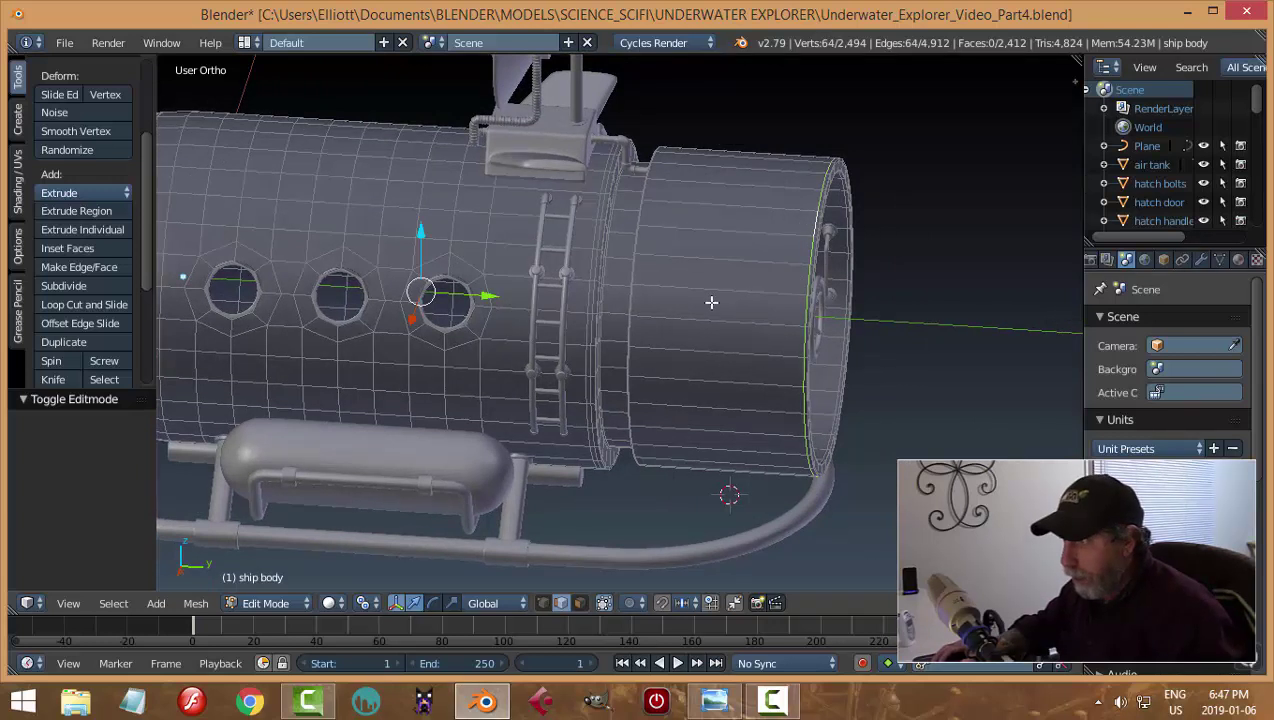
left_click(367, 602)
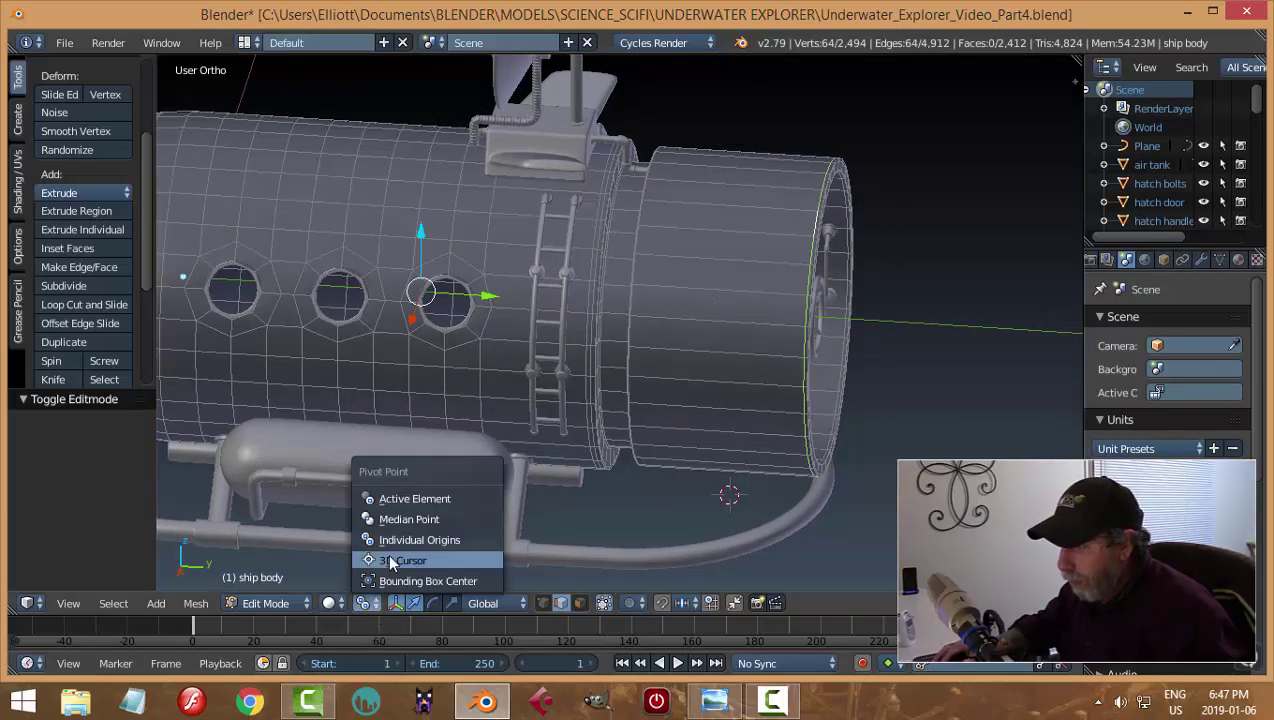
left_click(405, 521)
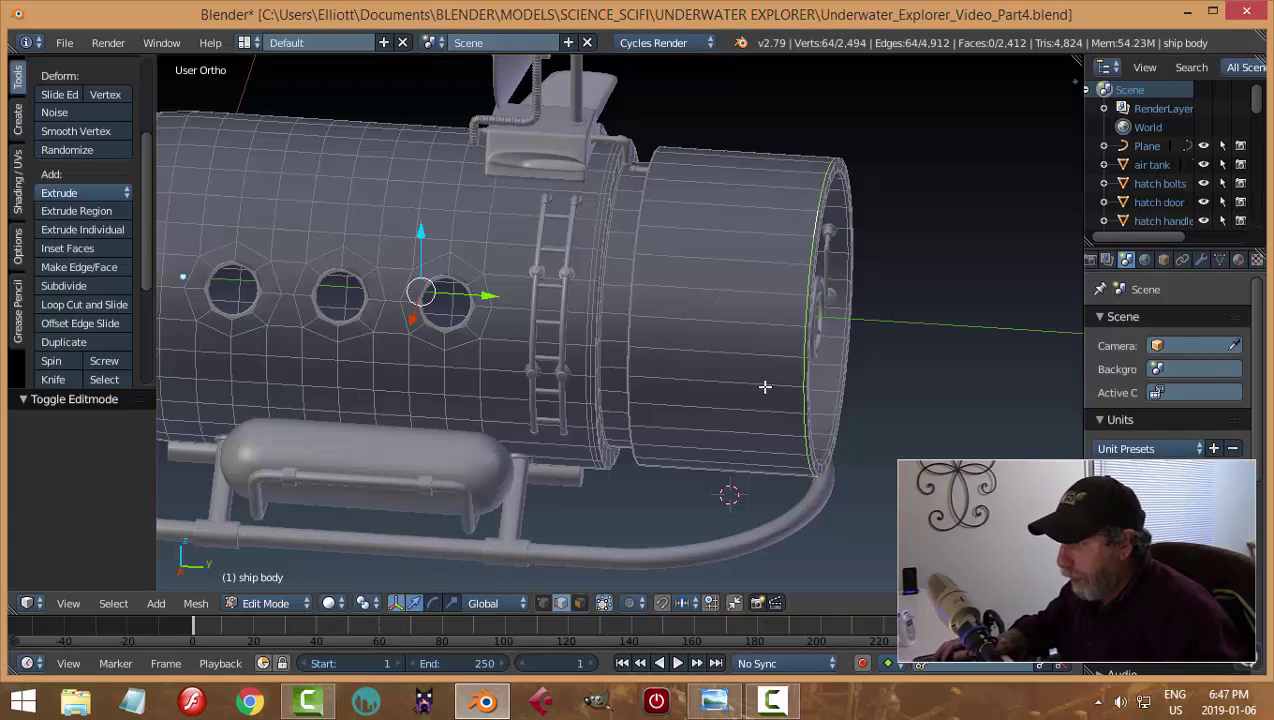
scroll(764, 386, "down", 3)
key("a")
scroll(770, 380, "up", 4)
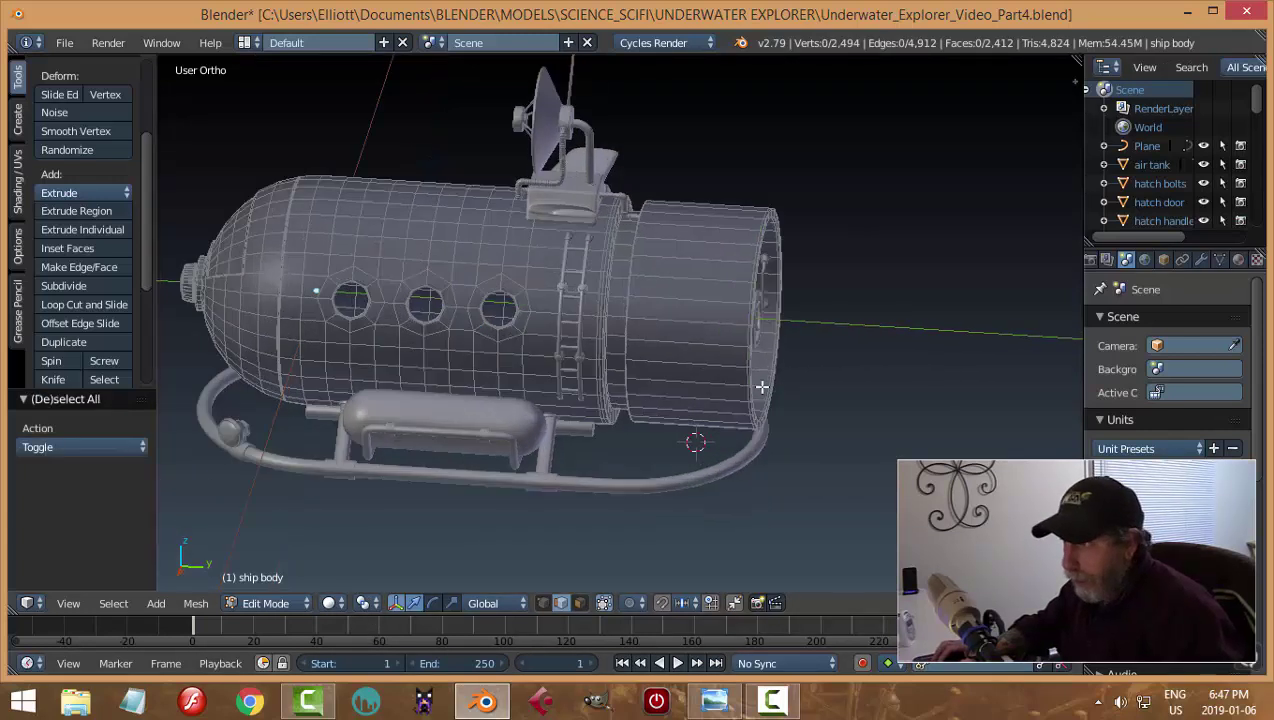
right_click(805, 254, "alt")
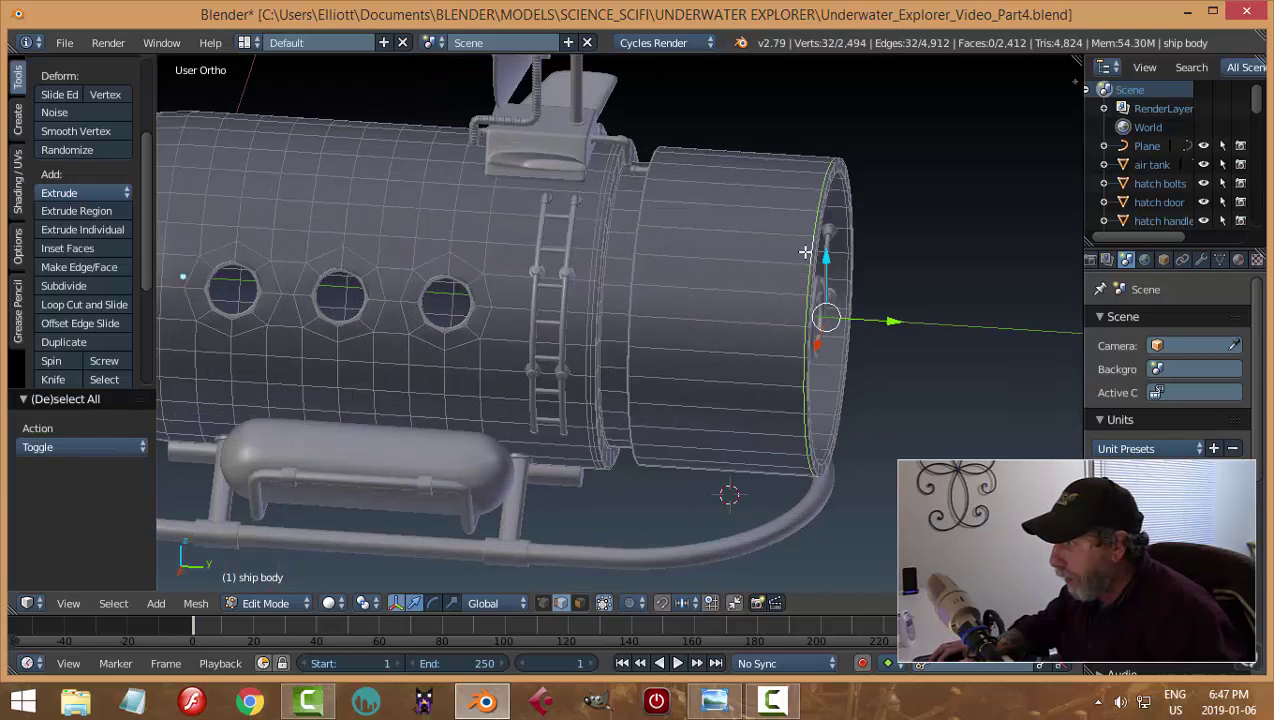
Duplicate the rear rim edge loop in place, separate it into its own object and return to object mode
key("shift+d")
right_click(767, 377)
key("p")
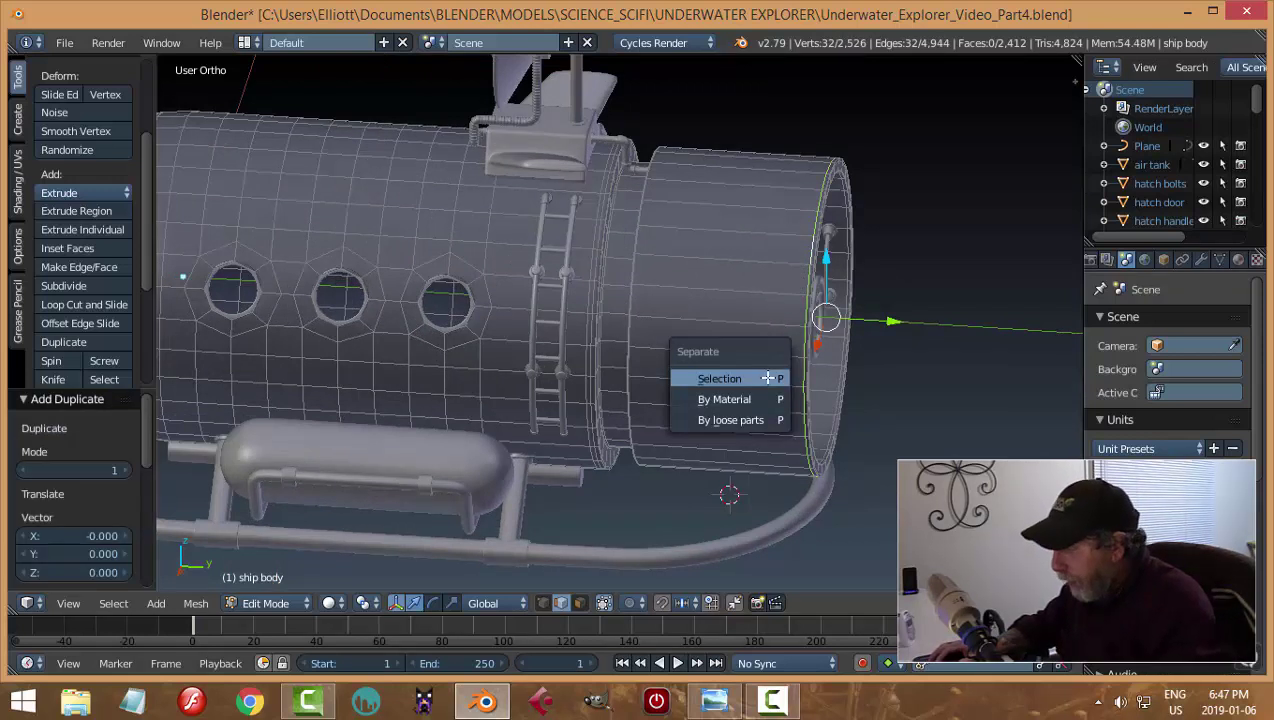
left_click(767, 377)
key("Tab")
left_click(685, 357)
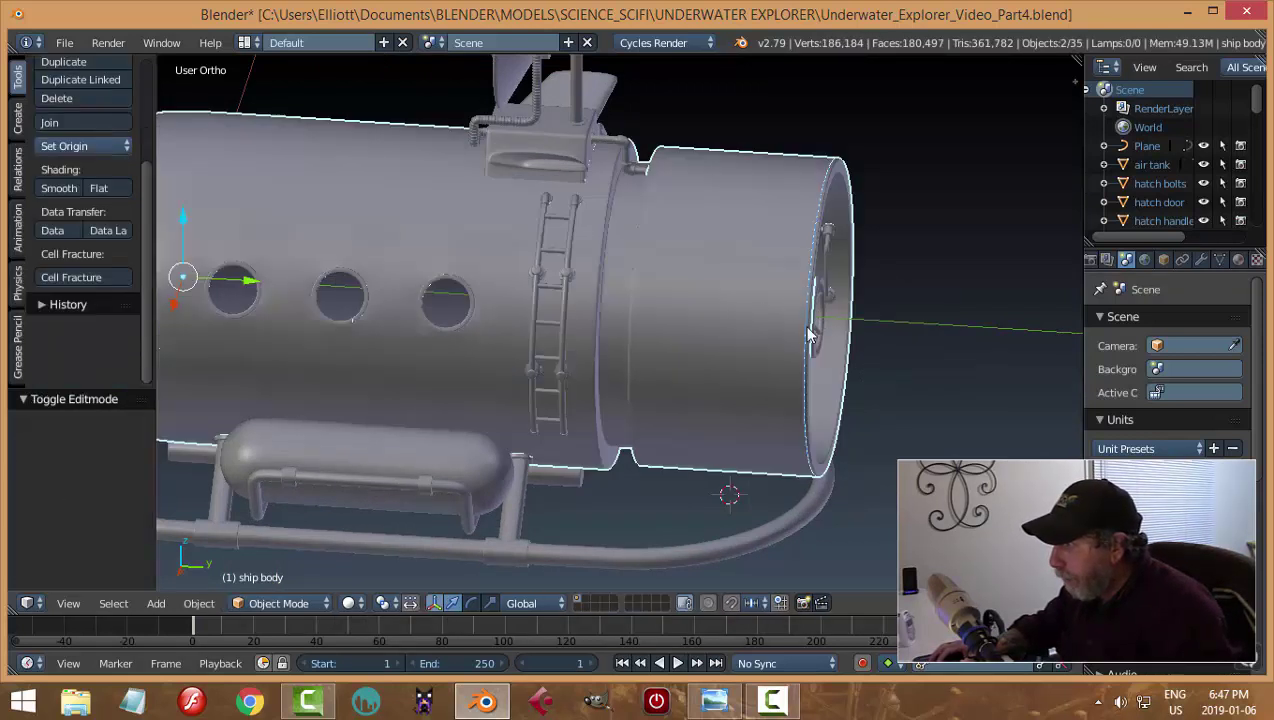
Set the origins of the ship body and the separated rim loop to their geometry, and select only the rim loop
left_click(84, 146)
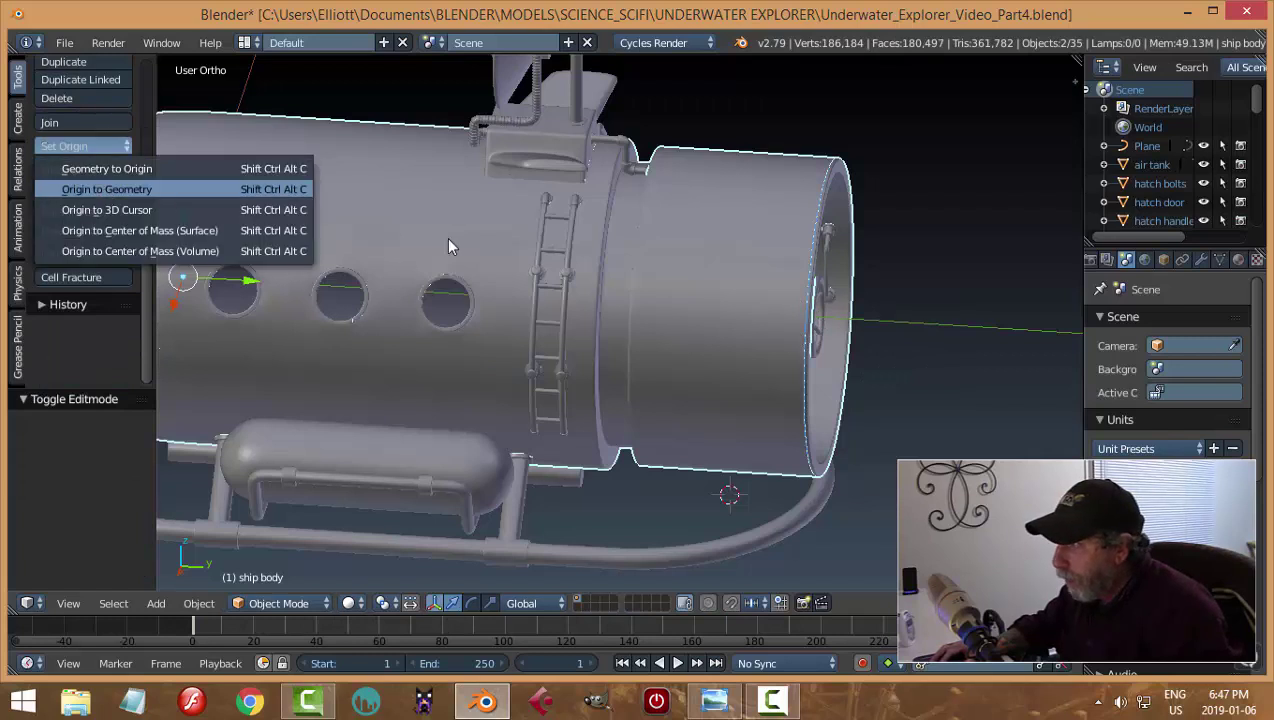
left_click(110, 187)
mouse_move(715, 354)
middle_mouse_down()
mouse_move(813, 302)
mouse_move(574, 357)
mouse_move(518, 334)
mouse_move(731, 332)
mouse_move(706, 346)
middle_mouse_up()
scroll(706, 346, "down", 1)
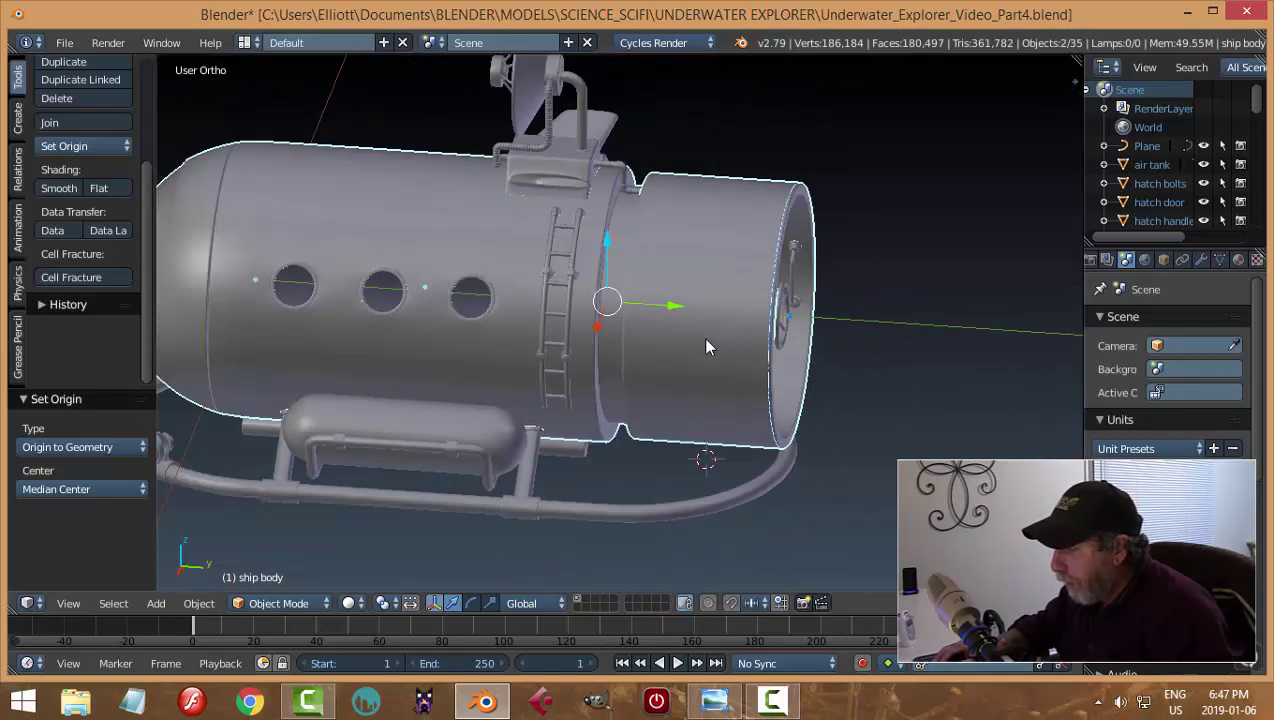
right_click(775, 294)
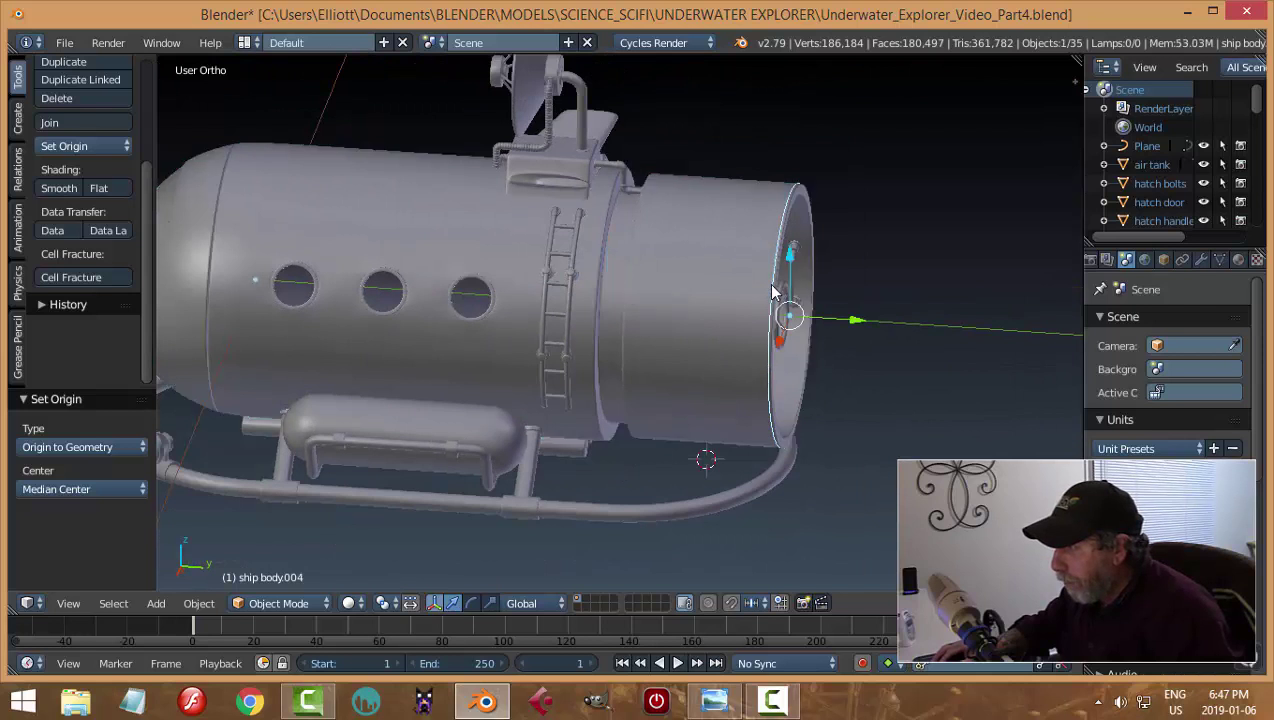
Turn on the Screencast Keys display for the 3D view
key("n")
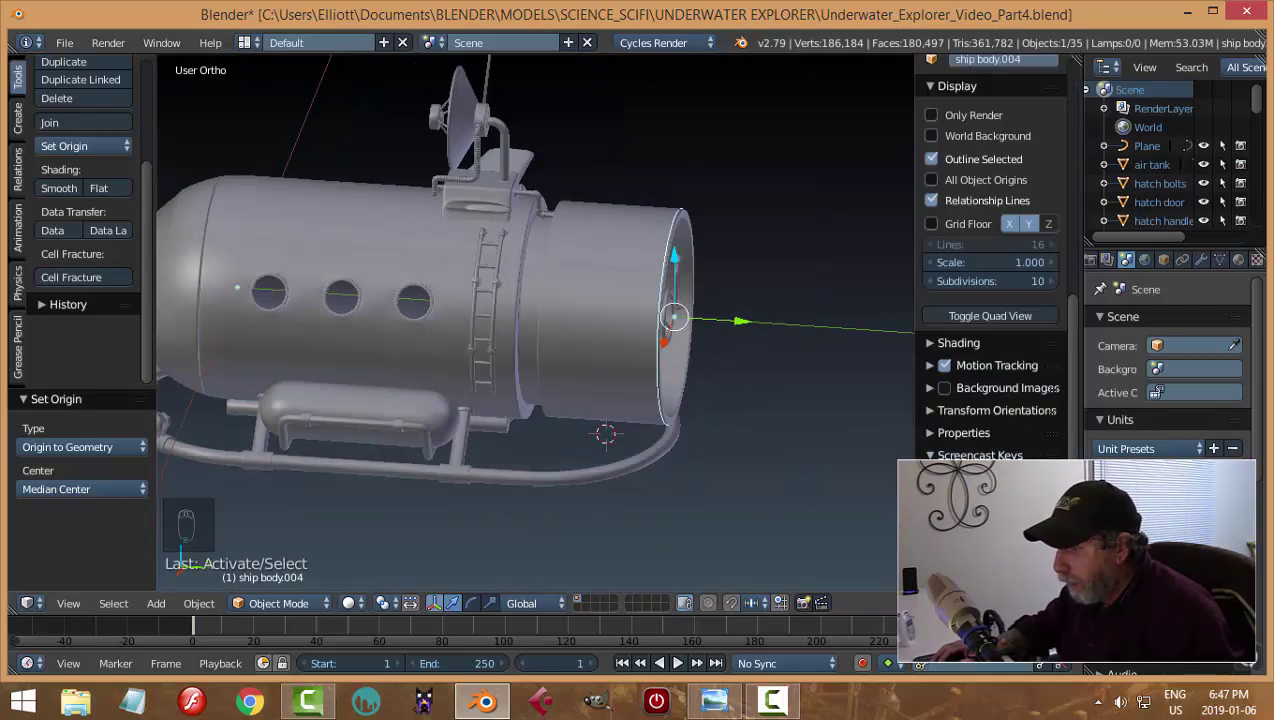
key("n")
Move the rim loop -0.210 along Y, forward from the hull's rear edge, and scale it by about 1.043
scroll(800, 515, "up", 3)
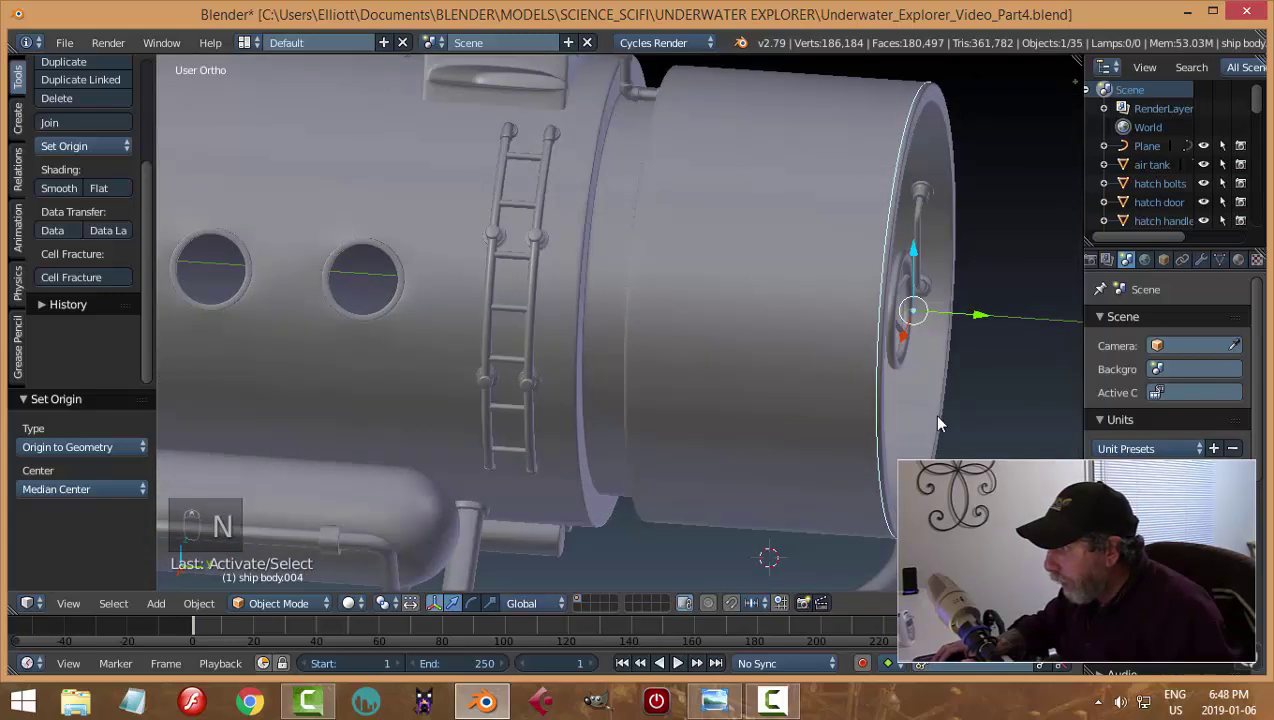
mouse_move(978, 318)
left_mouse_down()
mouse_move(947, 318)
mouse_move(940, 337)
left_mouse_up()
middle_click_drag(940, 337, 862, 347)
key("s")
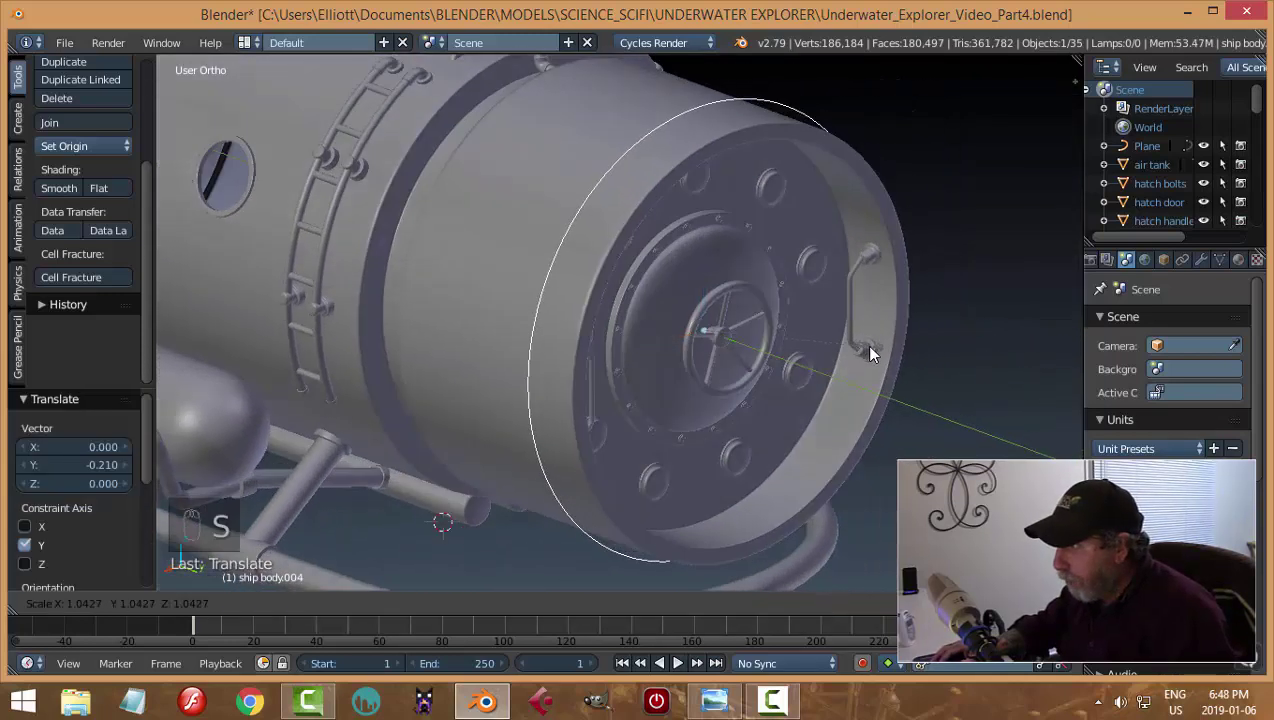
left_click(865, 344)
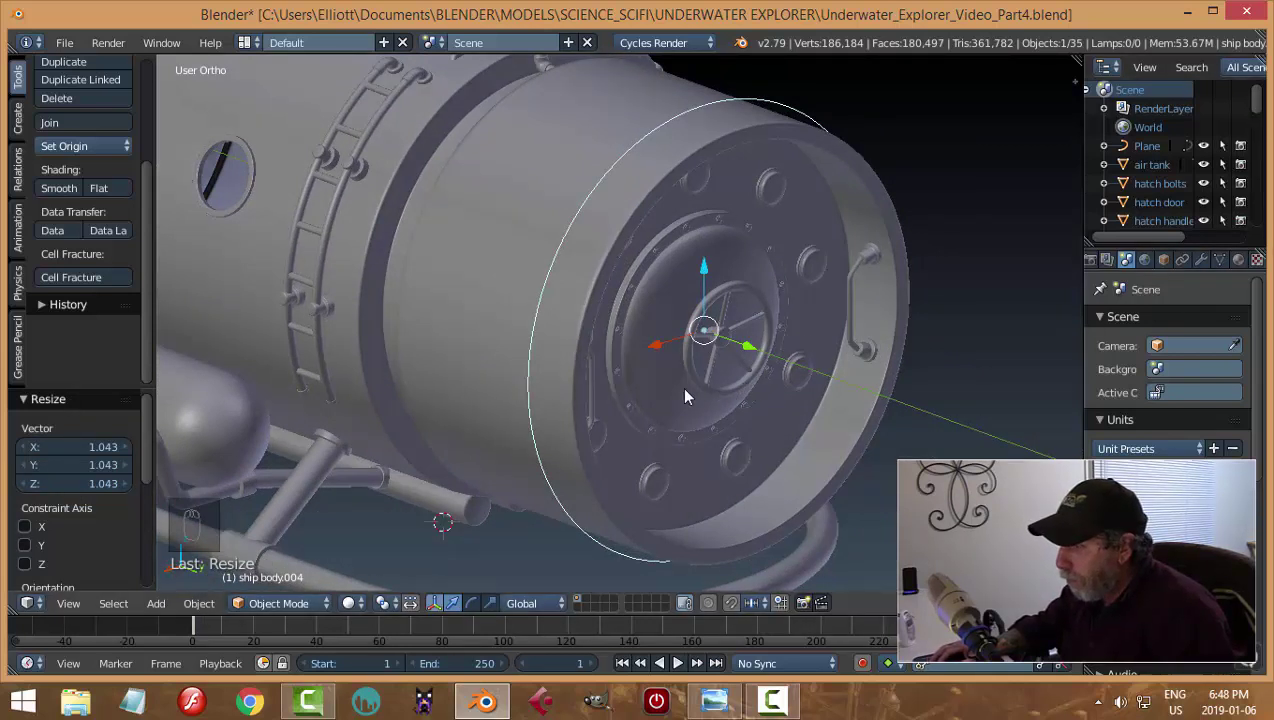
Convert the rim loop from mesh to a curve and set its fill to Full
key("alt+c")
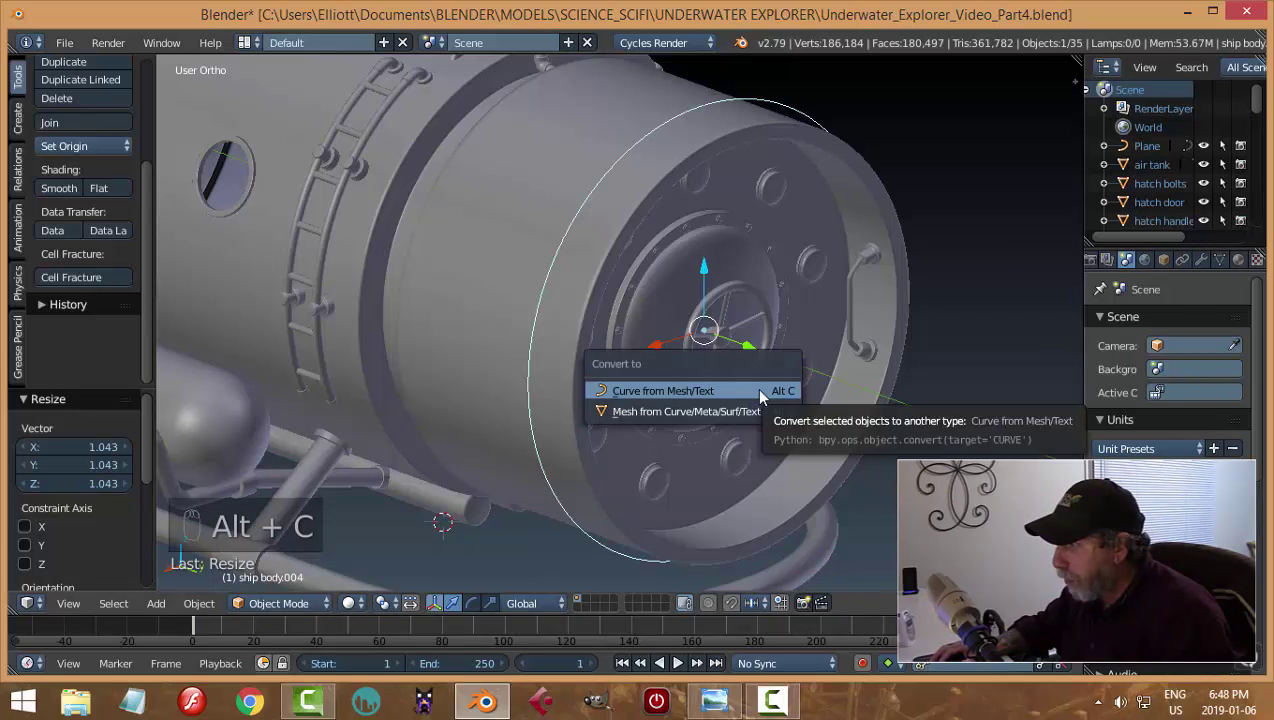
left_click(760, 391)
left_click(1217, 259)
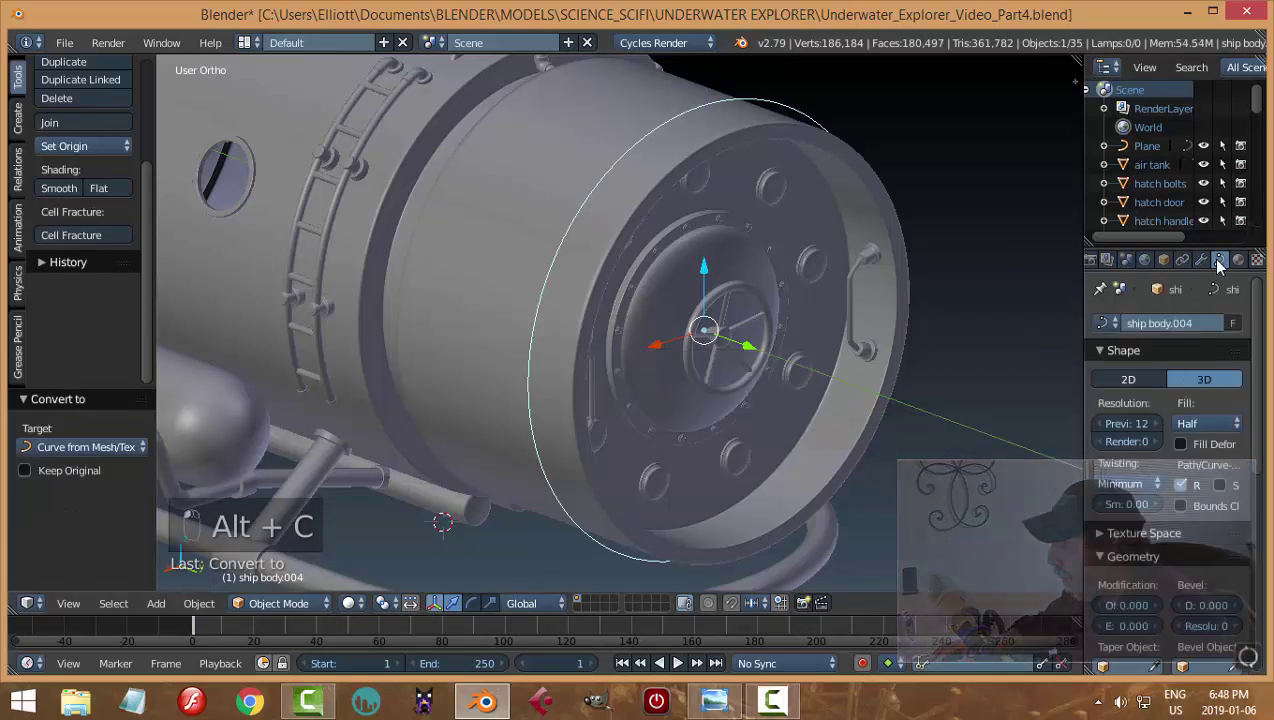
left_click(1205, 423)
left_click(1188, 410)
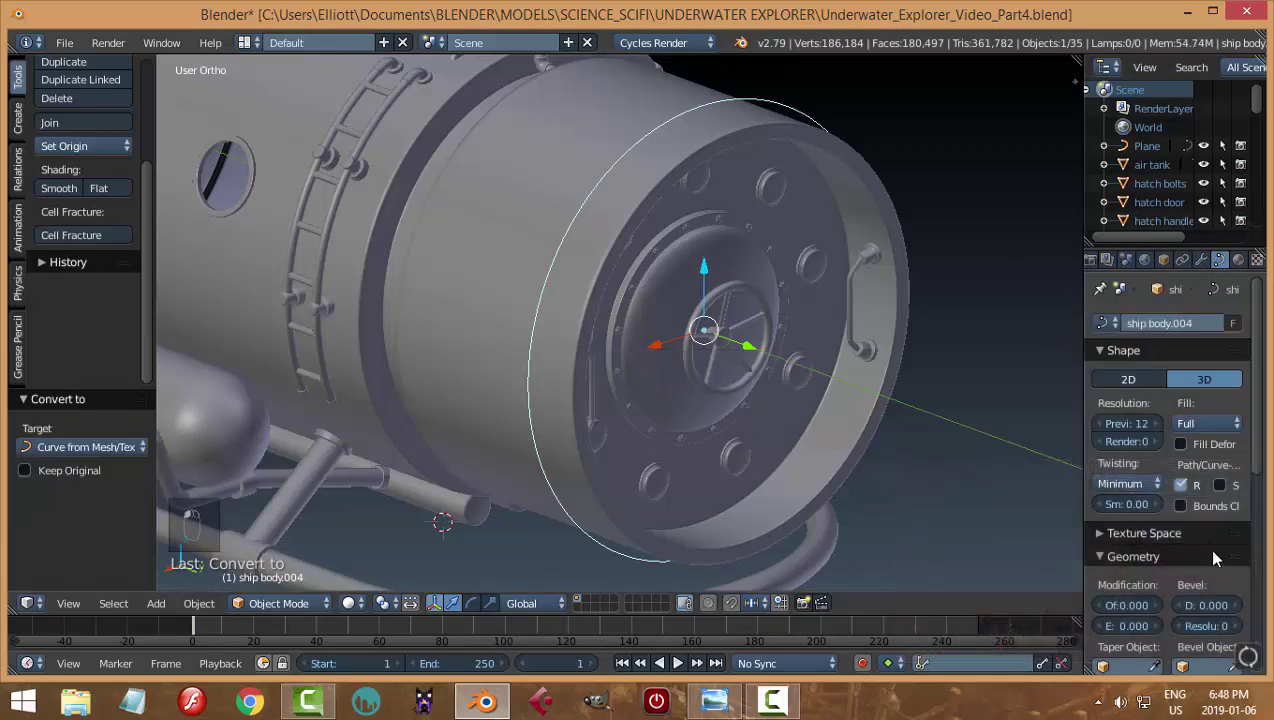
Give the rim curve a bevel depth of 0.030 and a bevel resolution of 2
scroll(1262, 444, "down", 7)
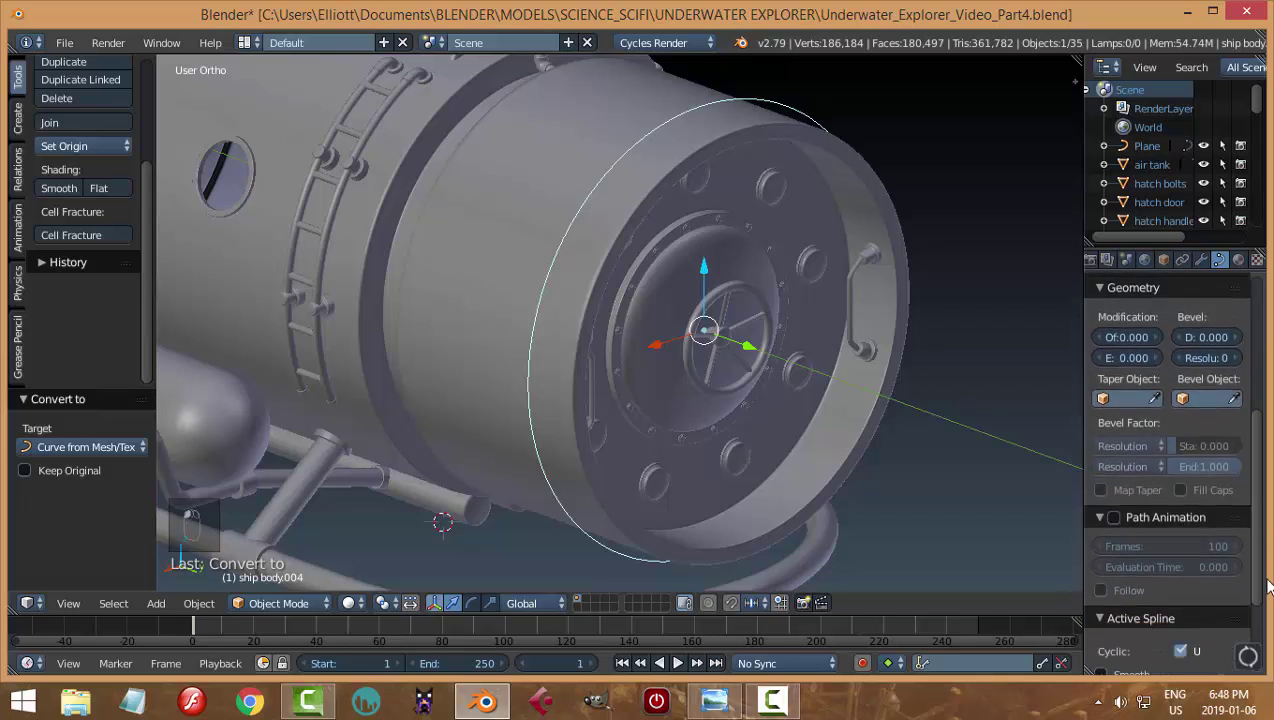
mouse_move(1206, 307)
left_mouse_down()
mouse_move(1240, 307)
mouse_move(1222, 310)
left_mouse_up()
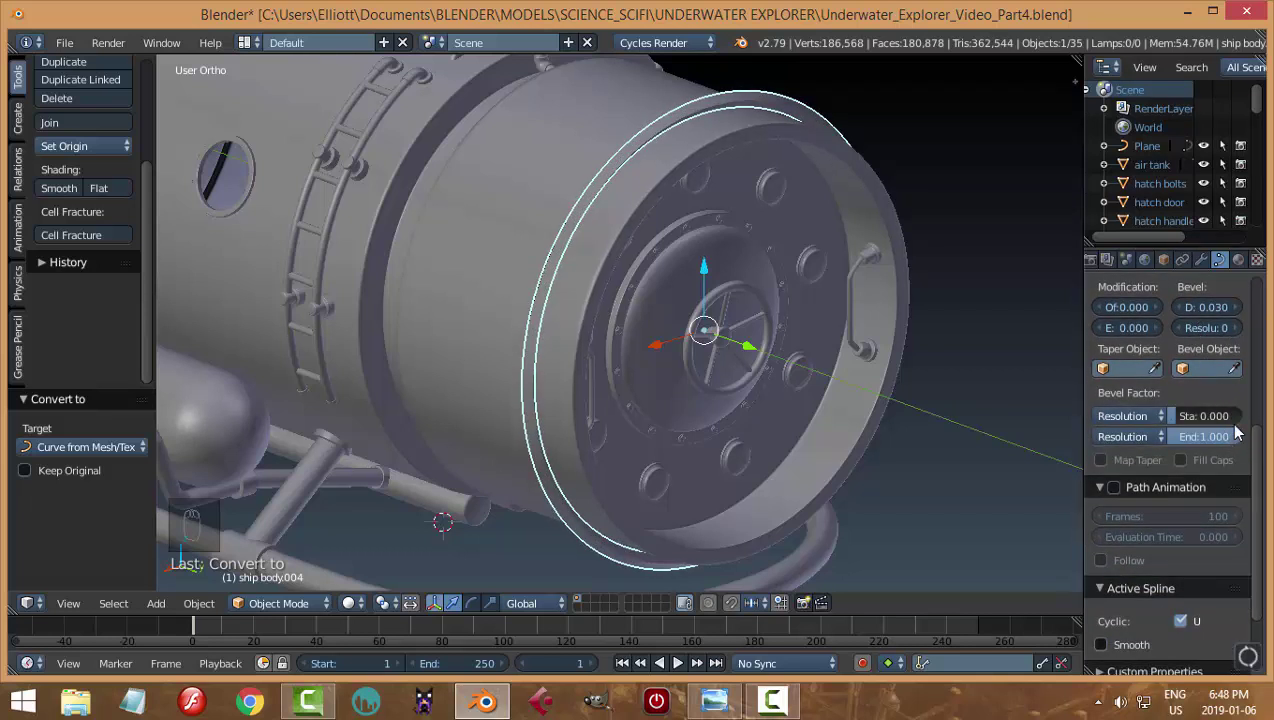
left_click(1241, 326)
left_click(1241, 326)
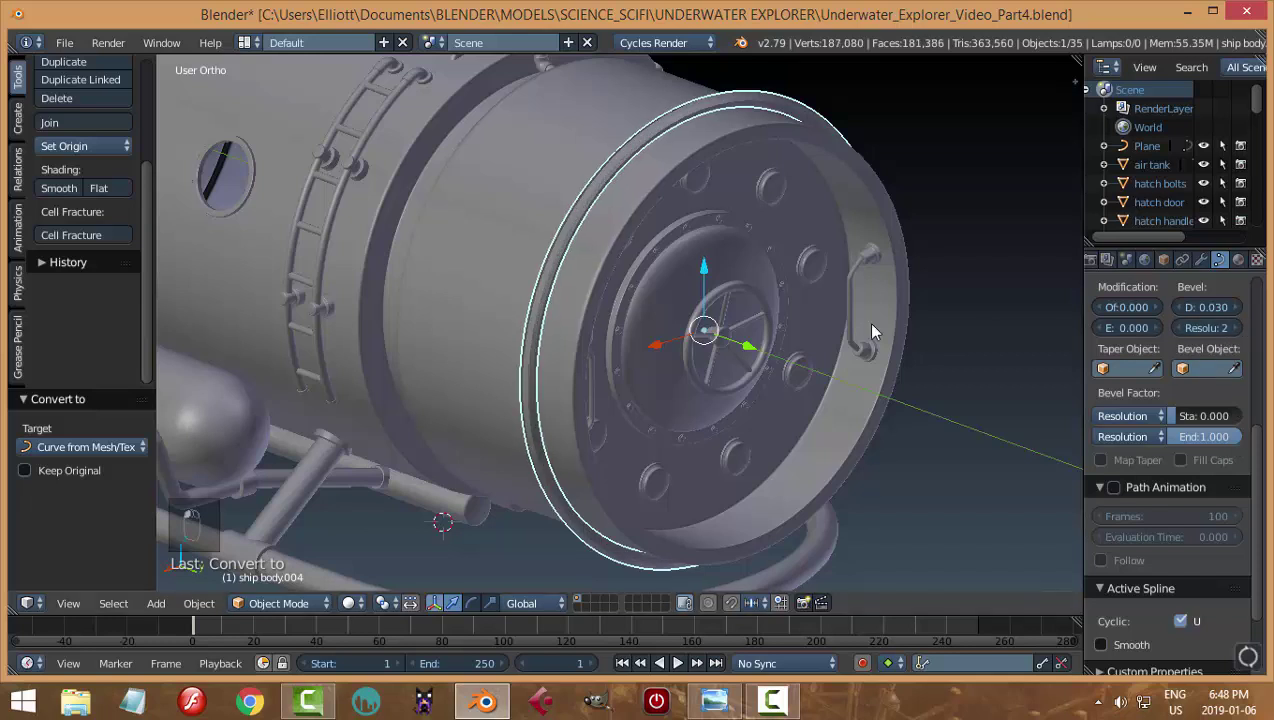
Apply smooth shading to the beveled rim ring and deselect everything
mouse_move(867, 321)
middle_mouse_down()
mouse_move(898, 355)
mouse_move(202, 291)
middle_mouse_up()
left_click(58, 188)
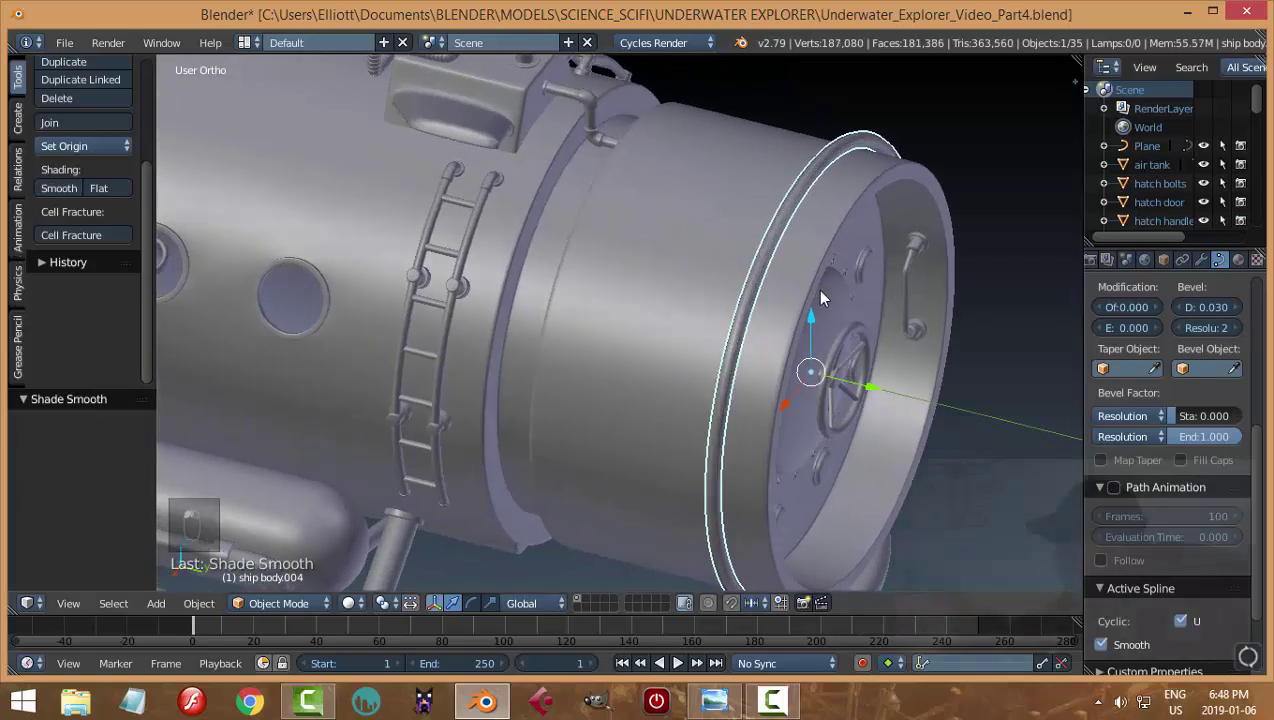
mouse_move(816, 289)
middle_mouse_down()
mouse_move(743, 272)
mouse_move(748, 256)
mouse_move(737, 264)
mouse_move(759, 315)
middle_mouse_up()
key("a")
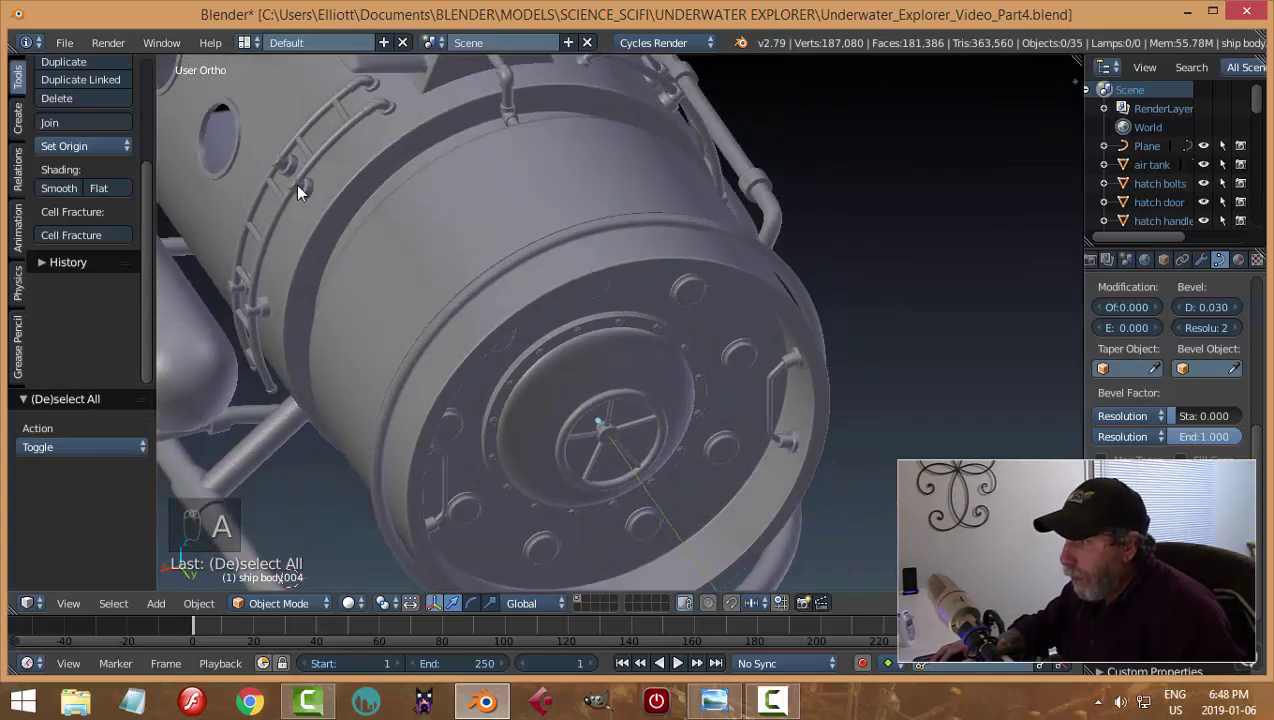
mouse_move(631, 213)
middle_mouse_down()
mouse_move(643, 228)
mouse_move(580, 204)
mouse_move(580, 250)
mouse_move(594, 259)
middle_mouse_up()
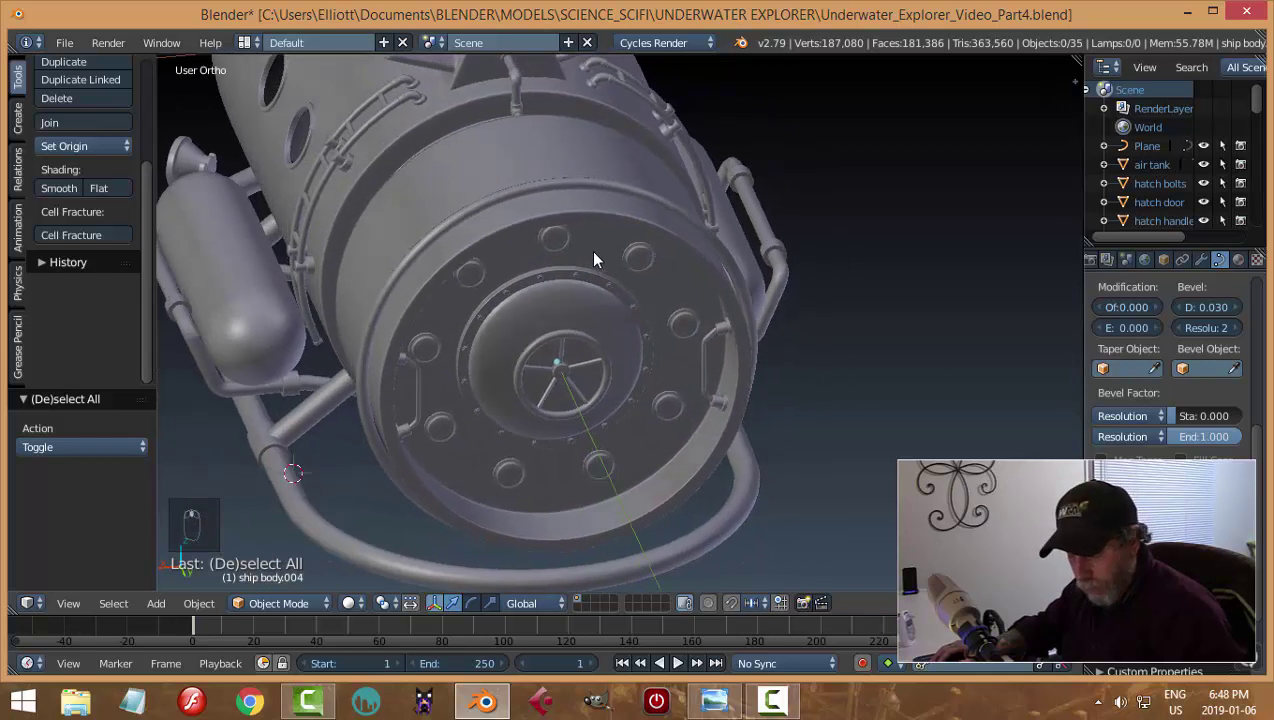
Add a mesh circle with 24 vertices at the 3D cursor
key("shift+a")
mouse_move(594, 259)
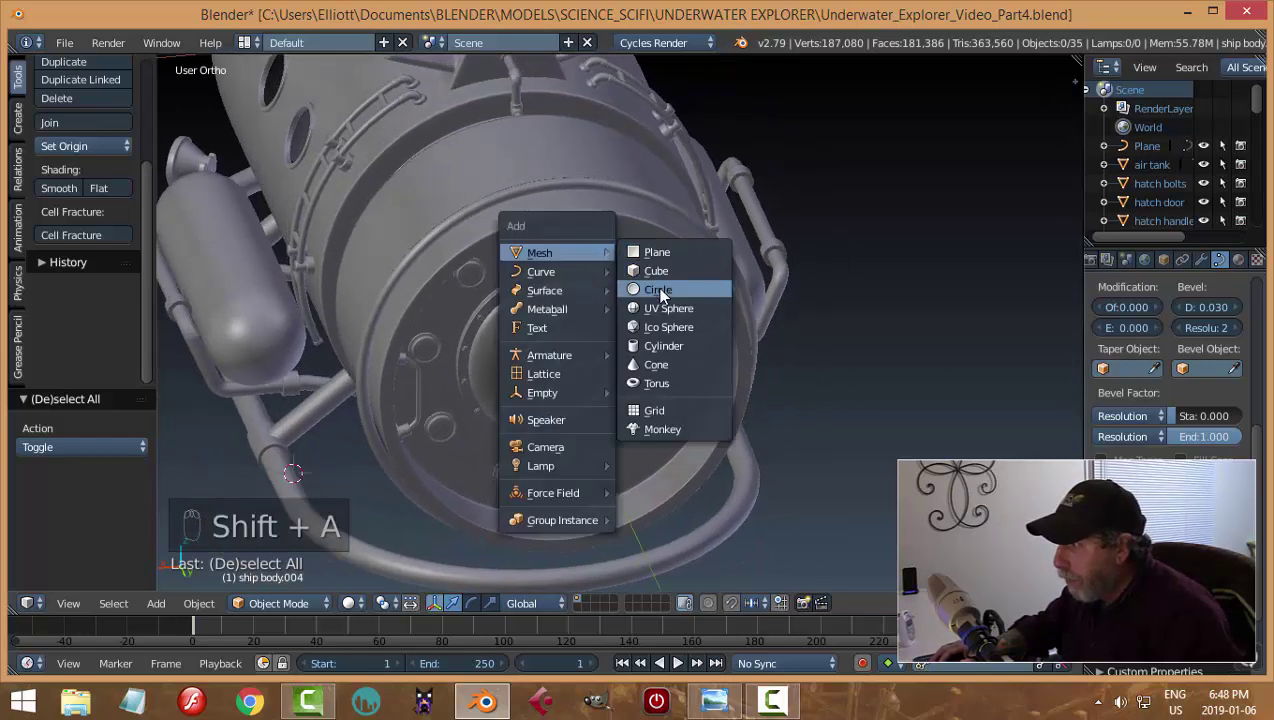
left_click(663, 290)
left_click(78, 450)
type("2")
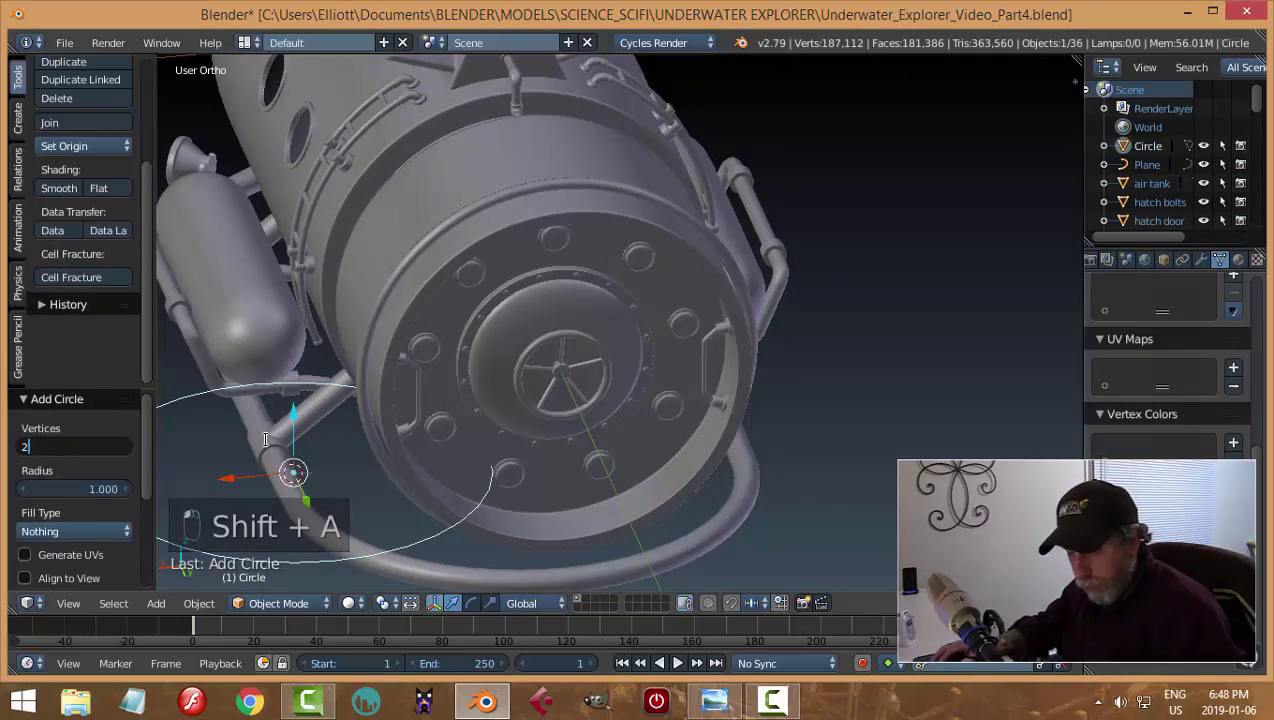
type("4")
key("Return")
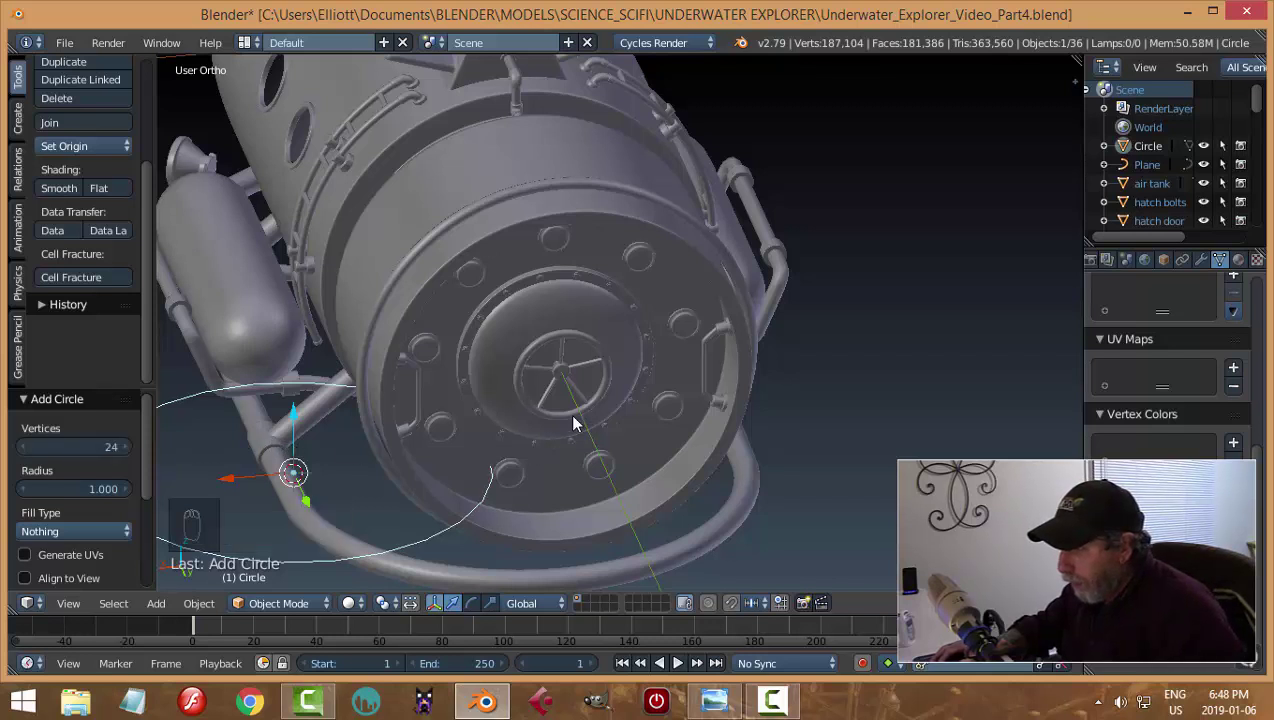
Delete the newly added circle beside the hull
middle_click_drag(573, 421, 596, 405)
key("x")
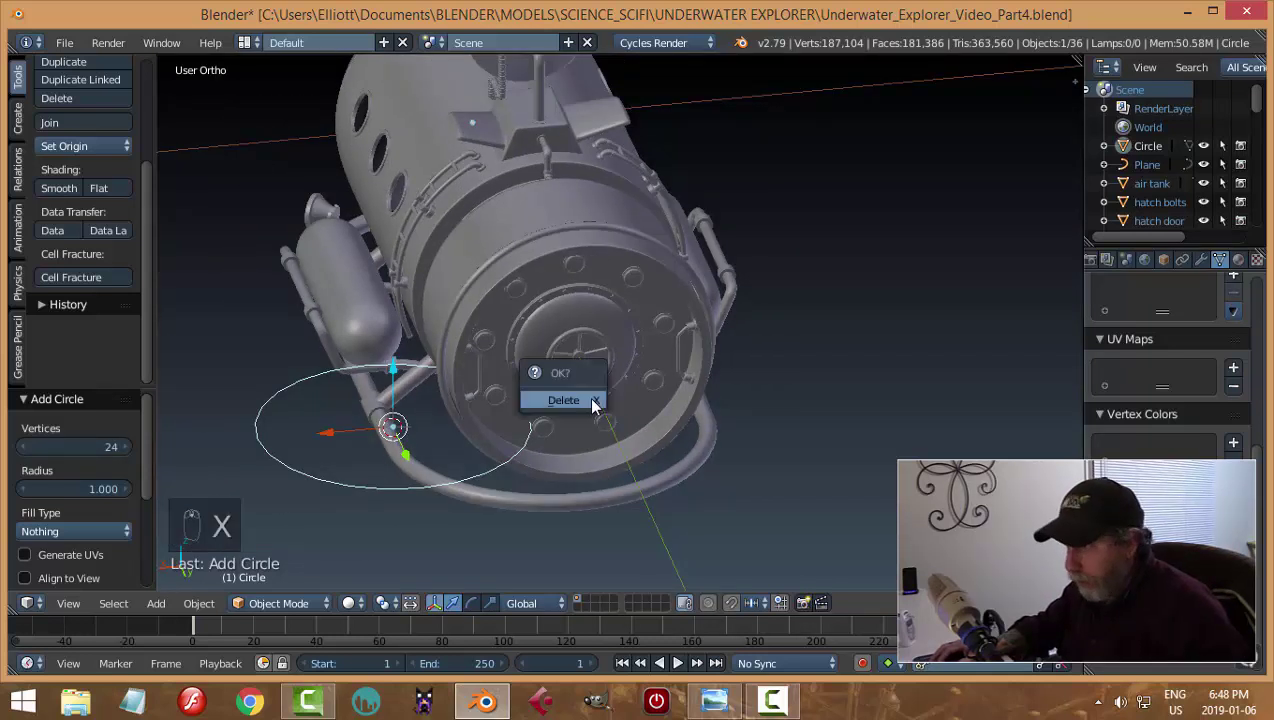
left_click(590, 400)
Snap the 3D cursor to the rim ring's origin and add a 24-vertex mesh circle there
right_click(637, 268)
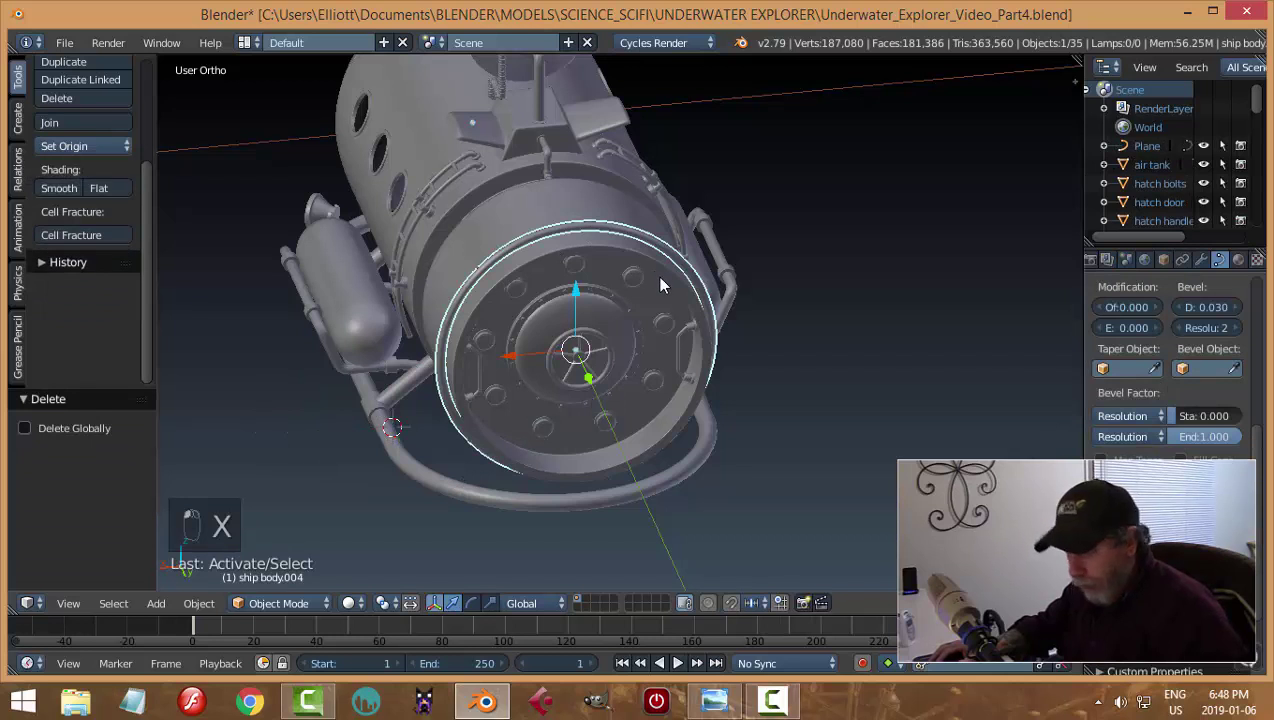
key("shift+s")
left_click(657, 276)
key("shift+a")
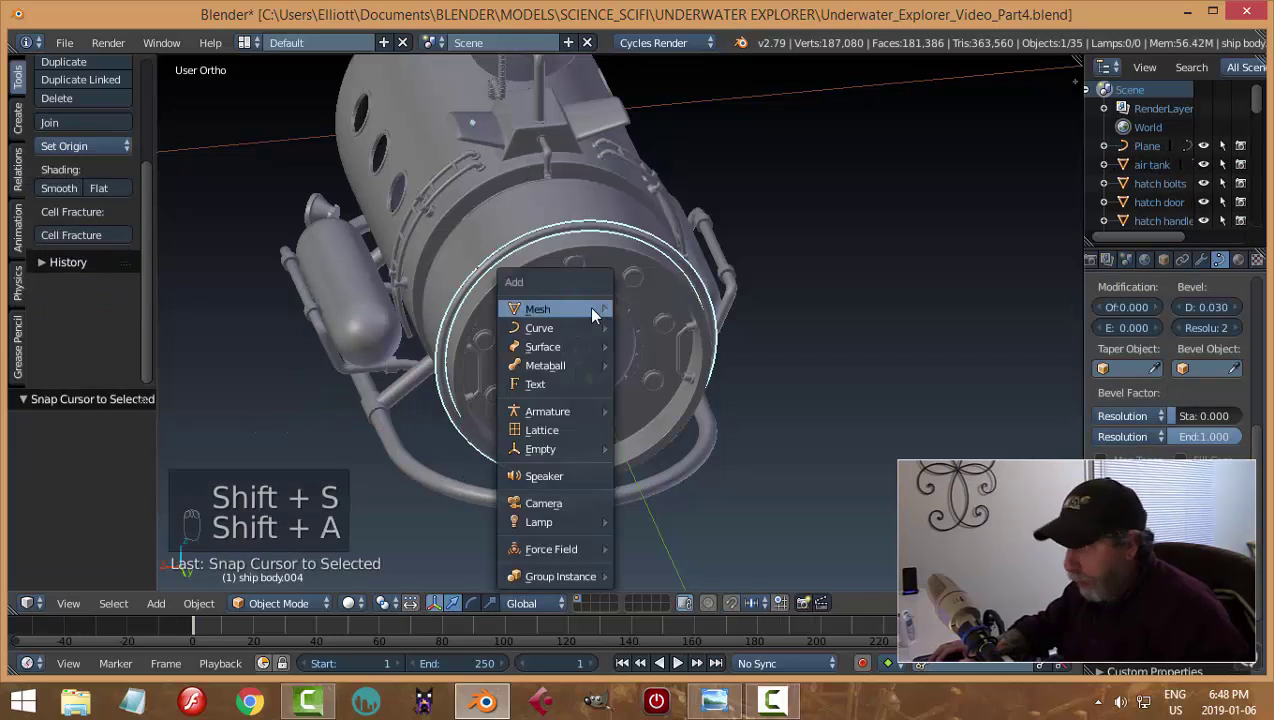
mouse_move(590, 307)
left_click(652, 351)
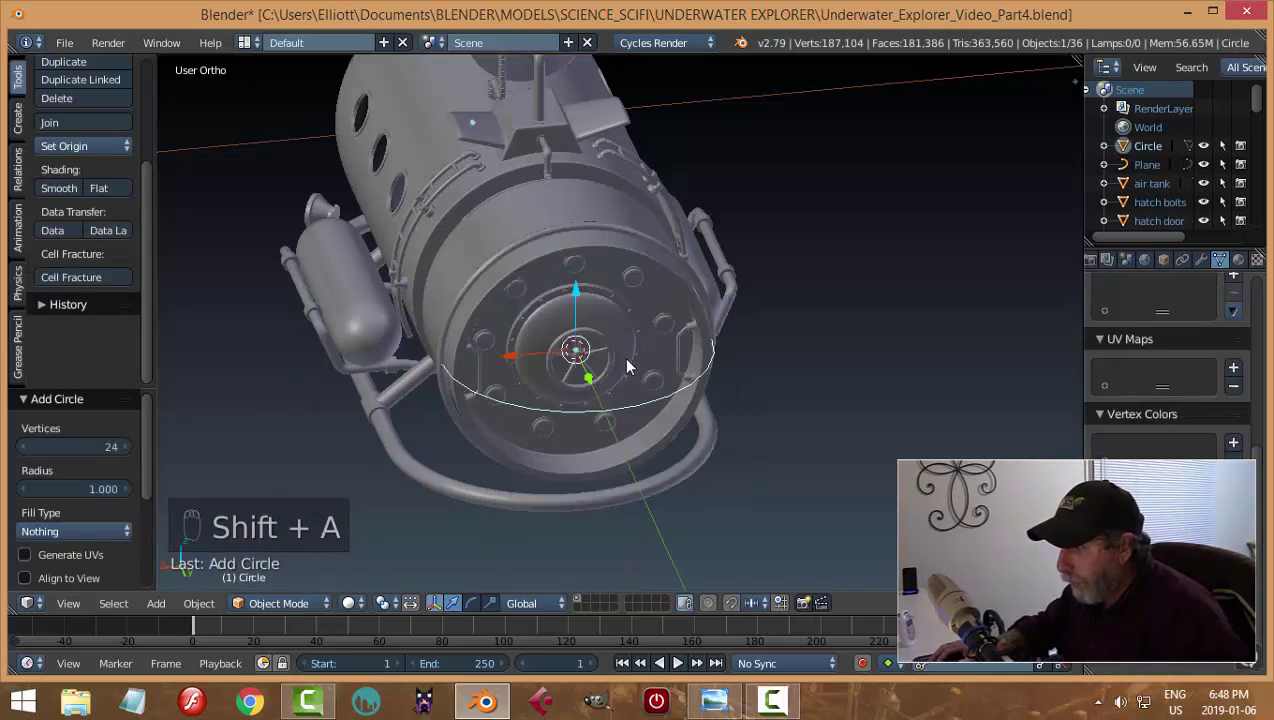
Move the circle up to the top of the rear hull and scale its mesh down to about 0.115
left_click_drag(575, 300, 574, 162)
key("Tab")
left_click(915, 262)
key("s")
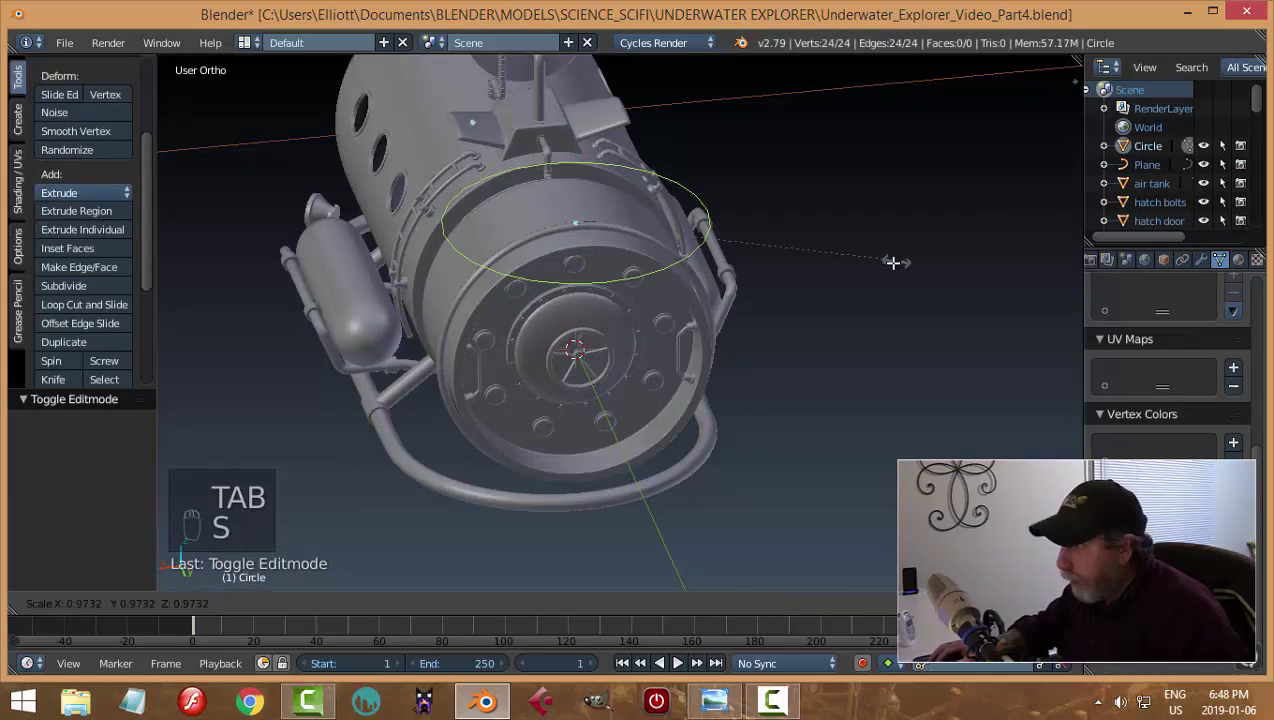
left_click(609, 242)
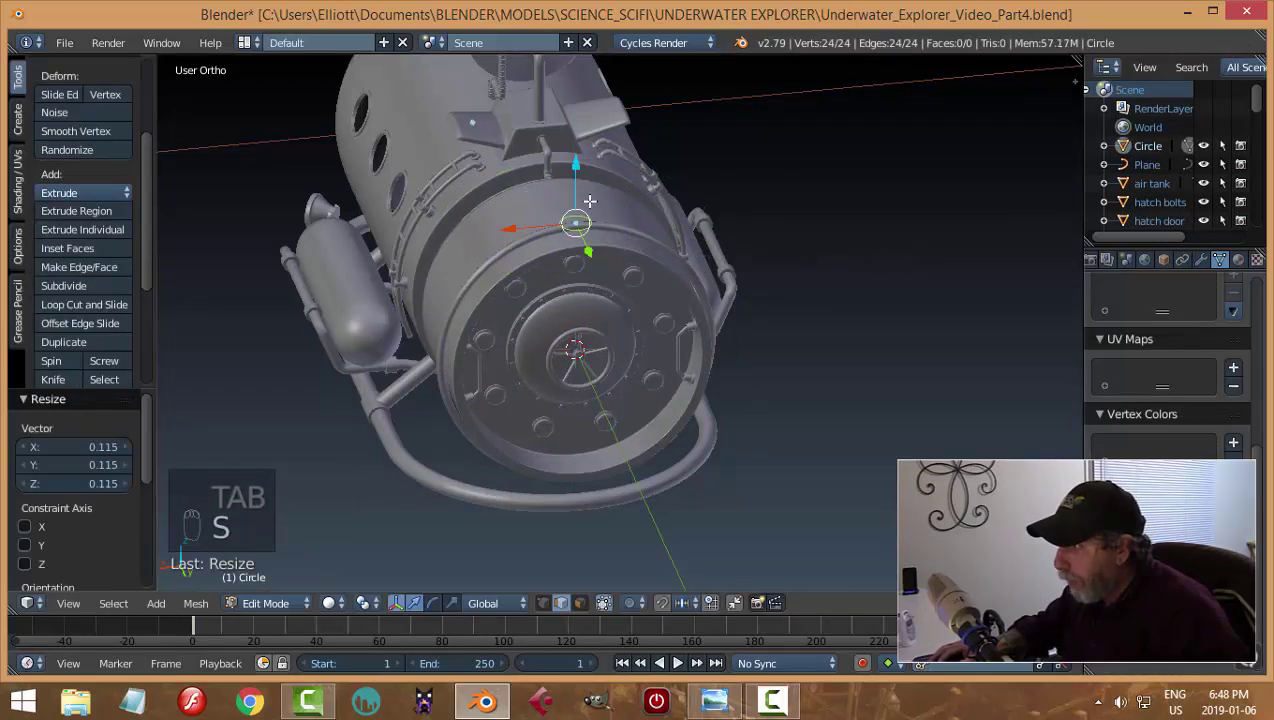
Raise the small circle by about 0.034 and scale it down to about 0.82
middle_click_drag(639, 228, 586, 180)
left_click_drag(555, 128, 556, 122)
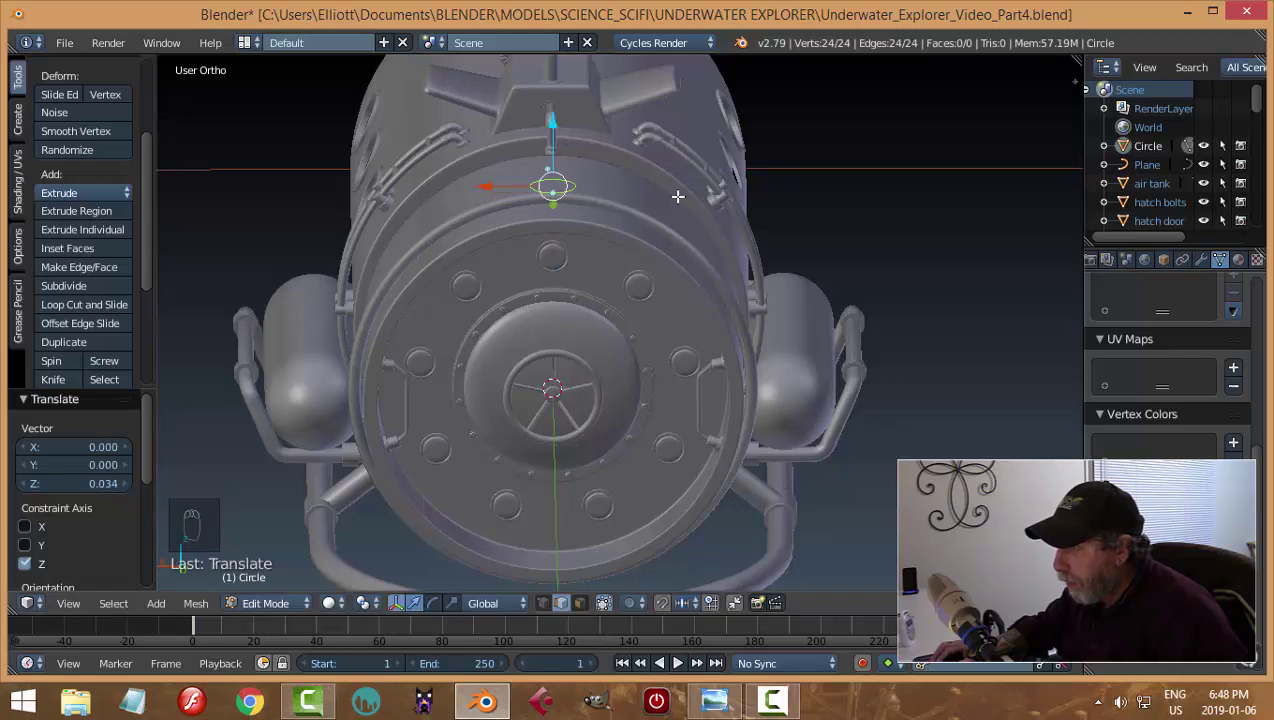
scroll(680, 200, "up", 2)
key("s")
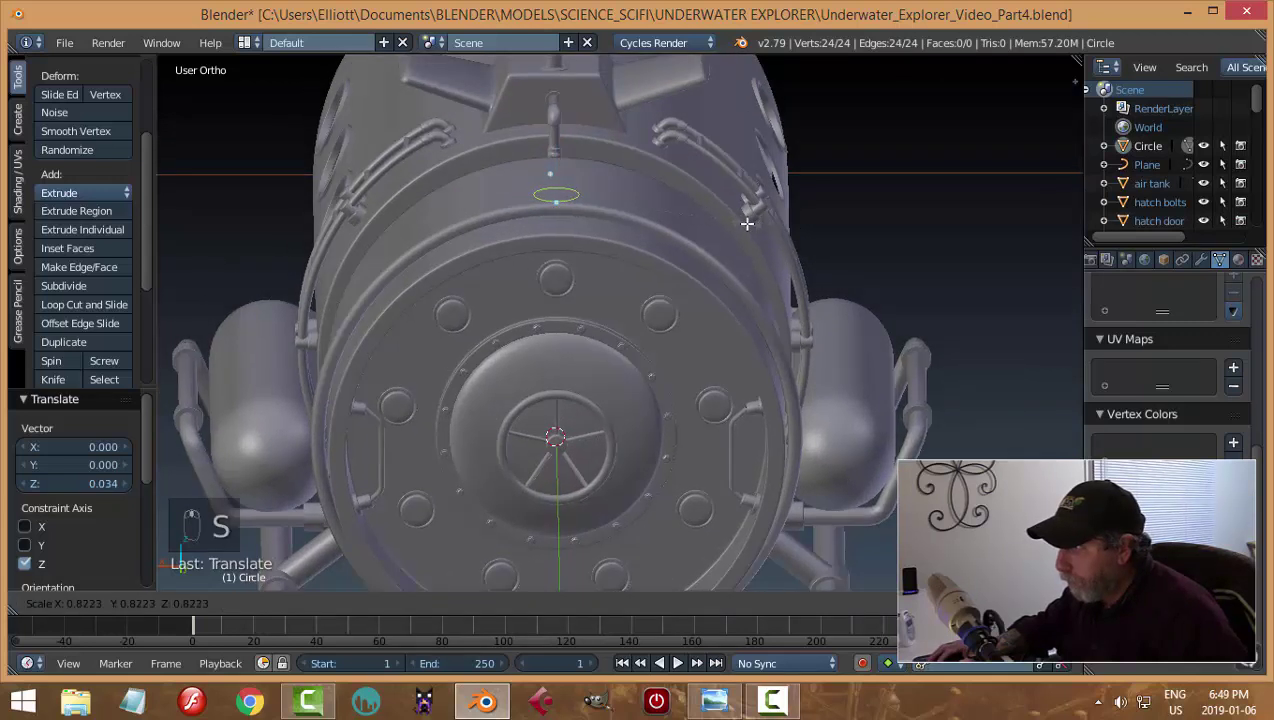
left_click(747, 223)
Fill the circle with a face and extrude it about 0.105 straight down into a short cylinder
scroll(643, 247, "up", 2)
mouse_move(643, 205)
middle_mouse_down("shift")
mouse_move(648, 280)
mouse_move(660, 208)
middle_mouse_up("shift")
key("f")
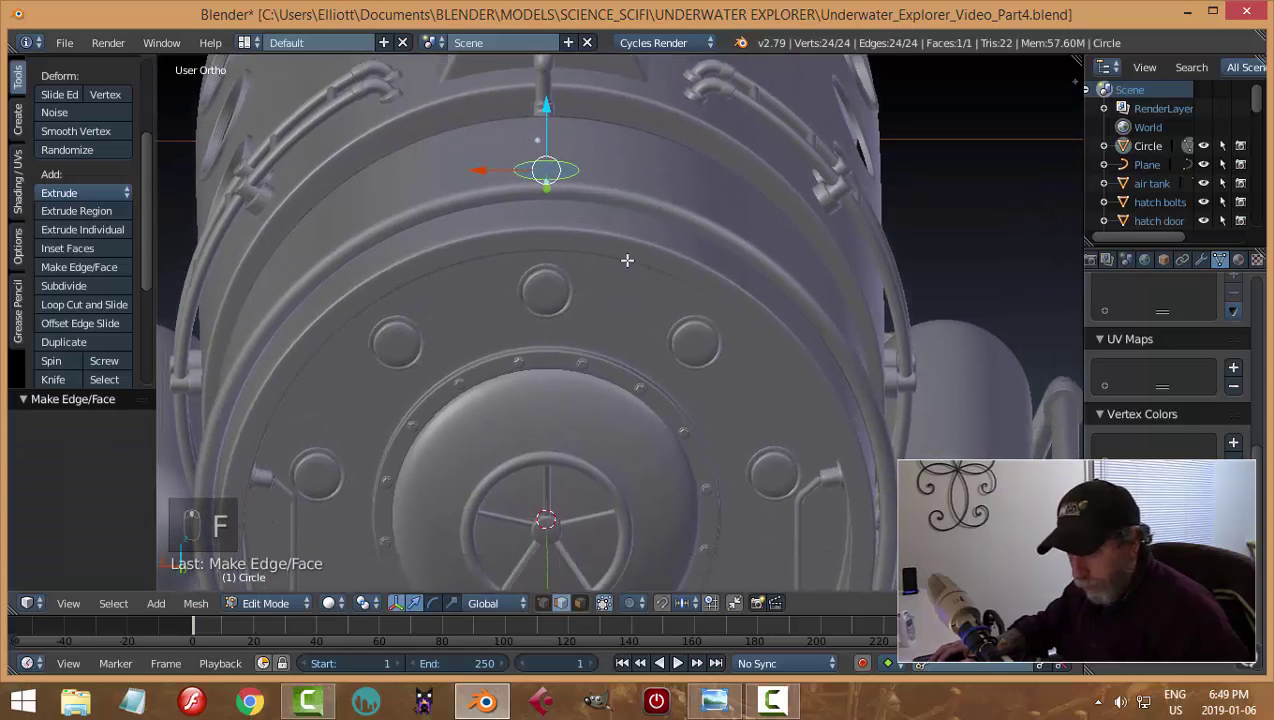
key("e")
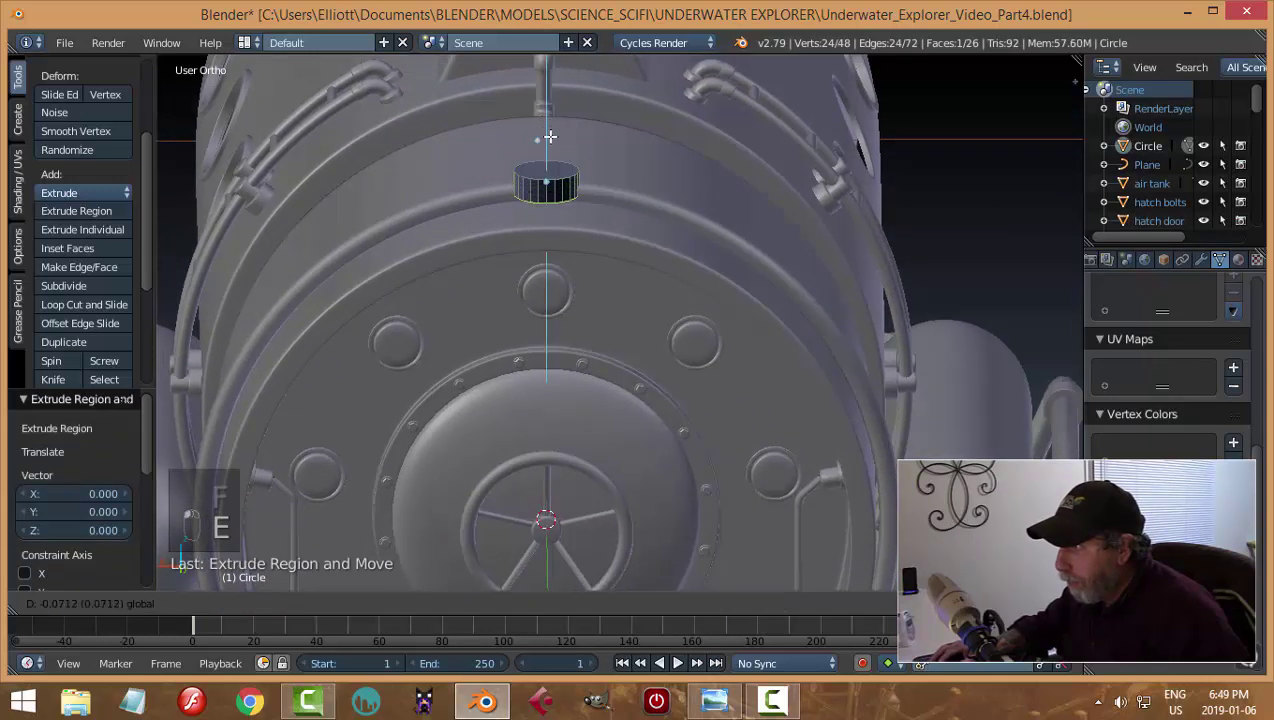
left_click(550, 147)
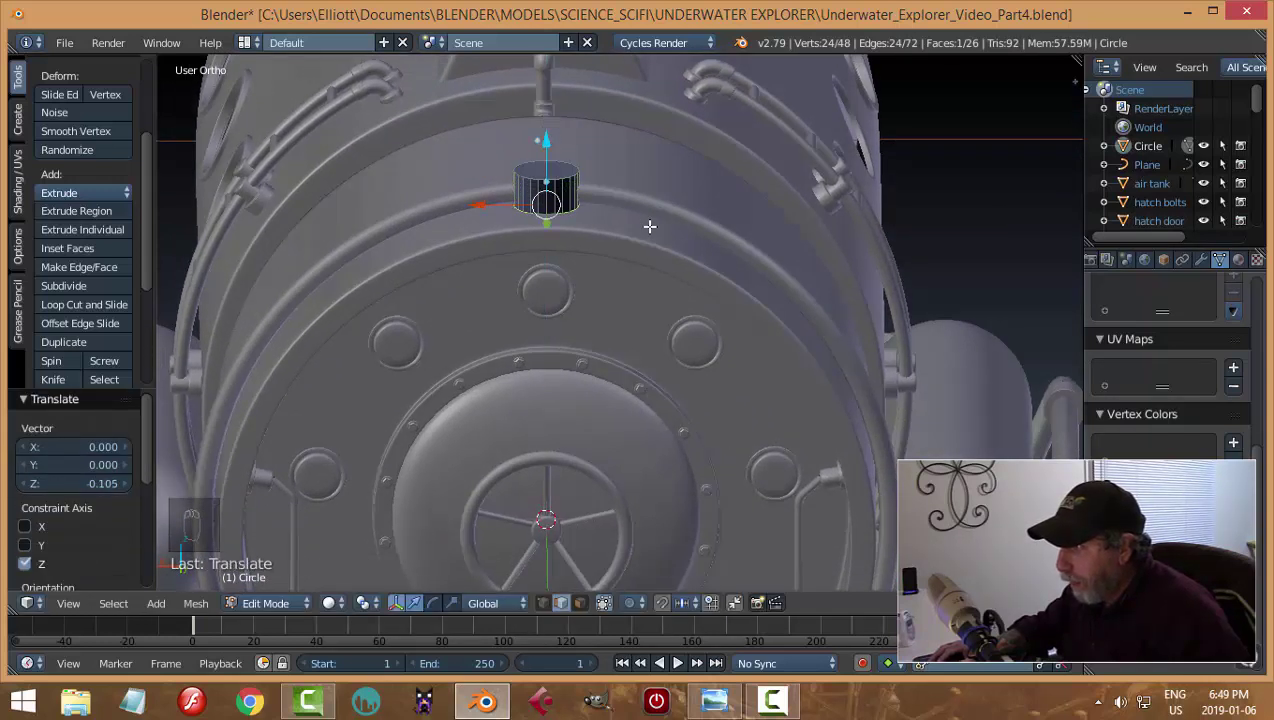
Extrude the cylinder's lower edge outward to about 1.31 times its size and extrude it down to form a base flange
key("e")
key("s")
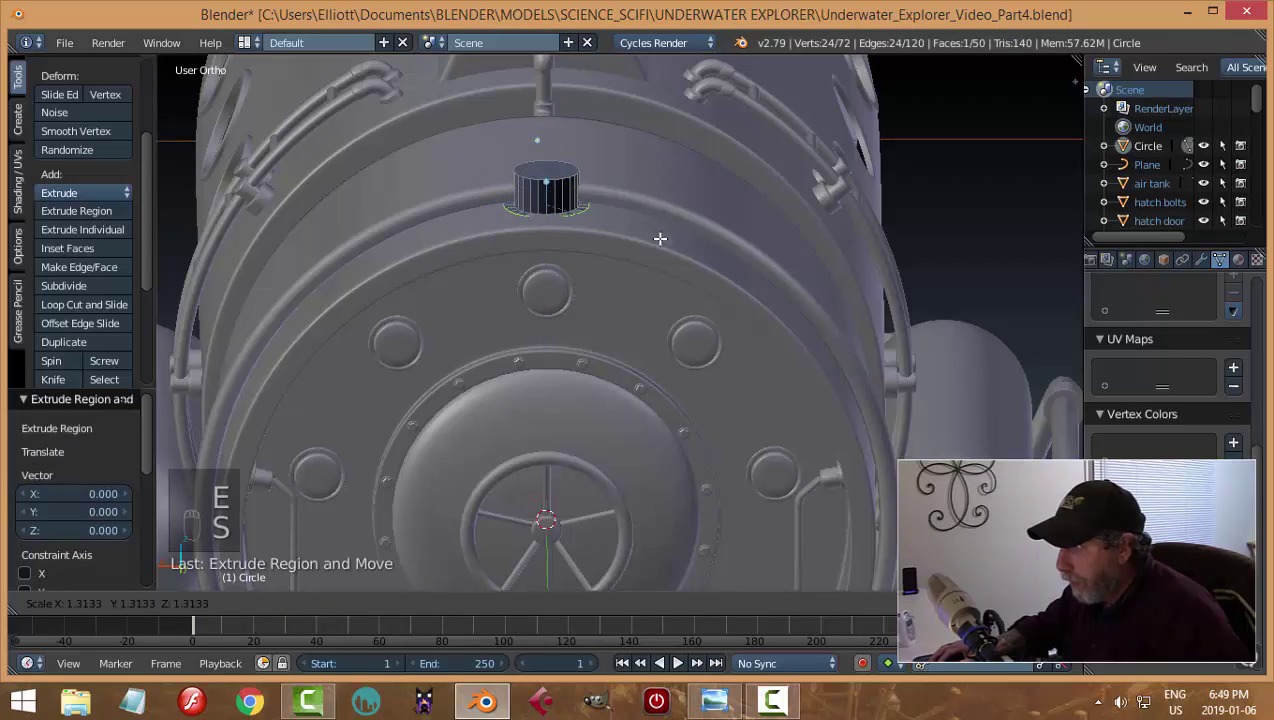
left_click(660, 238)
key("e")
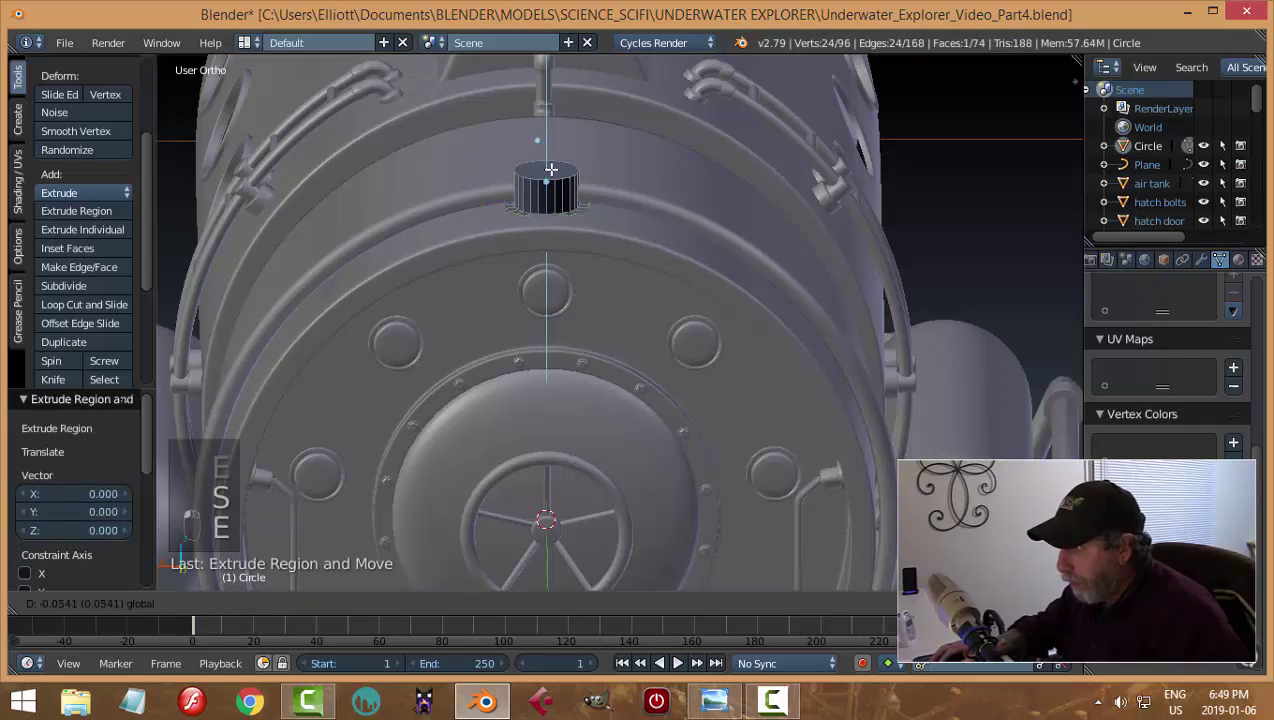
left_click(648, 202)
Recalculate the normals of the whole fitting mesh and return to Object Mode
key("a")
key("a")
key("a")
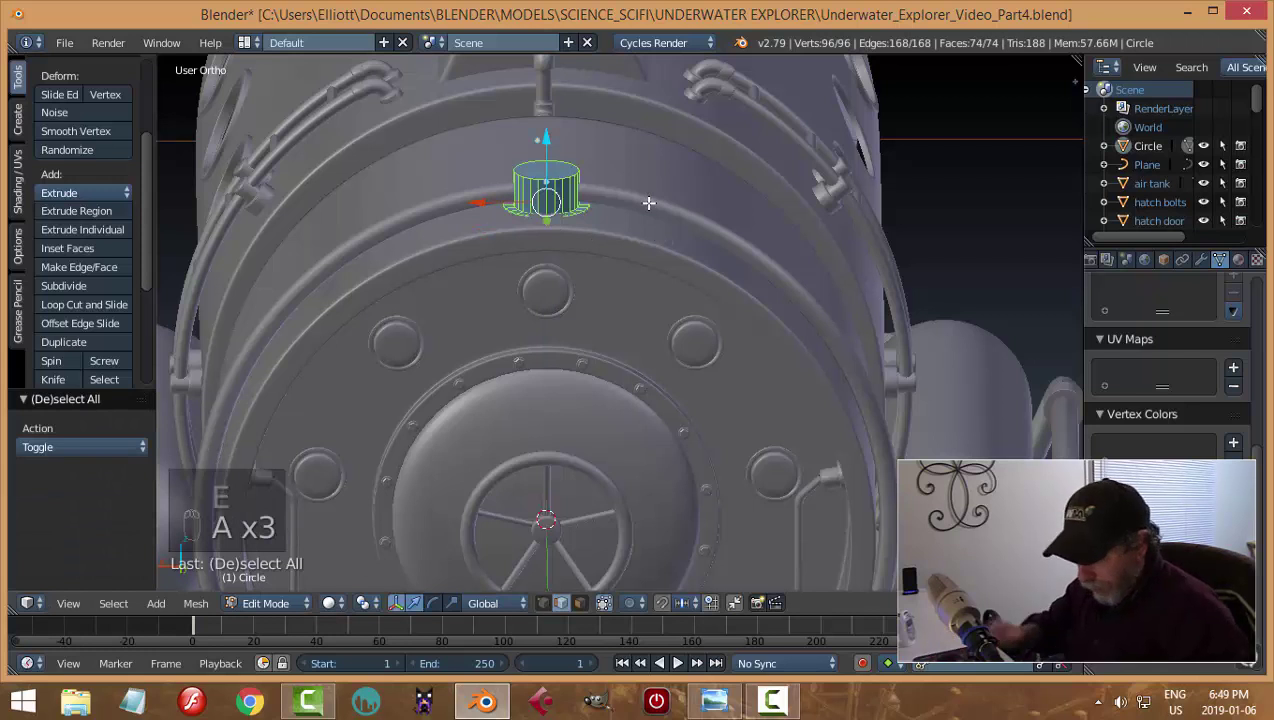
key("ctrl+n")
key("a")
key("Tab")
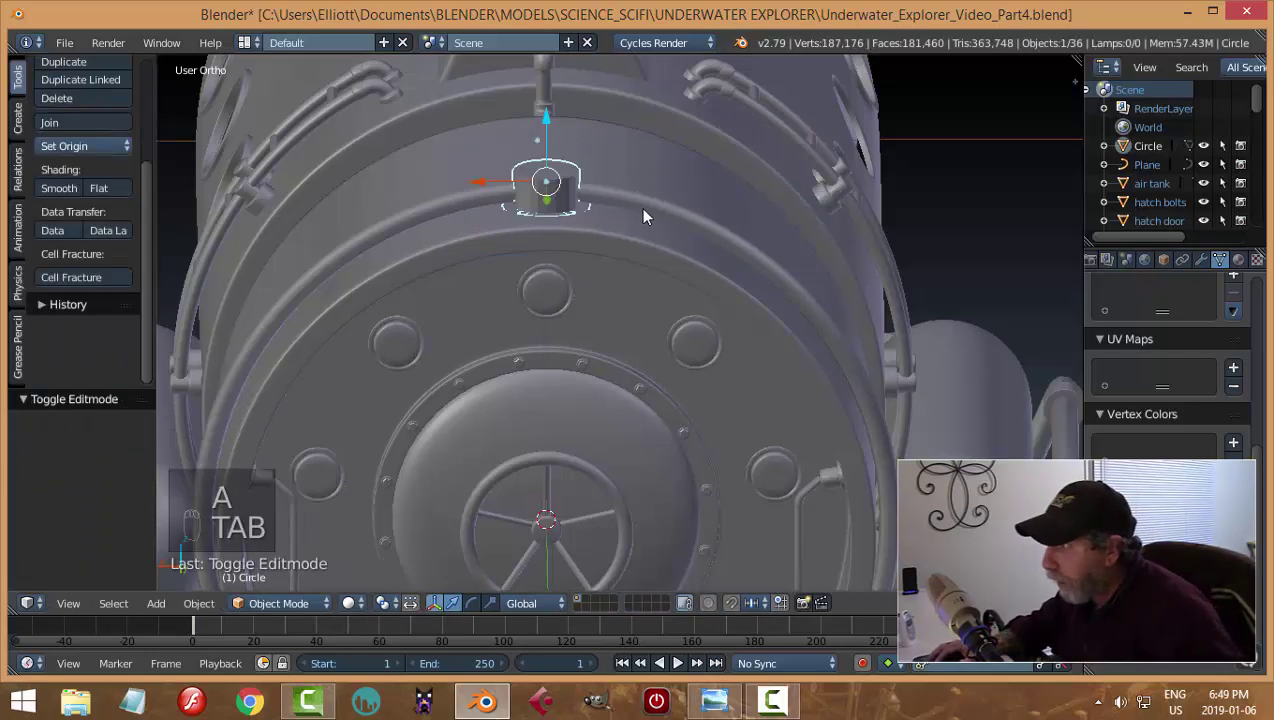
Scale the fitting to about 0.593 and lower it onto the ring pipe at the top of the hull
left_click_drag(549, 118, 548, 108)
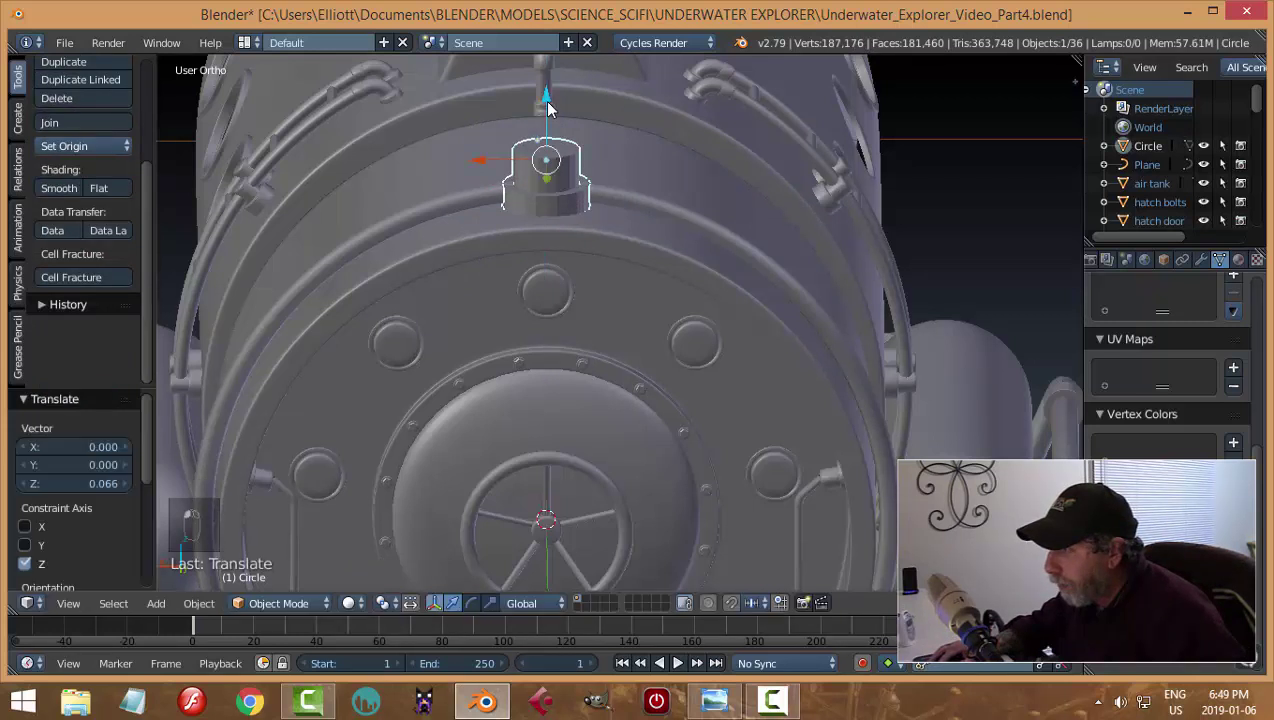
key("s")
left_click(621, 188)
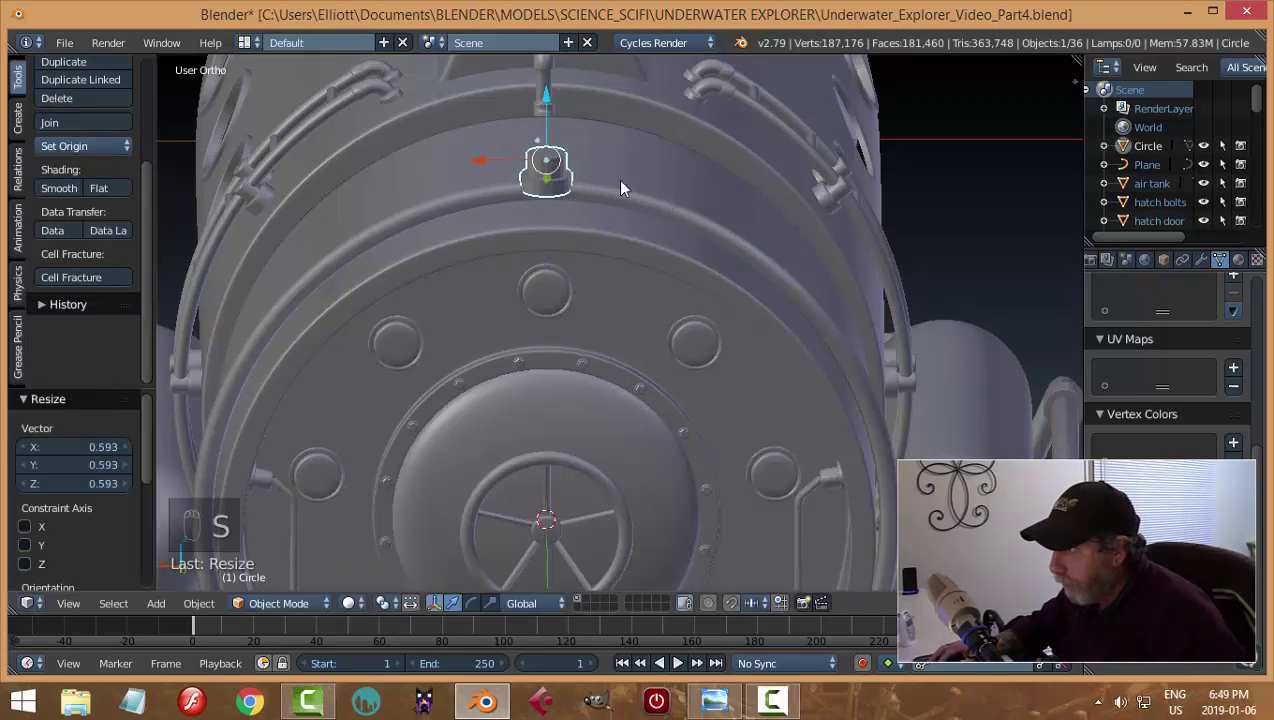
left_click_drag(549, 99, 556, 124)
Scale the ring pipe up to about 1.009 and raise the fitting by about 0.011
left_click(600, 192)
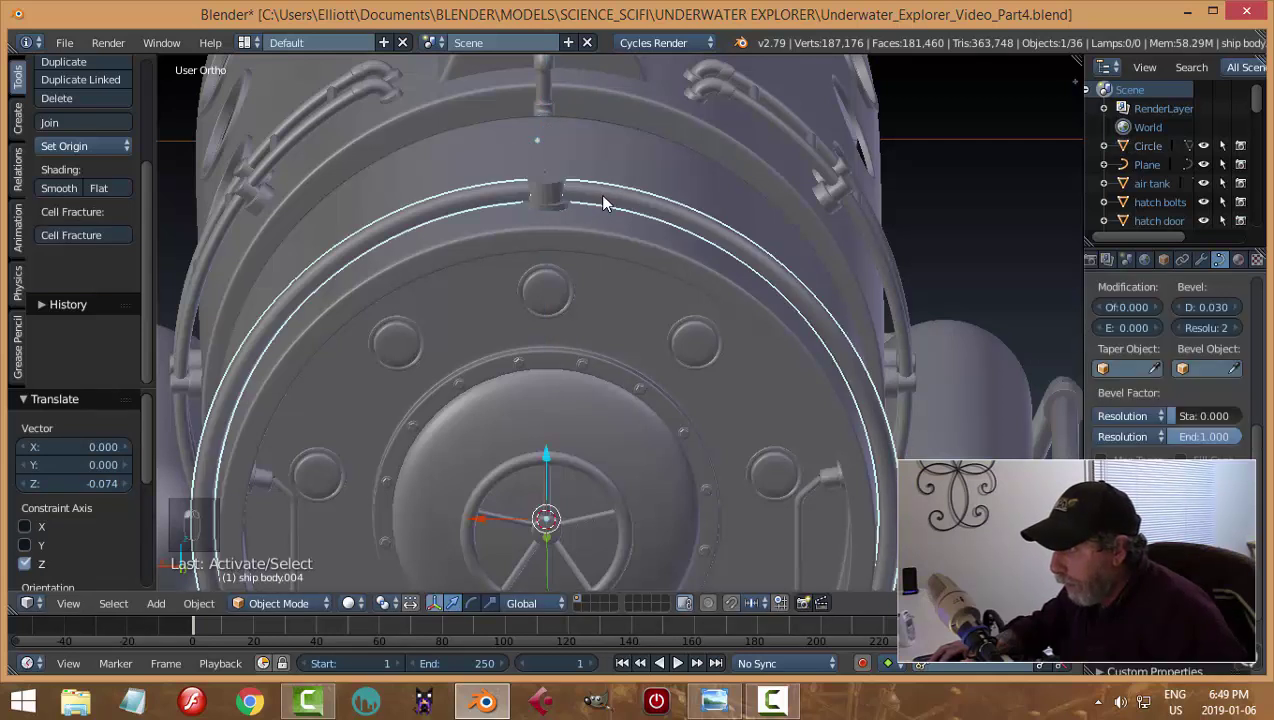
left_click(656, 198)
right_click(551, 175)
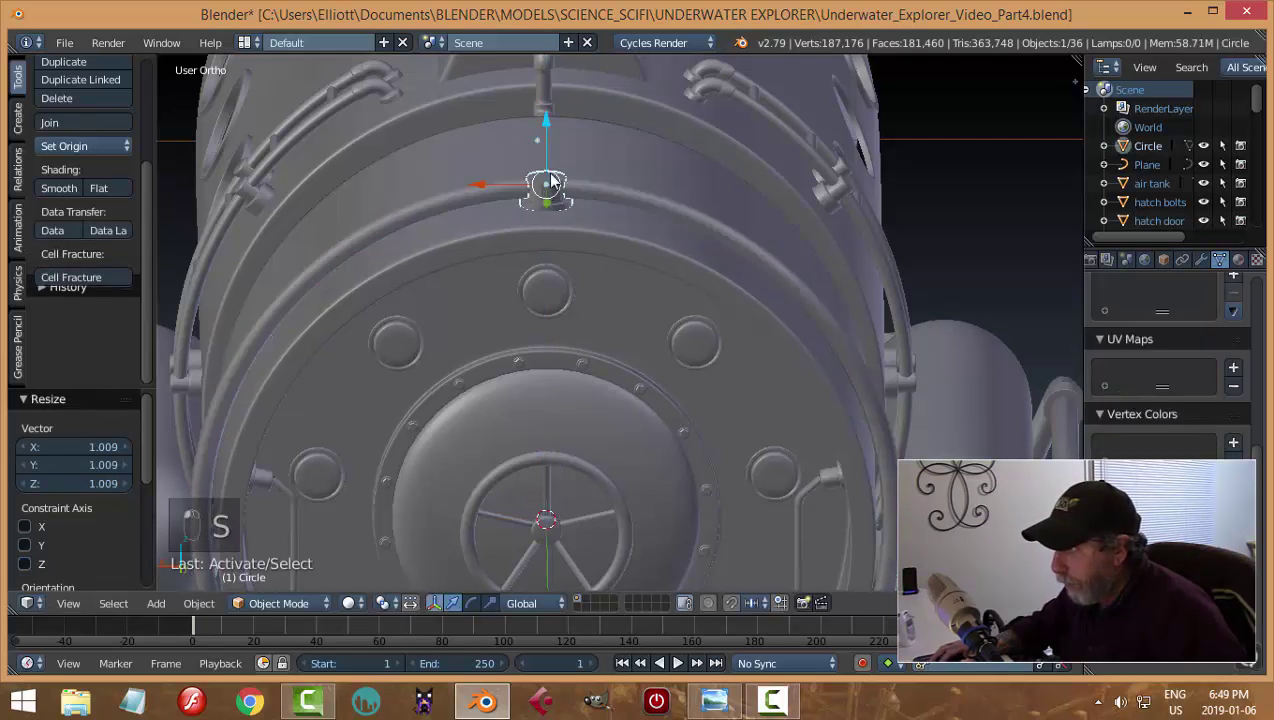
left_click_drag(549, 124, 549, 119)
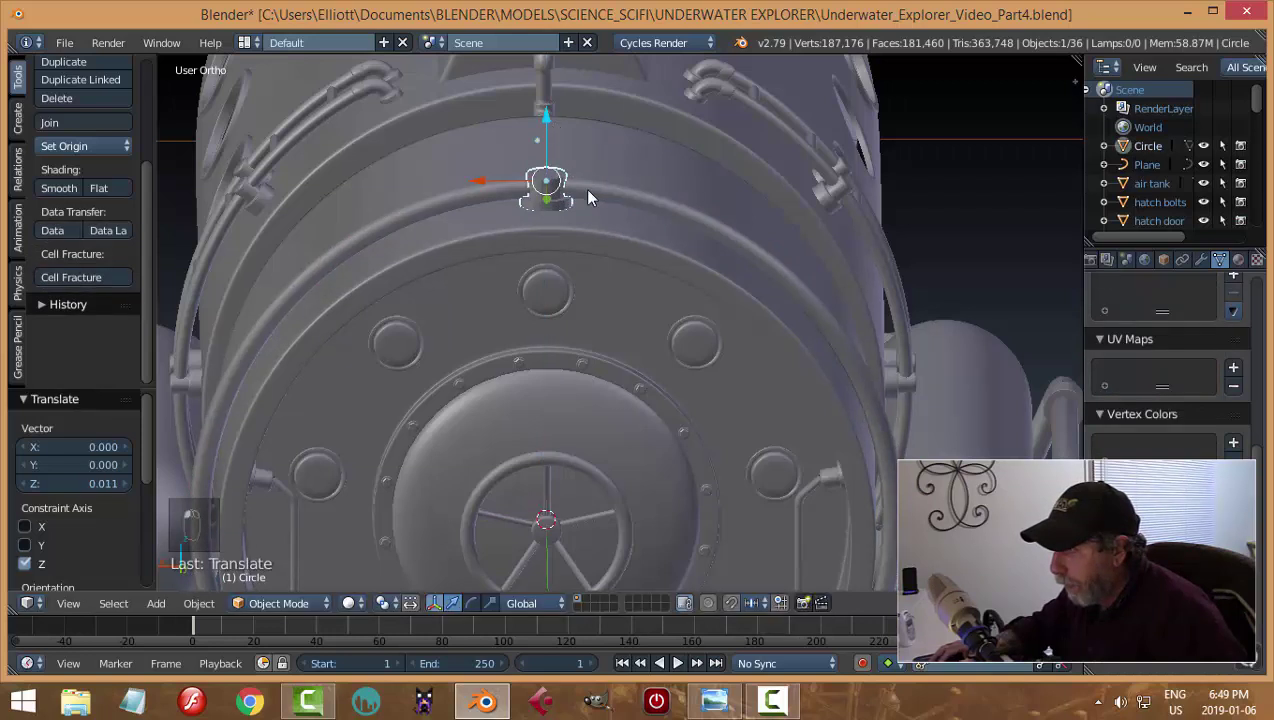
Examine how the fitting sits on the ring pipe and hull from an angle and from the back
mouse_move(588, 197)
middle_mouse_down()
mouse_move(688, 222)
mouse_move(663, 199)
mouse_move(828, 222)
mouse_move(715, 258)
mouse_move(698, 244)
middle_mouse_up()
key("a")
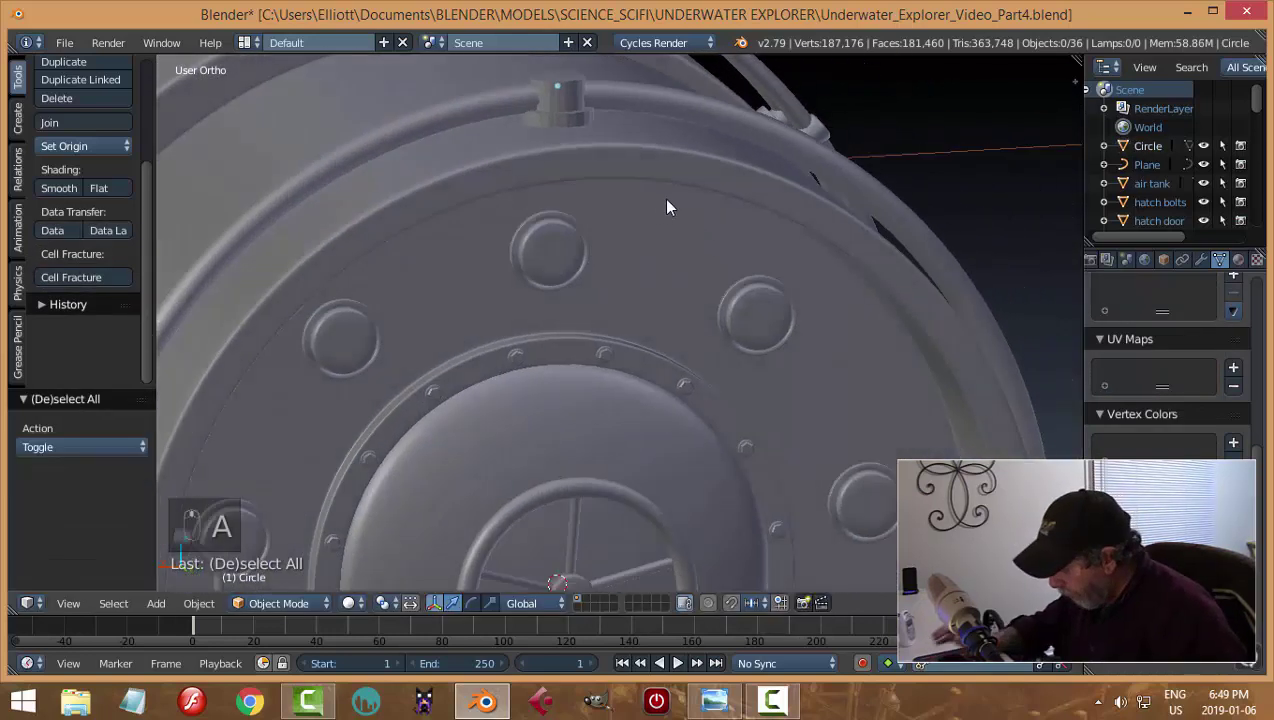
key("ctrl+KP_1")
scroll(635, 212, "down", 4)
middle_click_drag(572, 198, 614, 241, "shift")
scroll(614, 241, "up", 4)
middle_click_drag(526, 120, 541, 212, "shift")
right_click(545, 218)
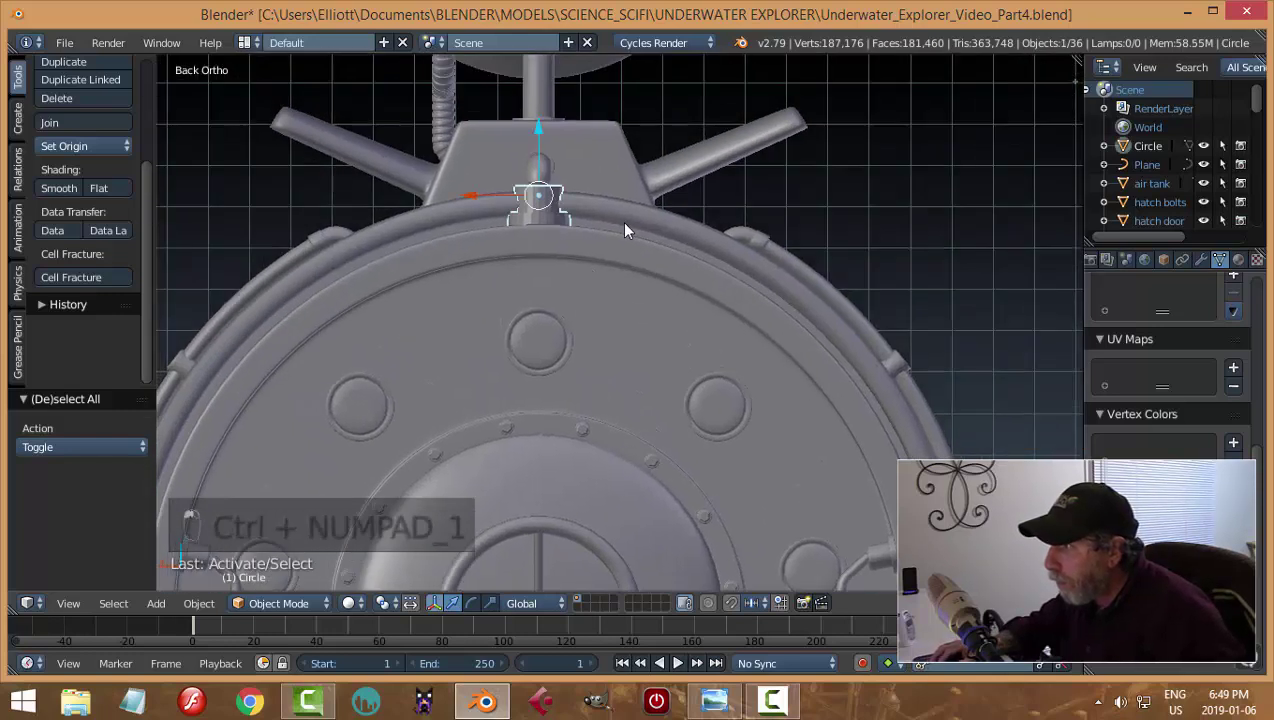
Bevel the fitting's top edge loop and the flange's upper edge loop with 3 segments and an offset of about 0.01
key("Tab")
left_click(790, 222)
scroll(507, 189, "up", 2)
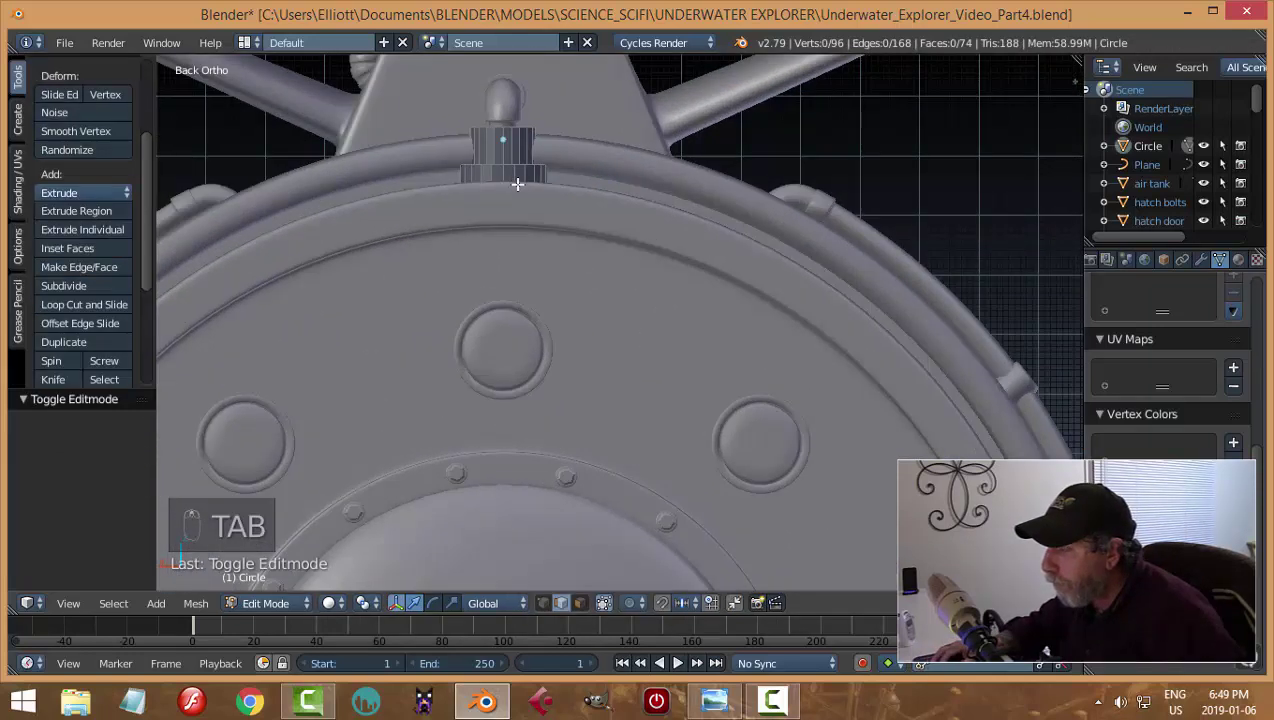
middle_click_drag(517, 183, 541, 210)
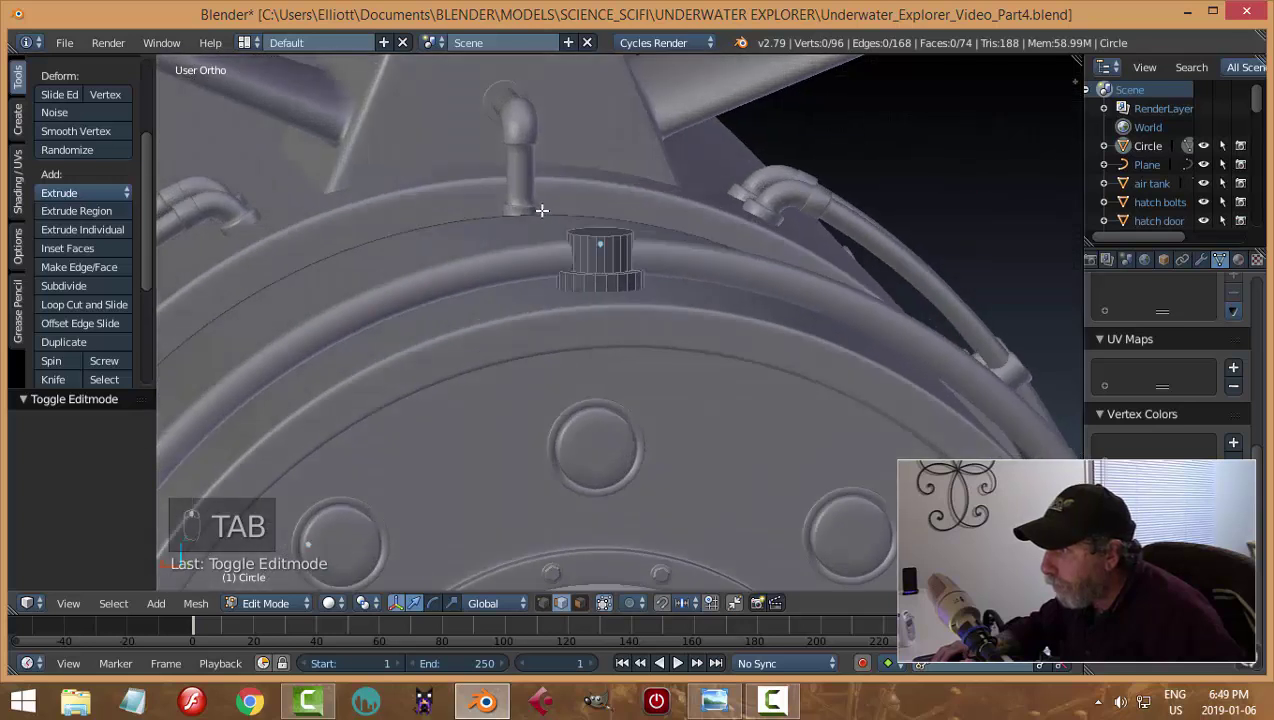
right_click(622, 286, "alt")
key("a")
scroll(632, 221, "up", 3)
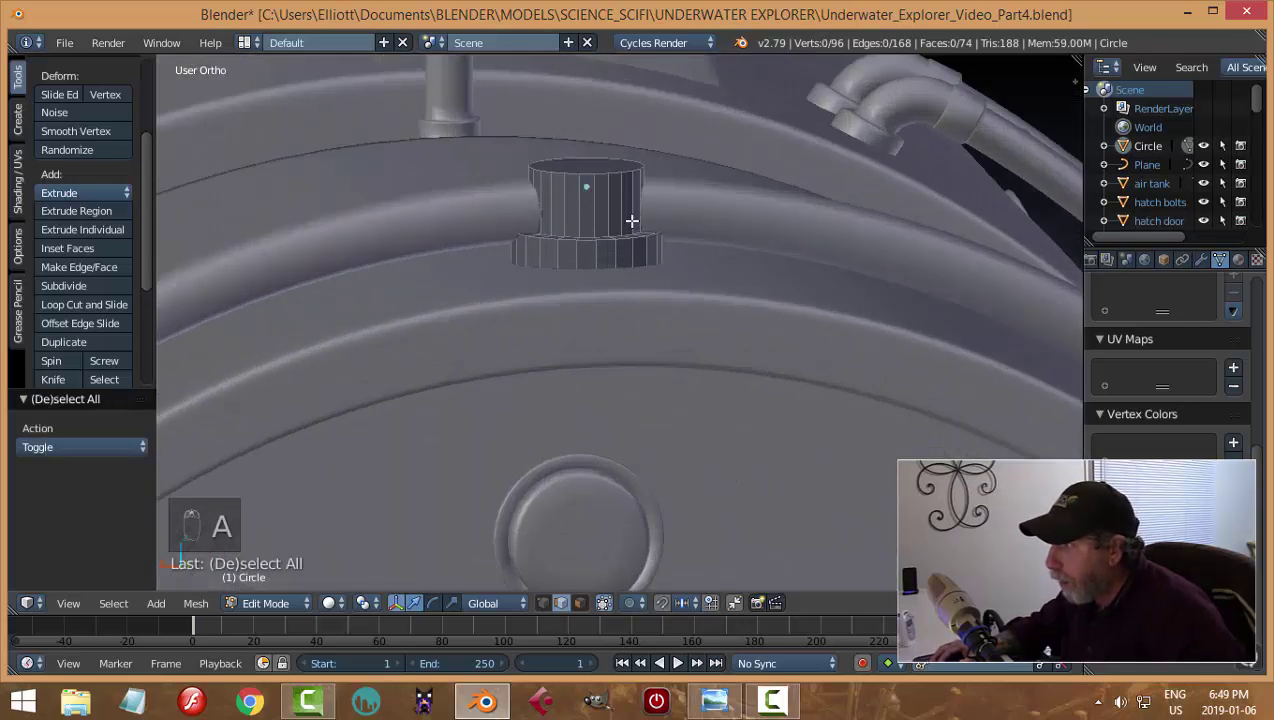
right_click(618, 170, "alt")
right_click(625, 243, "alt+shift")
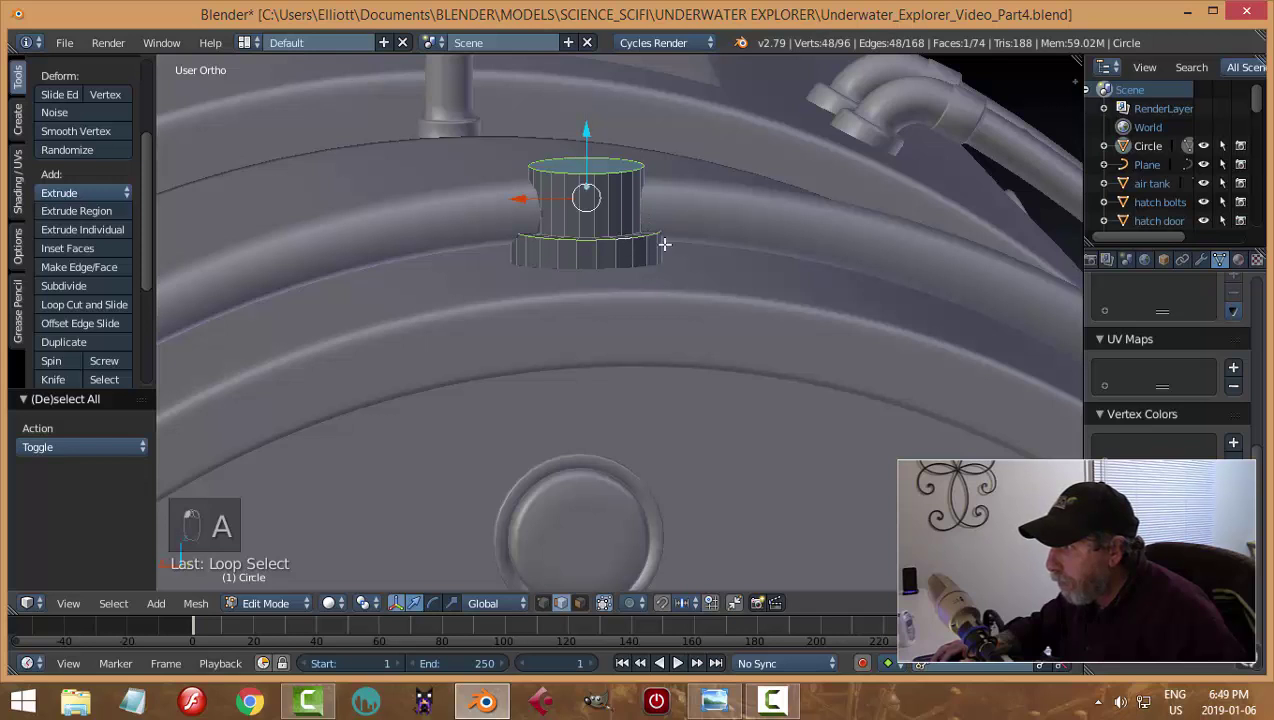
key("ctrl+b")
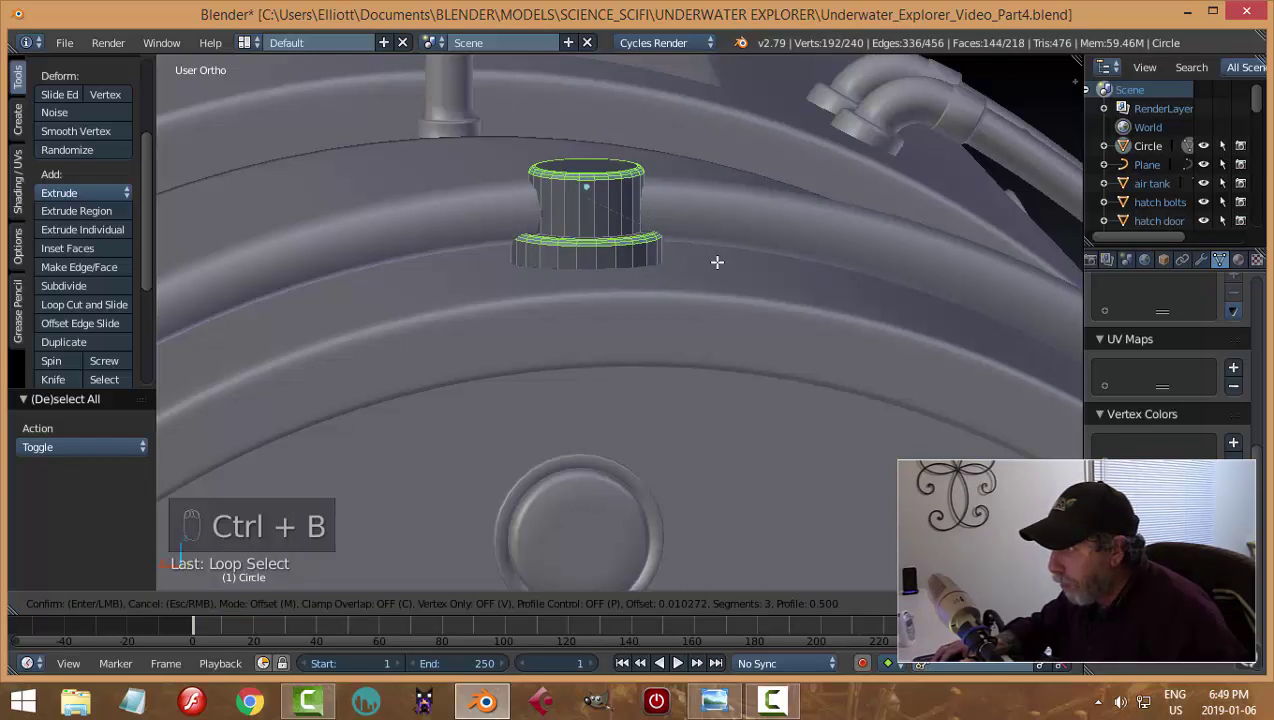
left_click(717, 262)
Return to Object Mode and apply smooth shading to the beveled fitting
key("a")
key("Tab")
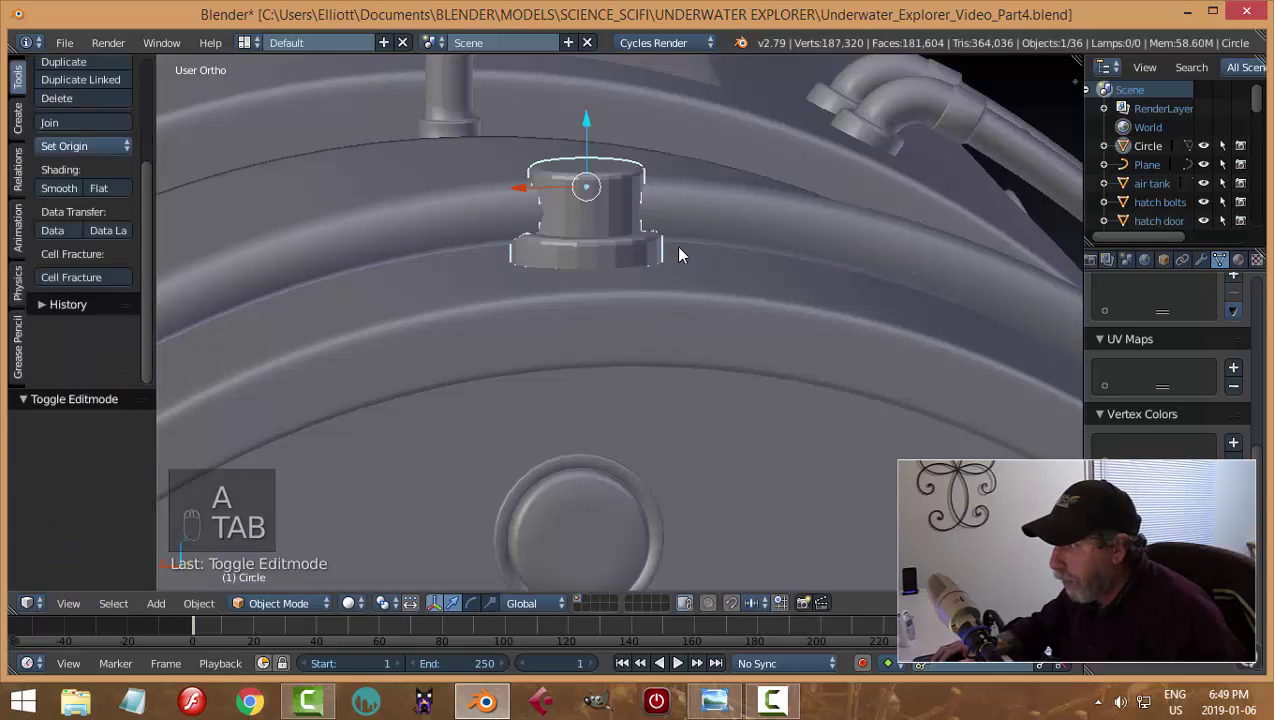
left_click(70, 190)
scroll(668, 238, "down", 1)
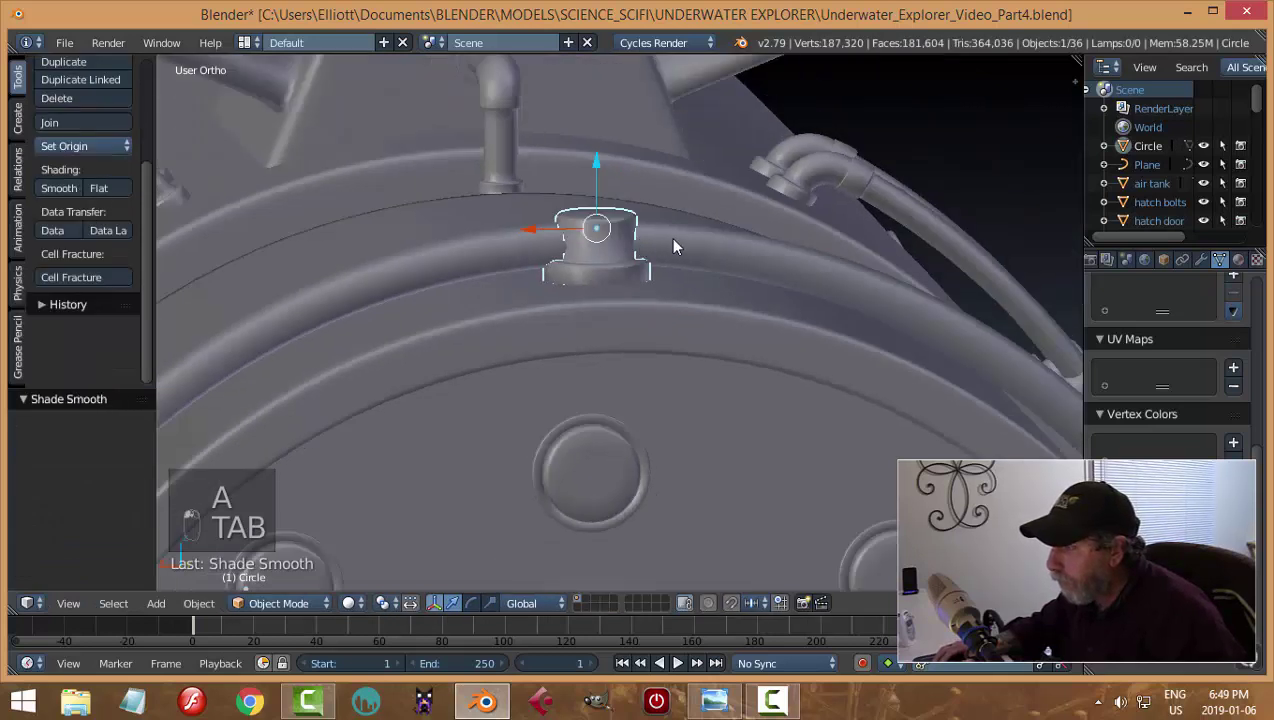
Add one loop cut around the side of the fitting's base flange
middle_click_drag(670, 237, 655, 259)
key("Tab")
left_click(682, 350)
middle_click_drag(634, 345, 728, 233, "shift")
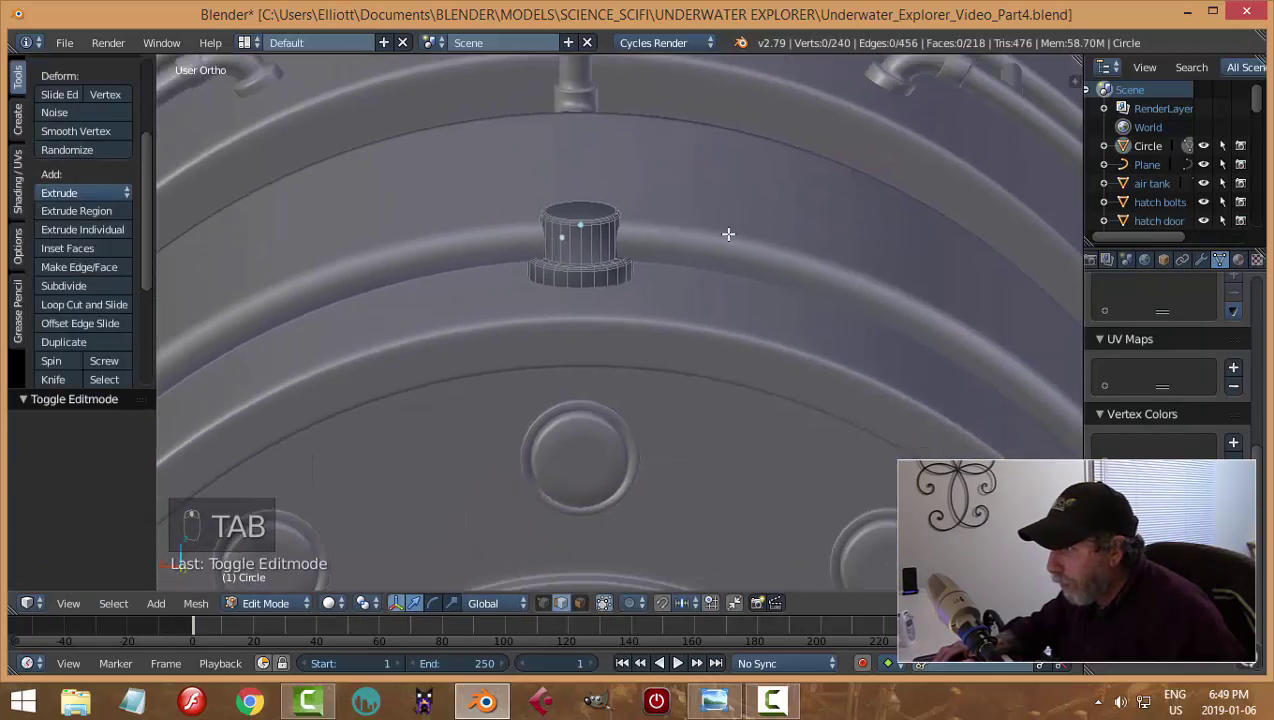
scroll(610, 275, "up", 1)
scroll(615, 240, "up", 1)
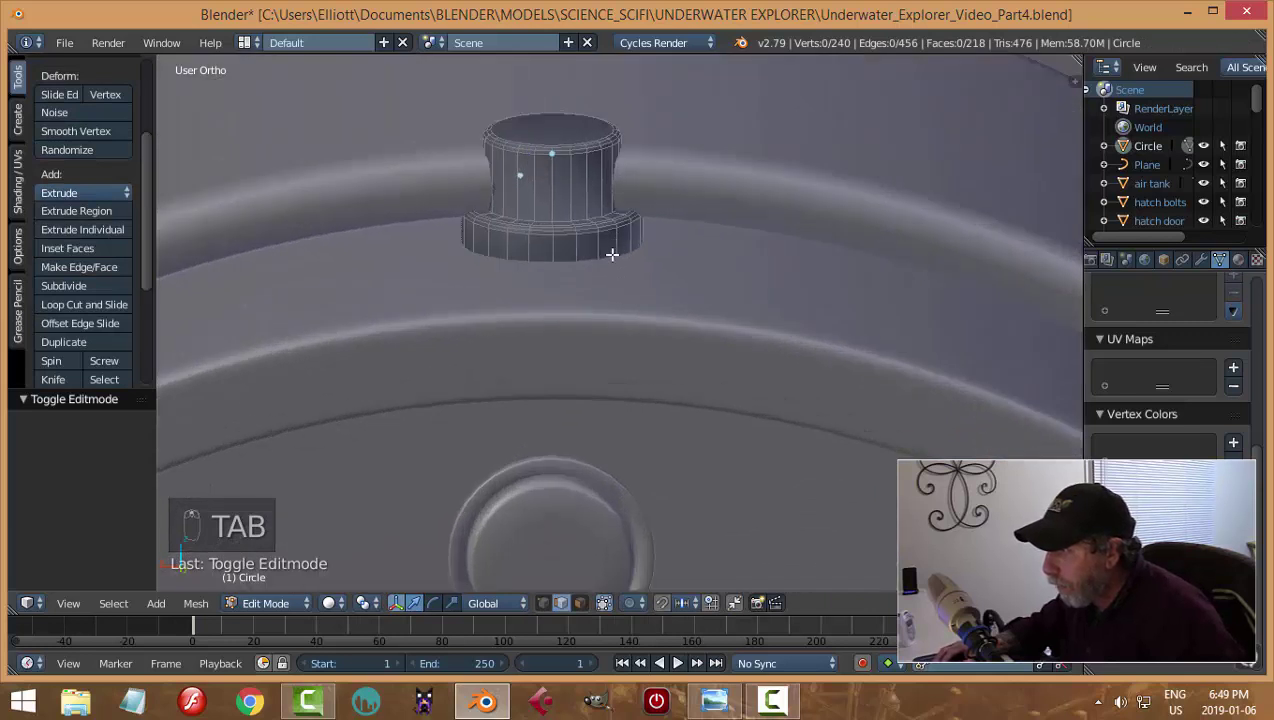
key("ctrl+r")
left_click(597, 248)
left_click(663, 258)
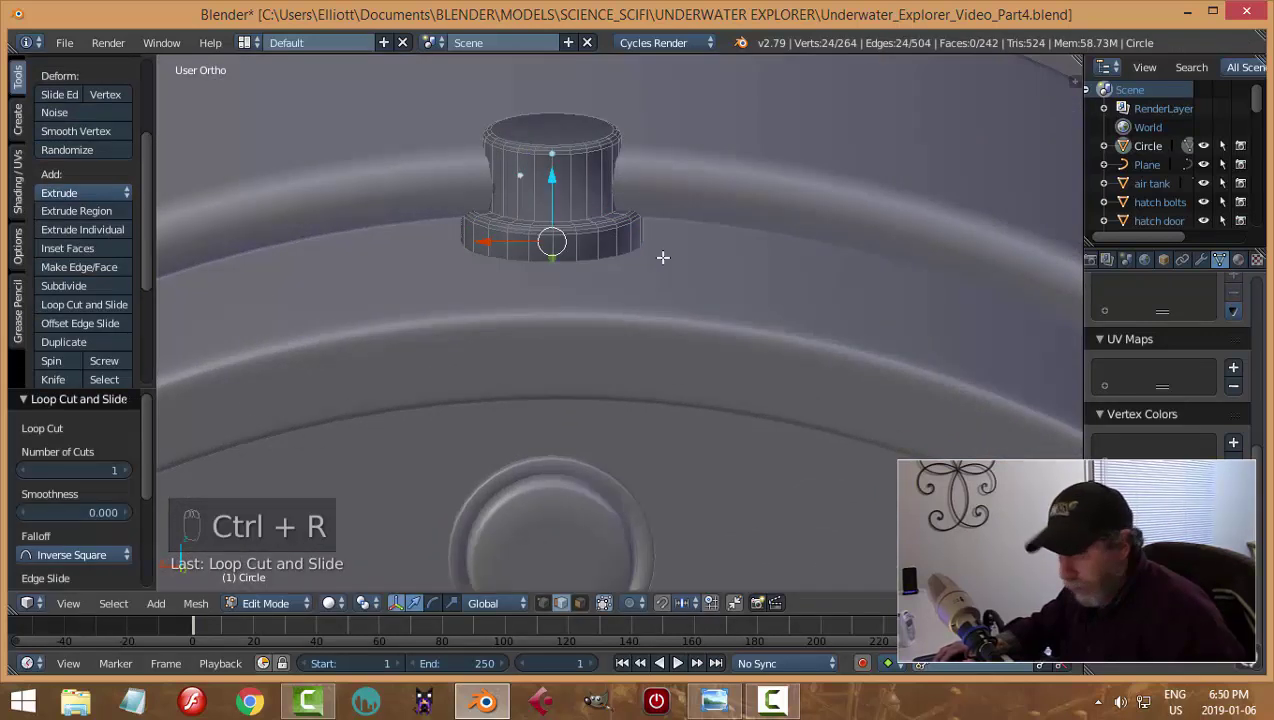
Return to Object Mode and lower the fitting by about 0.005 onto the hull
key("a")
key("Tab")
left_click(531, 254)
scroll(667, 254, "down", 2)
mouse_move(667, 253)
middle_mouse_down()
mouse_move(879, 247)
mouse_move(585, 246)
middle_mouse_up()
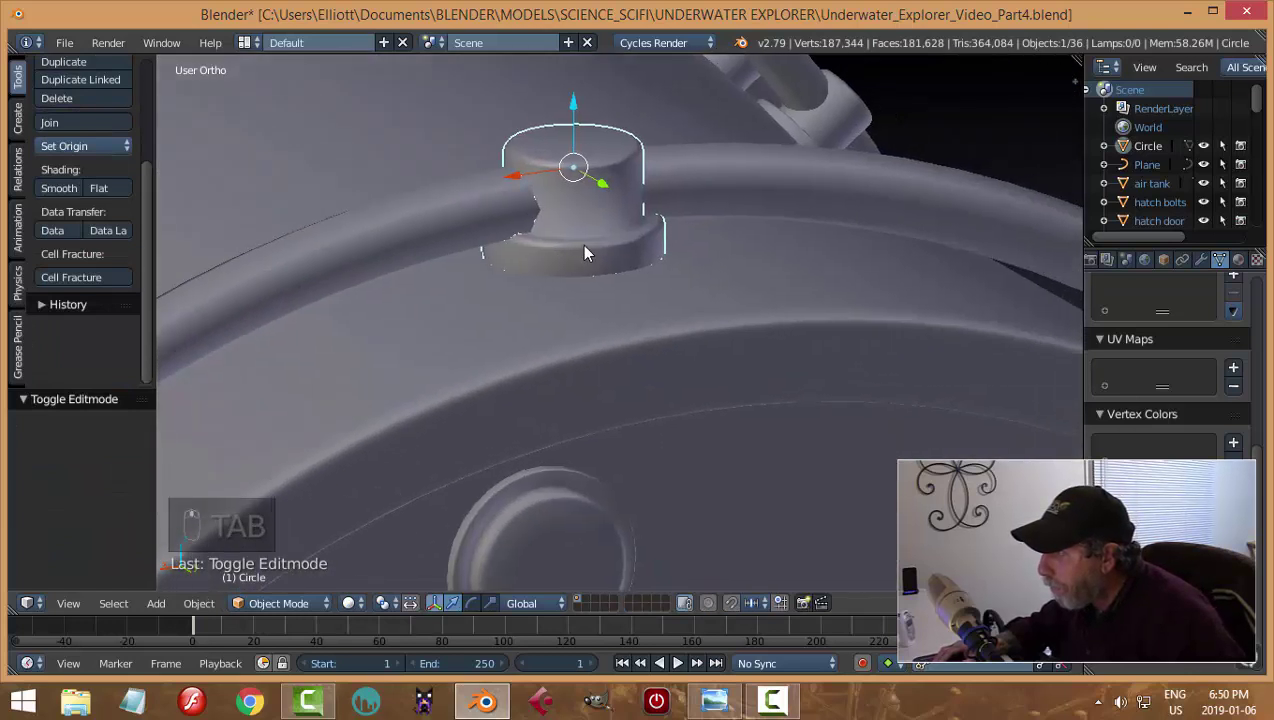
scroll(586, 246, "up", 2)
scroll(604, 212, "down", 1)
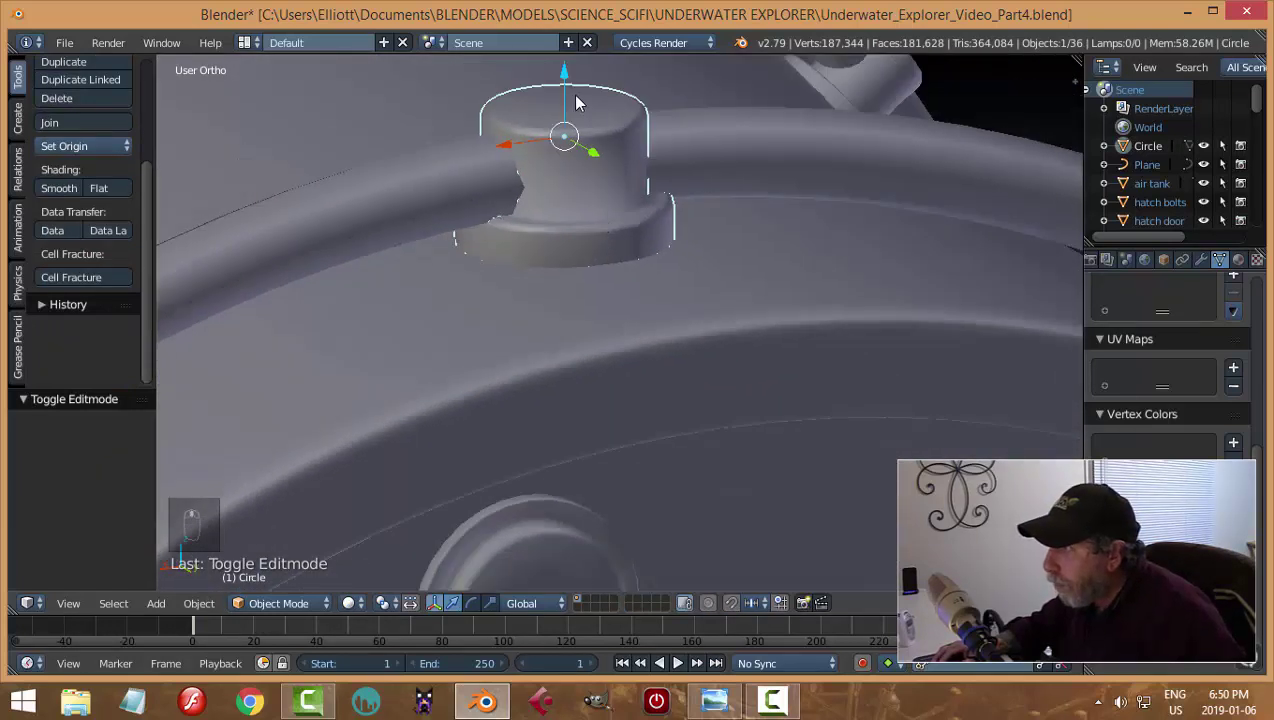
left_click_drag(565, 78, 568, 87)
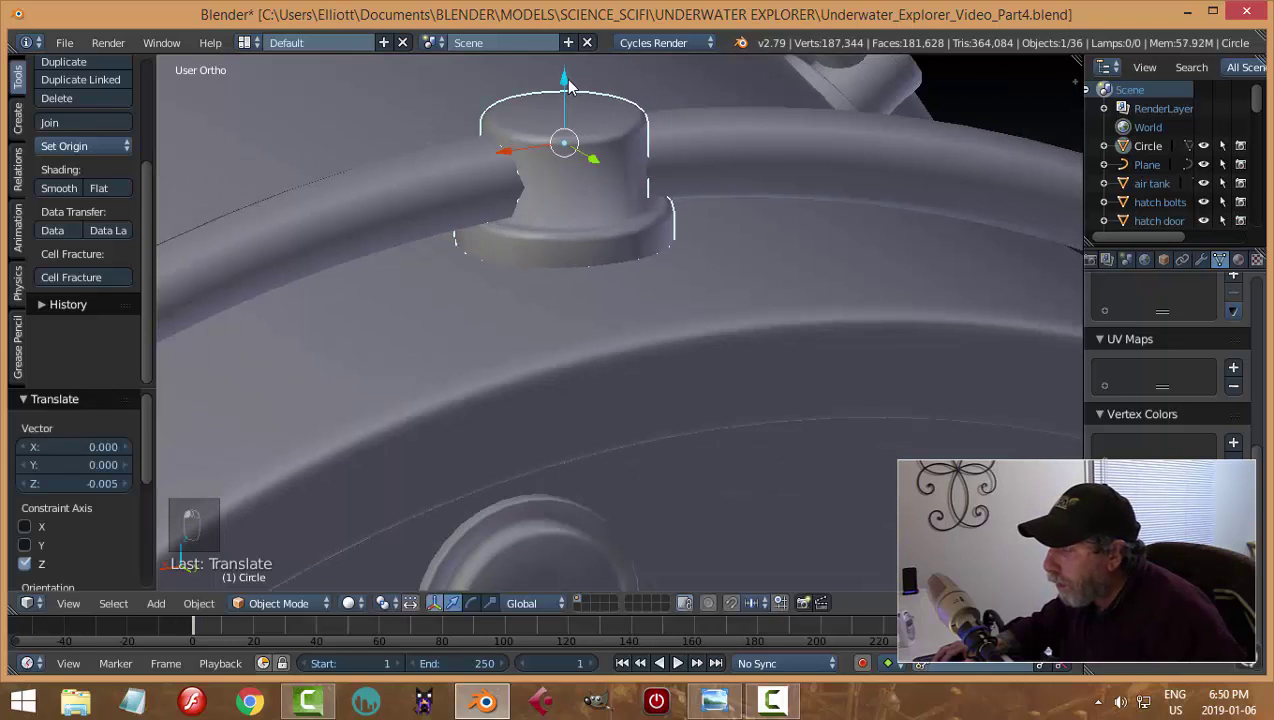
Set the ring pipe's bevel depth to 0.023, deselect it and show the whole hatch from the back
right_click(730, 165)
scroll(750, 200, "down", 5)
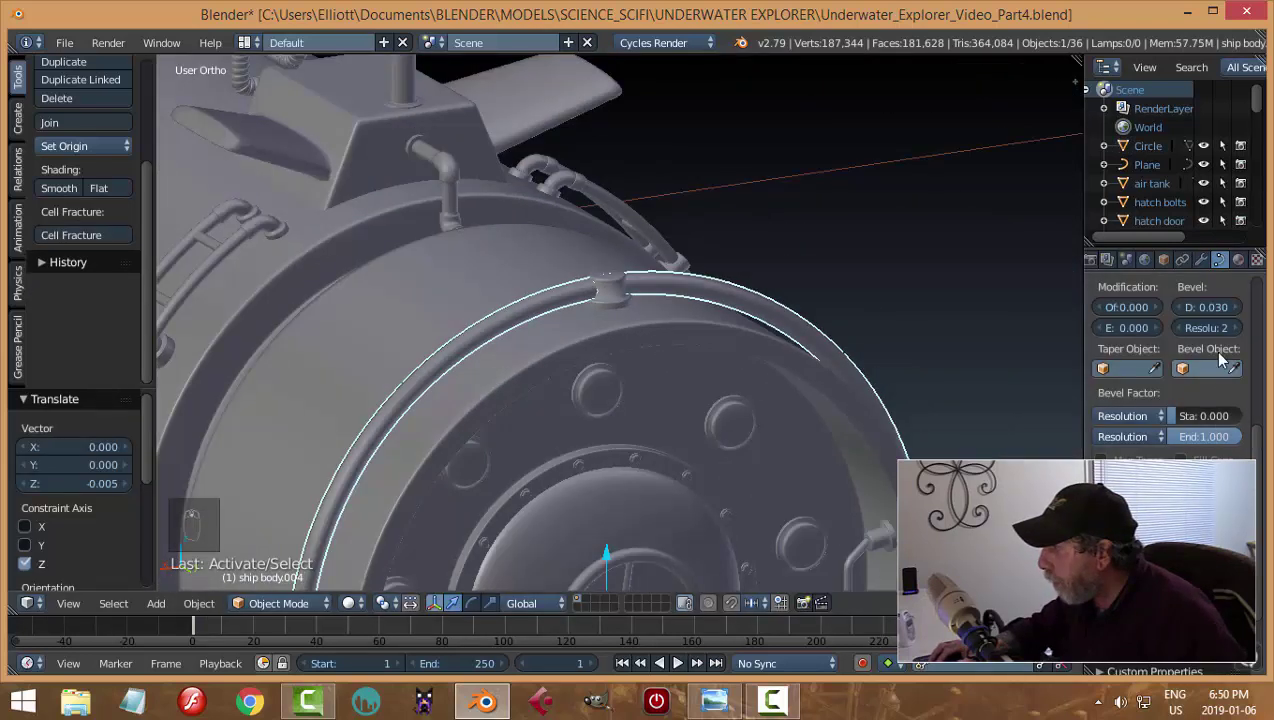
left_click_drag(1213, 307, 1180, 307)
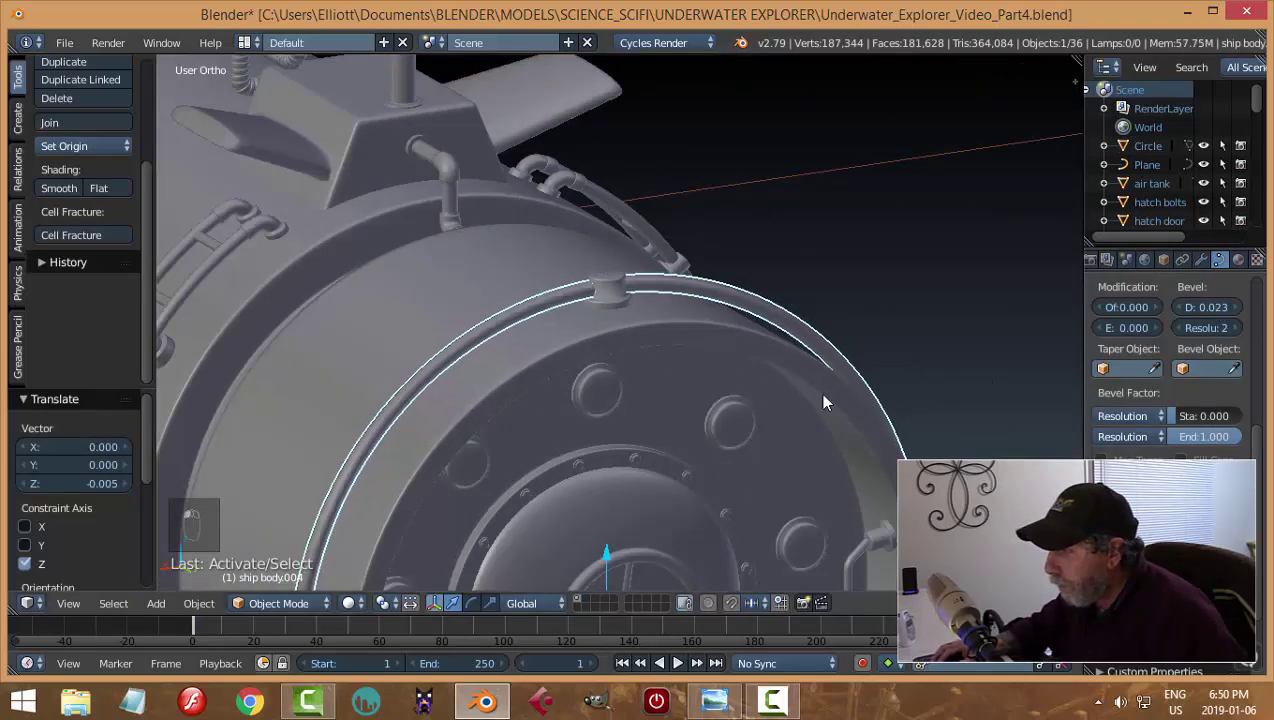
key("a")
mouse_move(800, 385)
middle_mouse_down()
mouse_move(739, 367)
mouse_move(732, 347)
mouse_move(958, 374)
mouse_move(722, 373)
middle_mouse_up()
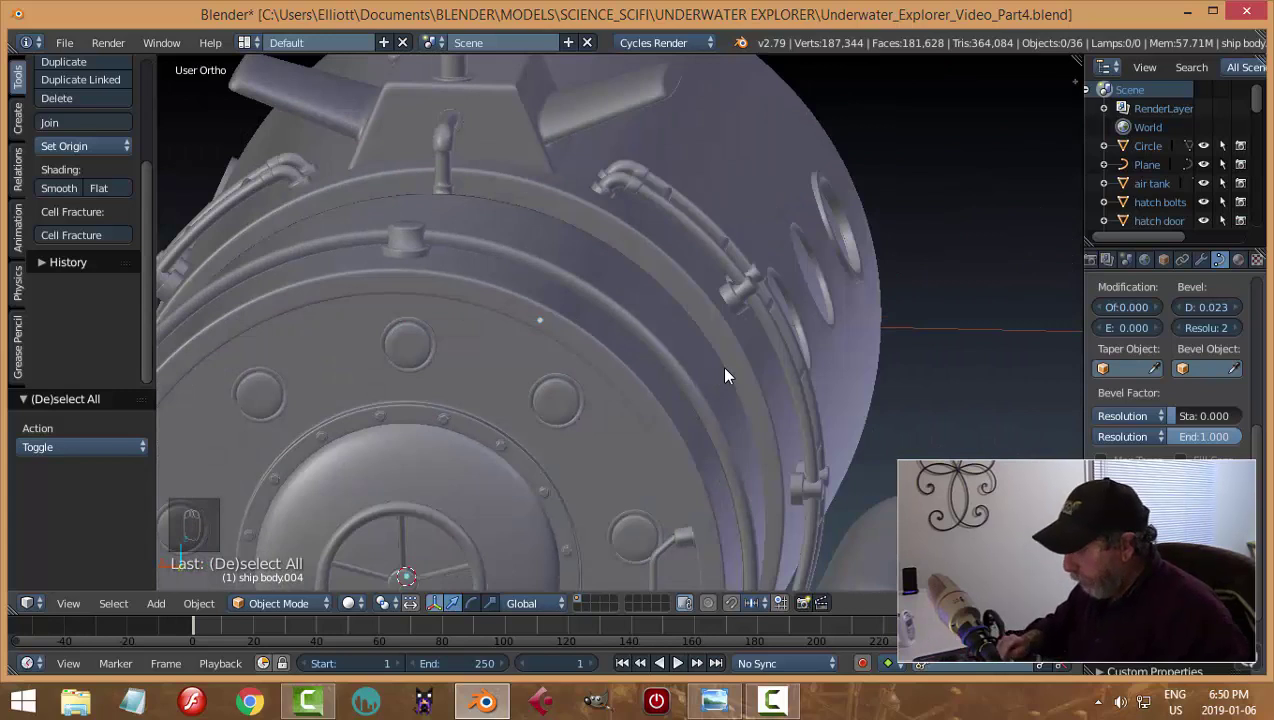
key("ctrl+KP_1")
scroll(774, 371, "down", 3)
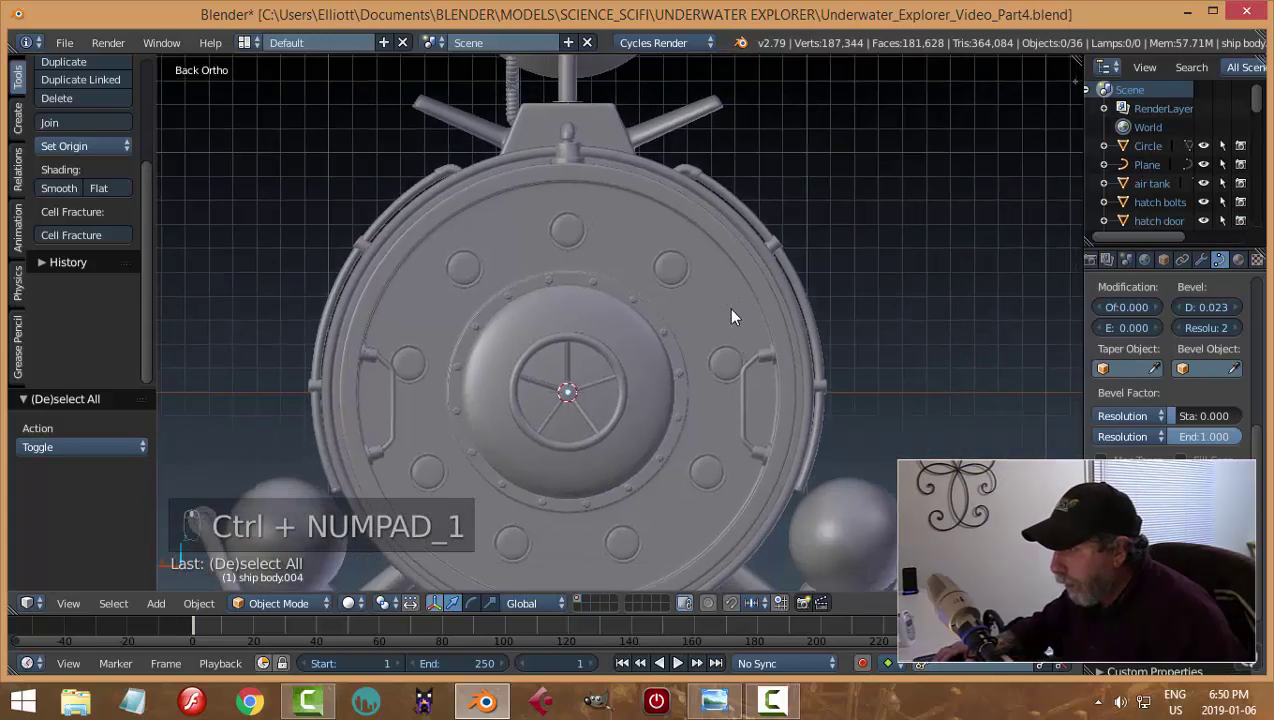
Snap the 3D cursor to the centre of the hatch door and set the top fitting's origin to the 3D cursor
scroll(740, 340, "up", 1)
right_click(622, 353)
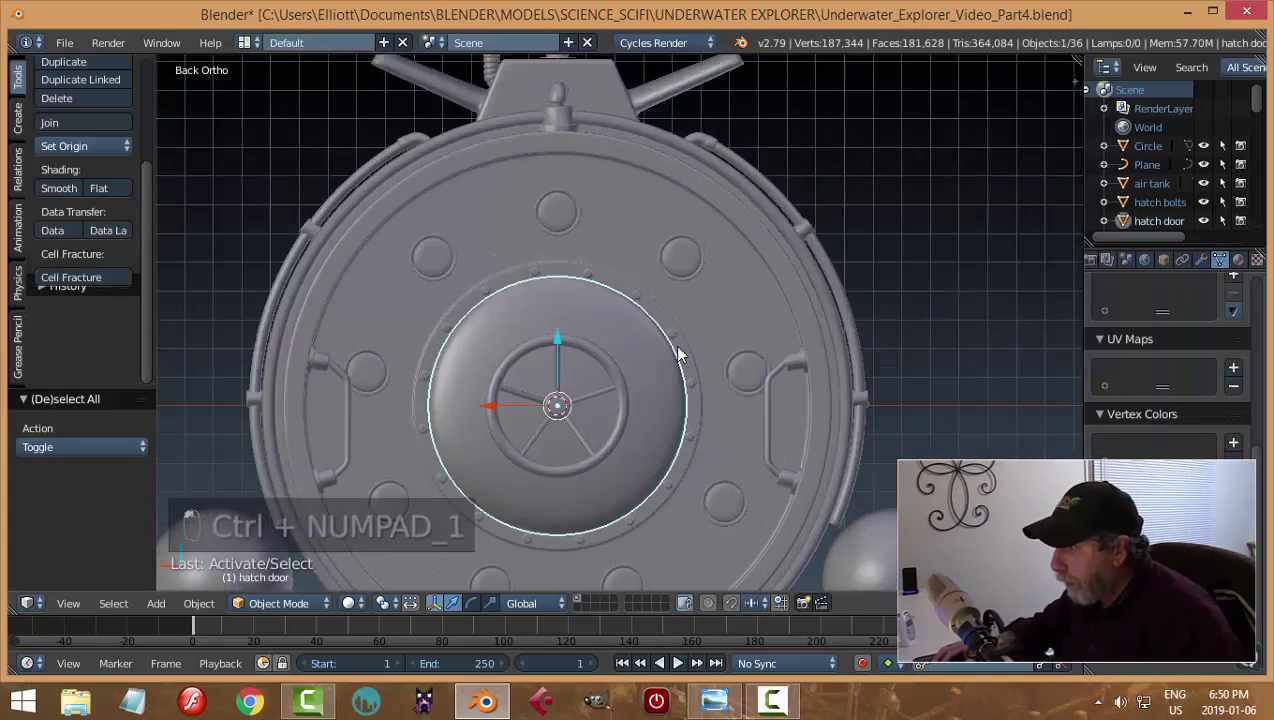
key("shift+s")
left_click(727, 365)
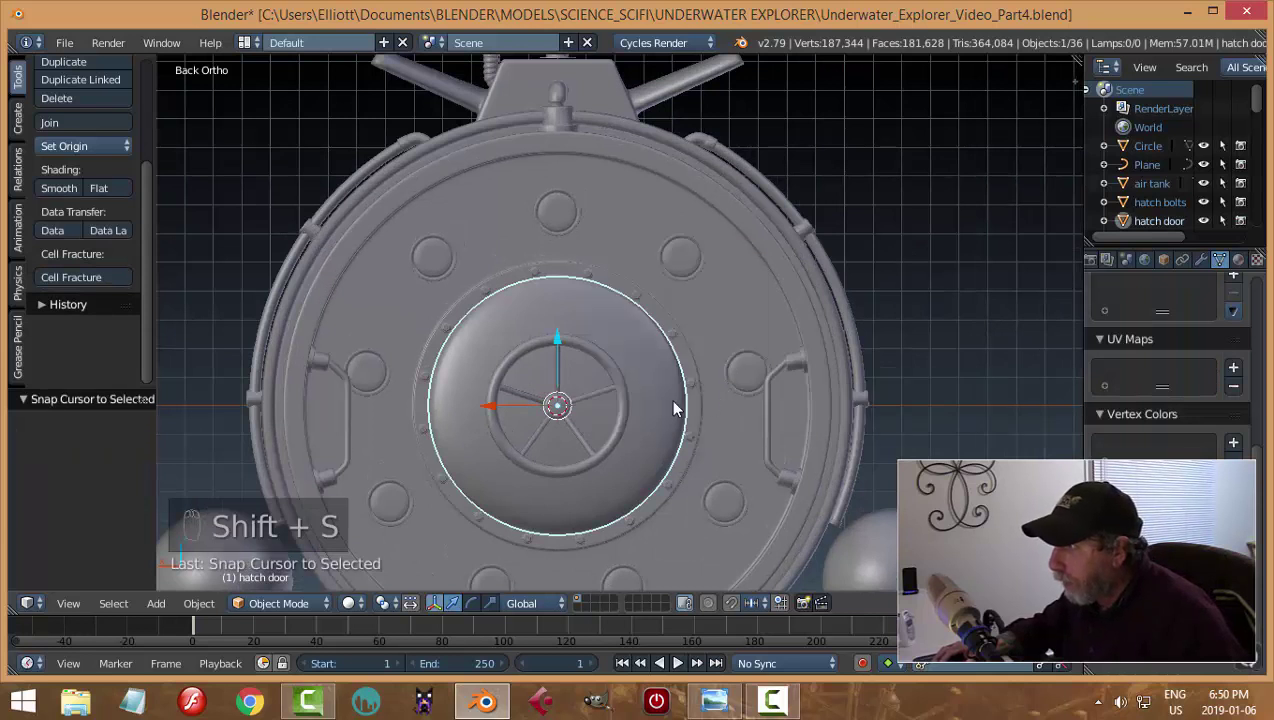
right_click(557, 127)
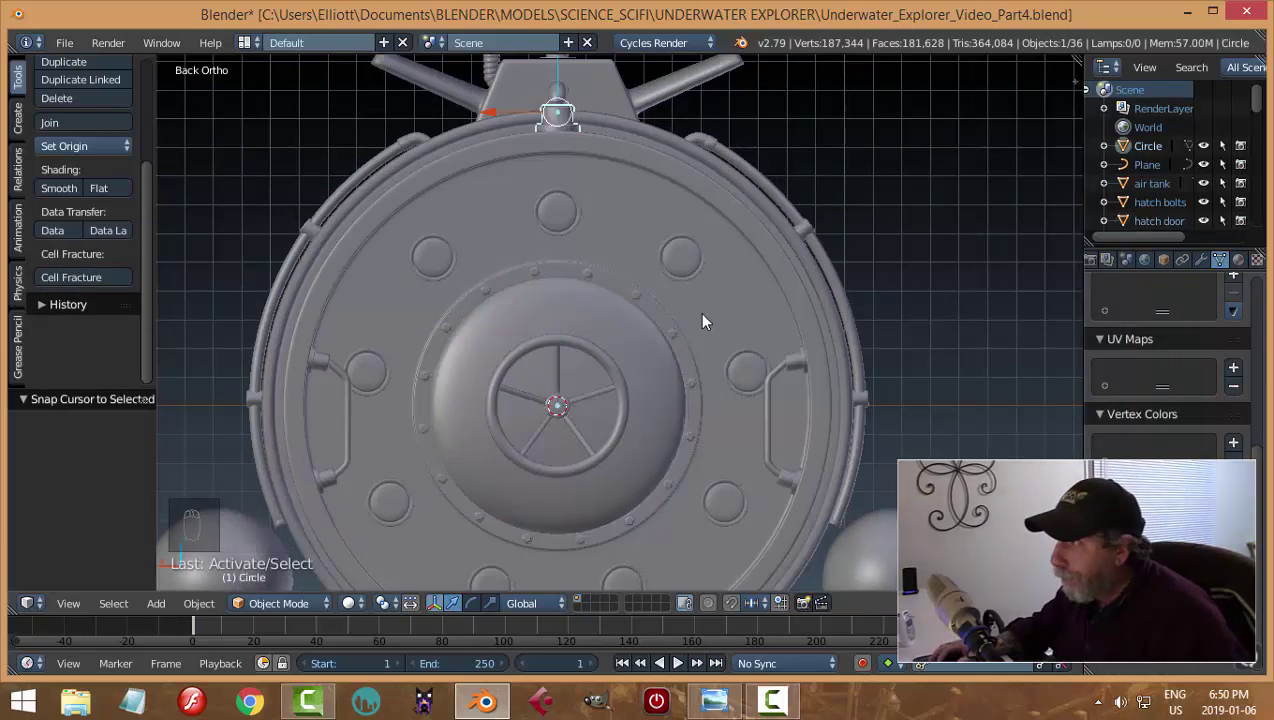
left_click(89, 146)
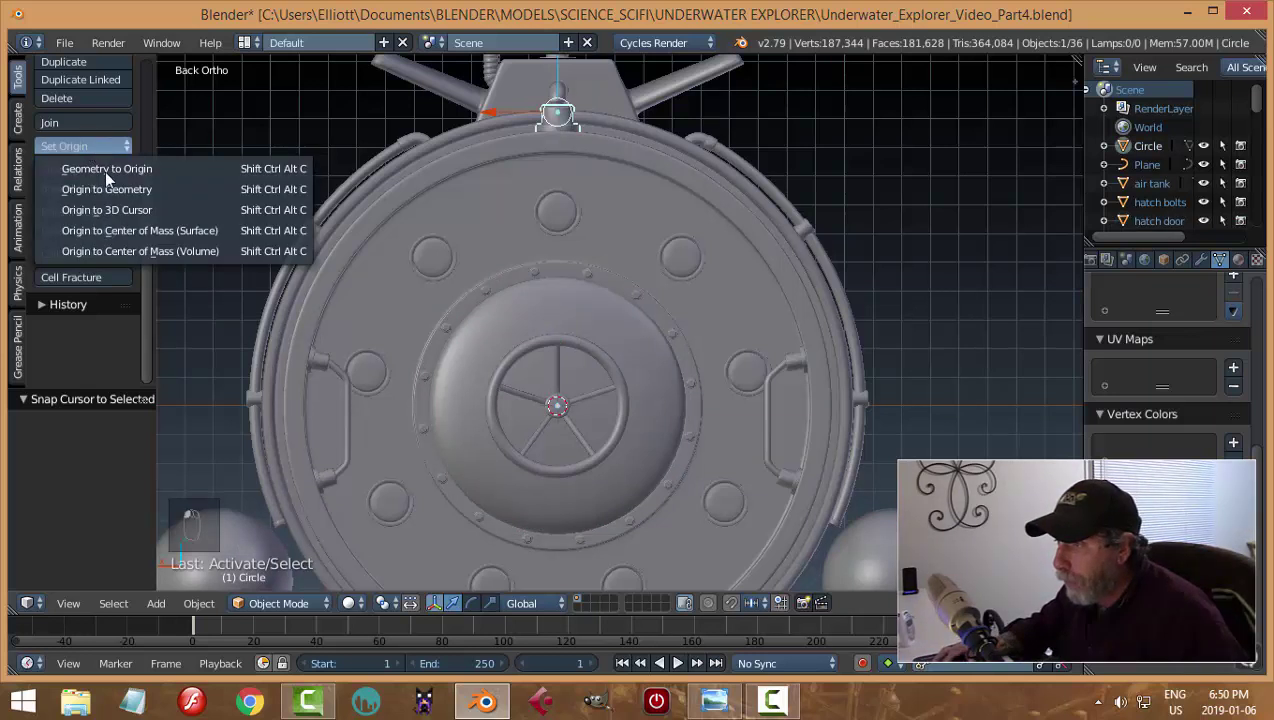
left_click(121, 210)
Select the whole fitting in Edit Mode and spin it around the hatch centre through 360° in 9 steps
key("Tab")
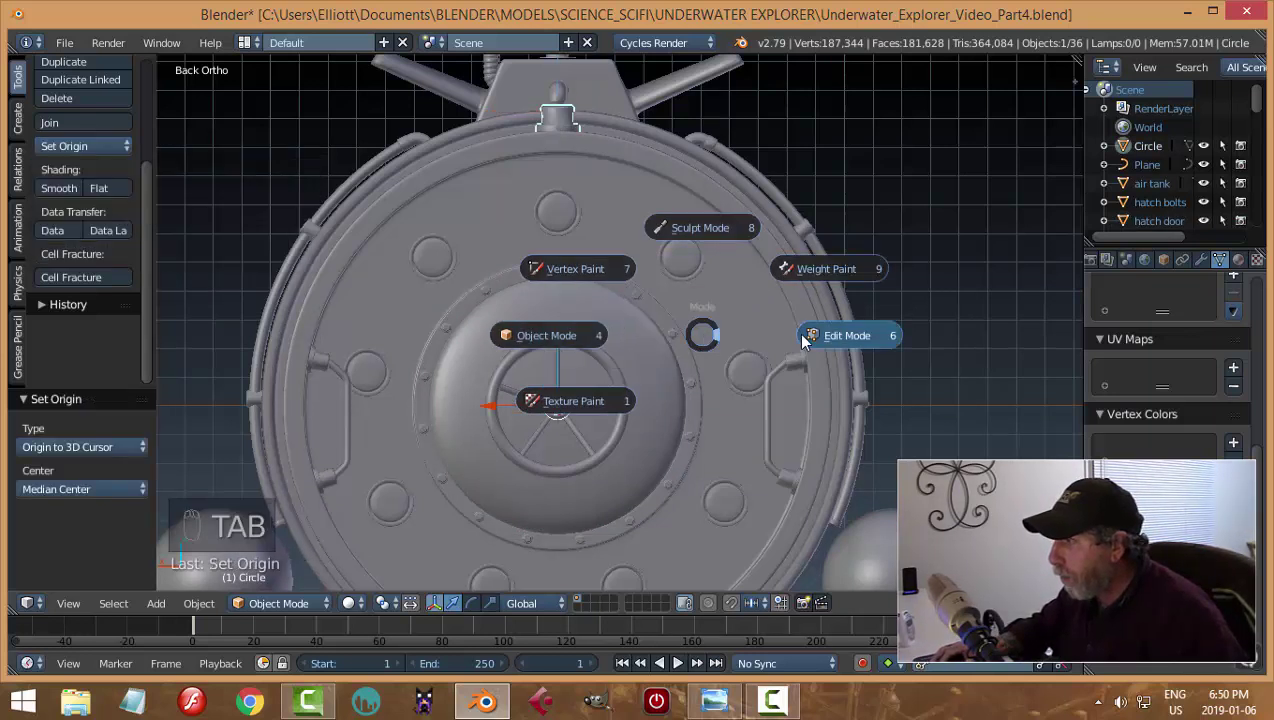
key("a")
key("a")
scroll(727, 321, "down", 1)
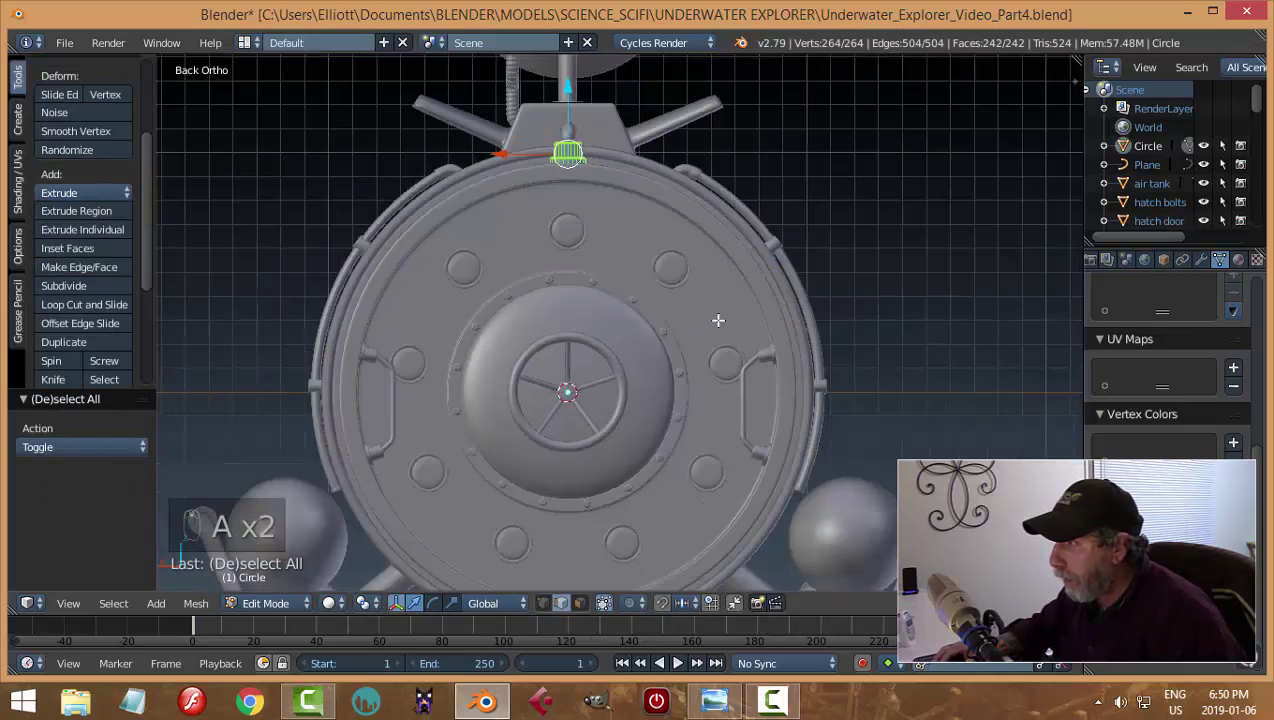
left_click(51, 362)
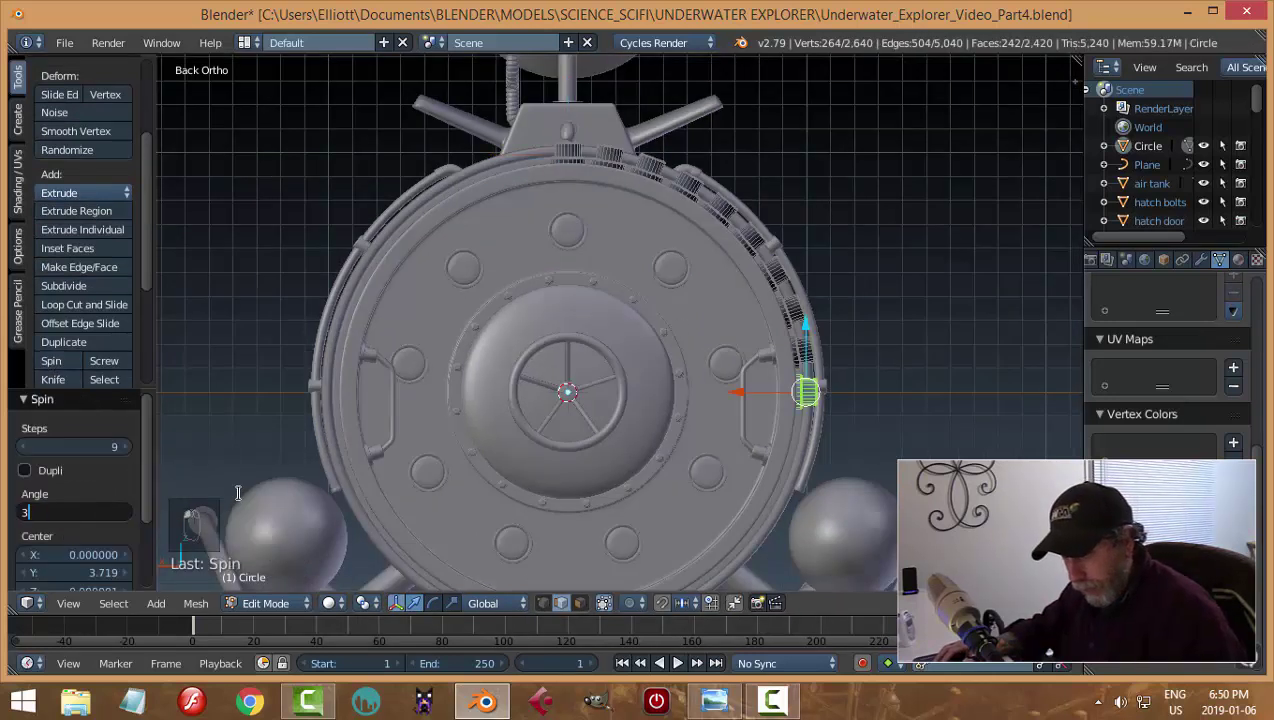
type("360")
key("Return")
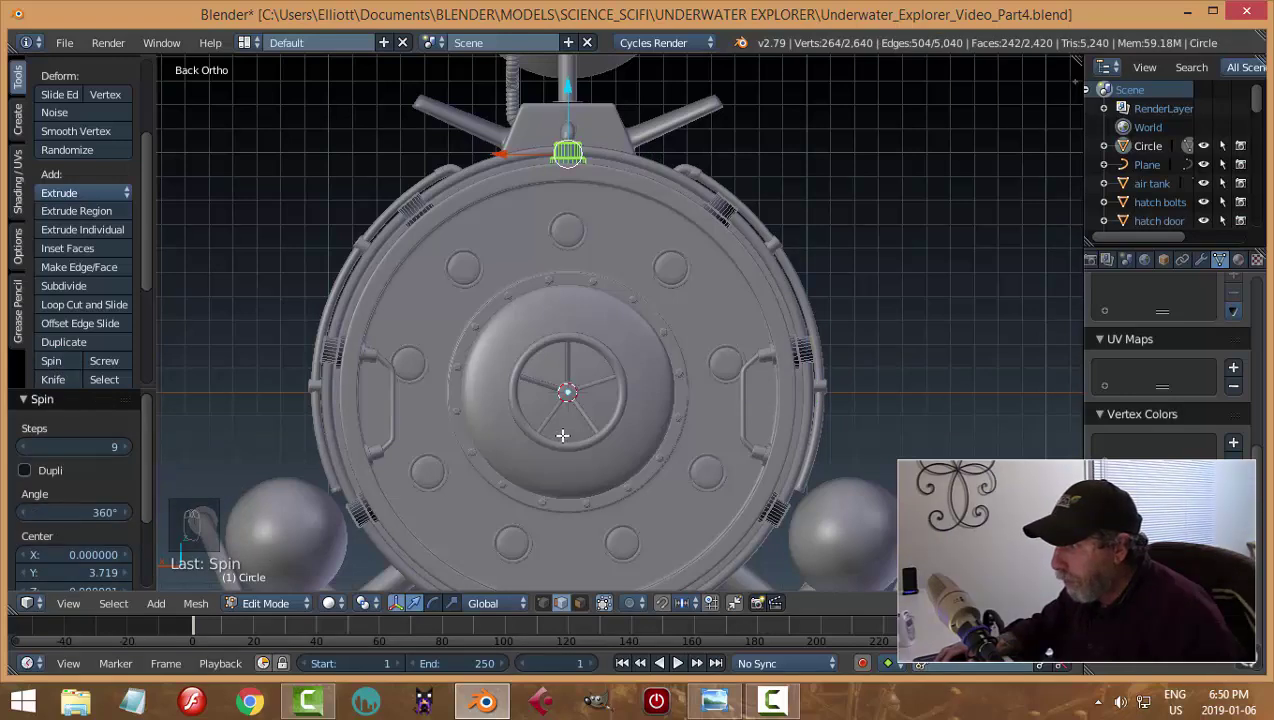
Remove the doubled vertices from all the spun fittings, recalculate their normals and return to Object Mode
mouse_move(650, 345)
middle_mouse_down()
mouse_move(404, 370)
mouse_move(748, 344)
mouse_move(810, 296)
mouse_move(637, 344)
mouse_move(540, 320)
mouse_move(677, 293)
mouse_move(688, 346)
mouse_move(631, 455)
mouse_move(650, 372)
middle_mouse_up()
key("a")
key("a")
key("a")
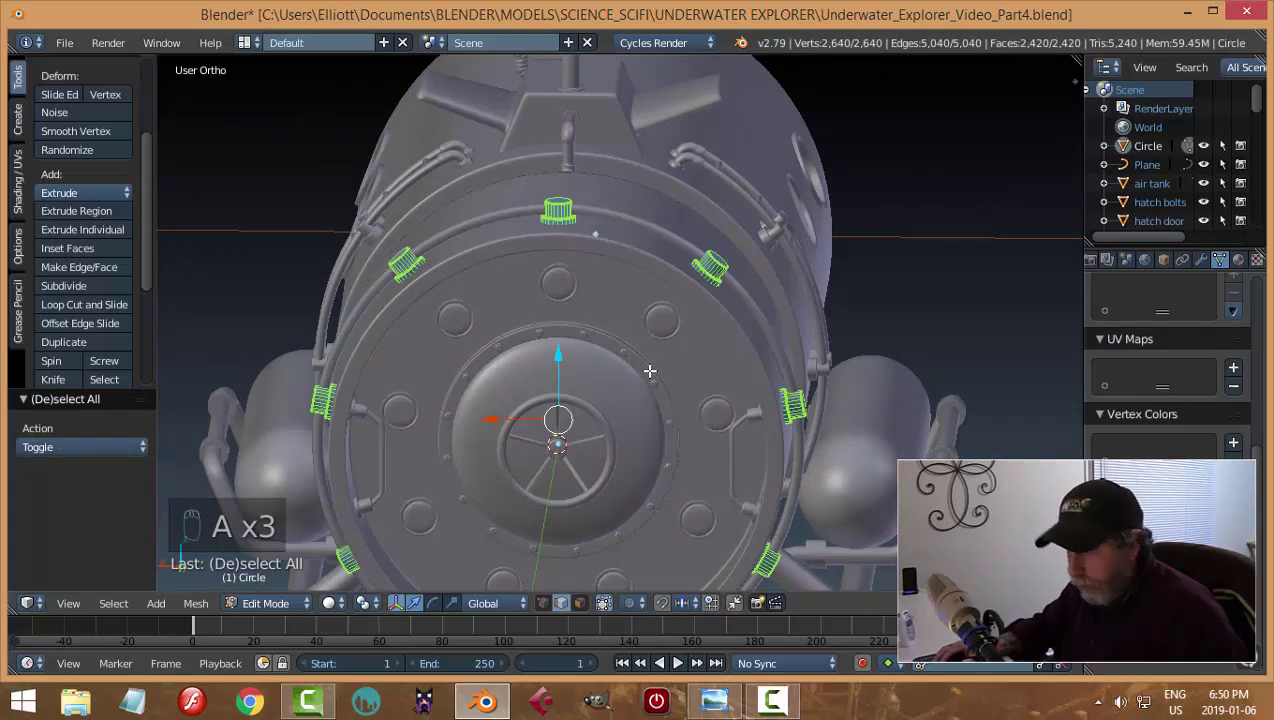
key("w")
left_click(648, 288)
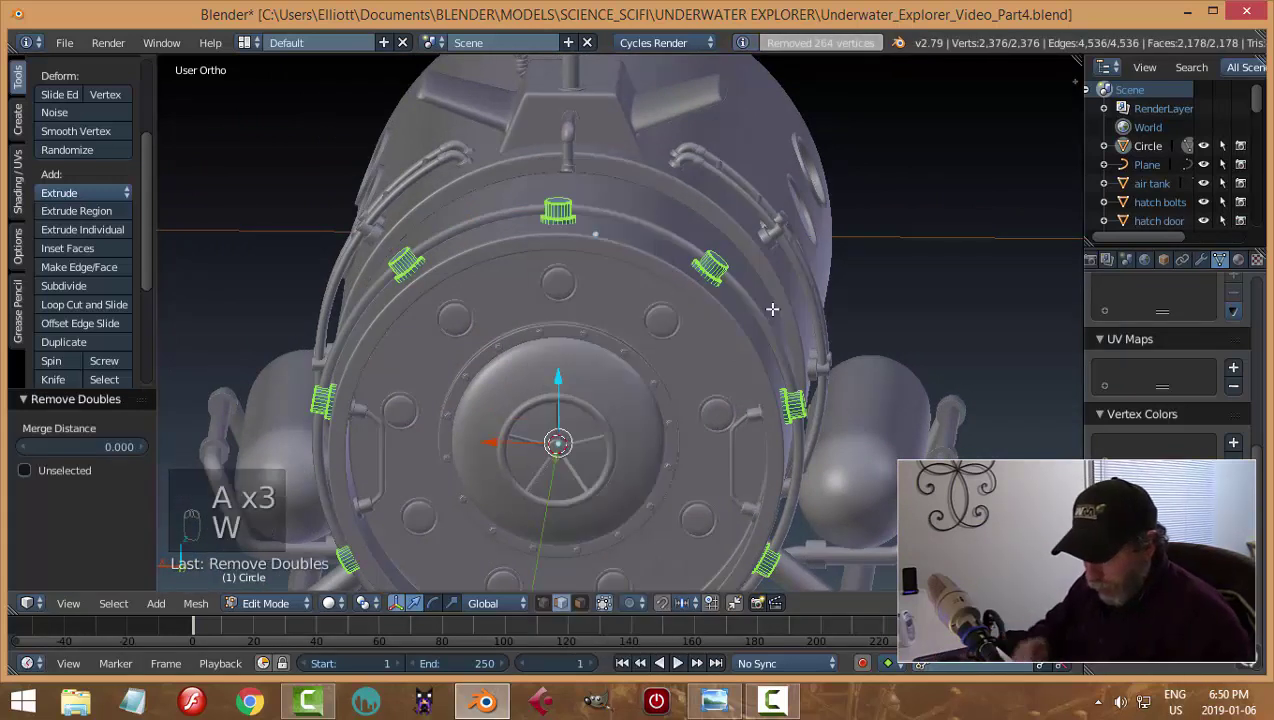
key("ctrl+n")
key("a")
key("Tab")
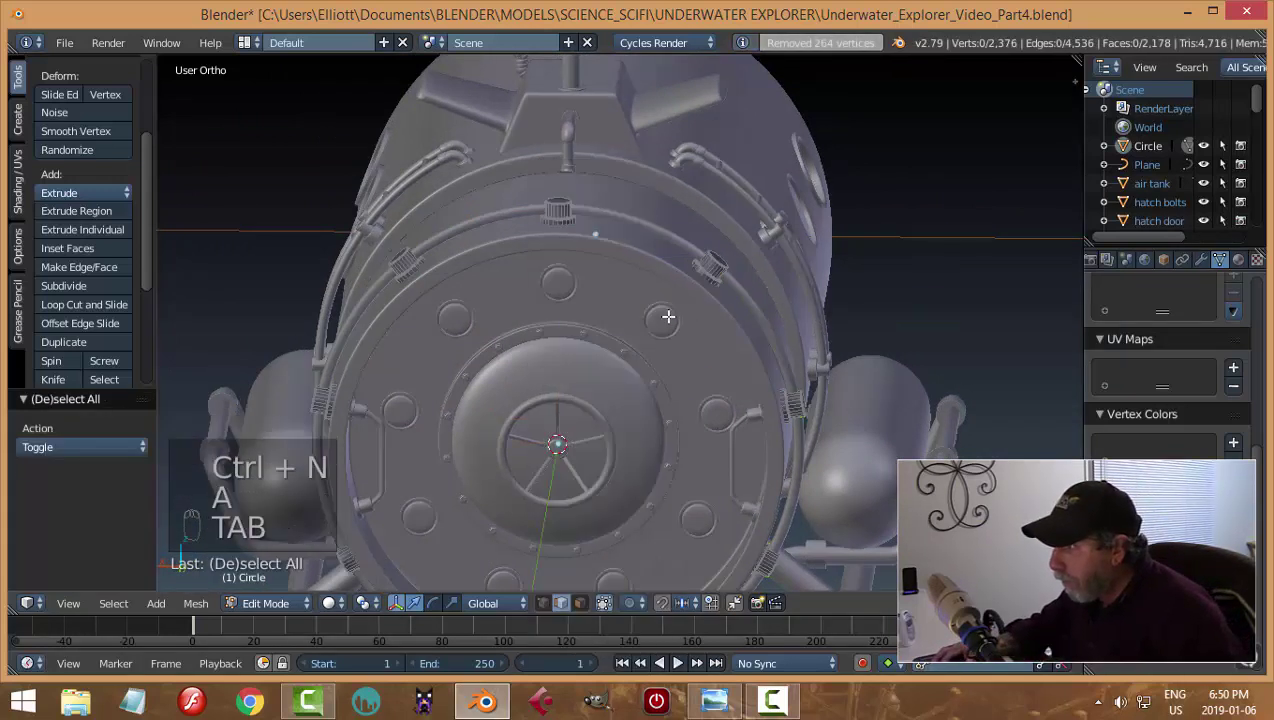
key("Tab")
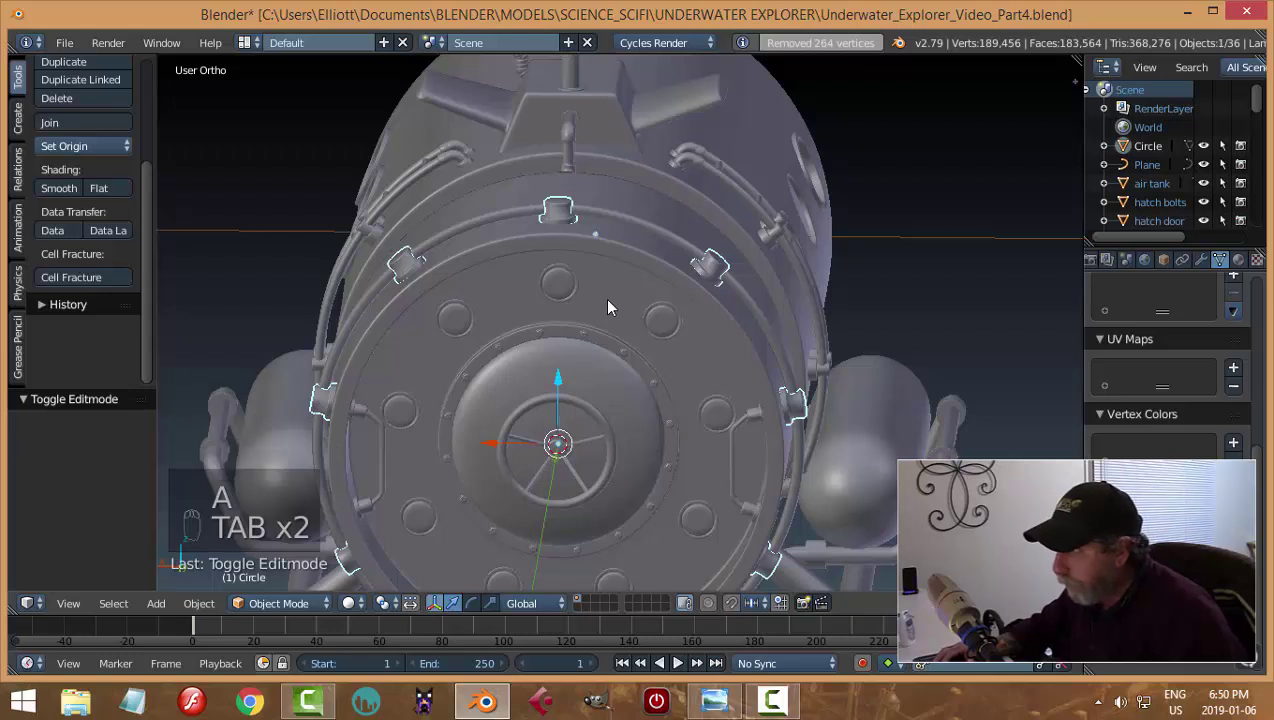
Deselect the fittings and examine from an angle how they sit on the ring pipe around the rear hull
key("a")
key("a")
key("a")
scroll(612, 296, "down", 2)
middle_click_drag(617, 291, 671, 292)
scroll(671, 294, "up", 6)
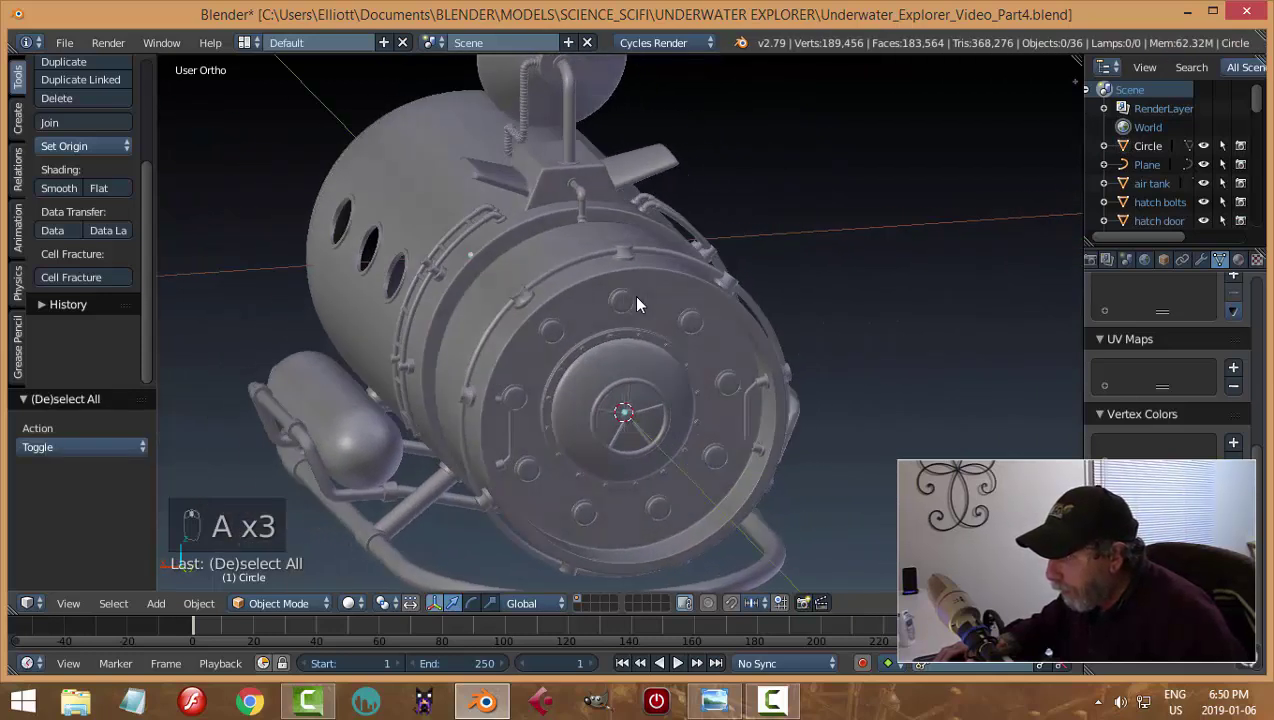
scroll(633, 292, "up", 2)
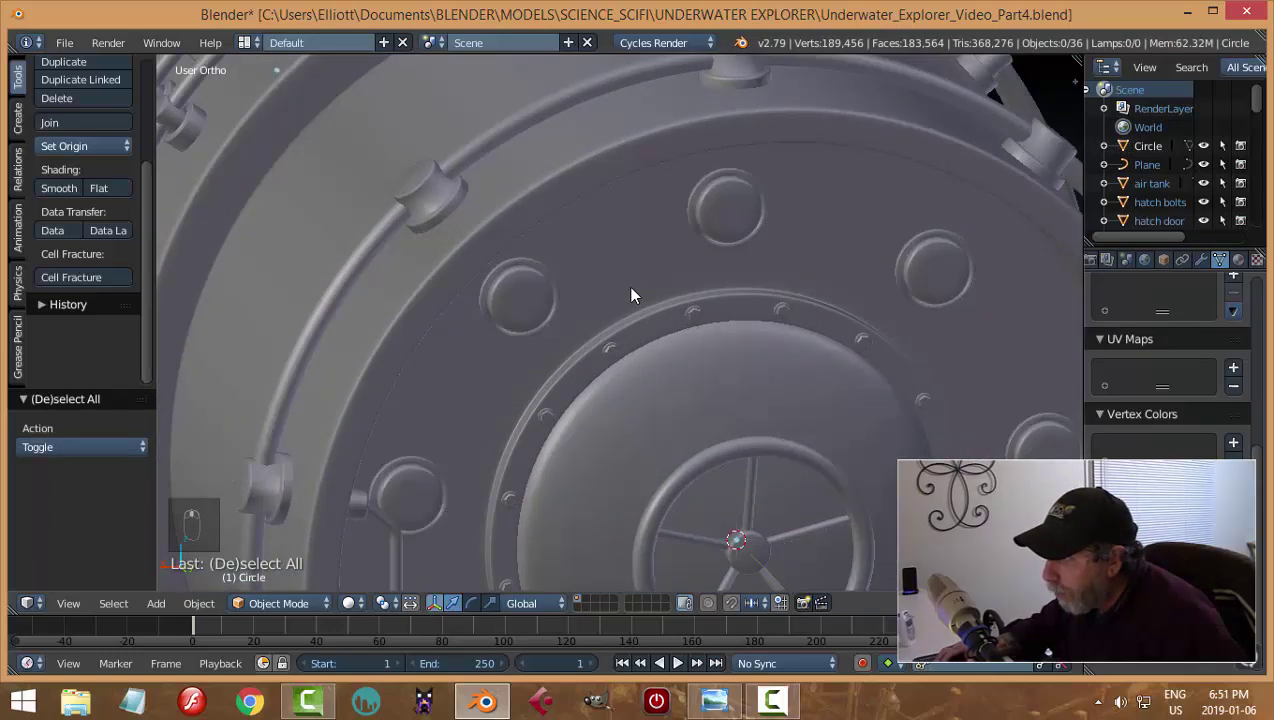
scroll(631, 291, "down", 3)
Enter Edit Mode on the fittings and add a loop cut to the upper-left fitting, slid down close to its base flange
right_click(455, 212)
key("Tab")
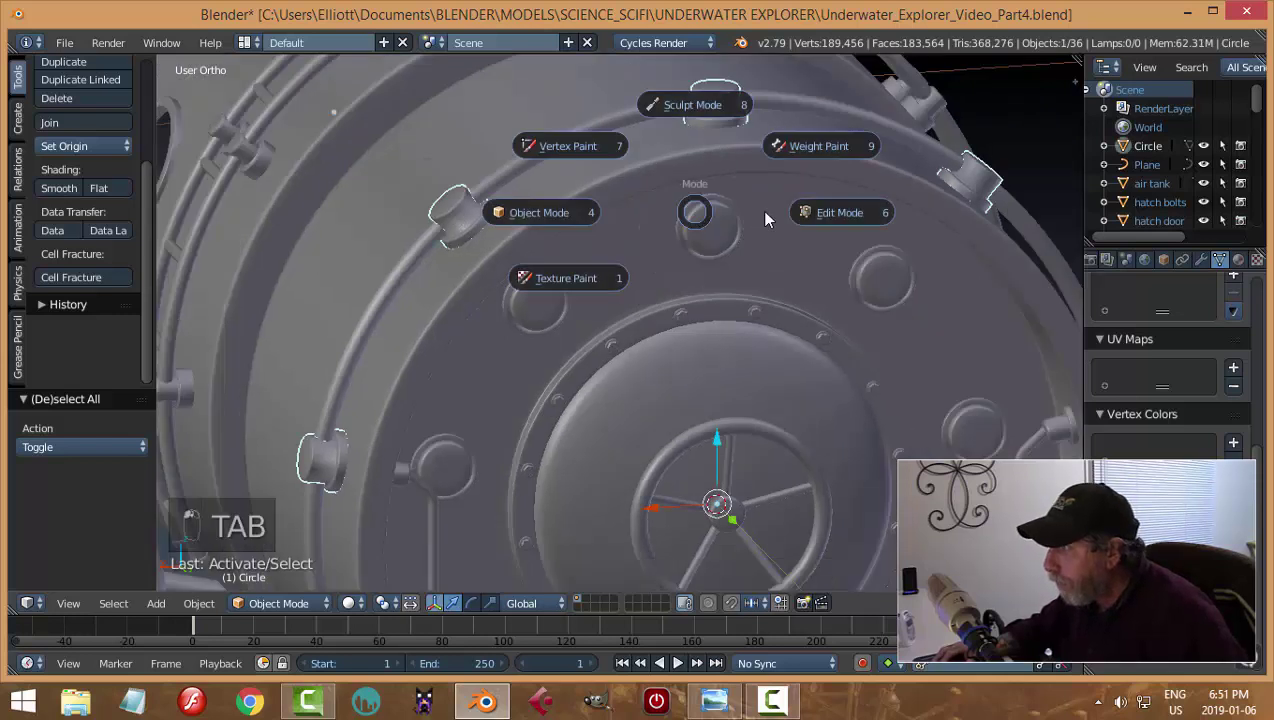
scroll(464, 221, "up", 2)
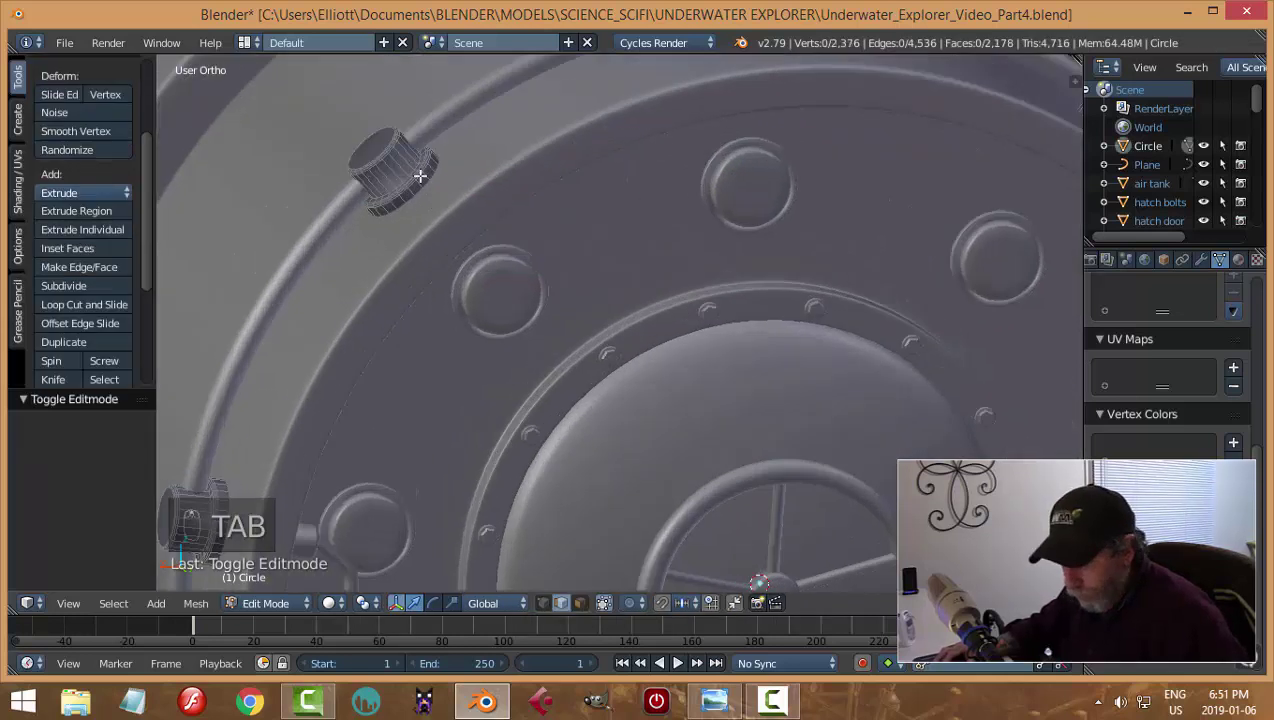
scroll(421, 173, "up", 3)
middle_click_drag(424, 165, 620, 264, "shift")
middle_click_drag(486, 205, 554, 259, "shift")
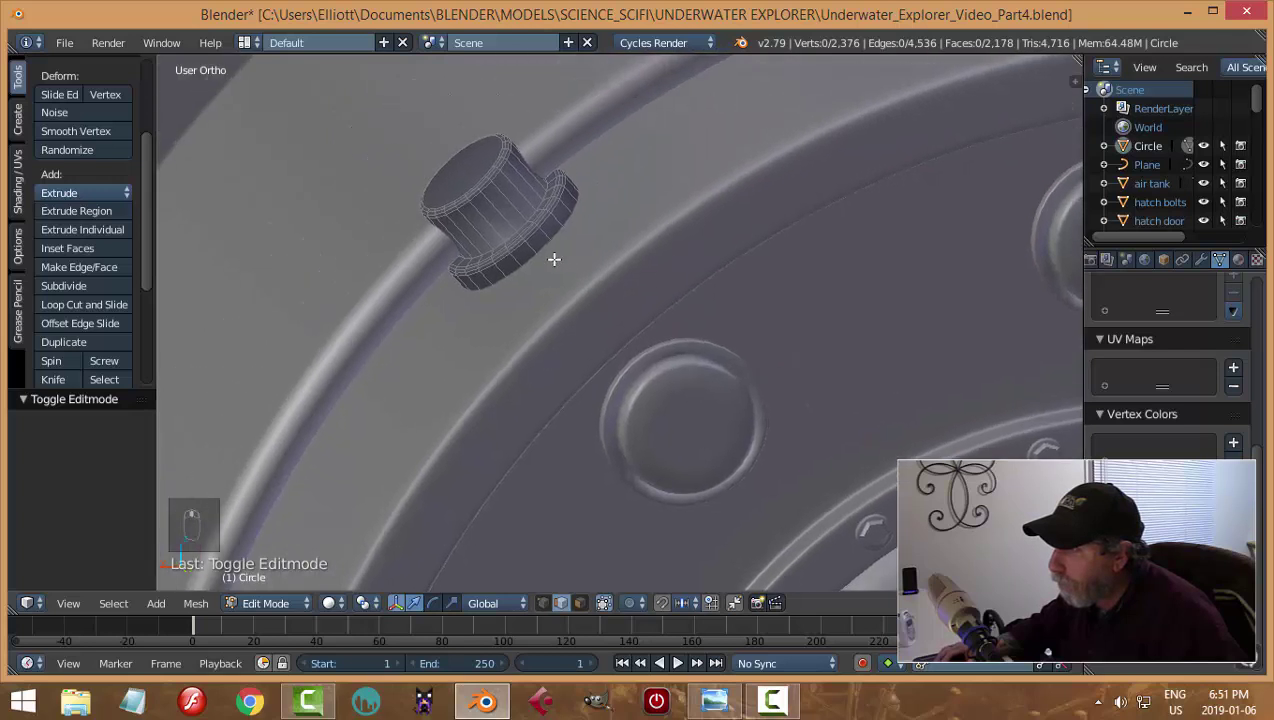
scroll(554, 259, "up", 2)
key("ctrl+r")
left_click(483, 156)
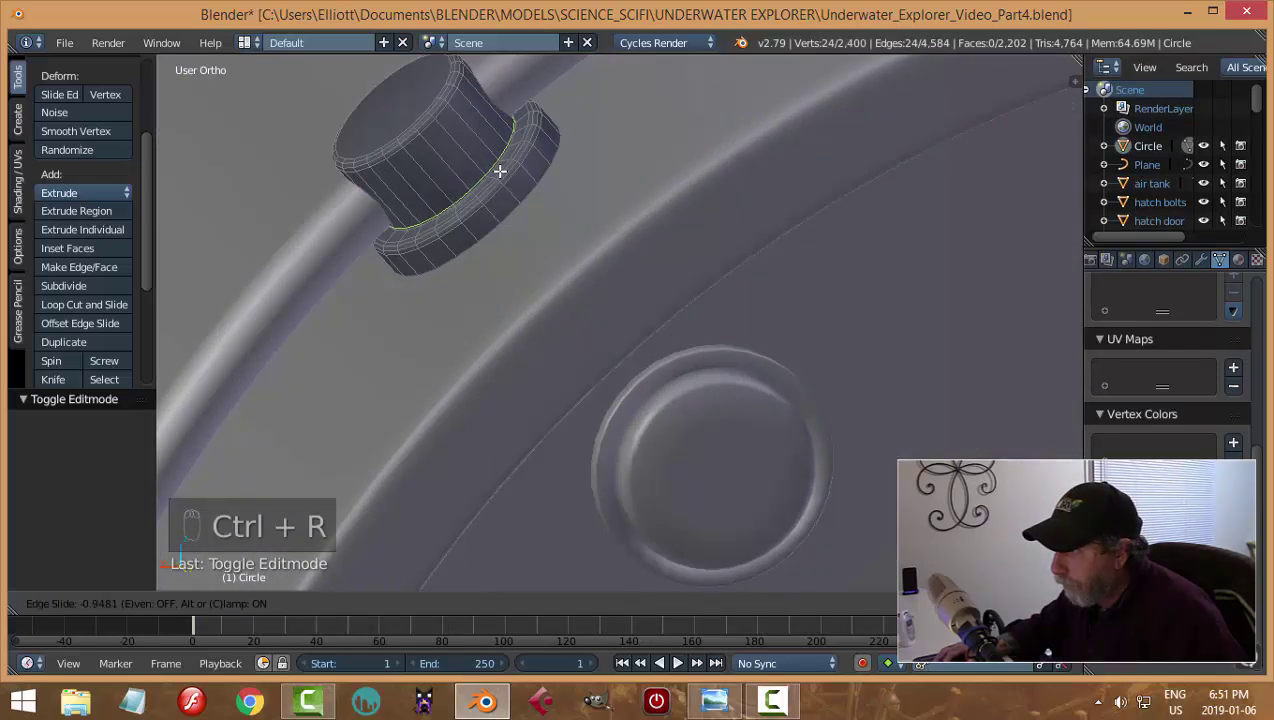
left_click(500, 172)
key("a")
Add a loop cut close to the base flange on the top fitting and on the upper-right fitting
scroll(654, 210, "down", 5)
middle_click_drag(670, 224, 446, 236, "shift")
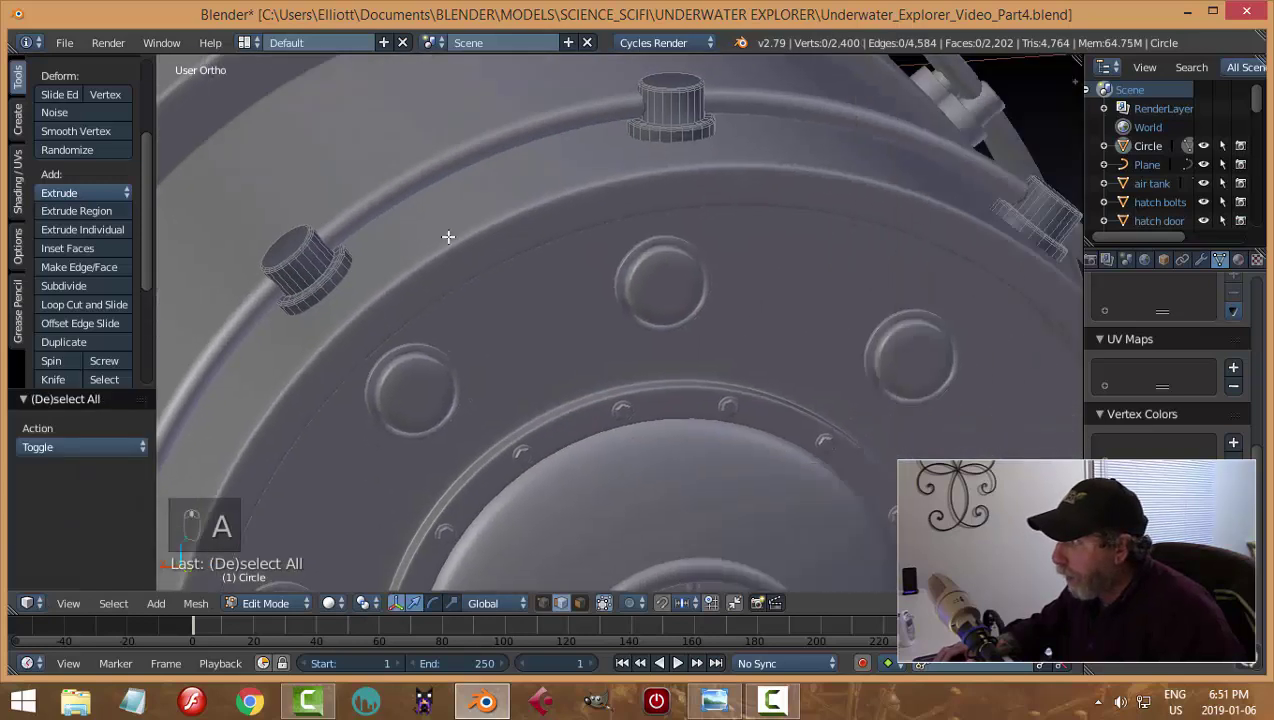
scroll(446, 236, "up", 2)
middle_click_drag(740, 153, 531, 318, "shift")
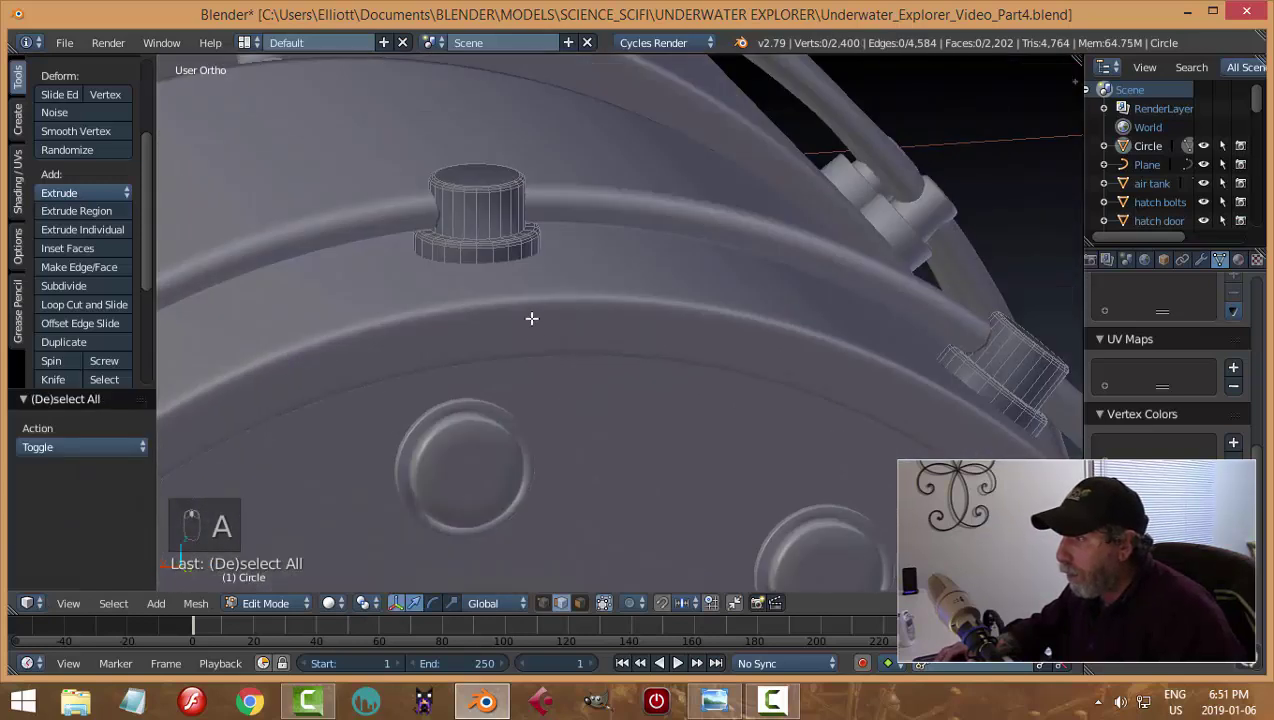
key("ctrl+r")
left_click(515, 242)
middle_click_drag(549, 250, 467, 263)
key("ctrl+r")
left_click(515, 273)
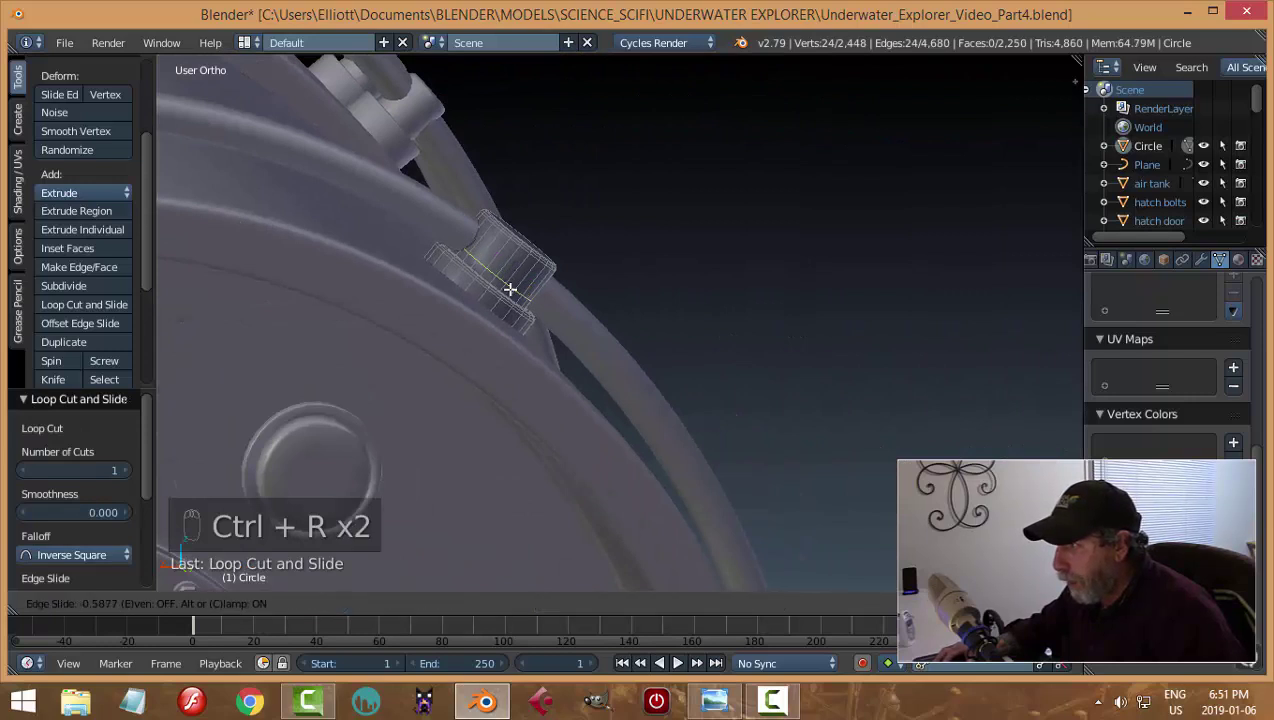
left_click(509, 296)
Add a loop cut near the base flange on the right-hand fitting and on the lower-right fitting below it
mouse_move(577, 333)
middle_mouse_down()
mouse_move(619, 437)
mouse_move(526, 119)
mouse_move(594, 144)
mouse_move(508, 179)
middle_mouse_up()
key("ctrl+r")
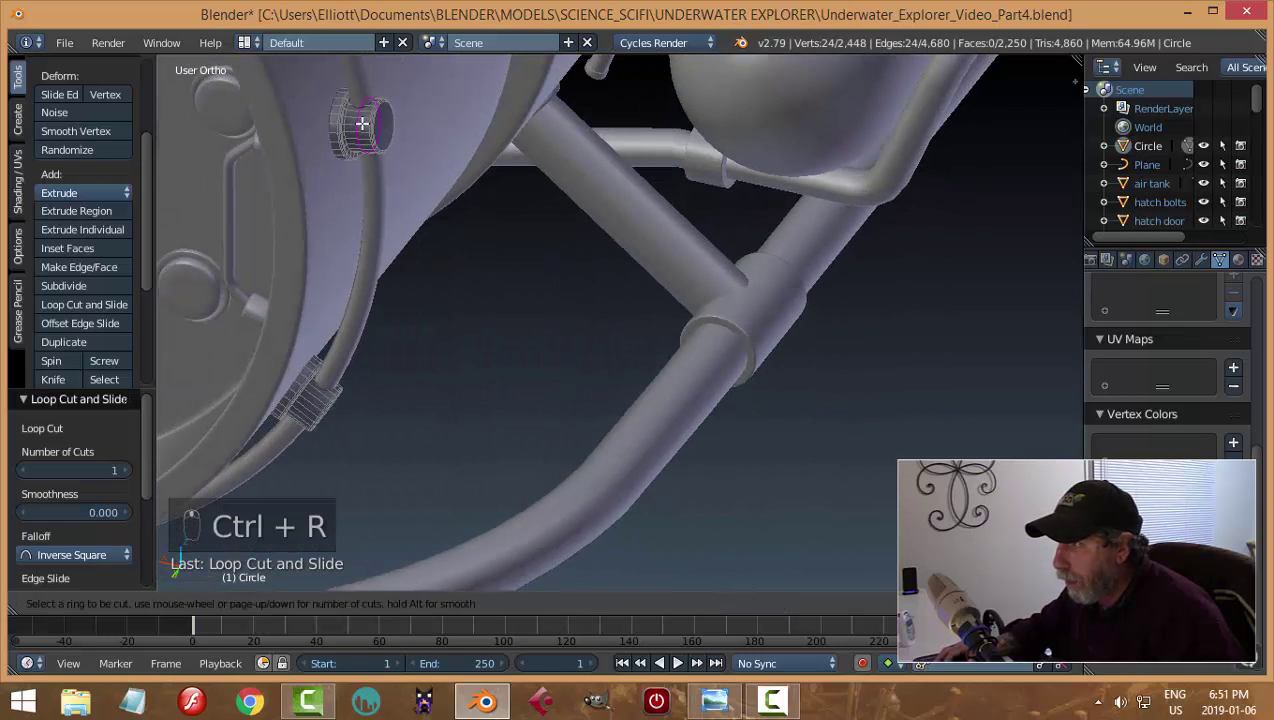
left_click(355, 128)
left_click(355, 128)
key("ctrl+r")
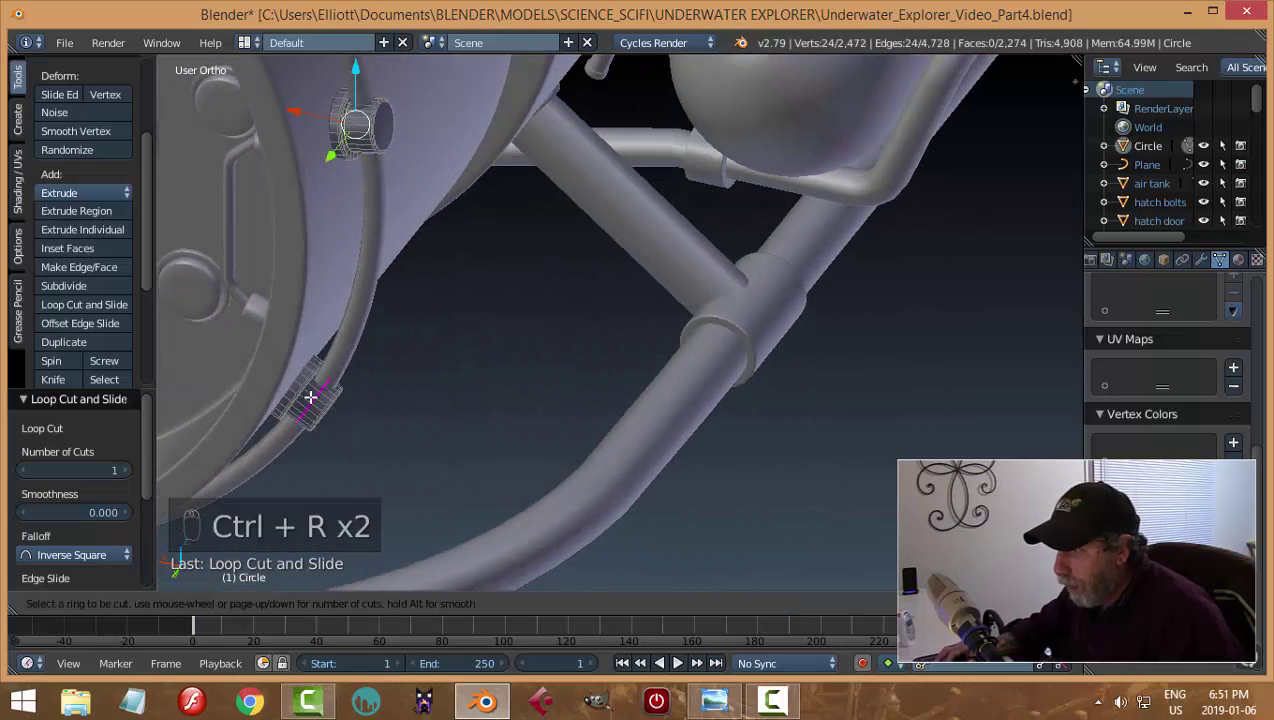
left_click(311, 389)
left_click(305, 386)
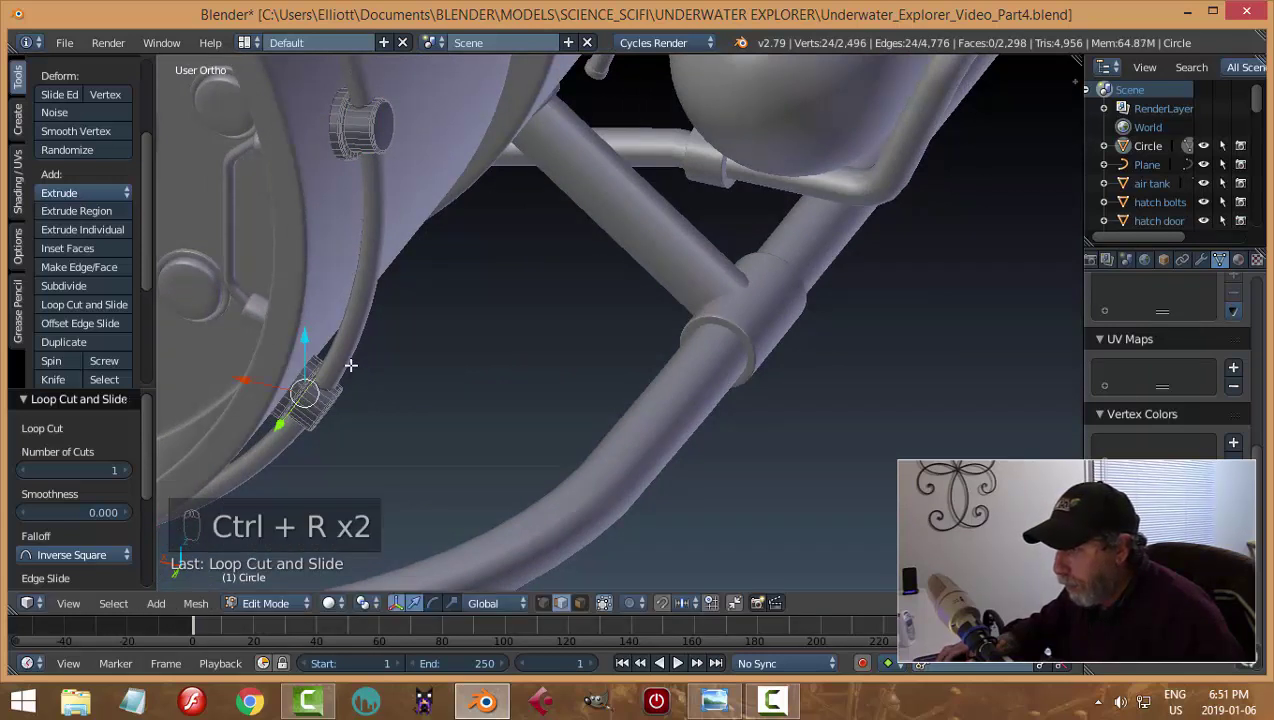
Add a loop cut close to the base flange on each of the two fittings underneath the hull
mouse_move(350, 364)
middle_mouse_down()
mouse_move(640, 240)
mouse_move(605, 261)
mouse_move(594, 314)
middle_mouse_up()
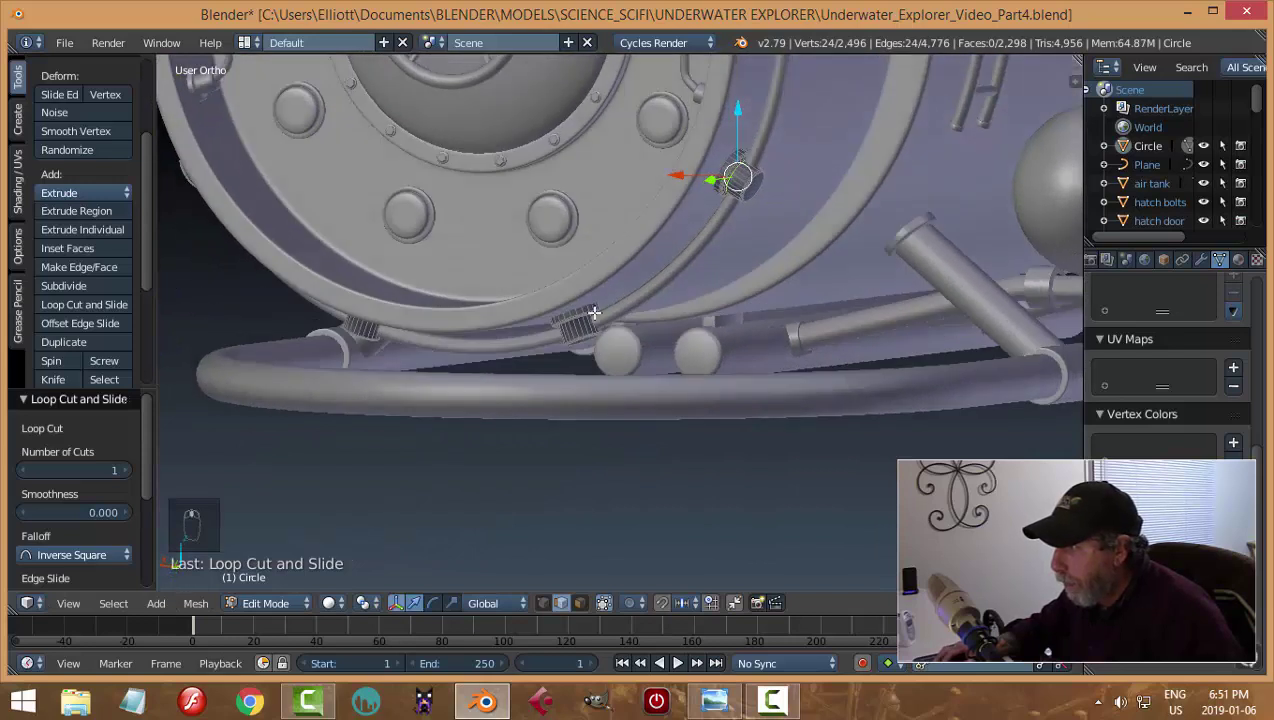
scroll(578, 336, "up", 3)
key("ctrl+r")
left_click(559, 328)
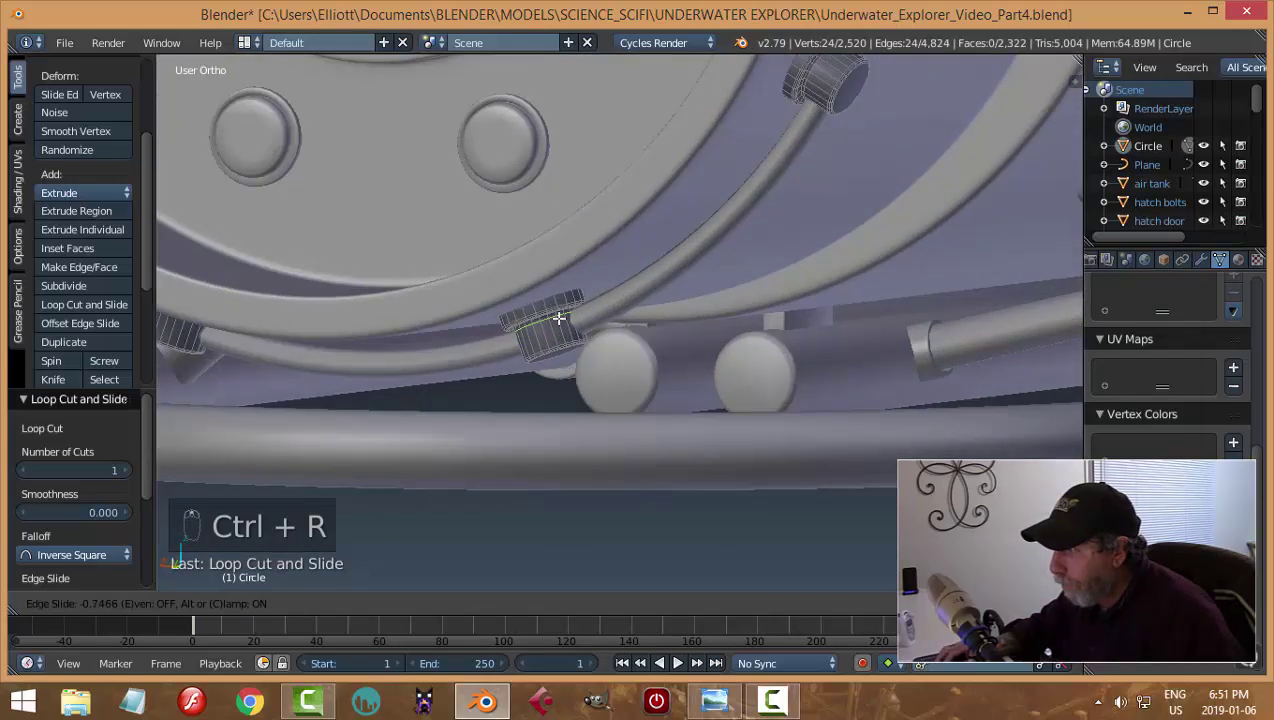
left_click(553, 320)
mouse_move(549, 322)
middle_mouse_down()
mouse_move(739, 290)
mouse_move(631, 331)
mouse_move(624, 317)
mouse_move(521, 382)
middle_mouse_up()
key("ctrl+r")
left_click(524, 380)
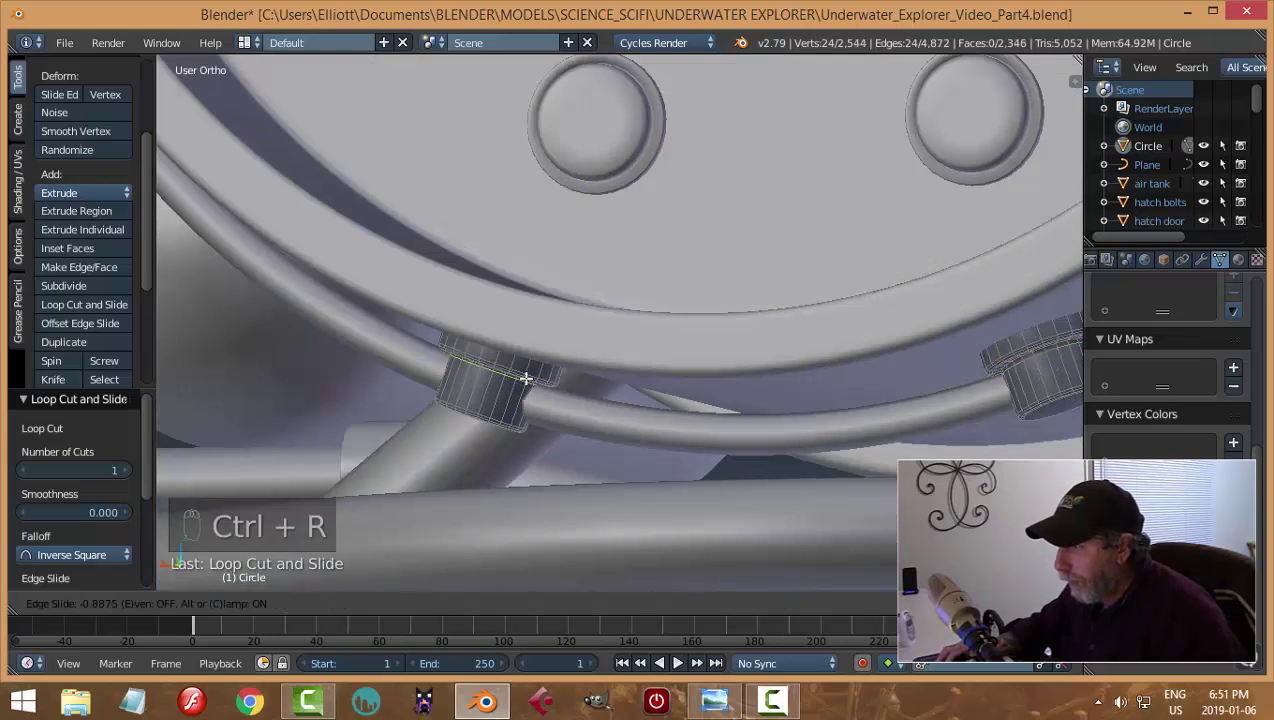
left_click(526, 379)
Add a loop cut close to the base flange on the lower-left fitting and on the left-hand fitting beside the handle
scroll(512, 253, "down", 4)
mouse_move(512, 253)
middle_mouse_down()
mouse_move(660, 298)
mouse_move(559, 303)
mouse_move(631, 338)
middle_mouse_up()
scroll(467, 291, "up", 3)
key("ctrl+r")
left_click(457, 267)
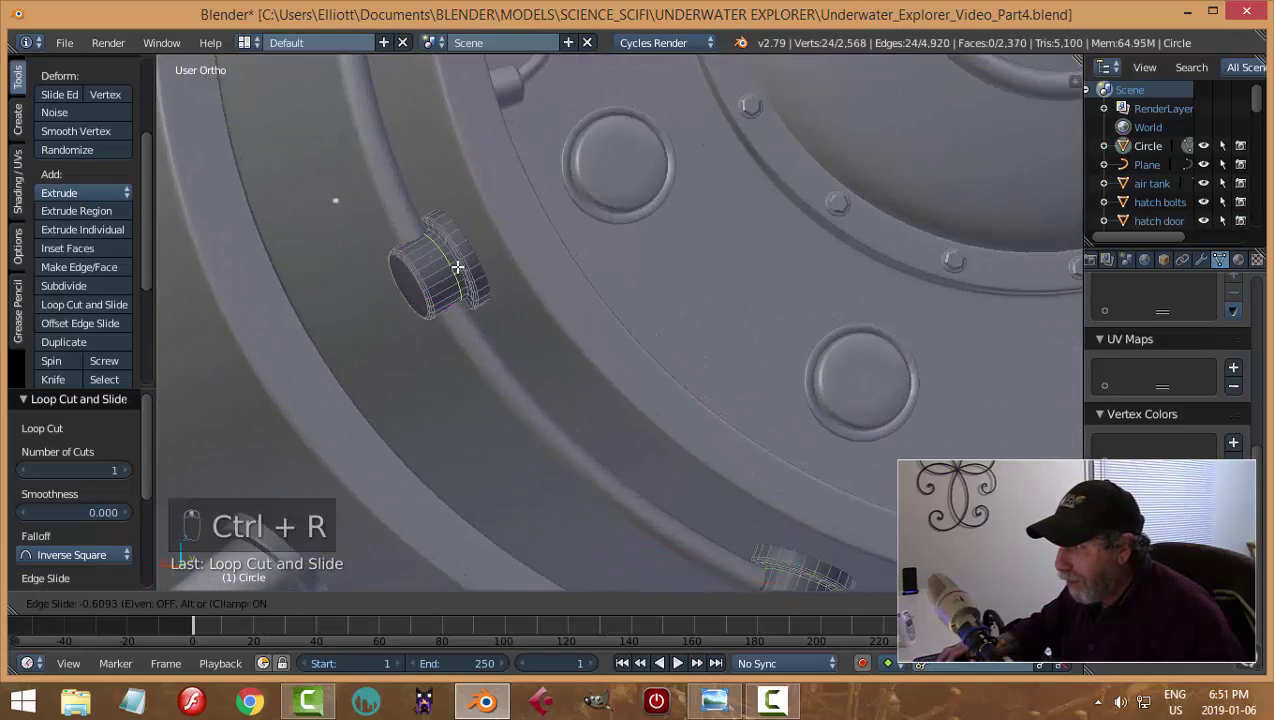
left_click(461, 266)
scroll(461, 266, "down", 3)
mouse_move(461, 266)
middle_mouse_down()
mouse_move(614, 392)
mouse_move(521, 293)
middle_mouse_up()
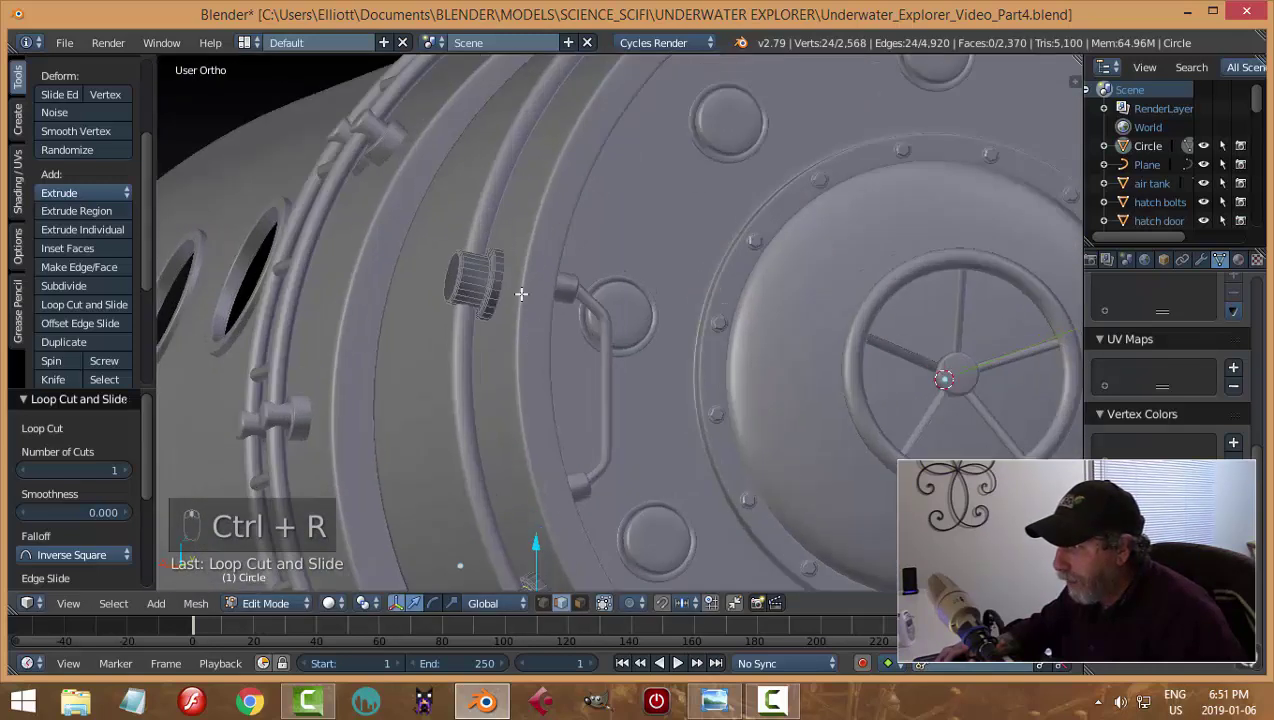
key("ctrl+r")
left_click(484, 280)
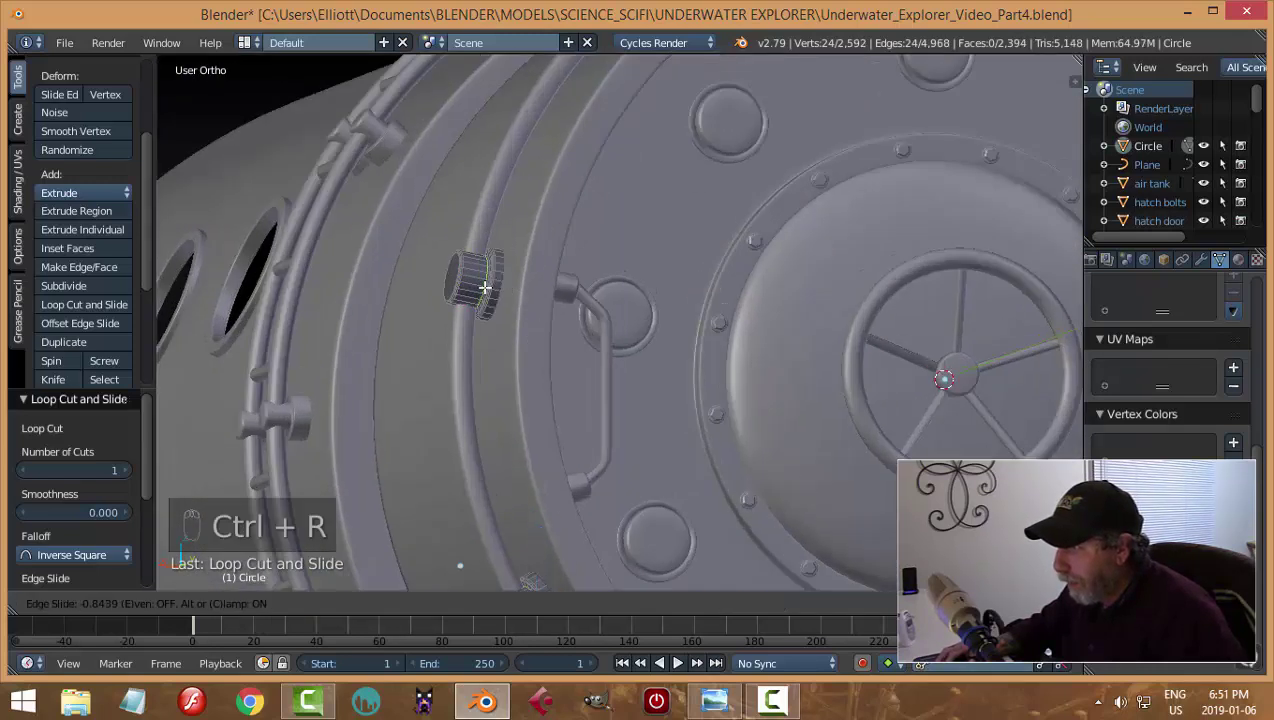
left_click(485, 288)
scroll(600, 276, "down", 3)
middle_click_drag(663, 298, 614, 414, "shift")
scroll(611, 287, "up", 2)
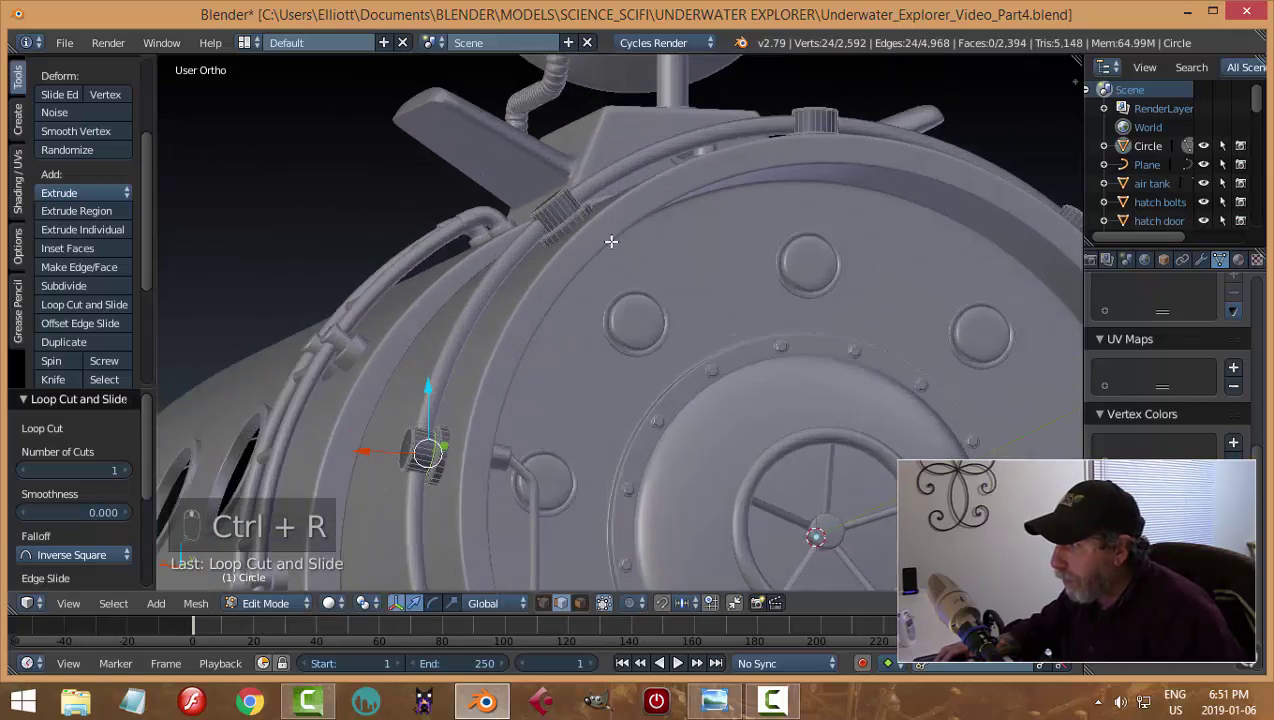
scroll(611, 243, "up", 3)
middle_click_drag(618, 273, 643, 500, "shift")
scroll(592, 387, "up", 3)
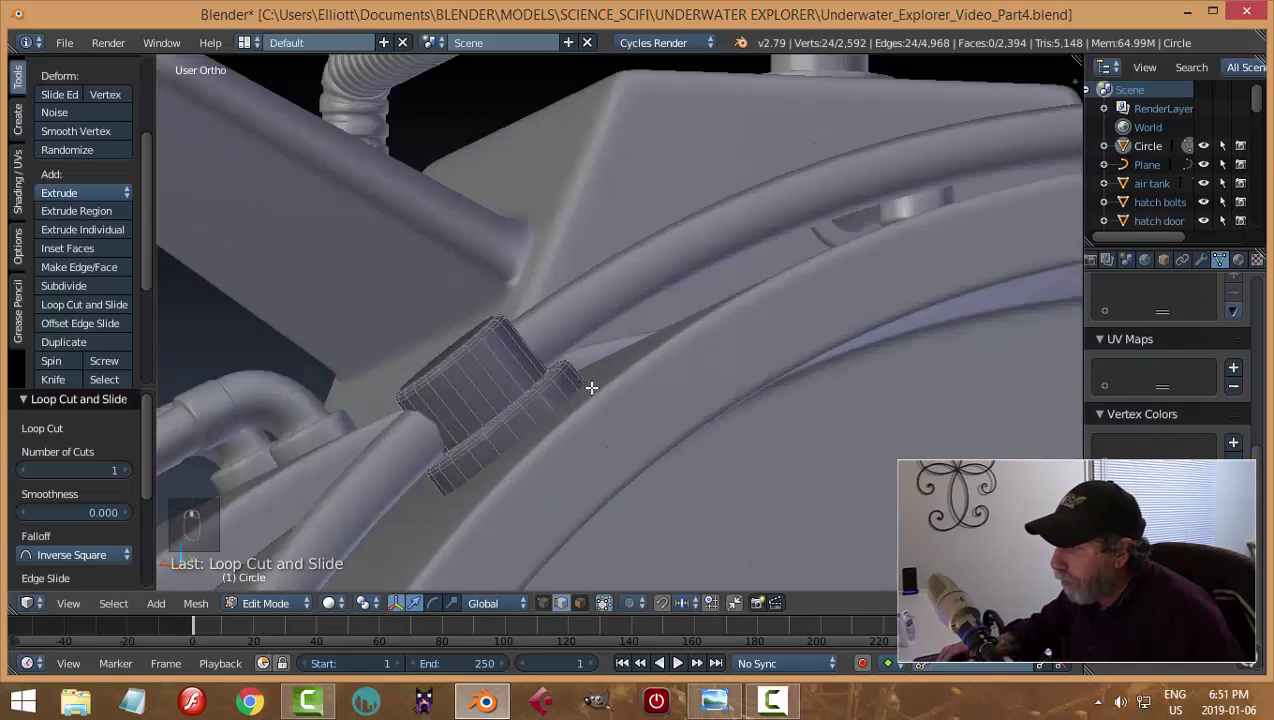
key("ctrl+r")
left_click(518, 367)
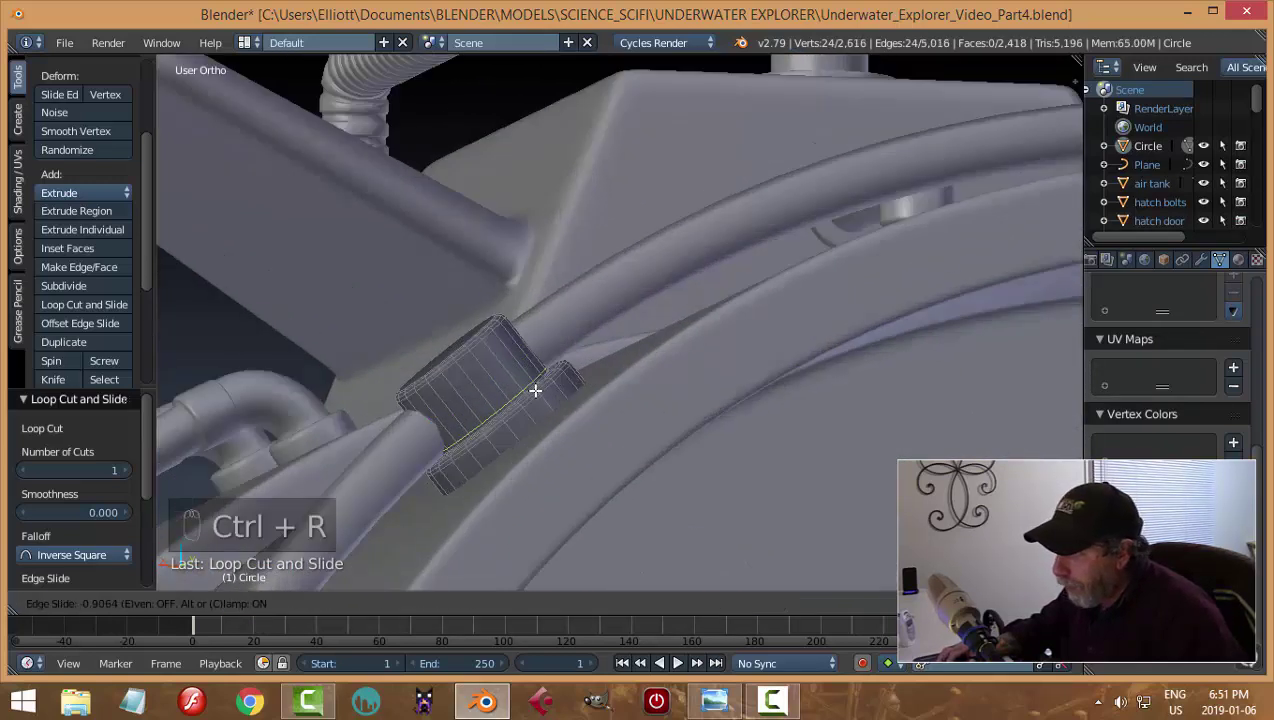
right_click(540, 386)
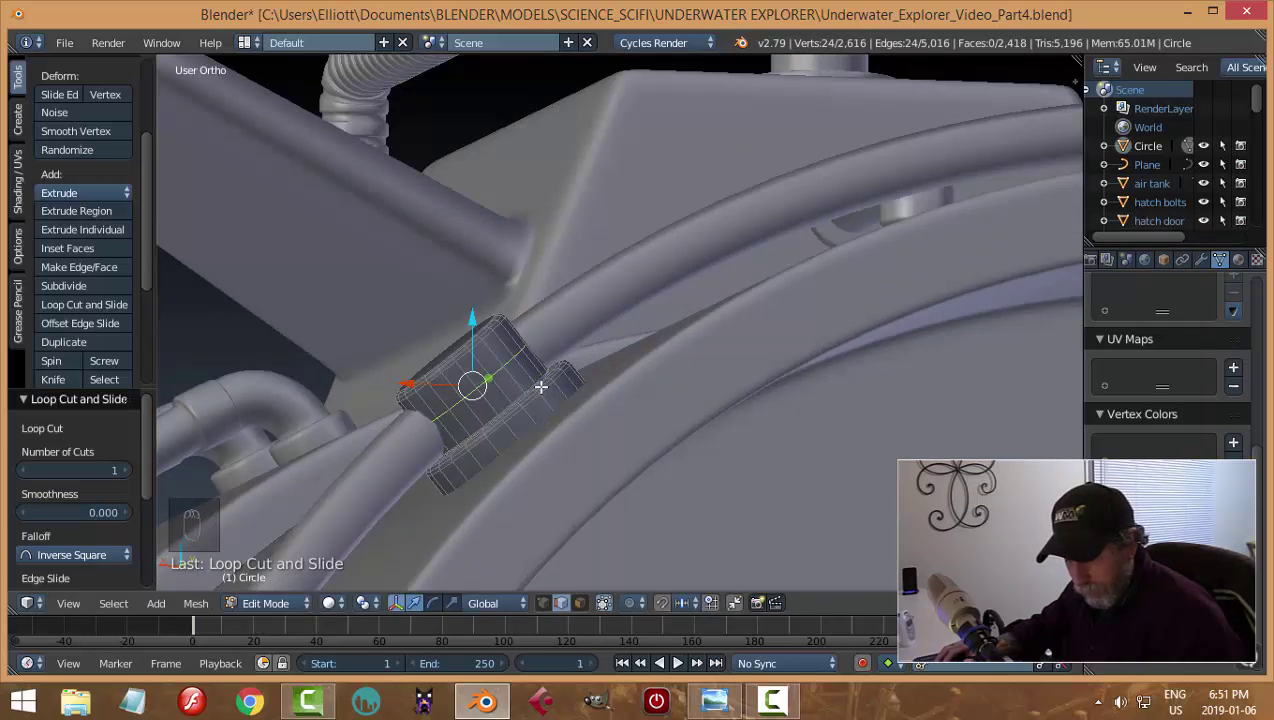
key("x")
left_click(538, 386)
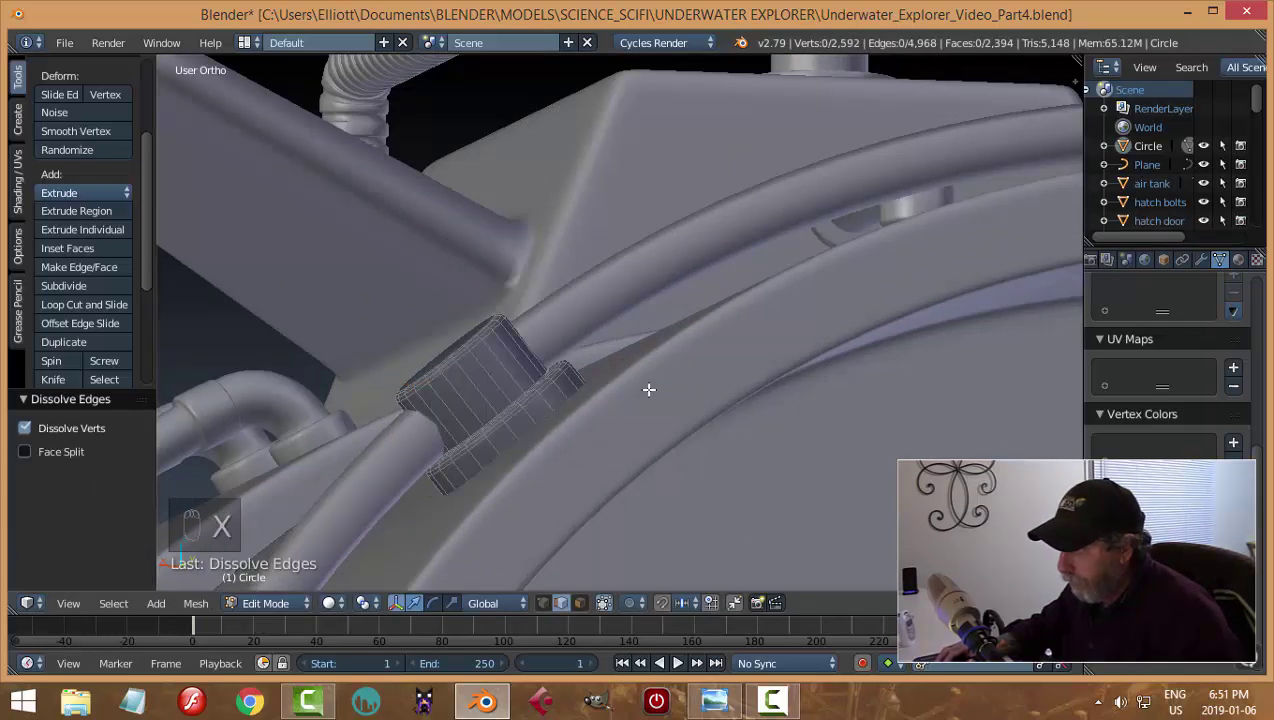
Leave Edit Mode on the flanged fittings and deselect everything in the scene
key("Tab")
left_click(523, 387)
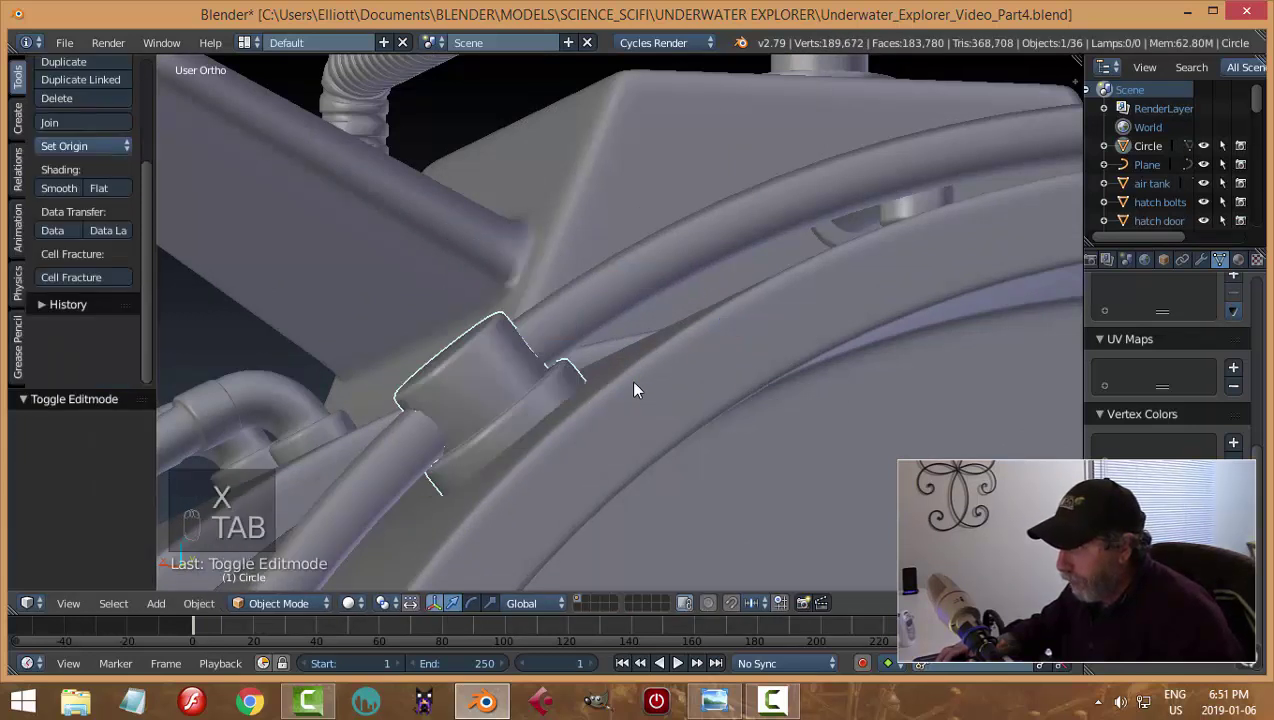
scroll(634, 382, "down", 4)
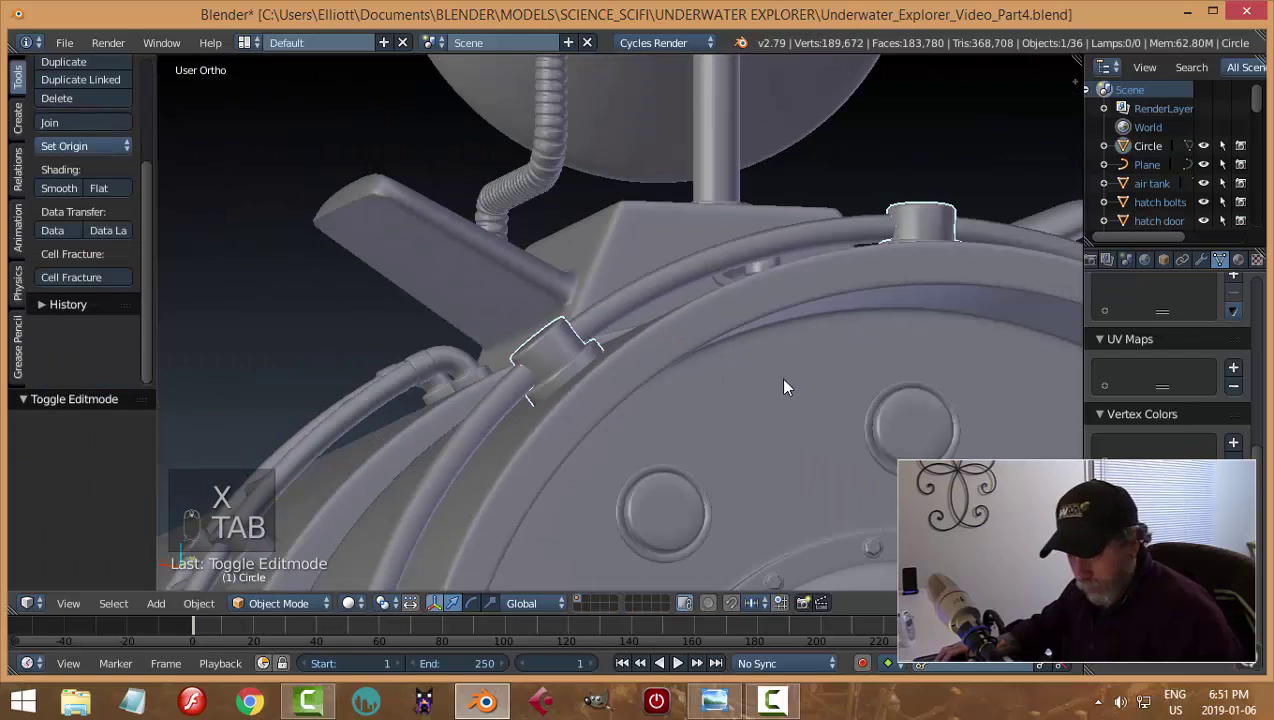
key("a")
key("a")
scroll(788, 377, "down", 3)
scroll(840, 373, "down", 1)
mouse_move(840, 373)
middle_mouse_down()
mouse_move(816, 423)
mouse_move(580, 347)
mouse_move(515, 350)
mouse_move(827, 357)
mouse_move(532, 365)
mouse_move(557, 369)
middle_mouse_up()
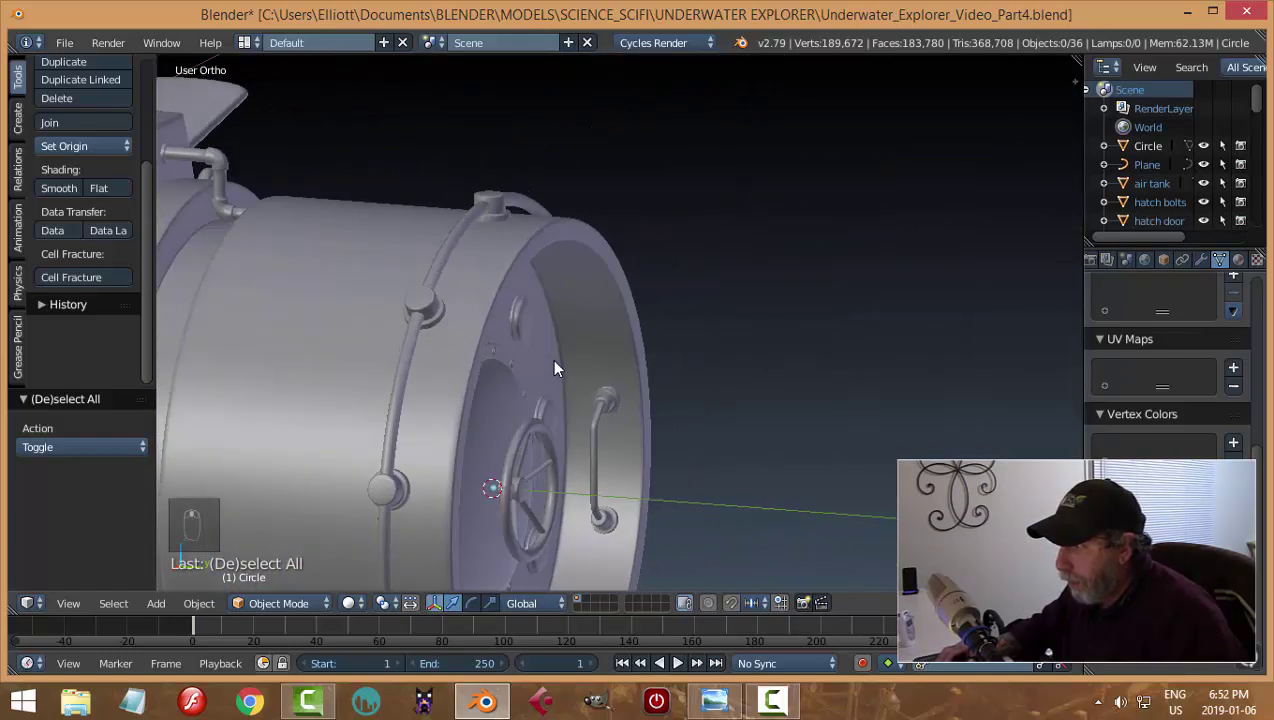
Set the bevel depth of the rear ring pipe to 0.019
right_click(462, 236)
middle_click_drag(722, 333, 708, 344)
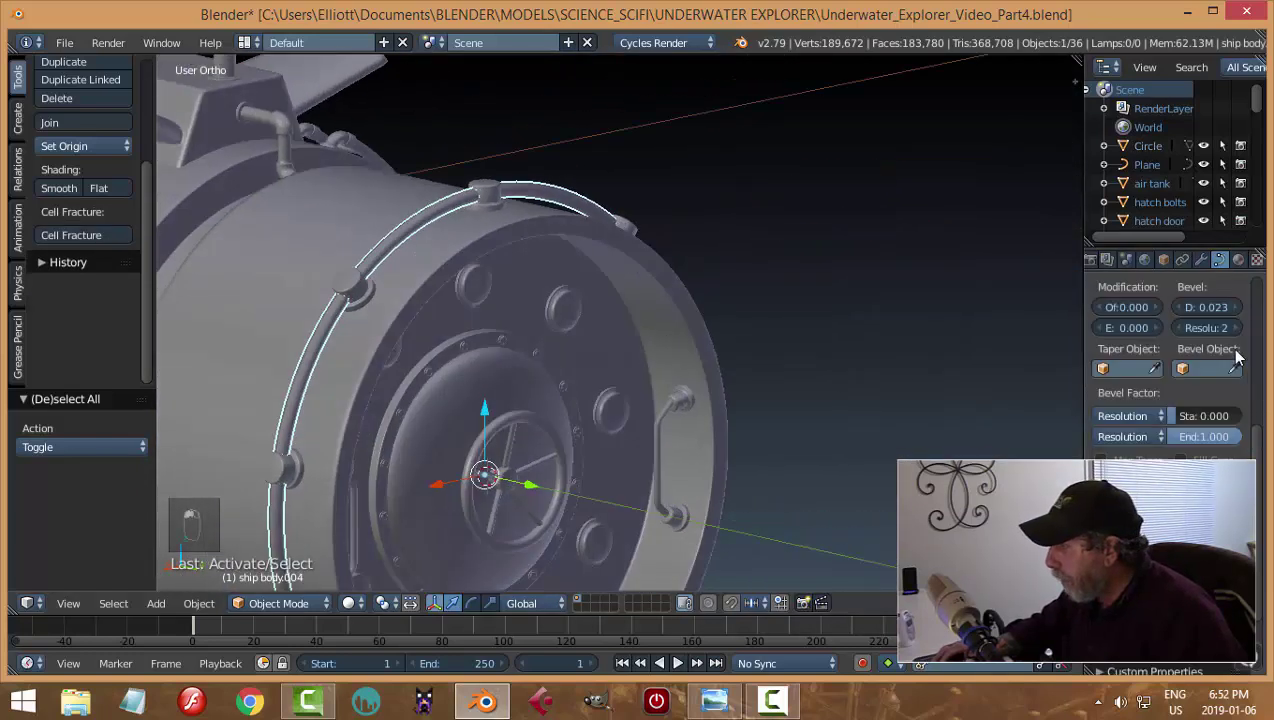
mouse_move(1195, 302)
left_mouse_down()
mouse_move(1180, 303)
mouse_move(1215, 313)
left_mouse_up()
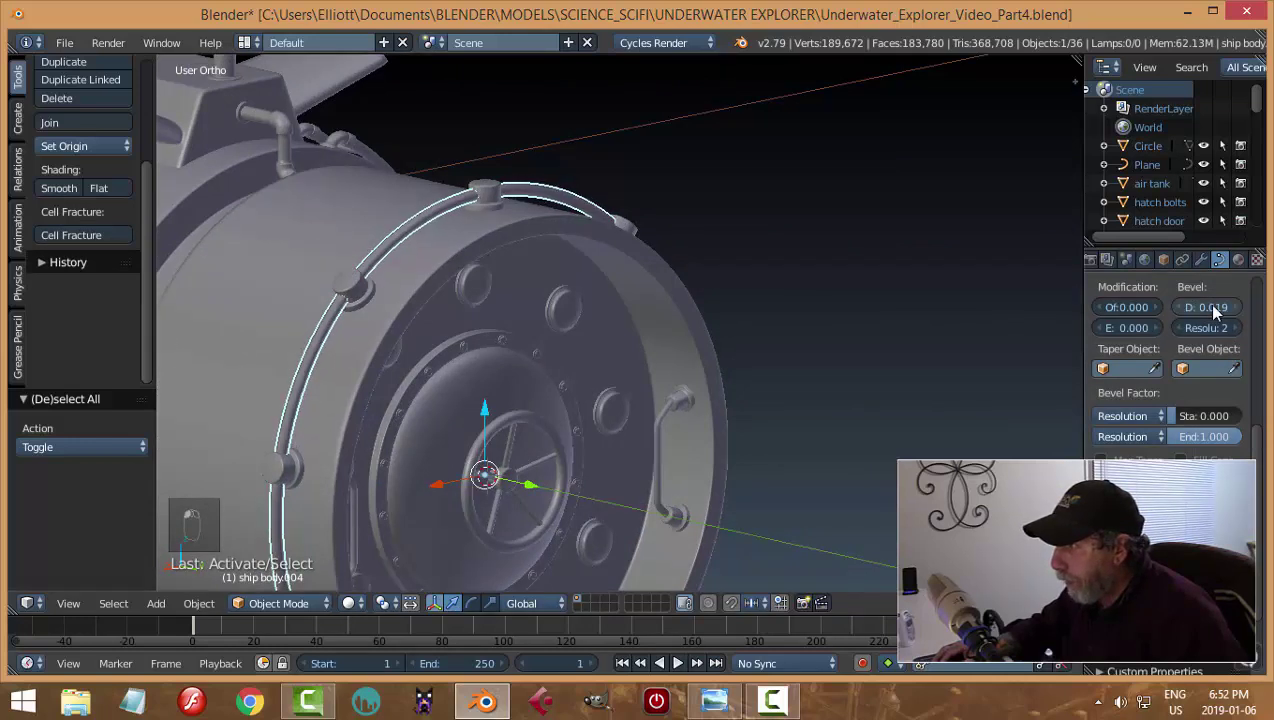
key("a")
mouse_move(689, 382)
middle_mouse_down()
mouse_move(619, 366)
mouse_move(531, 385)
mouse_move(615, 340)
mouse_move(708, 365)
mouse_move(683, 373)
mouse_move(702, 406)
mouse_move(530, 396)
mouse_move(510, 366)
mouse_move(615, 356)
mouse_move(720, 410)
mouse_move(585, 440)
mouse_move(617, 420)
mouse_move(490, 278)
middle_mouse_up()
scroll(683, 373, "up", 4)
scroll(683, 373, "down", 4)
Convert the rear ring pipe from a curve to a mesh and join it with the flanged fittings
right_click(487, 270)
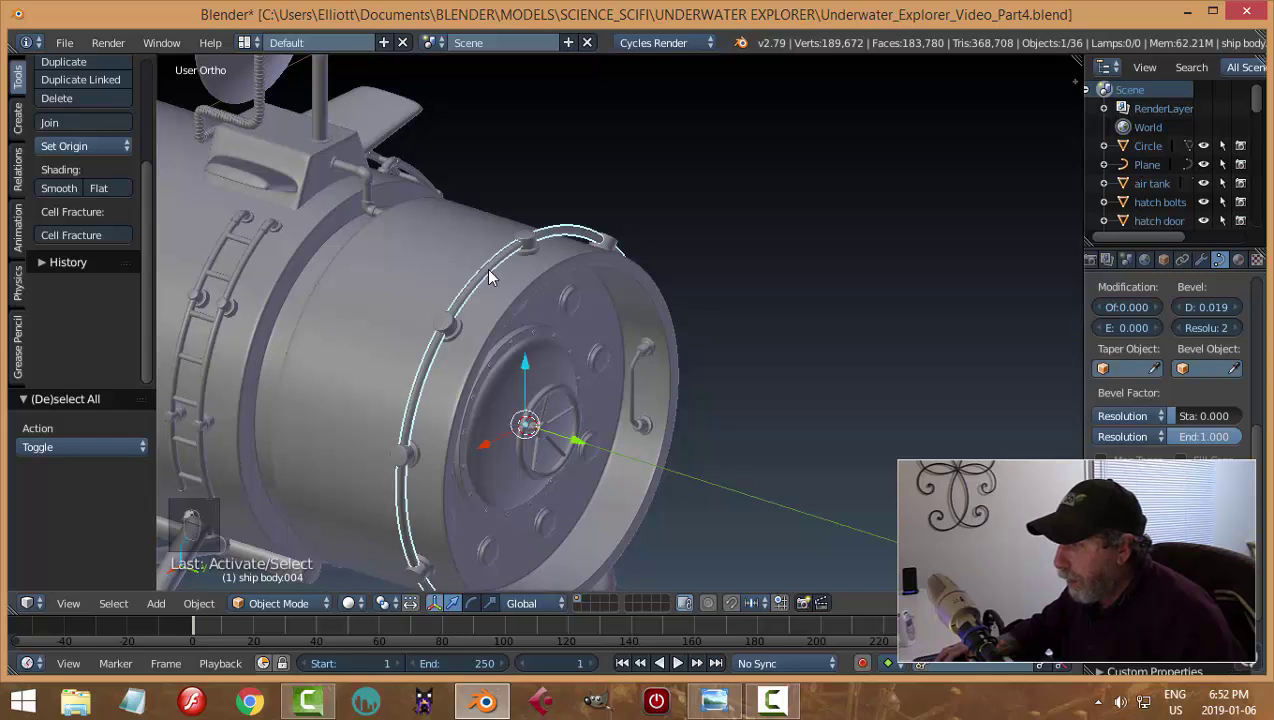
key("alt+c")
left_click(741, 410)
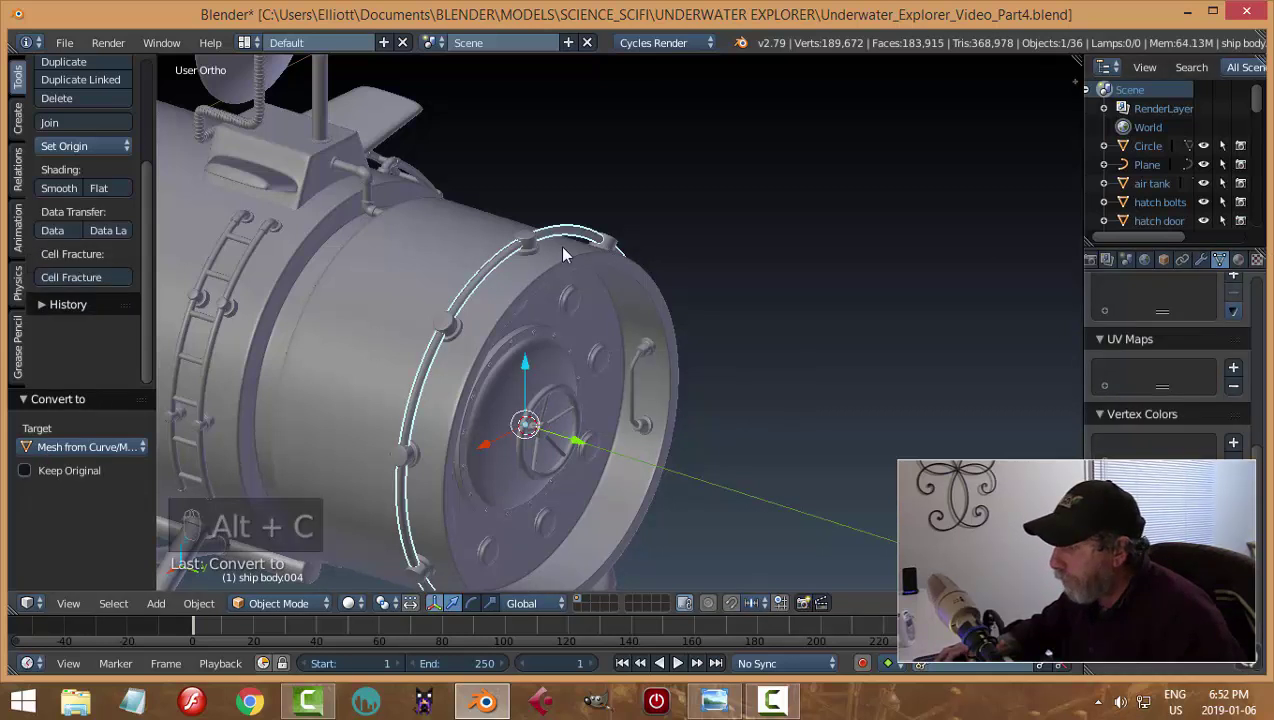
right_click(530, 245, "shift")
mouse_move(694, 273)
middle_mouse_down()
mouse_move(732, 300)
mouse_move(578, 300)
mouse_move(578, 255)
mouse_move(654, 264)
mouse_move(668, 299)
middle_mouse_up()
key("ctrl+j")
key("a")
Rename the joined ring and fittings object as back railing and save the file
scroll(732, 302, "down", 3)
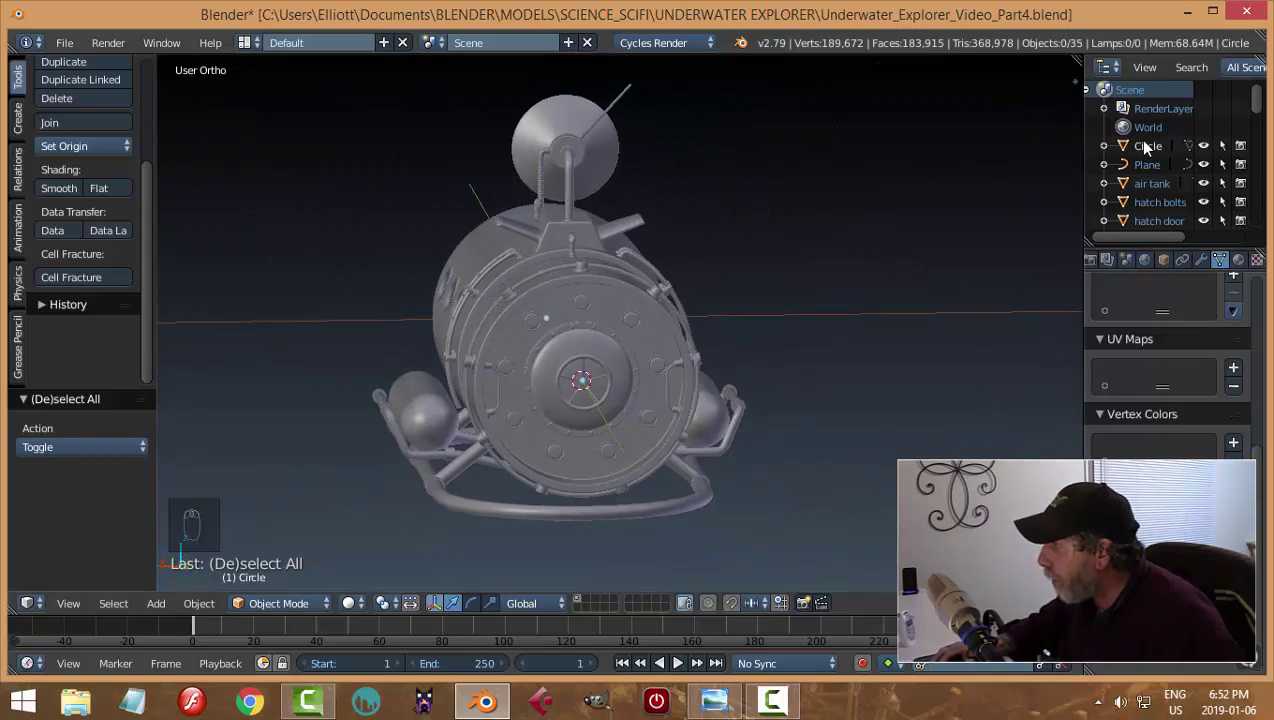
left_click(1148, 147)
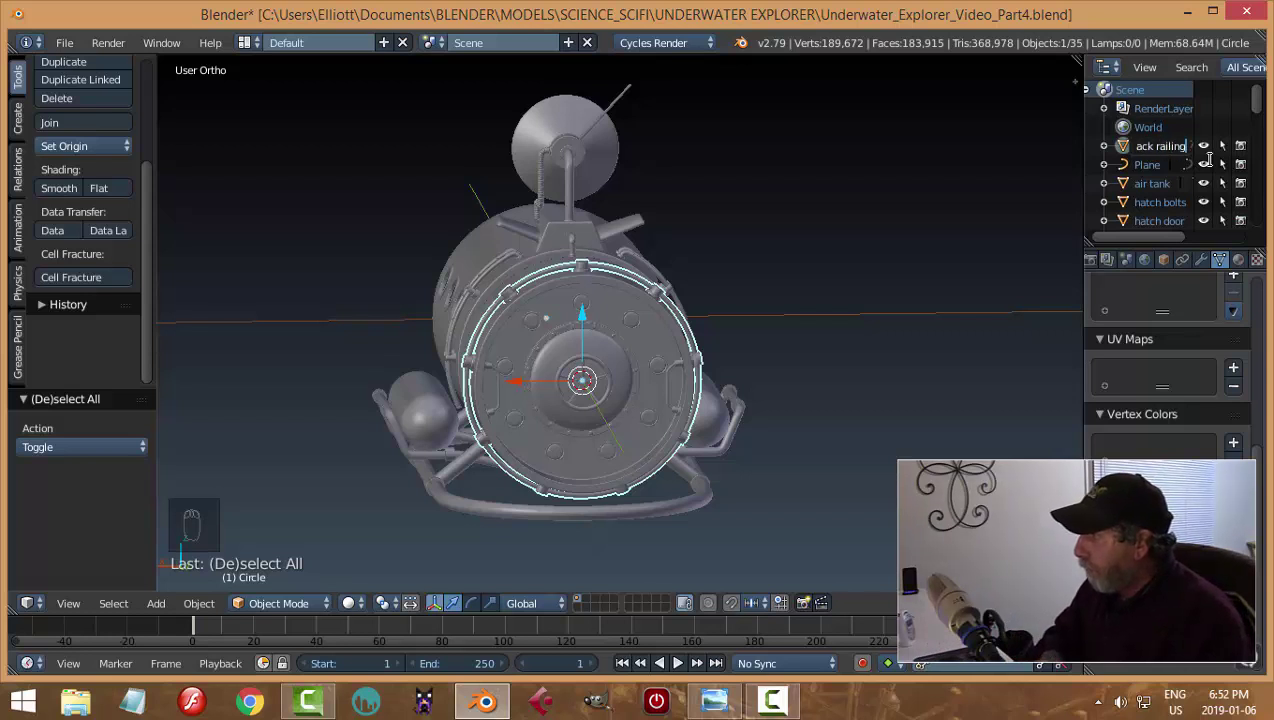
key("Return")
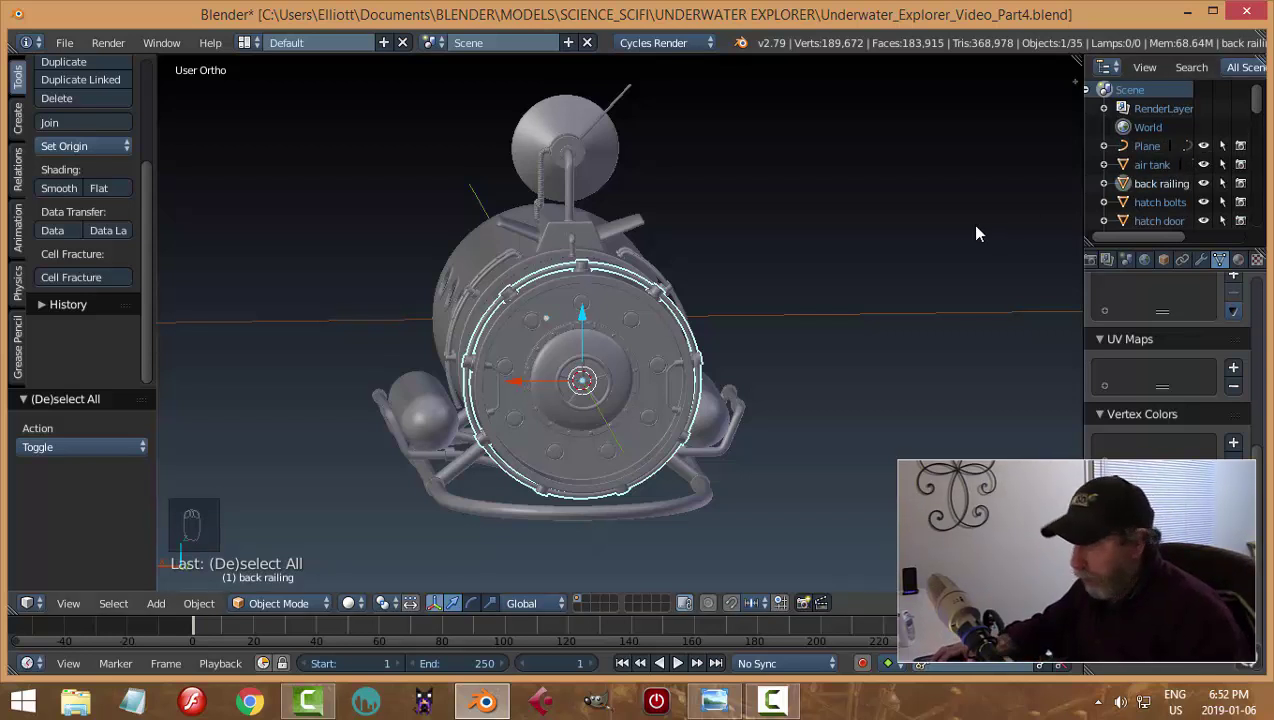
key("ctrl+s")
key("a")
Examine the nose cap, the front dome seam and the porthole side of the hull
mouse_move(795, 251)
middle_mouse_down()
mouse_move(886, 271)
mouse_move(630, 334)
mouse_move(745, 330)
mouse_move(491, 351)
mouse_move(552, 358)
mouse_move(633, 331)
middle_mouse_up()
scroll(633, 331, "up", 8)
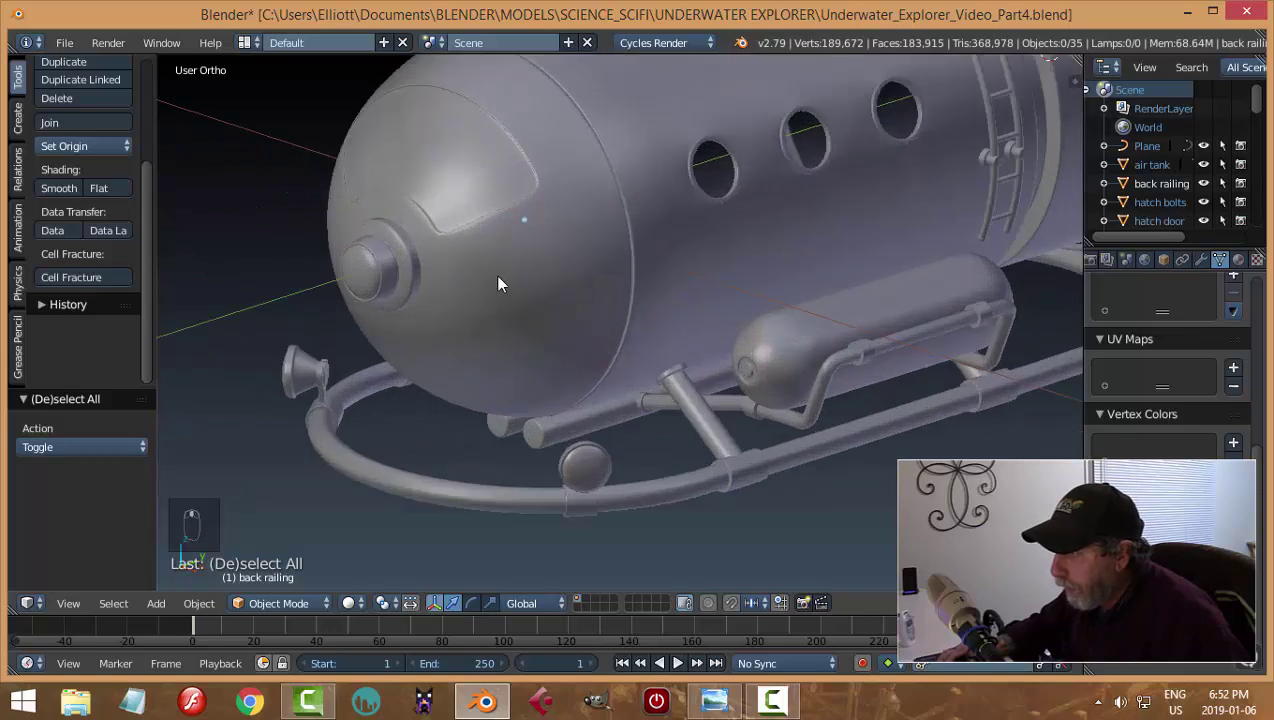
scroll(590, 352, "up", 5)
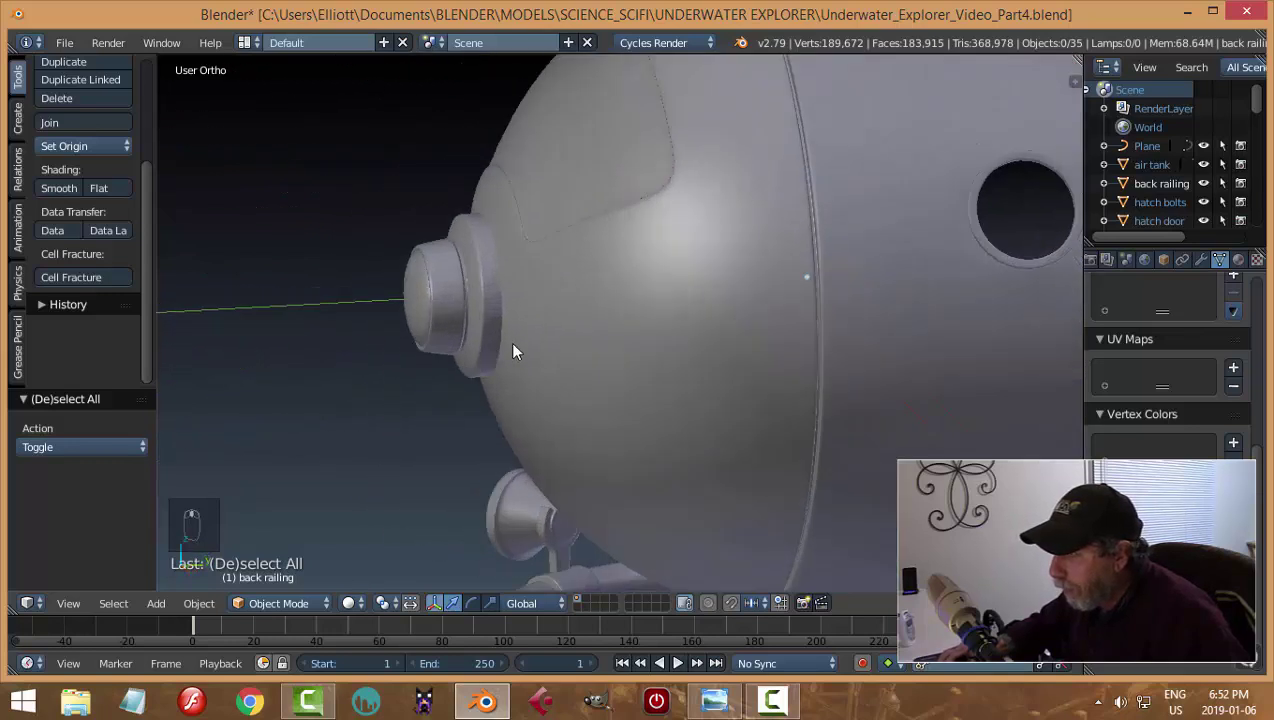
middle_click_drag(425, 322, 628, 347)
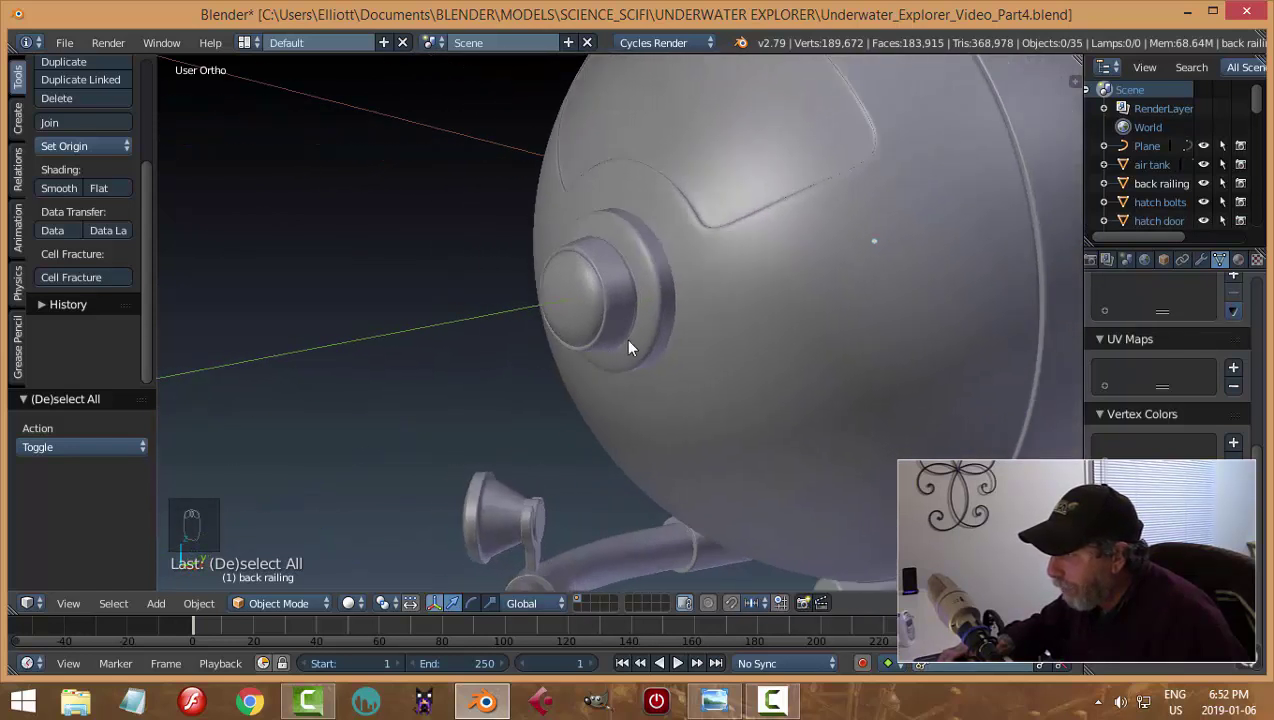
scroll(632, 251, "down", 5)
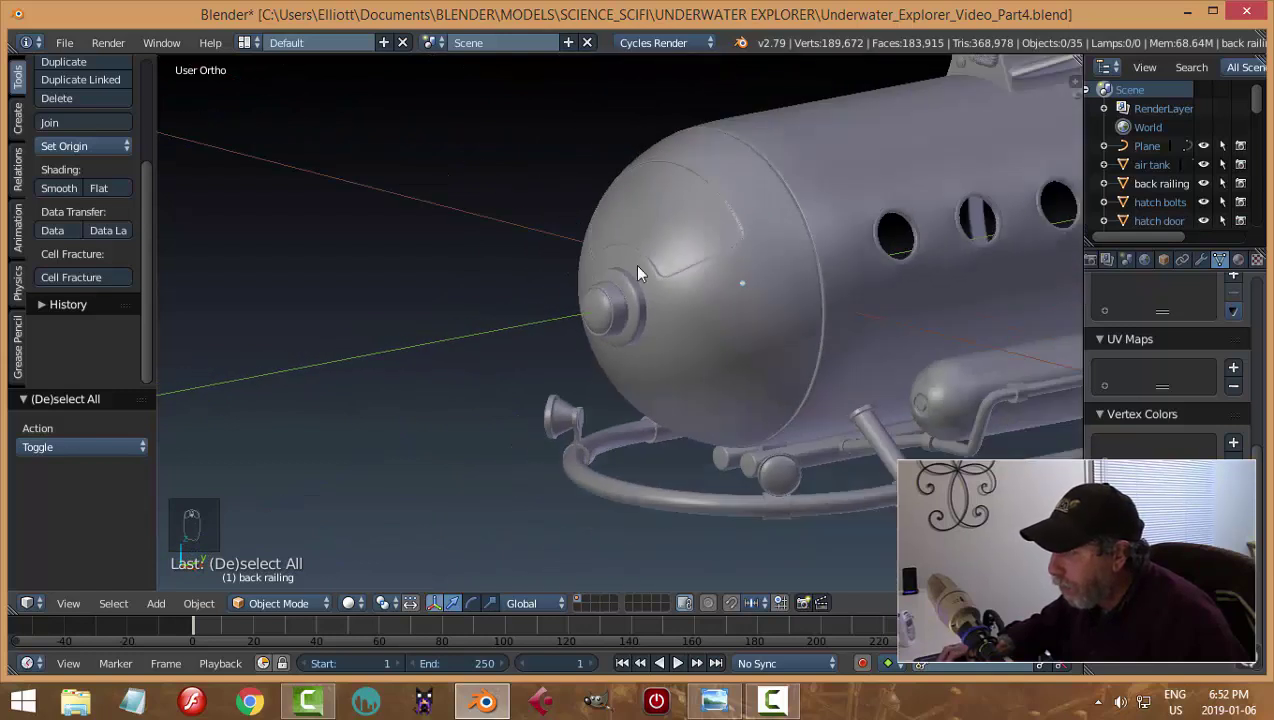
middle_click_drag(716, 281, 566, 321)
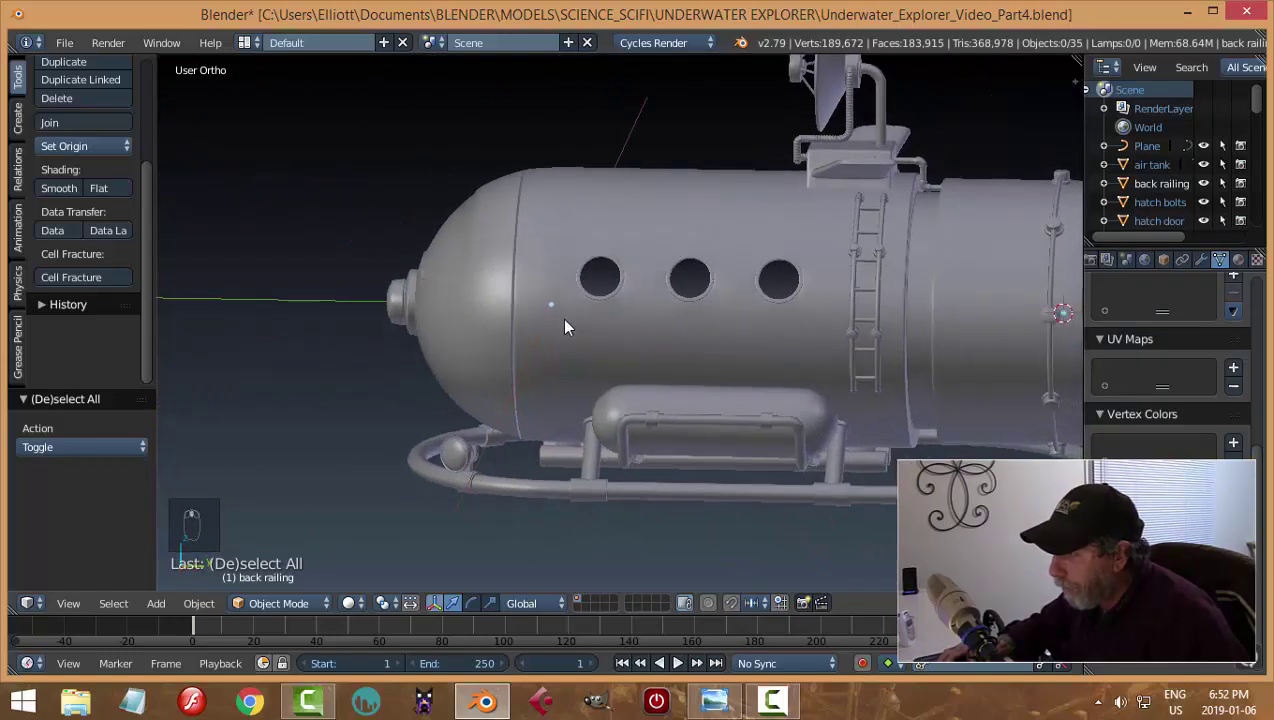
scroll(657, 333, "up", 4)
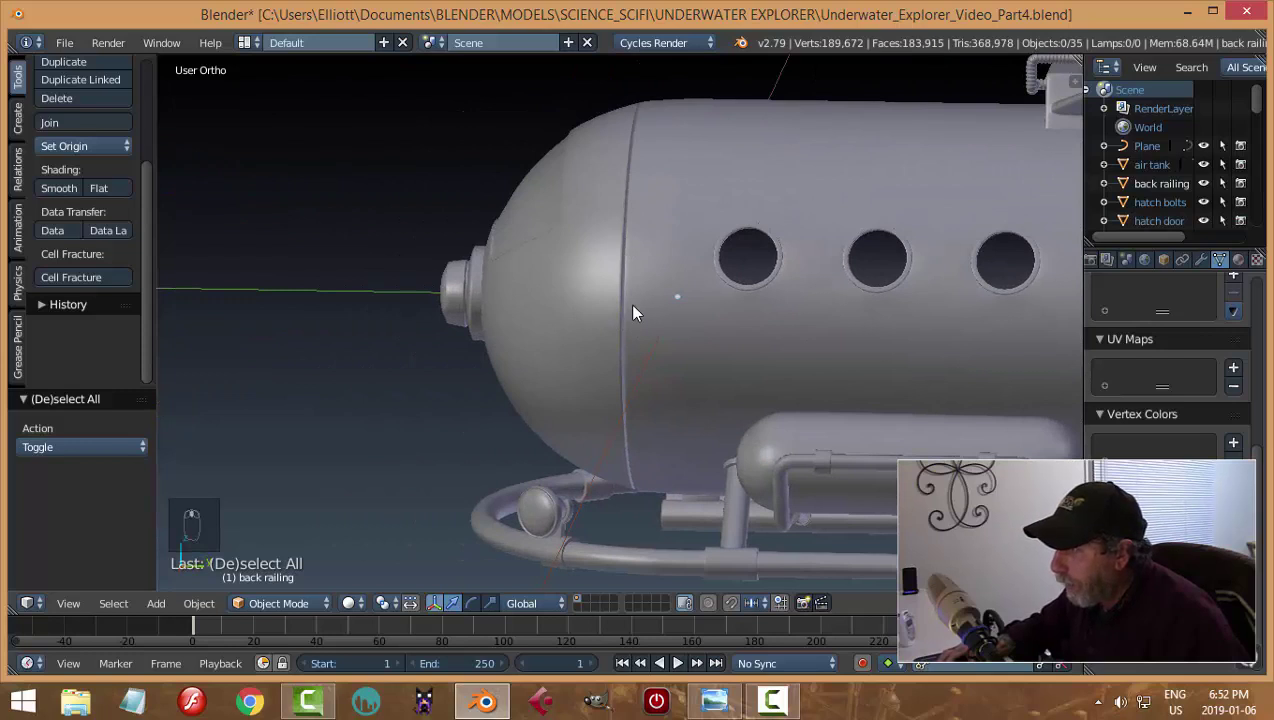
scroll(650, 325, "down", 3)
middle_click_drag(677, 338, 525, 324)
scroll(698, 327, "up", 1)
scroll(588, 324, "up", 1)
scroll(588, 324, "down", 2)
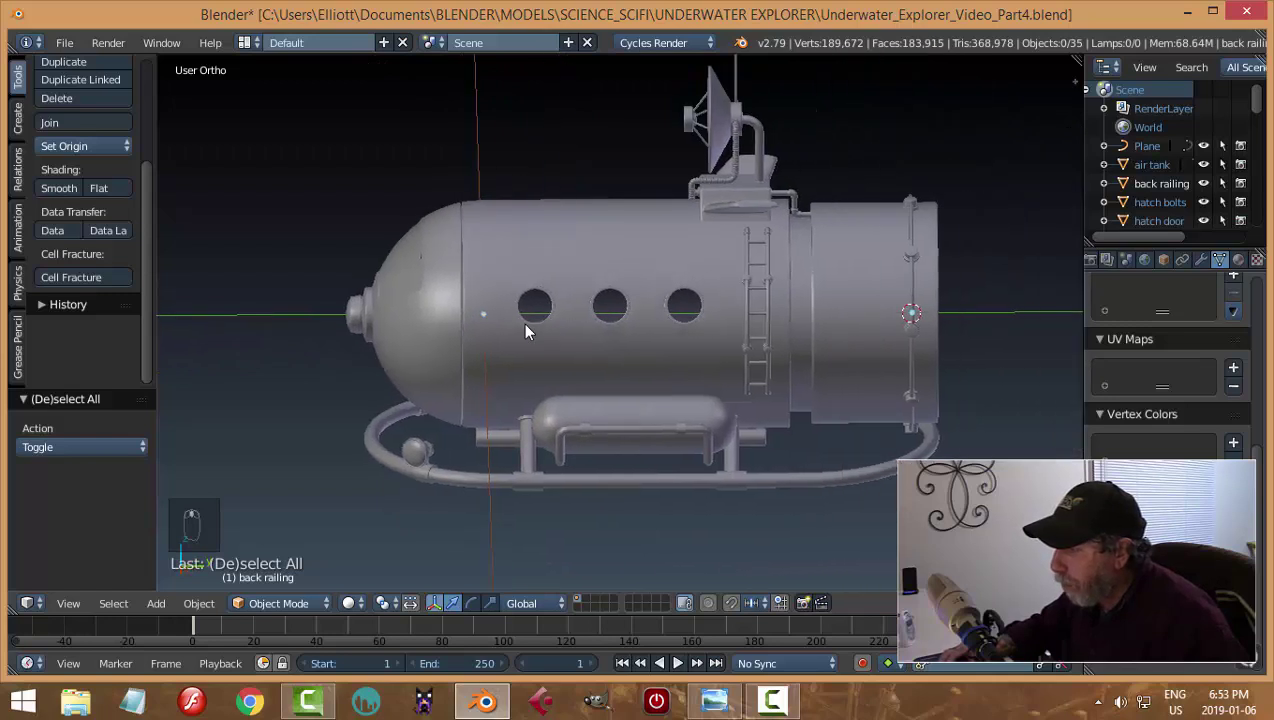
scroll(527, 331, "up", 5)
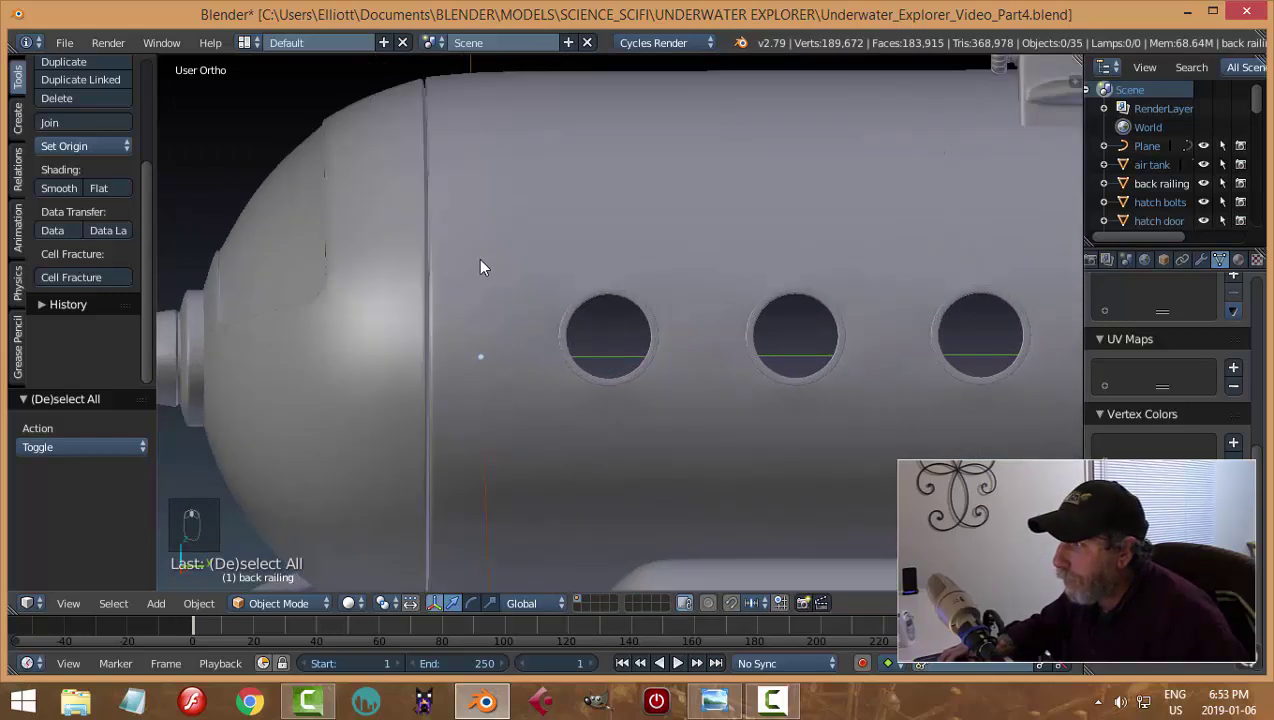
scroll(482, 262, "down", 3)
Duplicate the ship body's edge loop at the front dome seam and separate it into its own object
right_click(482, 258)
key("Tab")
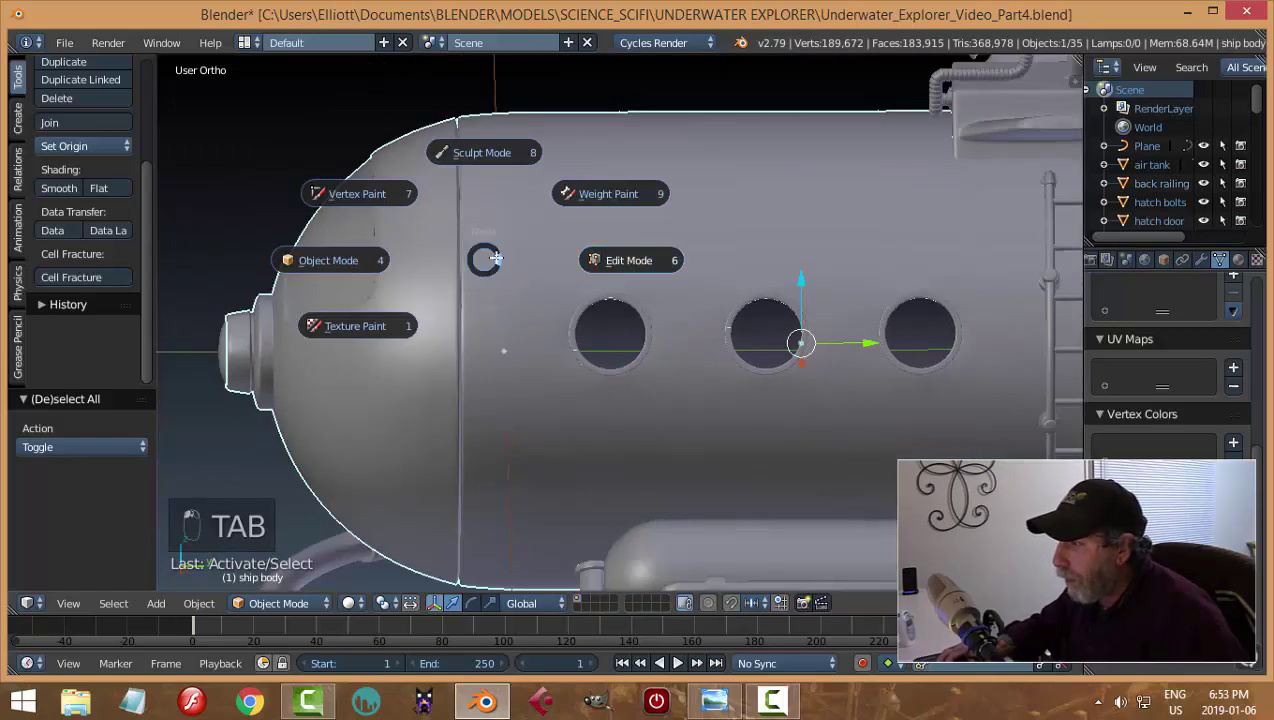
left_click(500, 258)
scroll(460, 251, "up", 2)
key("ctrl+Tab")
left_click(412, 247)
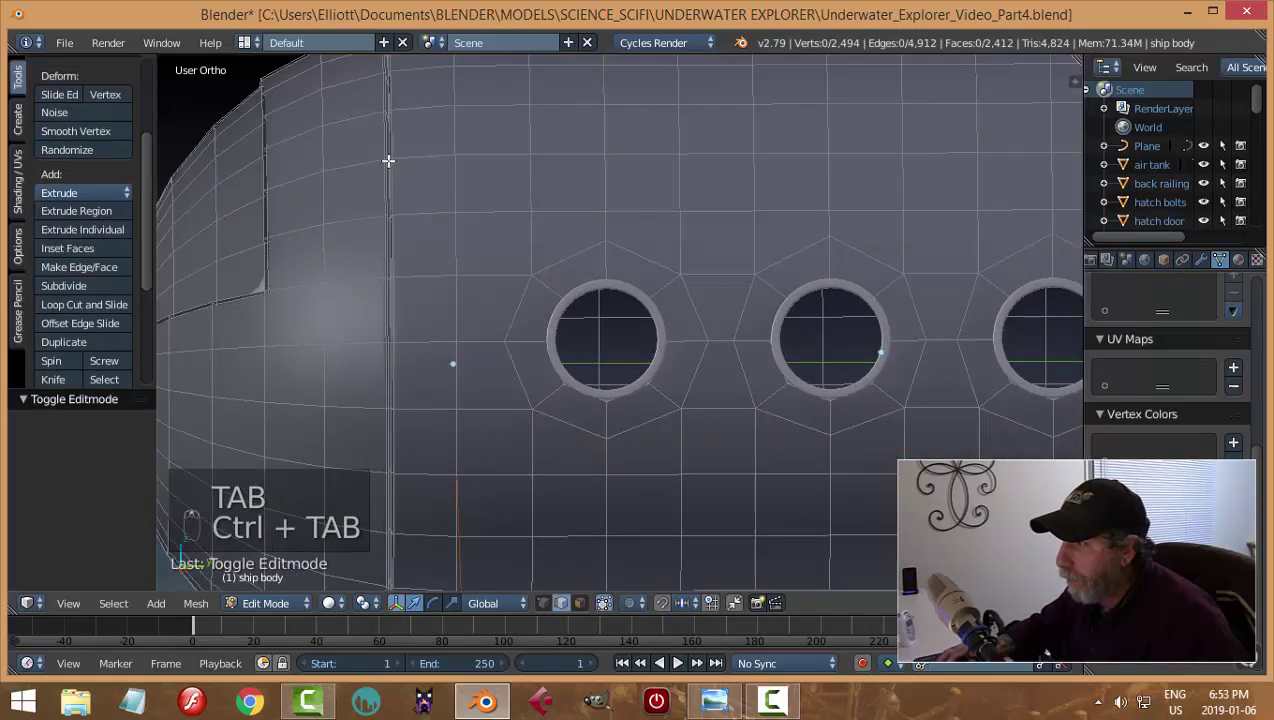
right_click(400, 139, "alt")
scroll(514, 233, "down", 3)
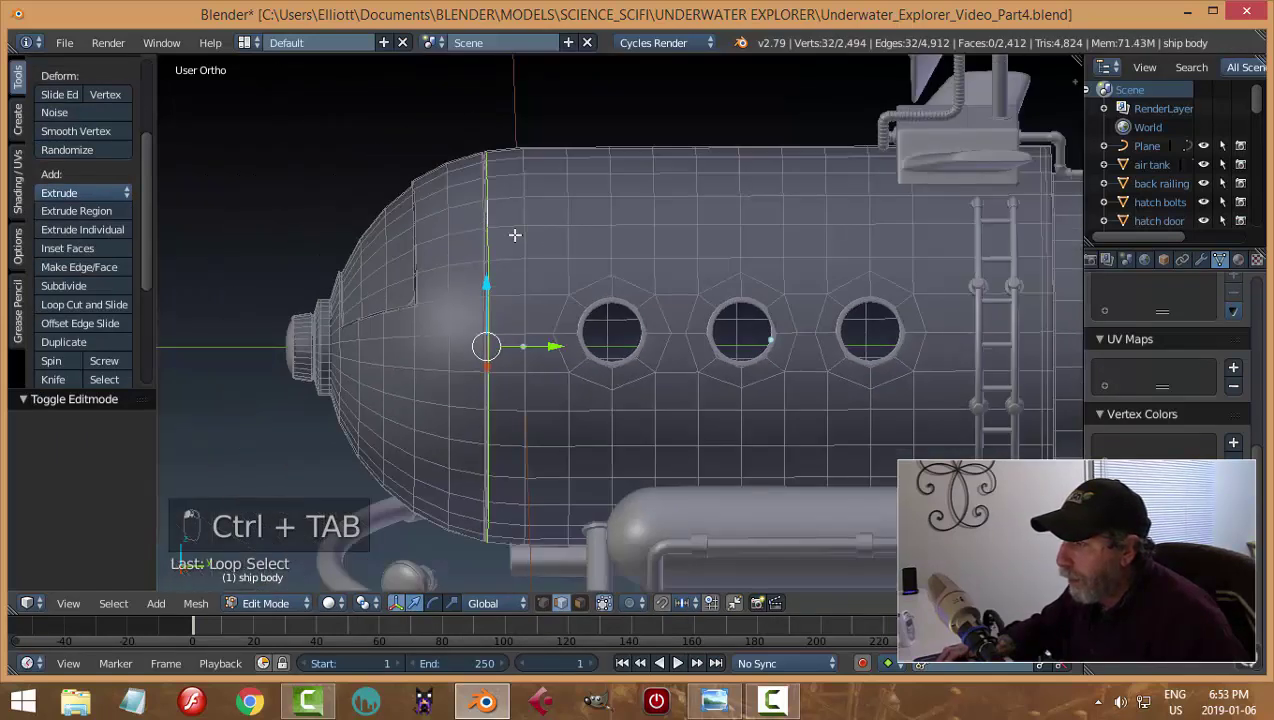
key("shift+d")
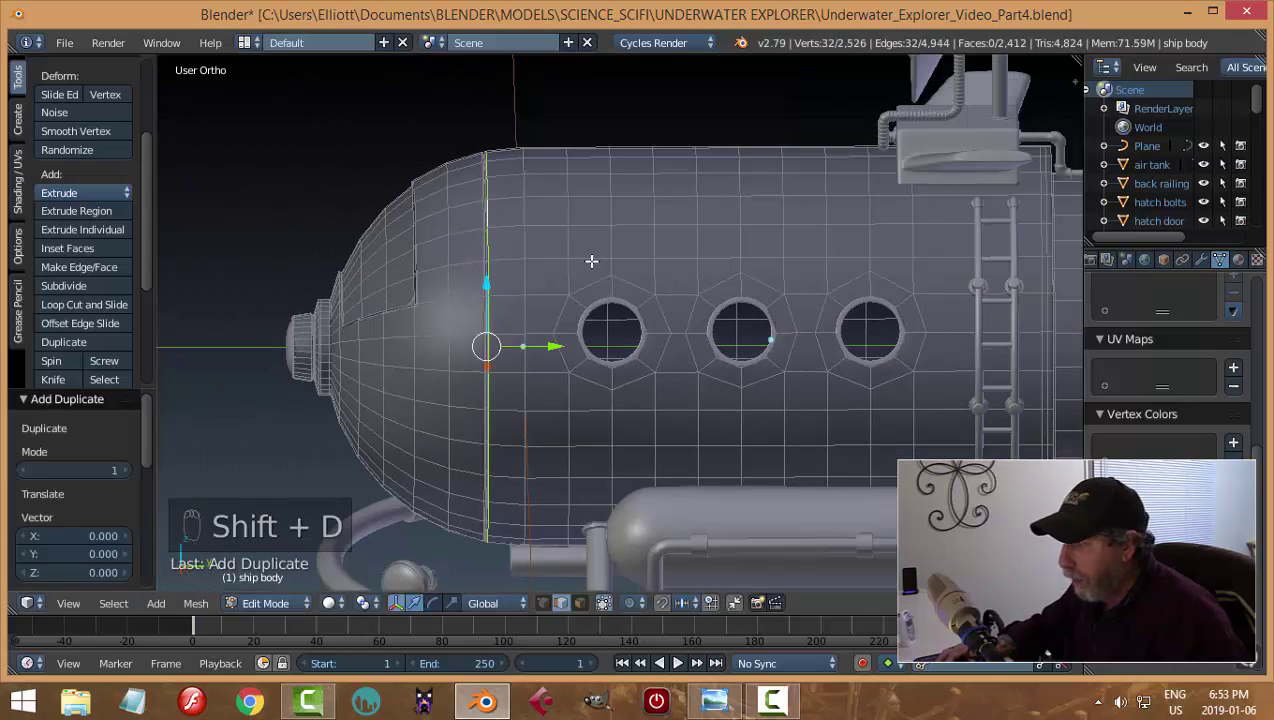
key("p")
left_click(540, 260)
key("Tab")
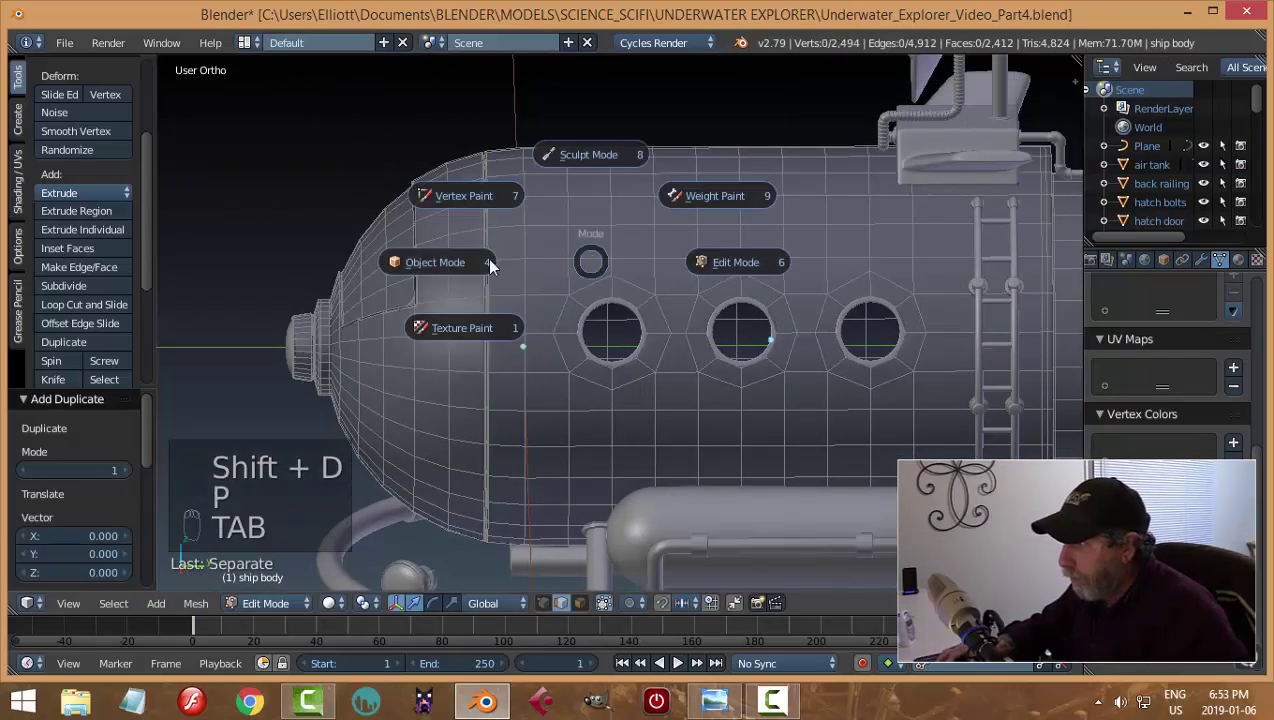
left_click(500, 272)
Set the separated seam loop's origin to its geometry
right_click(489, 268)
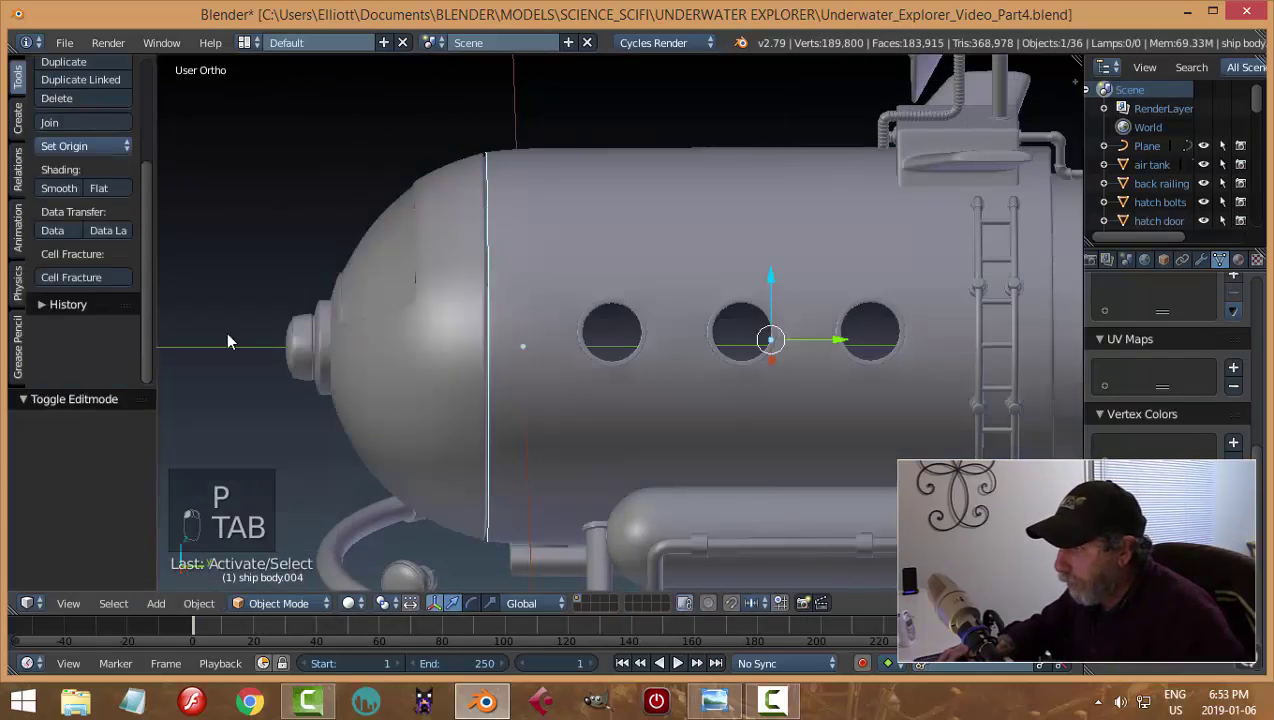
left_click(90, 146)
left_click(103, 184)
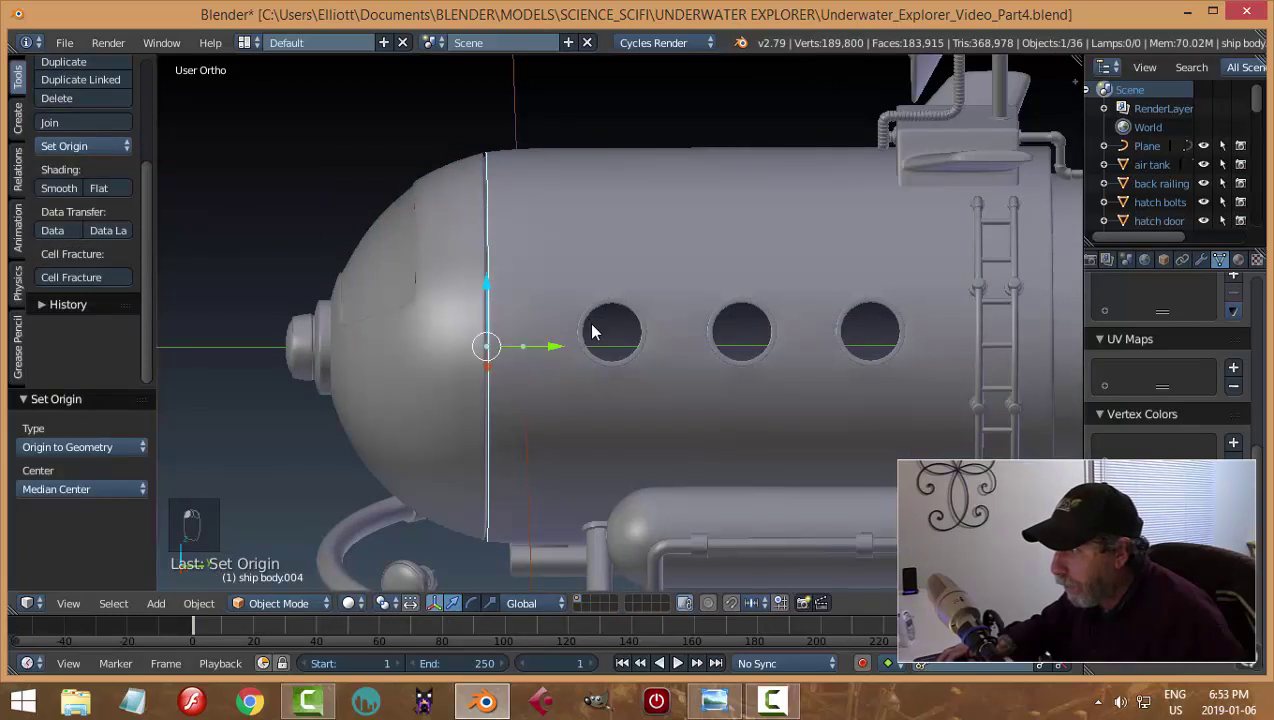
Move the seam loop about 0.023 along Y and scale it up to about 1.007 around the hull
left_click_drag(553, 349, 558, 351)
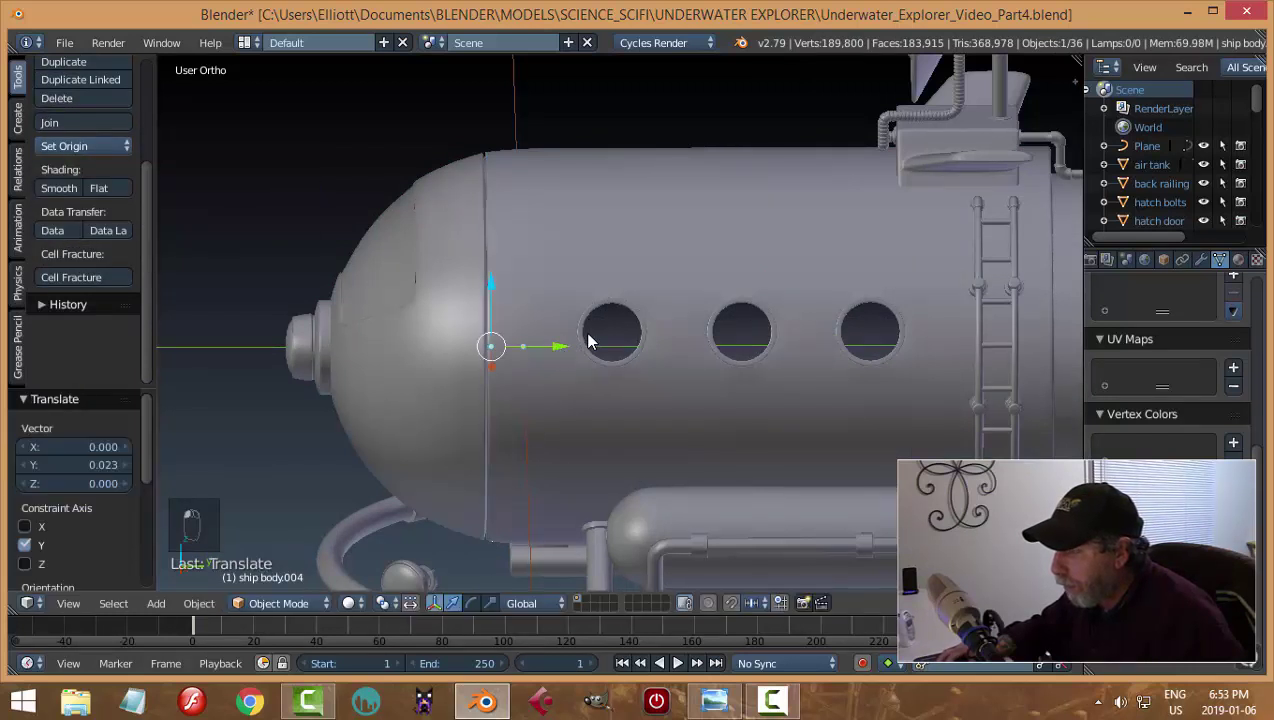
key("s")
left_click(590, 343)
middle_click_drag(590, 343, 610, 285)
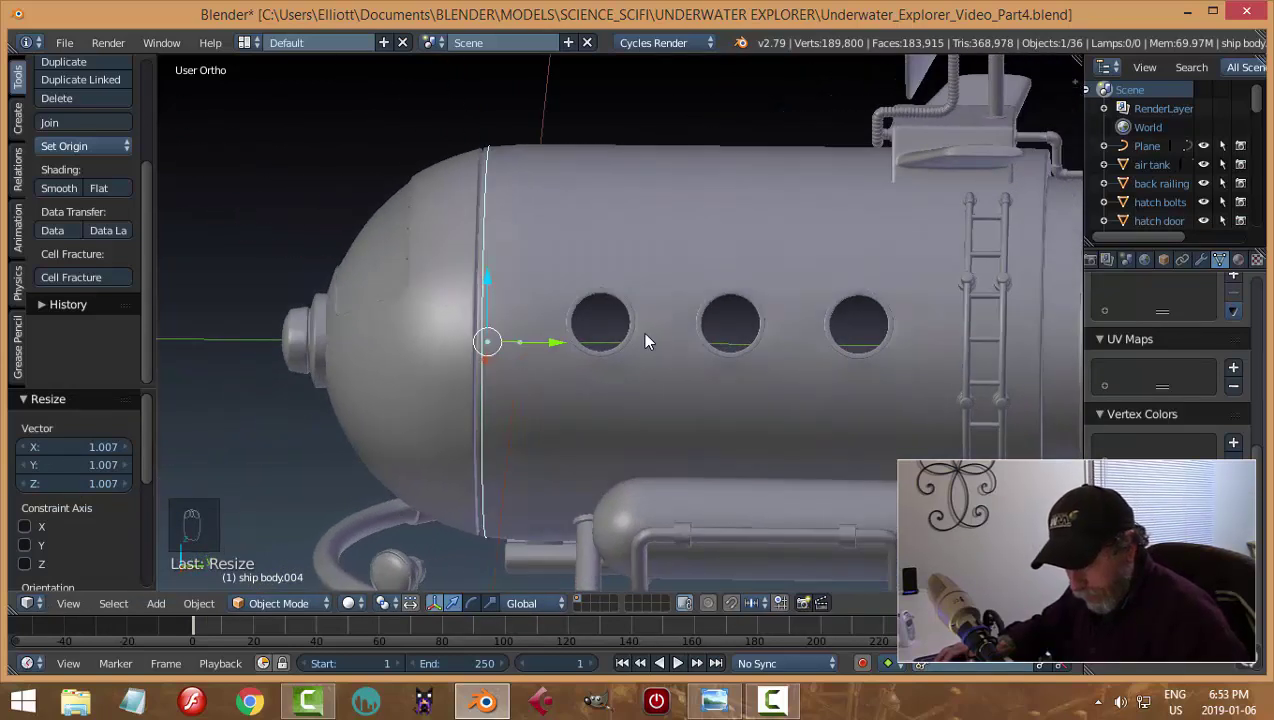
Convert the seam loop from a mesh to a curve and rename the object as bolt curve
key("alt+c")
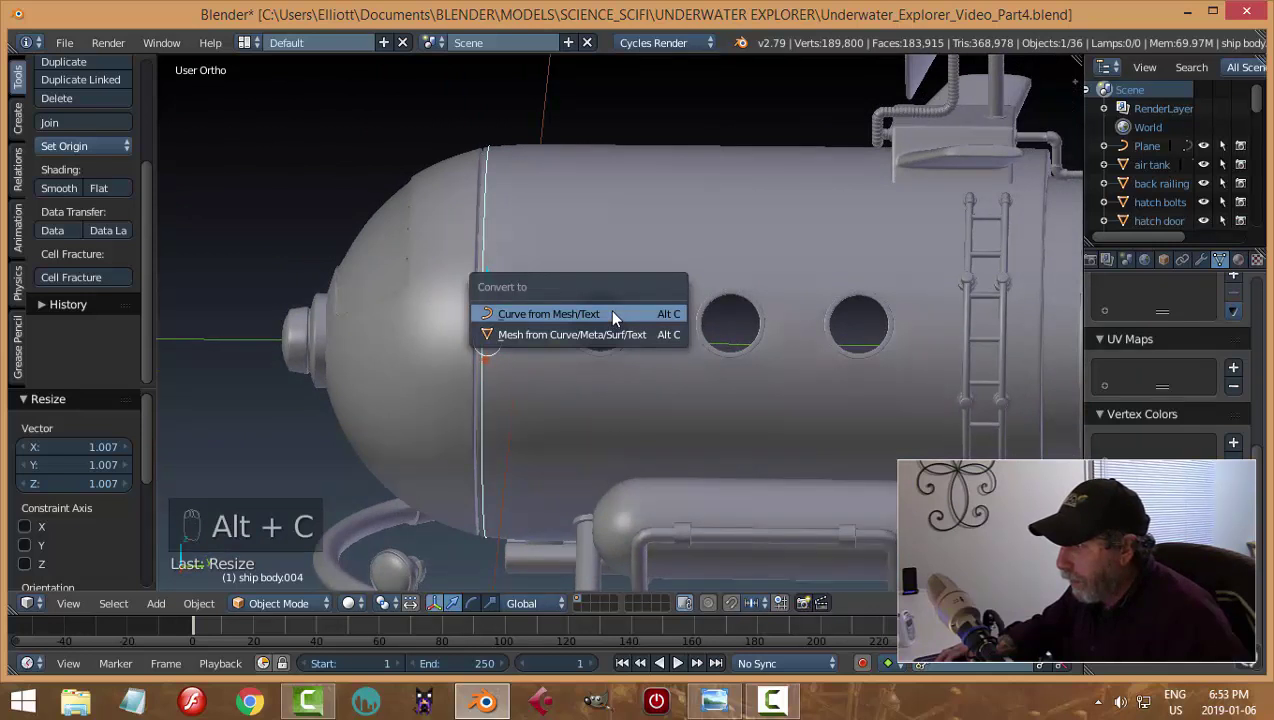
left_click(613, 316)
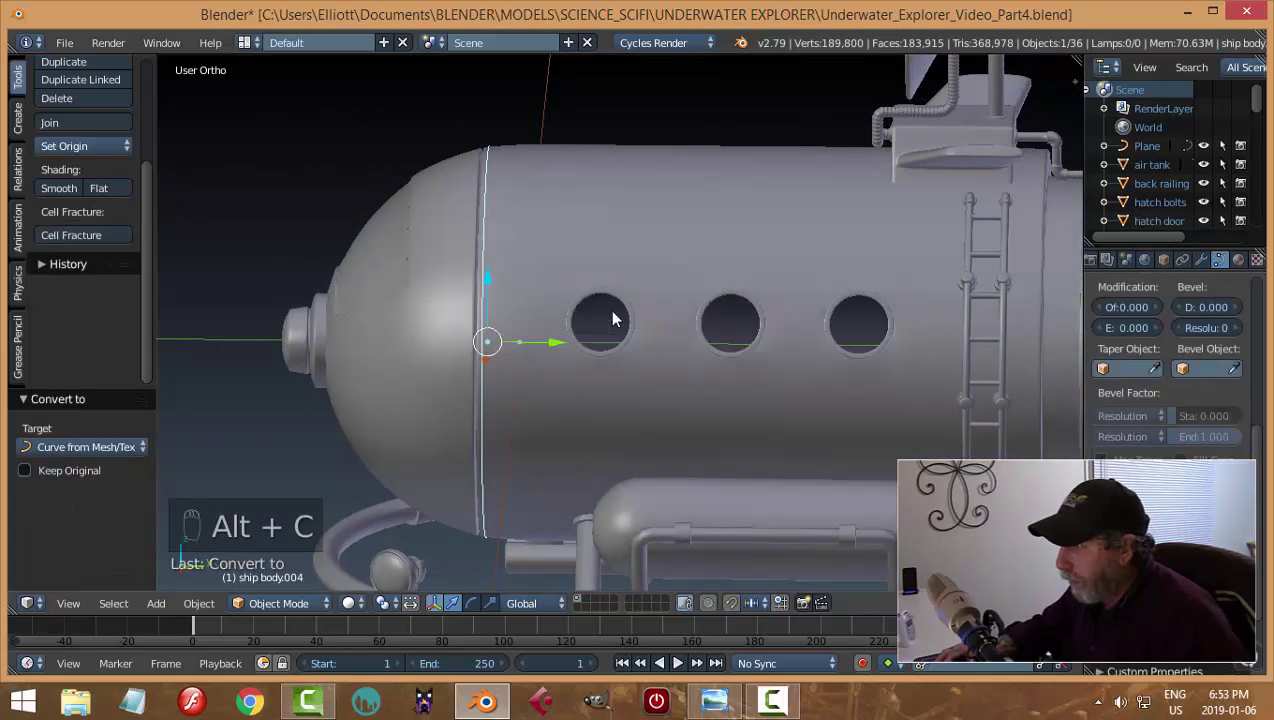
left_click(1163, 259)
left_click(1158, 321)
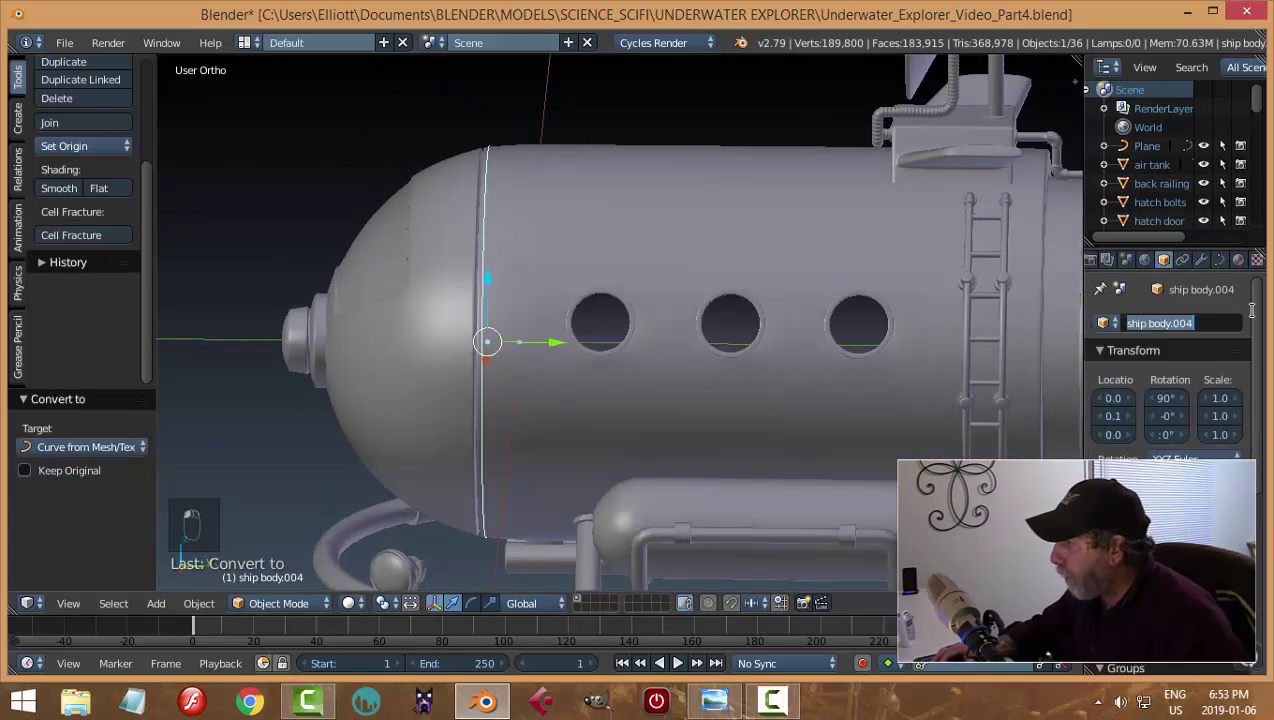
type("bolt curve")
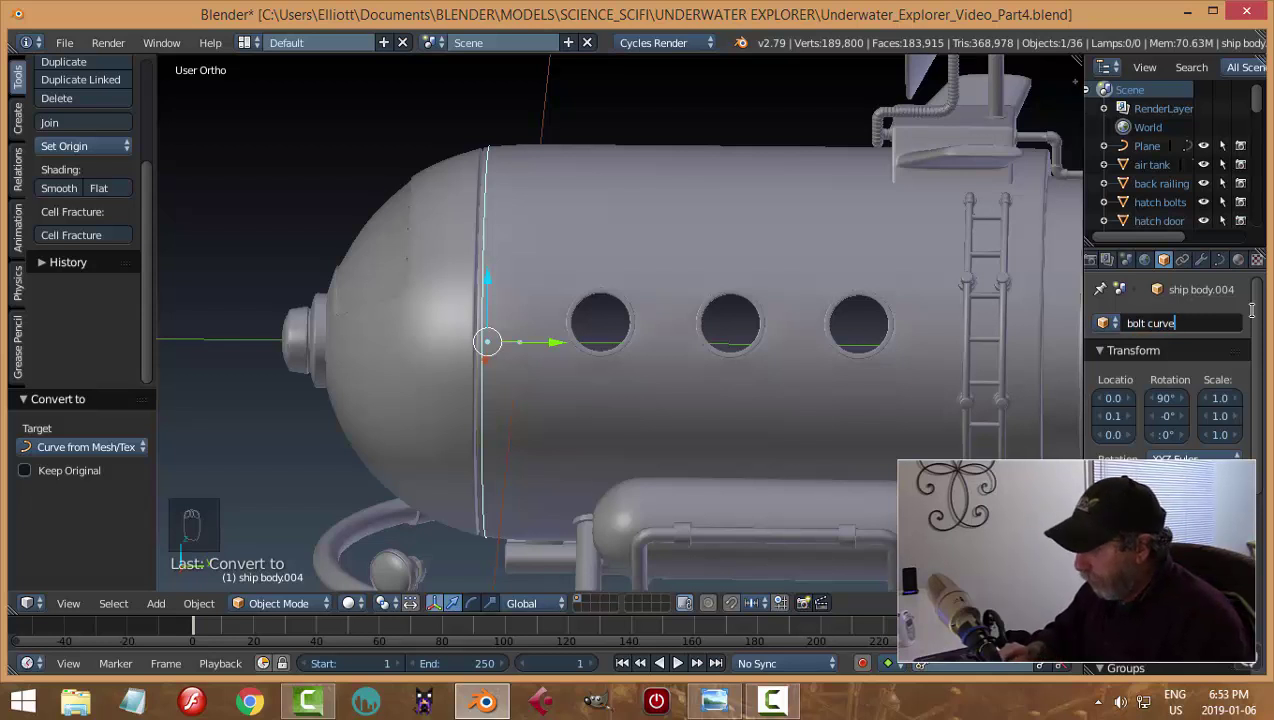
key("Return")
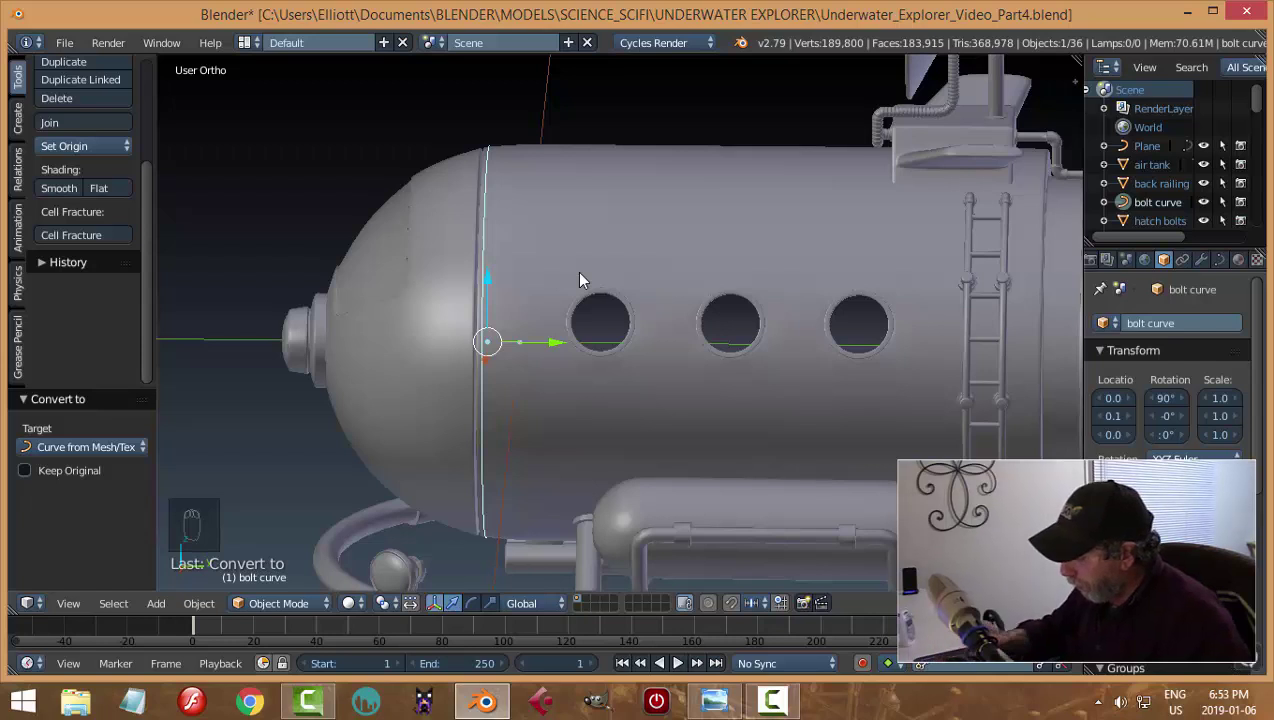
Add a mesh circle with 24 vertices and a radius of 1.000 to the scene
key("KP_7")
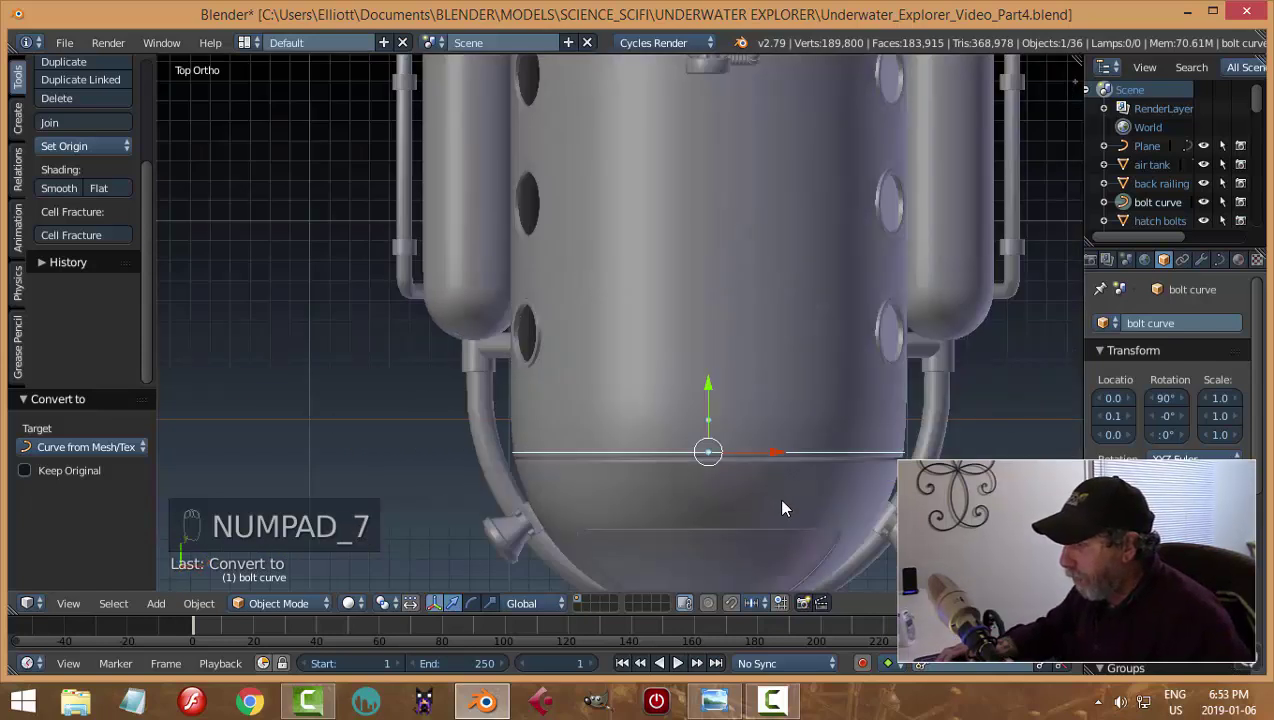
middle_click_drag(782, 508, 788, 458)
key("shift+a")
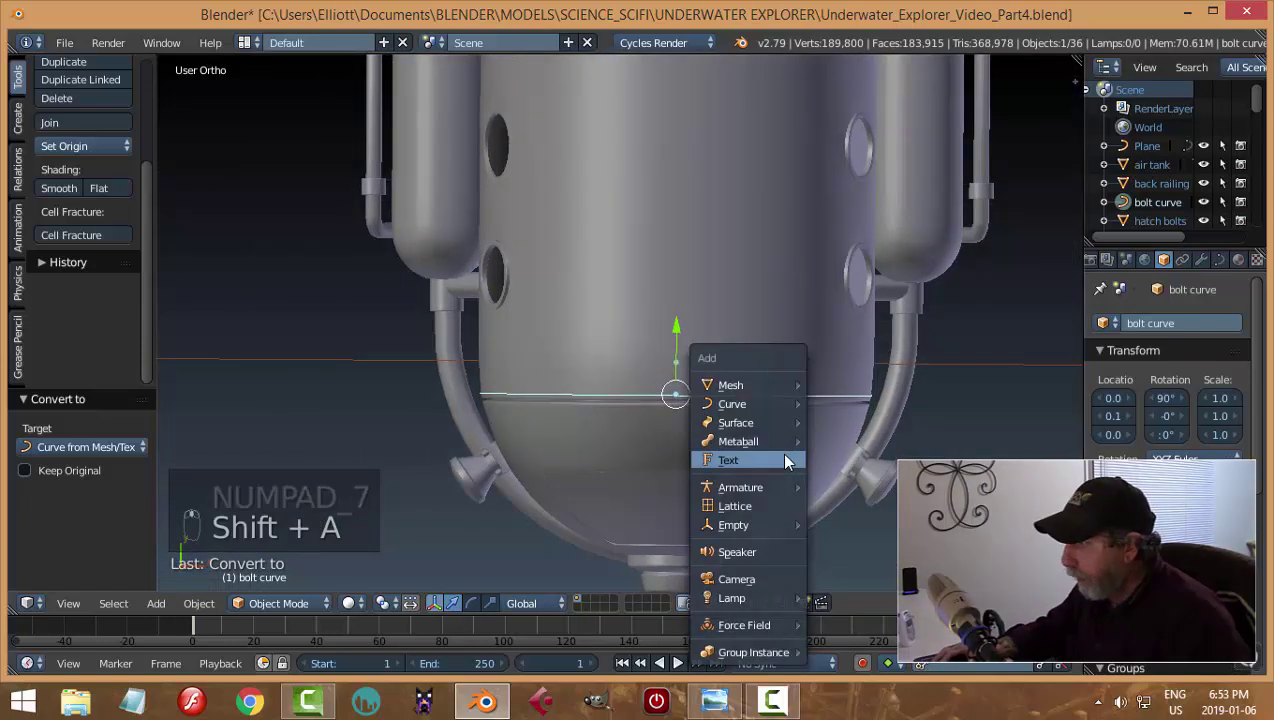
mouse_move(793, 386)
left_click(881, 426)
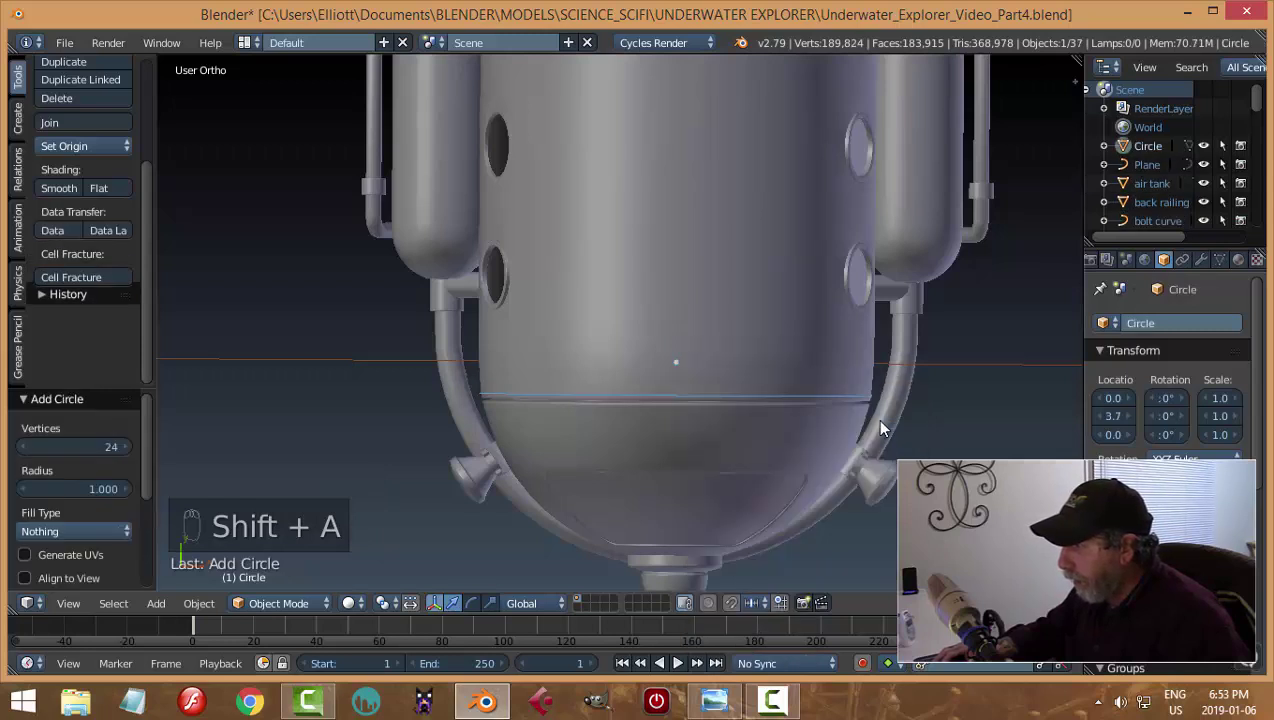
Move the new circle about -3.512 along Y and 0.777 up along Z, close to the front dome seam
scroll(875, 425, "down", 3)
middle_click_drag(873, 438, 720, 305)
key("g")
key("y")
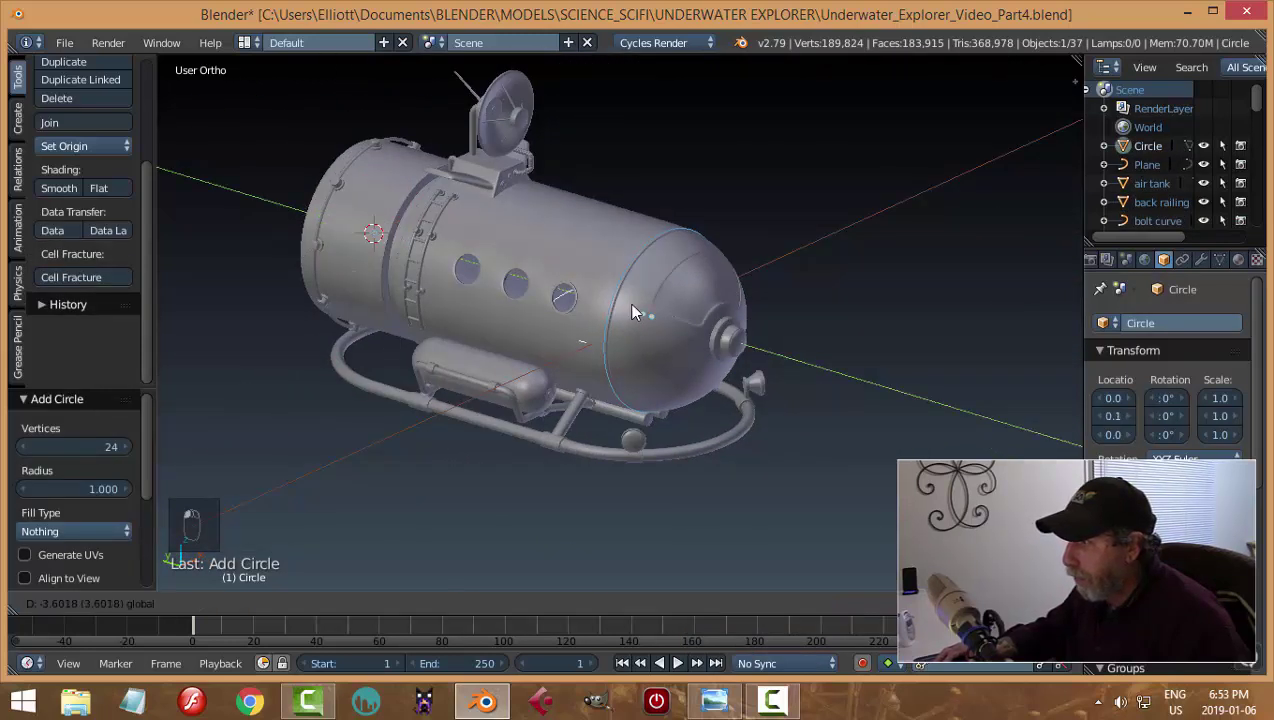
left_click(591, 284)
key("g")
key("z")
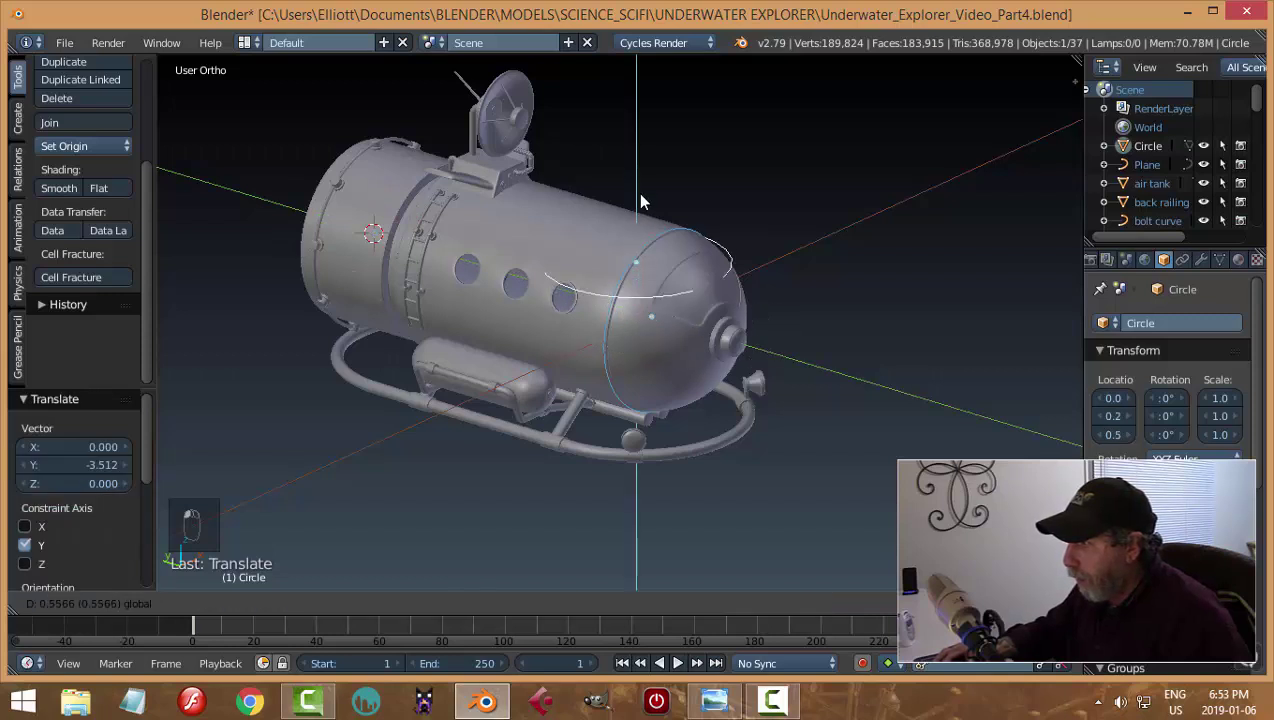
left_click(687, 215)
Scale the circle's mesh to about 0.188, raise it toward the hull's top, and scale it again to about 0.415
middle_click_drag(836, 245, 803, 306)
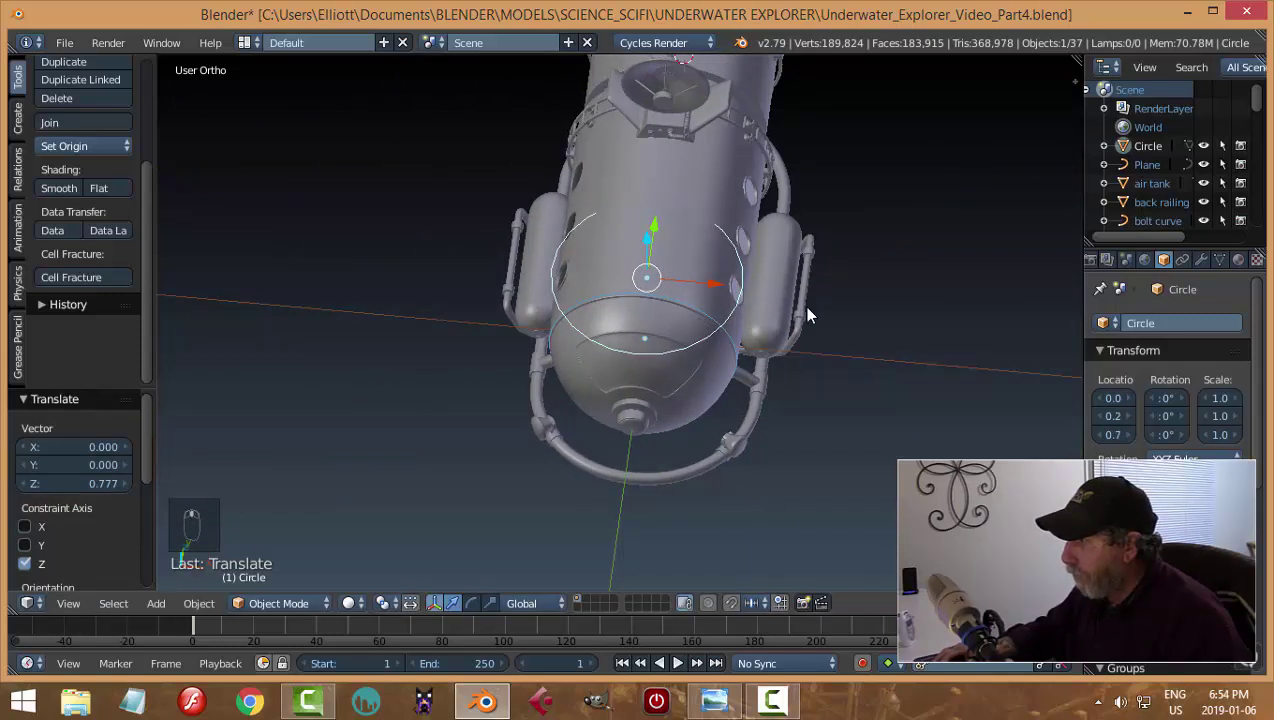
key("Tab")
left_click(930, 306)
key("s")
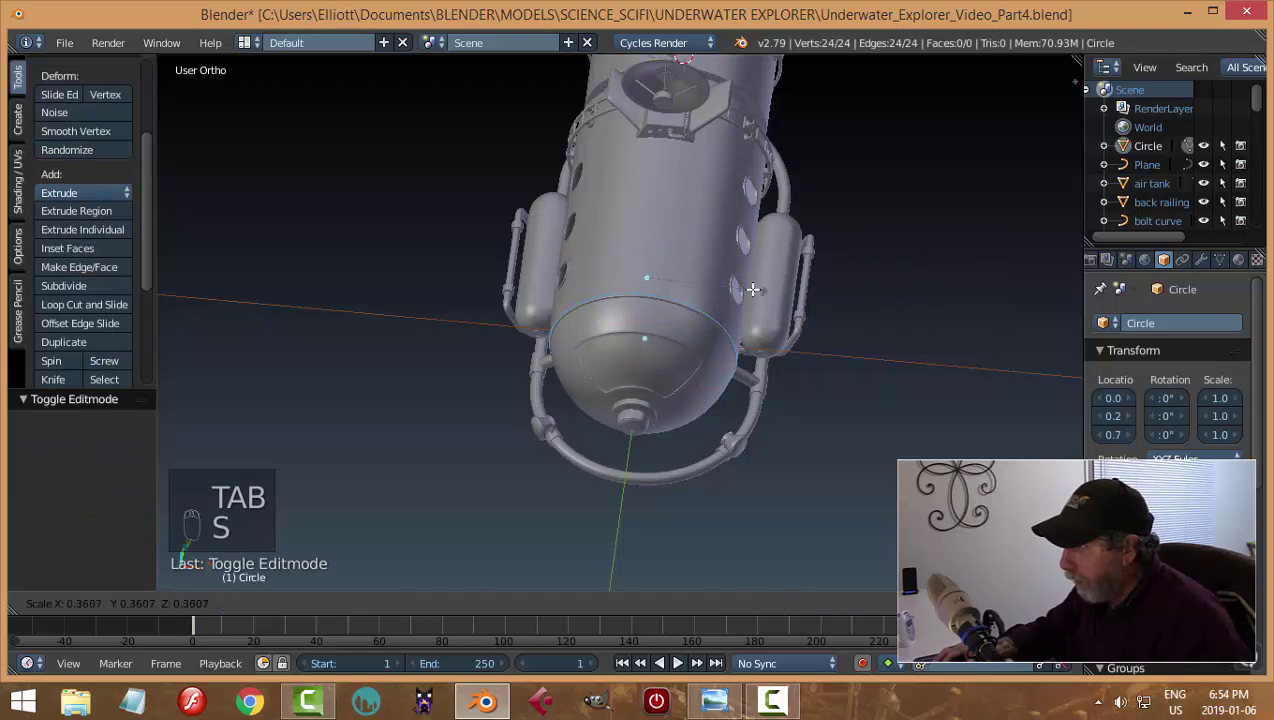
left_click(695, 290)
middle_click_drag(648, 227, 631, 205)
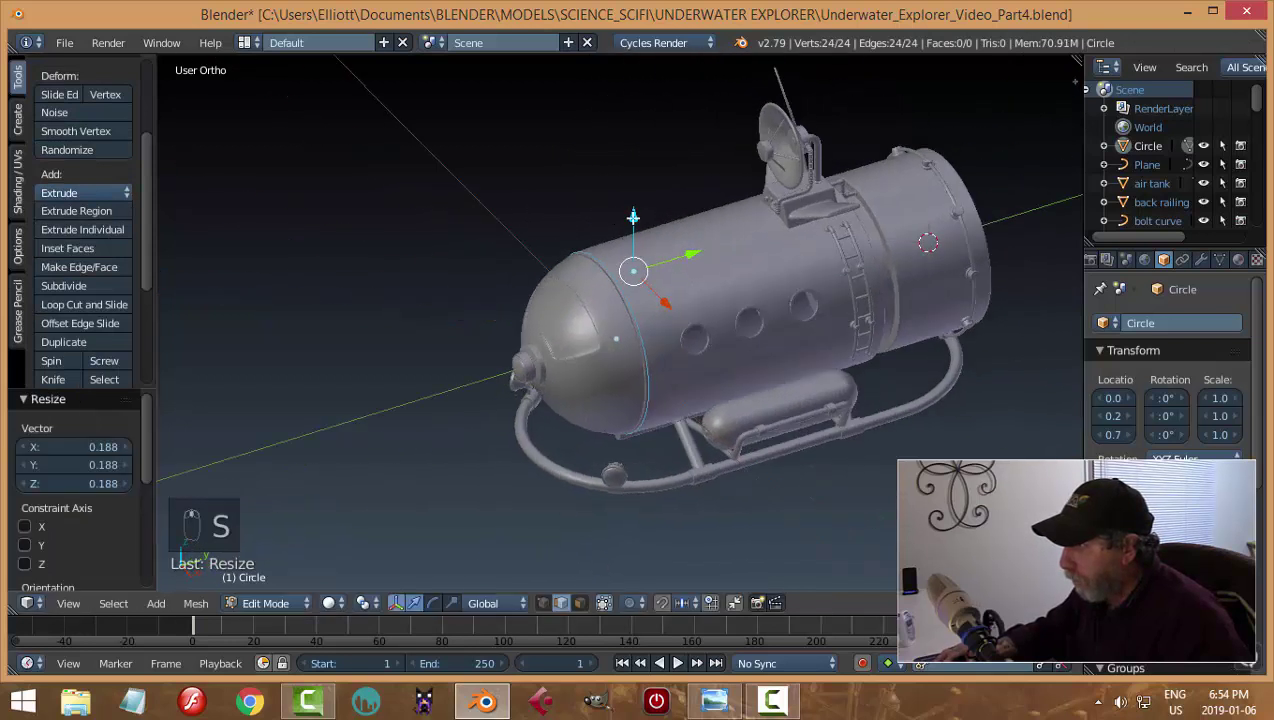
left_click(634, 194)
key("s")
left_click(674, 249)
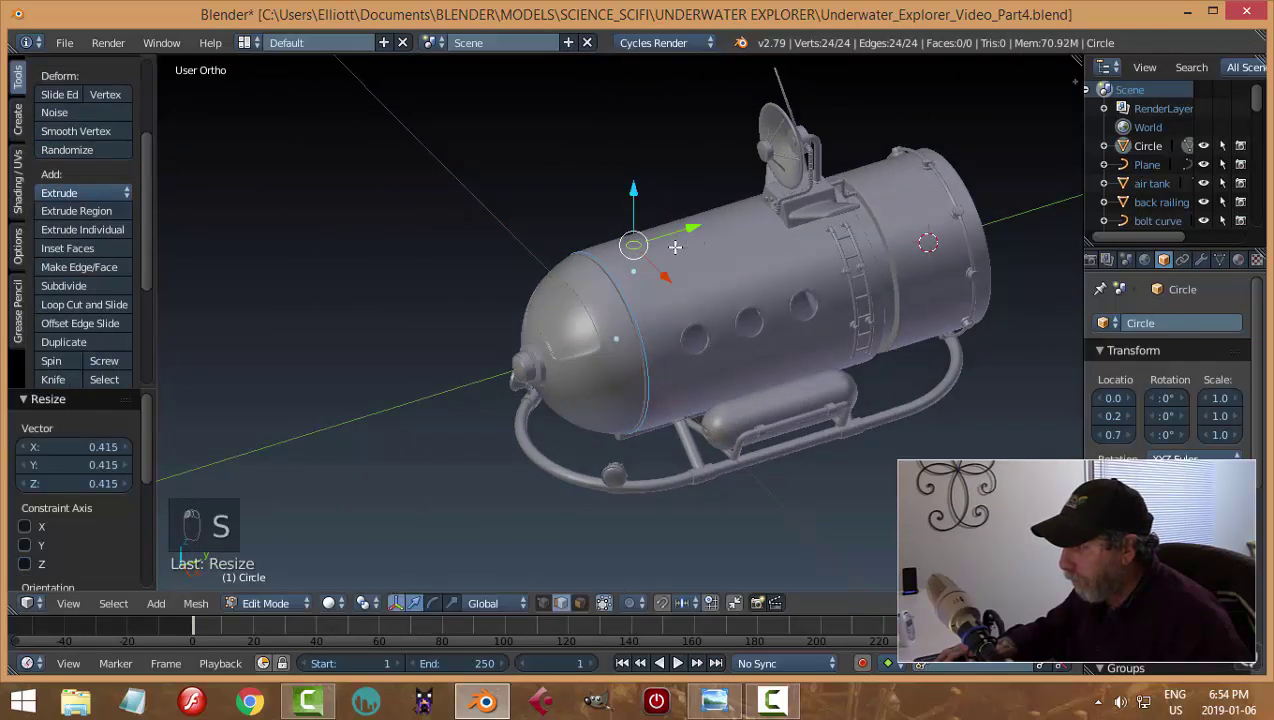
Move the circle's mesh about -0.307 along Y beside the seam, scale it to about 0.646, and lower it slightly
key("KP_Decimal")
scroll(676, 258, "down", 3)
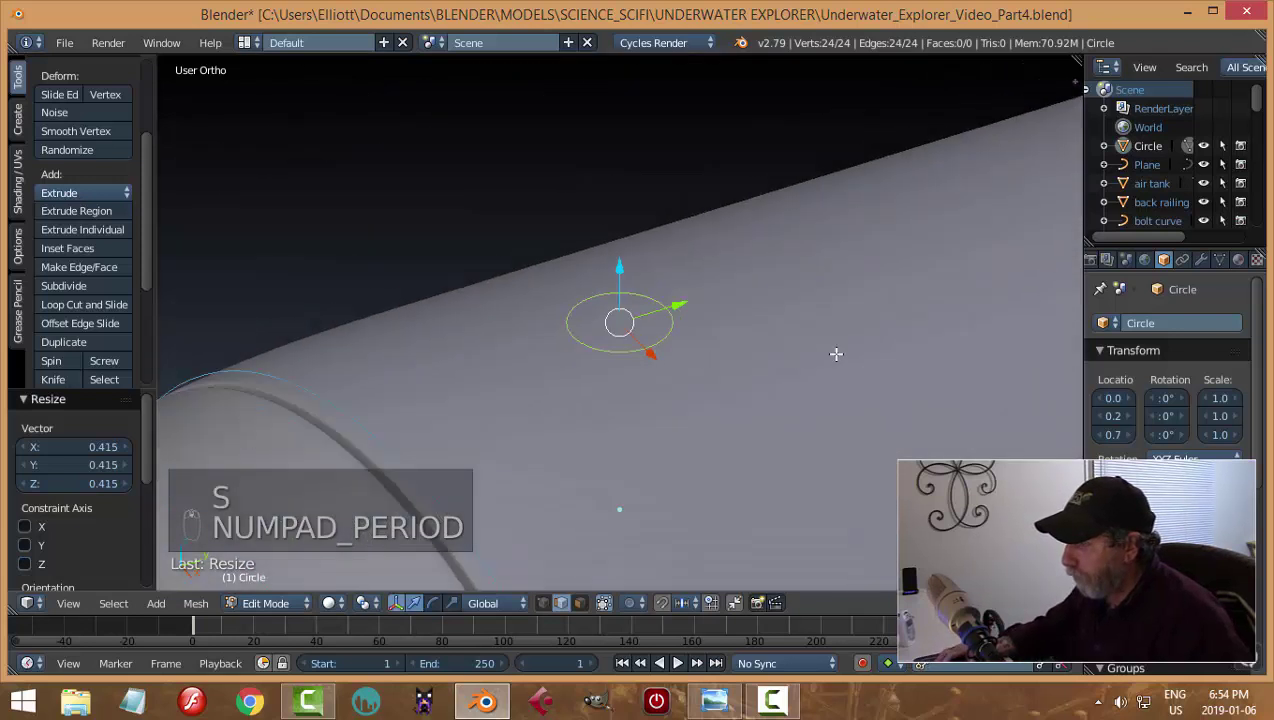
middle_click_drag(835, 352, 704, 347)
key("g")
key("y")
left_click(489, 319)
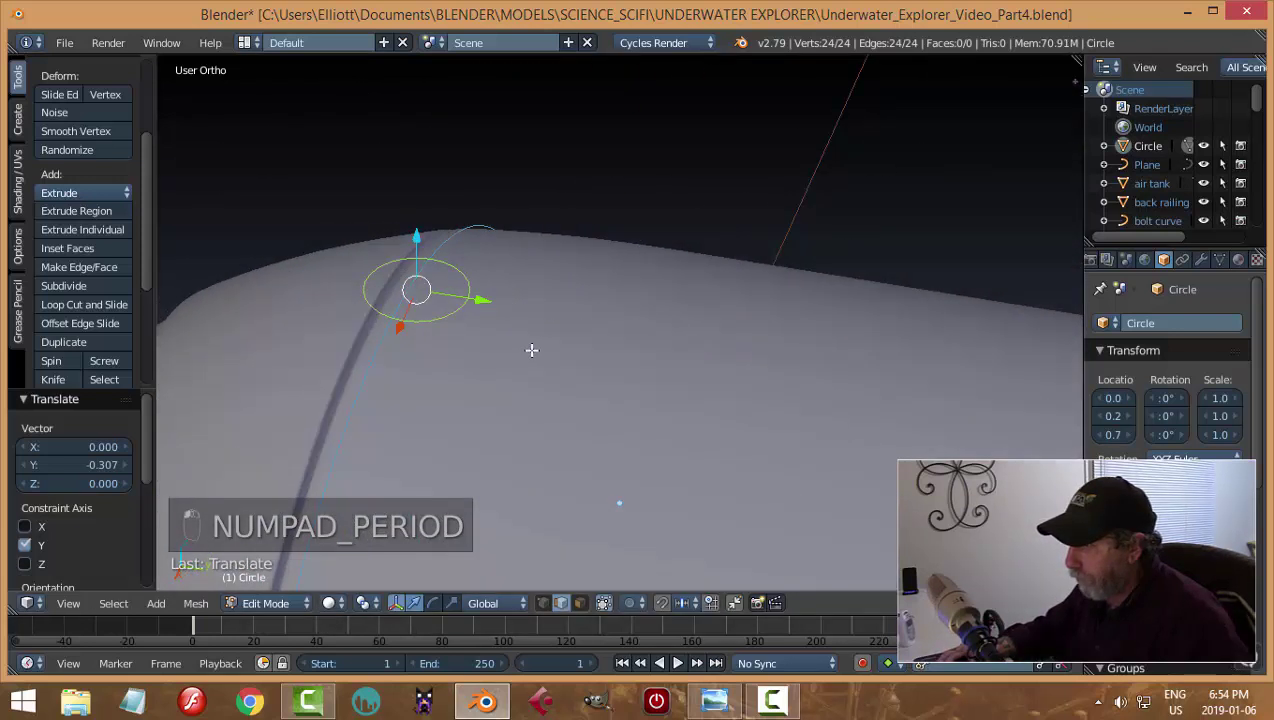
middle_click_drag(529, 353, 603, 336)
key("s")
left_click(567, 341)
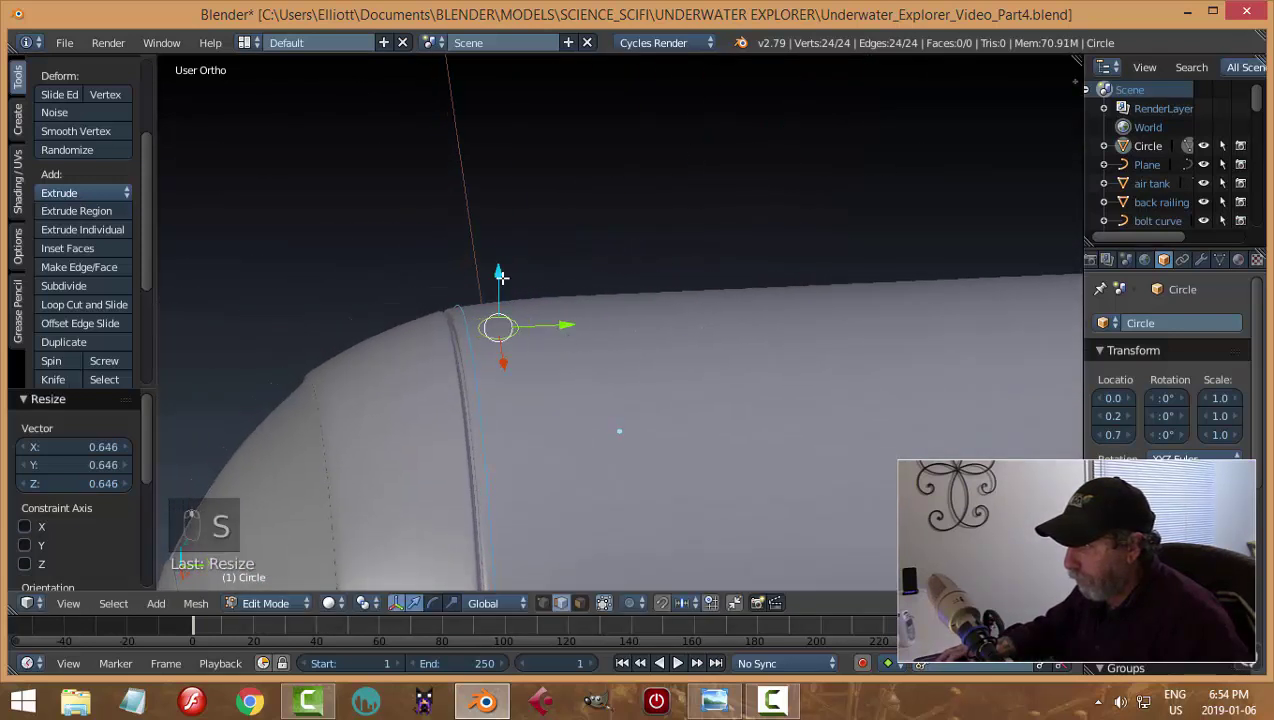
left_click_drag(501, 277, 512, 309)
Fill the circle with a face and extrude it about 0.016 upward into a thin disc
scroll(592, 364, "up", 3)
middle_click_drag(722, 386, 996, 325, "shift")
scroll(784, 373, "up", 1)
scroll(800, 374, "up", 1)
middle_click_drag(861, 377, 660, 358, "shift")
key("f")
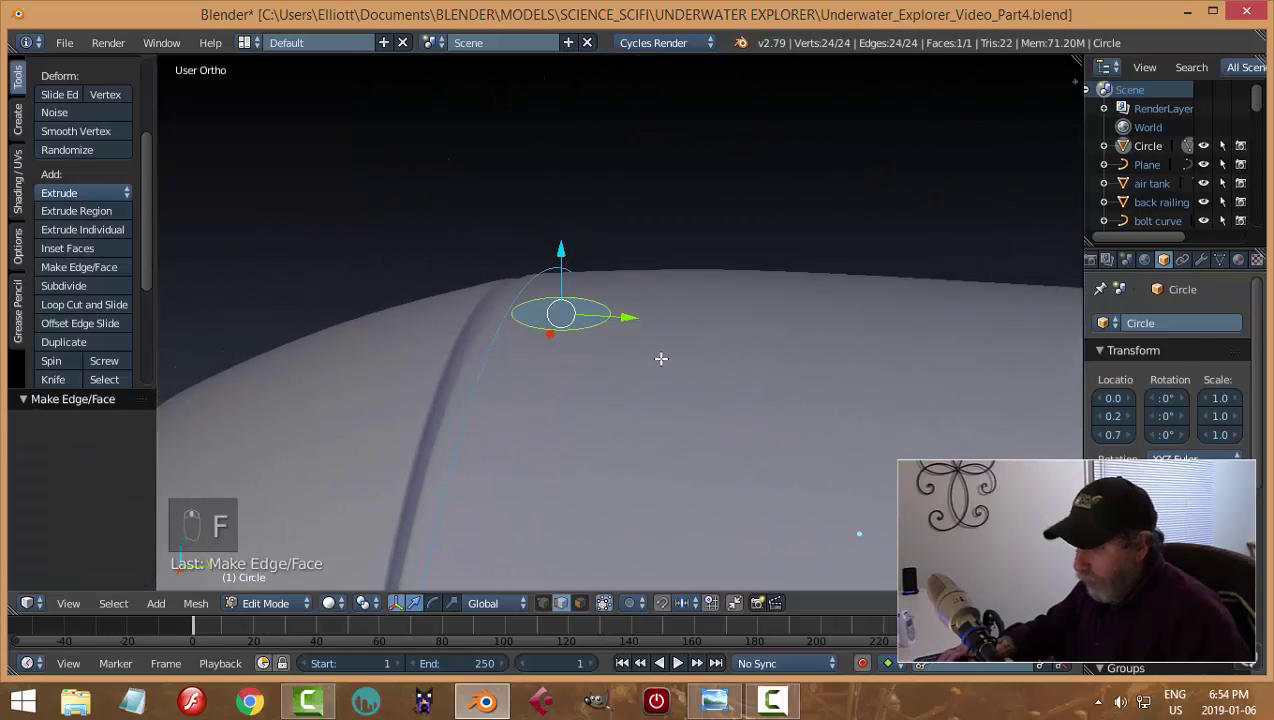
key("e")
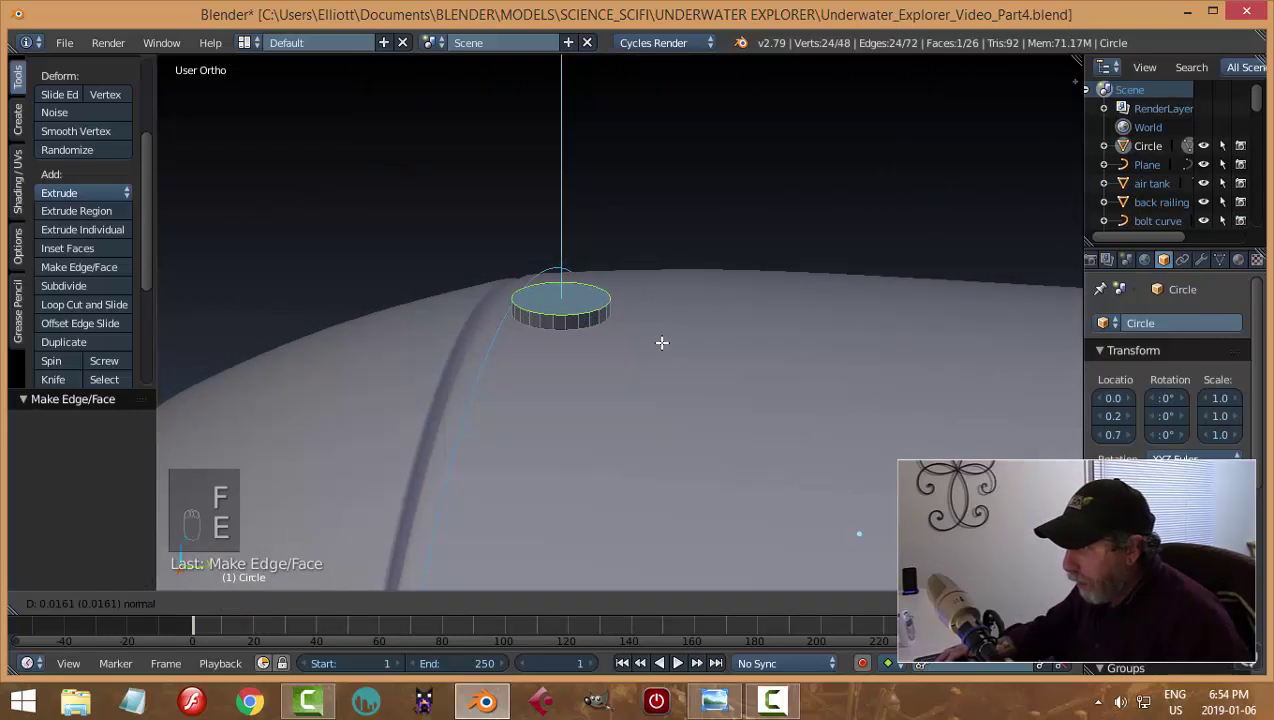
left_click(662, 343)
Bevel the disc's top rim by about 0.008 with several segments and return to Object Mode
scroll(621, 348, "up", 3)
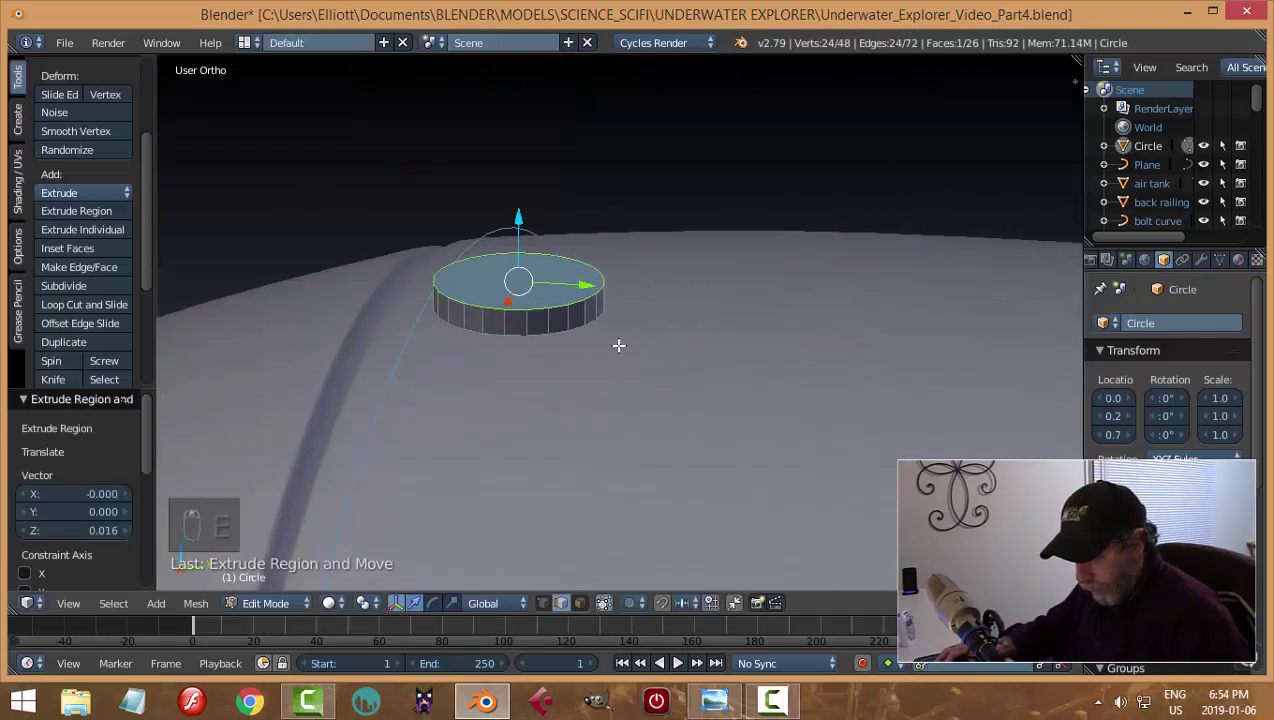
key("ctrl+b")
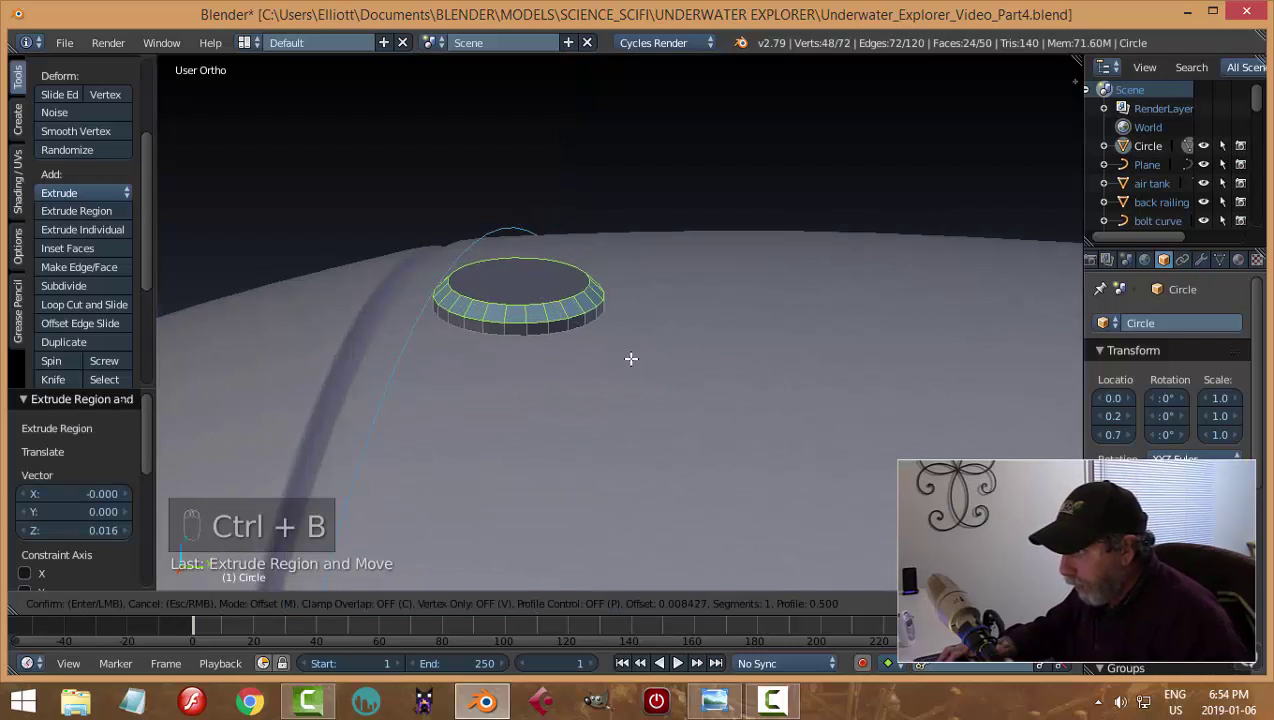
left_click(631, 358)
key("a")
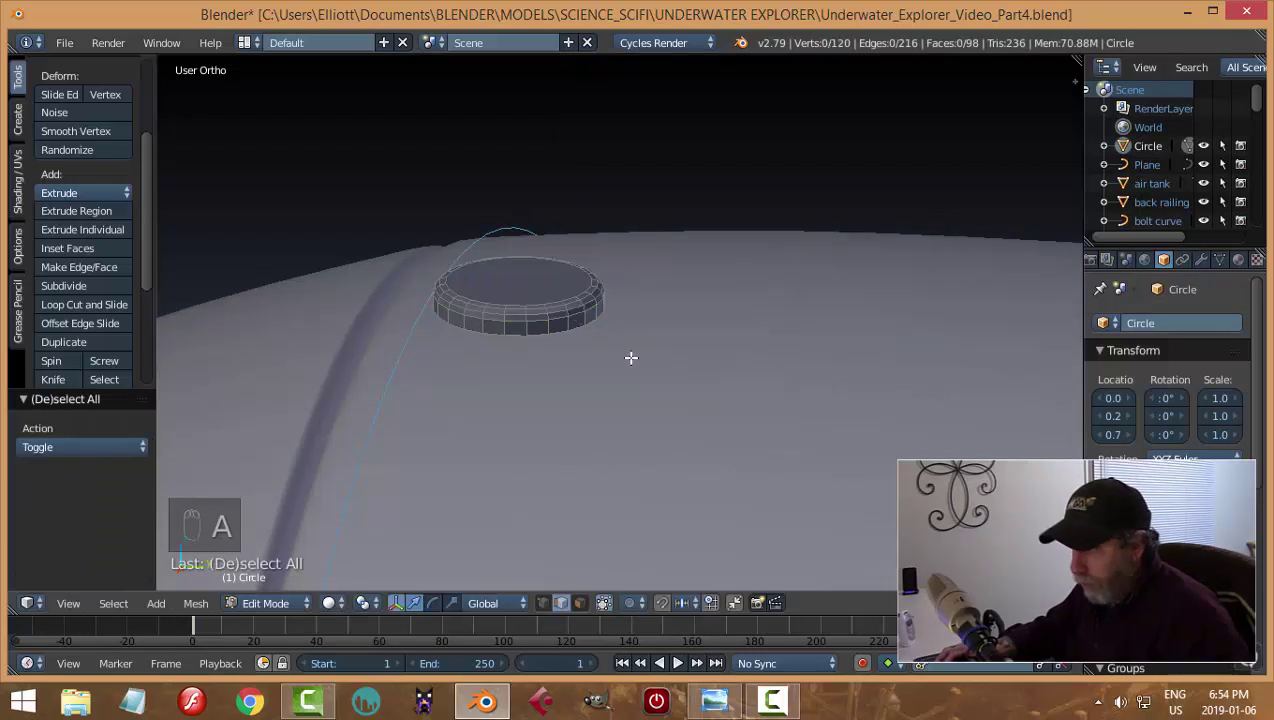
key("Tab")
Examine the bolts on the back railing and compare their size with the new disc at the front seam
scroll(563, 367, "down", 4)
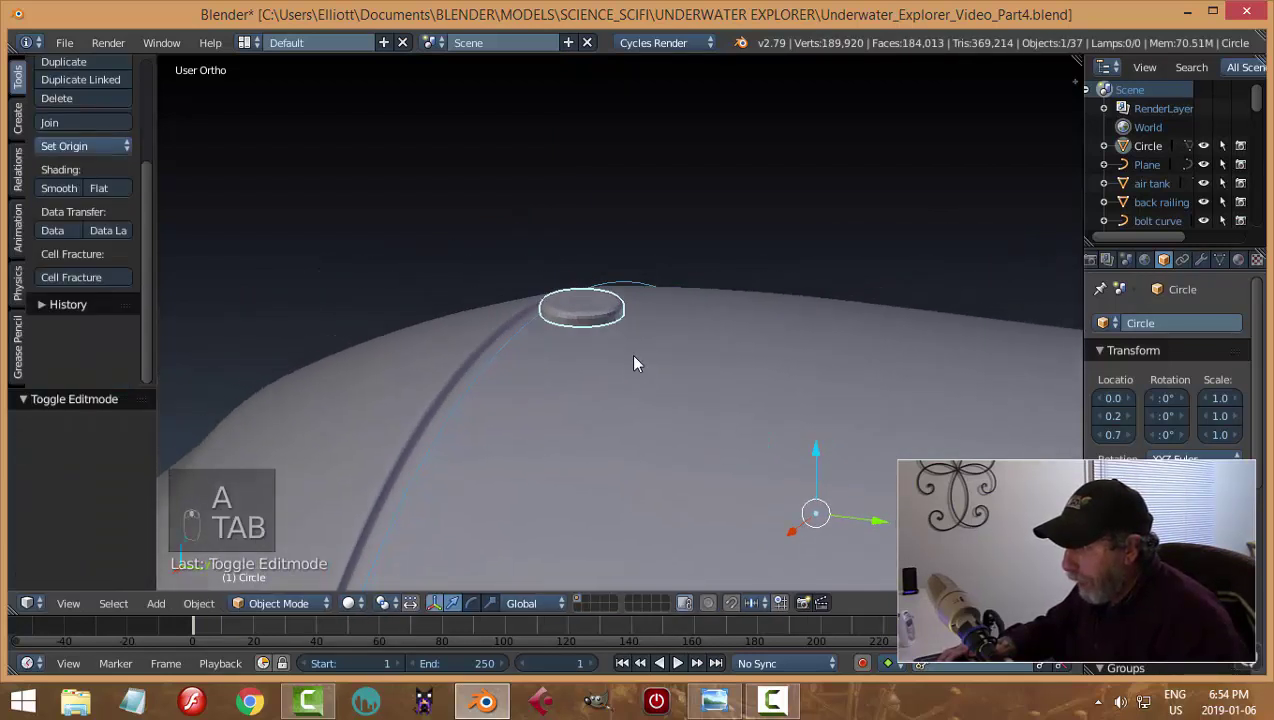
scroll(730, 364, "down", 4, "ctrl")
scroll(760, 368, "down", 8)
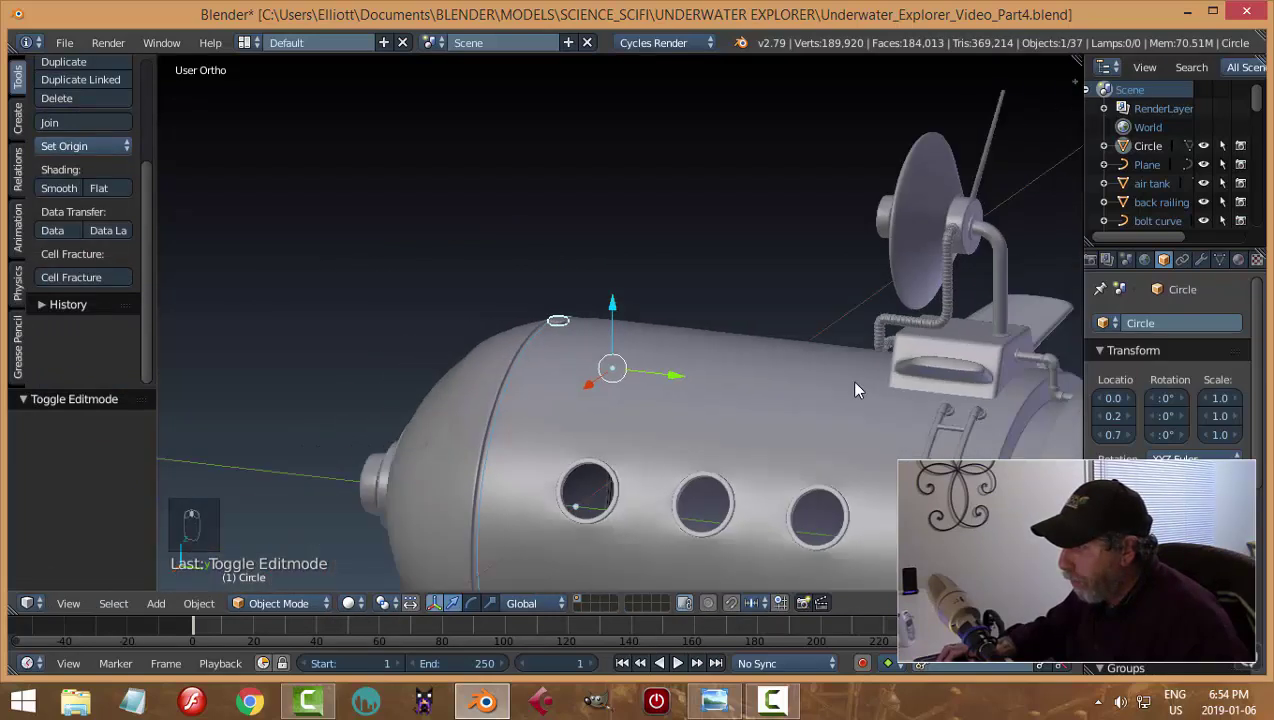
scroll(855, 389, "down", 6, "ctrl")
left_click(760, 370)
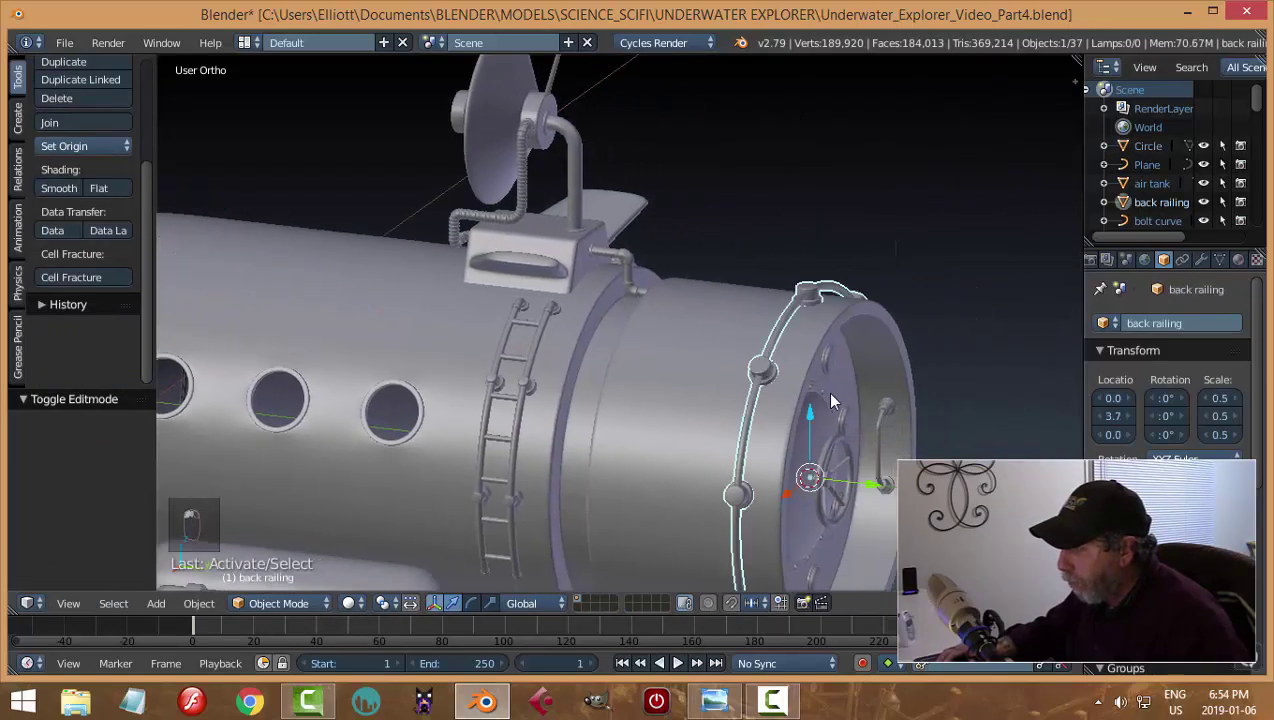
middle_click_drag(831, 399, 702, 344)
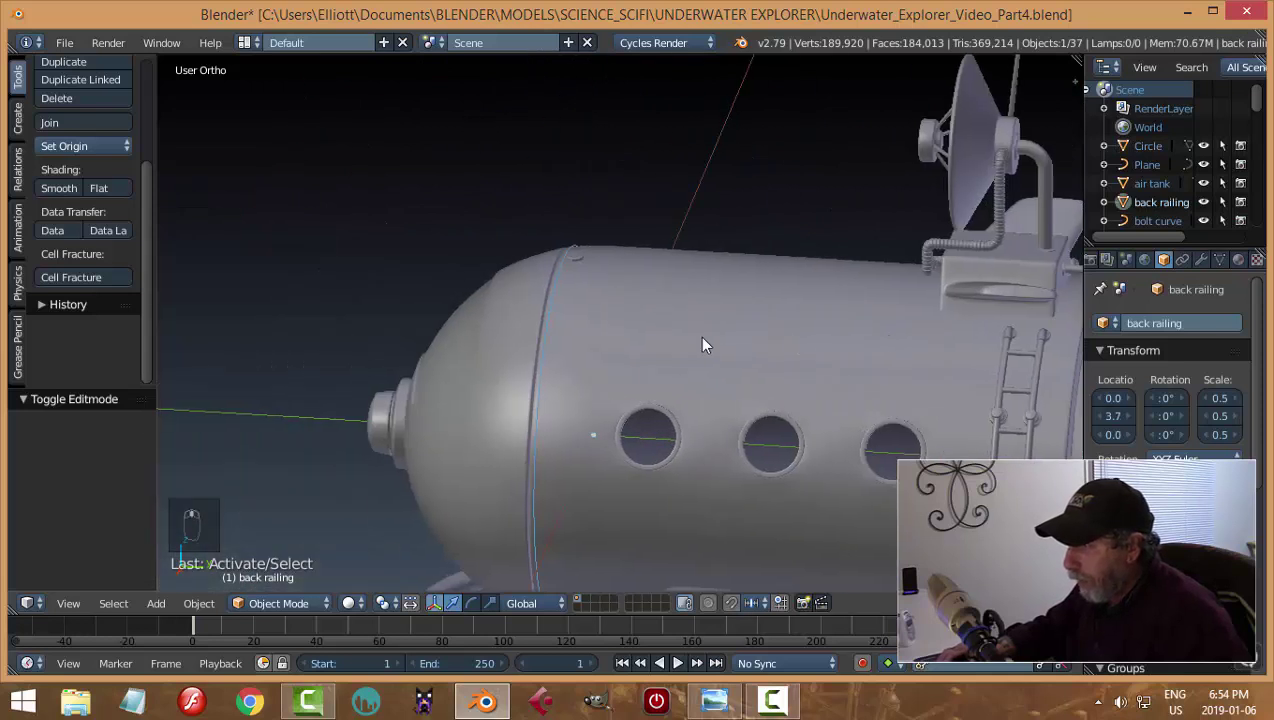
scroll(600, 278, "up", 4)
middle_click_drag(597, 276, 730, 382, "shift")
scroll(654, 440, "up", 4)
Set the disc's origin to its geometry, scale it to about 0.67, and apply its rotation and scale
right_click(535, 303)
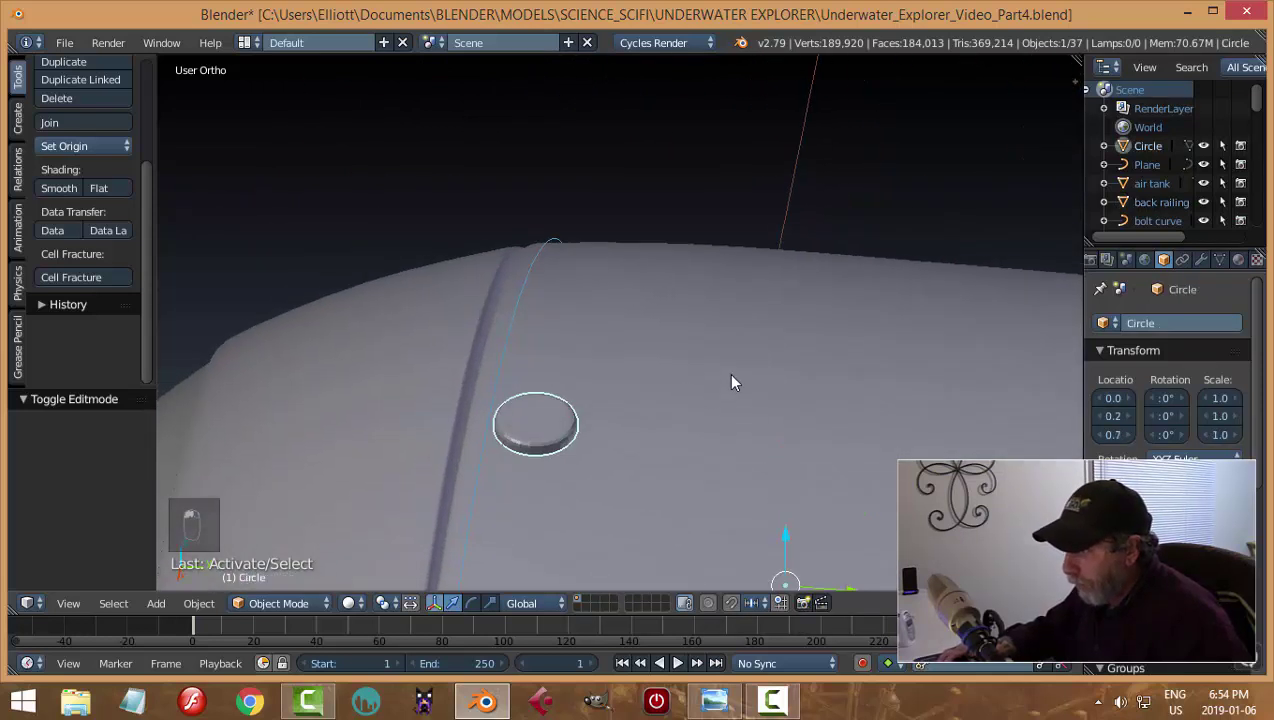
left_click(85, 146)
left_click(100, 188)
key("s")
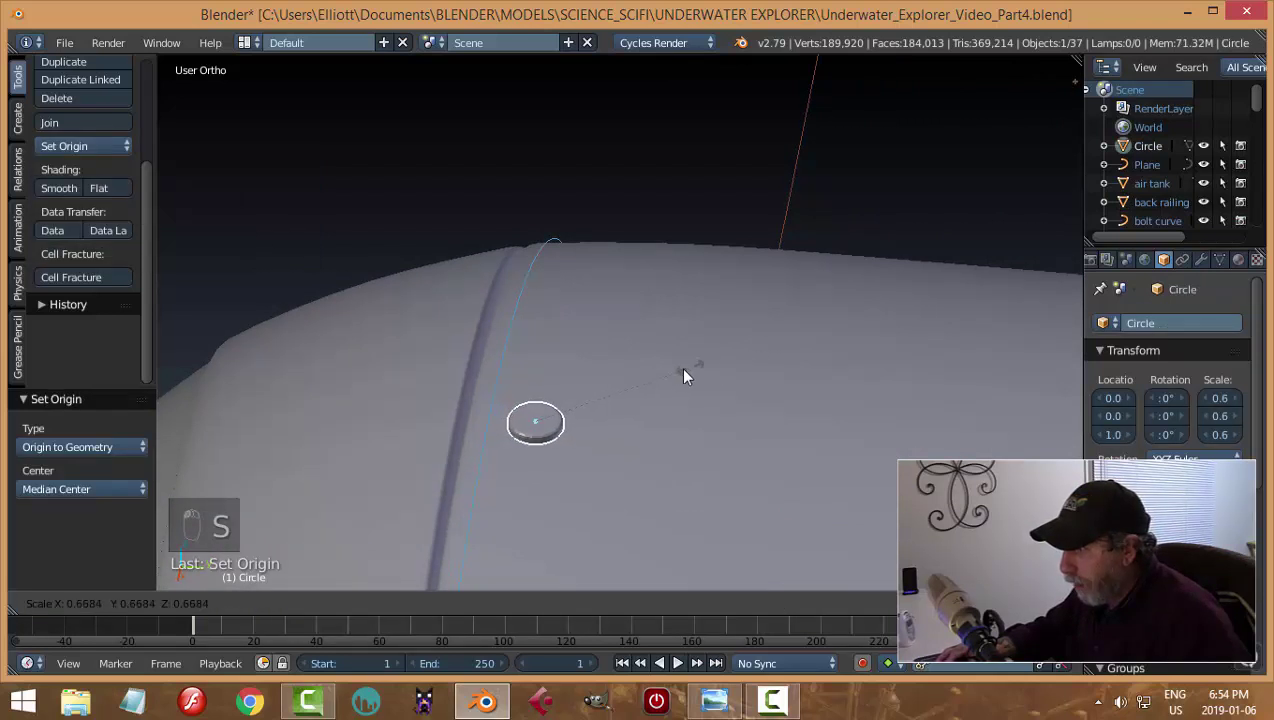
left_click(683, 375)
key("ctrl+a")
left_click(680, 370)
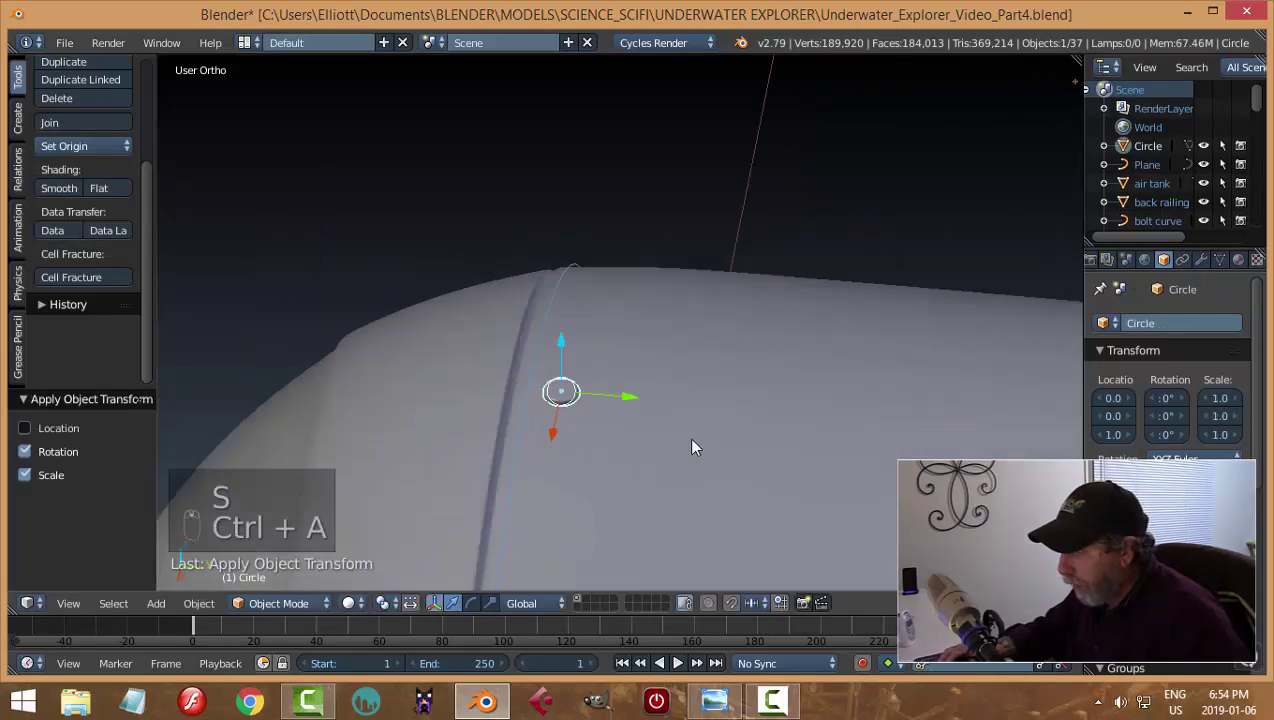
Adjust the disc along Z and Y so it rests on the hull surface closer to the seam curve
middle_click_drag(695, 447, 600, 220)
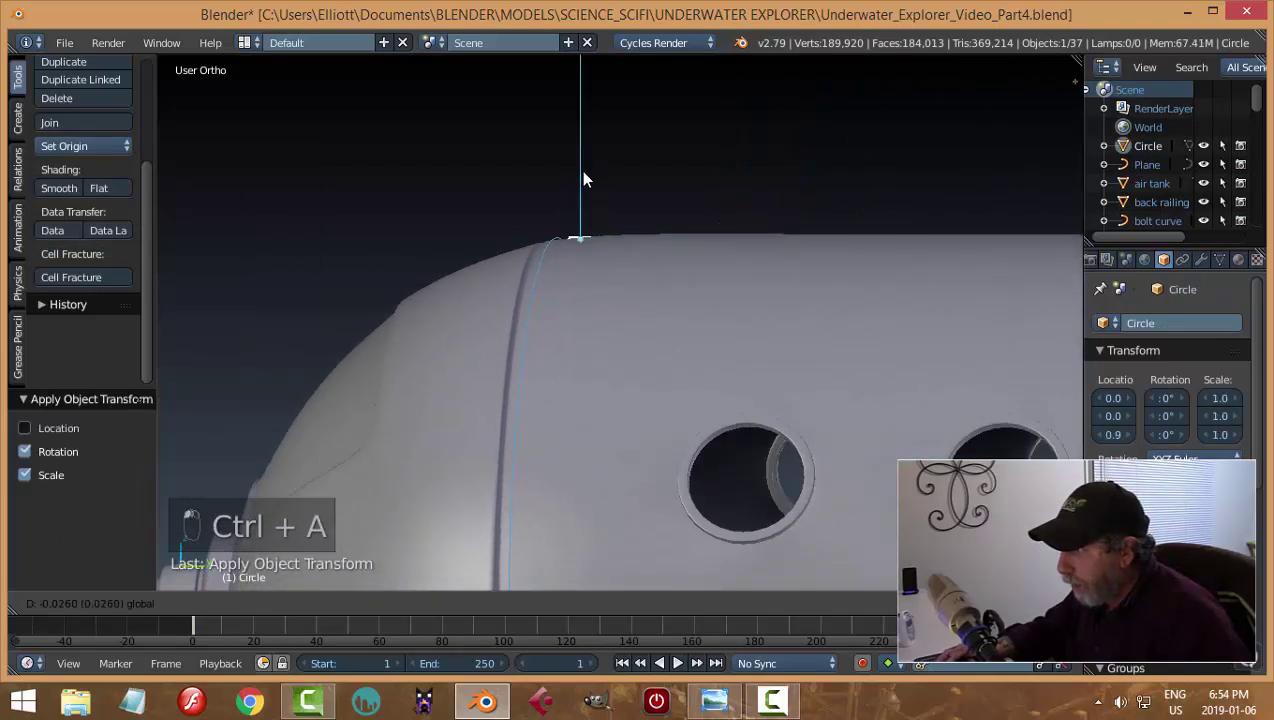
left_click_drag(583, 168, 583, 176)
middle_click_drag(702, 270, 666, 285)
left_click_drag(666, 285, 668, 281)
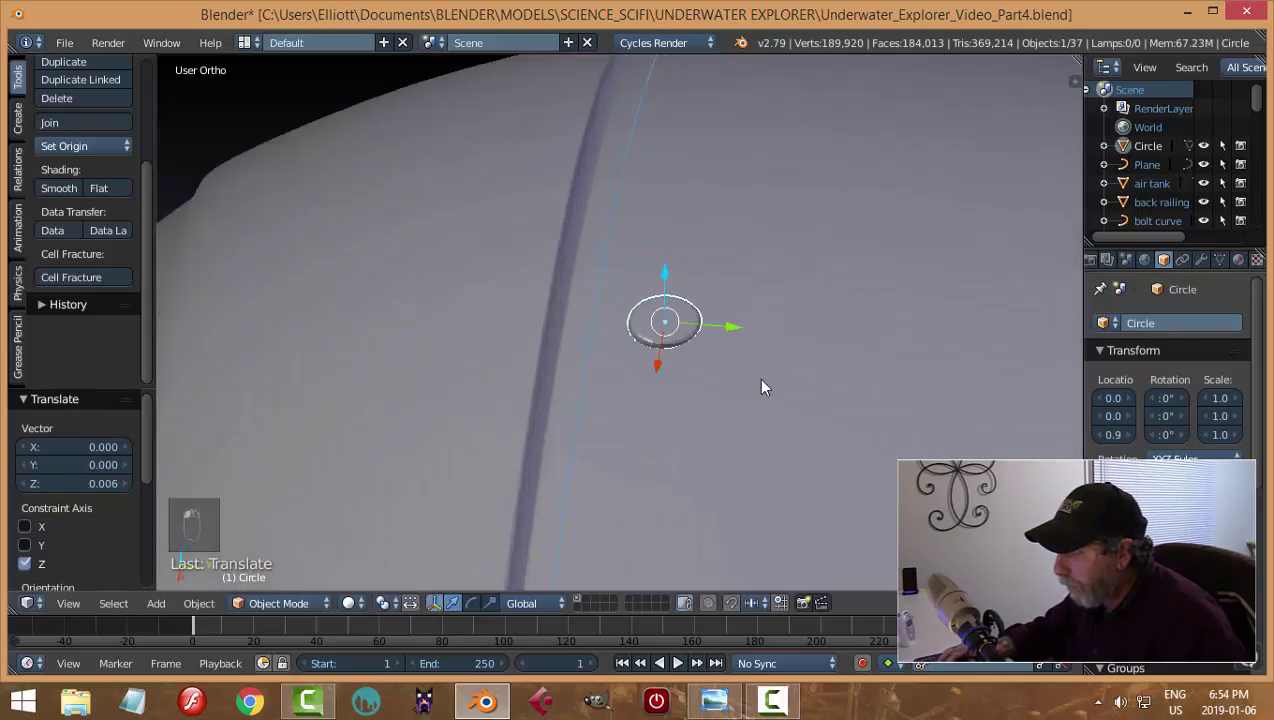
middle_click_drag(757, 377, 729, 331)
left_click_drag(734, 150, 678, 146)
middle_click_drag(678, 146, 712, 329)
left_click_drag(678, 270, 682, 266)
key("a")
middle_click_drag(703, 335, 676, 388)
scroll(676, 388, "up", 2)
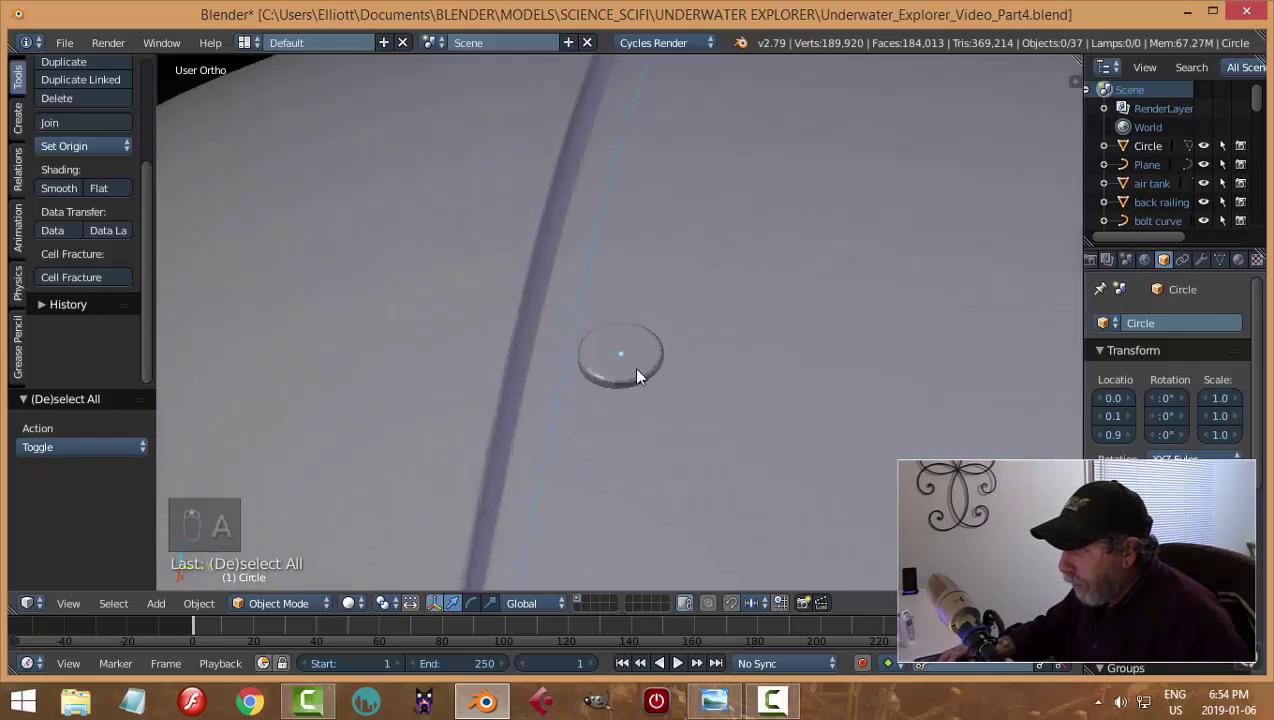
Shade the disc smooth and snap the 3D cursor to it
right_click(632, 364)
left_click(62, 189)
scroll(695, 441, "up", 1)
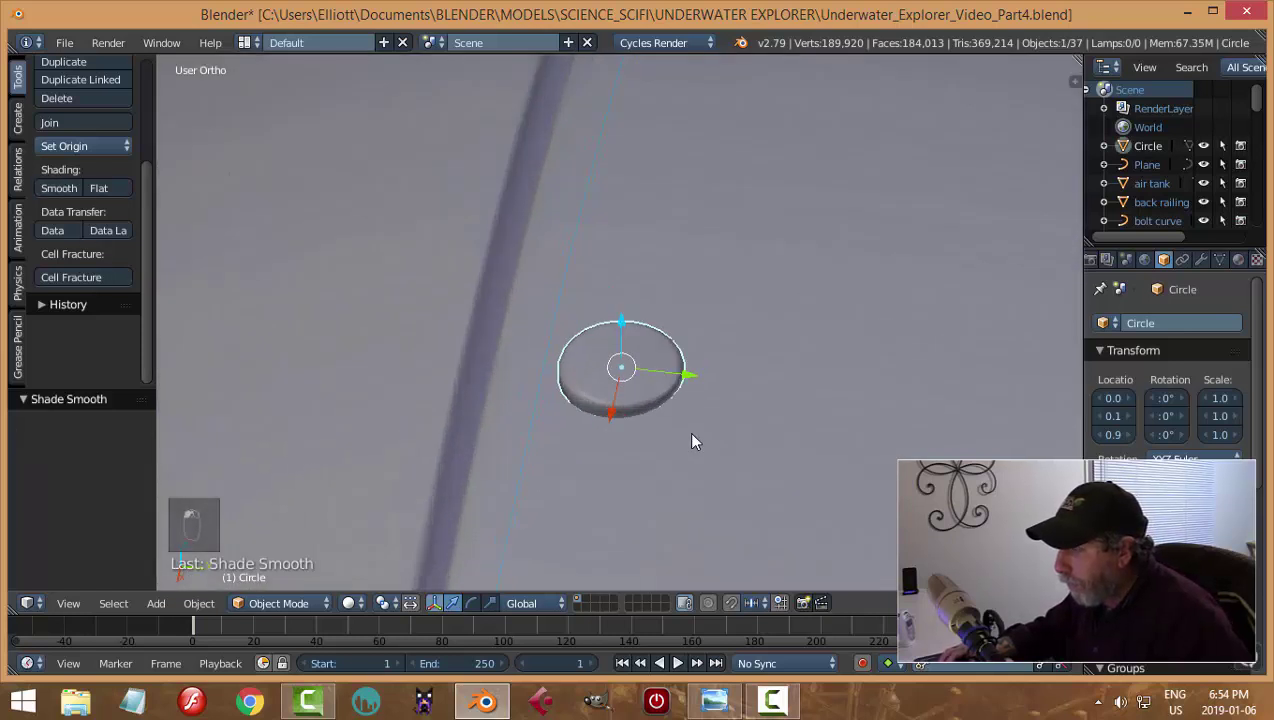
key("shift+s")
left_click(702, 426)
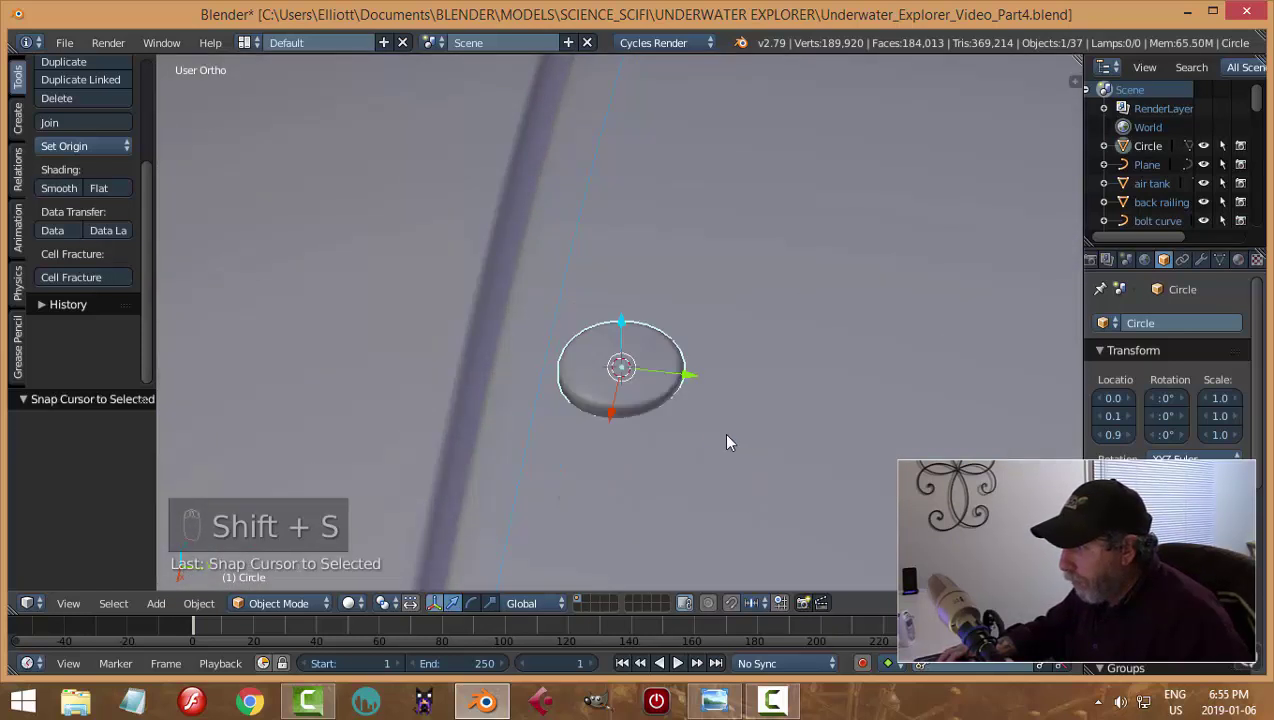
Add a mesh cylinder at the 3D cursor with 6 vertices and the cap fill type set to Nothing
middle_click_drag(723, 432, 710, 400)
key("shift+a")
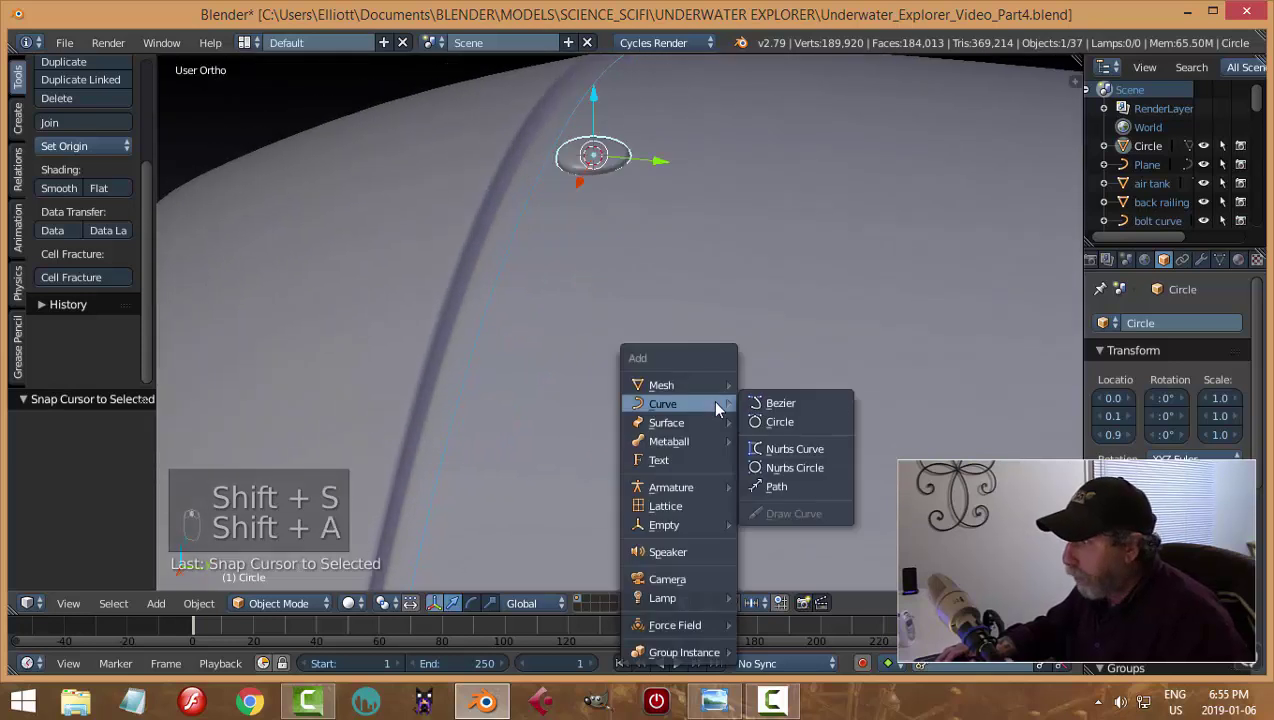
mouse_move(710, 386)
left_click(803, 479)
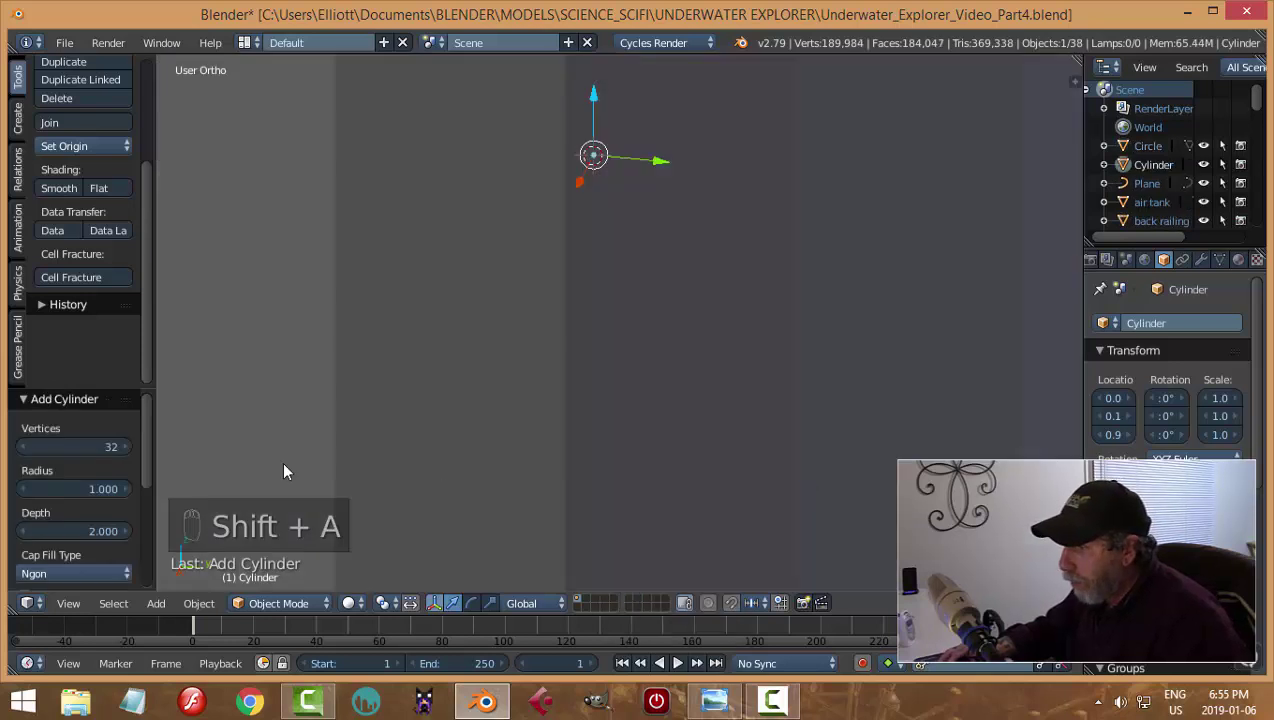
left_click(76, 447)
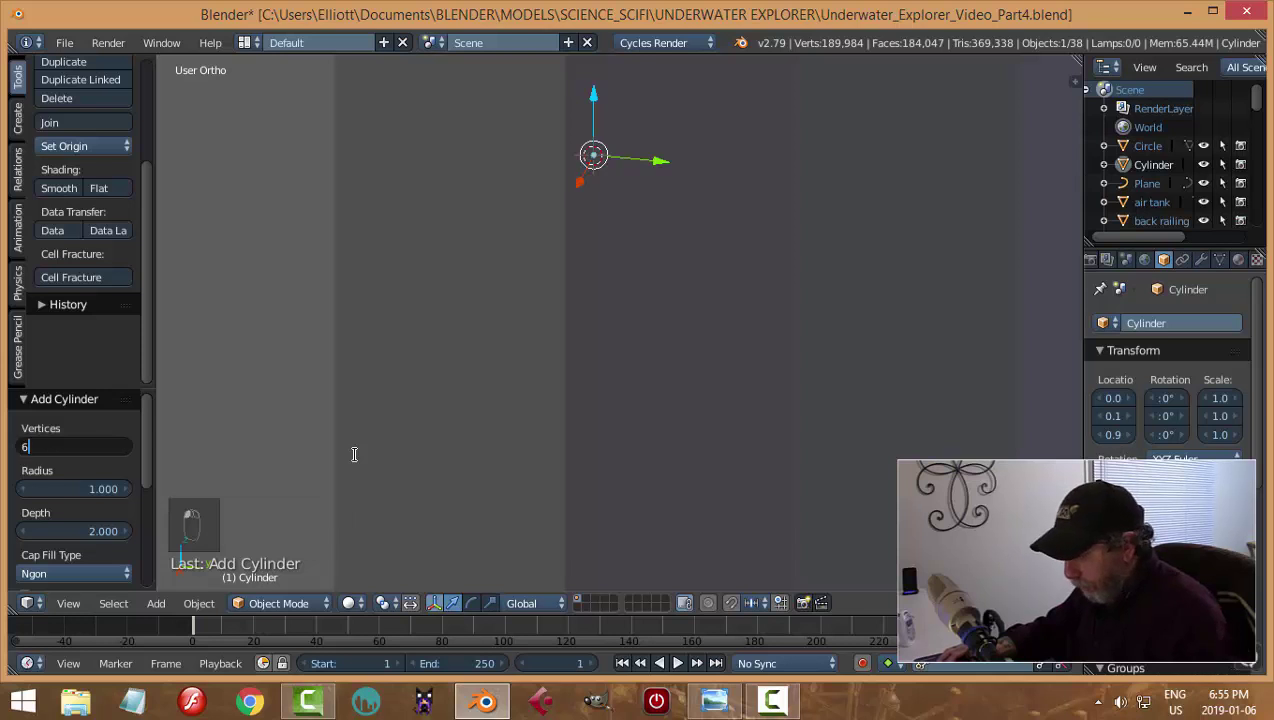
key("Return")
left_click(103, 573)
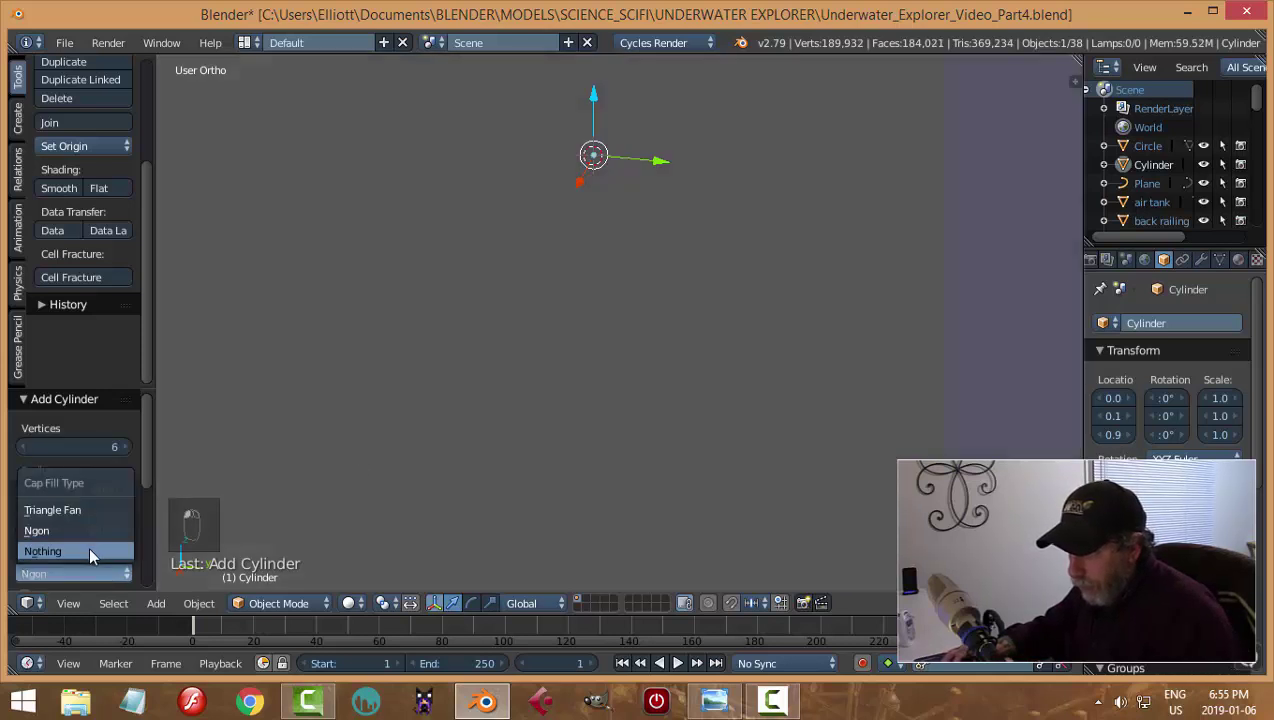
left_click(89, 547)
Scale the hexagonal cylinder's mesh to about 0.026 and again to about 0.920 so it fits within the disc
key("Tab")
left_click(922, 367)
key("s")
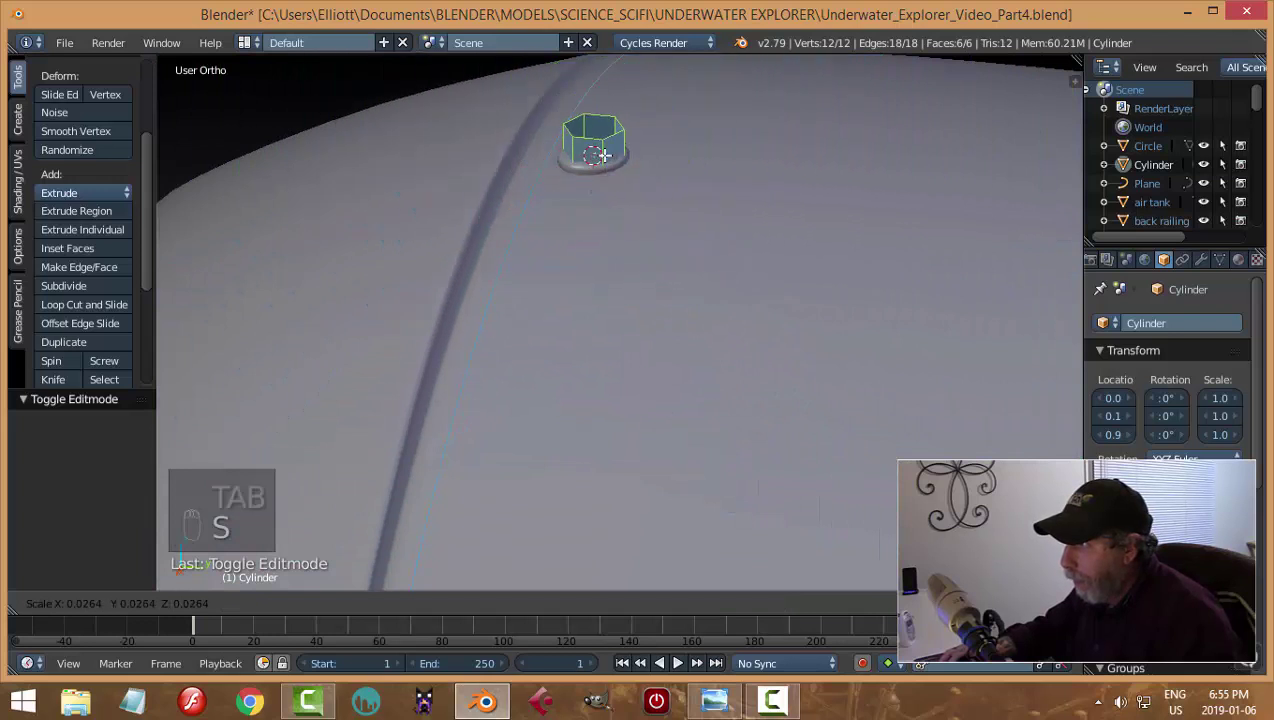
left_click(616, 157)
key("KP_Decimal")
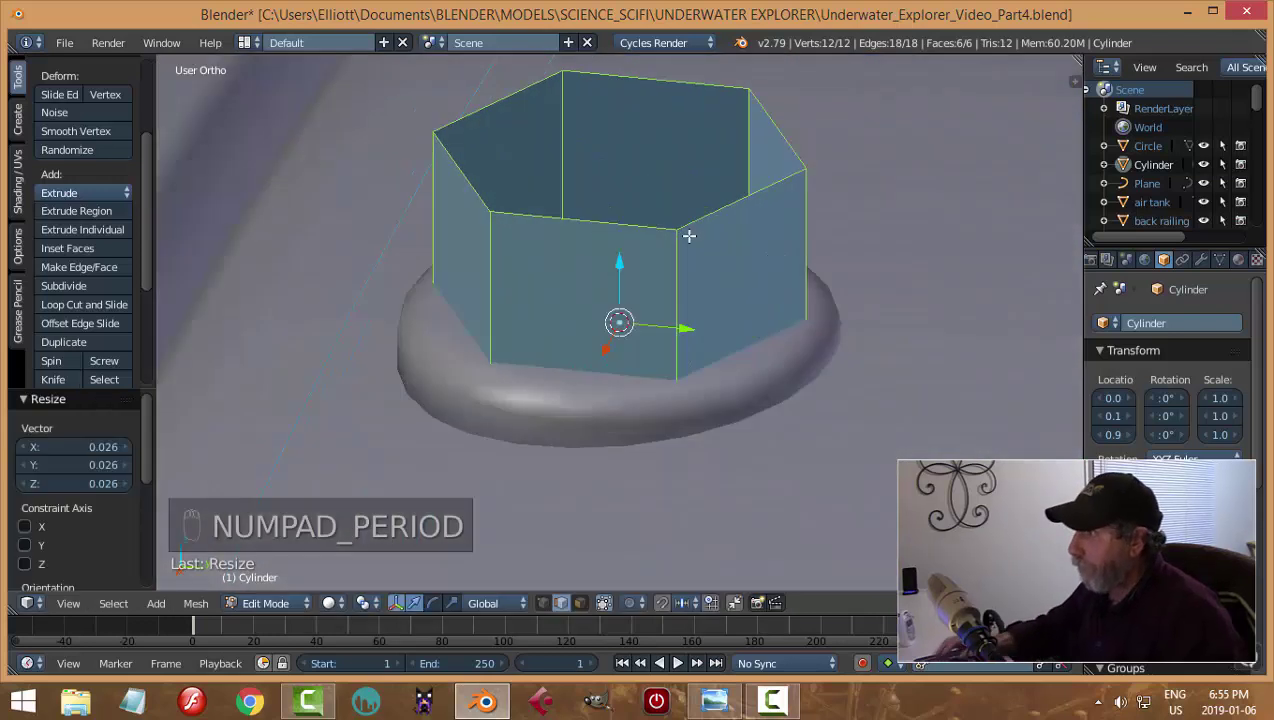
key("s")
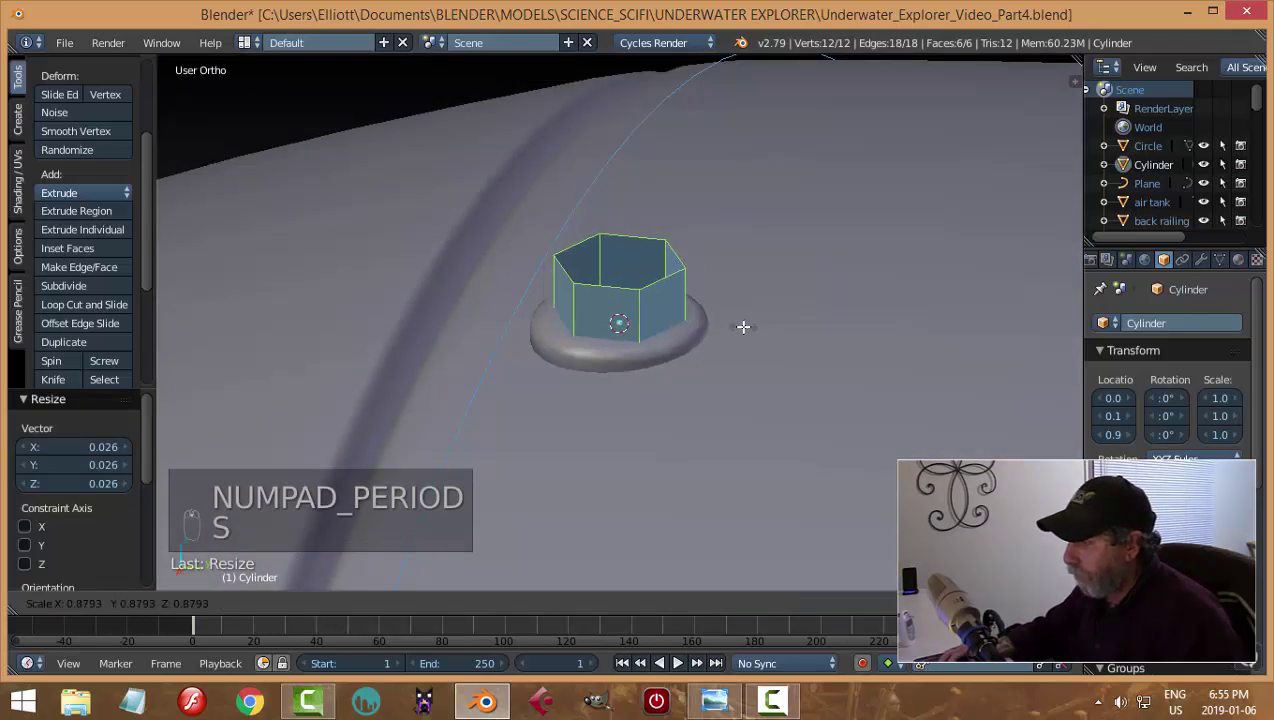
left_click(750, 334)
Flatten the hexagonal cylinder along Z to about 0.415
middle_click_drag(751, 336, 746, 317)
key("s")
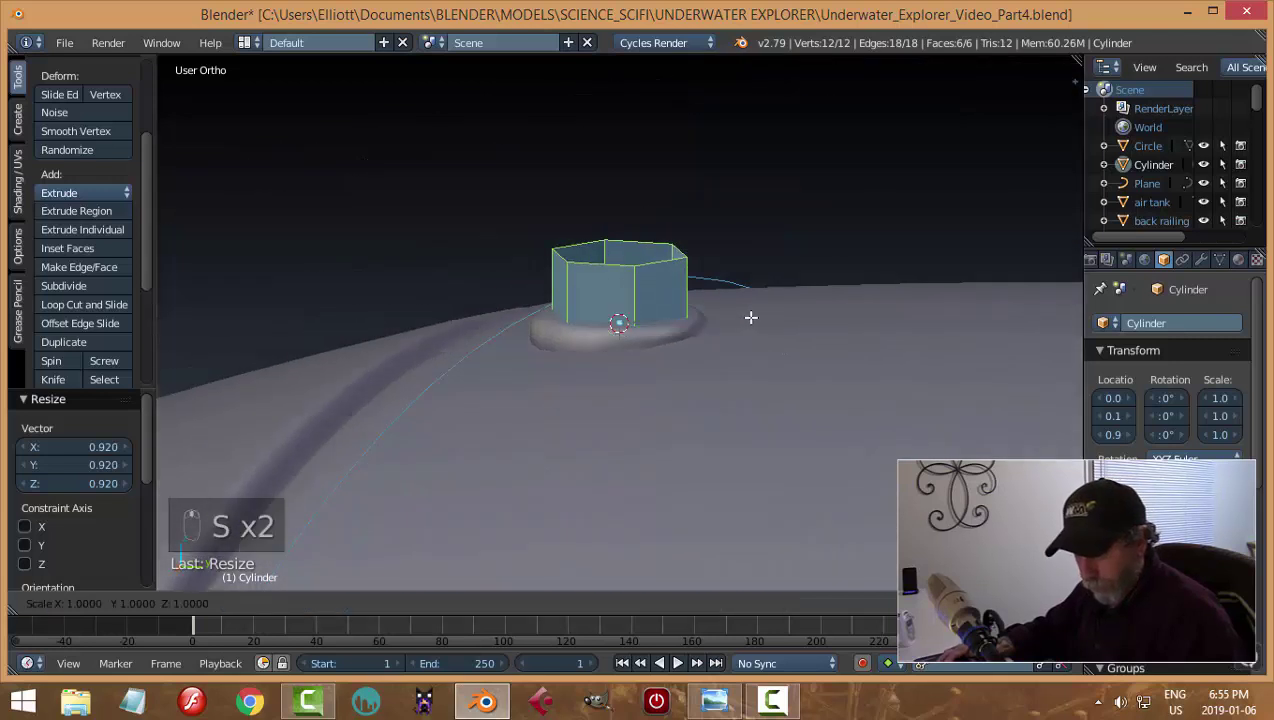
key("z")
left_click(667, 294)
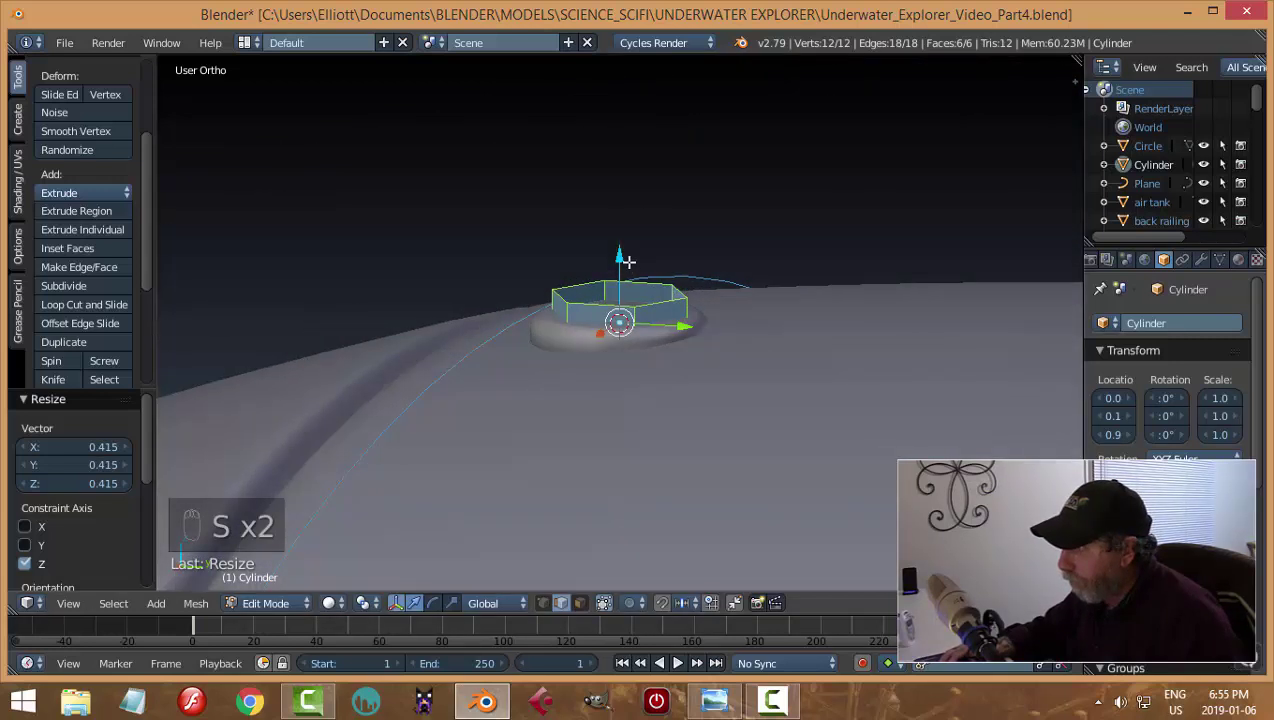
Flatten the hexagonal cylinder along Z to about 0.579 and reposition it vertically so it rests on the washer disc
left_click_drag(627, 261, 638, 194)
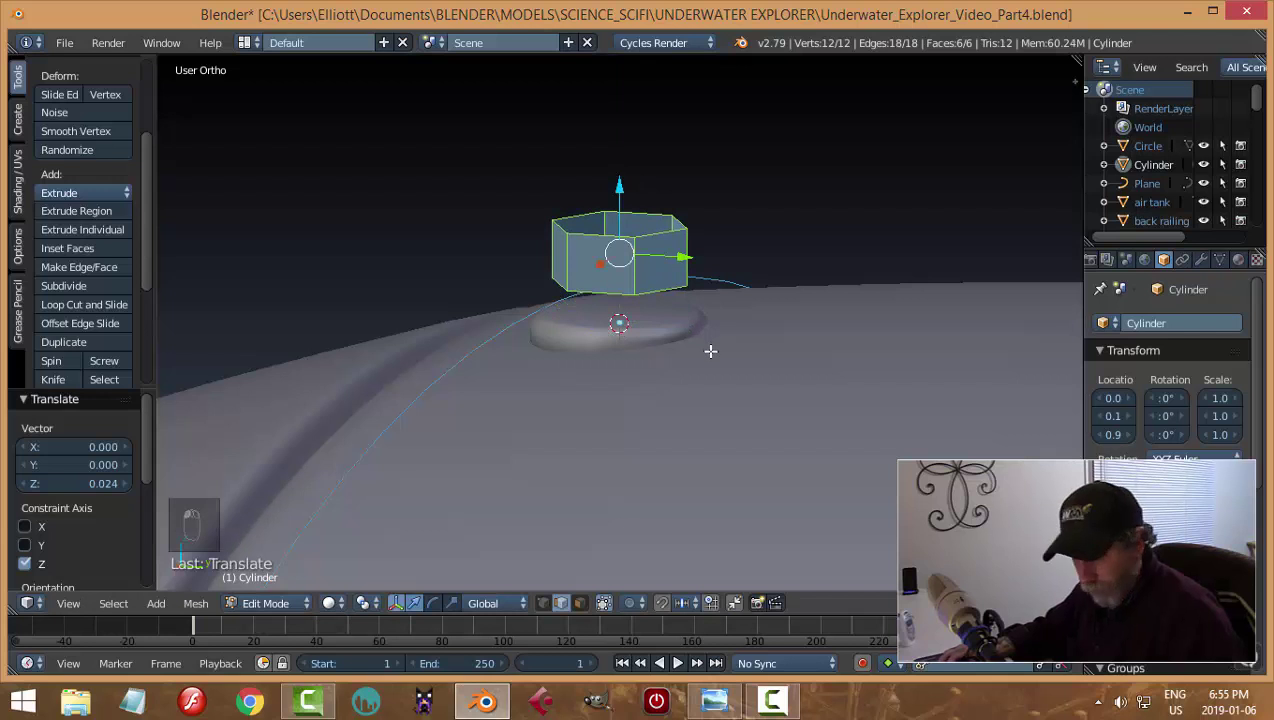
key("s")
left_click(678, 304)
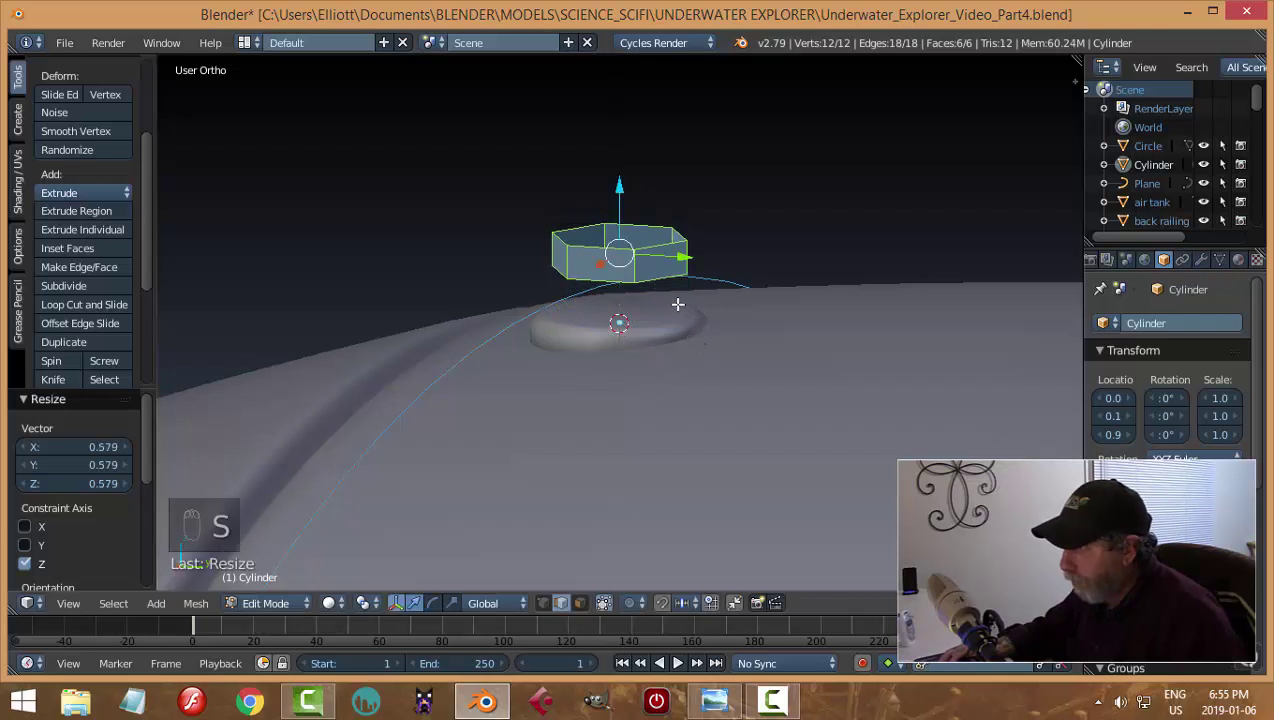
left_click_drag(619, 187, 620, 232)
middle_click_drag(755, 311, 734, 346)
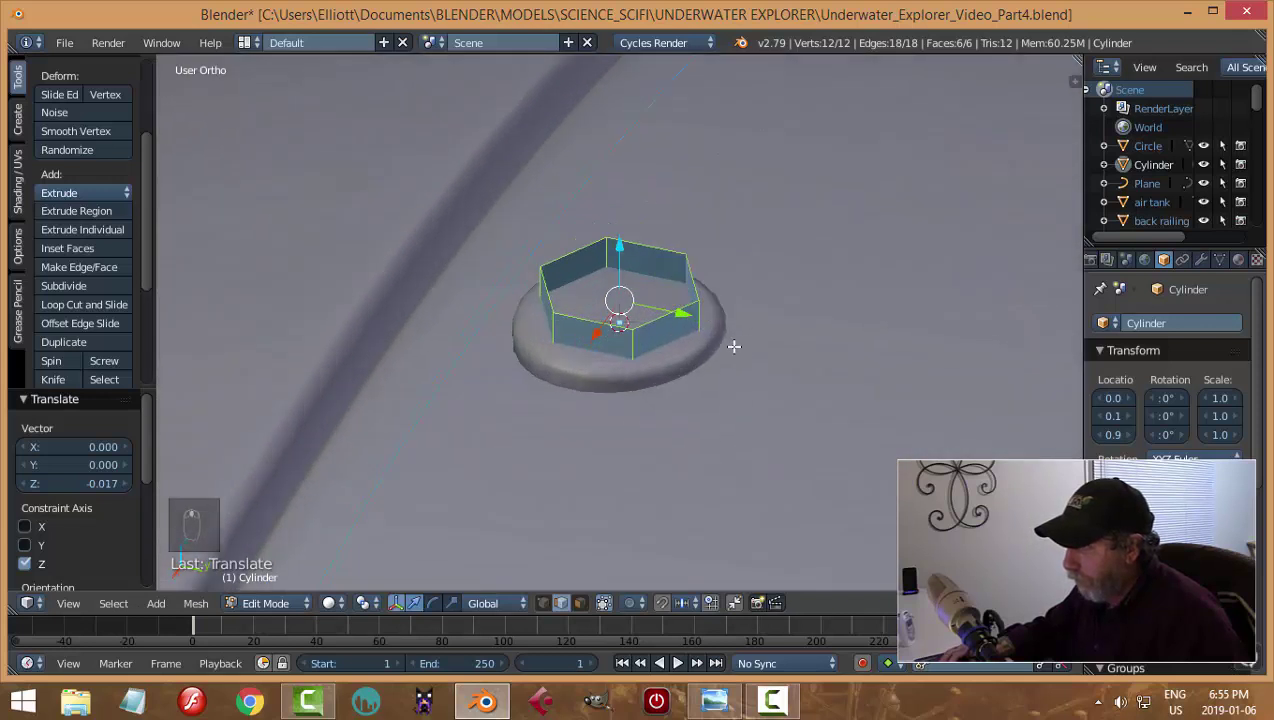
Fill the hexagon's top edge loop with a face and bevel its rim by about 0.0036 with one segment
key("a")
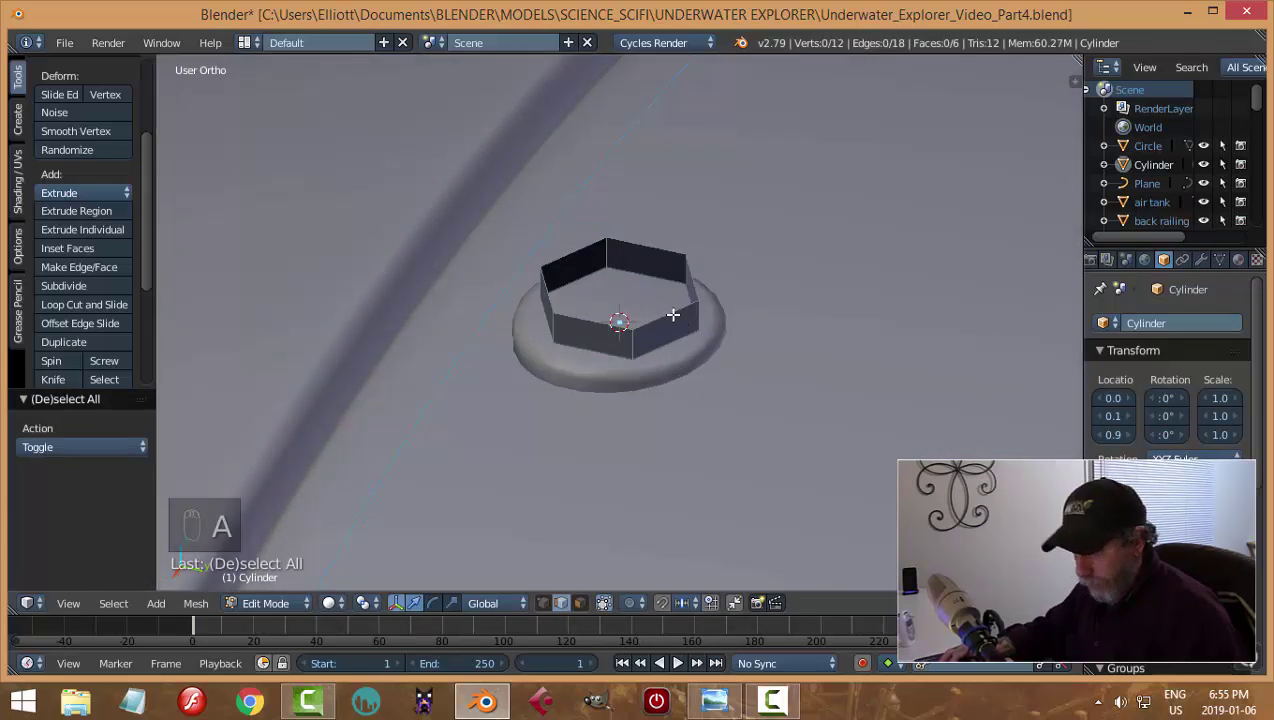
right_click(673, 315, "alt")
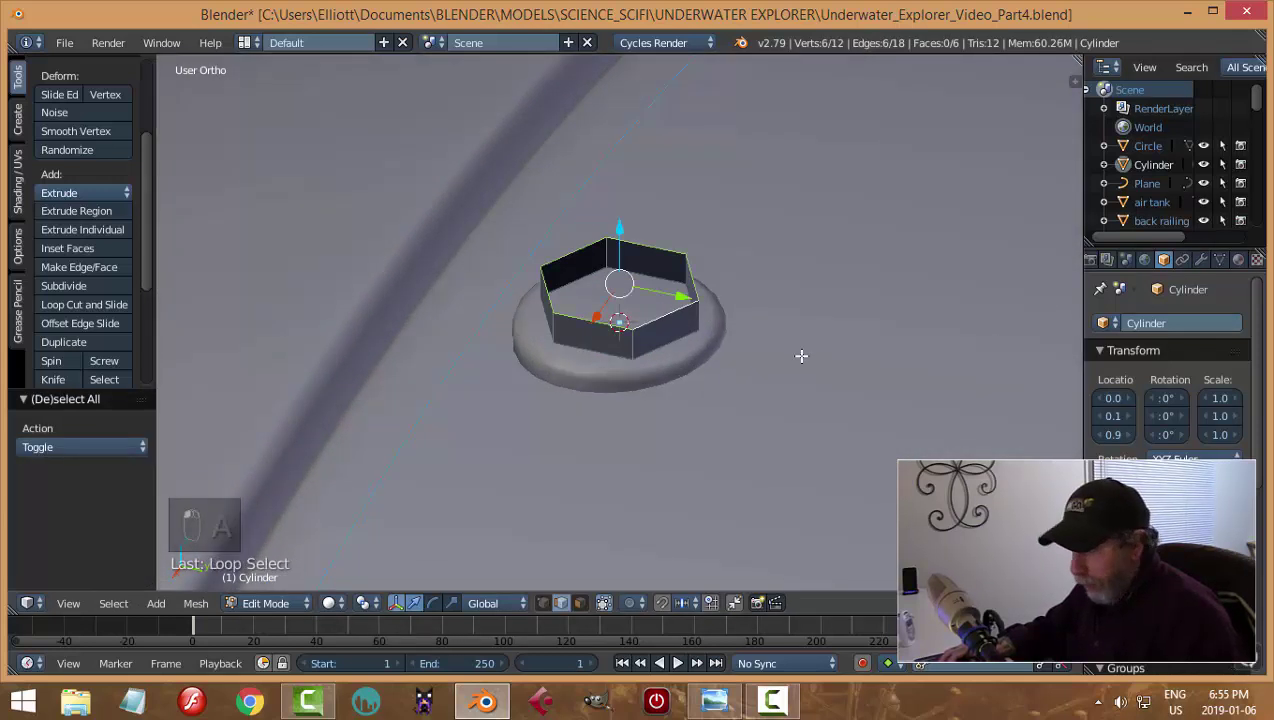
key("f")
key("ctrl+b")
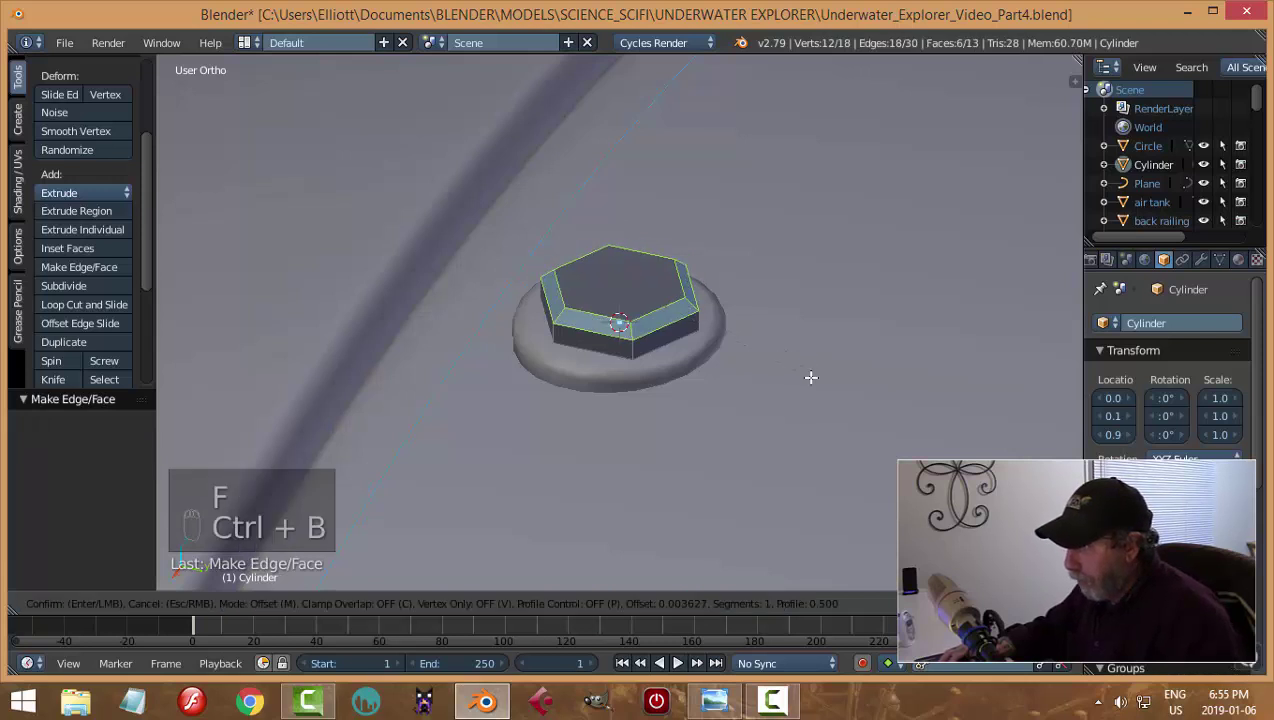
left_click(810, 377)
key("a")
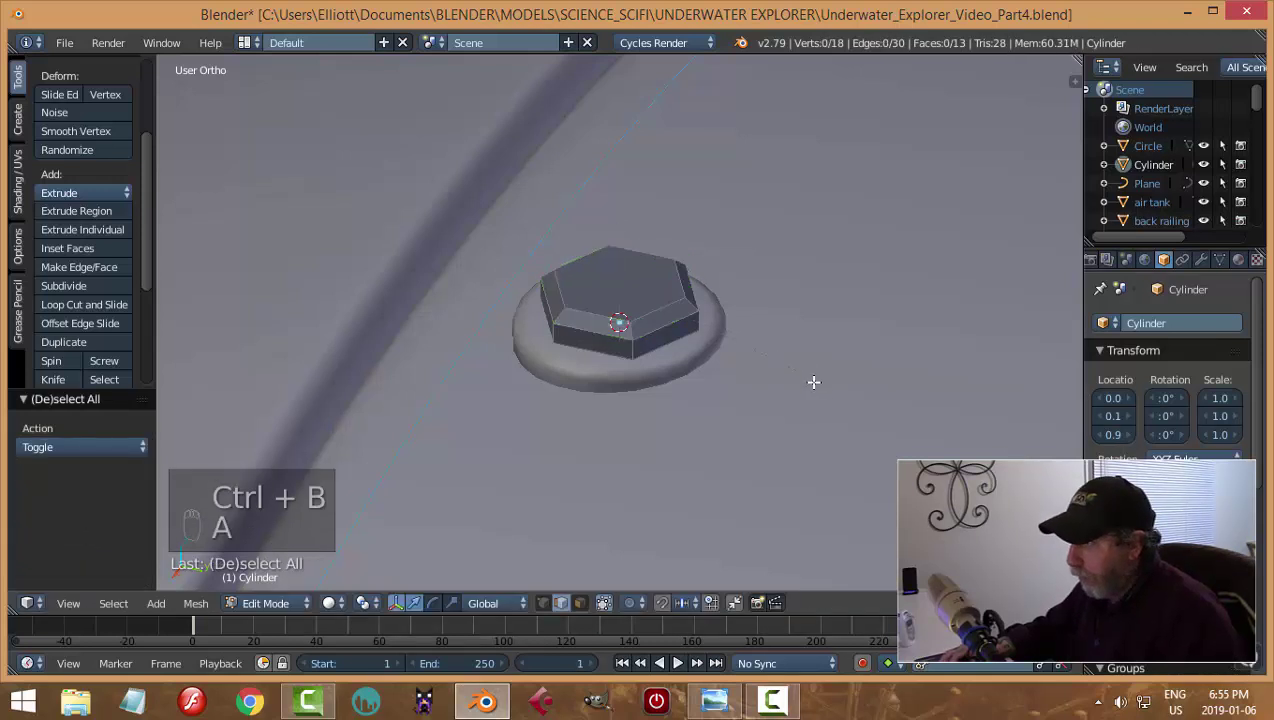
key("Tab")
Join the hex head and the washer disc into one bolt object
scroll(690, 380, "down", 4)
middle_click_drag(789, 381, 786, 412)
key("a")
scroll(781, 375, "down", 4)
scroll(777, 406, "down", 5)
scroll(771, 401, "up", 10)
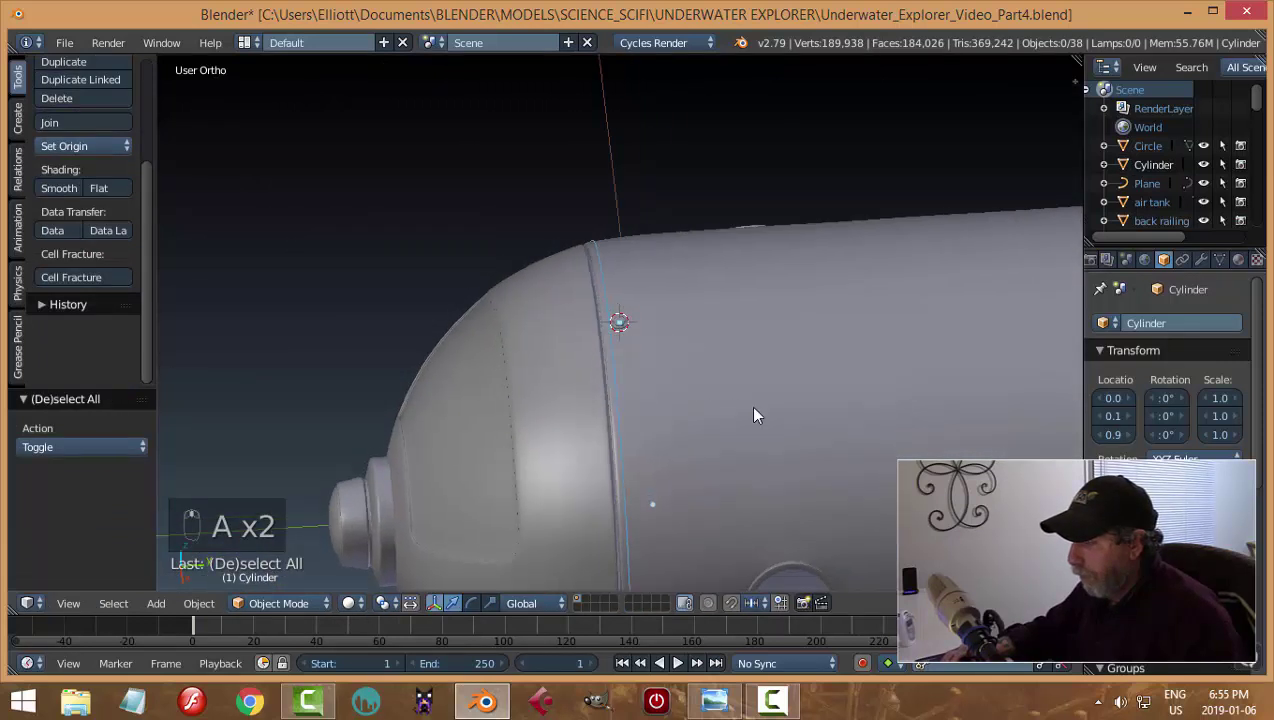
scroll(704, 385, "up", 6)
middle_click_drag(744, 408, 742, 382)
right_click(628, 366)
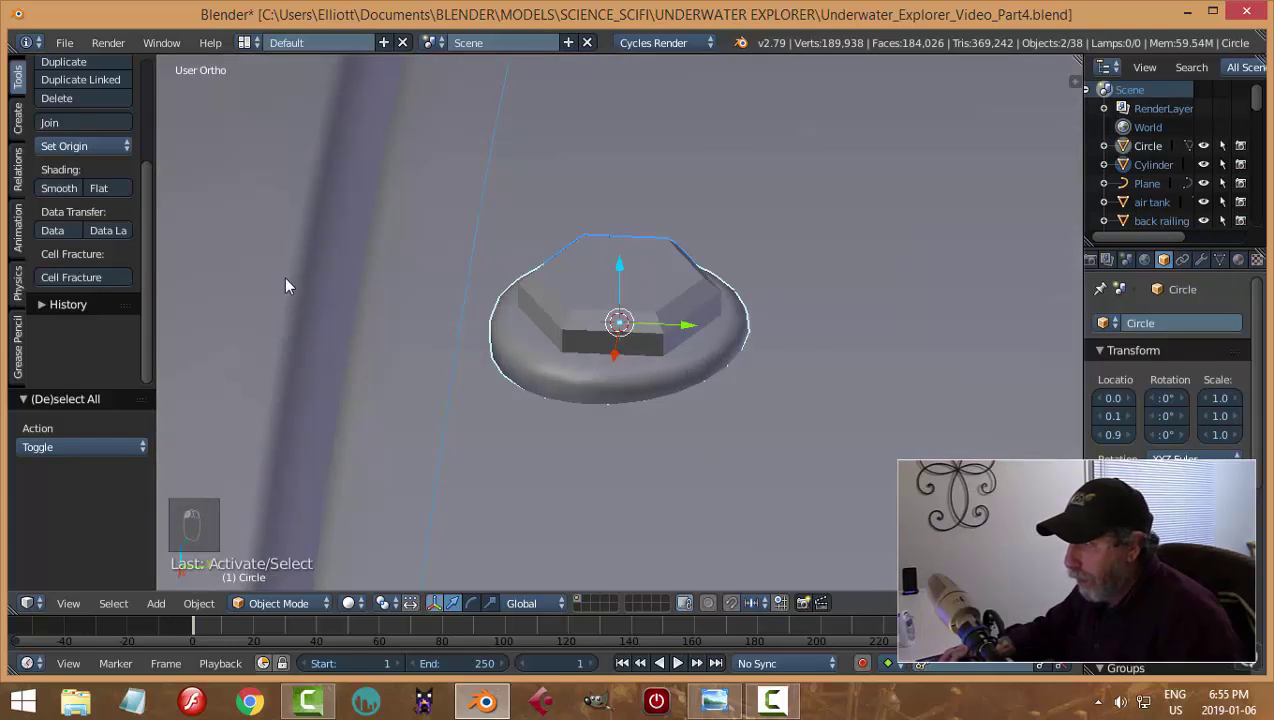
key("ctrl+j")
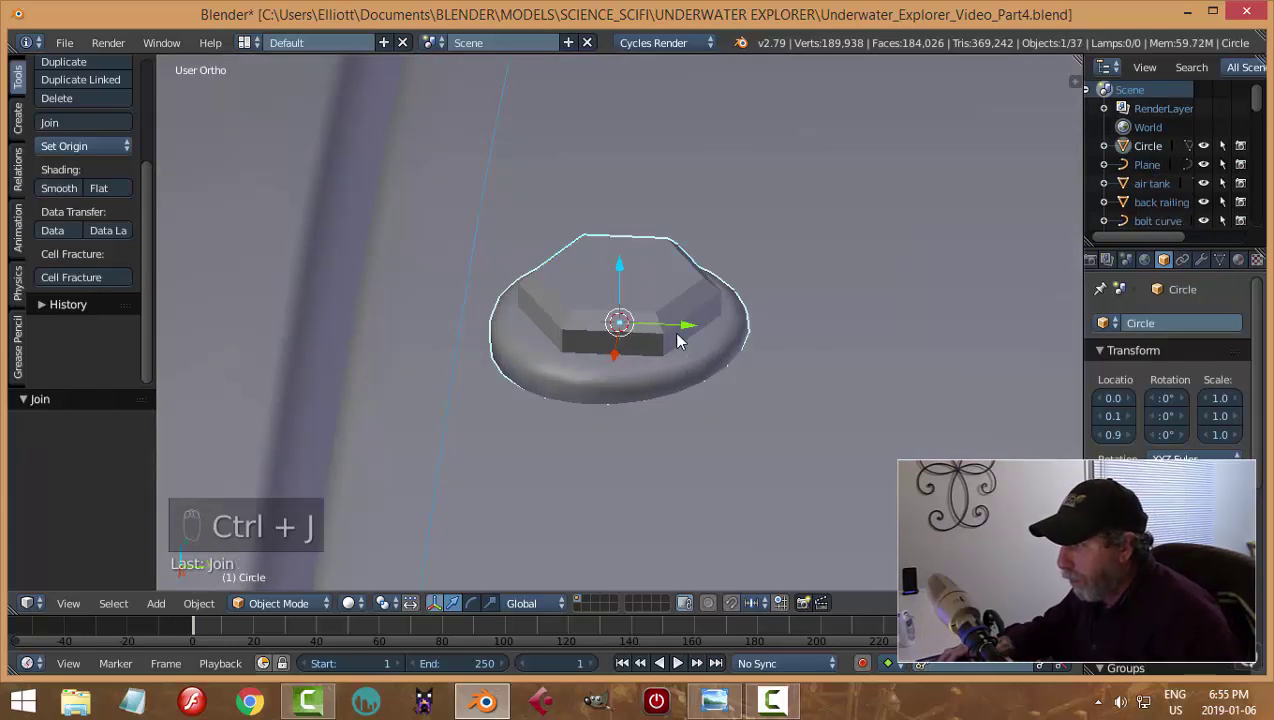
left_click_drag(609, 266, 620, 227)
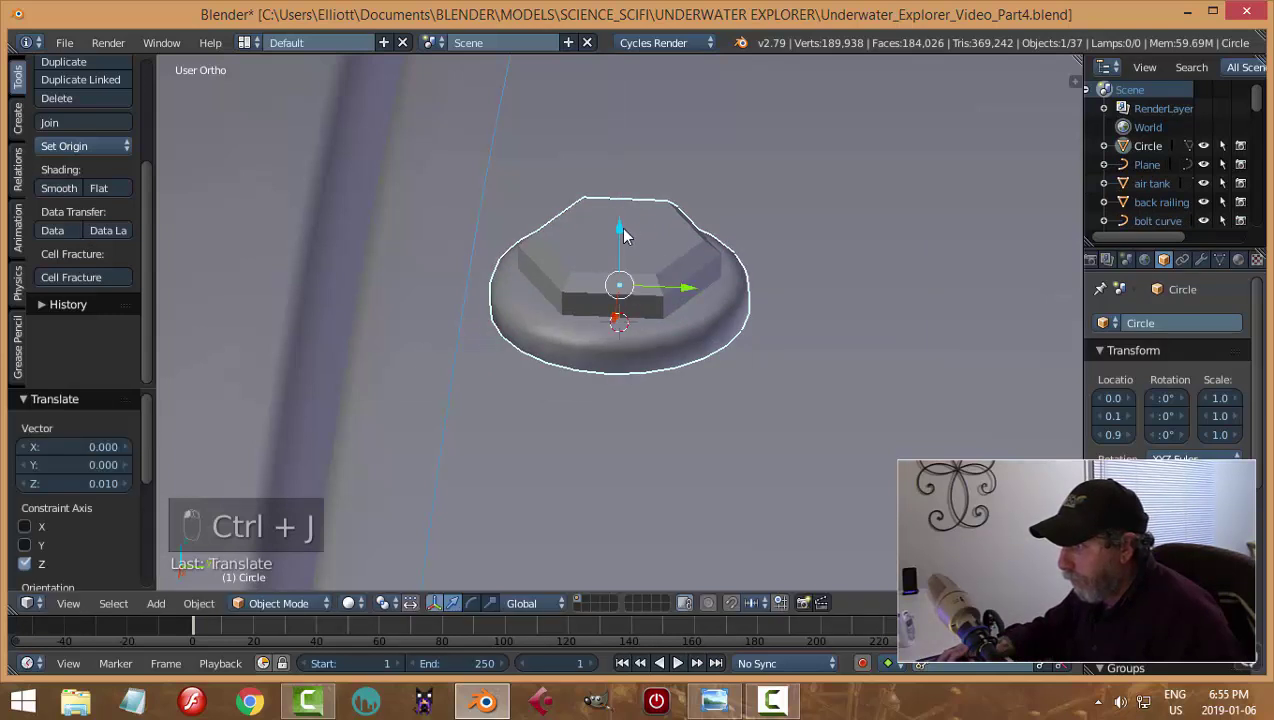
key("ctrl+z")
In the right side view, move the bolt about -0.027 along Y and rotate it about 4.92° to match the hull's slope
scroll(703, 300, "down", 4)
middle_click_drag(705, 312, 712, 267)
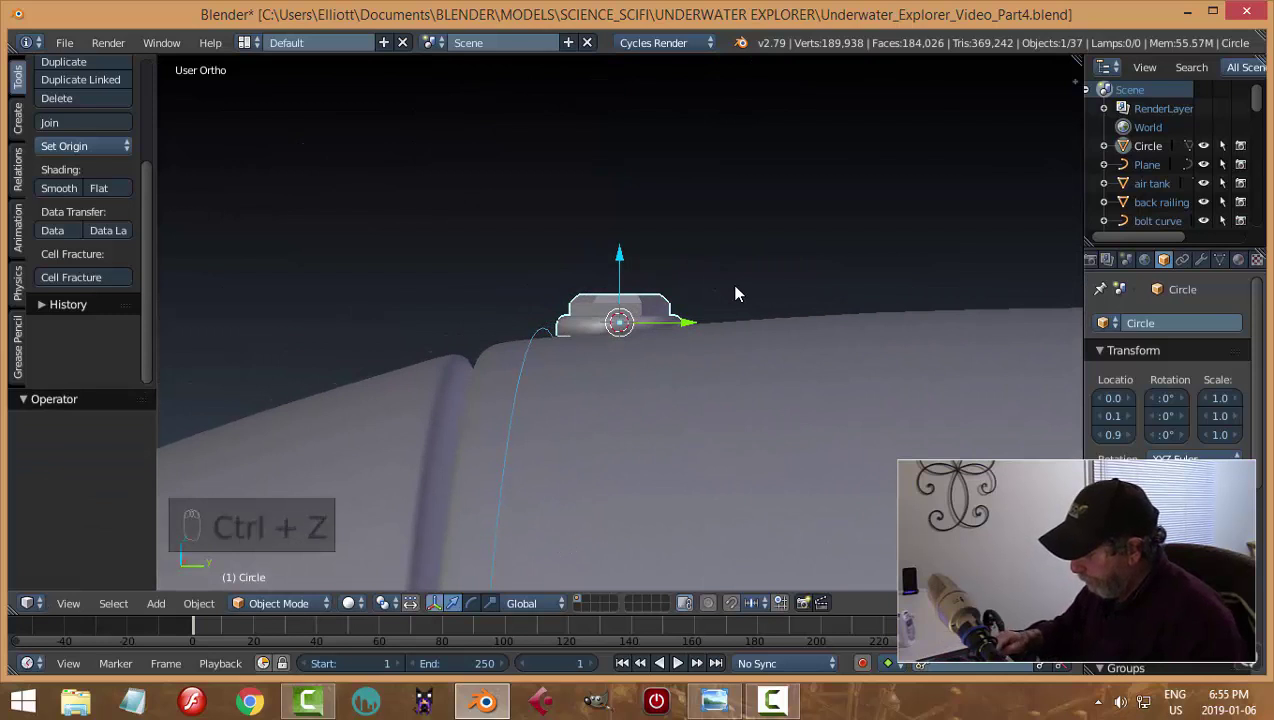
key("KP_3")
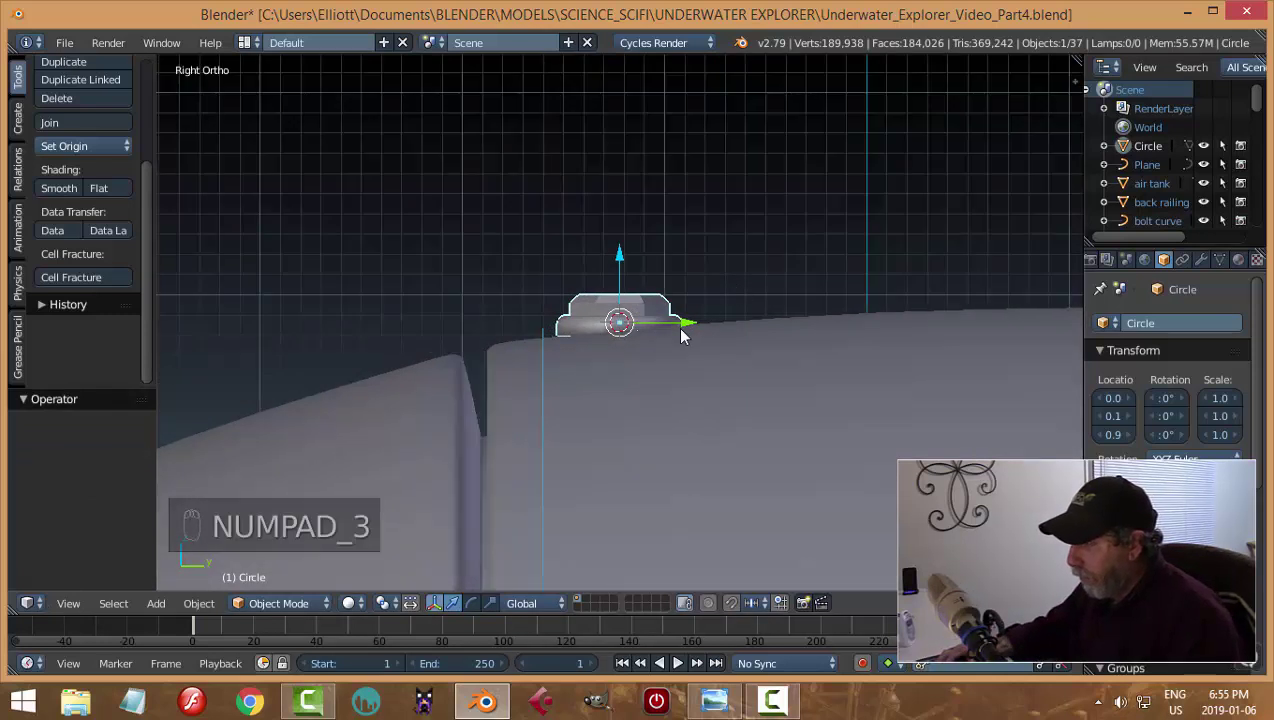
left_click_drag(680, 320, 638, 328)
key("r")
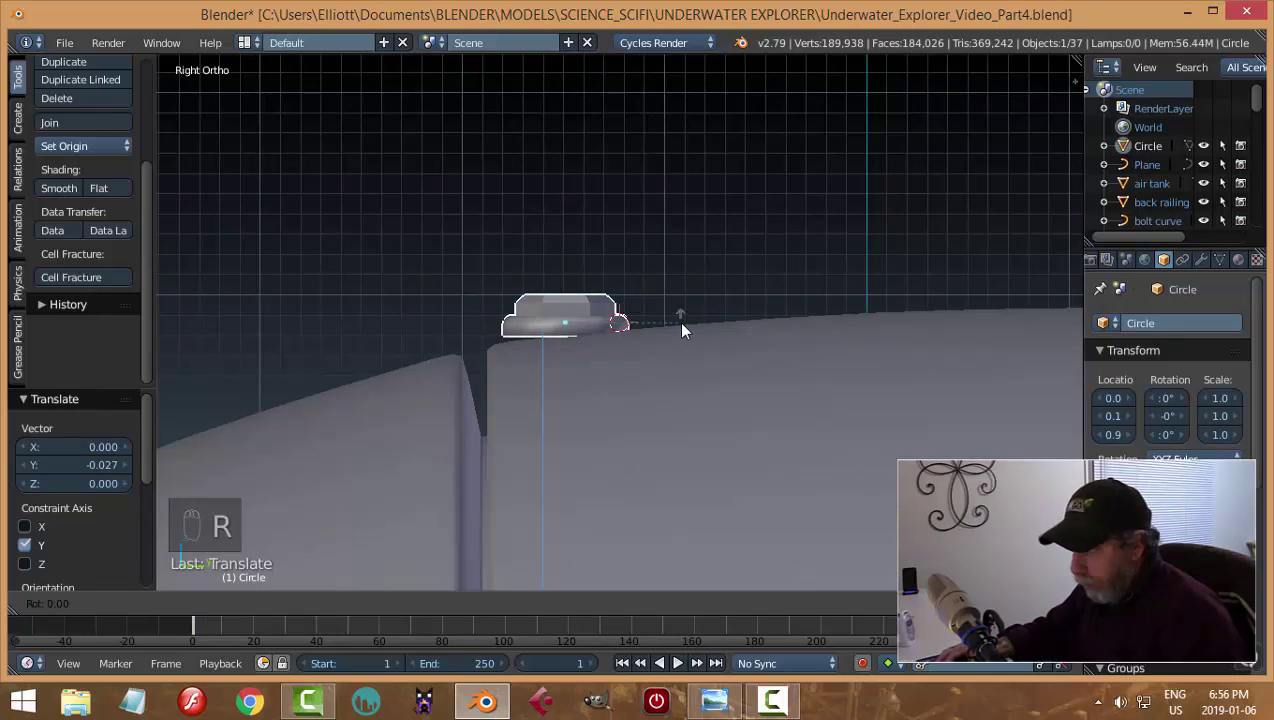
left_click(676, 322)
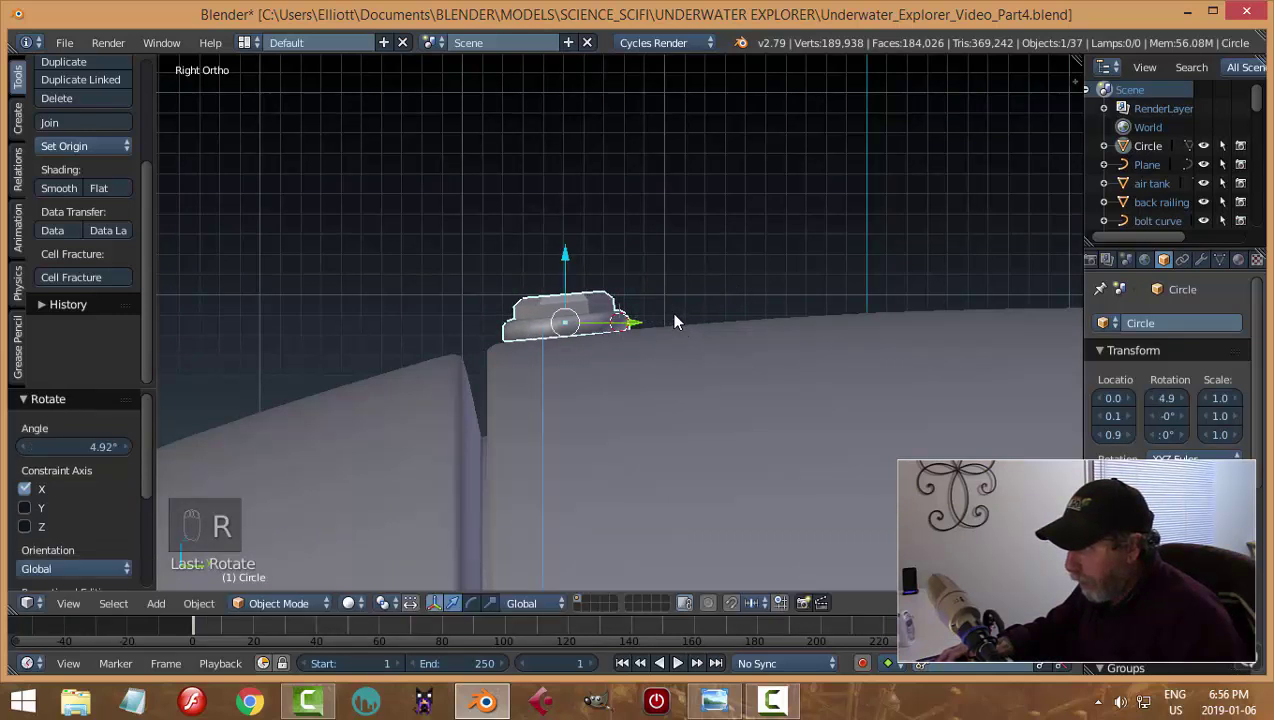
Lower the bolt onto the hull surface and scale it down to about 0.8
left_click_drag(564, 255, 566, 273)
key("s")
left_click(712, 319)
key("a")
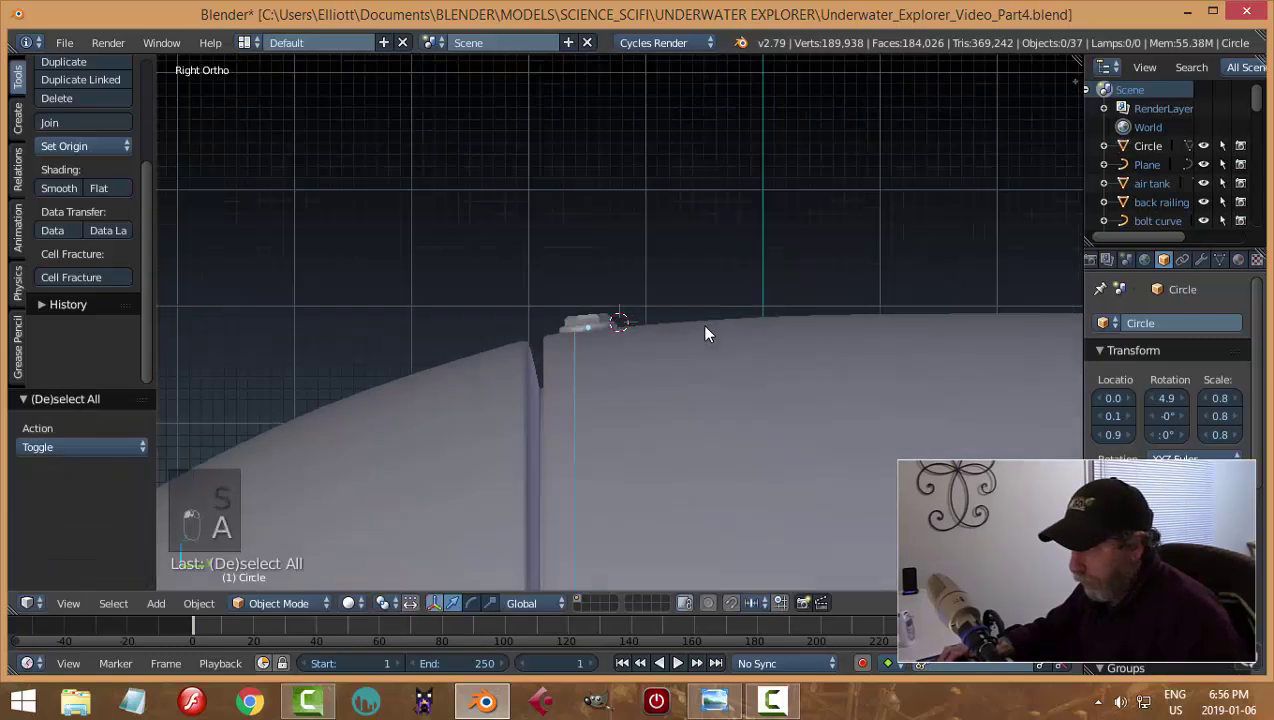
Snap the 3D cursor to the bolt curve around the dome seam
middle_click_drag(705, 333, 731, 340)
right_click(757, 315)
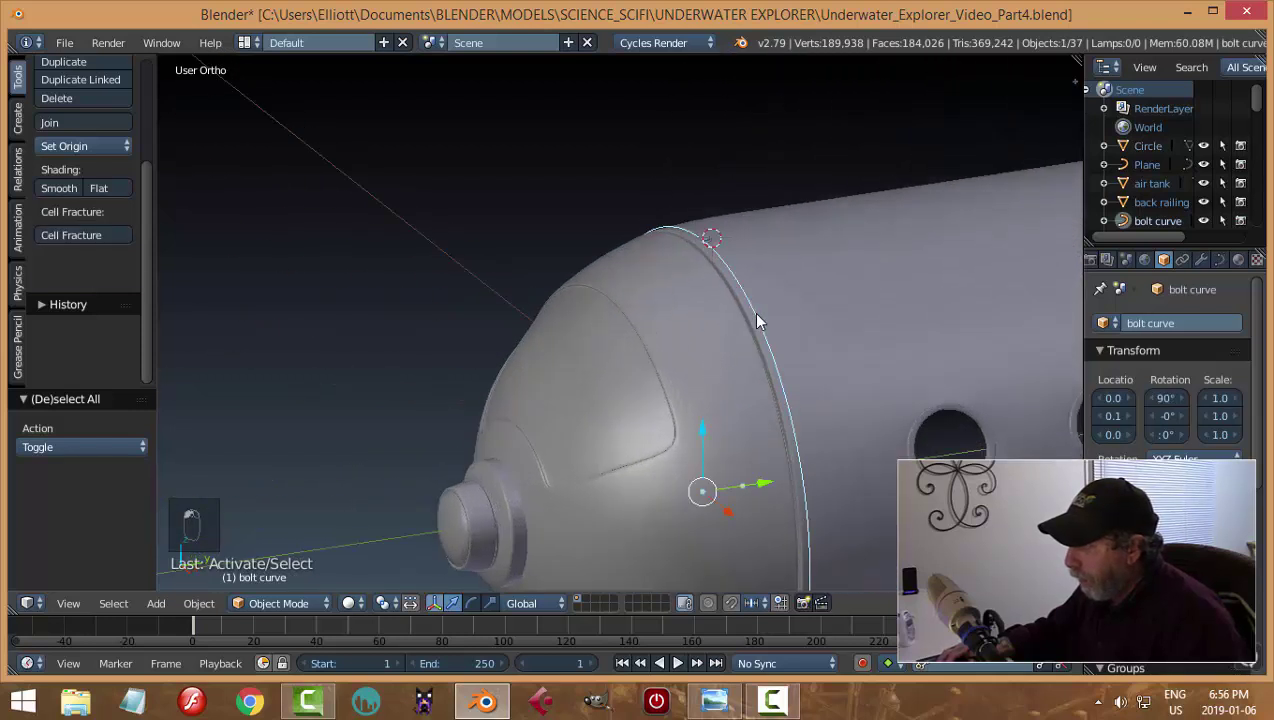
key("shift+s")
left_click(728, 390)
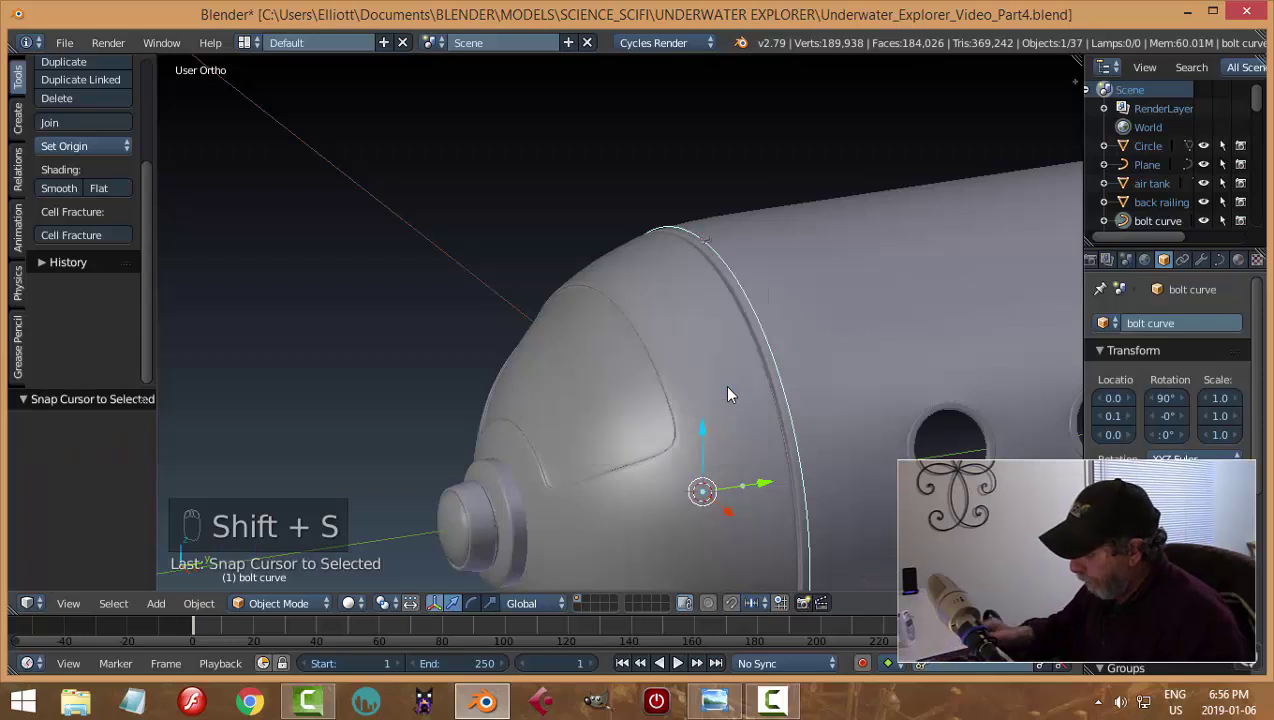
Set the bolt's origin to the 3D cursor
key("KP_1")
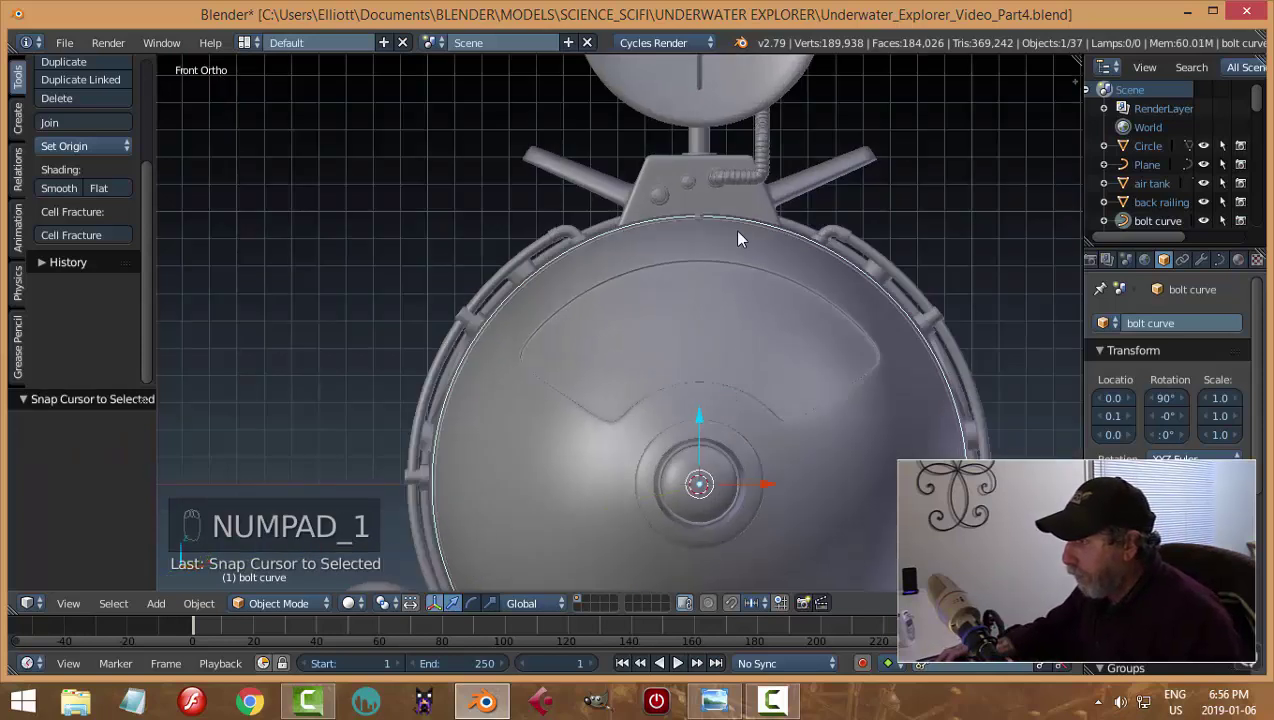
scroll(726, 259, "up", 3)
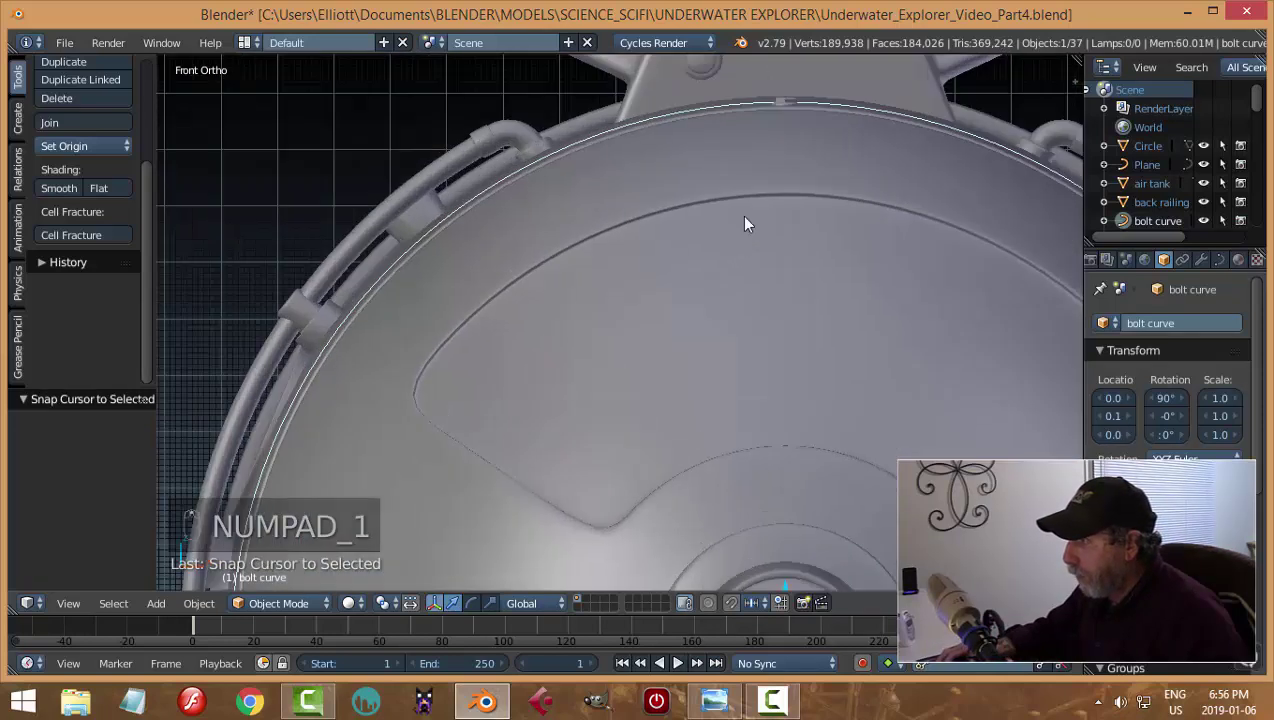
right_click(783, 102)
key("Tab")
left_click(929, 310)
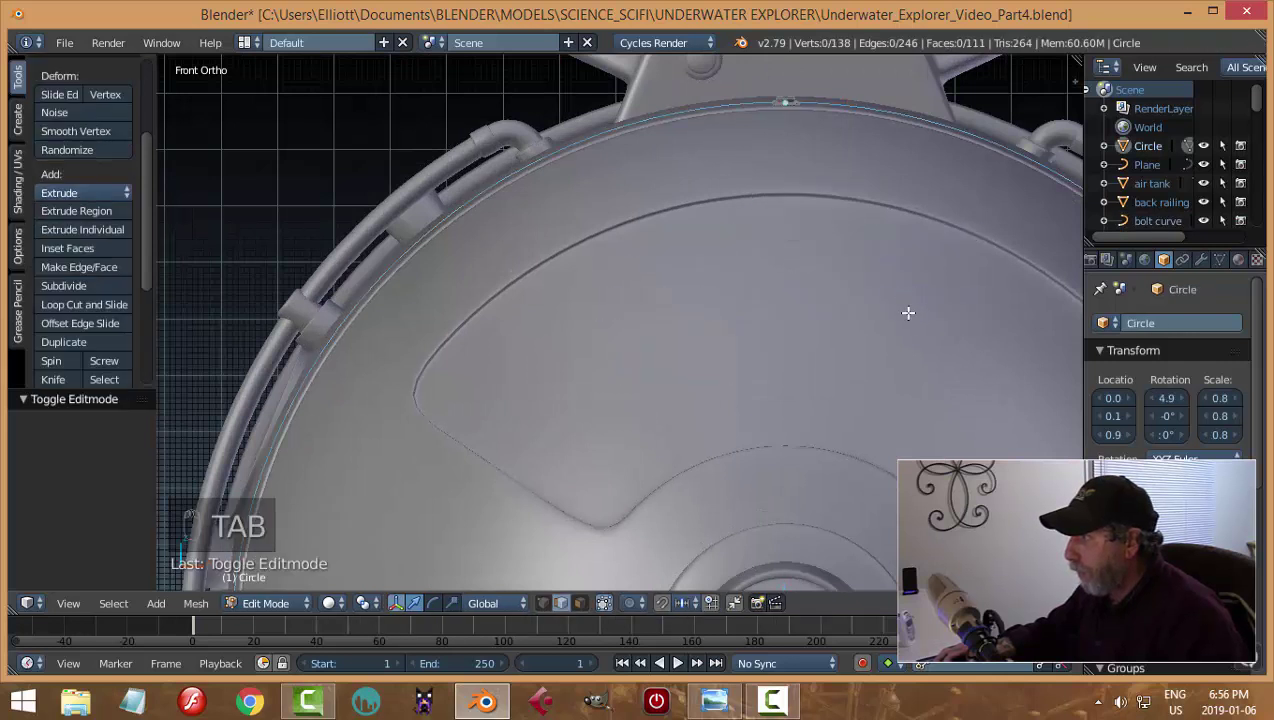
key("Tab")
left_click(677, 318)
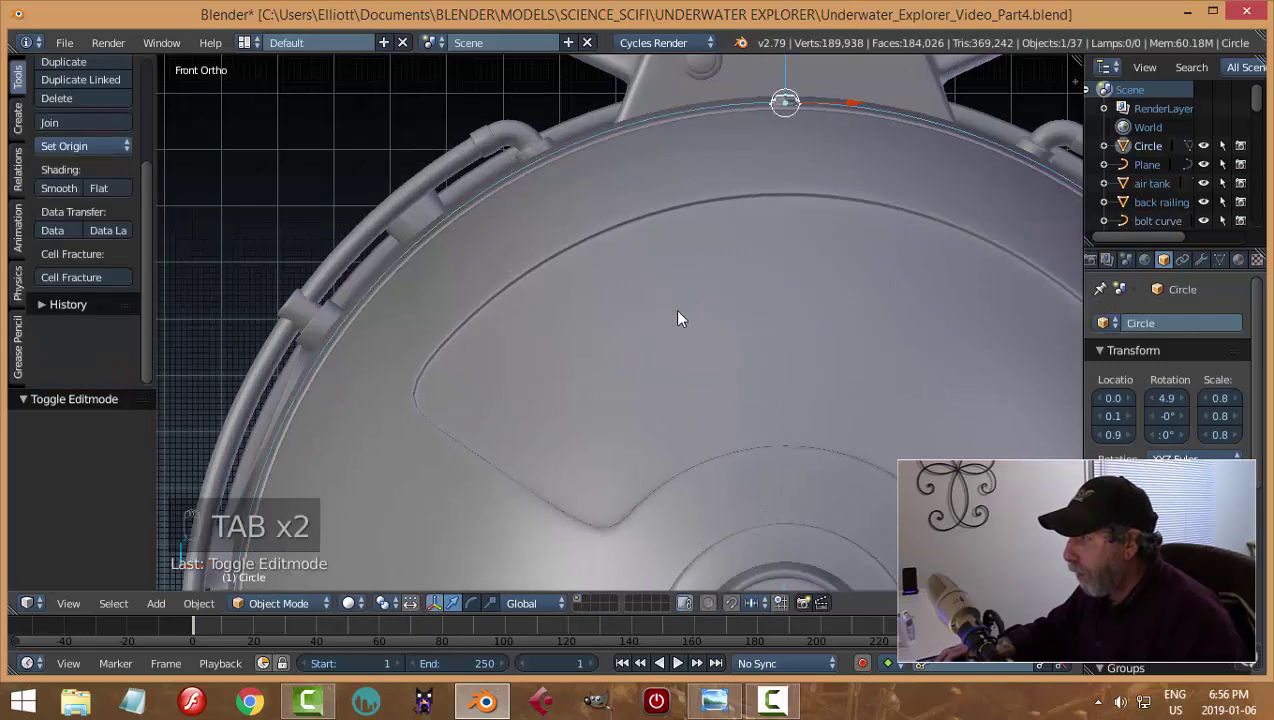
left_click(85, 146)
left_click(133, 209)
Try to spin the whole bolt mesh 360° around the 3D cursor in 9 steps from the front view
key("Tab")
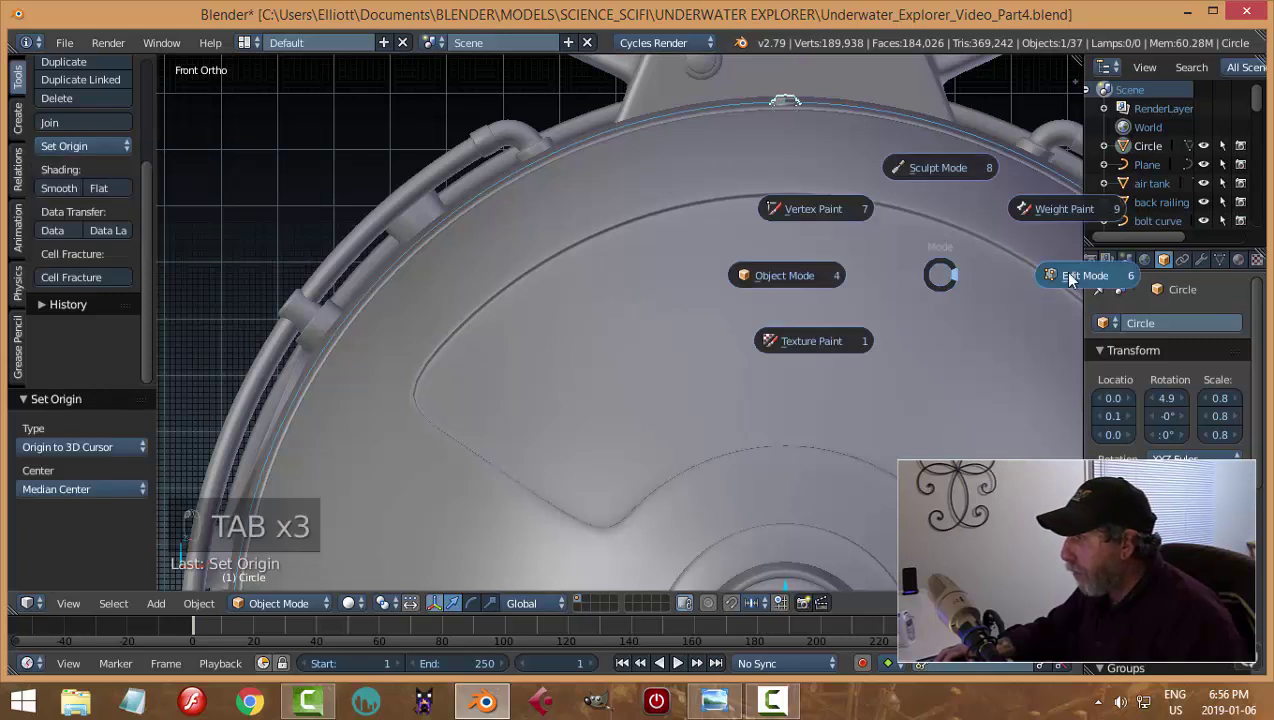
left_click(1078, 276)
key("a")
scroll(829, 316, "down", 5)
middle_click_drag(864, 343, 805, 254, "shift")
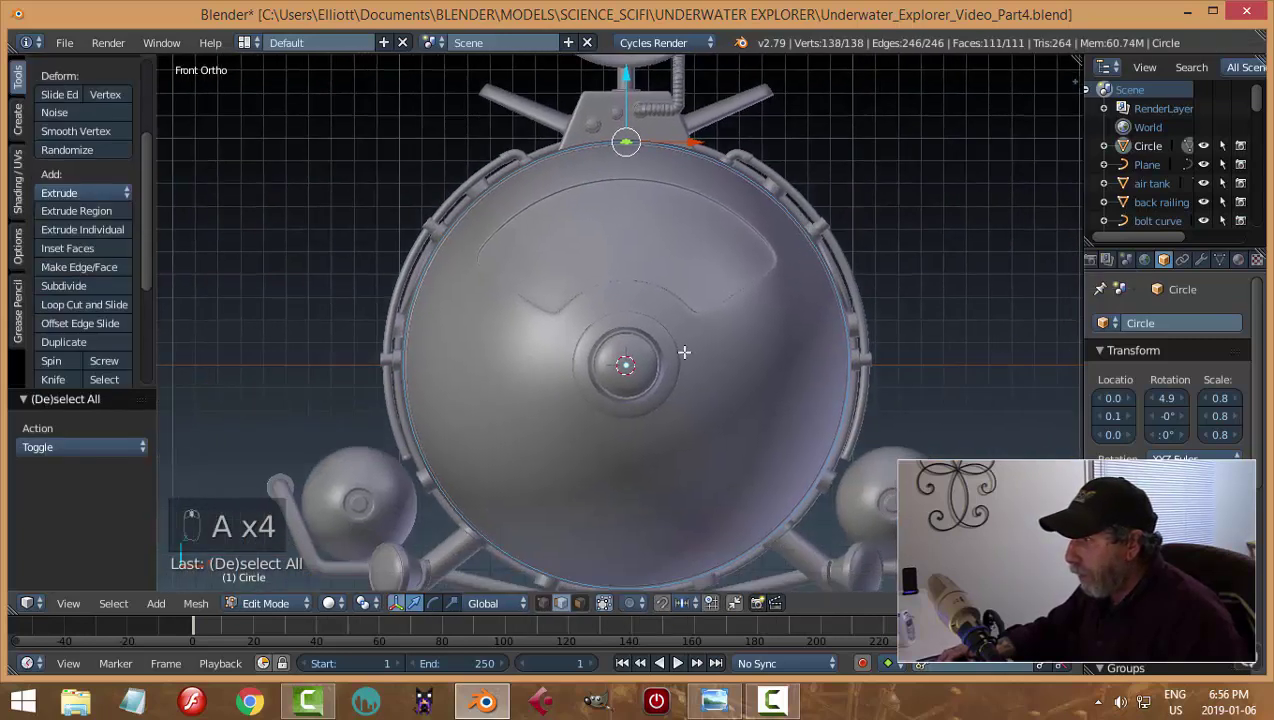
left_click(71, 362)
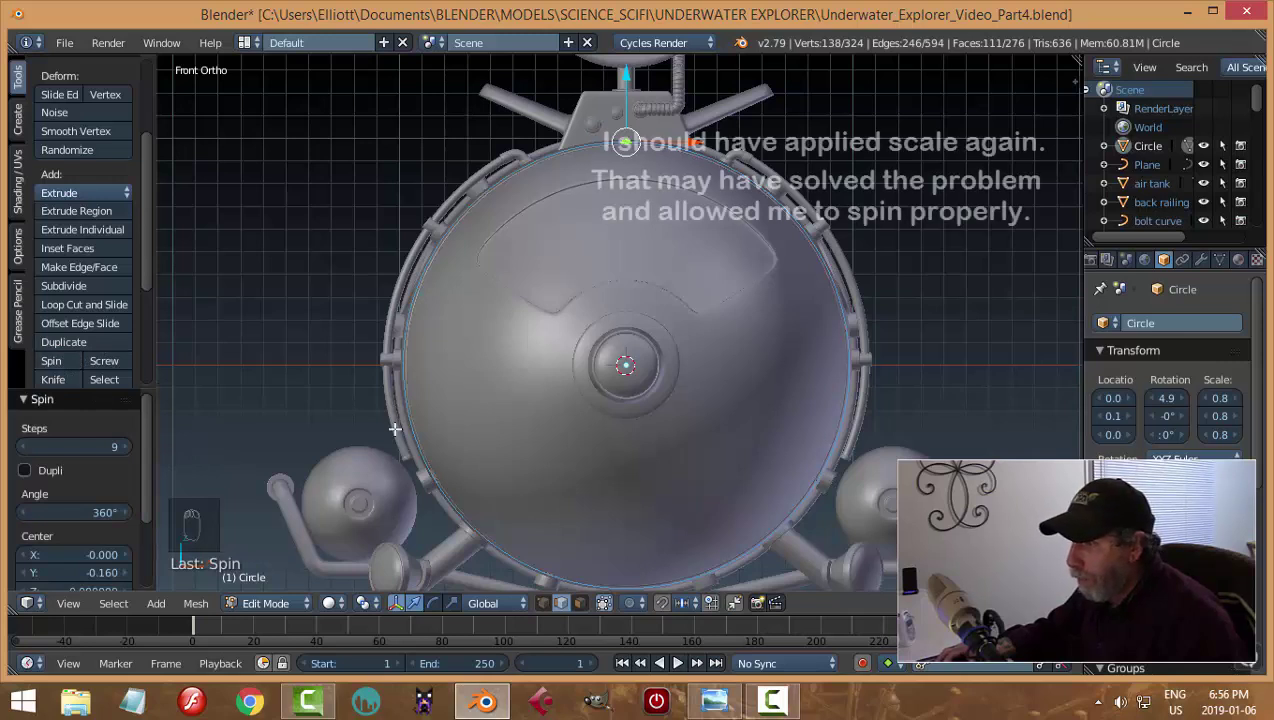
Examine the shape and placement of the spun bolts on both sides of the dome seam
middle_click_drag(838, 348, 698, 368)
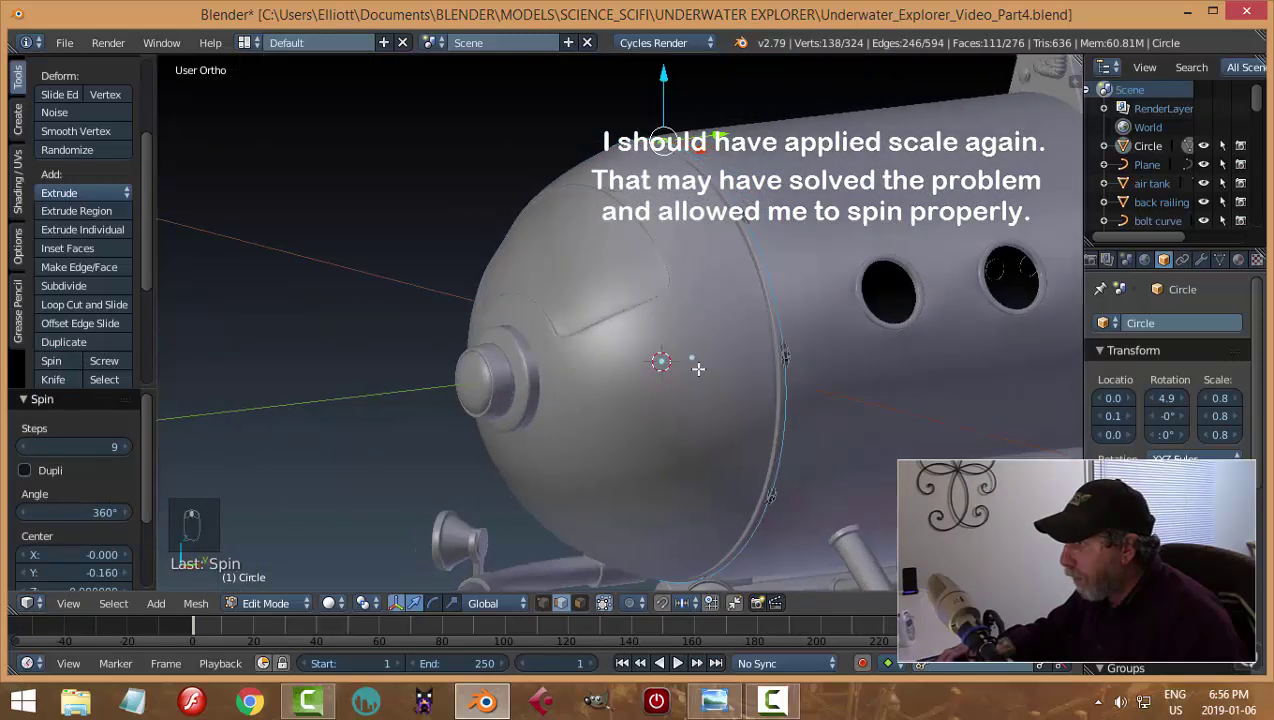
scroll(698, 368, "up", 6)
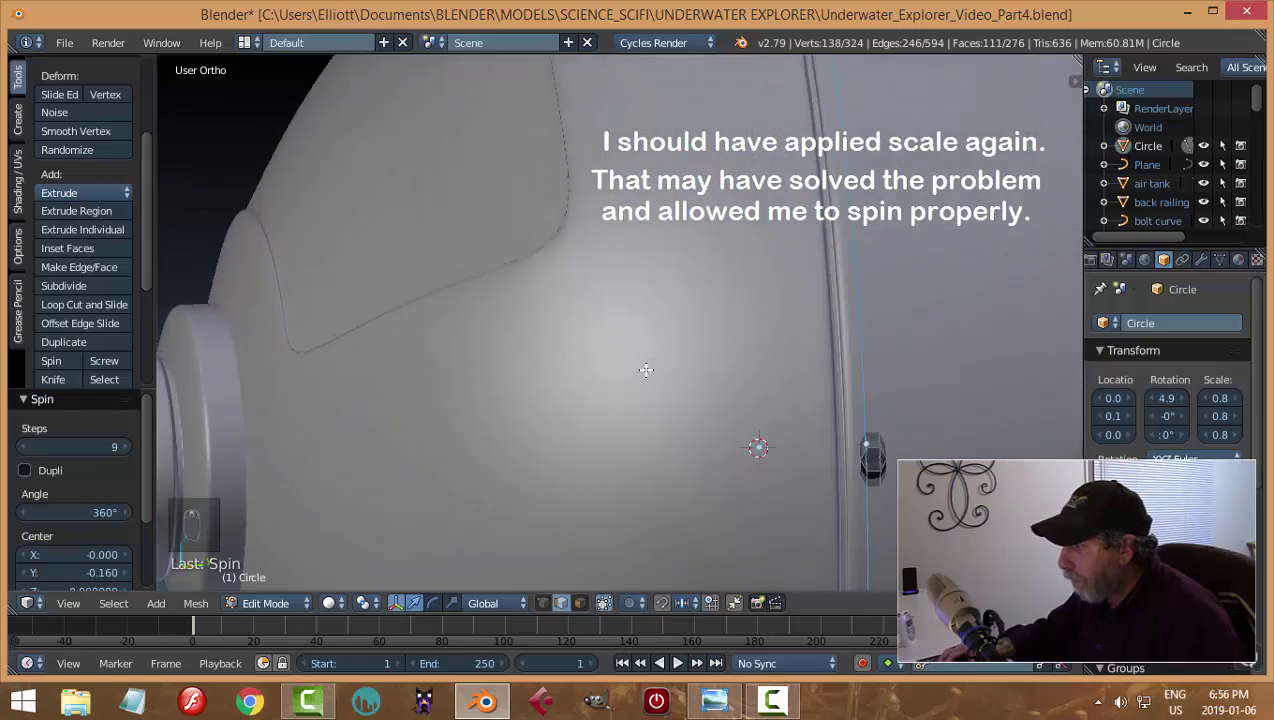
scroll(645, 370, "down", 5)
middle_click_drag(734, 373, 947, 347)
scroll(574, 358, "up", 5)
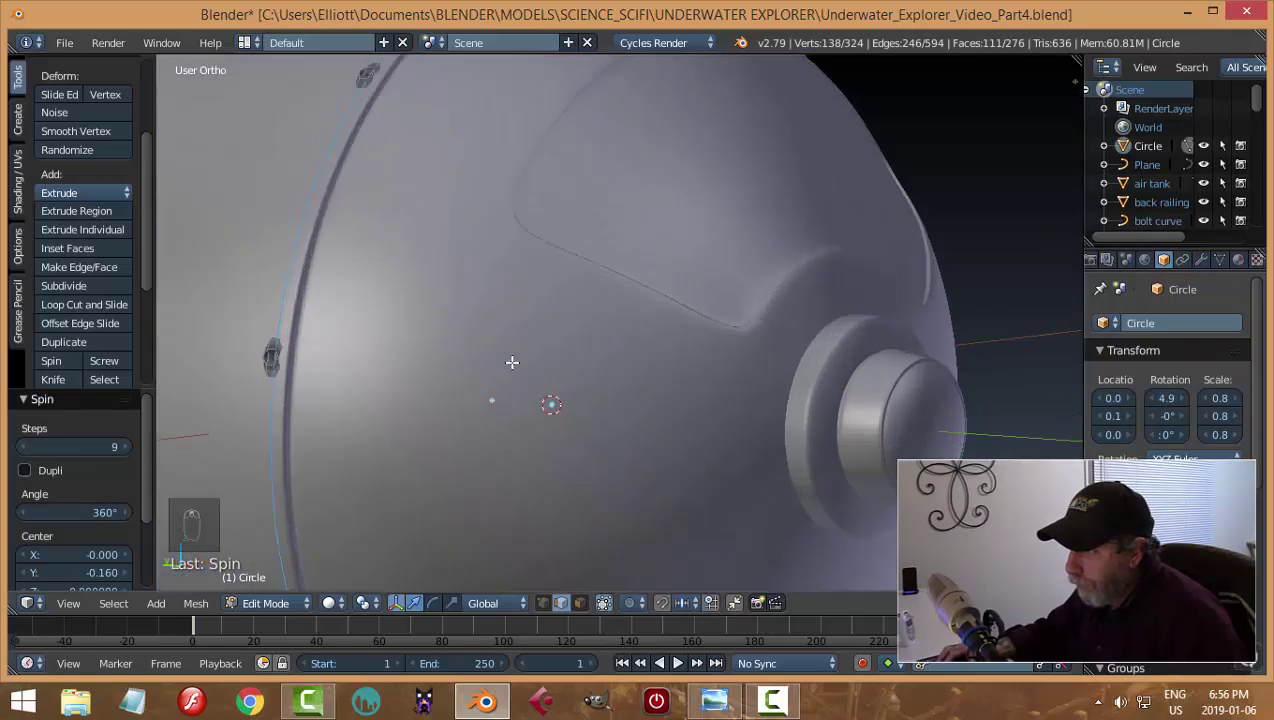
middle_click_drag(517, 360, 523, 358)
scroll(503, 363, "up", 3)
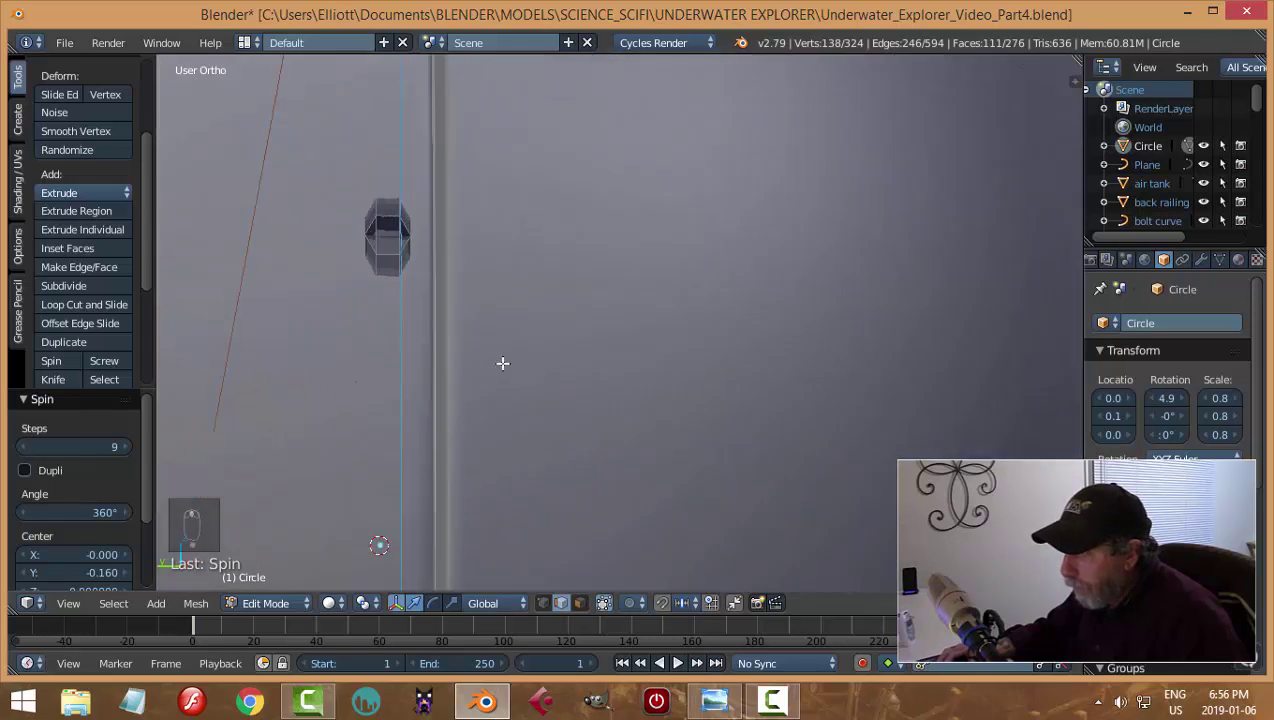
scroll(502, 363, "up", 2)
scroll(502, 363, "down", 4)
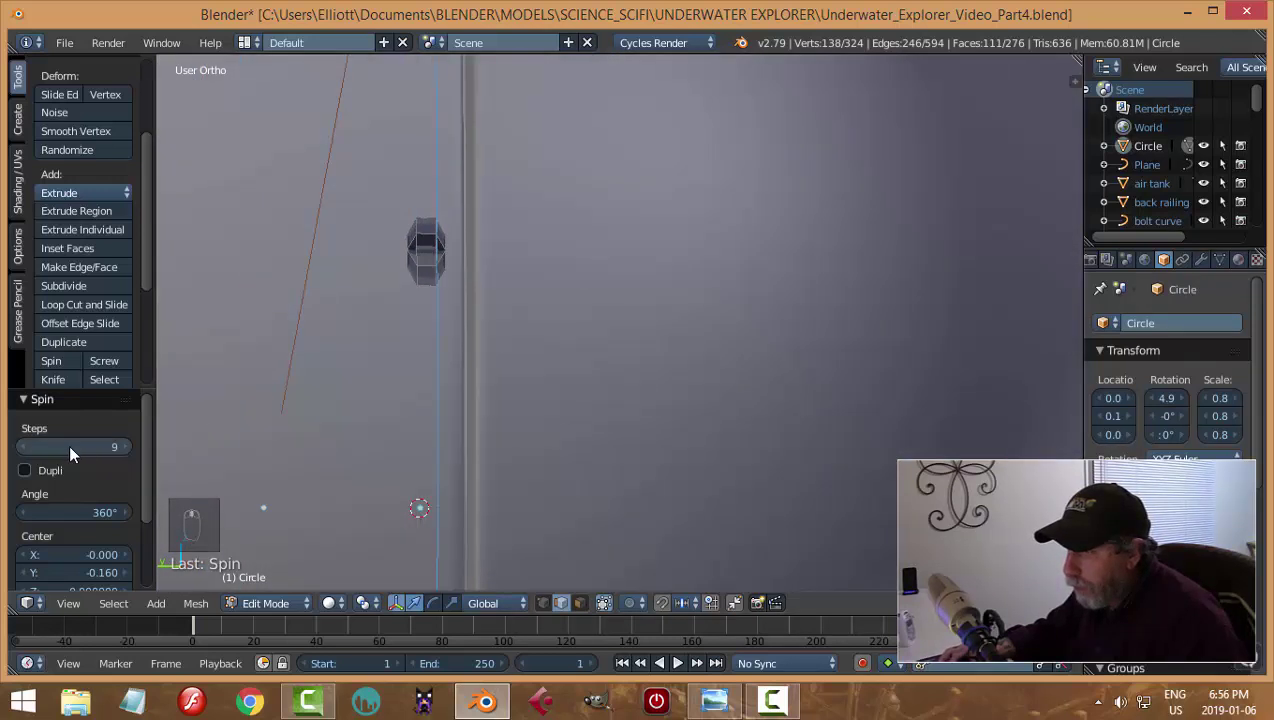
Try the spin with 19 steps, then undo the spin and return to Object Mode
left_click_drag(70, 448, 120, 448)
scroll(552, 390, "down", 8)
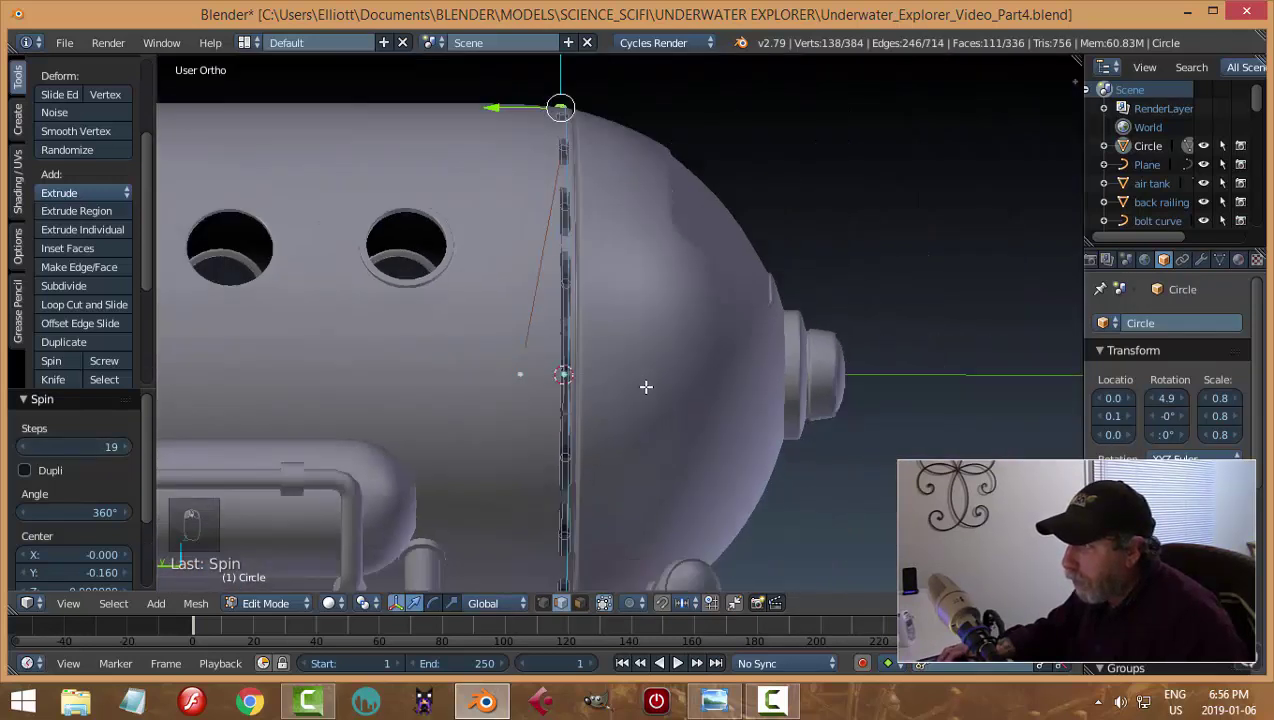
middle_click_drag(668, 382, 393, 422)
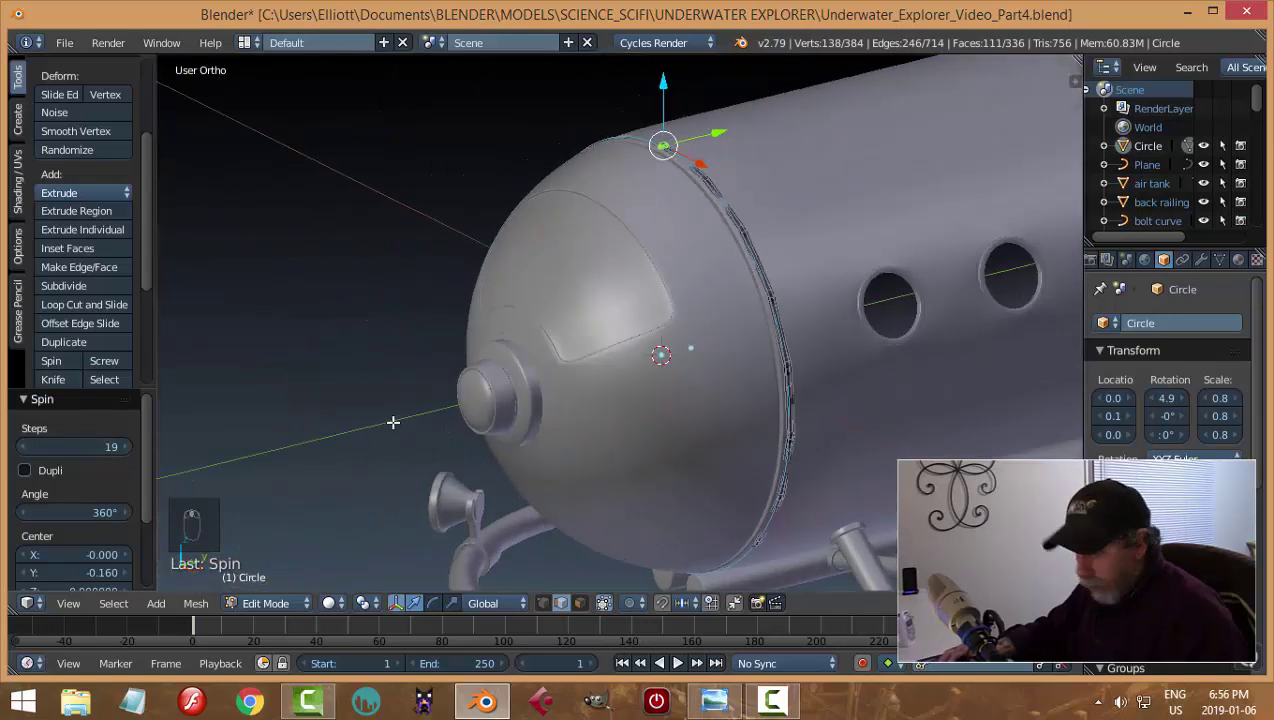
key("ctrl+z")
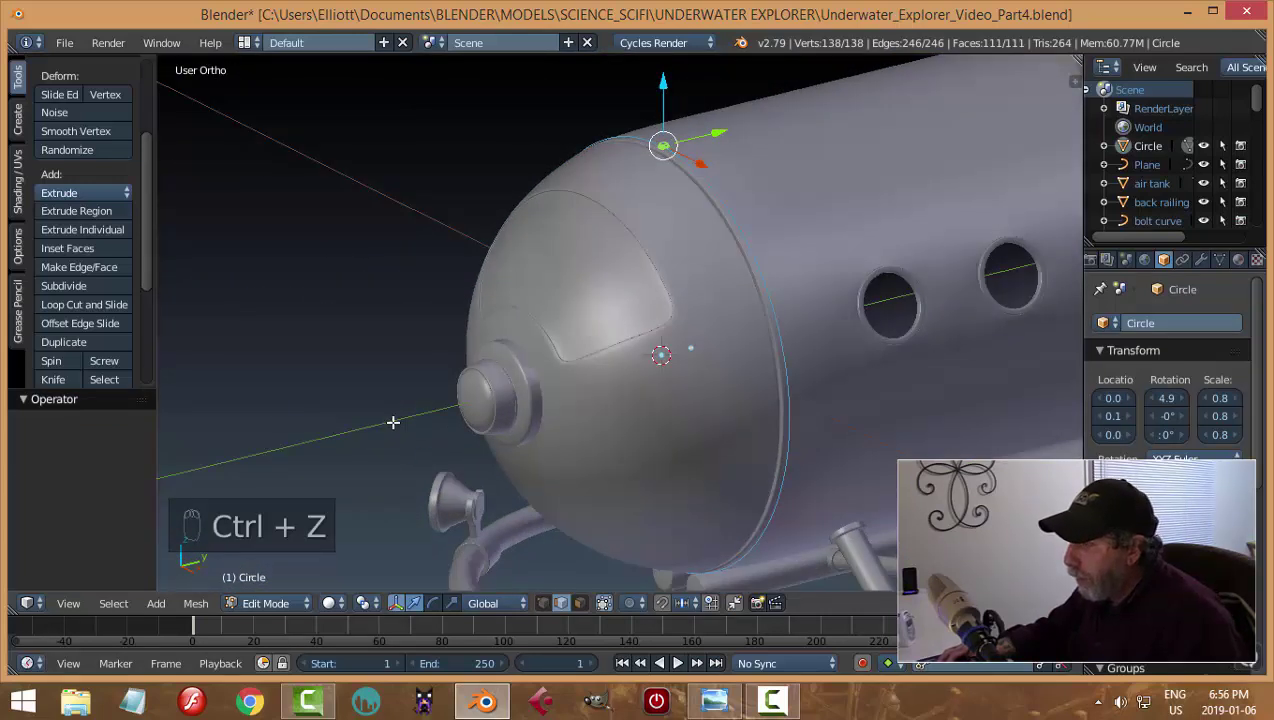
key("Tab")
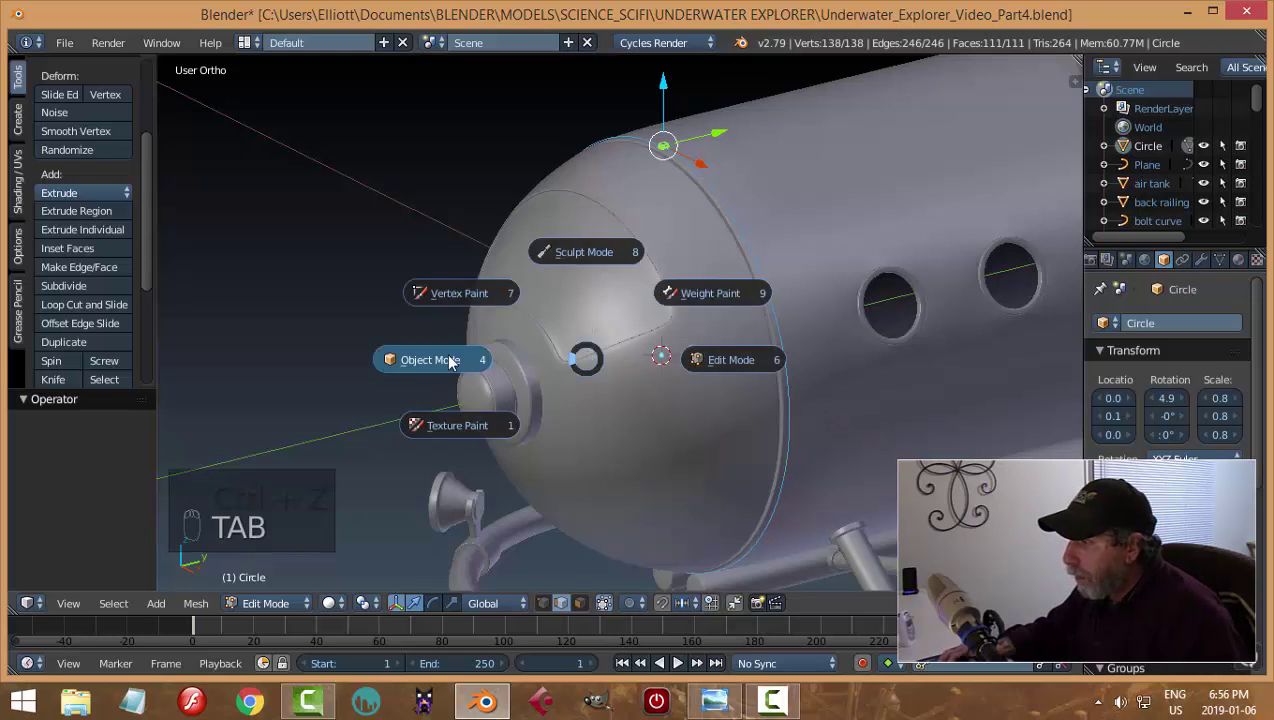
left_click(427, 358)
scroll(660, 301, "up", 5)
middle_click_drag(708, 446, 740, 381)
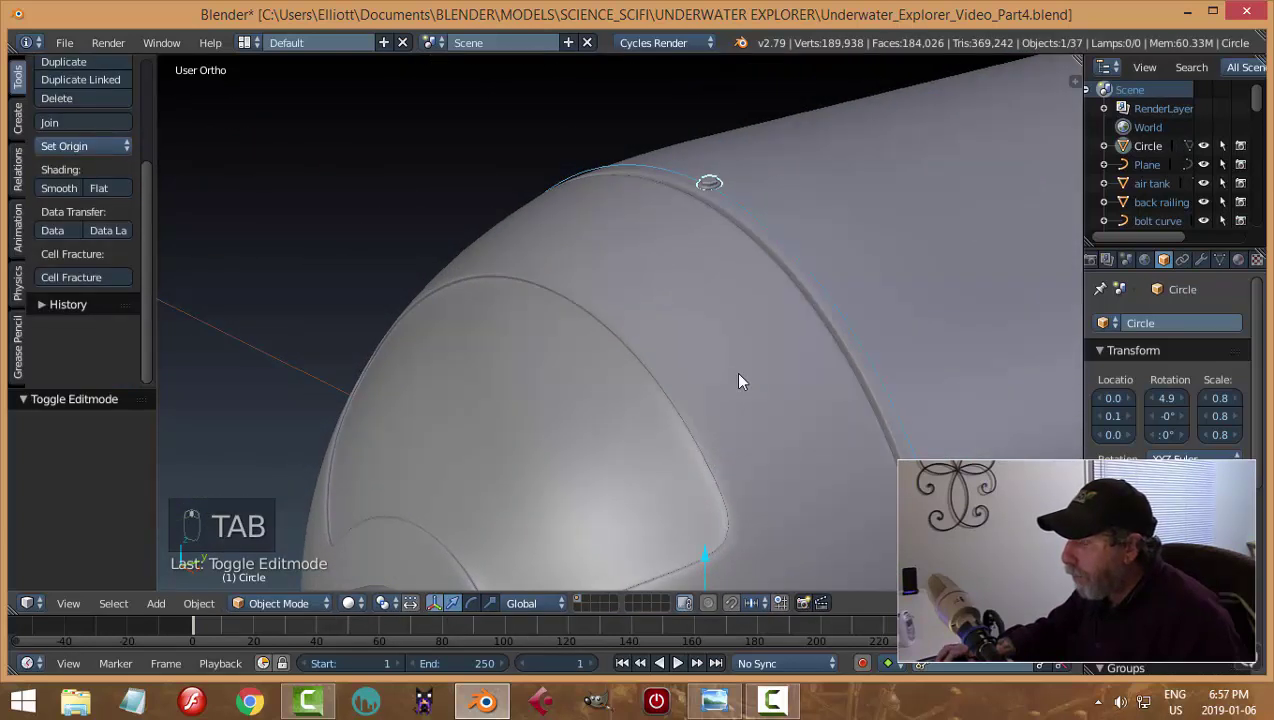
Select the ship body and snap the 3D cursor to its origin
scroll(754, 354, "down", 3)
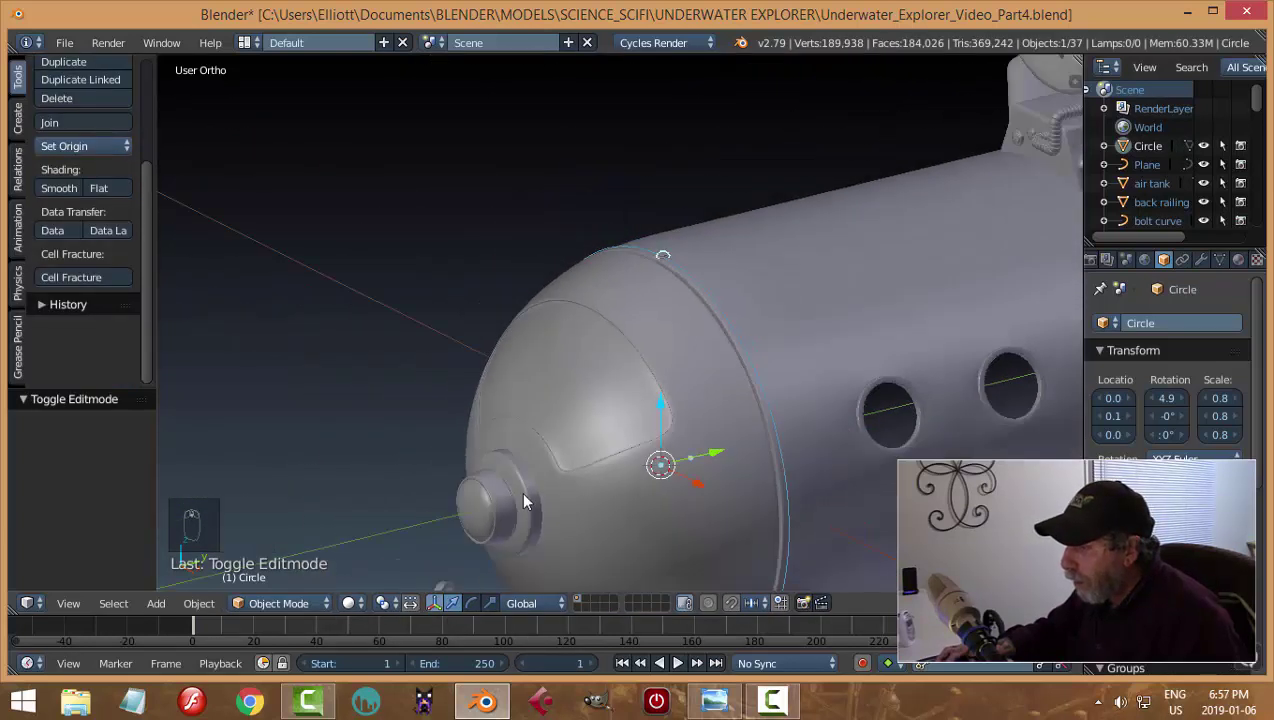
right_click(498, 497)
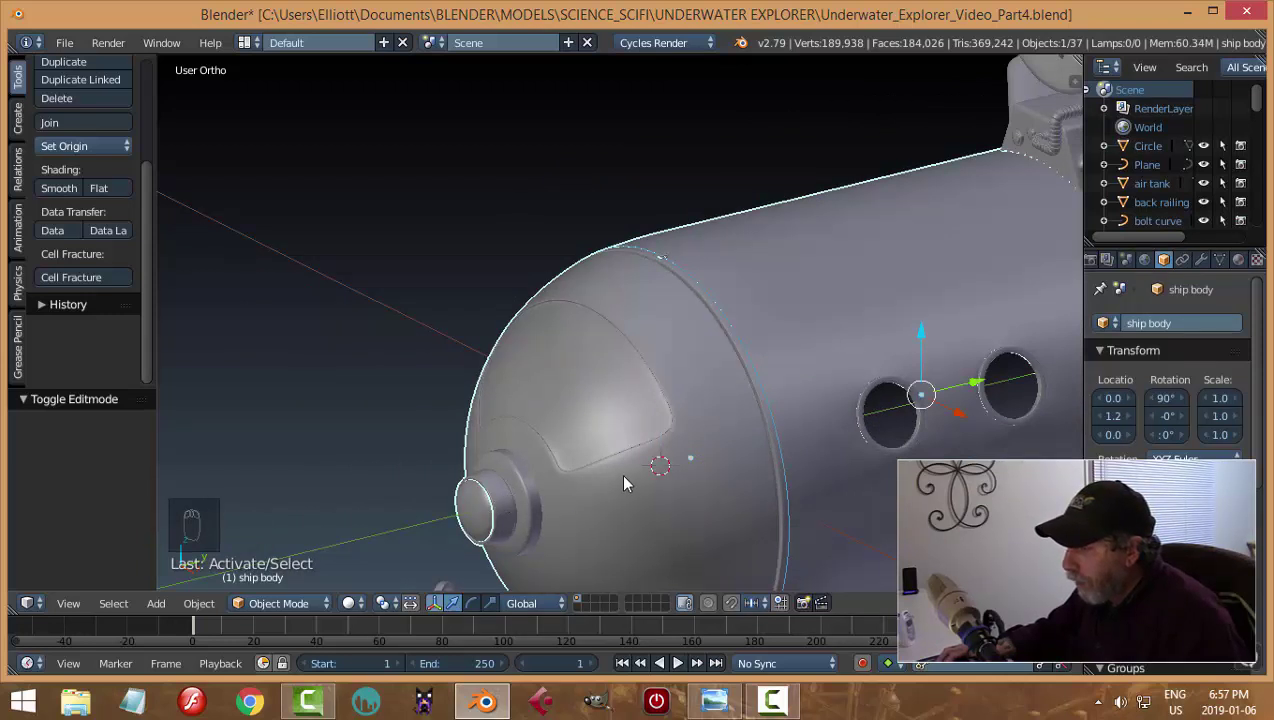
key("shift+s")
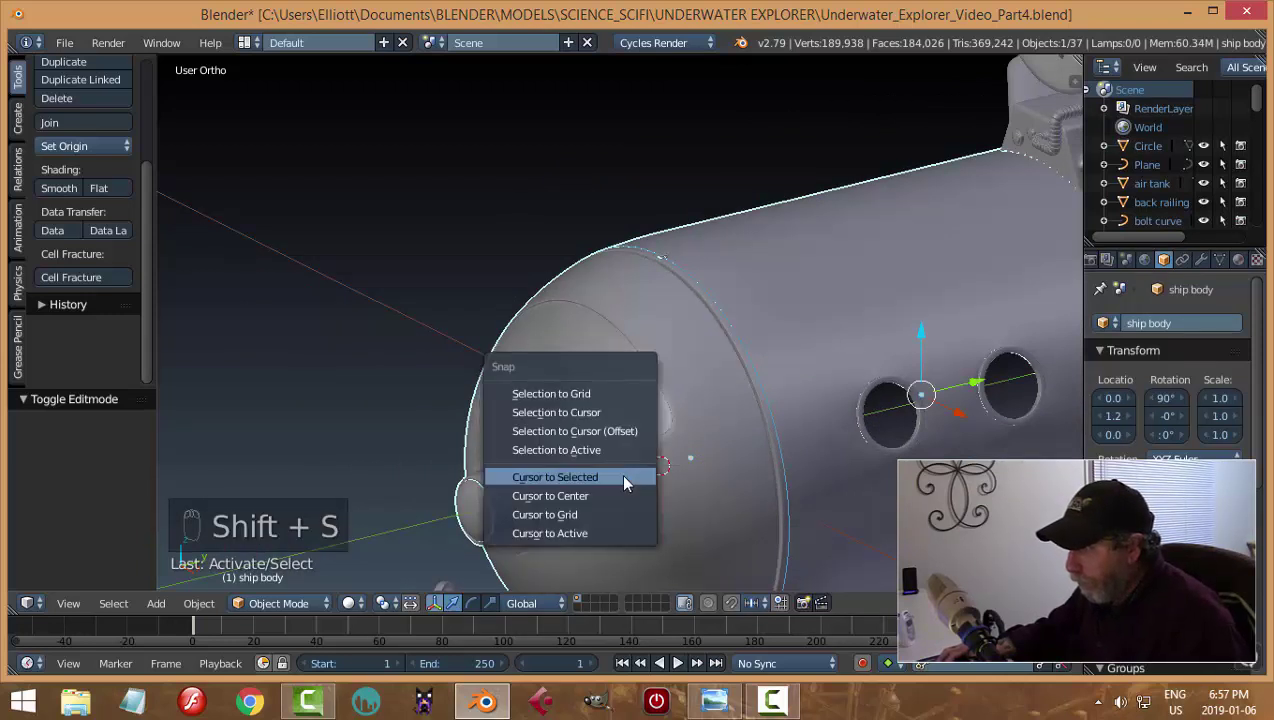
left_click(622, 476)
Set the origin of the bolt on the dome seam to the 3D cursor
scroll(683, 329, "up", 3)
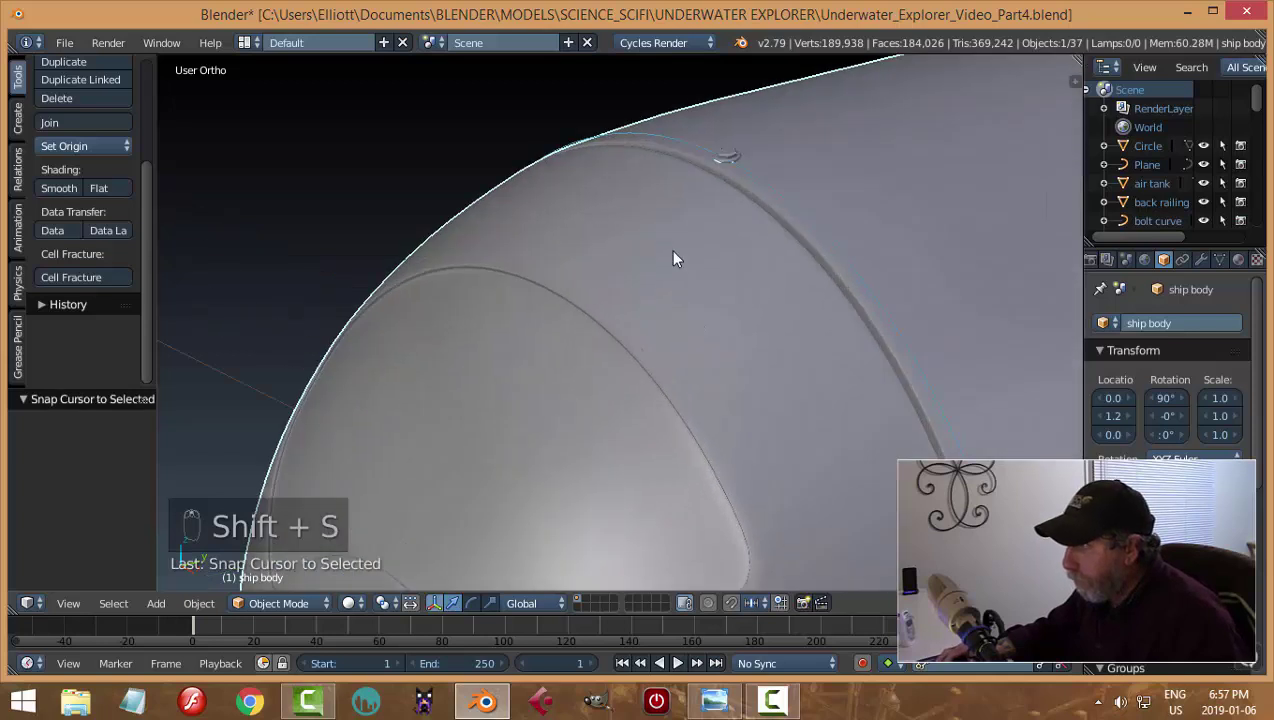
right_click(724, 152)
key("KP_1")
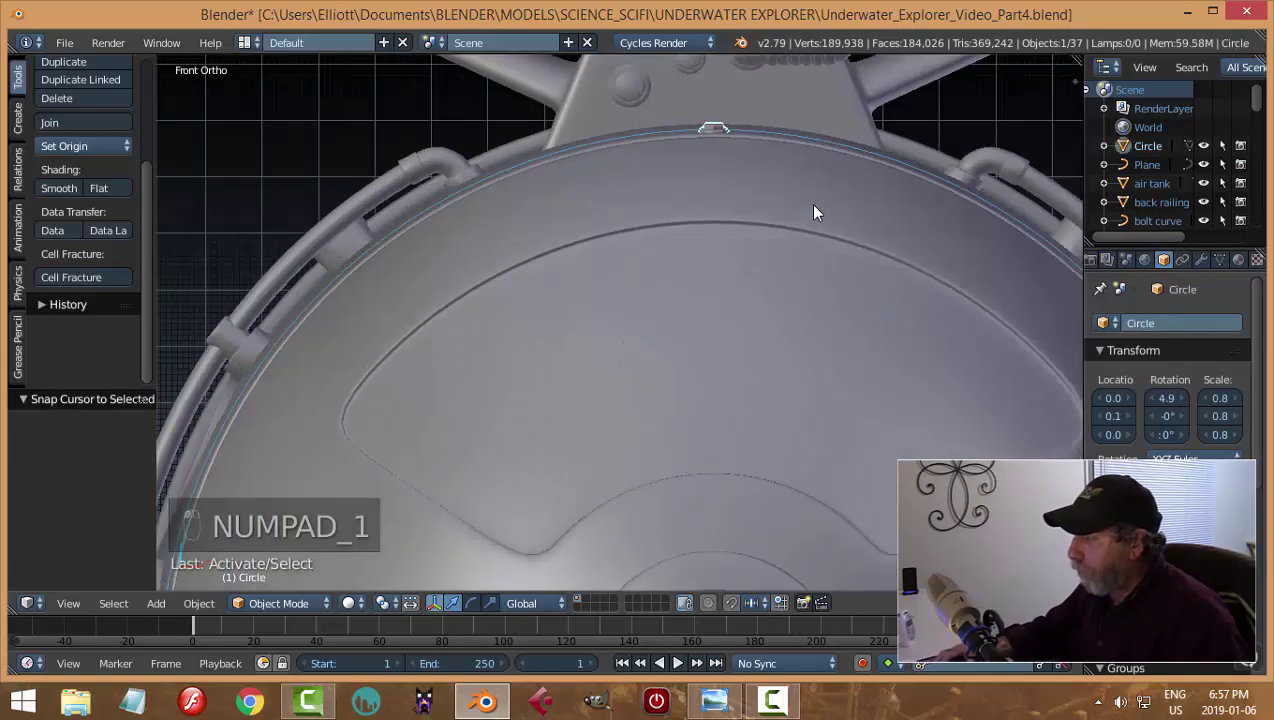
scroll(795, 240, "down", 6)
left_click(83, 147)
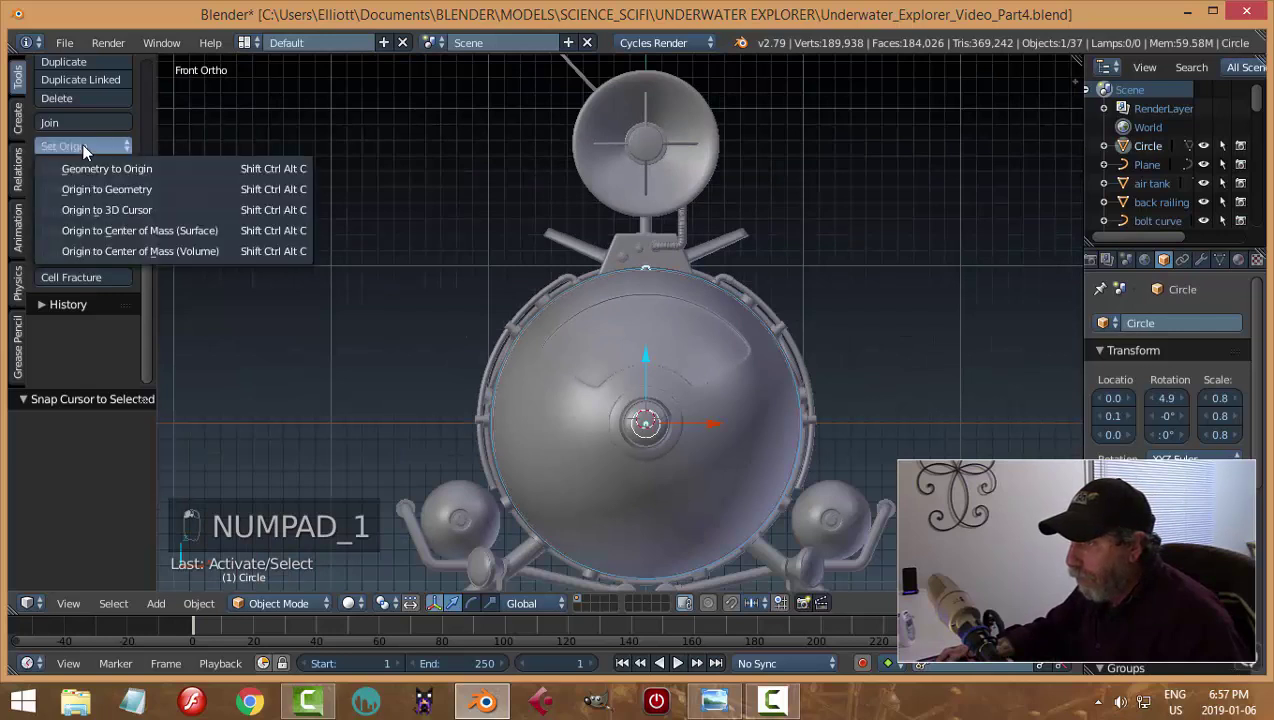
left_click(118, 207)
scroll(770, 252, "up", 3)
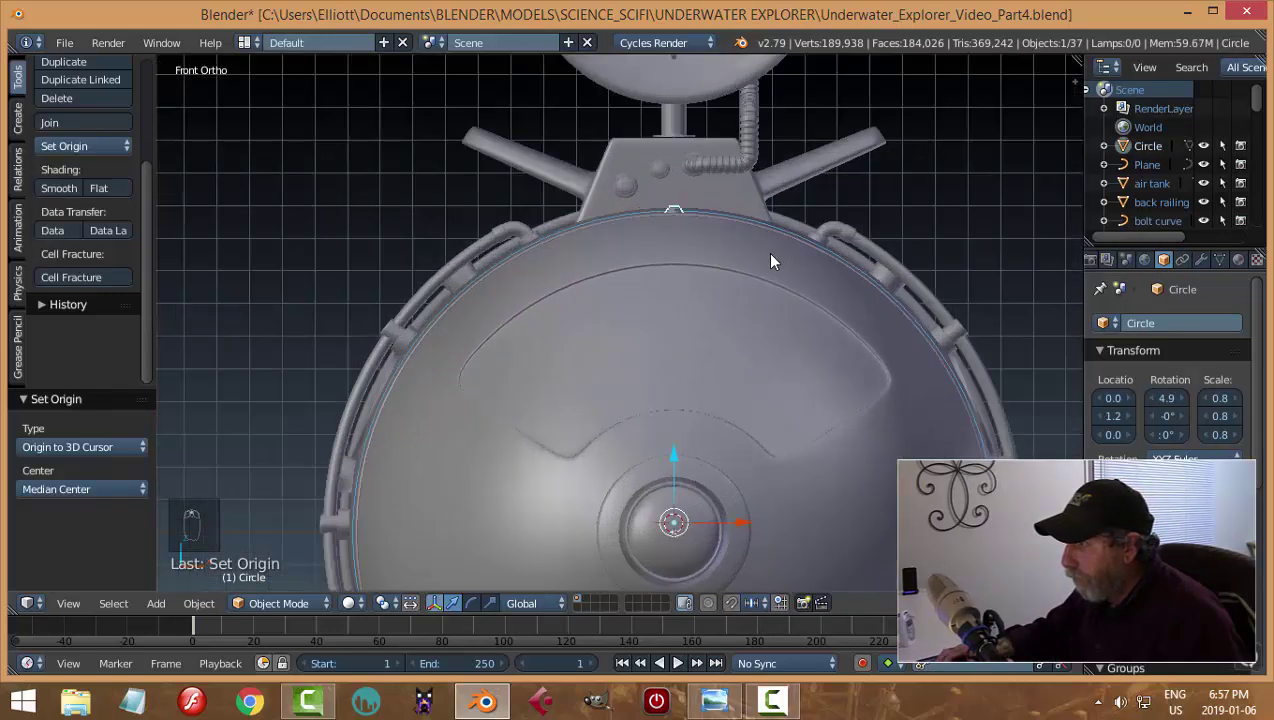
Try spinning the bolt mesh 360° in 19 steps around the ship body's center, and inspect the bolts along the seam
scroll(766, 252, "down", 3)
key("Tab")
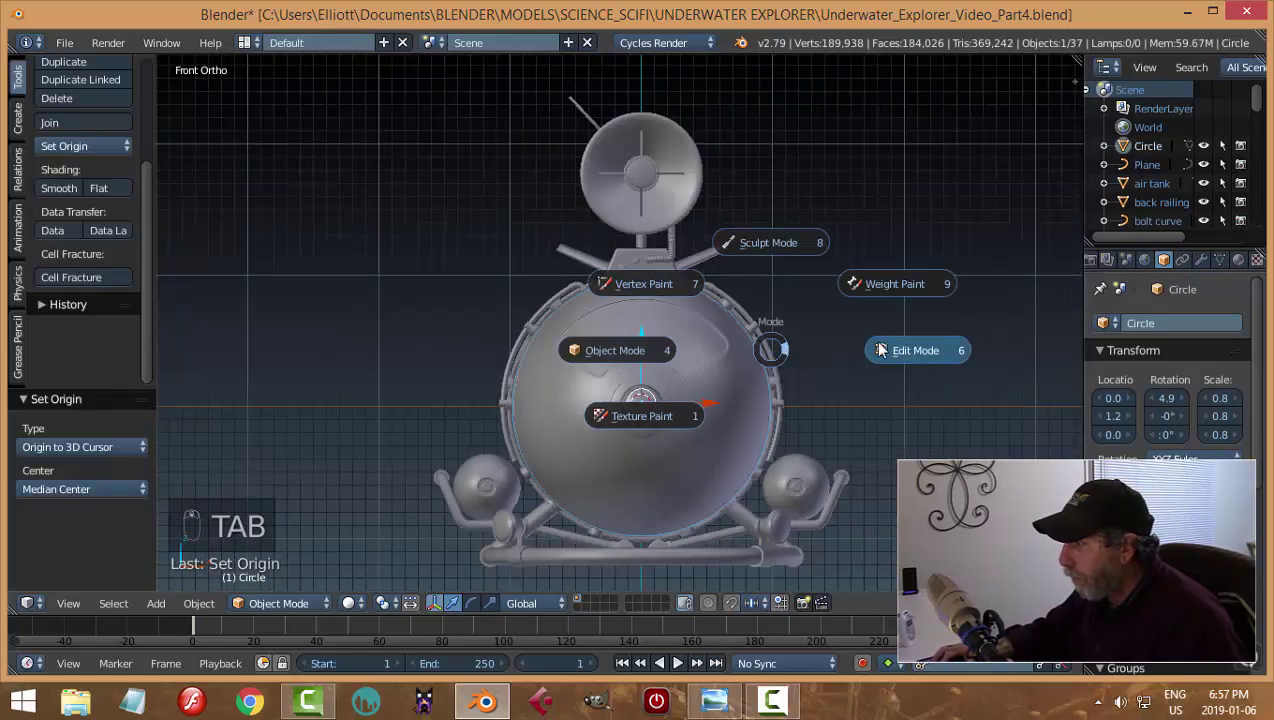
left_click(56, 361)
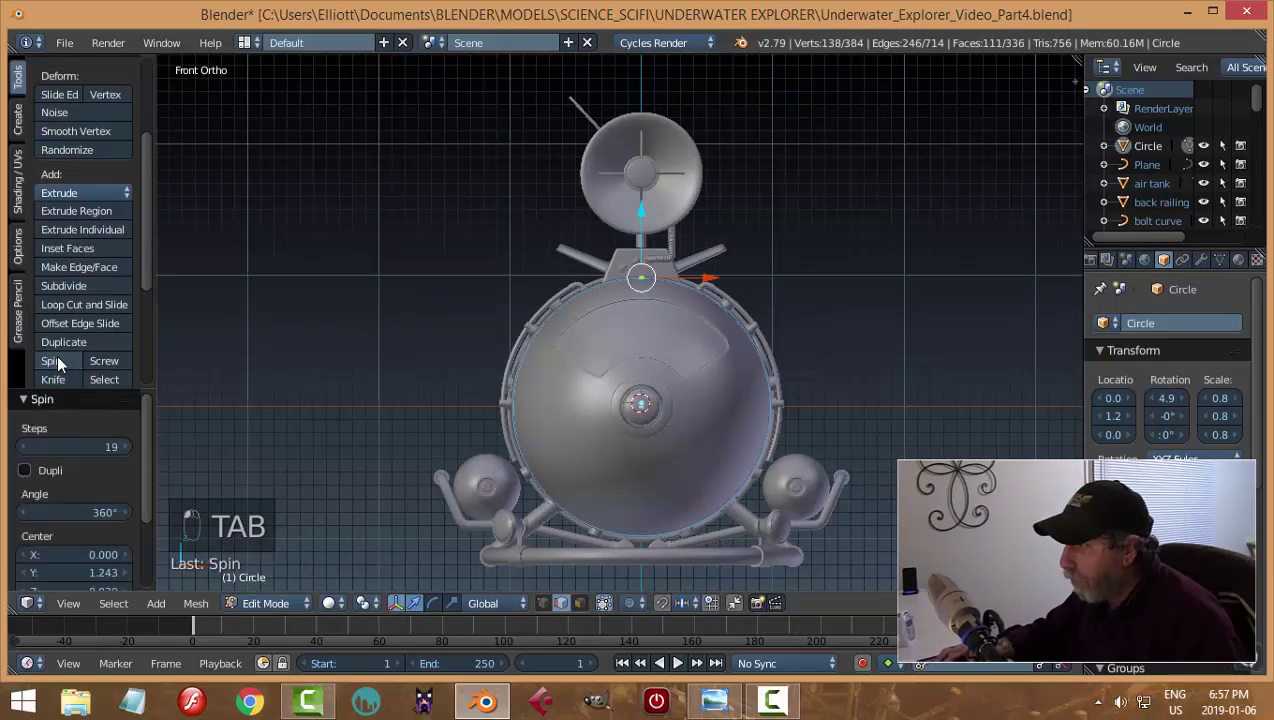
middle_click_drag(737, 279, 711, 344)
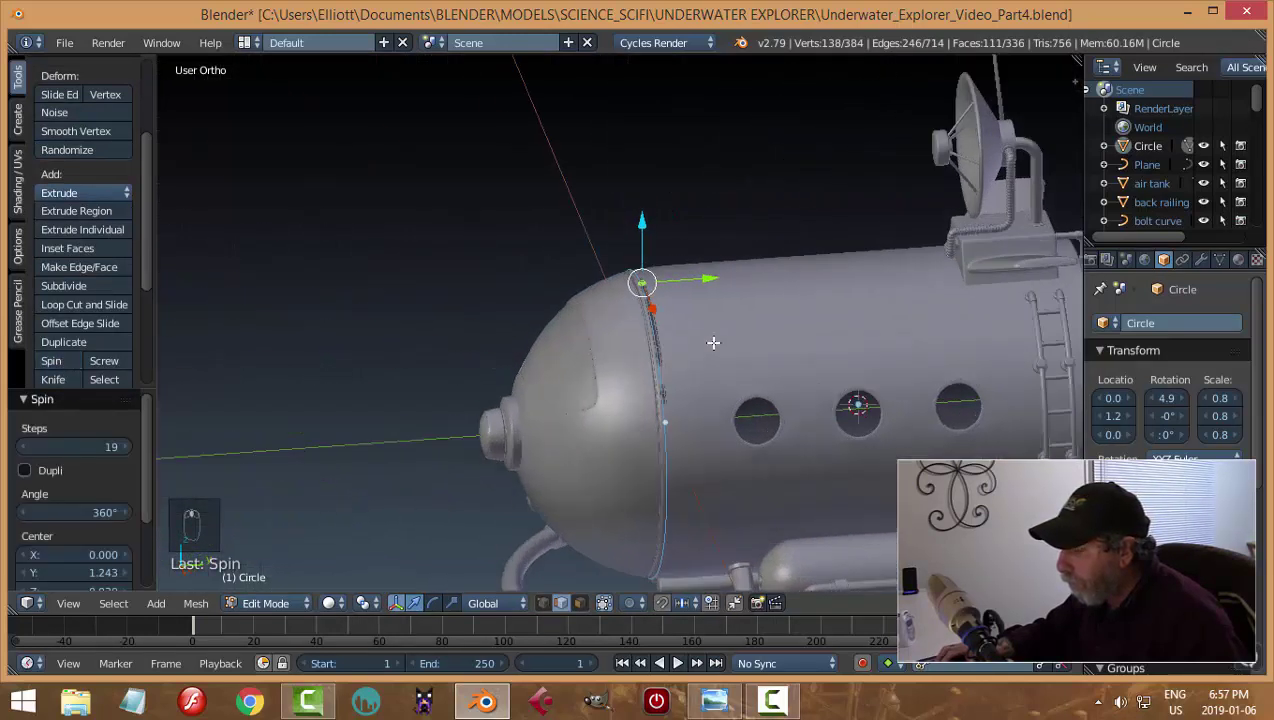
scroll(705, 320, "up", 4)
scroll(705, 334, "down", 5)
scroll(697, 327, "up", 6)
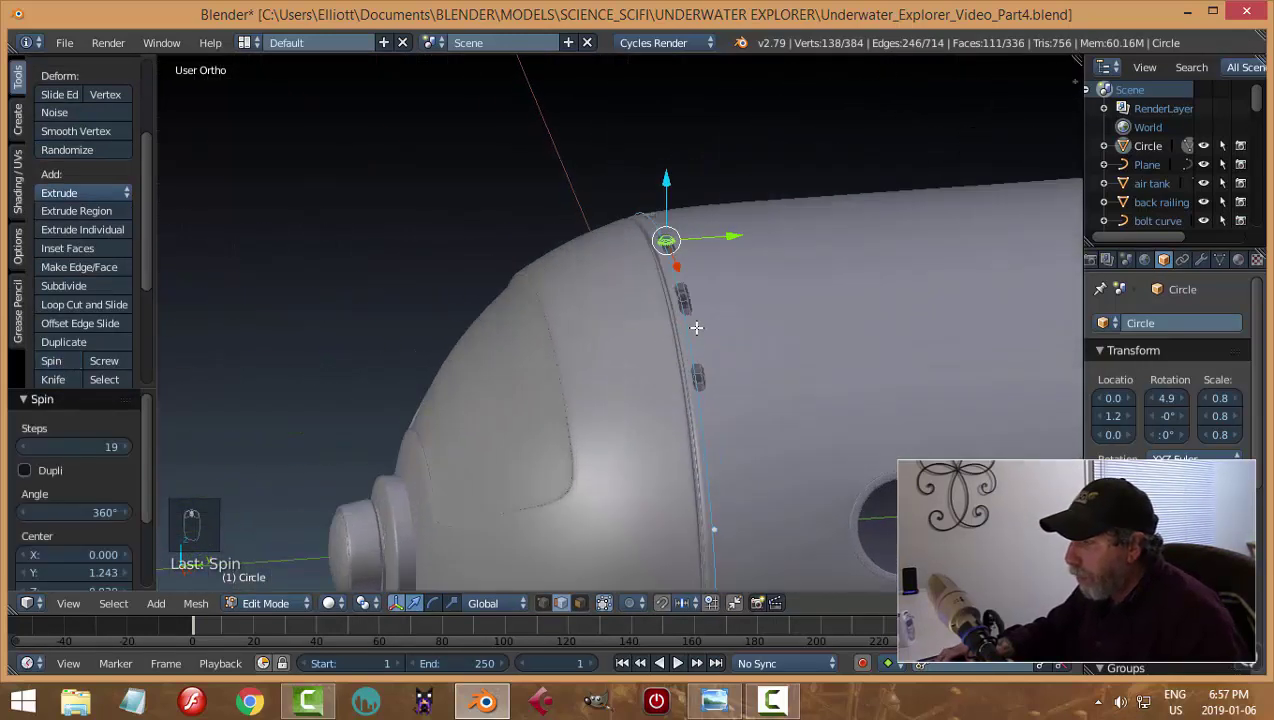
scroll(683, 321, "down", 1)
scroll(681, 321, "down", 3)
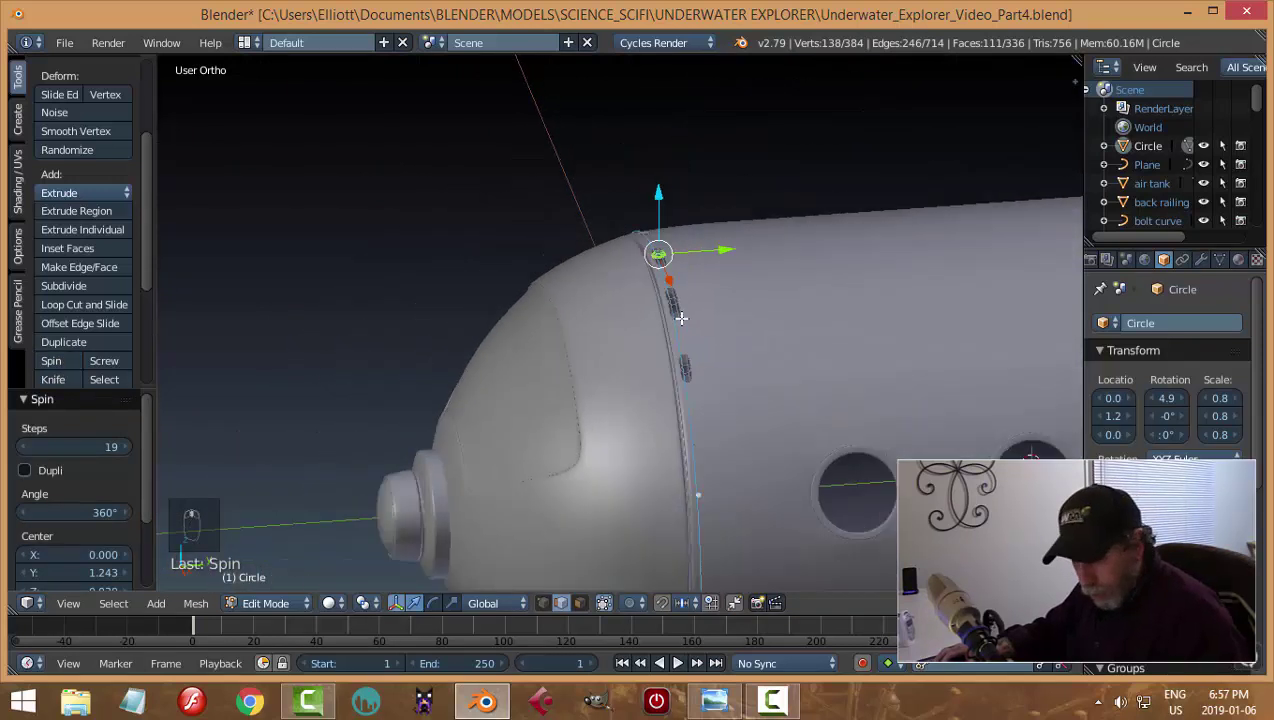
Undo the spin of the bolt mesh and return to Object Mode
key("a")
key("ctrl+z")
key("ctrl+z")
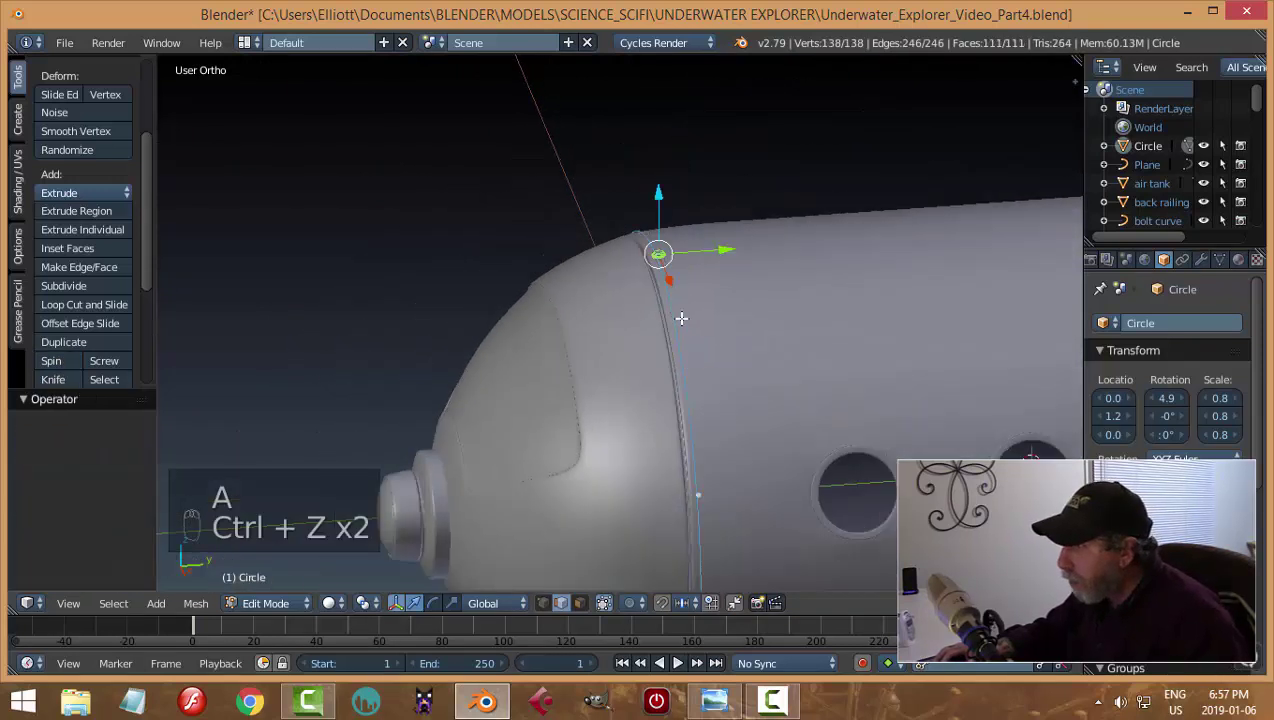
key("Tab")
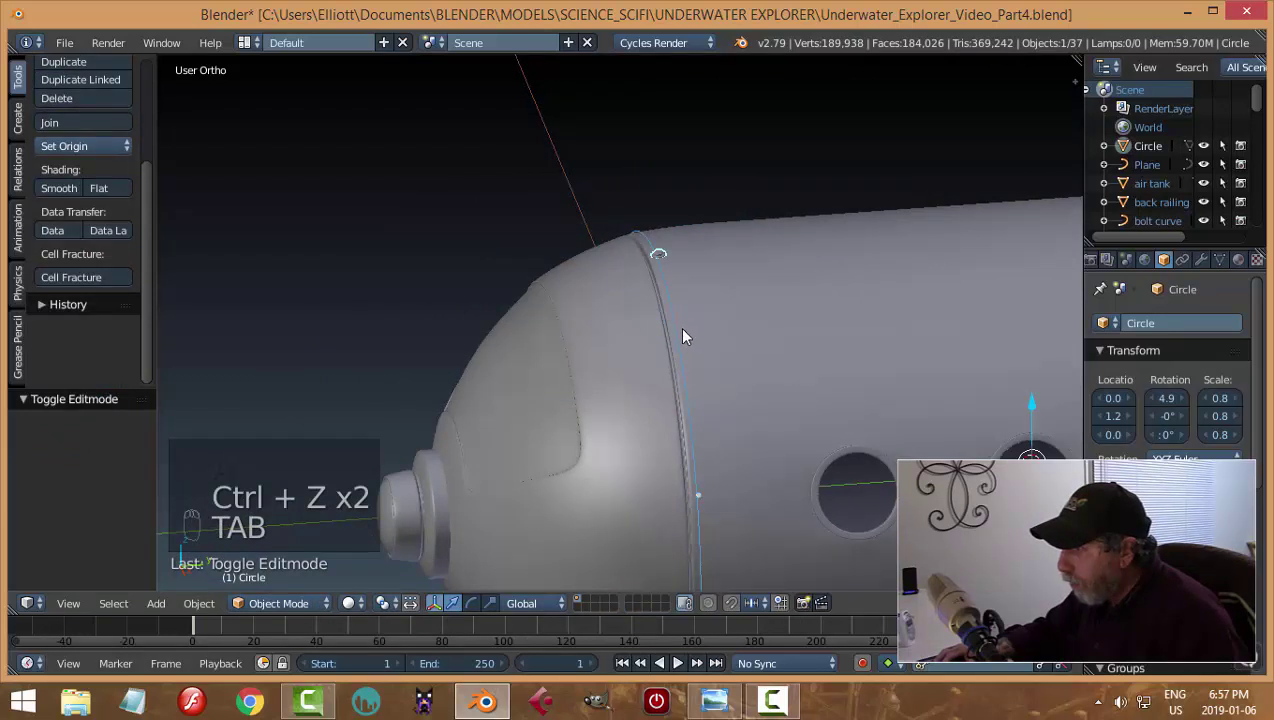
Select the bolt curve around the dome seam and convert it with Curve from Mesh/Text
scroll(675, 337, "down", 4)
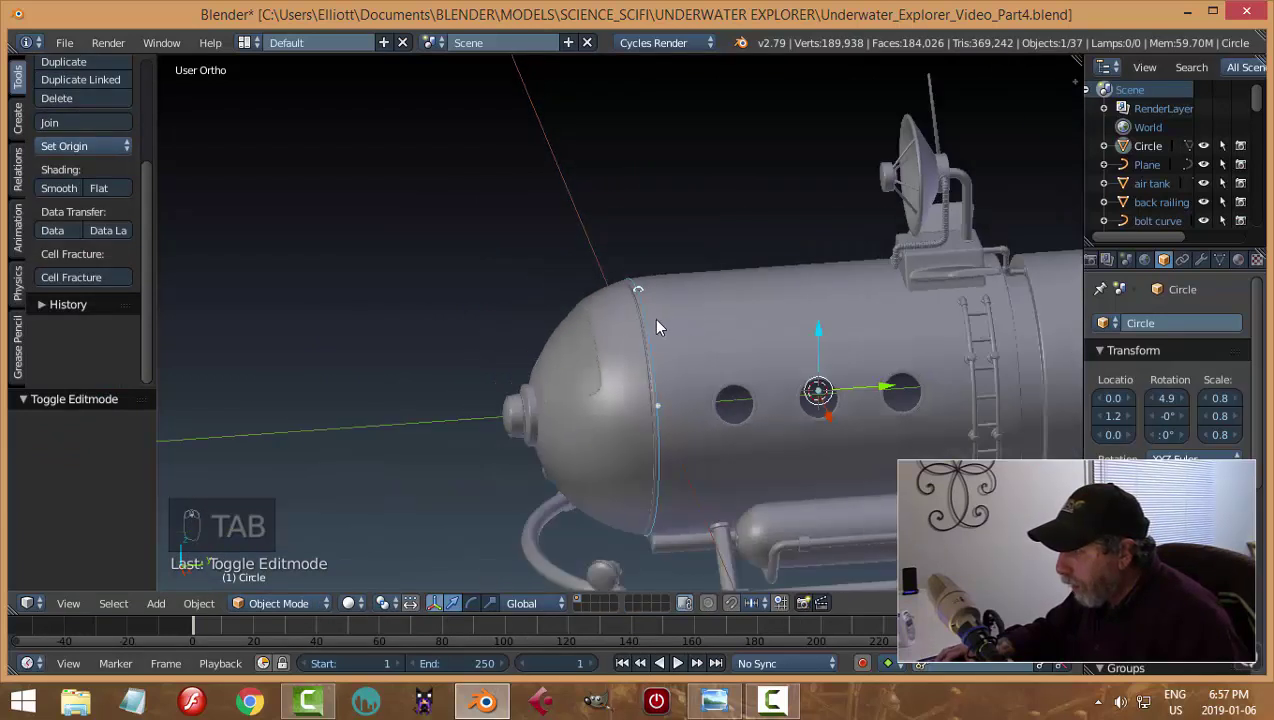
right_click(656, 322)
scroll(691, 331, "up", 2)
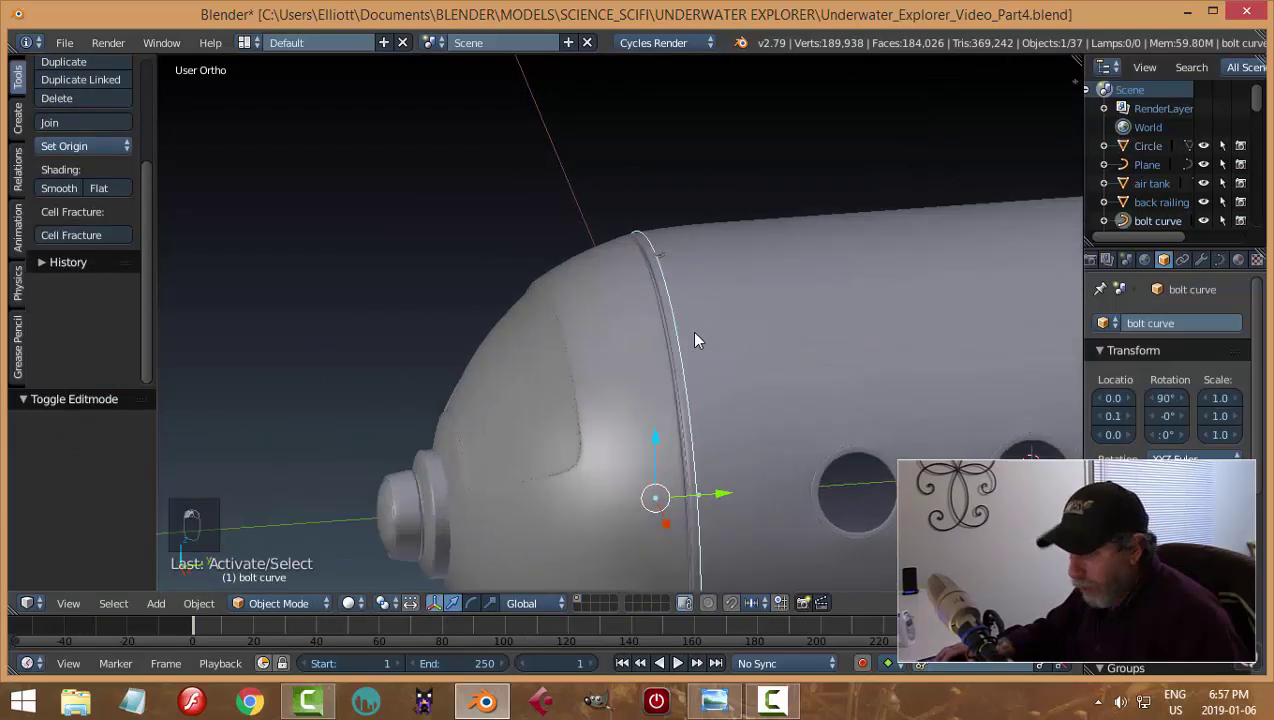
key("alt+c")
left_click(695, 334)
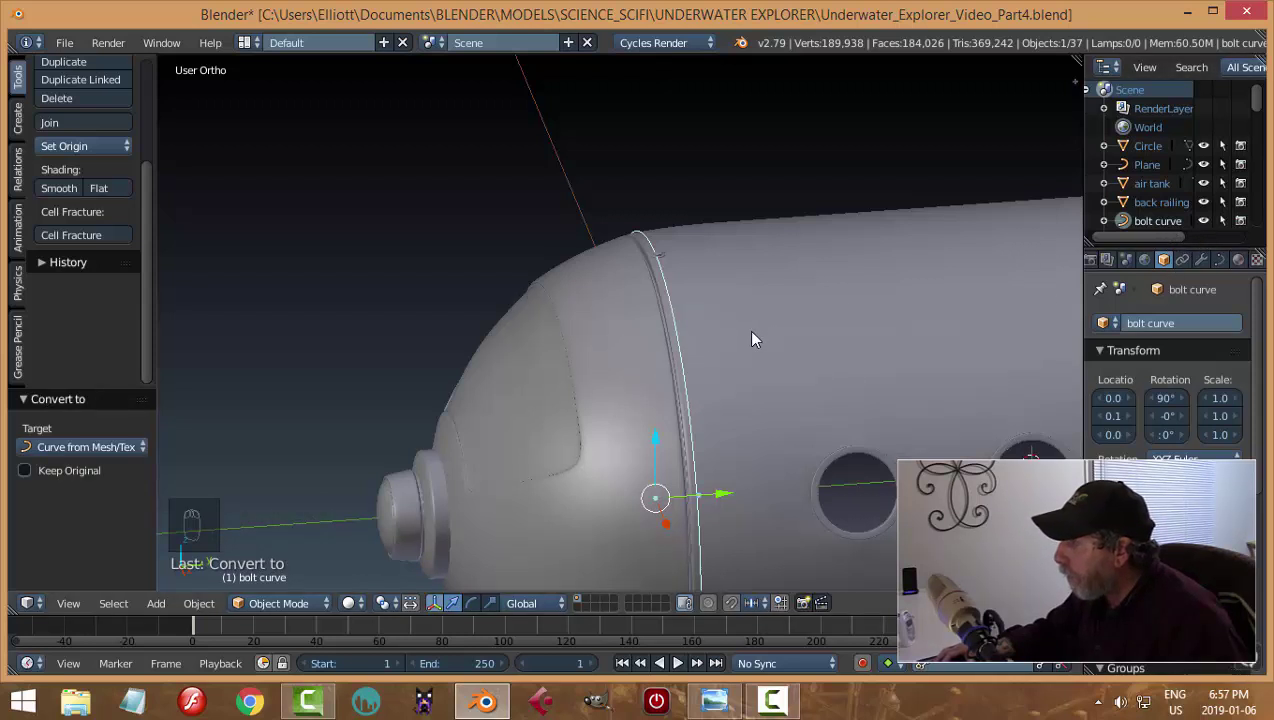
Select the bolt on the seam and set its origin to its geometry
middle_click_drag(737, 327, 609, 362)
scroll(584, 335, "up", 3)
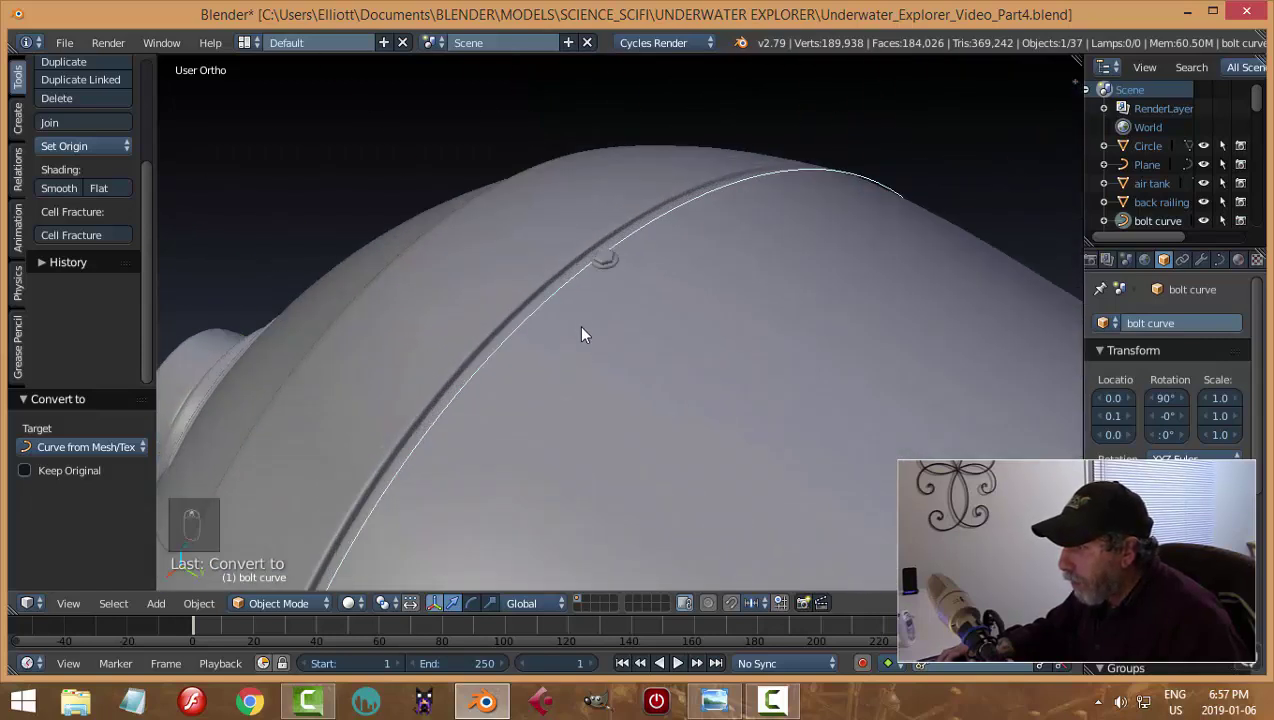
right_click(605, 260)
left_click(70, 148)
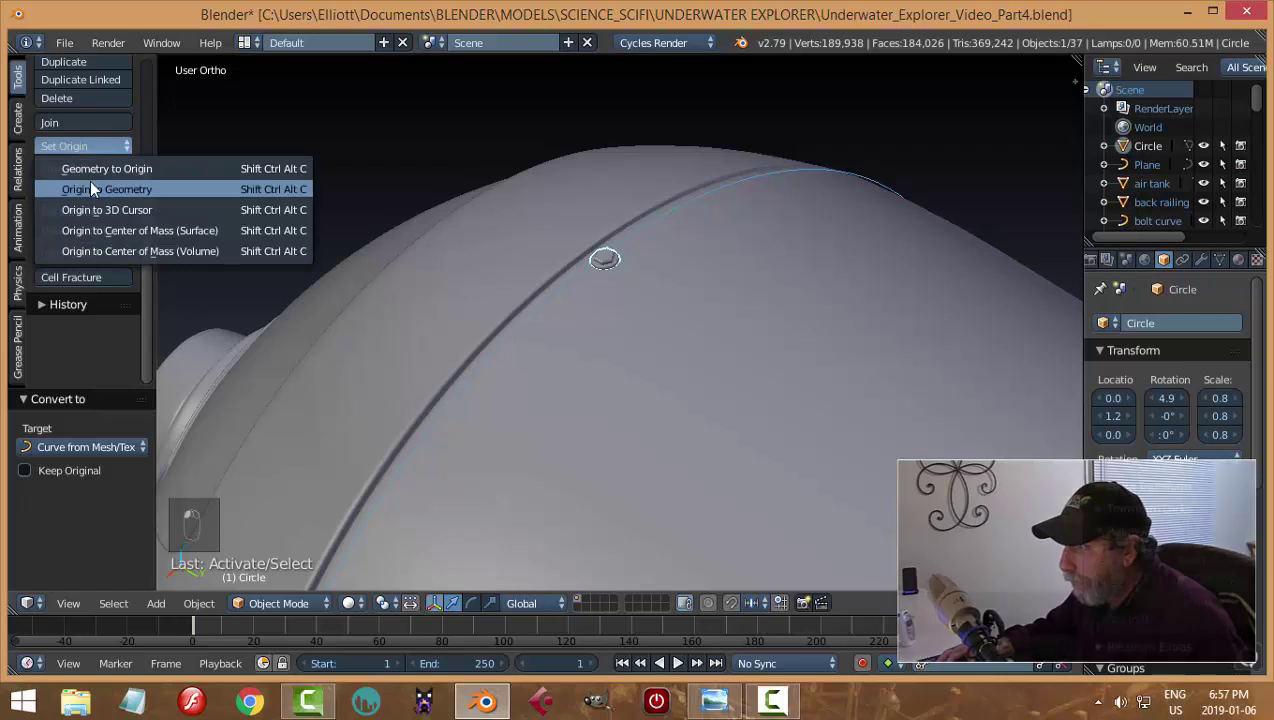
left_click(90, 189)
scroll(713, 297, "down", 5)
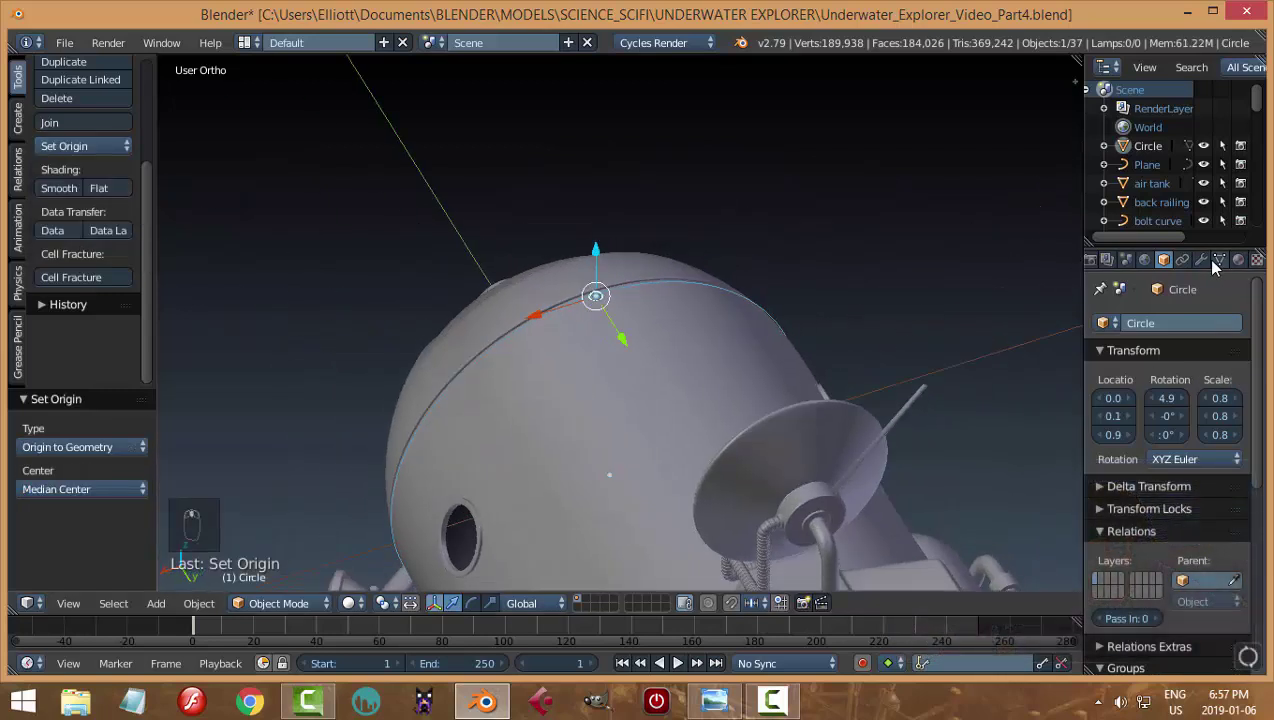
Add an Array modifier to the bolt with a relative X offset of 4.900 and a count of 27
left_click(1201, 260)
left_click(1147, 323)
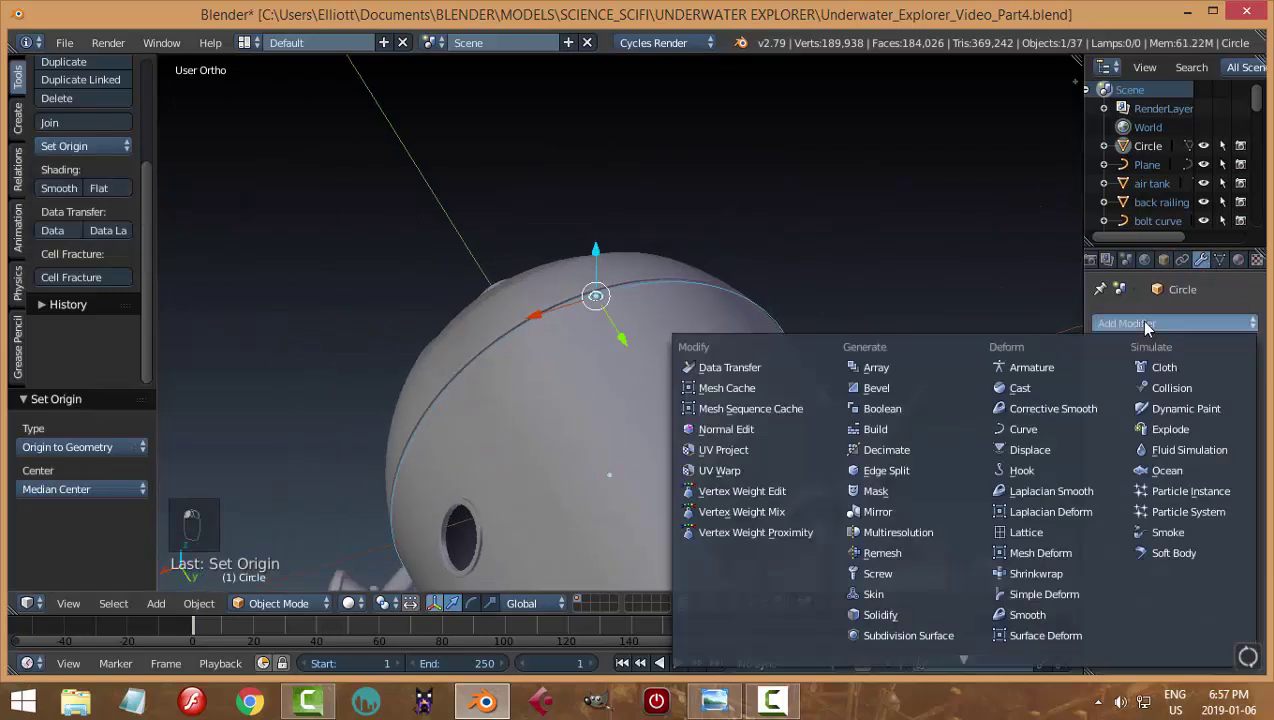
left_click(900, 366)
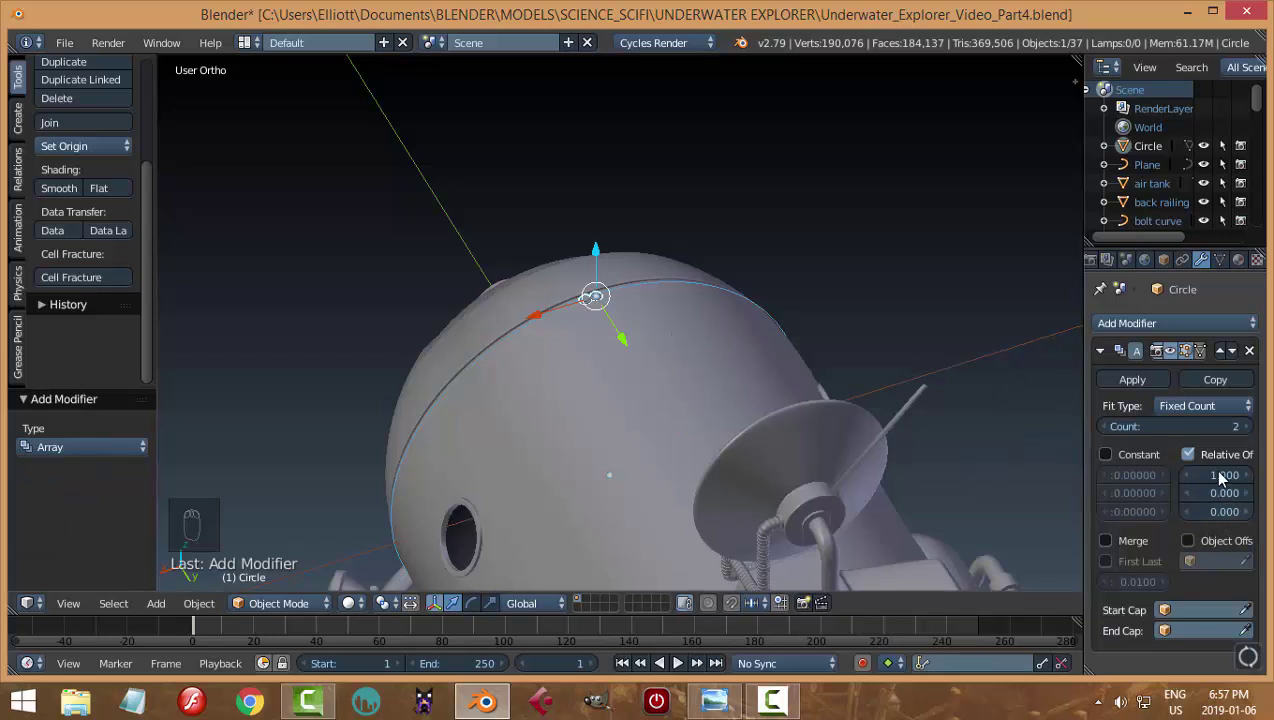
left_click_drag(1220, 478, 1262, 478)
left_click_drag(1138, 432, 1208, 427)
scroll(700, 438, "down", 7)
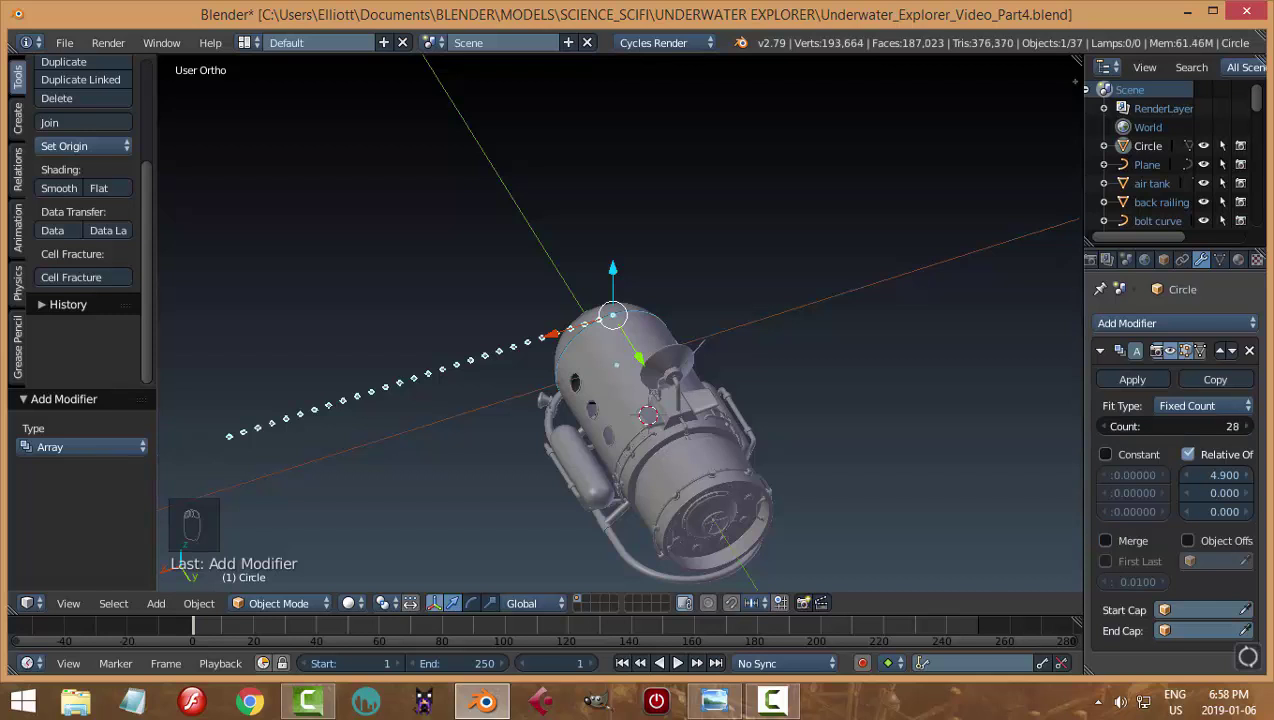
middle_click_drag(826, 423, 1016, 409)
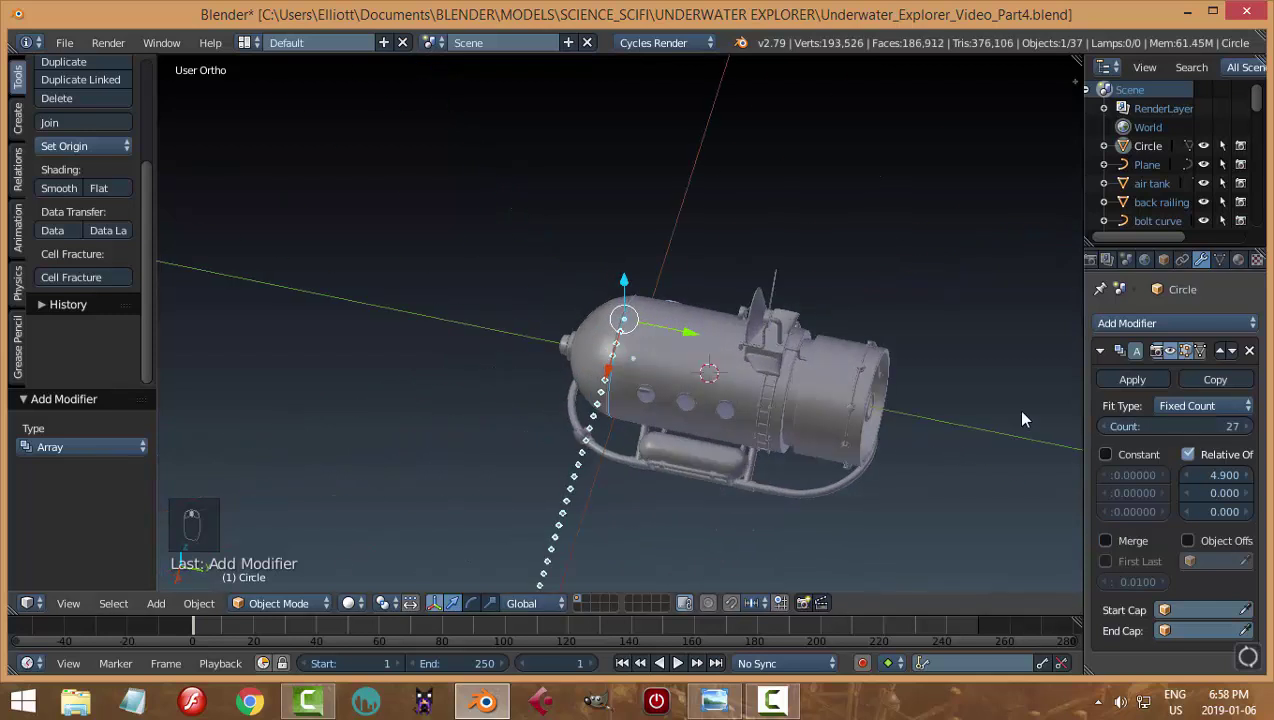
Add a Curve modifier to the arrayed bolts using the bolt curve as its object
left_click(1100, 350)
left_click(1120, 324)
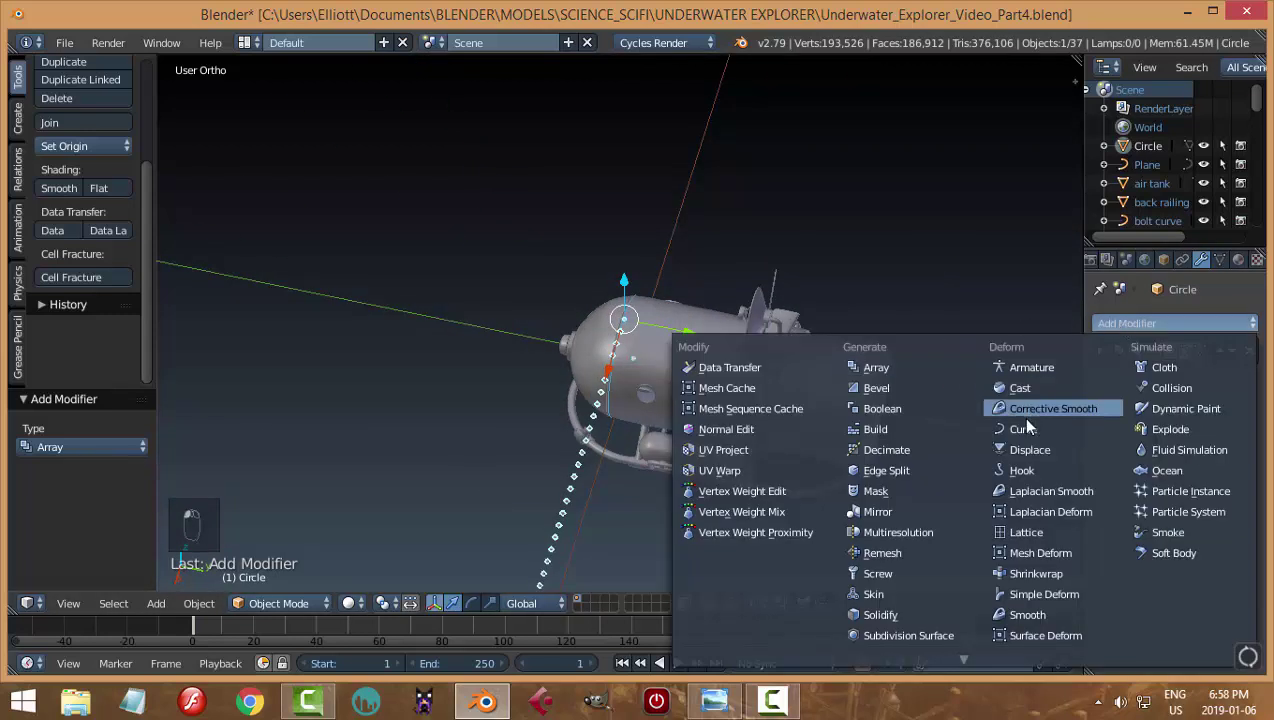
left_click(1088, 433)
left_click(1130, 459)
left_click(1122, 503)
middle_click_drag(632, 335, 742, 294)
scroll(742, 294, "up", 5)
scroll(784, 288, "up", 4)
scroll(780, 288, "down", 2)
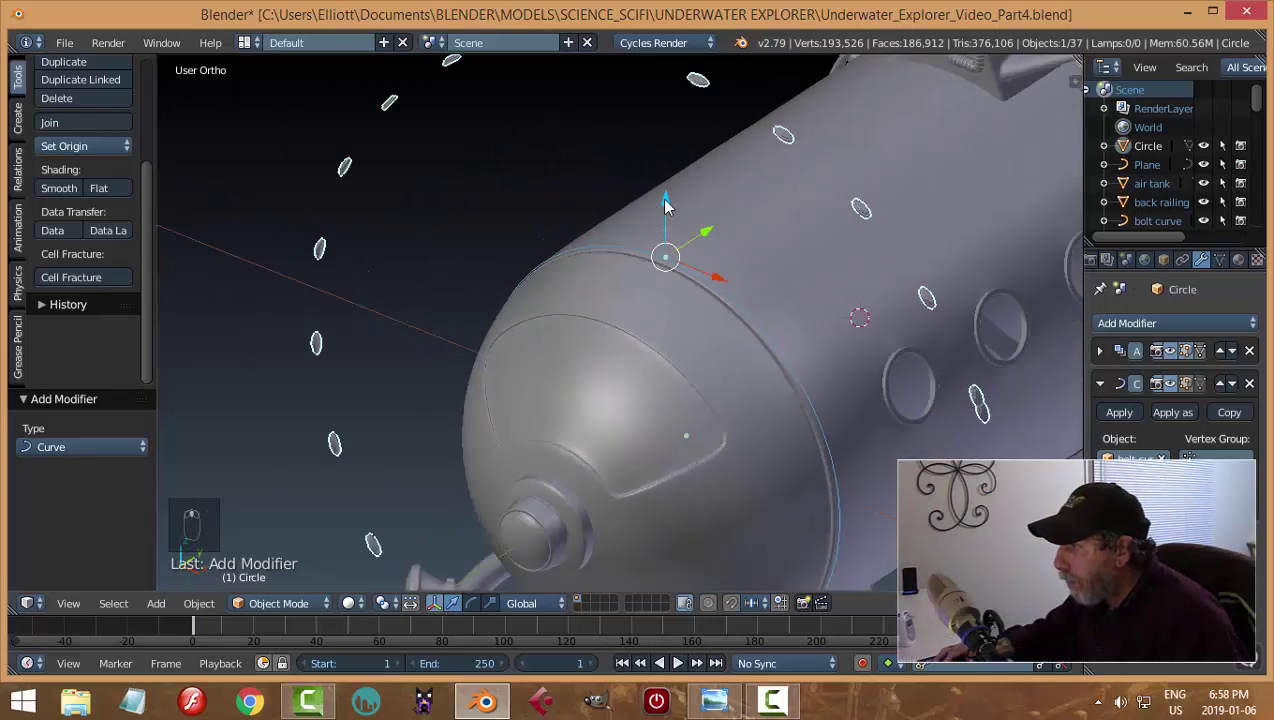
Lower the bolt ring about 0.987 along Z onto the dome seam, and fine-tune its height along Z
left_click_drag(665, 205, 703, 387)
scroll(838, 385, "up", 5)
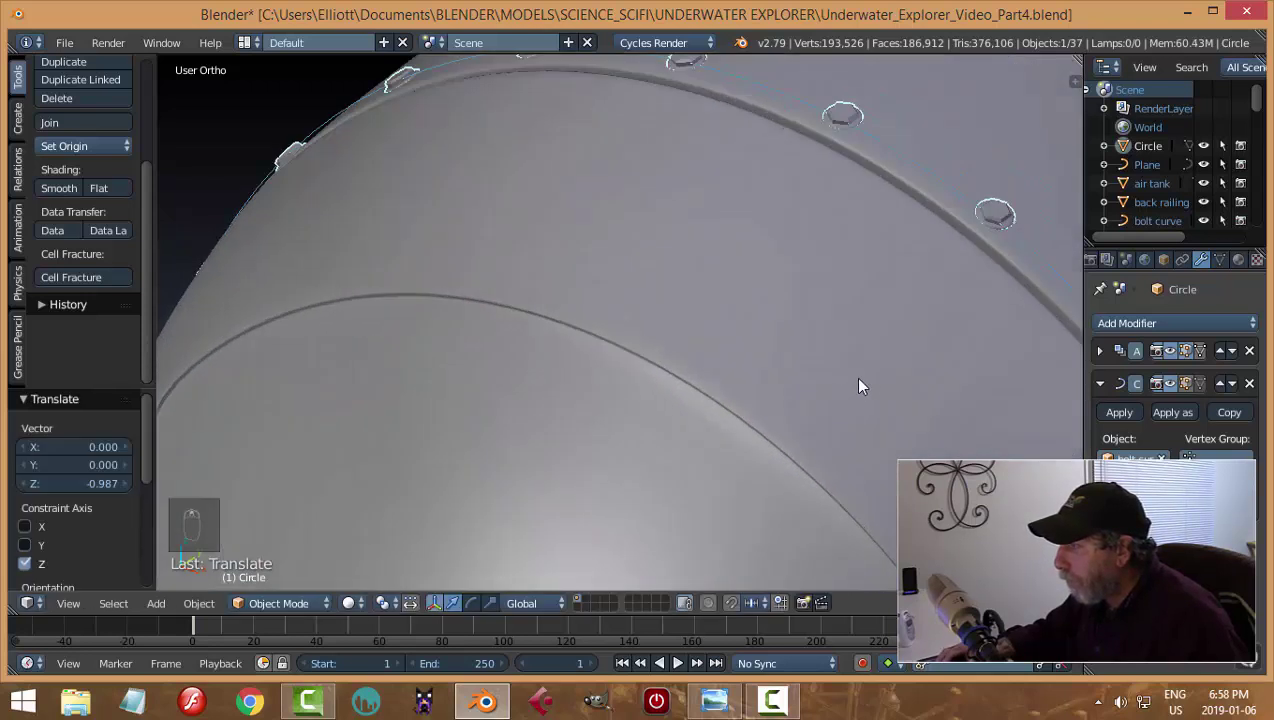
middle_click_drag(857, 380, 770, 337)
key("g")
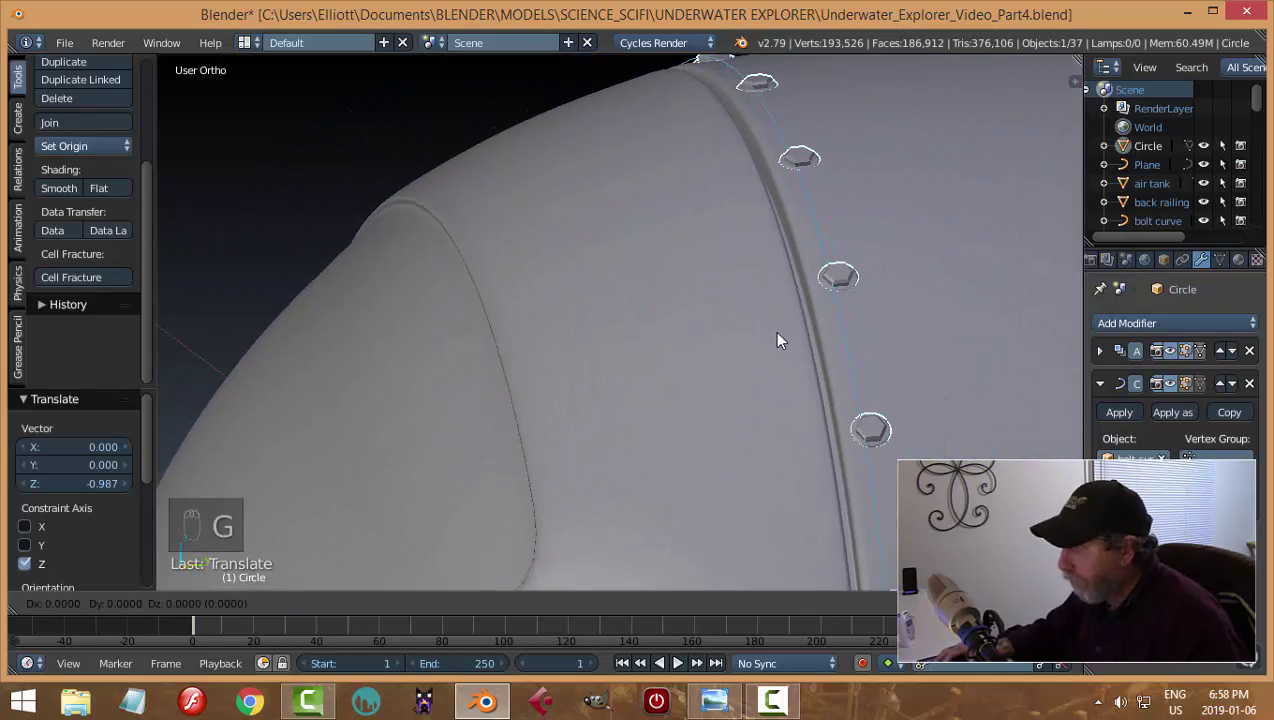
key("z")
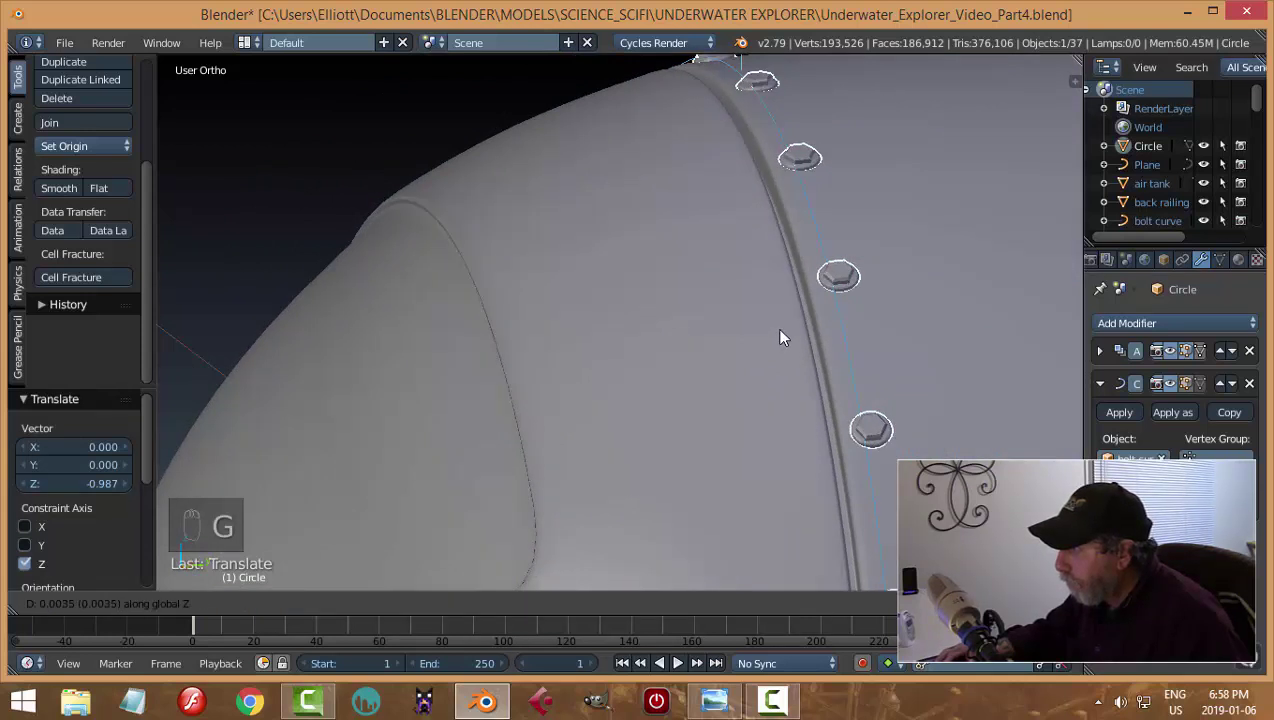
left_click(781, 332)
Scale the duplicated bolt ring beside the rear ladder to about 1.038 and deselect everything
middle_click_drag(877, 332, 841, 282)
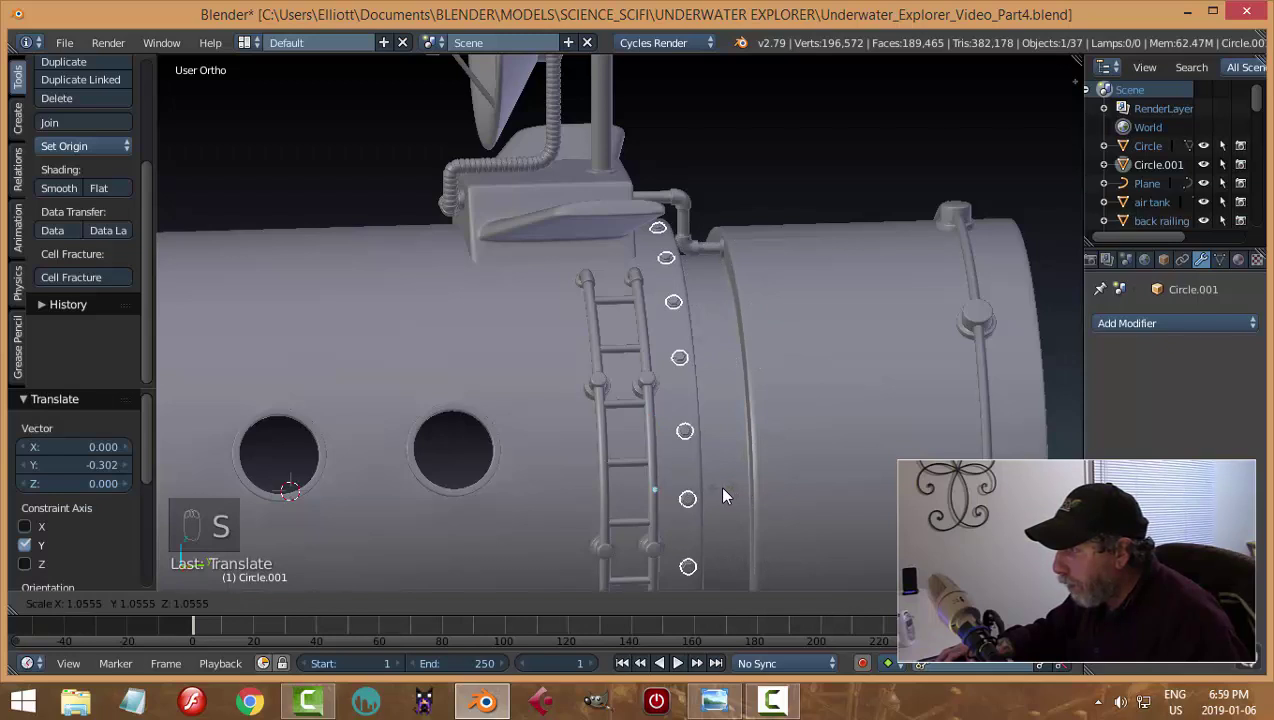
left_click(716, 496)
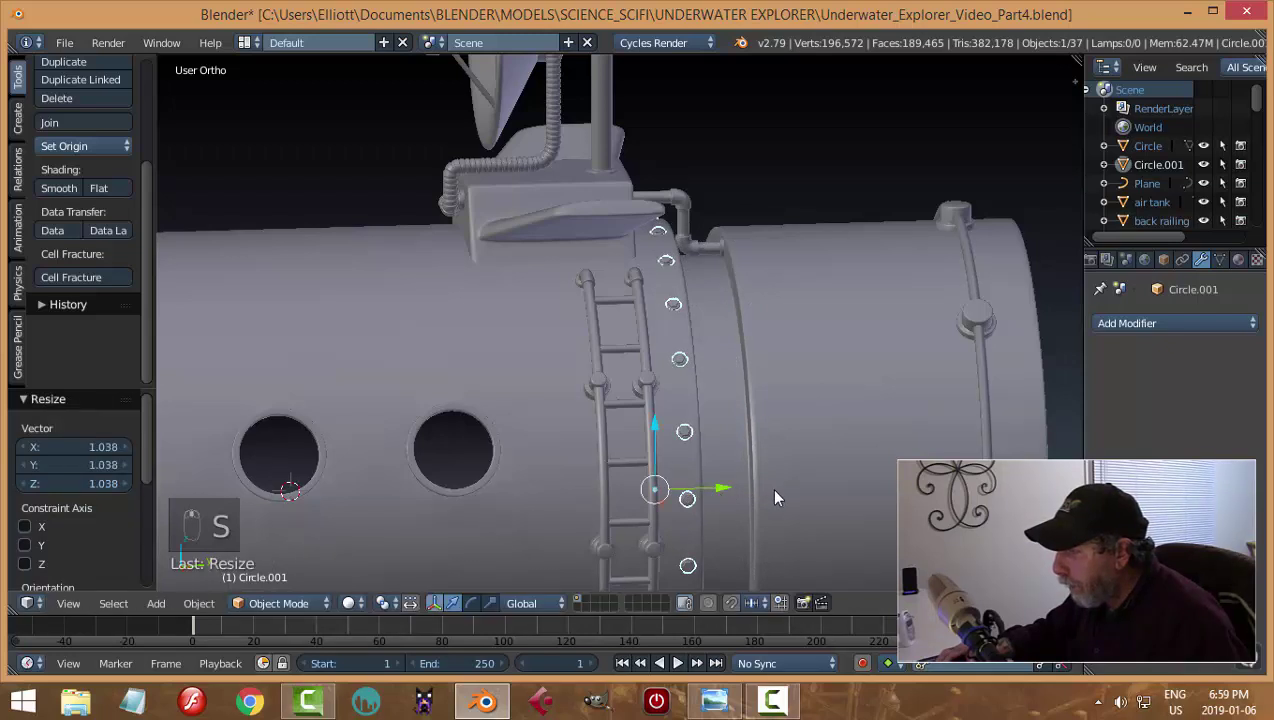
middle_click_drag(776, 498, 624, 449)
scroll(760, 475, "down", 6)
key("a")
Open the rear bolt ring's mesh for editing, select all of it and set the pivot point to Individual Origins
scroll(640, 488, "up", 4)
scroll(624, 456, "up", 7)
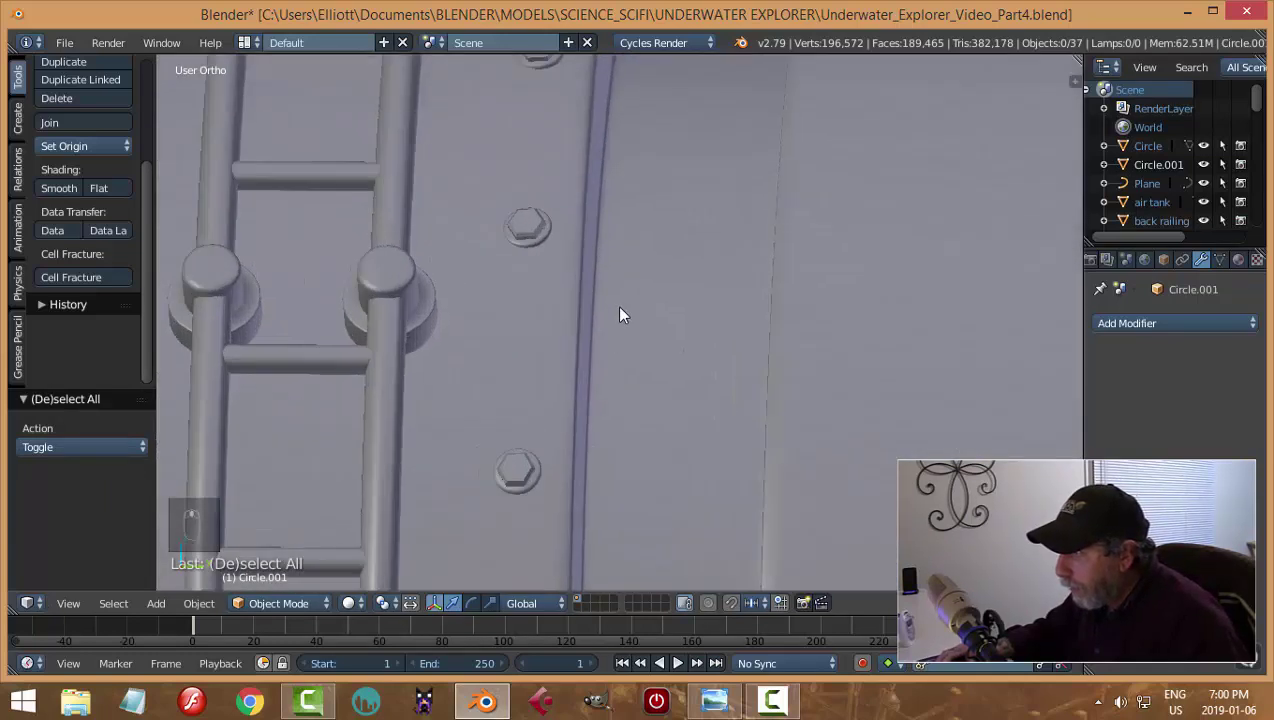
scroll(628, 468, "up", 3)
key("Tab")
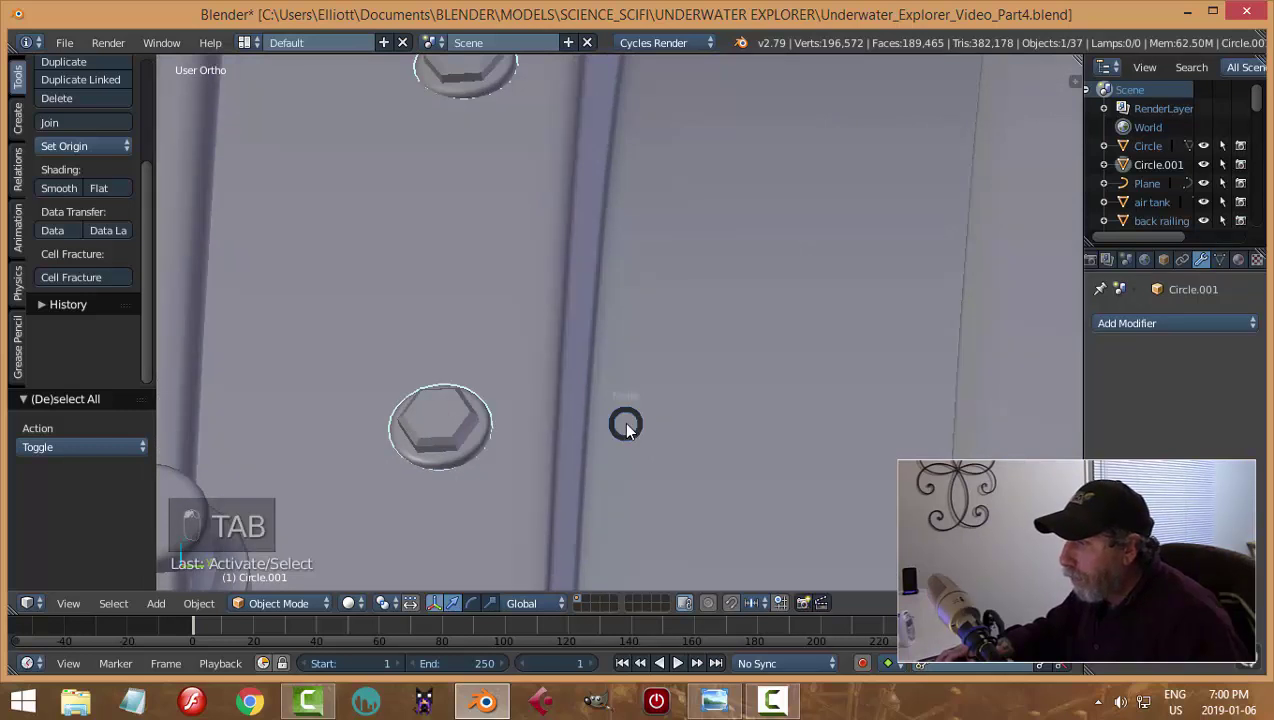
left_click(808, 424)
key("a")
key("a")
key("a")
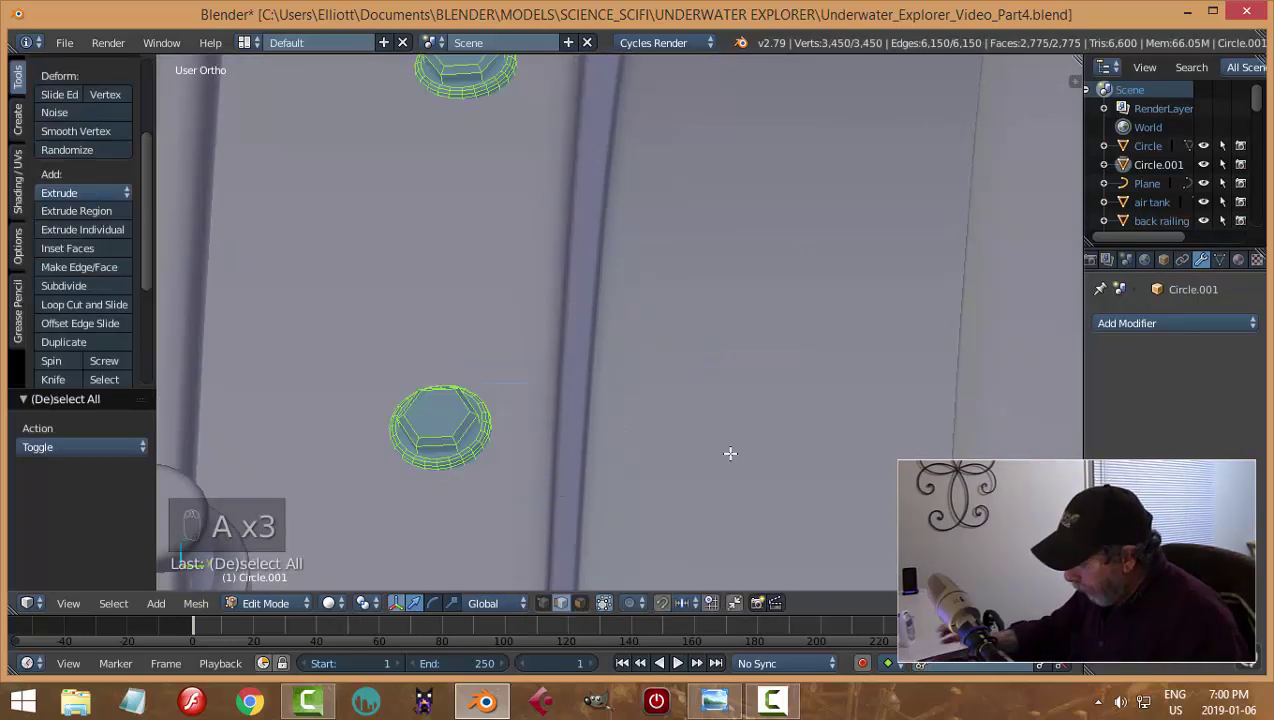
left_click(376, 604)
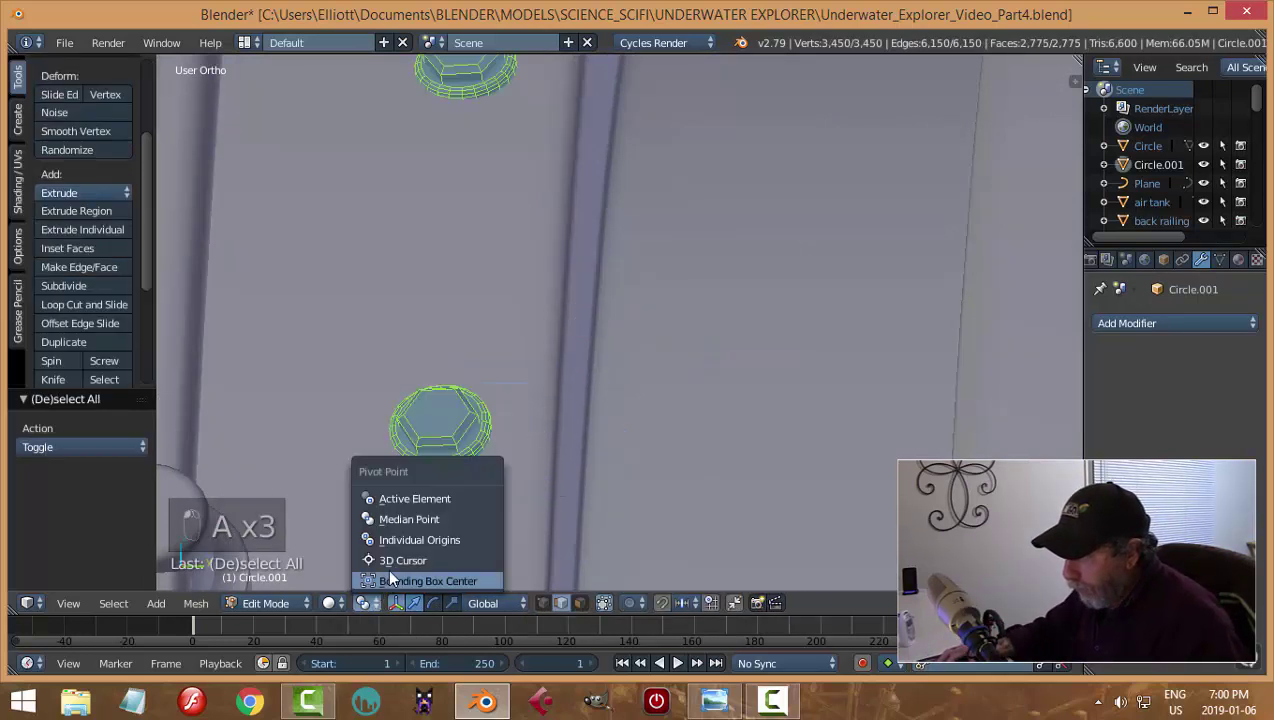
left_click(412, 537)
Rotate every bolt in the rear ring by -4.56° around the X axis in the right view and deselect the mesh
key("KP_3")
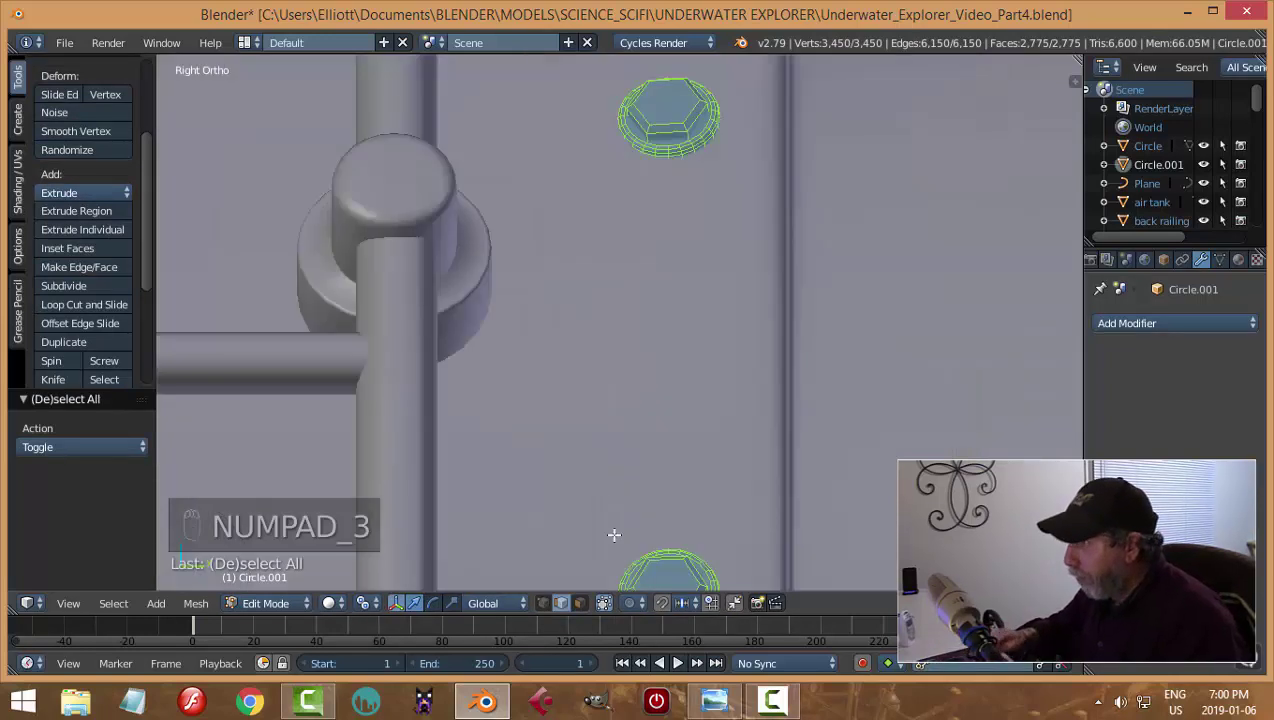
scroll(814, 386, "down", 5)
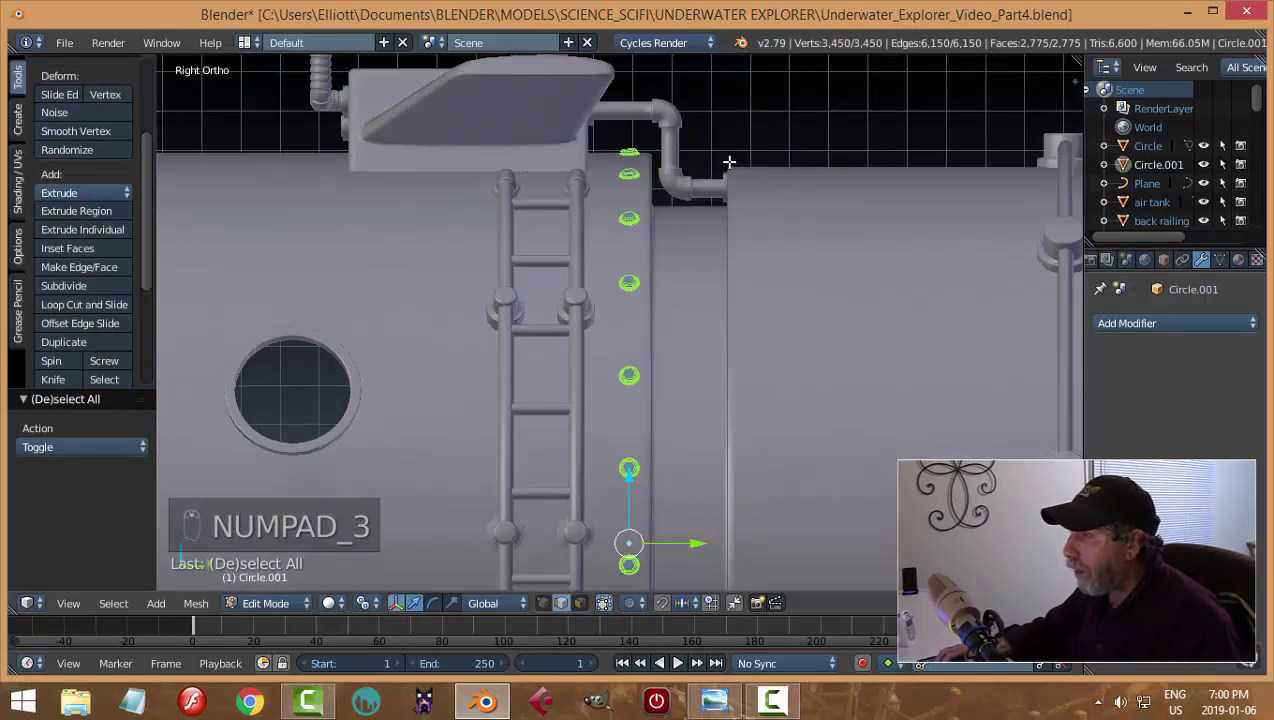
scroll(694, 358, "up", 4)
scroll(690, 330, "up", 5)
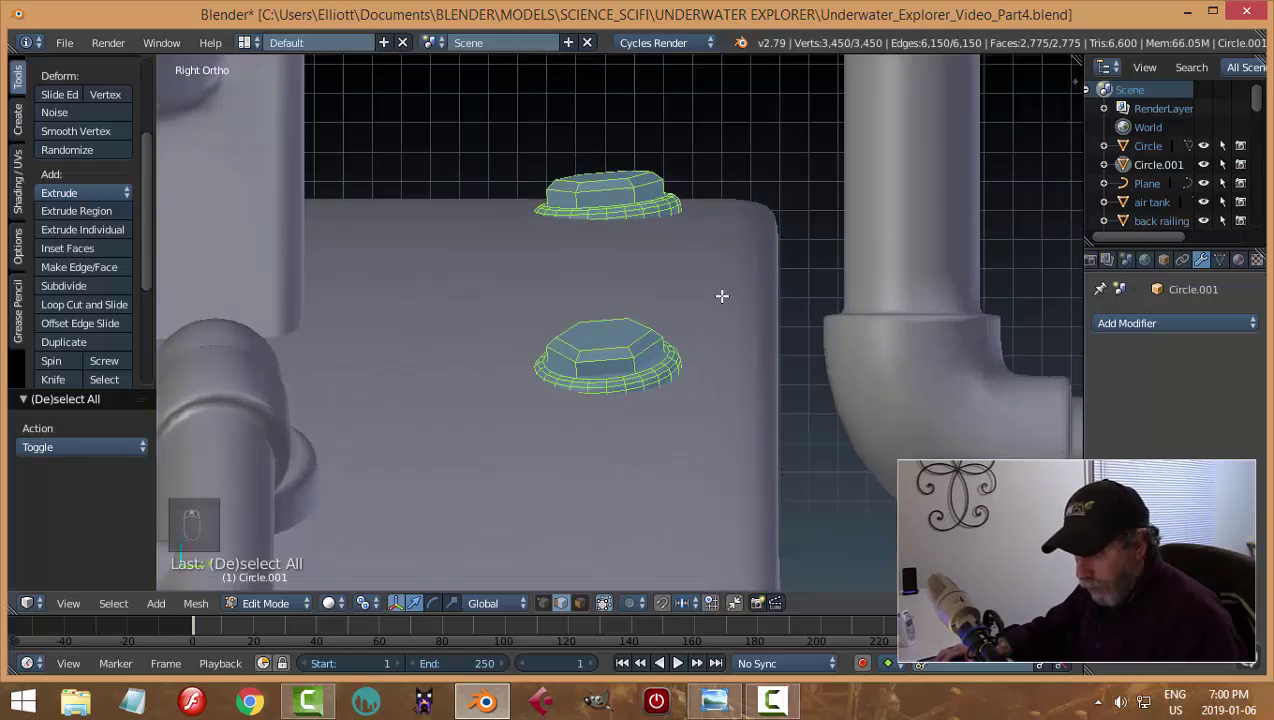
key("r")
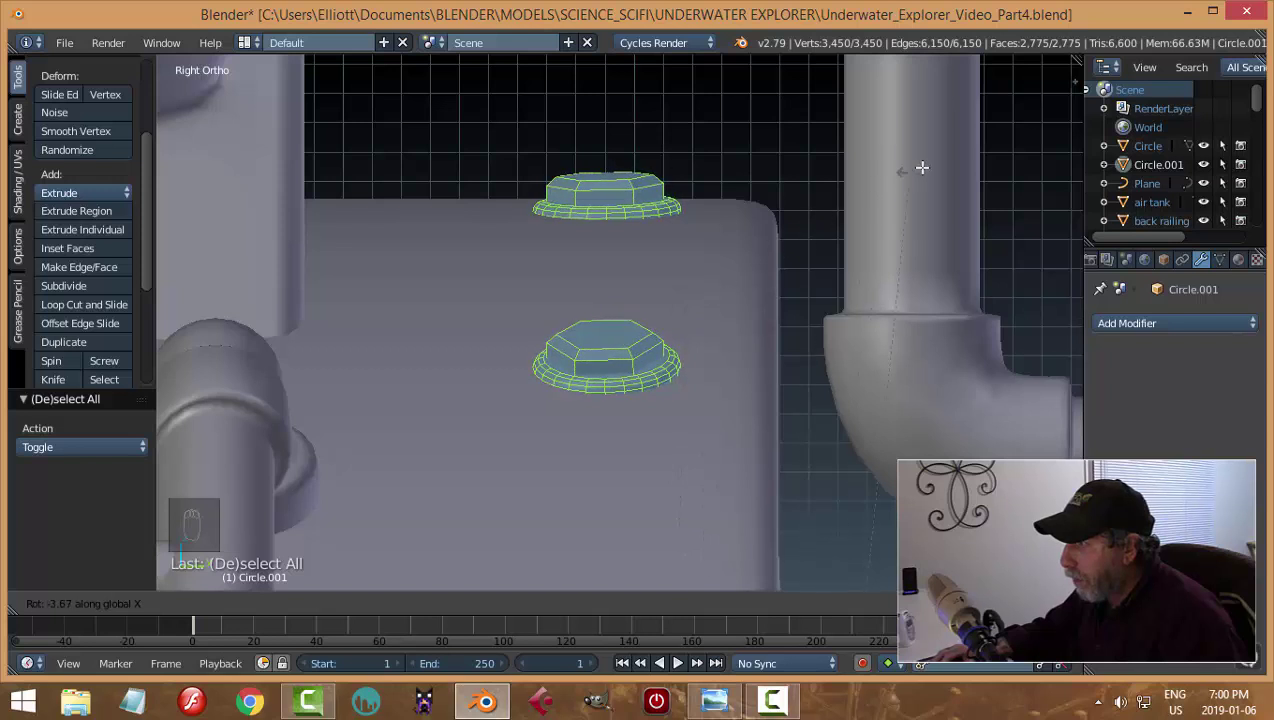
left_click(956, 143)
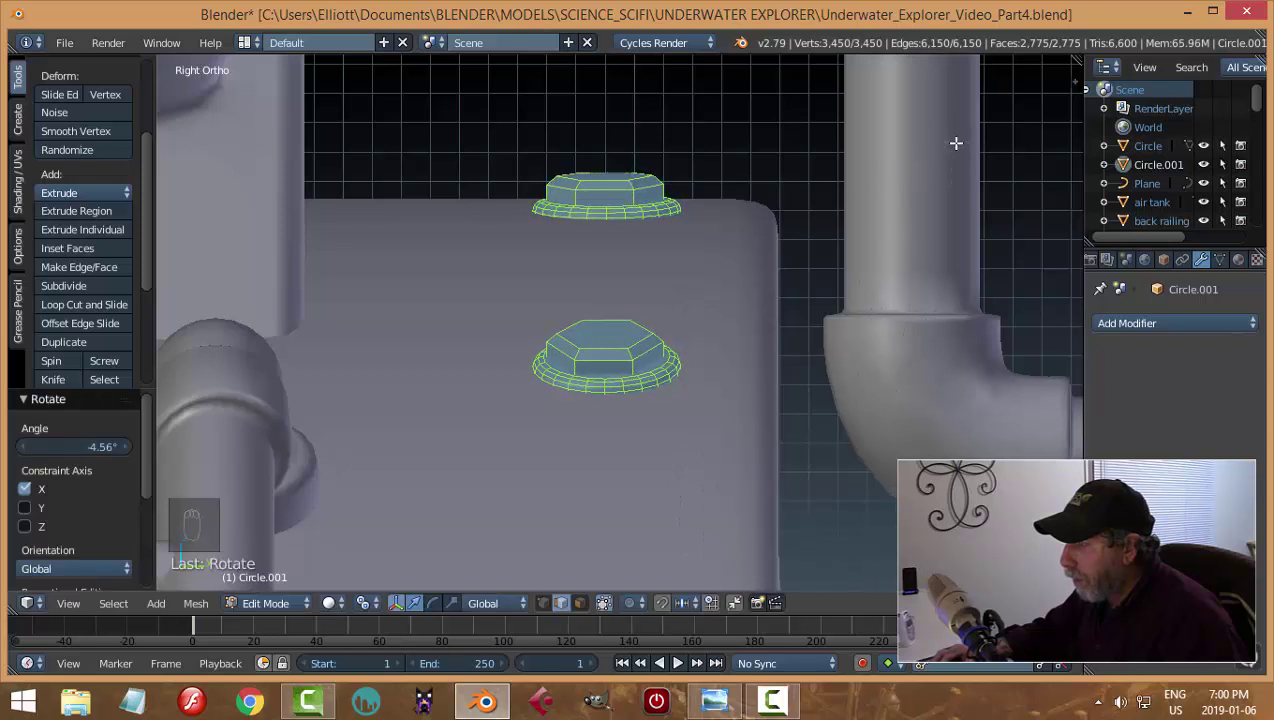
key("a")
Recalculate the normals of all the rear ring's bolts, return to Object Mode and deselect the ring
scroll(870, 293, "down", 4)
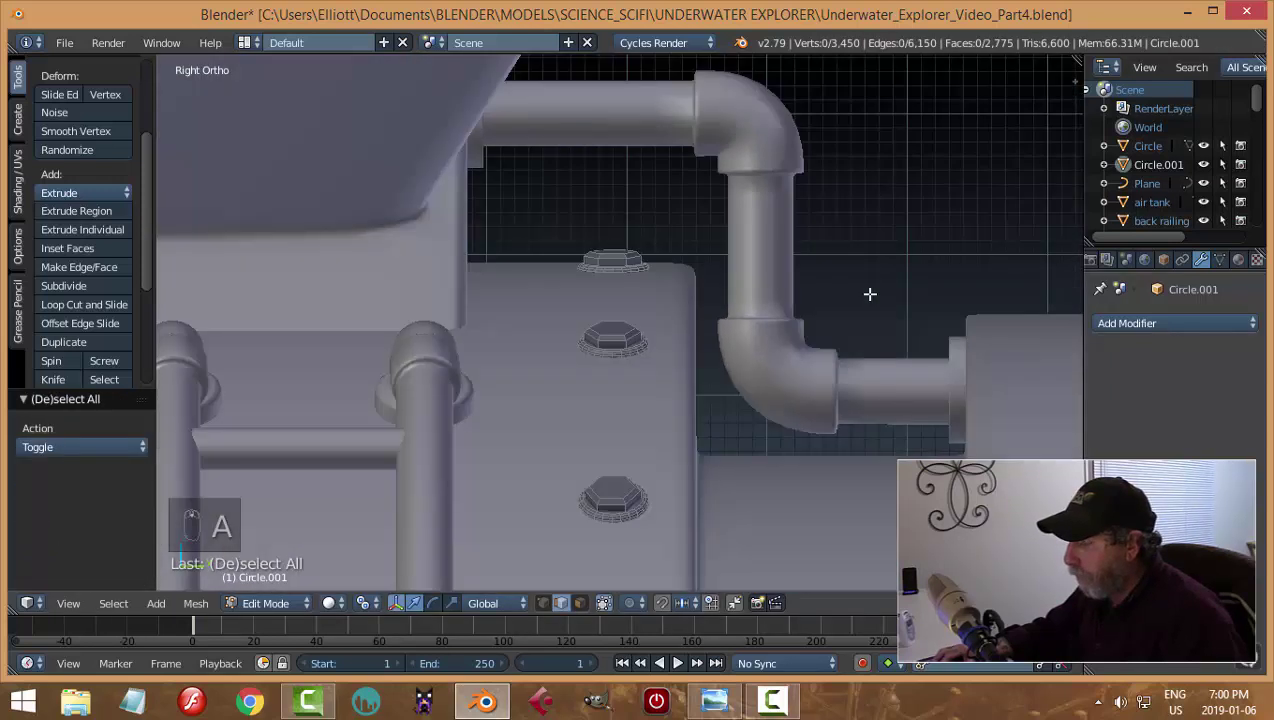
key("a")
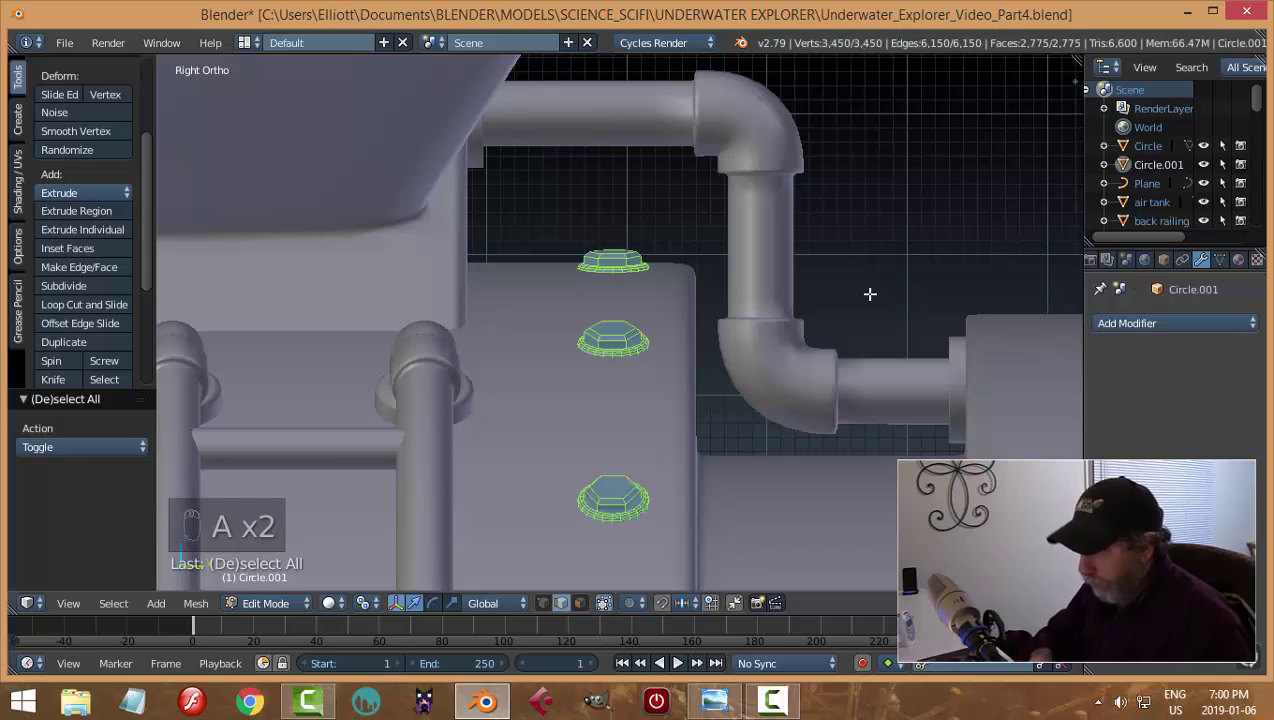
key("ctrl+n")
key("a")
key("Tab")
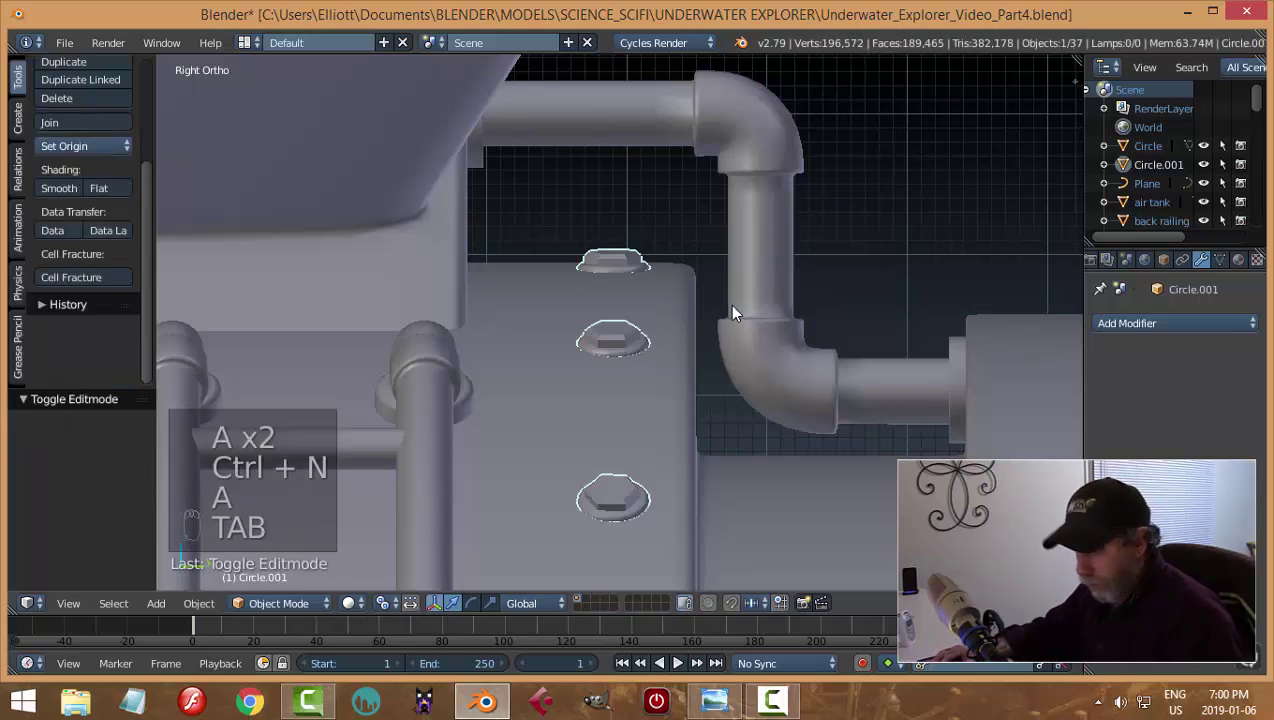
key("a")
Check the finished rear bolt ring on the hull and save the Blender file
scroll(729, 310, "down", 3)
middle_click_drag(704, 449, 730, 376)
scroll(728, 393, "down", 5)
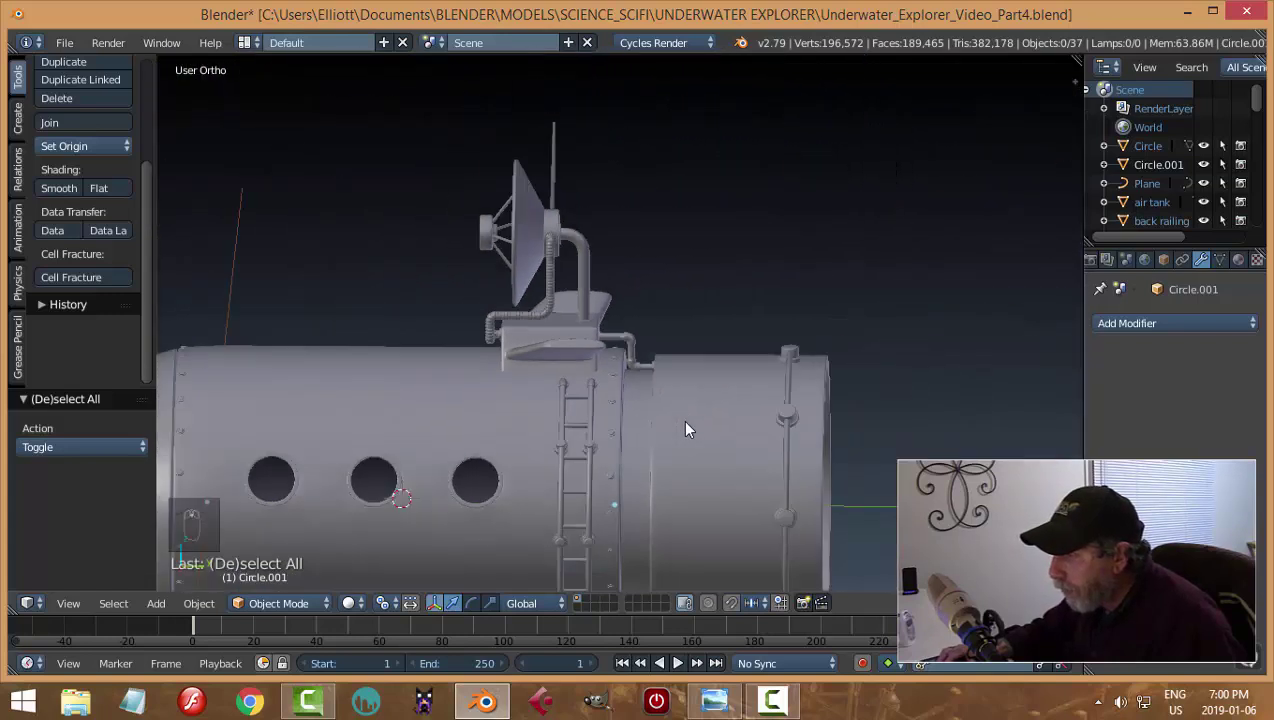
middle_click_drag(685, 429, 632, 448)
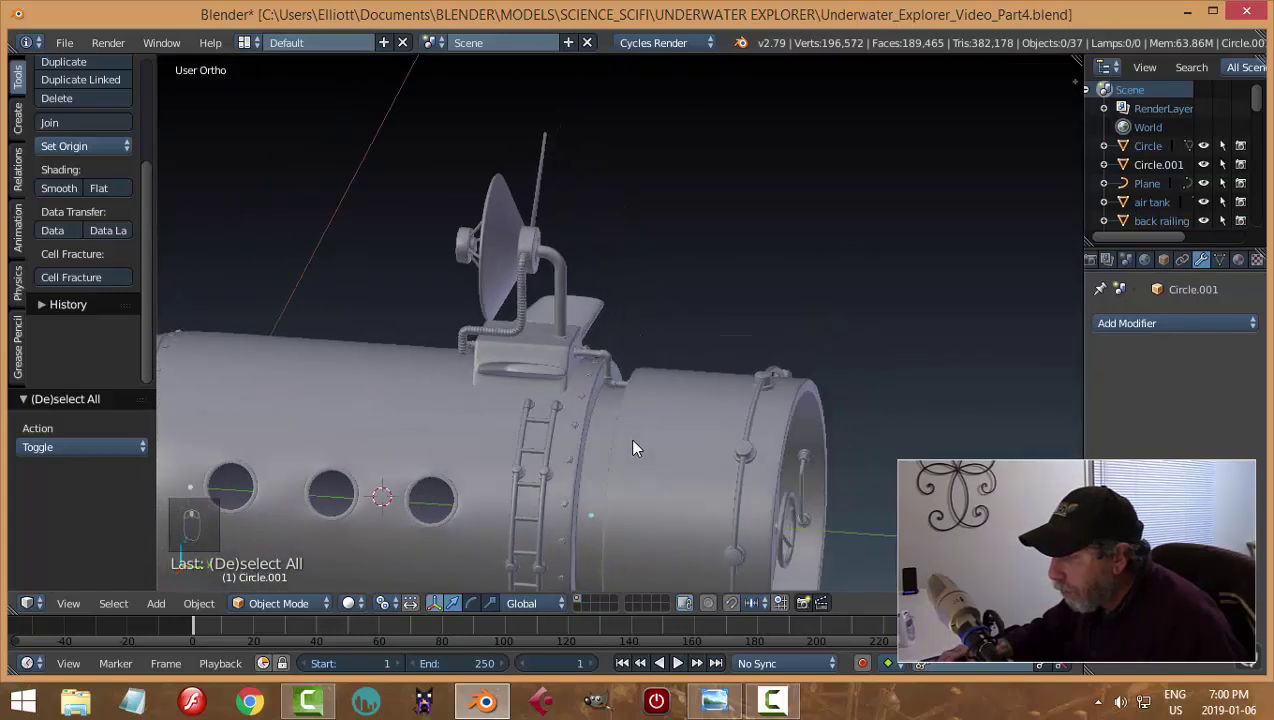
scroll(629, 440, "up", 3)
scroll(615, 436, "down", 2)
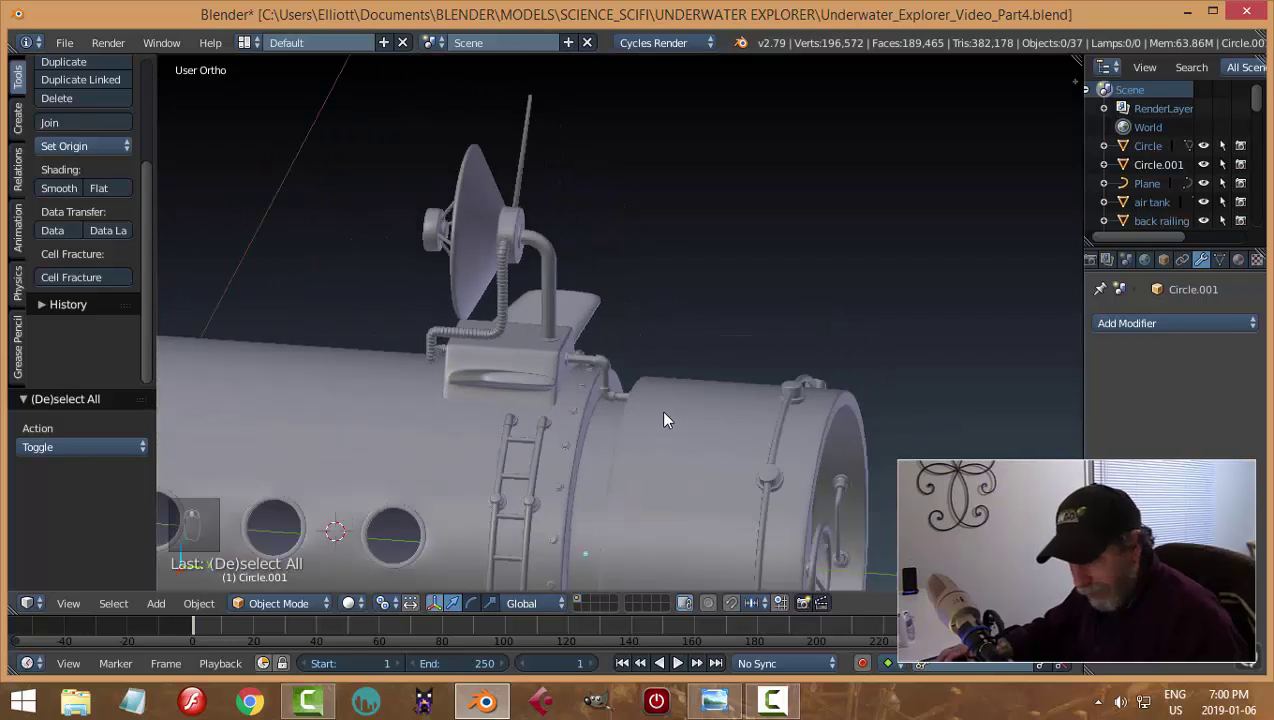
key("ctrl+s")
Examine the explorer's hull, rear section and skids from several angles and in the right view
scroll(654, 421, "down", 2)
middle_click_drag(654, 421, 680, 415)
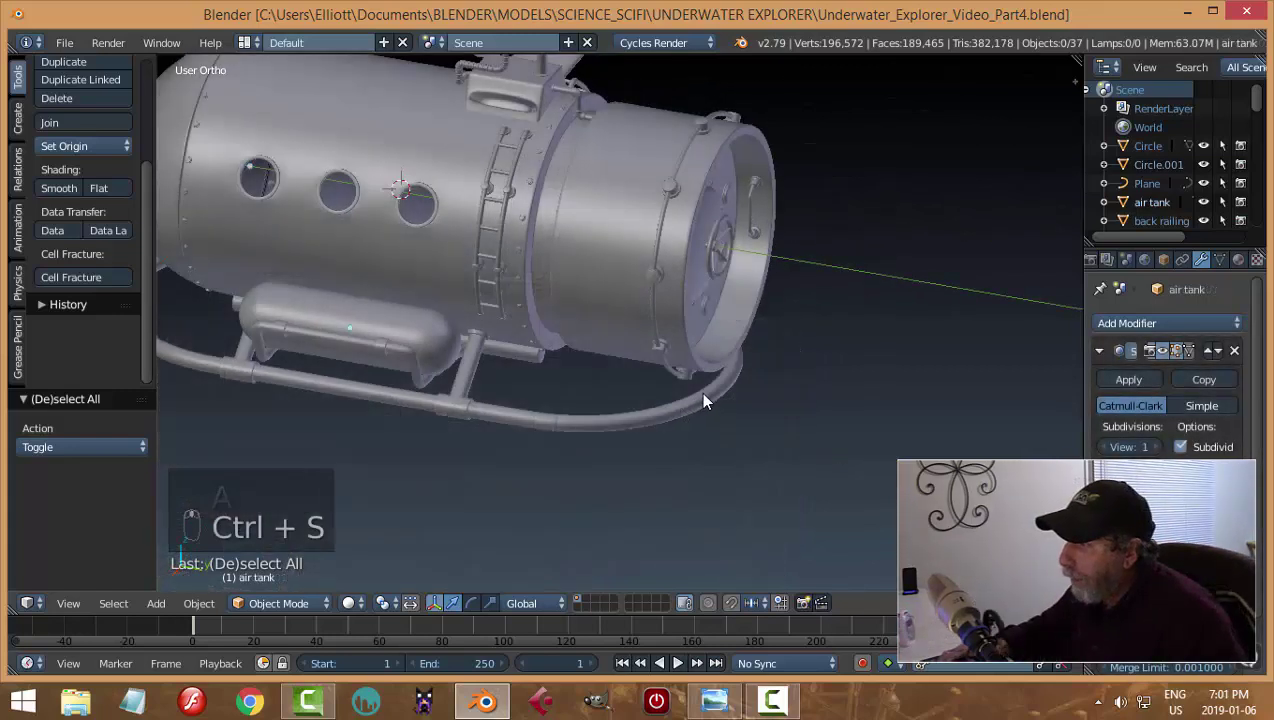
middle_click_drag(700, 391, 618, 409)
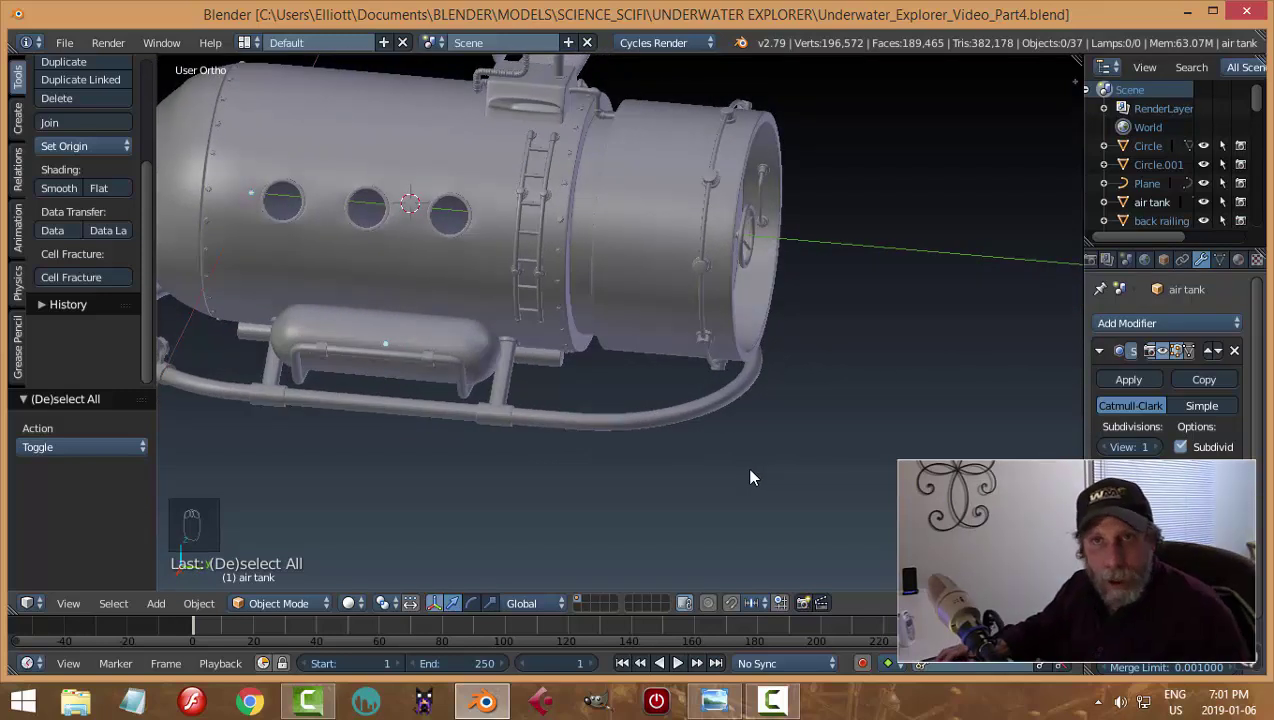
middle_click_drag(673, 459, 728, 447)
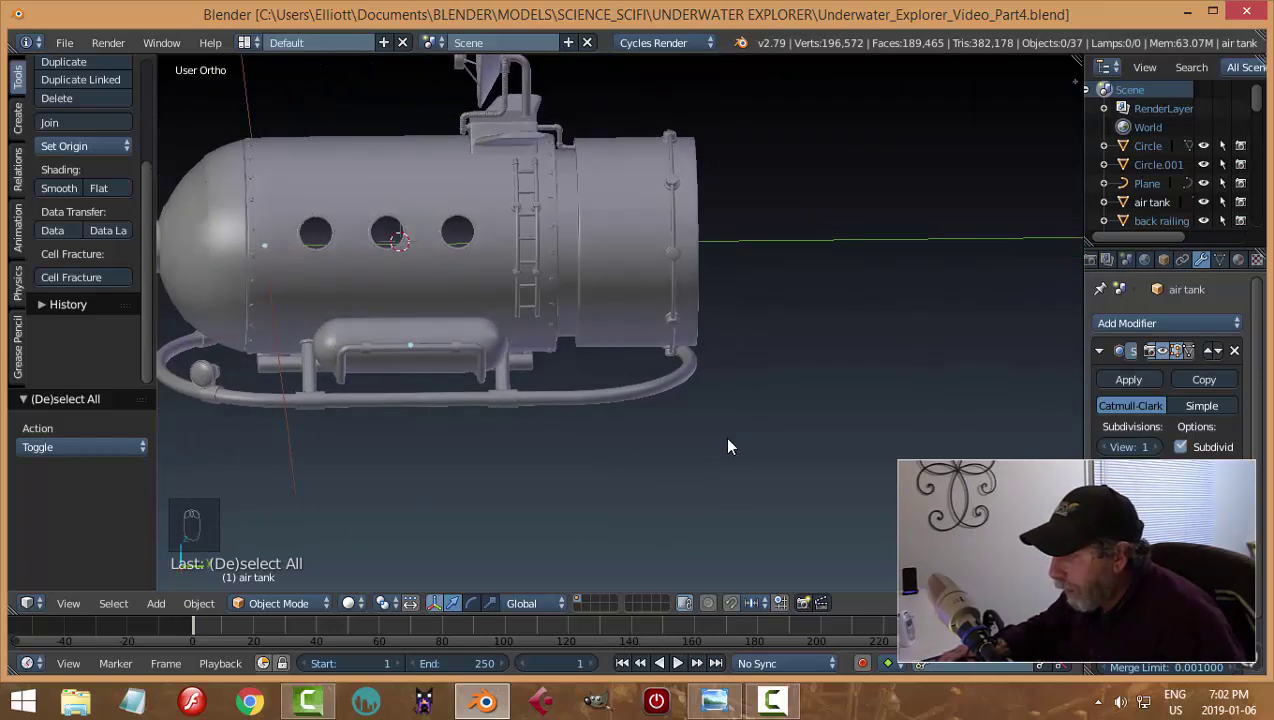
key("KP_3")
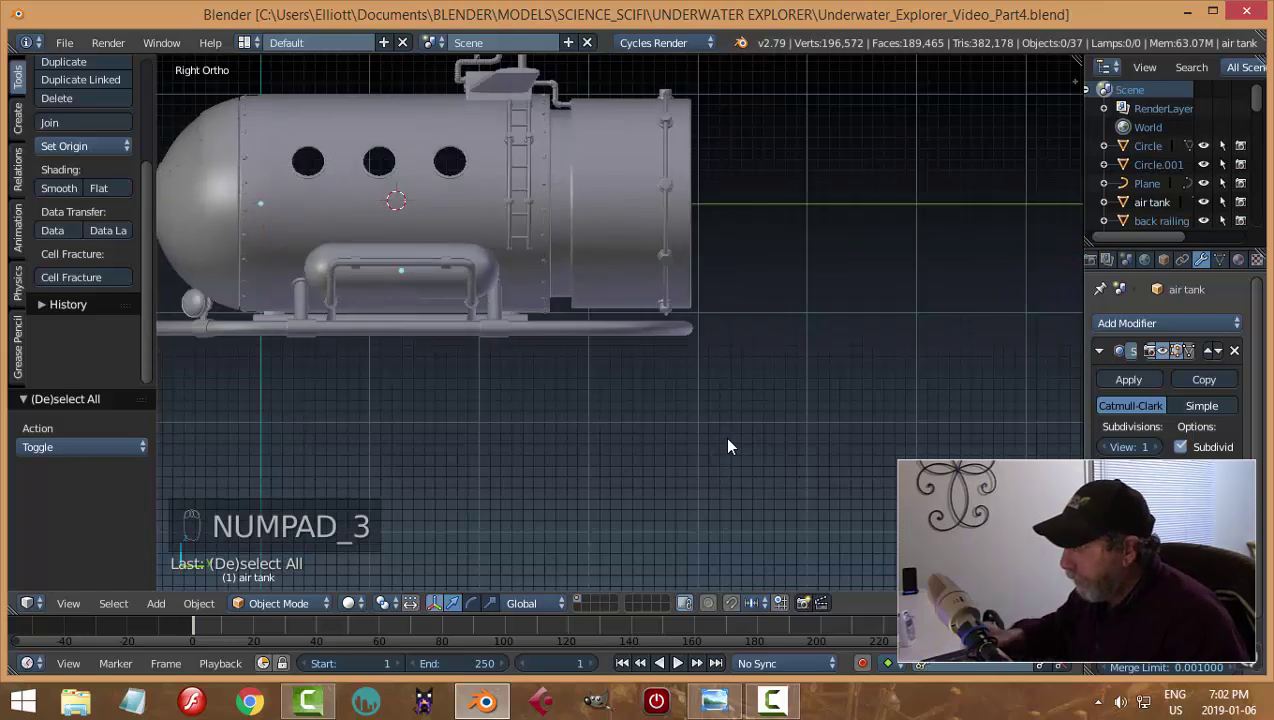
middle_click_drag(703, 420, 730, 480, "shift")
scroll(729, 462, "up", 1)
scroll(729, 462, "down", 1)
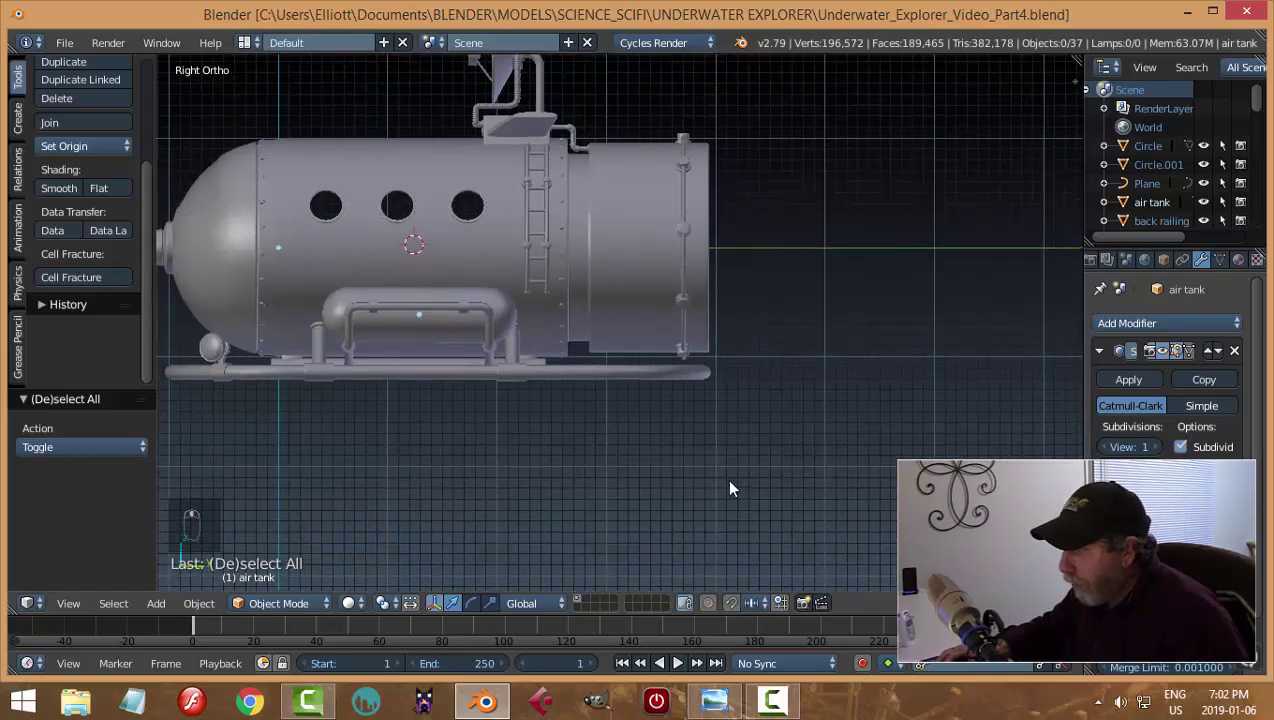
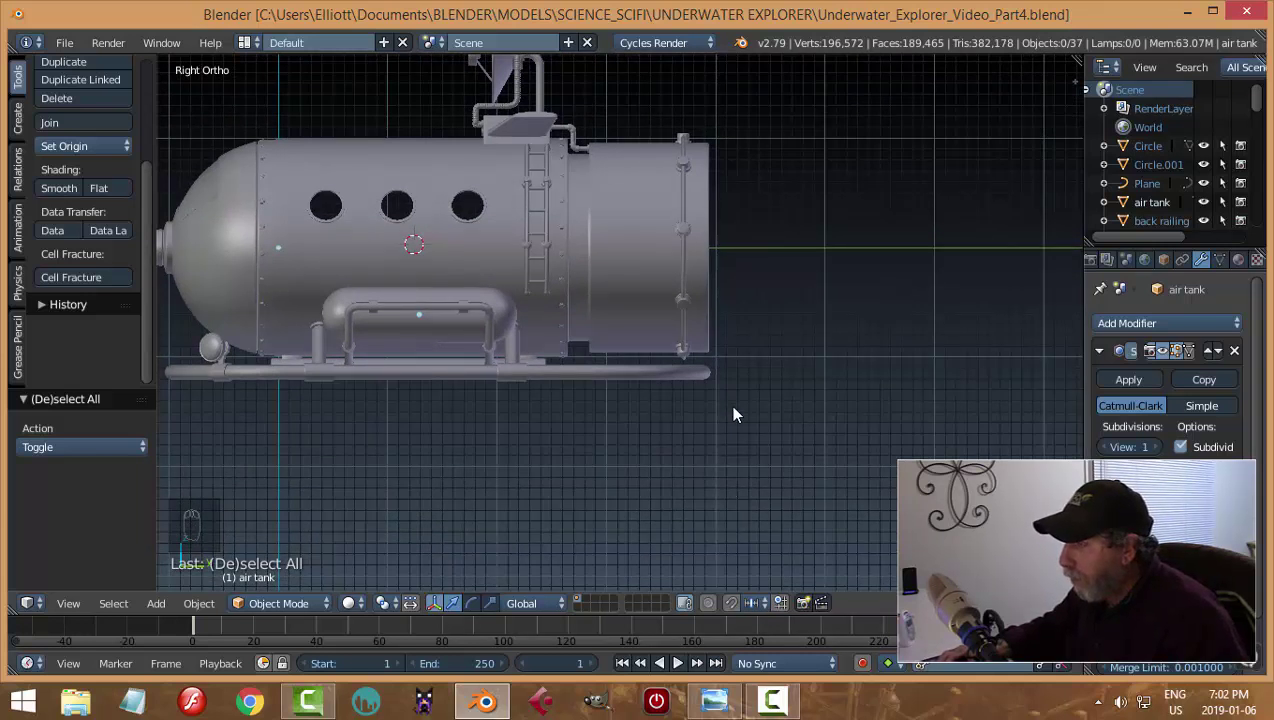
Snap the 3D cursor to the centre of the back railing
right_click(690, 233)
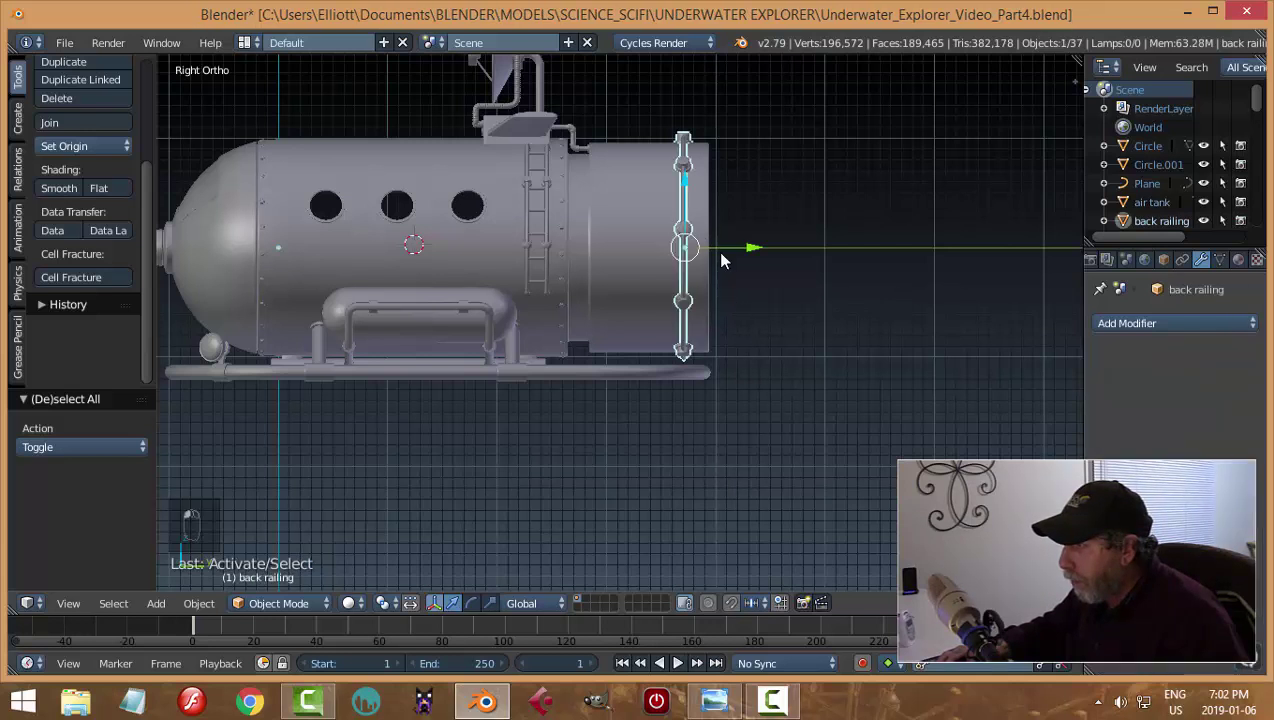
key("shift+s")
left_click(771, 319)
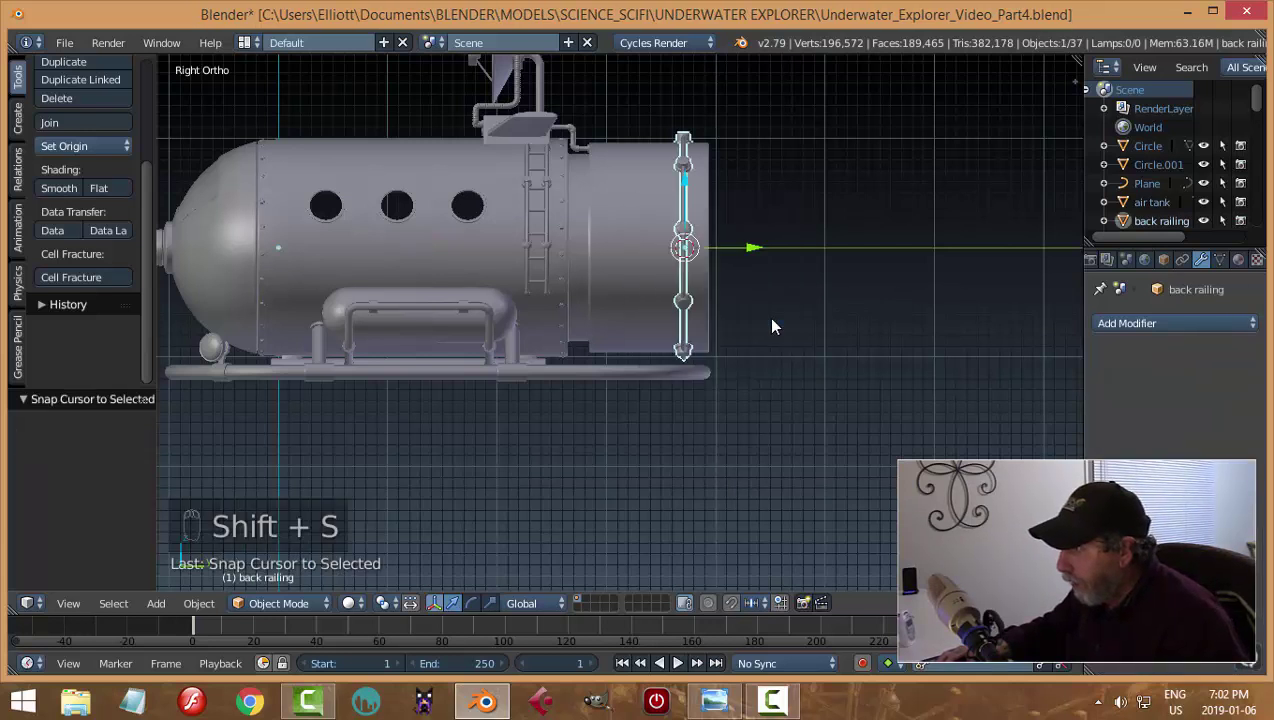
Add a UV sphere at the 3D cursor with 24 segments and 12 rings
key("shift+a")
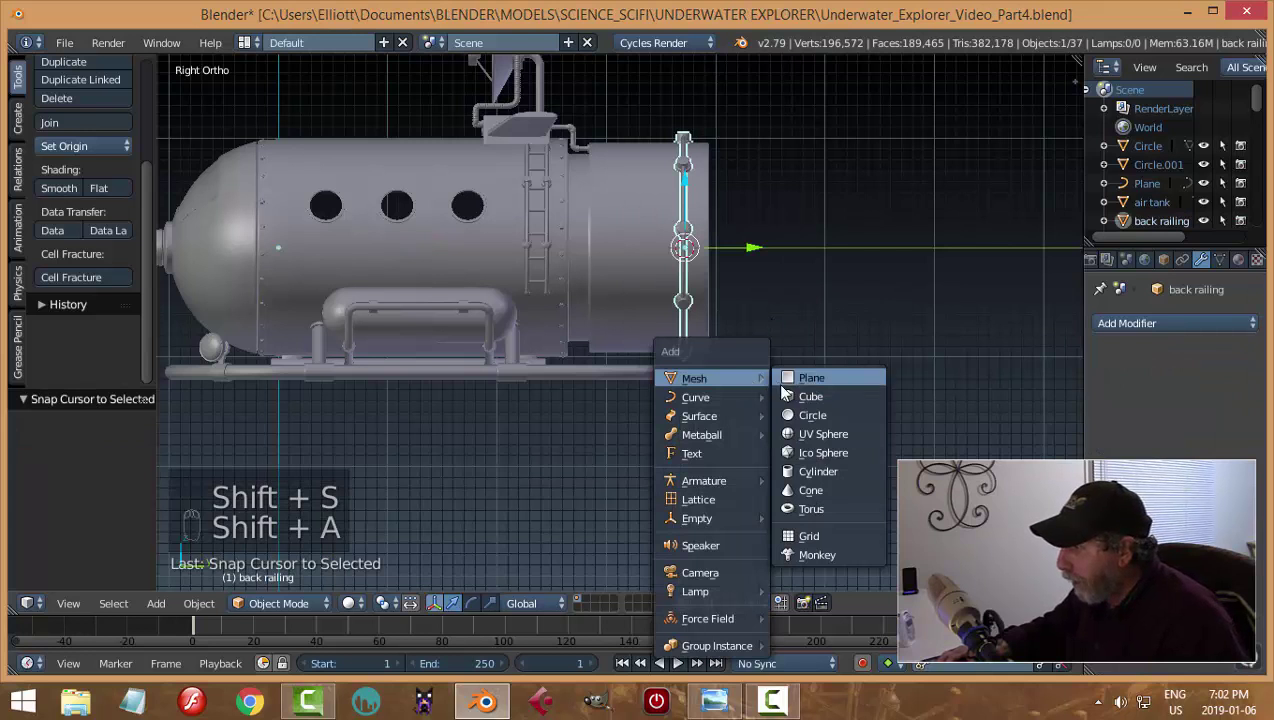
left_click(810, 434)
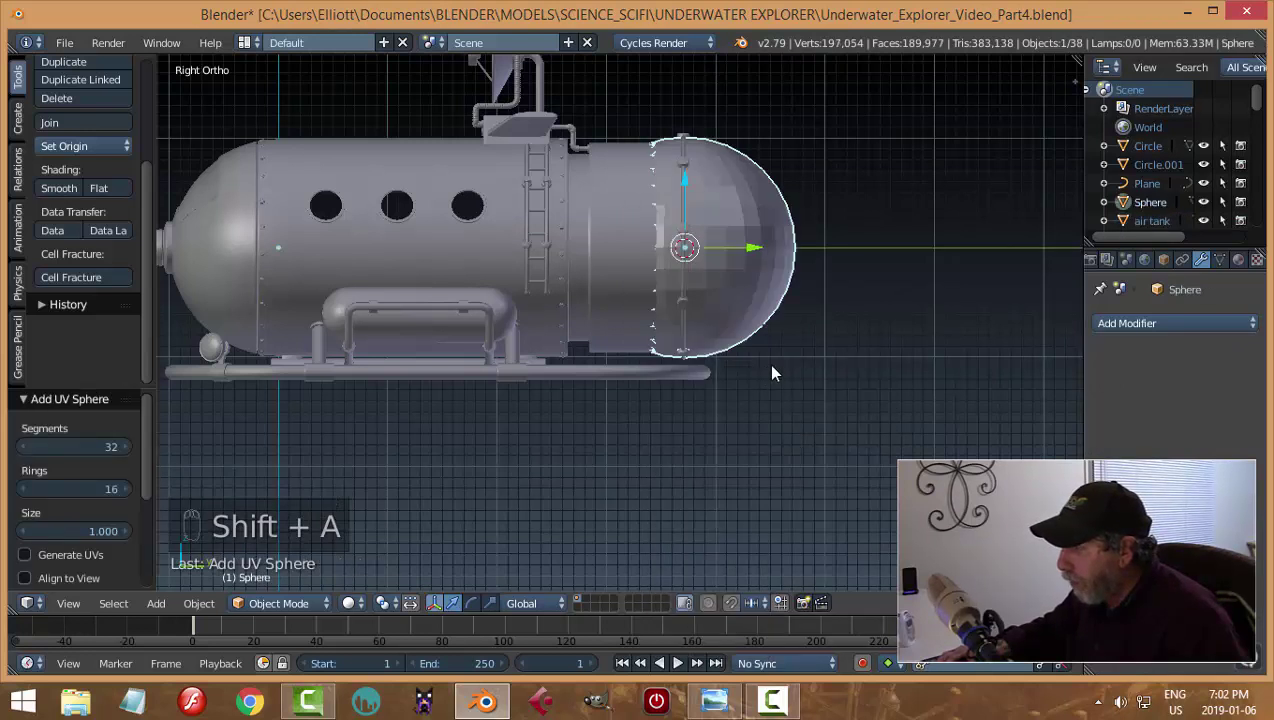
key("r")
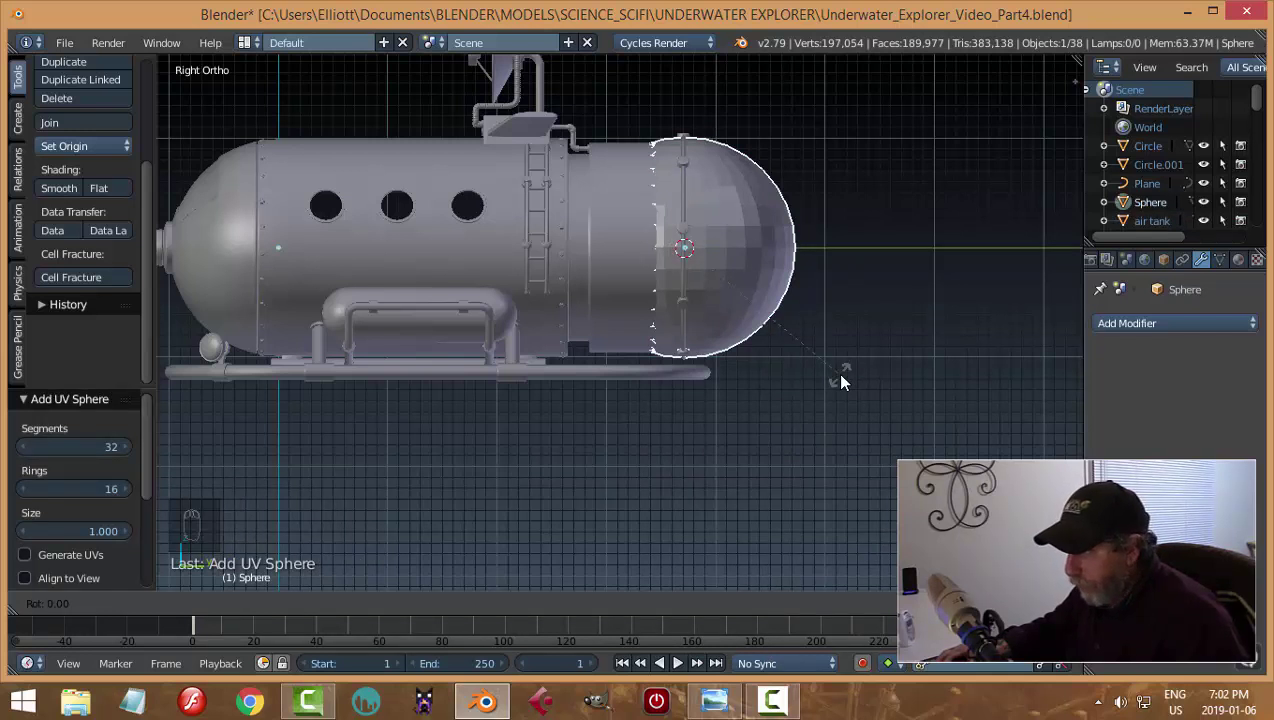
key("Escape")
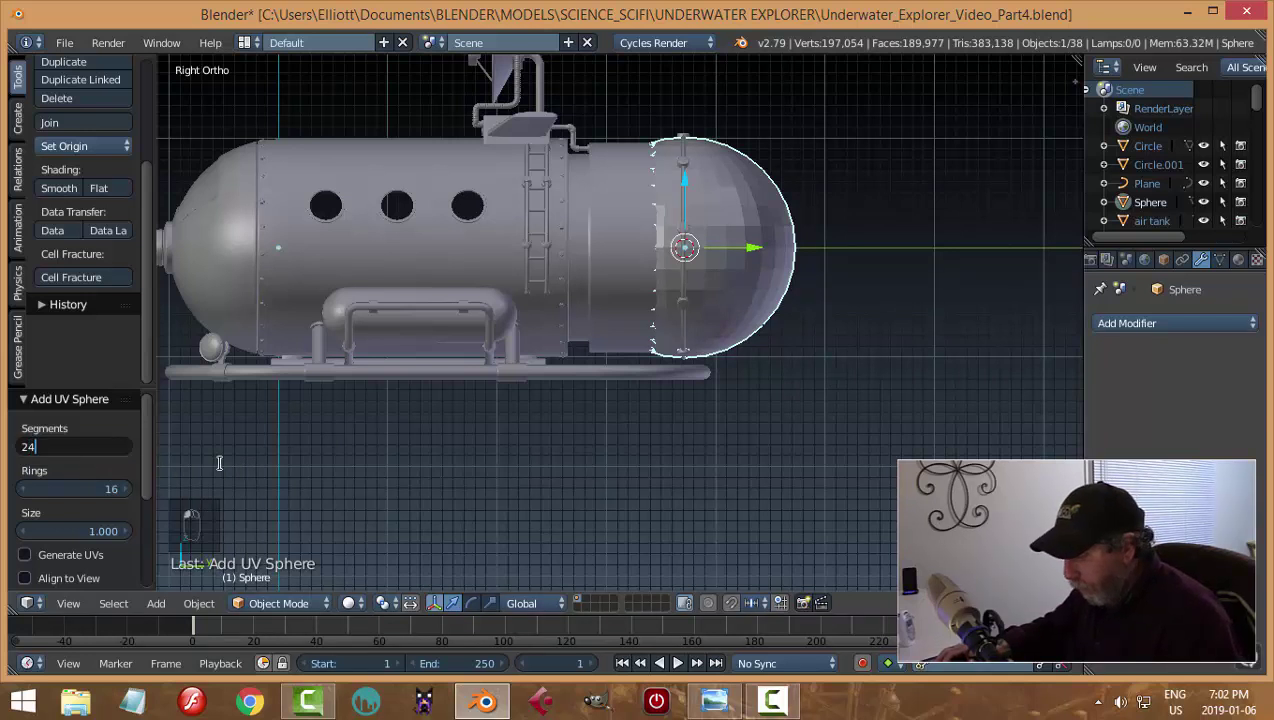
left_click(90, 488)
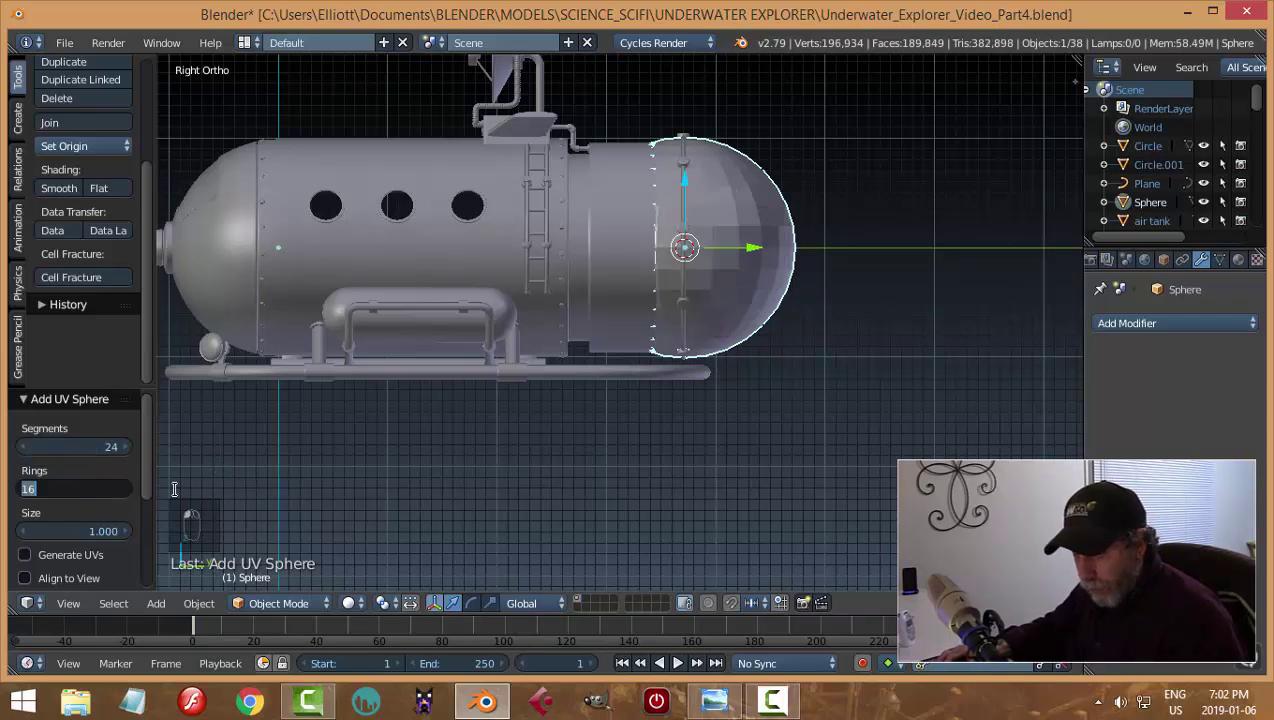
type("12")
key("Return")
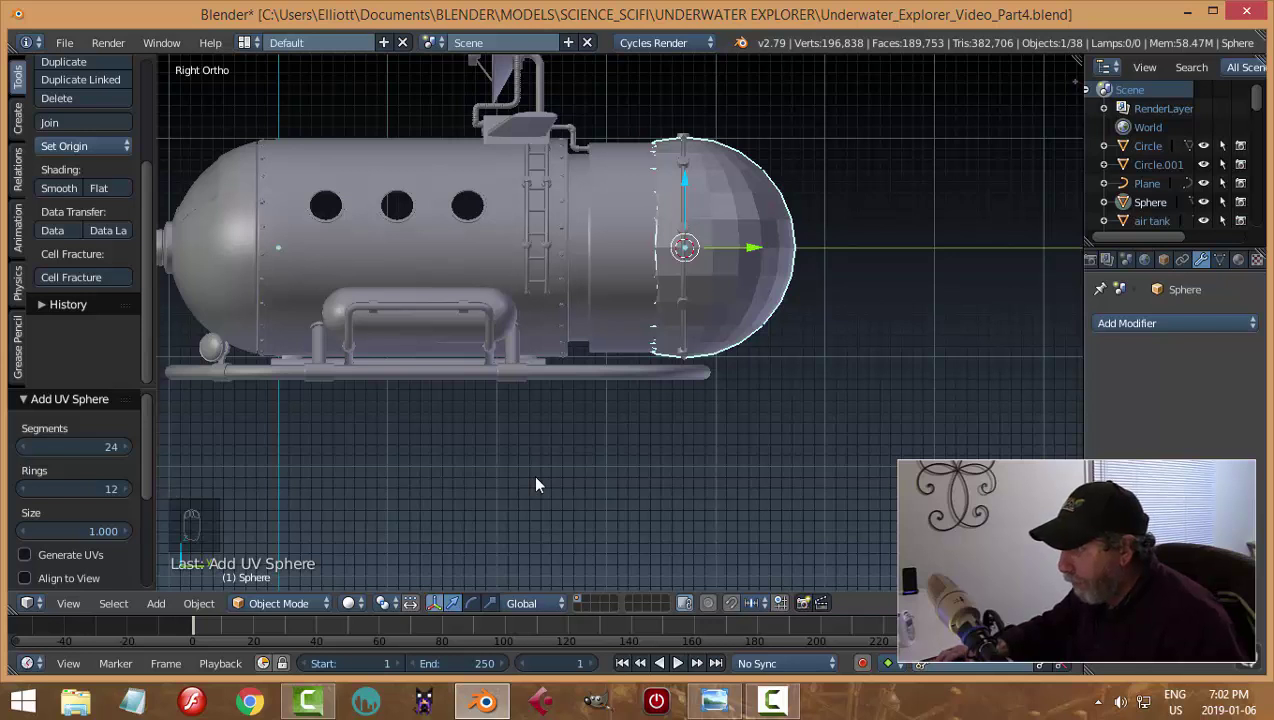
Rotate the sphere 90° around the X axis and move it about 1.413 along Y, behind the hull
type("r90")
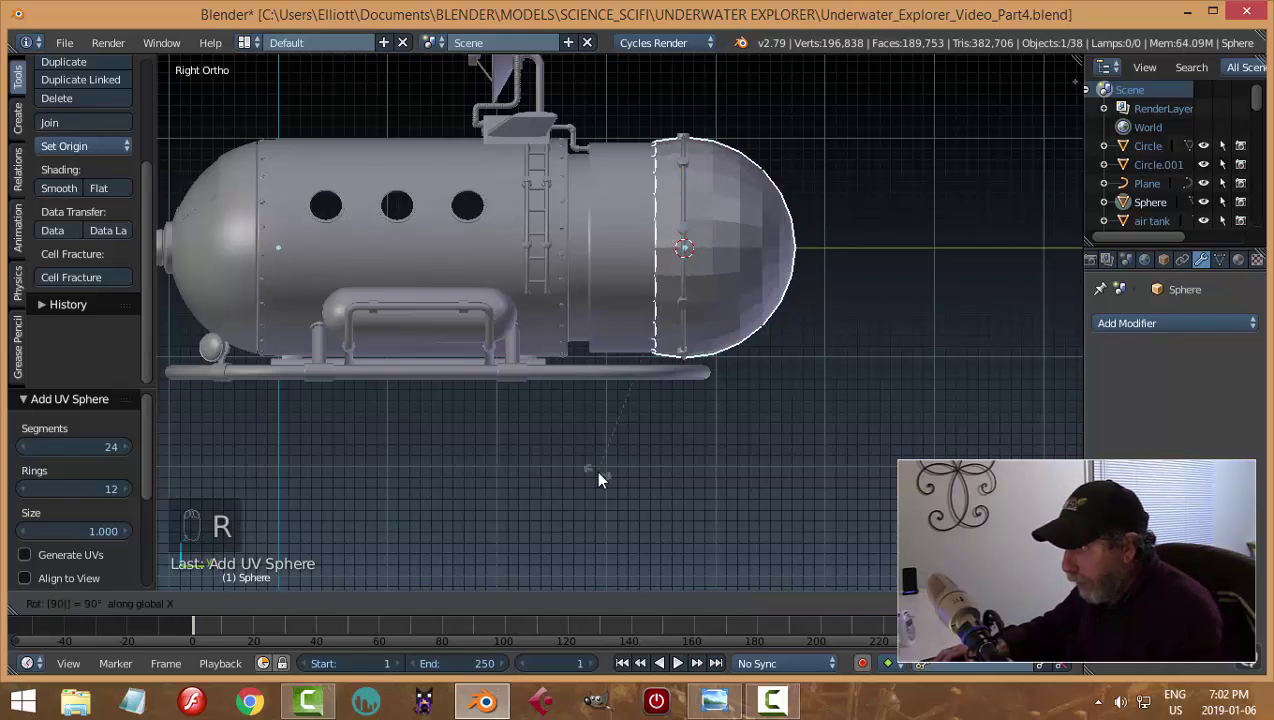
key("Return")
left_click_drag(760, 252, 913, 241)
middle_click_drag(956, 279, 713, 335, "shift")
Scale the sphere's mesh in Edit Mode to about 0.260, and scale it again by about 0.719
key("Tab")
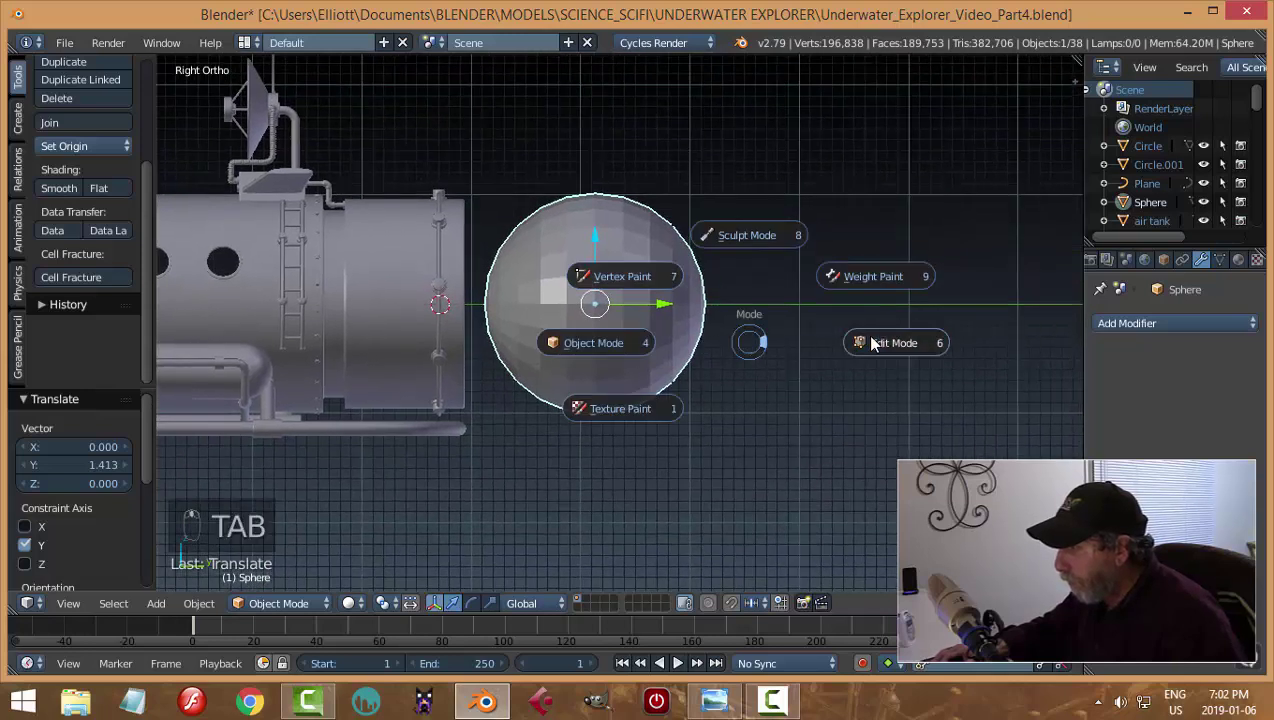
key("s")
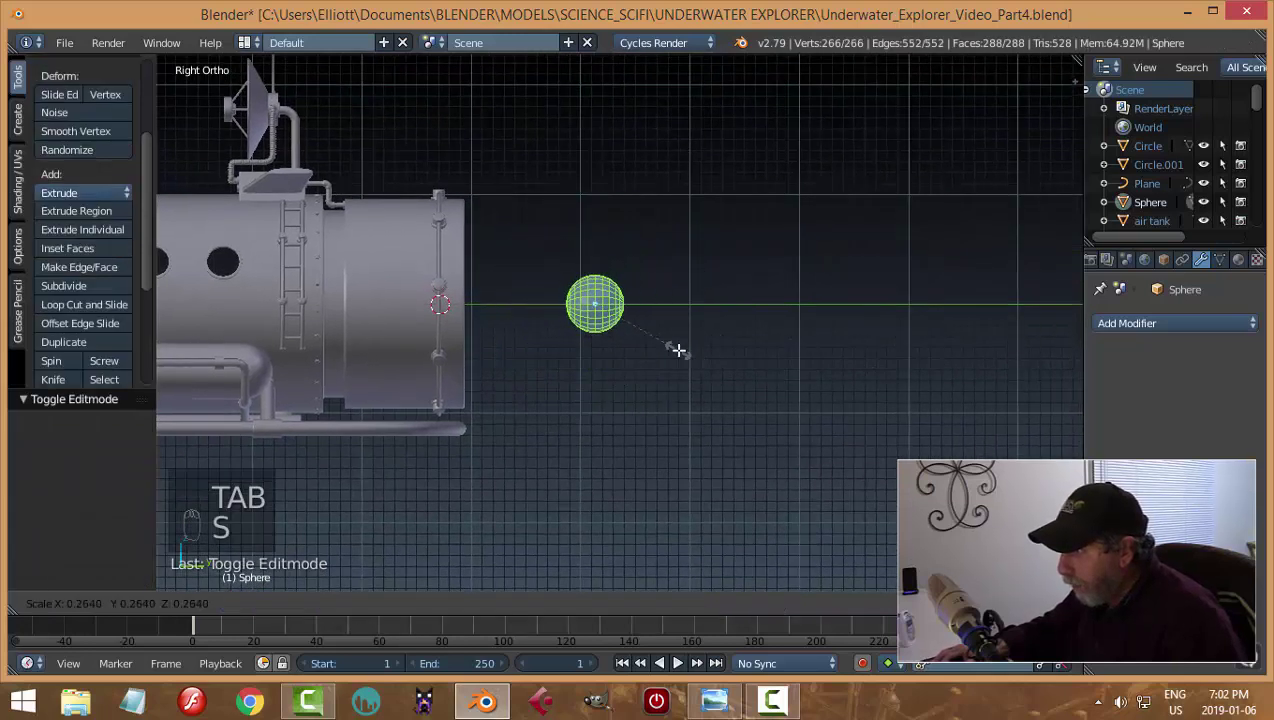
left_click(677, 350)
key("KP_Decimal")
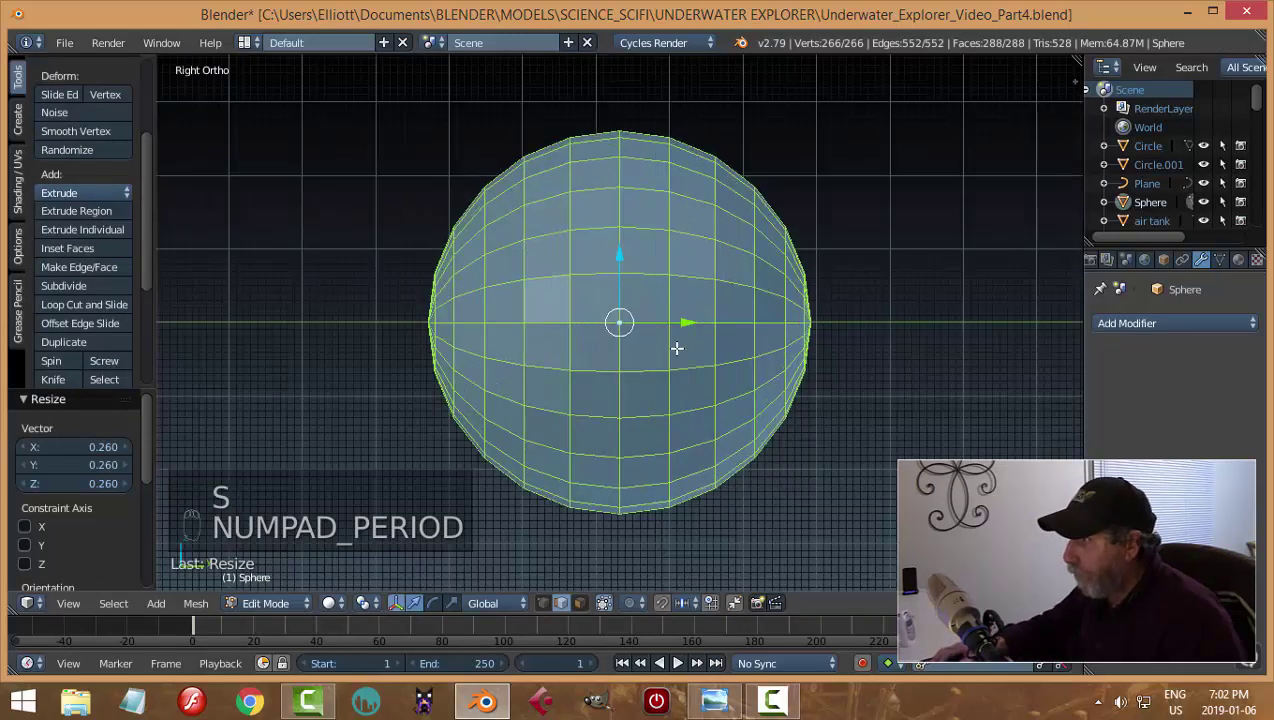
scroll(680, 390, "down", 5)
key("s")
left_click(753, 394)
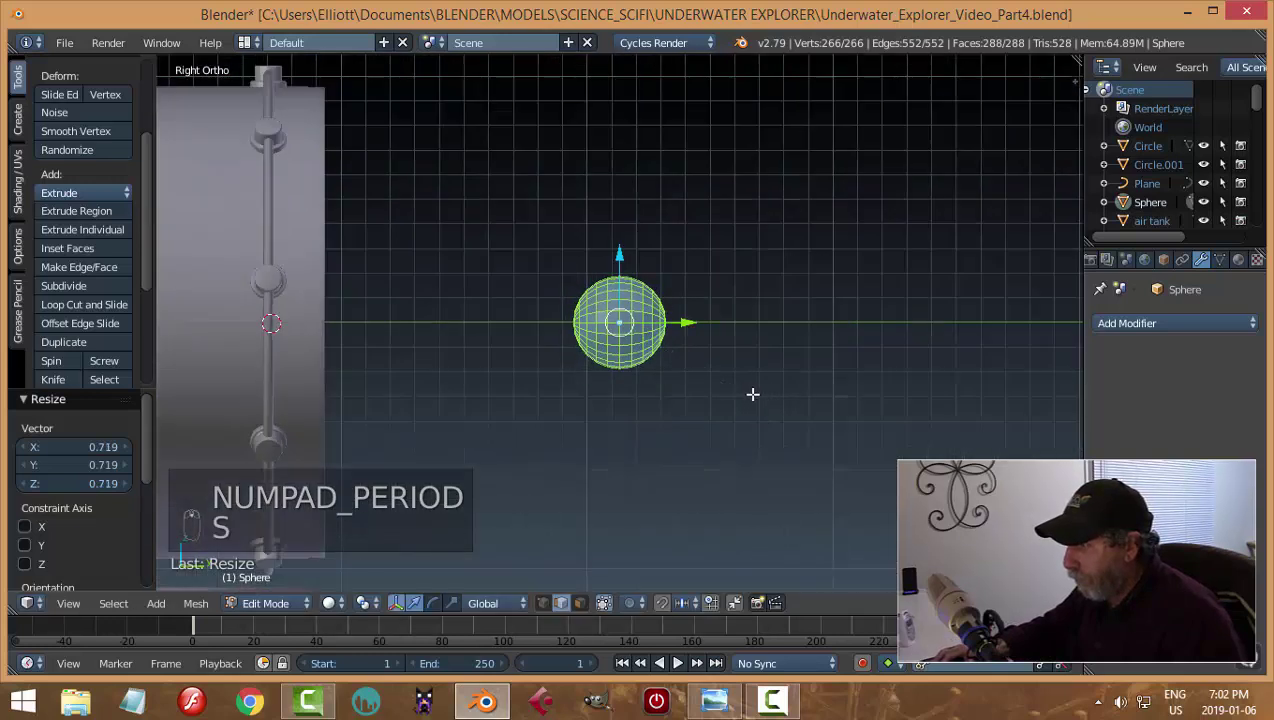
In vertex select mode and wireframe shading, select the half of the sphere facing away from the hull and delete its vertices
key("ctrl+Tab")
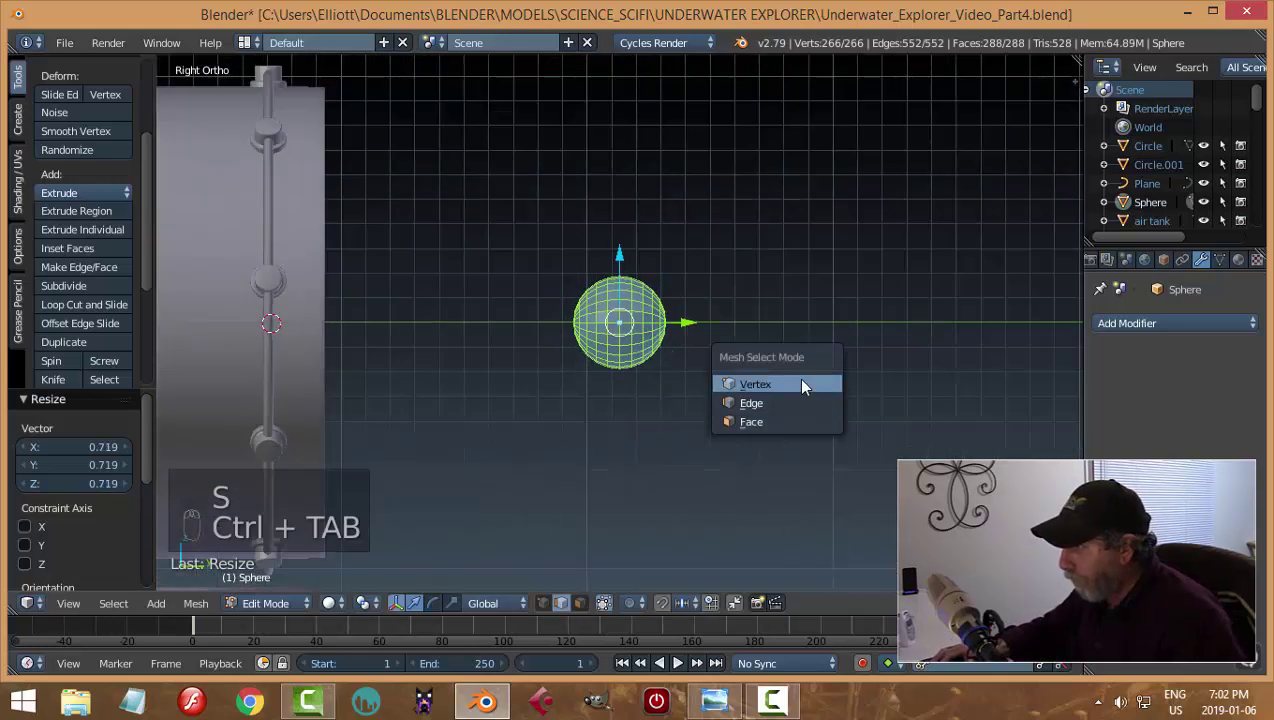
left_click(797, 377)
key("a")
left_click_drag(716, 402, 699, 361)
key("z")
left_click(817, 367)
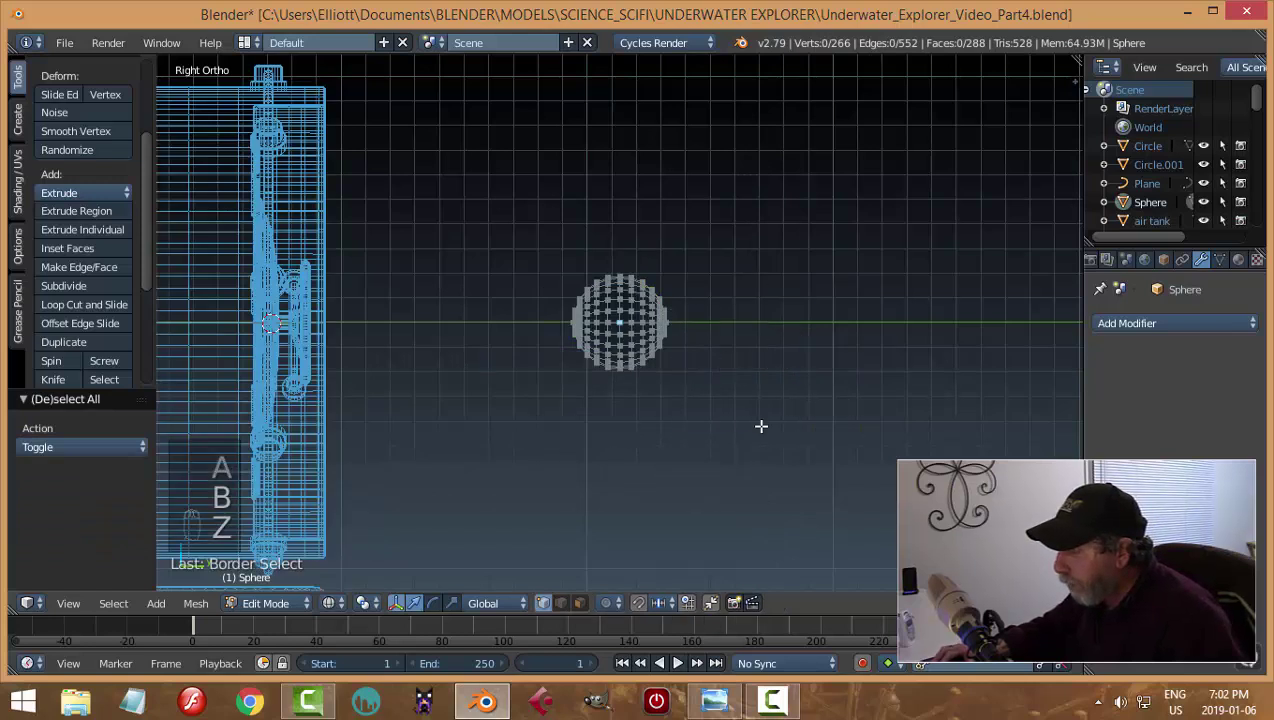
key("b")
left_click_drag(774, 505, 632, 175)
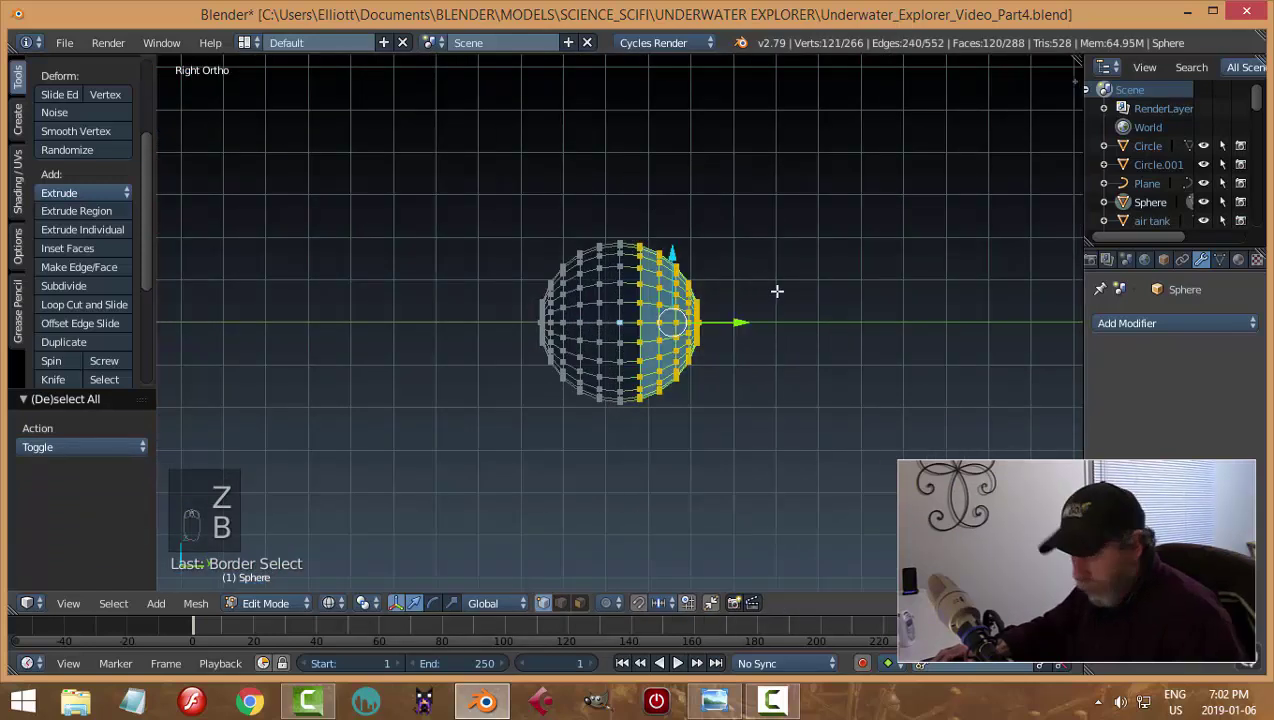
key("x")
left_click(742, 166)
Extrude the hemisphere's open edge loop along Y, away from the hull, to form a long cylindrical body
middle_click_drag(722, 312, 676, 325, "shift")
right_click(577, 288, "alt")
scroll(700, 341, "down", 2)
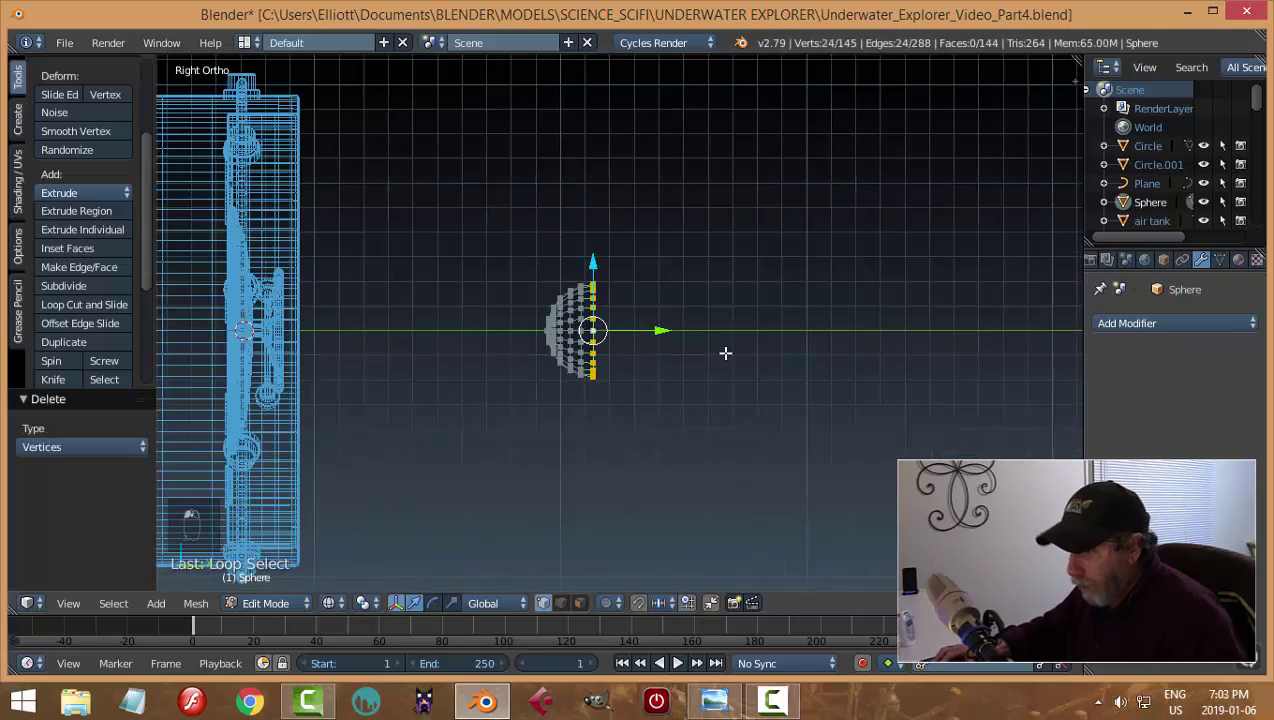
key("e")
right_click(700, 345)
left_click_drag(655, 331, 803, 331)
Extrude the body's end loop about 0.352 along Y, scale it to about 0.539, and move it about -0.011 along Y
middle_click_drag(864, 355, 738, 367, "shift")
scroll(735, 369, "up", 2)
key("e")
right_click(701, 364)
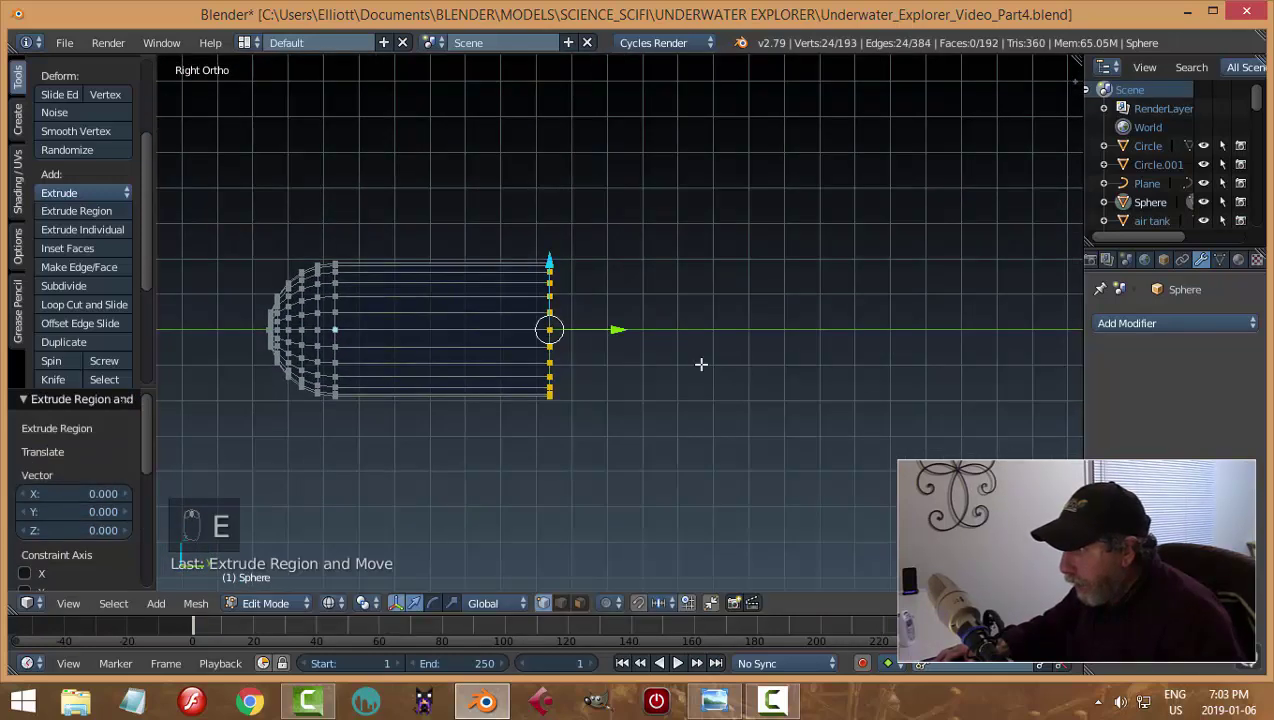
left_click_drag(615, 330, 741, 336)
key("s")
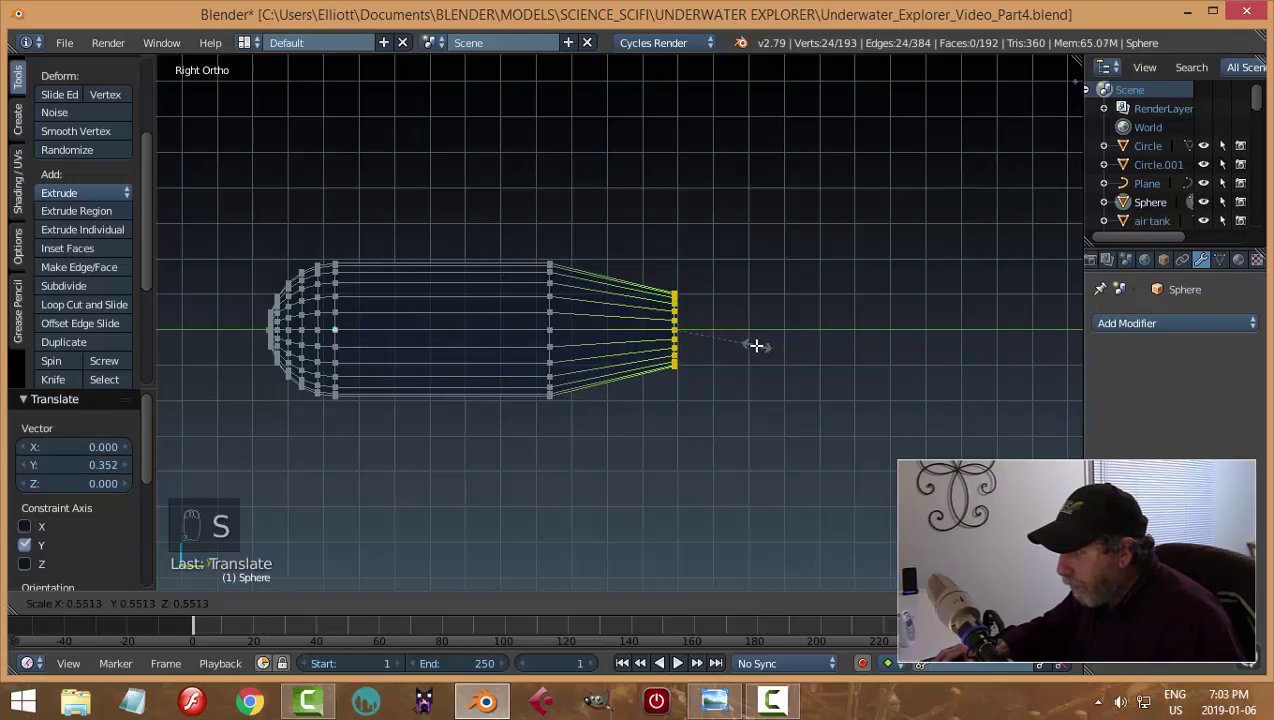
left_click(755, 345)
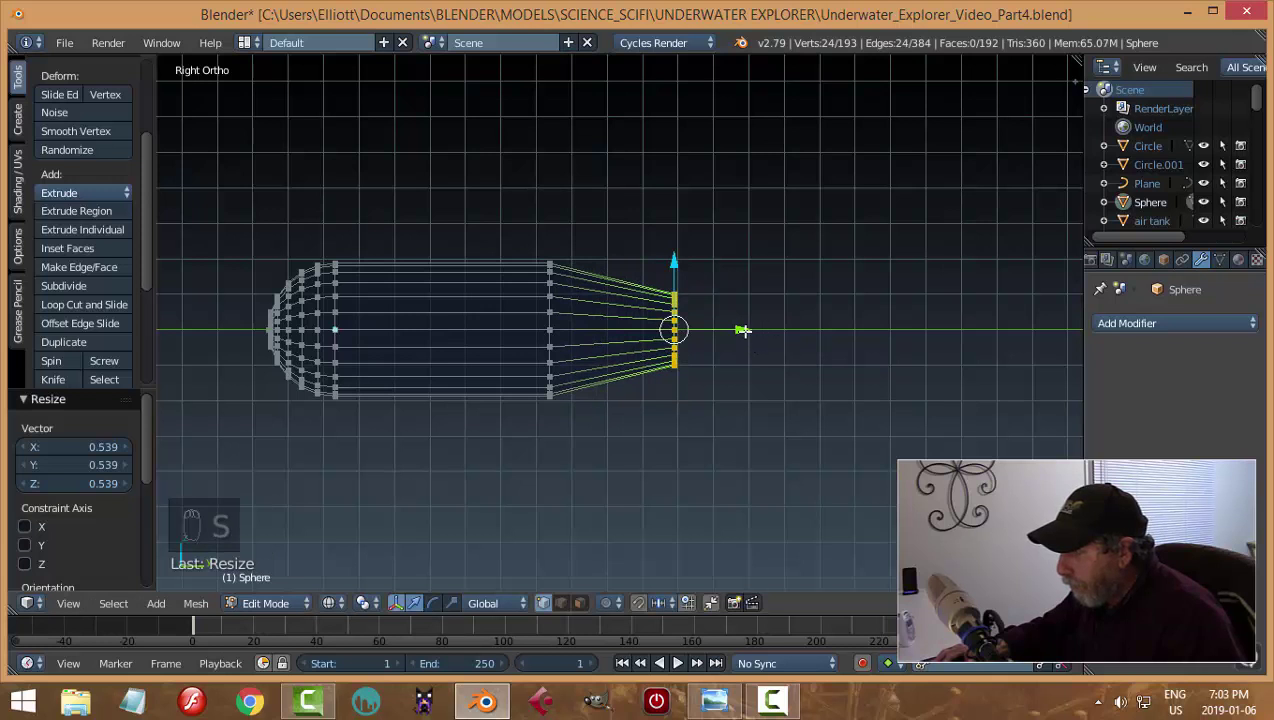
left_click_drag(742, 330, 756, 381)
Extrude the narrowed end loop about 0.206 along Y as a straight neck, and shift it another 0.008 along Y
middle_click_drag(756, 381, 665, 376, "shift")
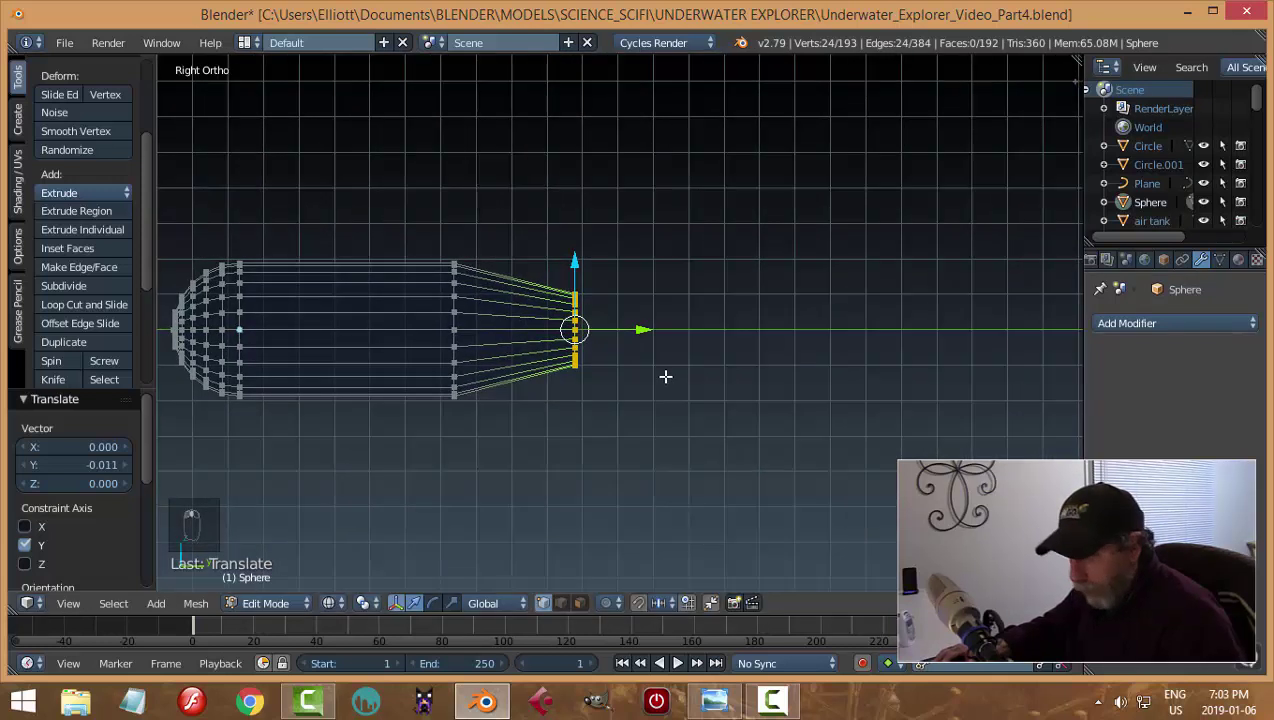
key("e")
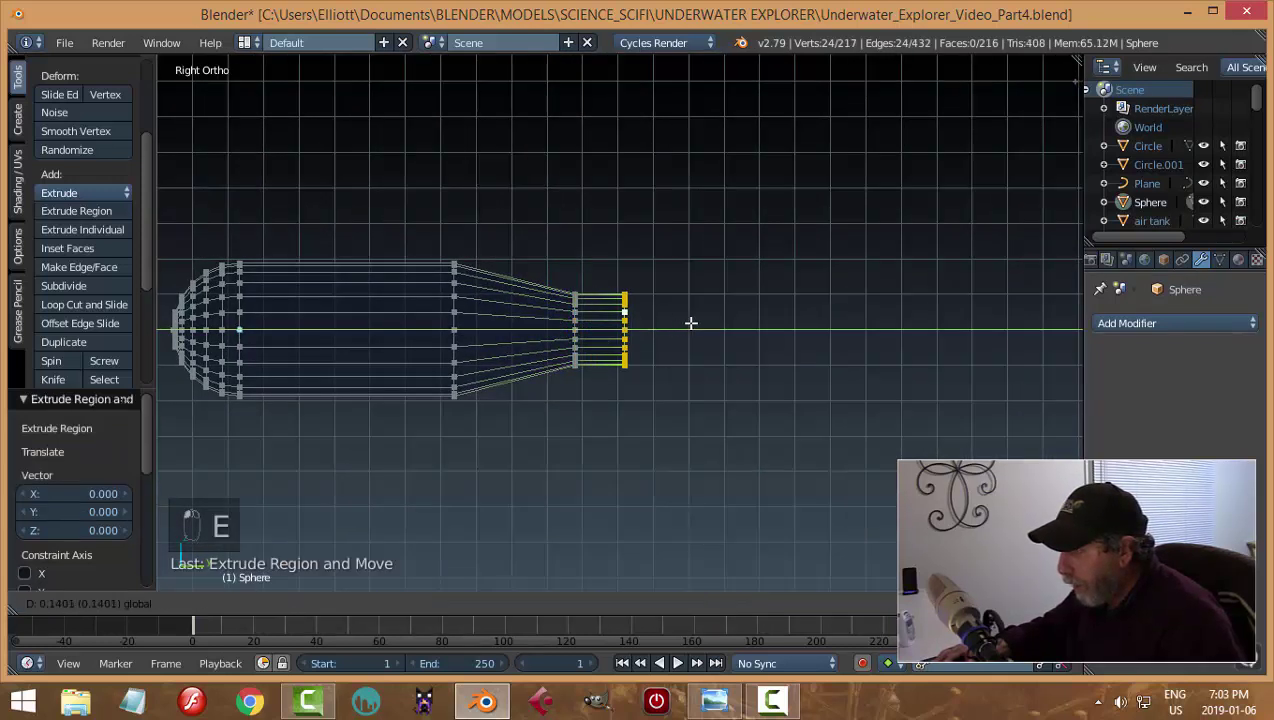
left_click(718, 326)
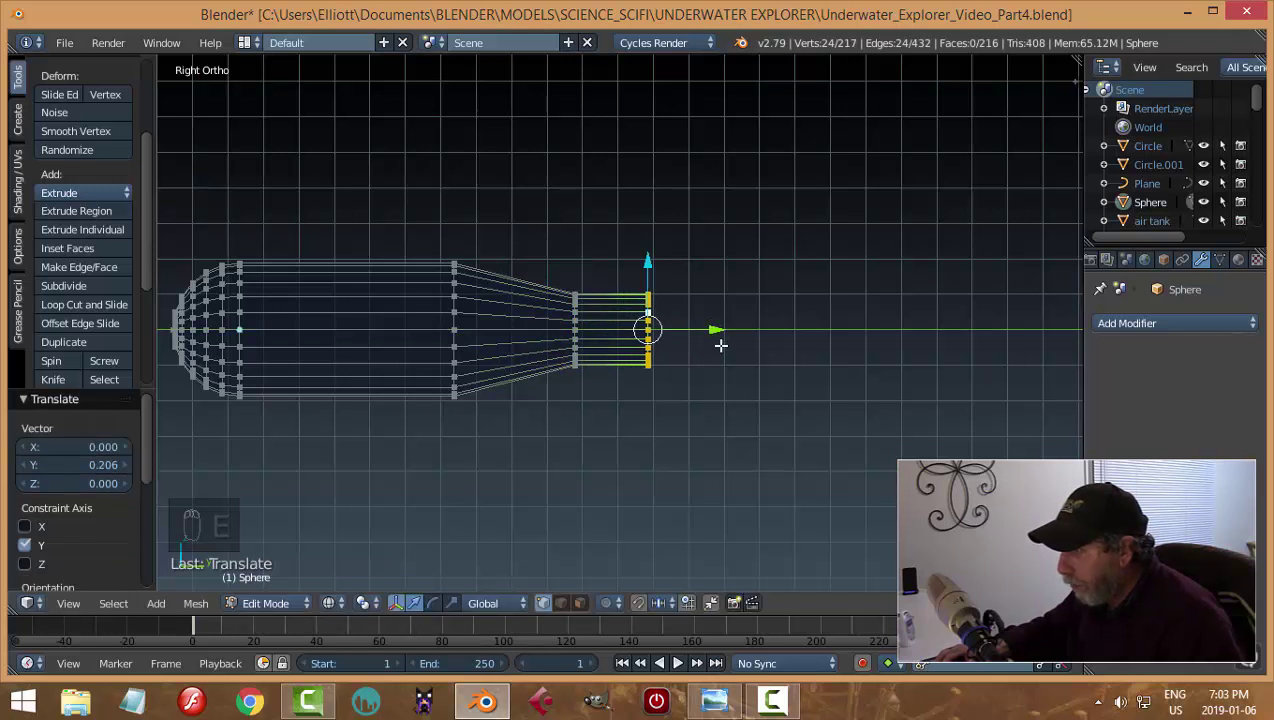
left_click_drag(720, 332, 729, 342)
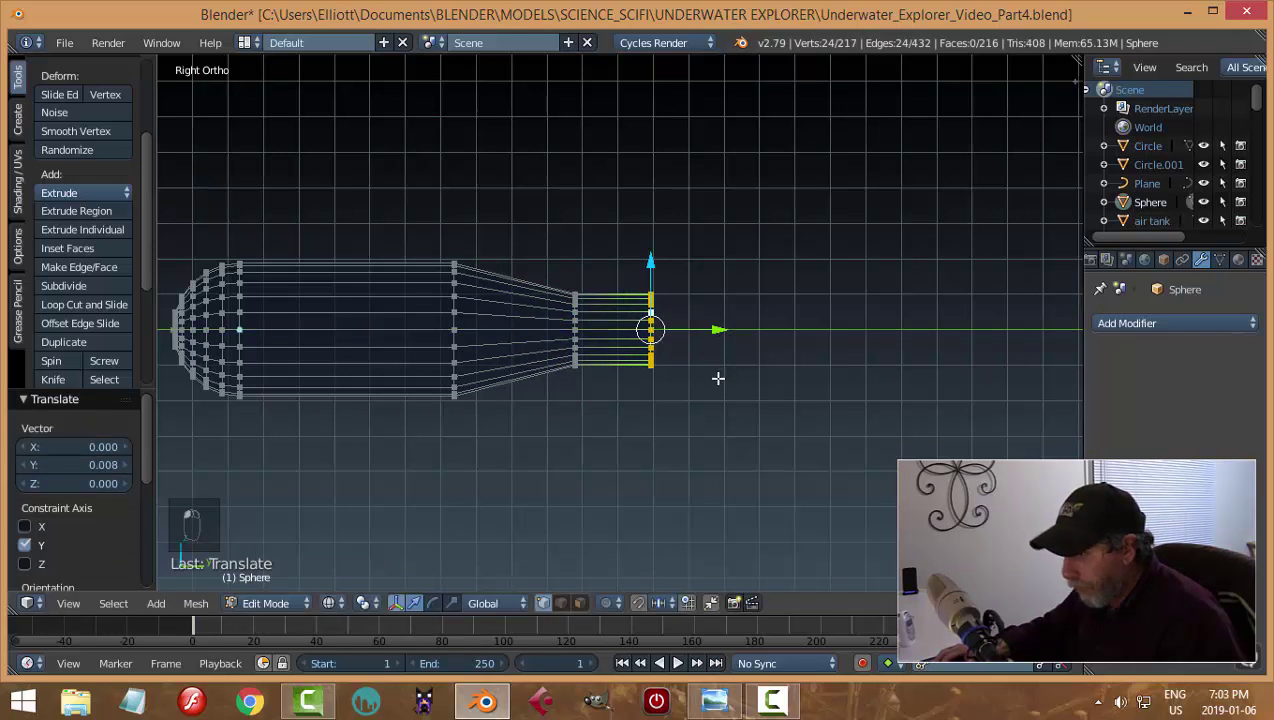
Try tapering the neck's end by extruding its loop about 0.083 along Y, scaling it to 0.527 and moving it -0.015 along Y
middle_click_drag(743, 390, 718, 407, "shift")
key("KP_3")
scroll(718, 407, "up", 2)
key("e")
left_click(752, 353)
key("s")
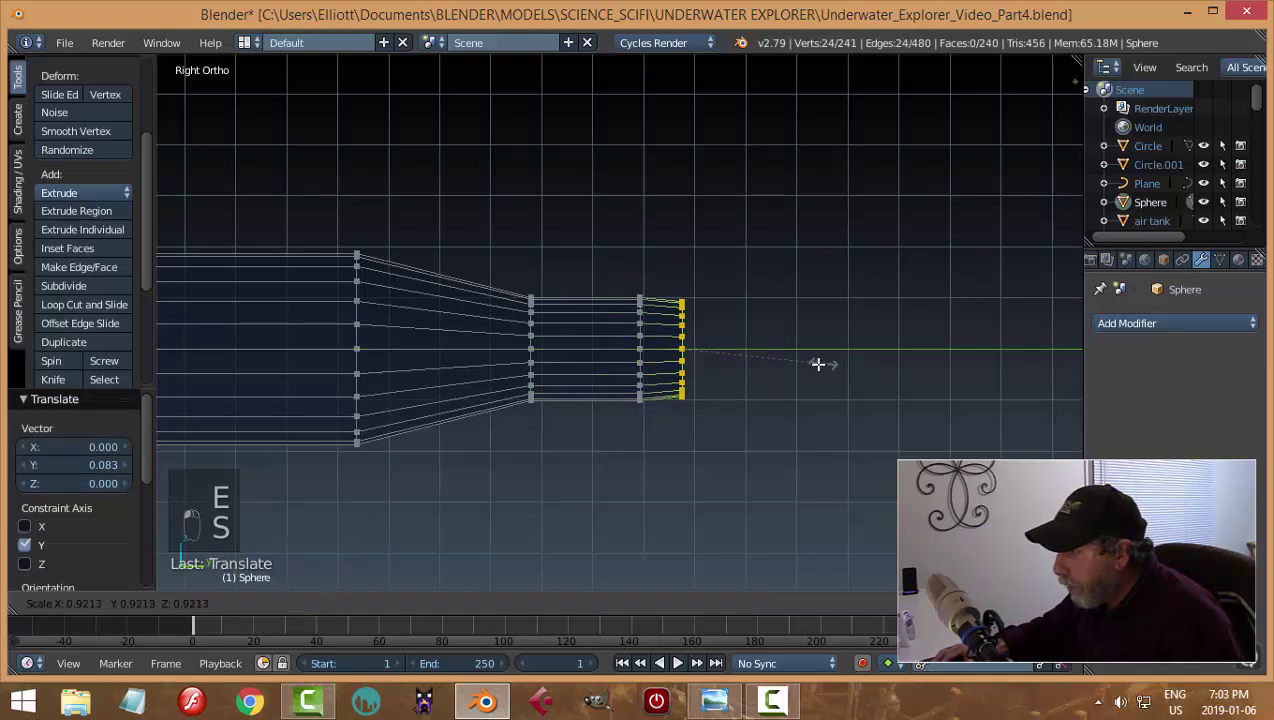
left_click(761, 370)
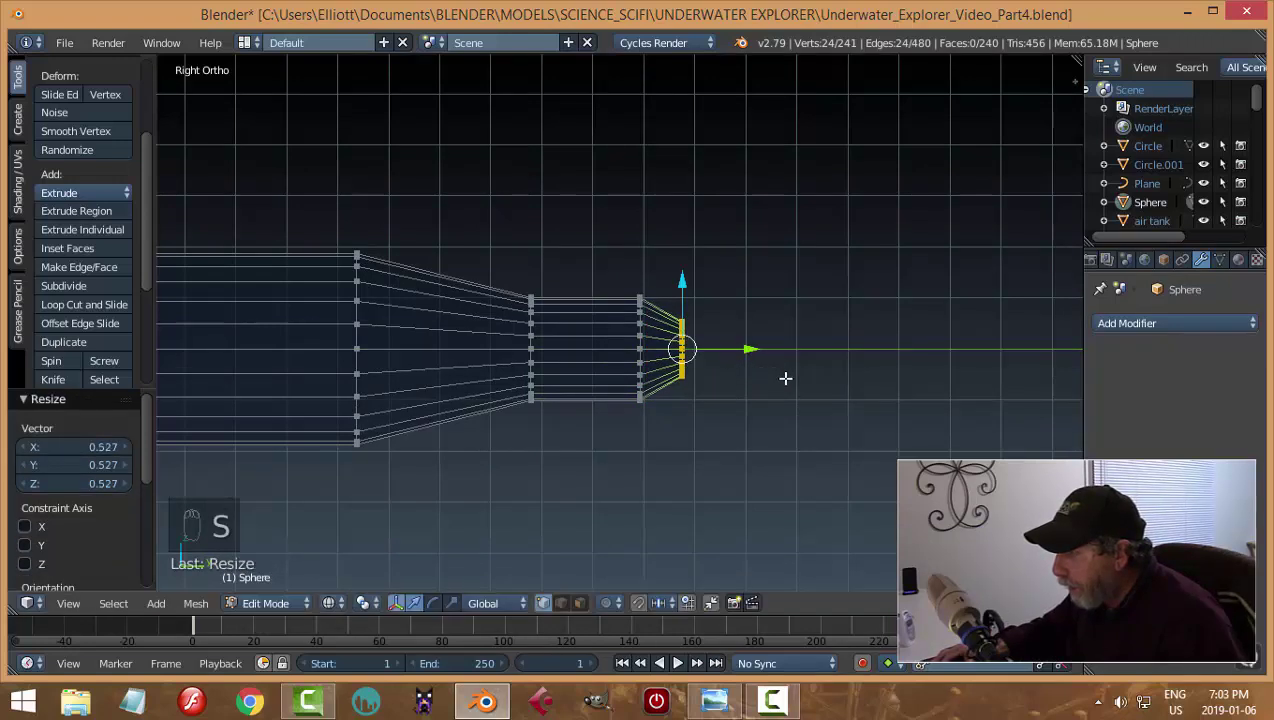
middle_click_drag(785, 378, 673, 410)
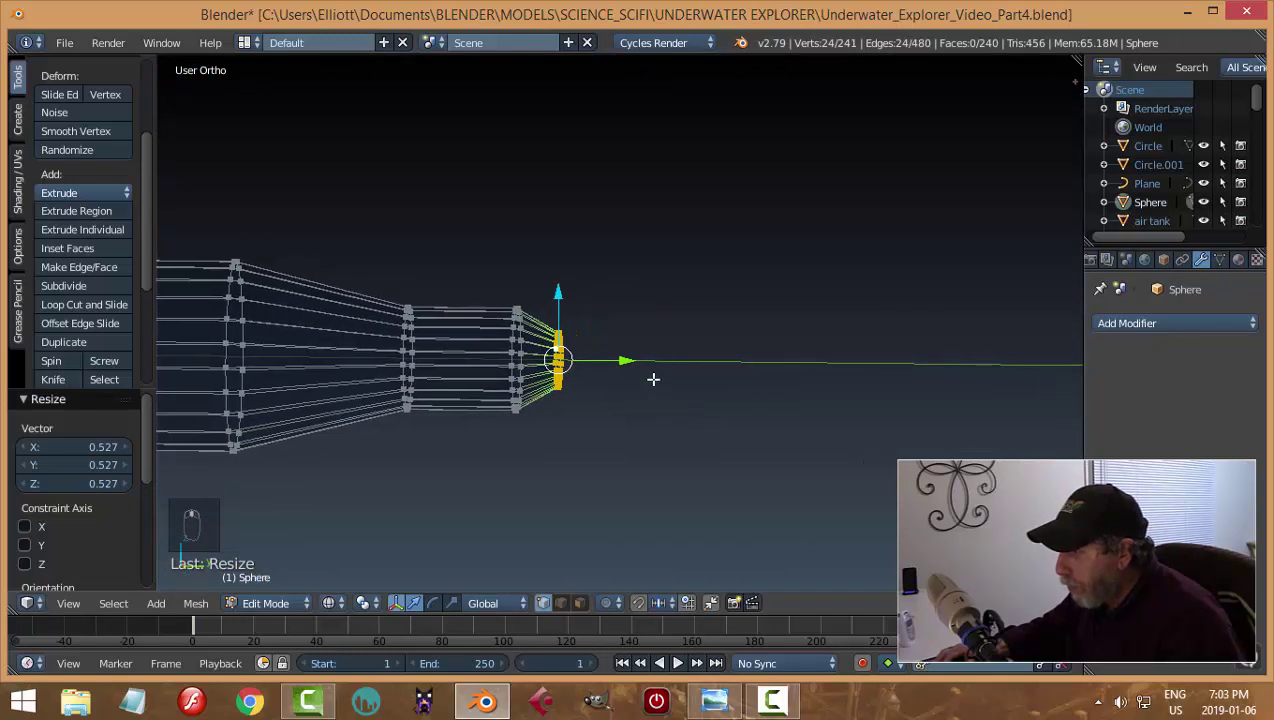
left_click_drag(628, 361, 620, 360)
Delete the vertices of the tapered end ring and select the neck's open end loop
middle_click_drag(637, 397, 662, 393)
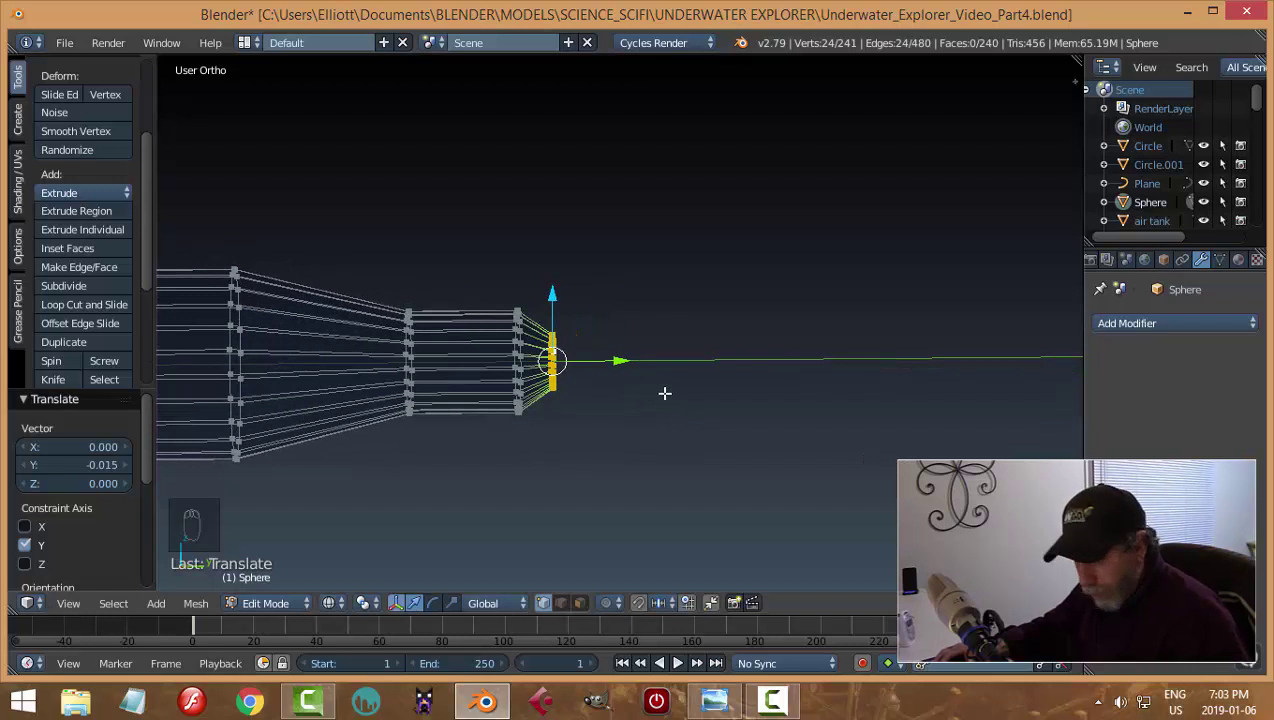
key("x")
left_click(667, 396)
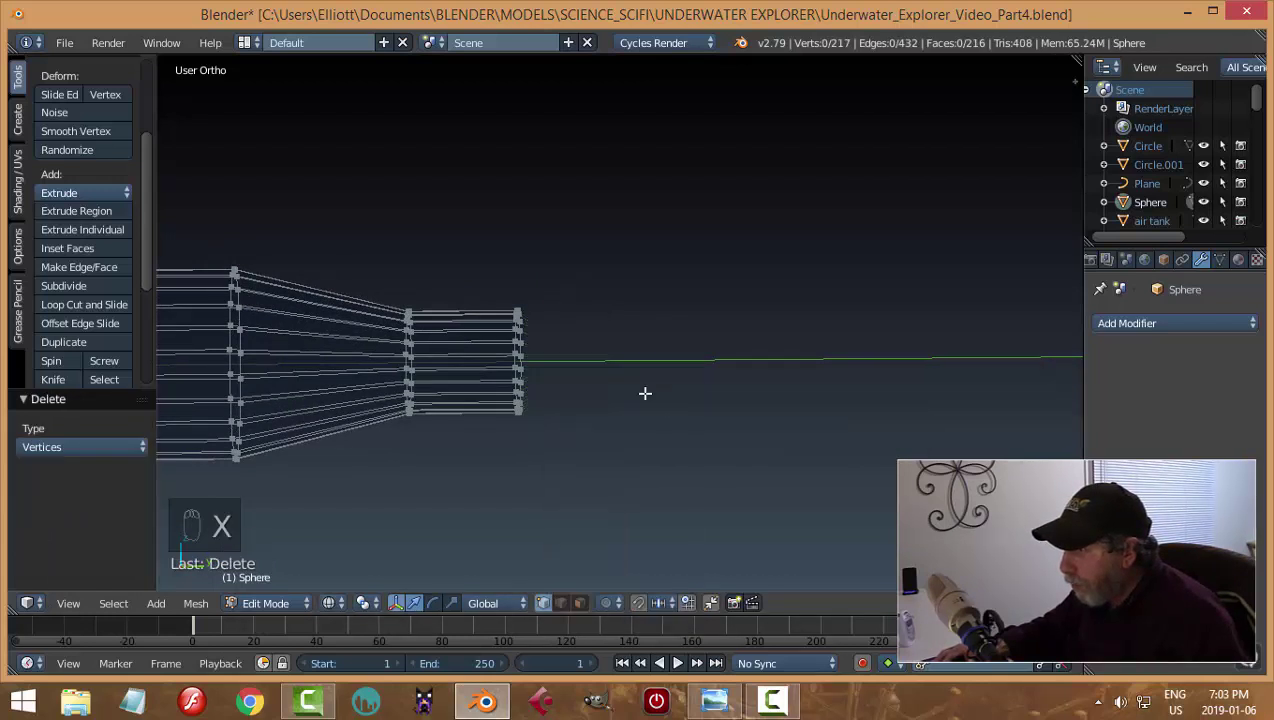
right_click(521, 337, "alt")
middle_click_drag(654, 396, 762, 418)
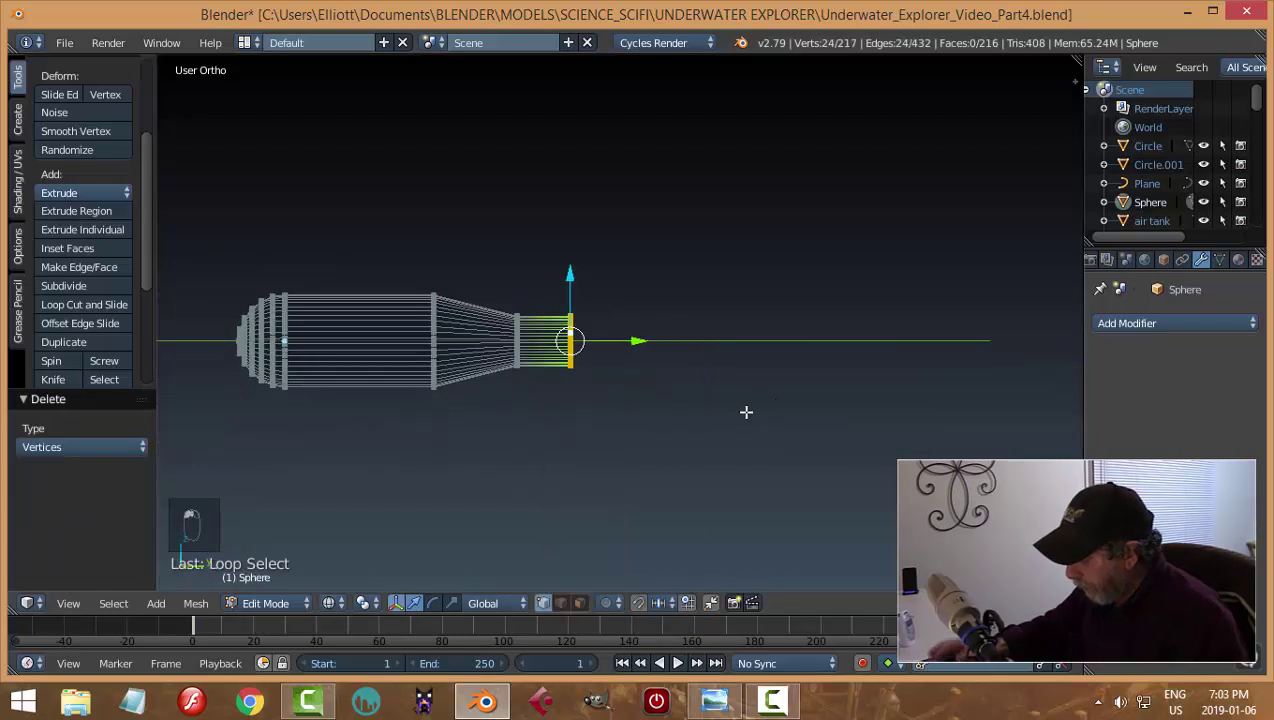
Select the front dome's vertices in the right view, duplicate them, and rotate the copy 180° around the Z axis
key("KP_3")
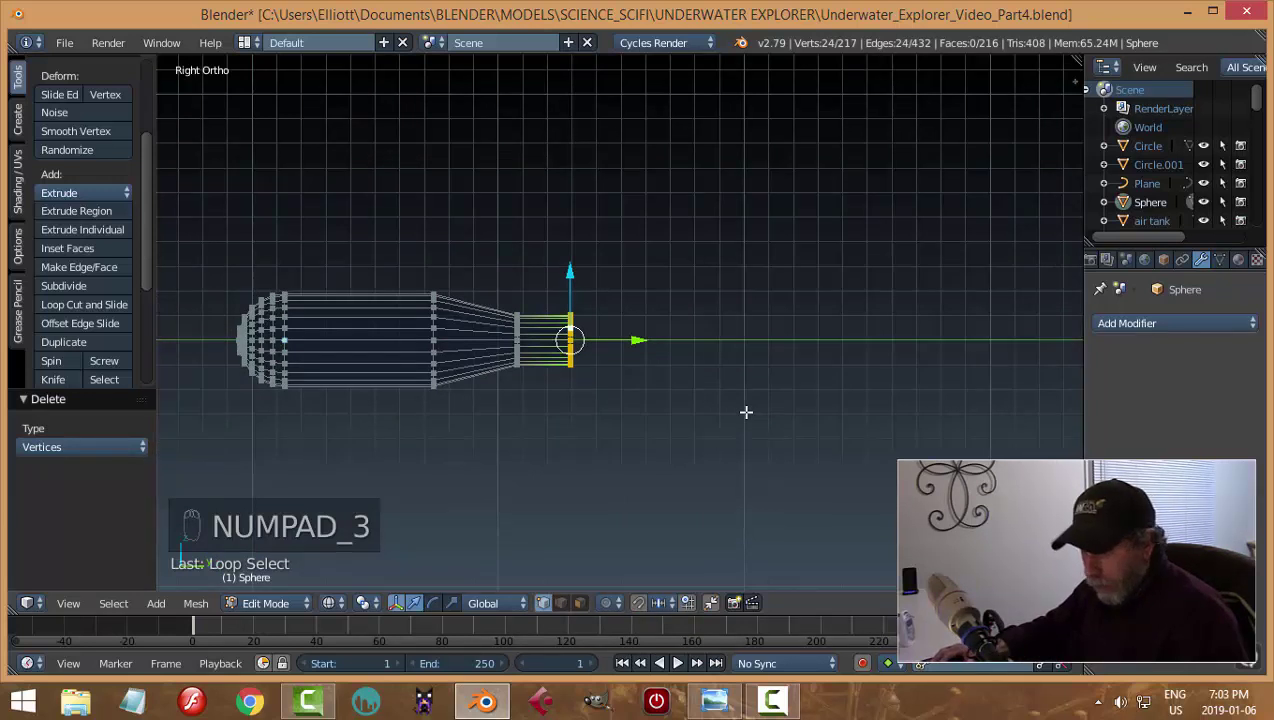
key("a")
key("a")
key("b")
left_click_drag(204, 268, 414, 426)
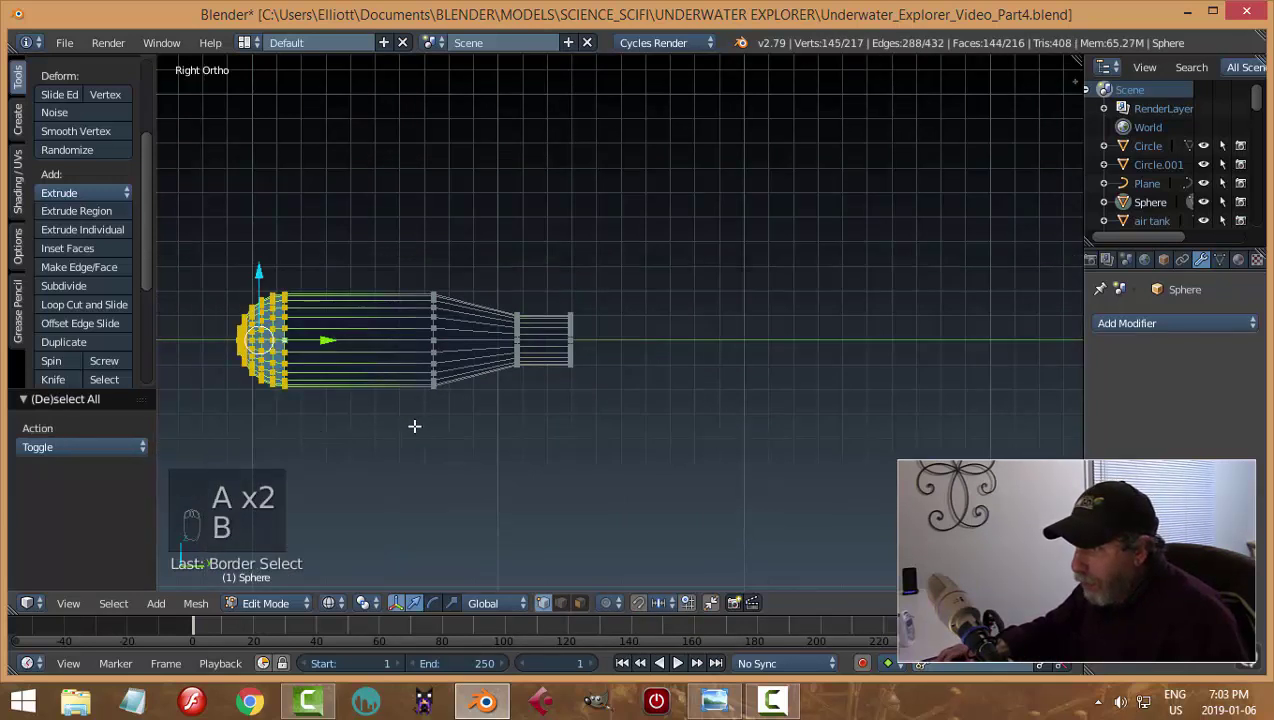
key("shift+d")
type("r")
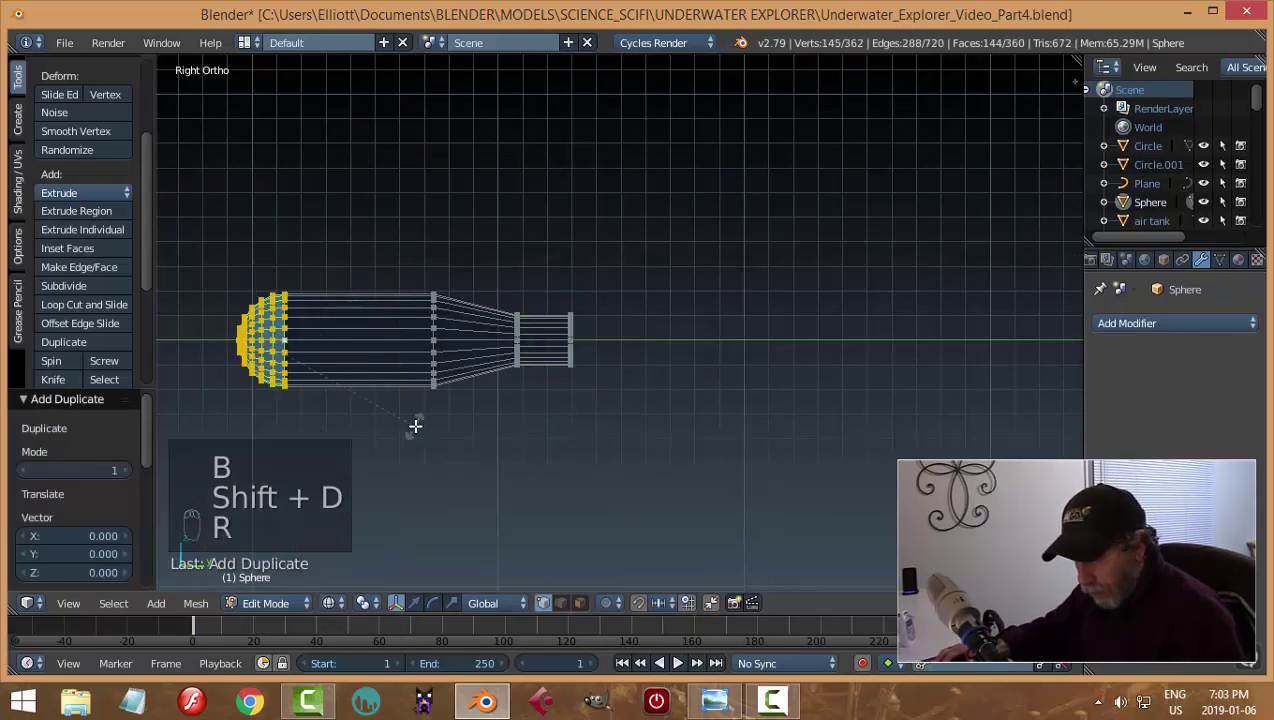
type("z1")
type("80")
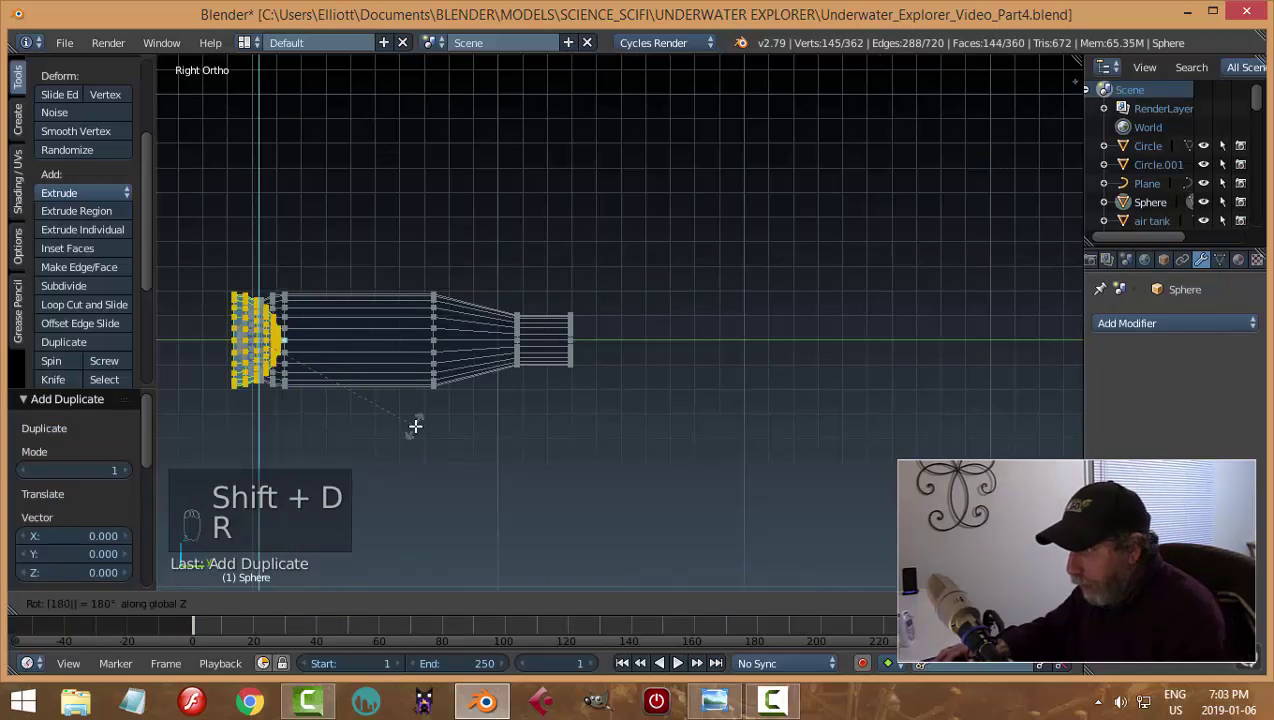
key("Return")
Move the duplicated dome about 1.451 along Y, scale it to about 0.547, and move it about -0.112 along Y towards the neck
key("g")
key("y")
left_click(686, 344)
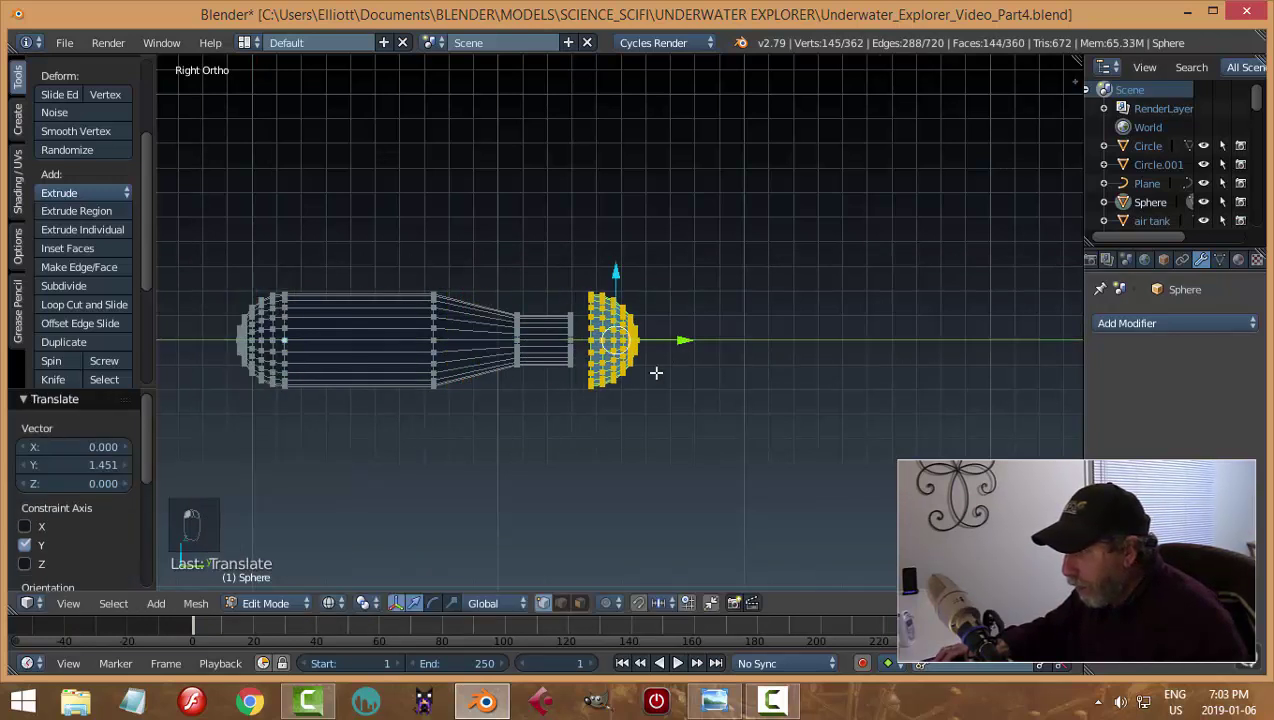
scroll(670, 362, "up", 4)
scroll(660, 363, "down", 3)
key("s")
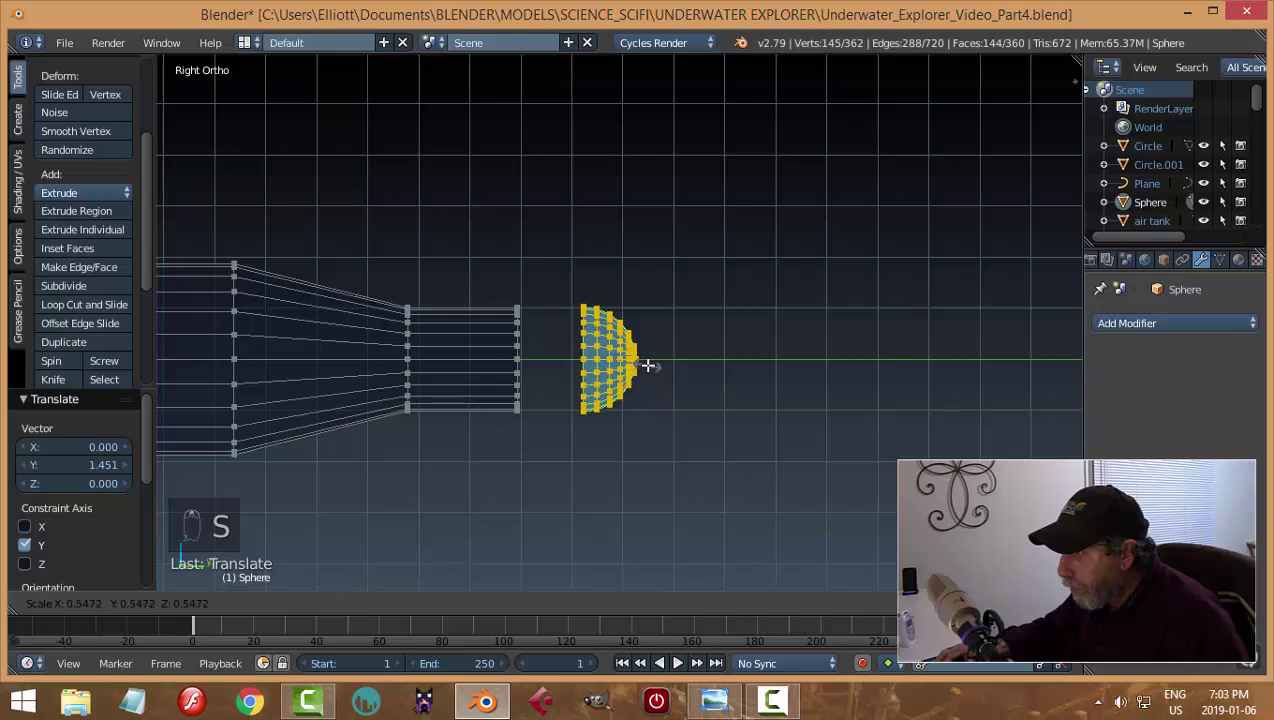
left_click(647, 366)
left_click_drag(679, 359, 626, 372)
Fit the dome to the neck by moving it about -0.010 along Y and scaling it by about 0.979 and 1.006
scroll(615, 382, "up", 4)
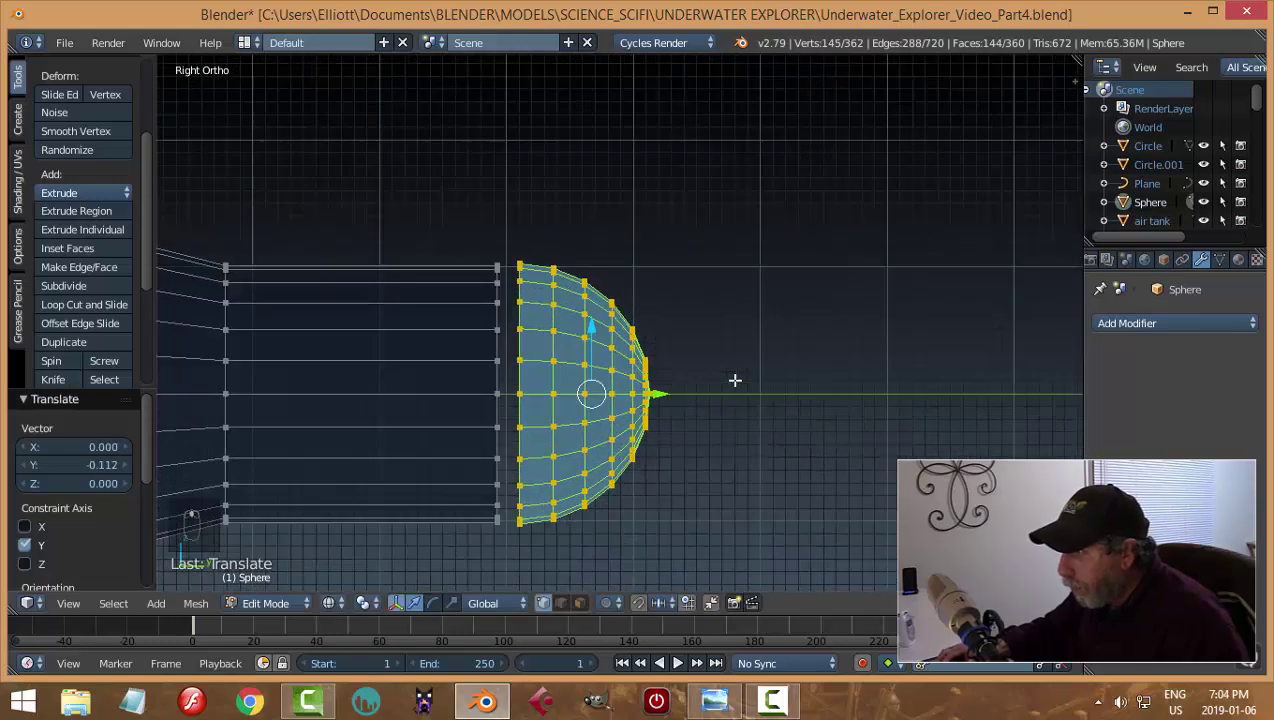
scroll(727, 380, "up", 1)
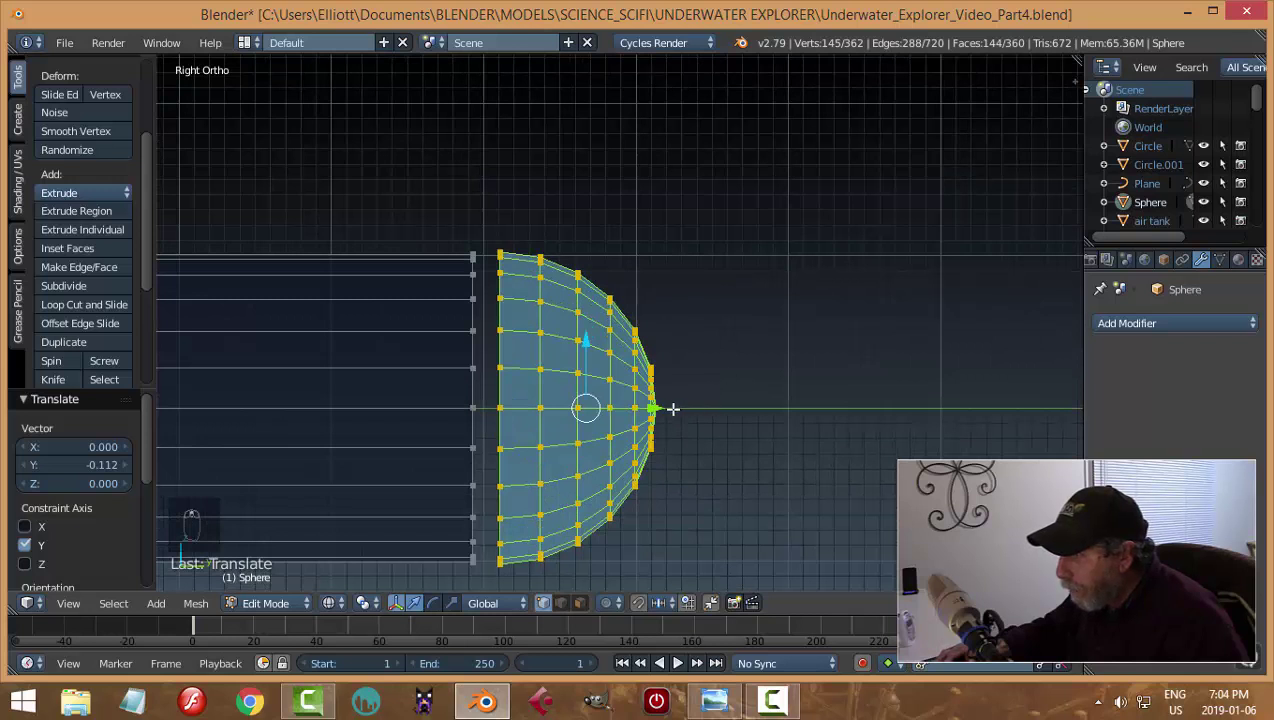
left_click_drag(660, 408, 644, 408)
key("s")
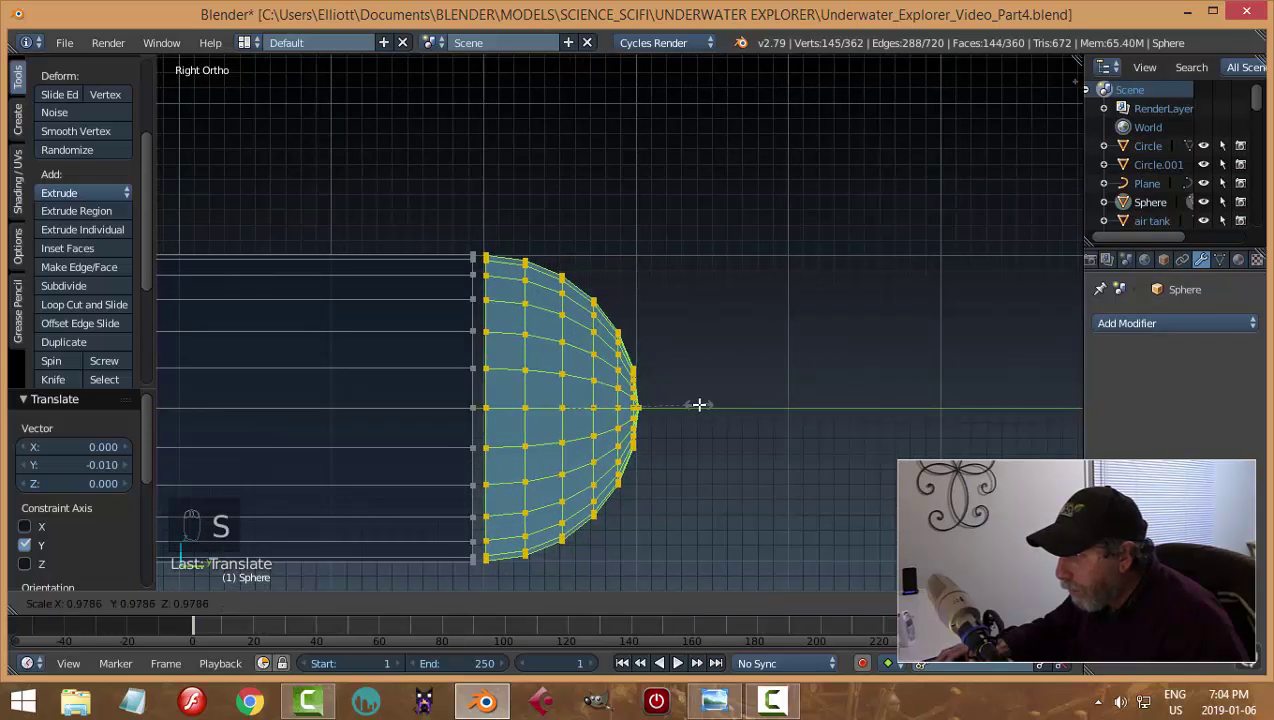
left_click(706, 397)
scroll(725, 380, "up", 4)
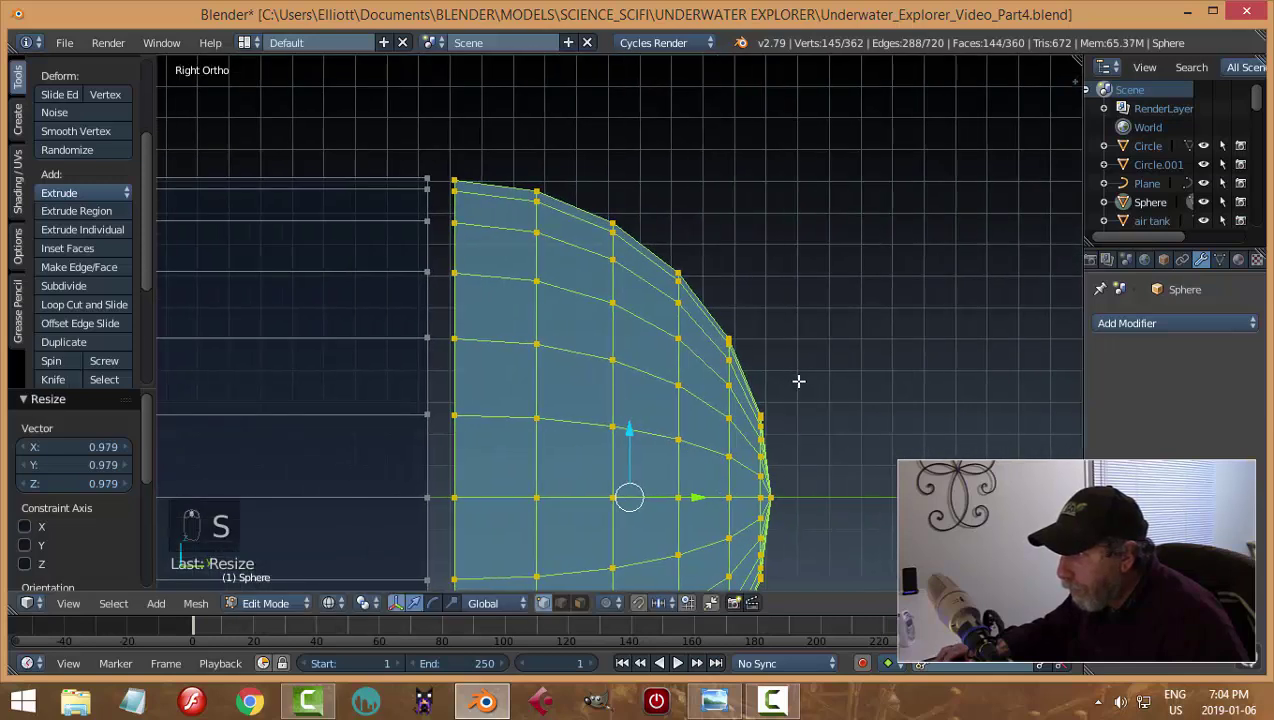
scroll(798, 380, "up", 2)
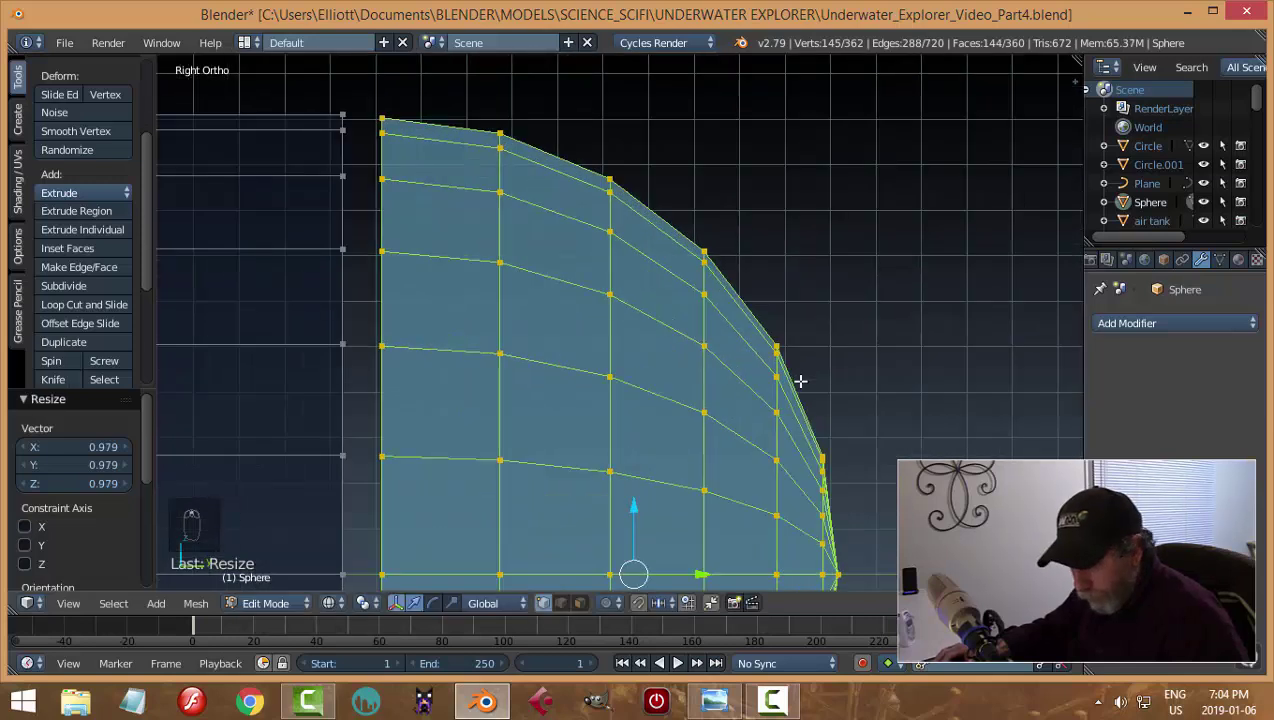
key("s")
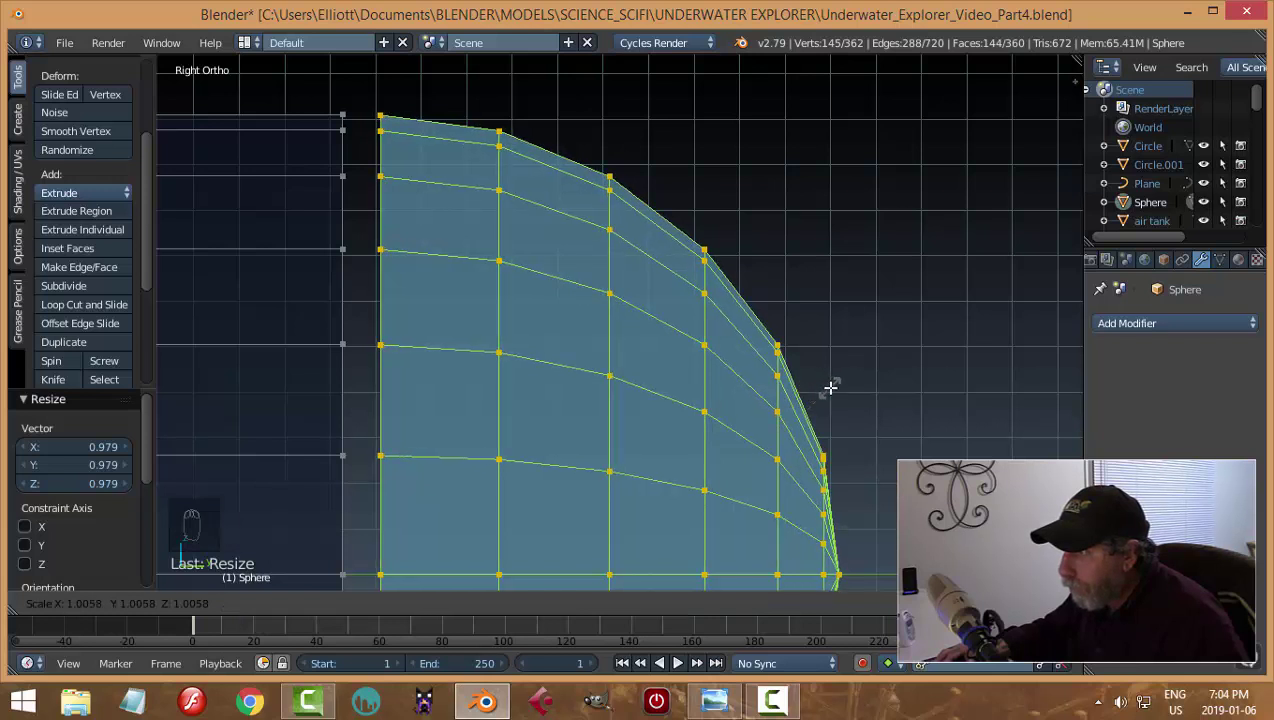
left_click(830, 388)
Select the dome's open edge loop and the neck's end loop, and connect them with Bridge Edge Loops
key("a")
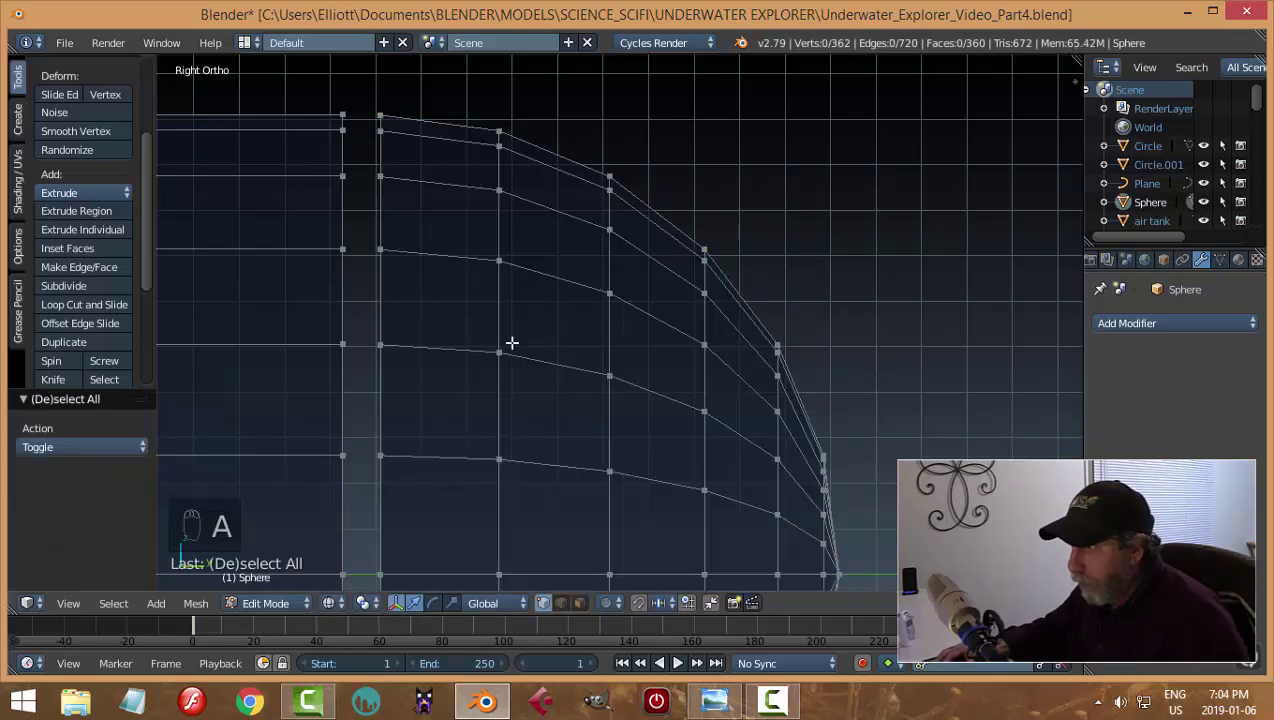
right_click(380, 218, "alt")
right_click(343, 208, "alt+shift")
scroll(485, 298, "down", 6)
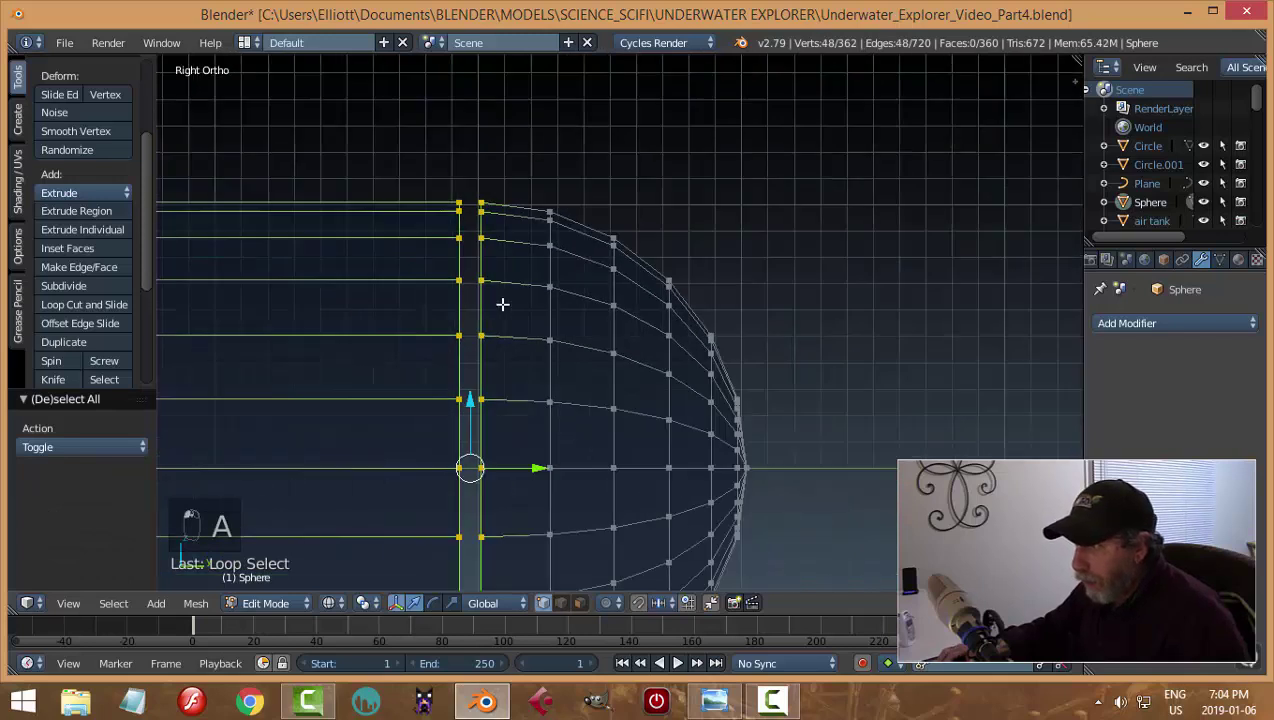
scroll(622, 320, "down", 2)
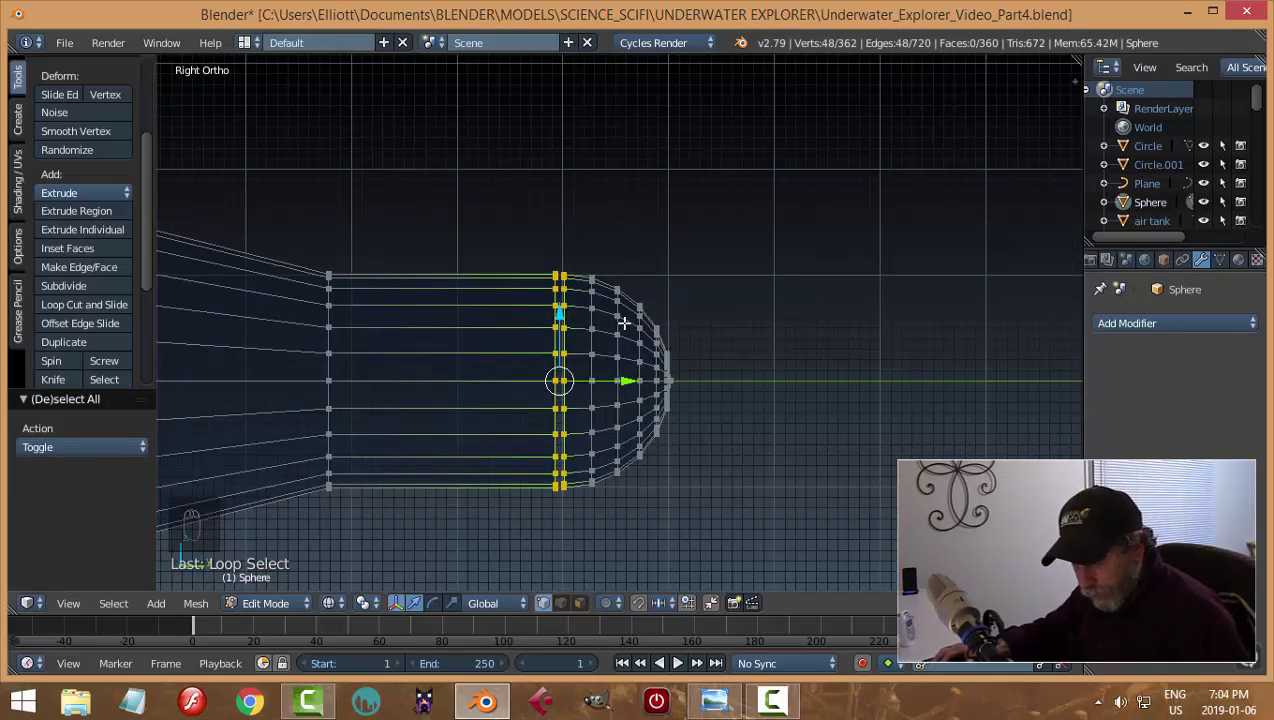
key("ctrl+e")
left_click(599, 425)
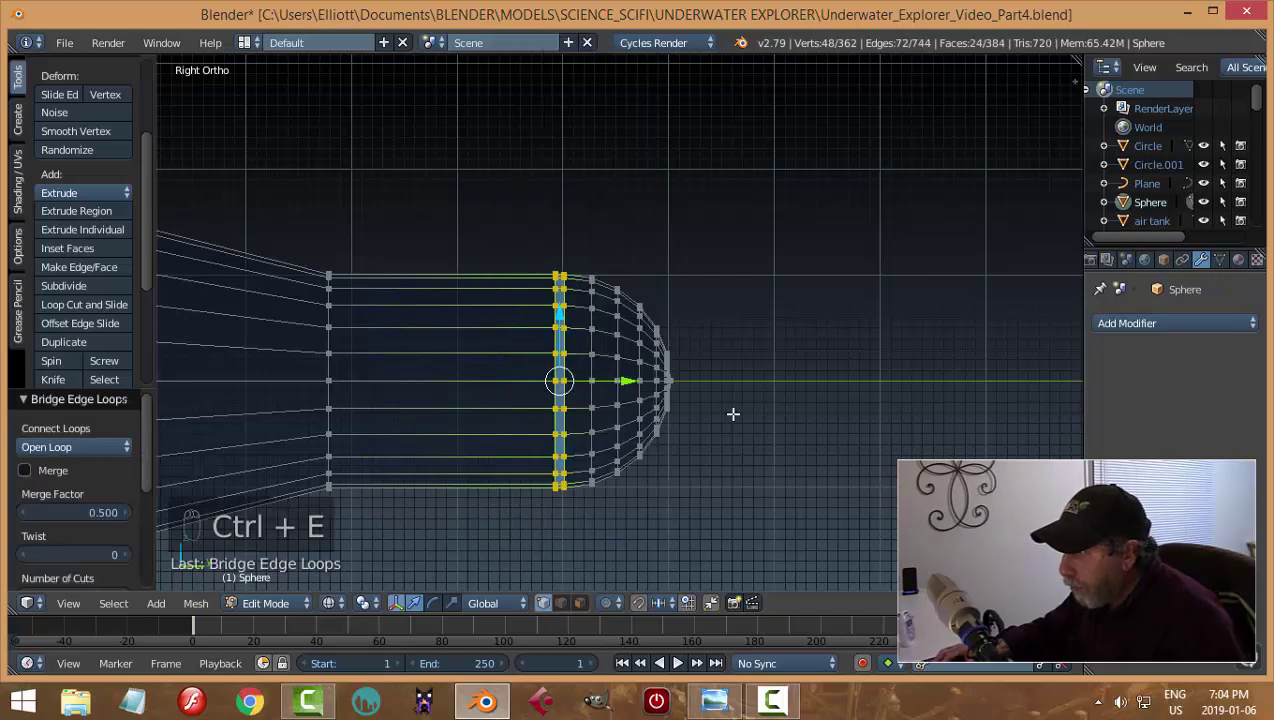
key("a")
Deselect the whole mesh, switch the viewport to solid shading, and return to Object Mode to check the closed body
scroll(733, 414, "up", 3)
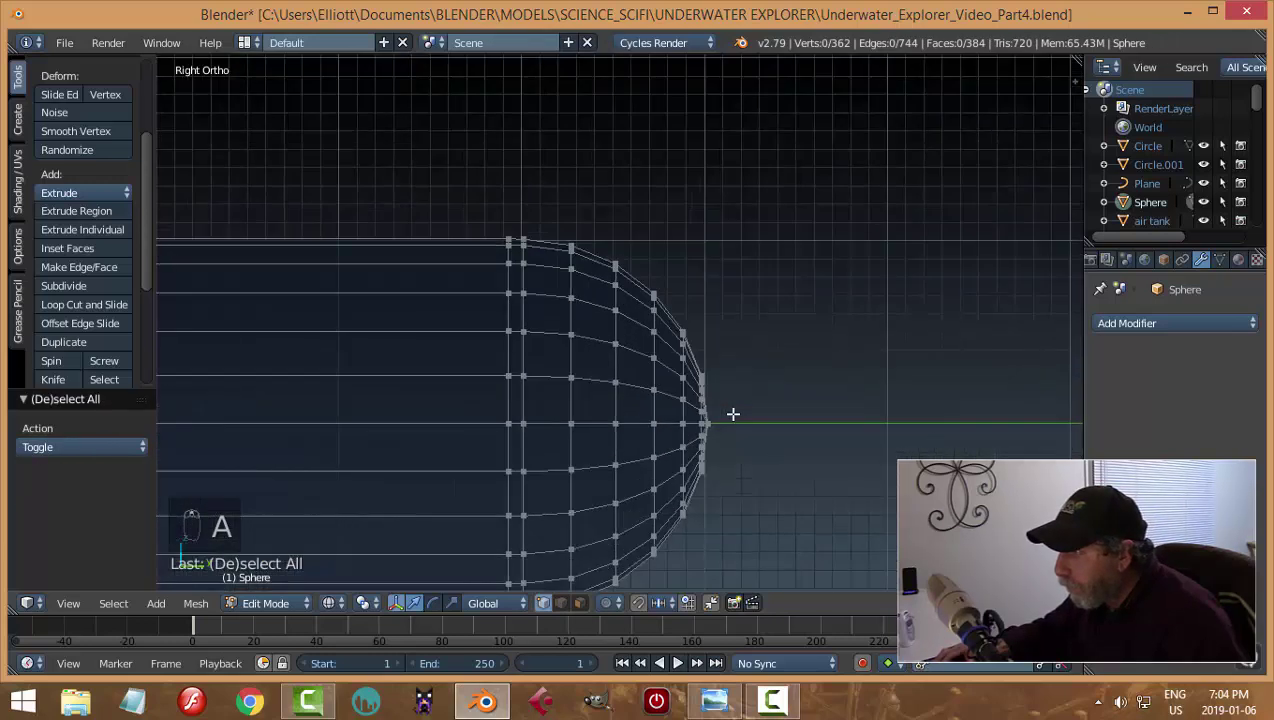
scroll(733, 414, "down", 4)
key("z")
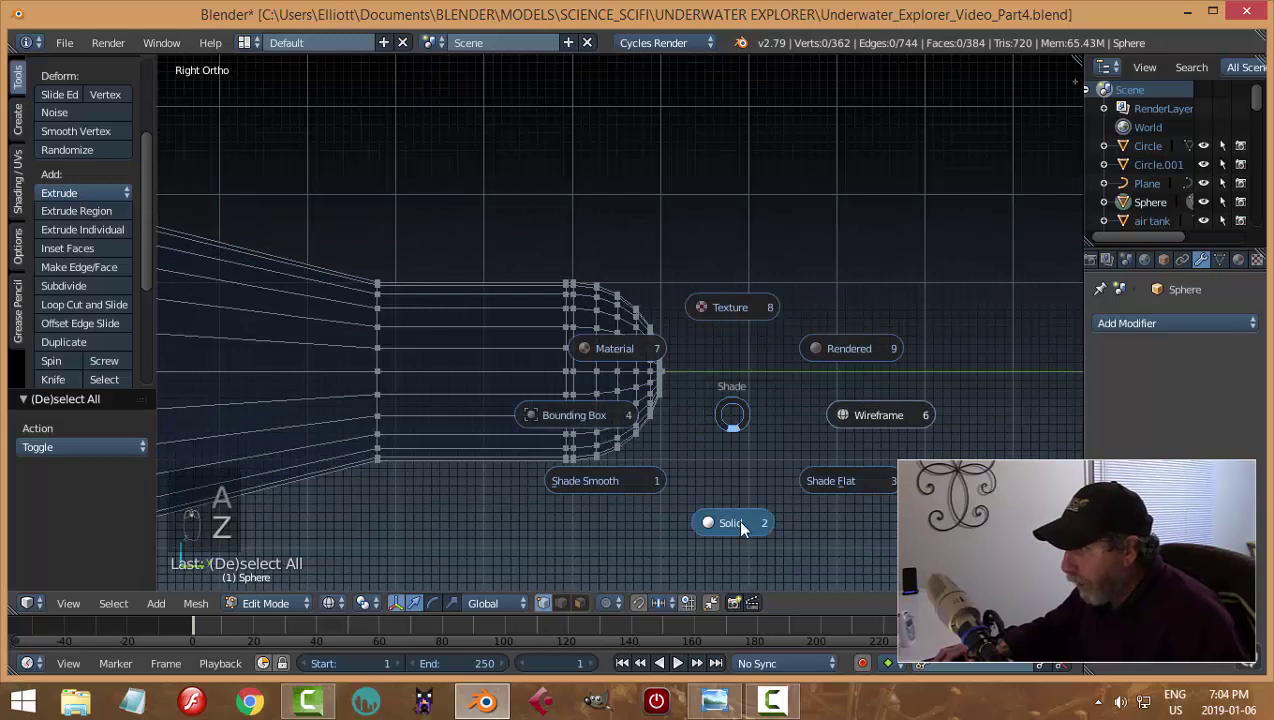
left_click(742, 524)
scroll(741, 436, "down", 5)
middle_click_drag(738, 422, 647, 447)
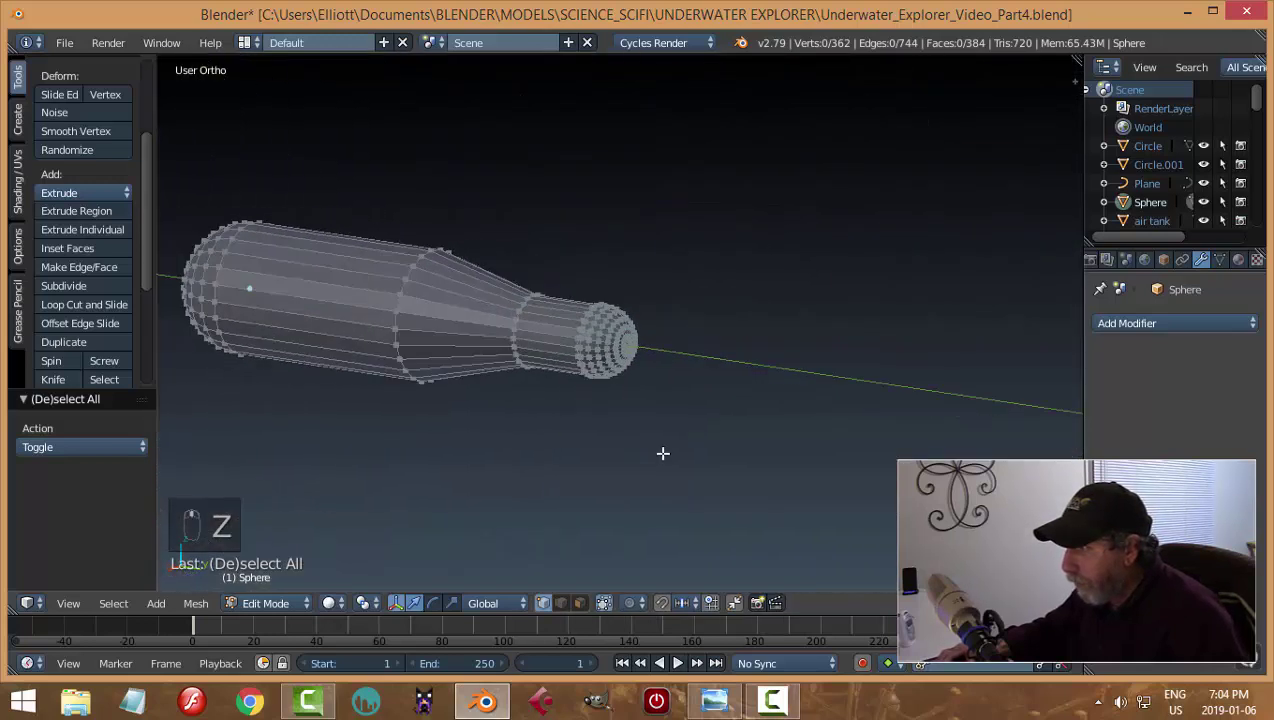
key("Tab")
middle_click_drag(579, 426, 615, 424)
scroll(650, 414, "down", 4)
scroll(645, 421, "up", 3)
scroll(600, 422, "up", 3)
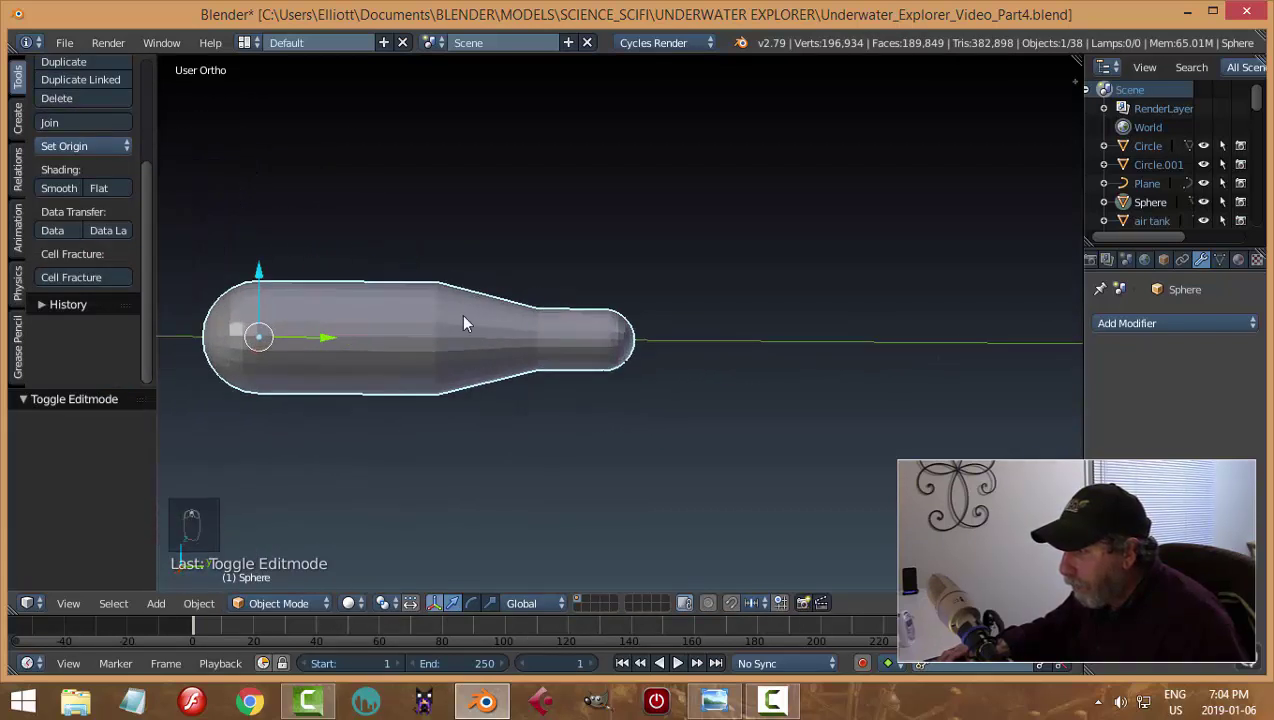
middle_click_drag(492, 365, 577, 372, "shift")
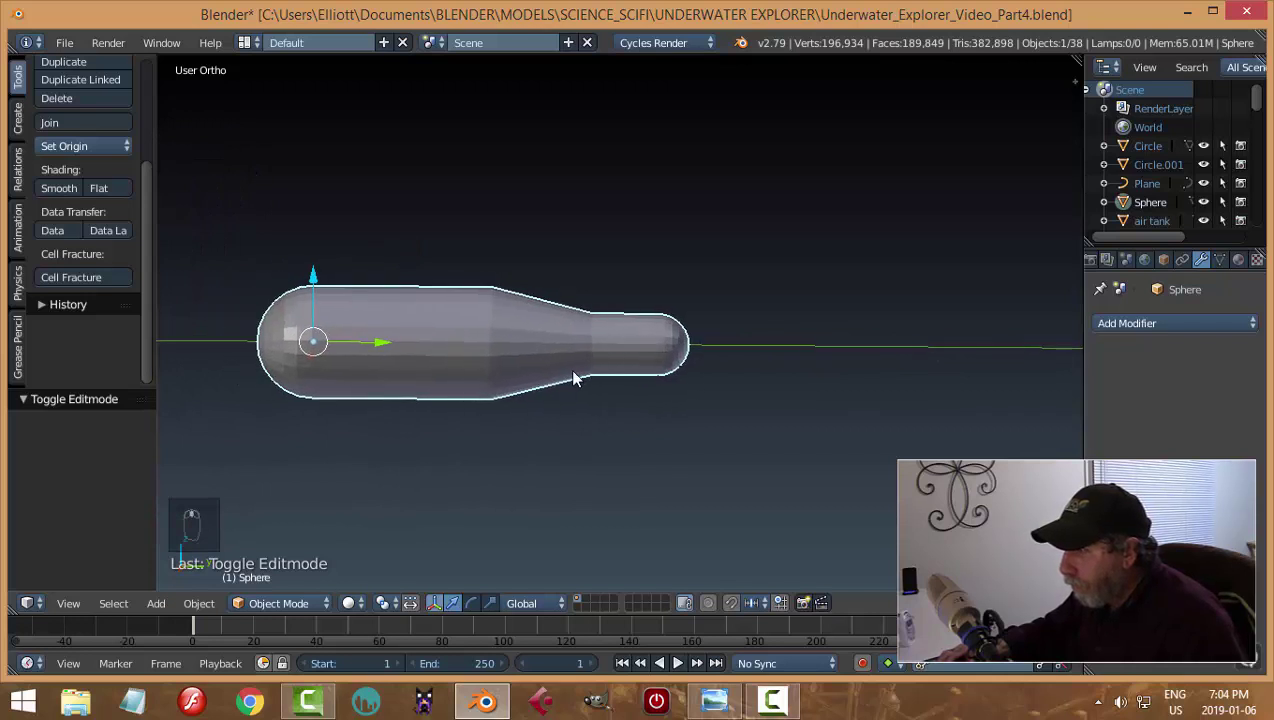
scroll(549, 373, "down", 1)
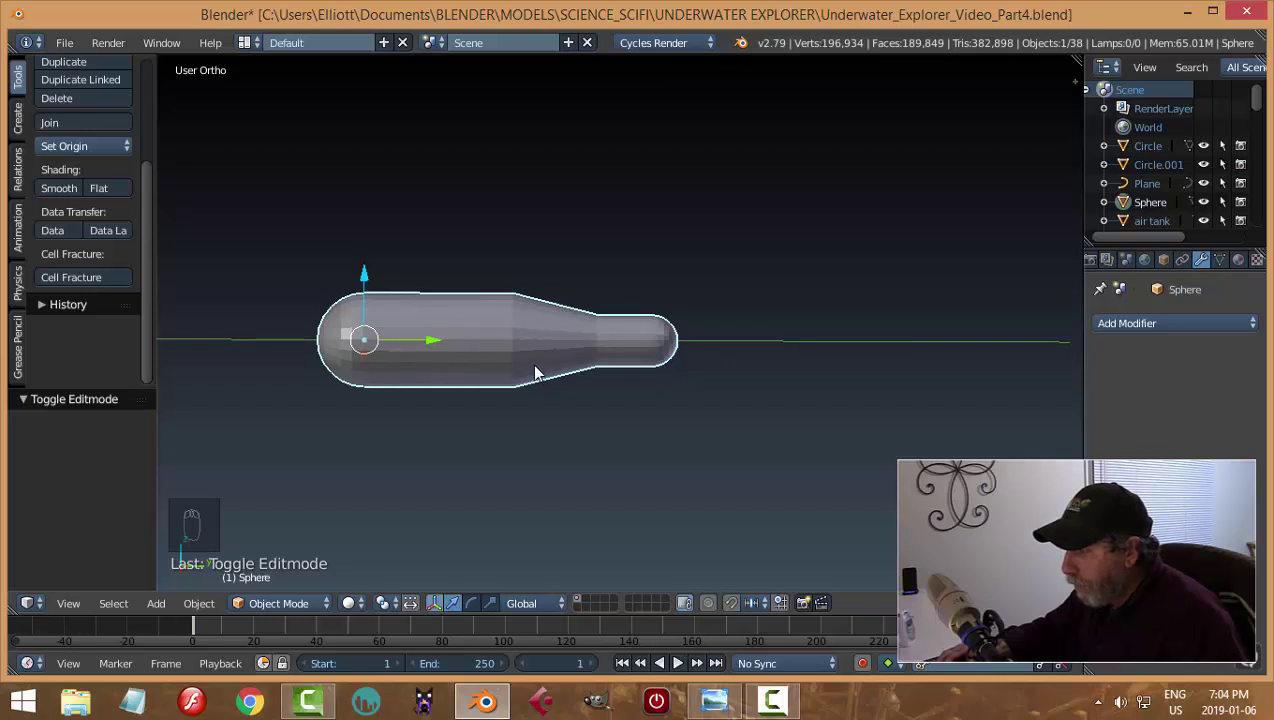
Duplicate the edge loop at the body's shoulder in place, separate it as its own object, and return to Object Mode
key("Tab")
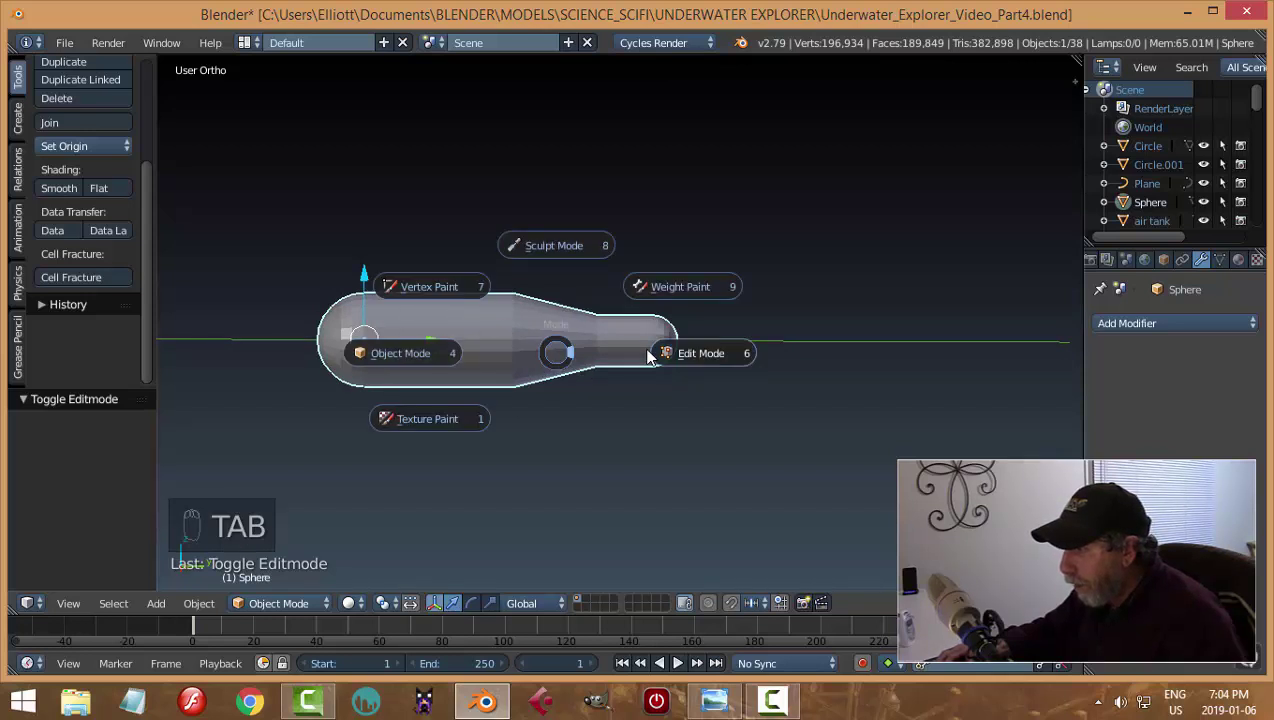
right_click(512, 321, "alt")
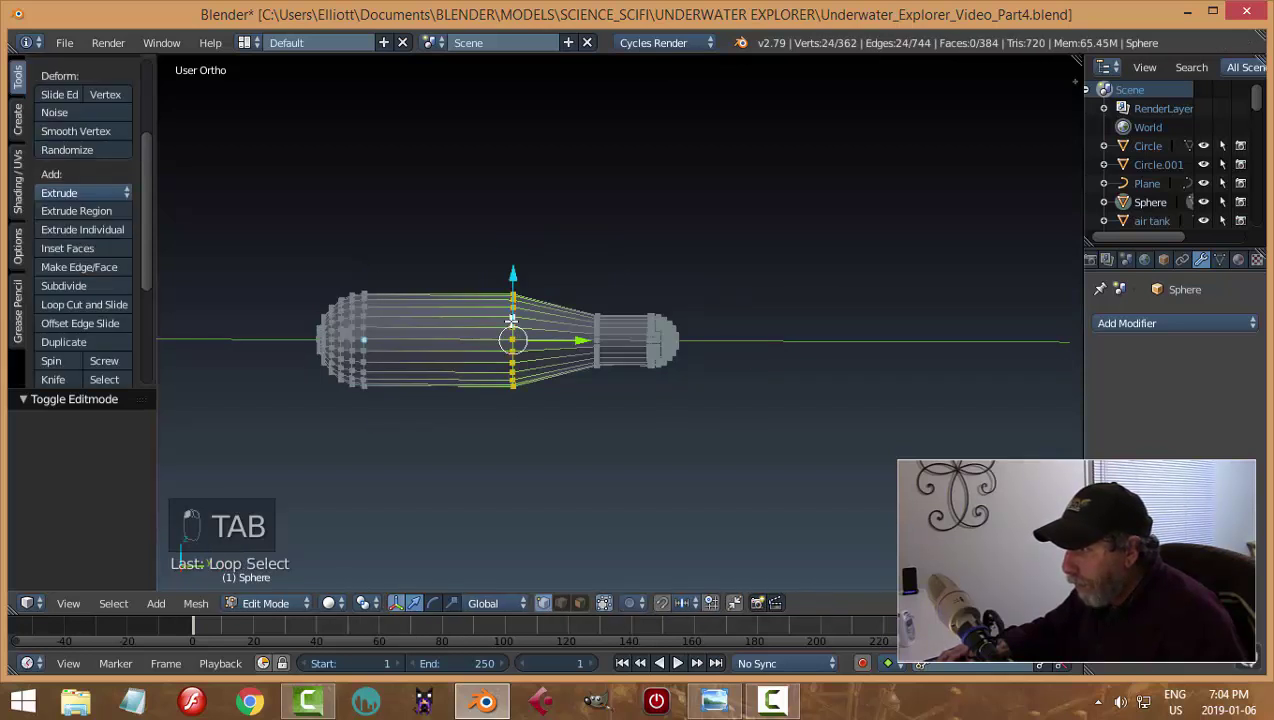
key("shift+d")
right_click(689, 415)
key("p")
left_click(686, 417)
key("Tab")
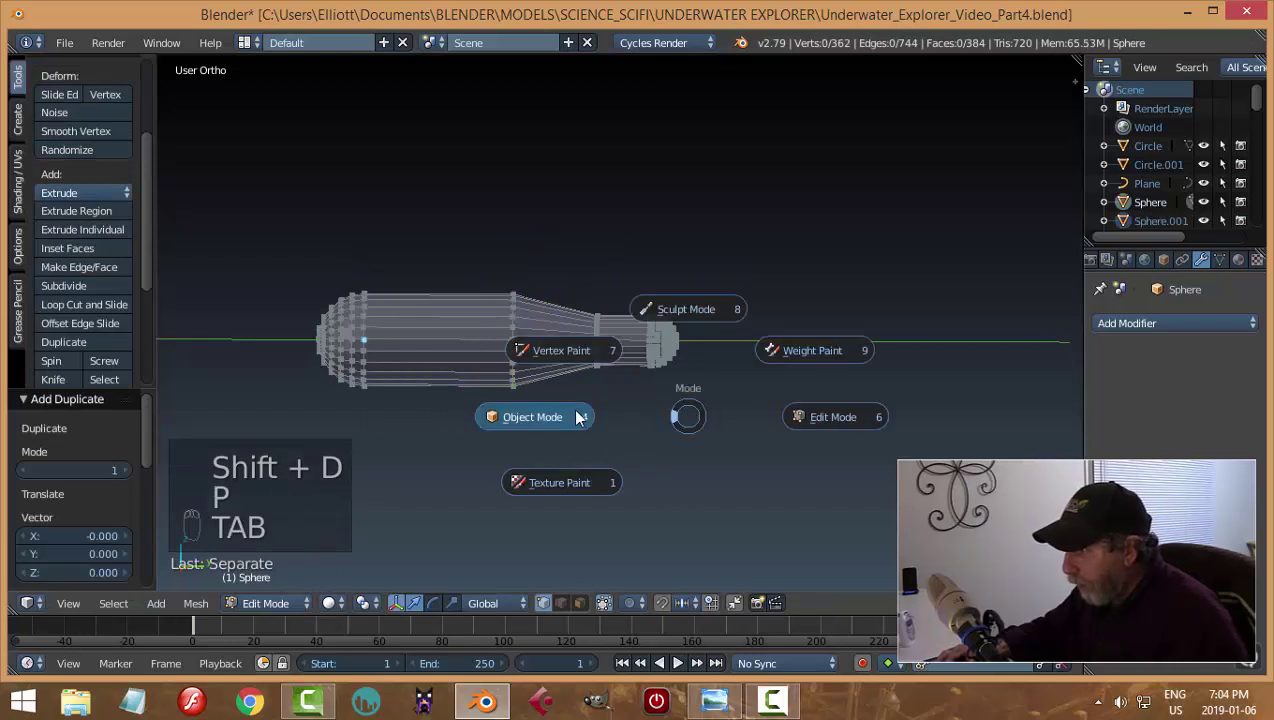
left_click(576, 417)
Set the separated loop's origin to its geometry and scale it up to about twice the body's diameter
right_click(510, 333)
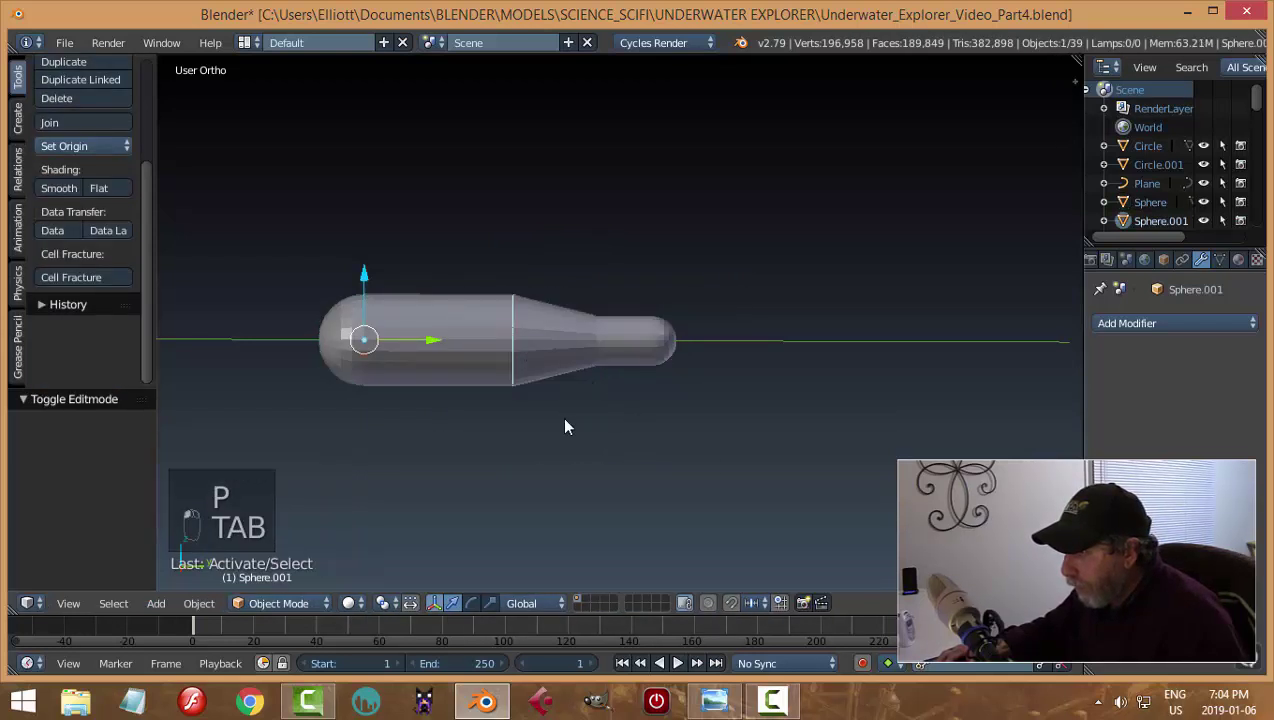
left_click(94, 147)
left_click(112, 186)
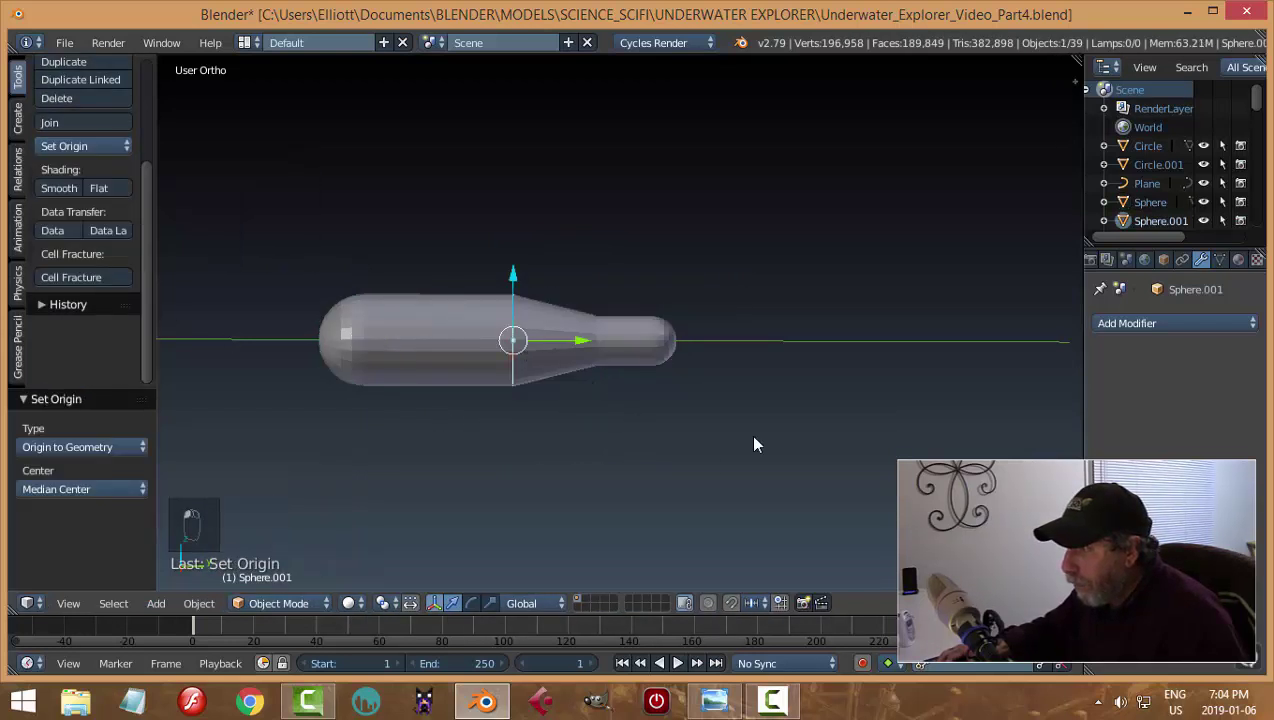
key("s")
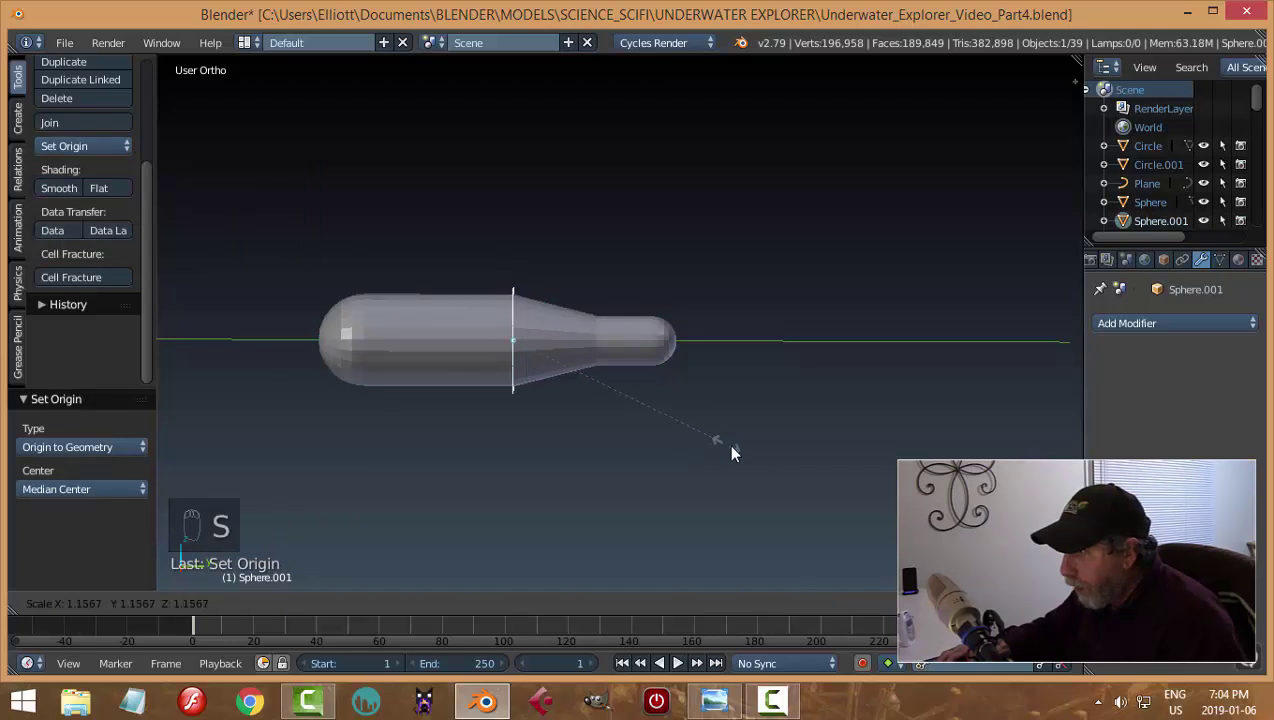
left_click(781, 454)
middle_click_drag(742, 461, 841, 474)
key("s")
left_click(890, 462)
Extrude the whole enlarged loop about 0.366 along Y and scale the new edge by about 0.780 to form a tapered shroud
key("Tab")
key("a")
key("a")
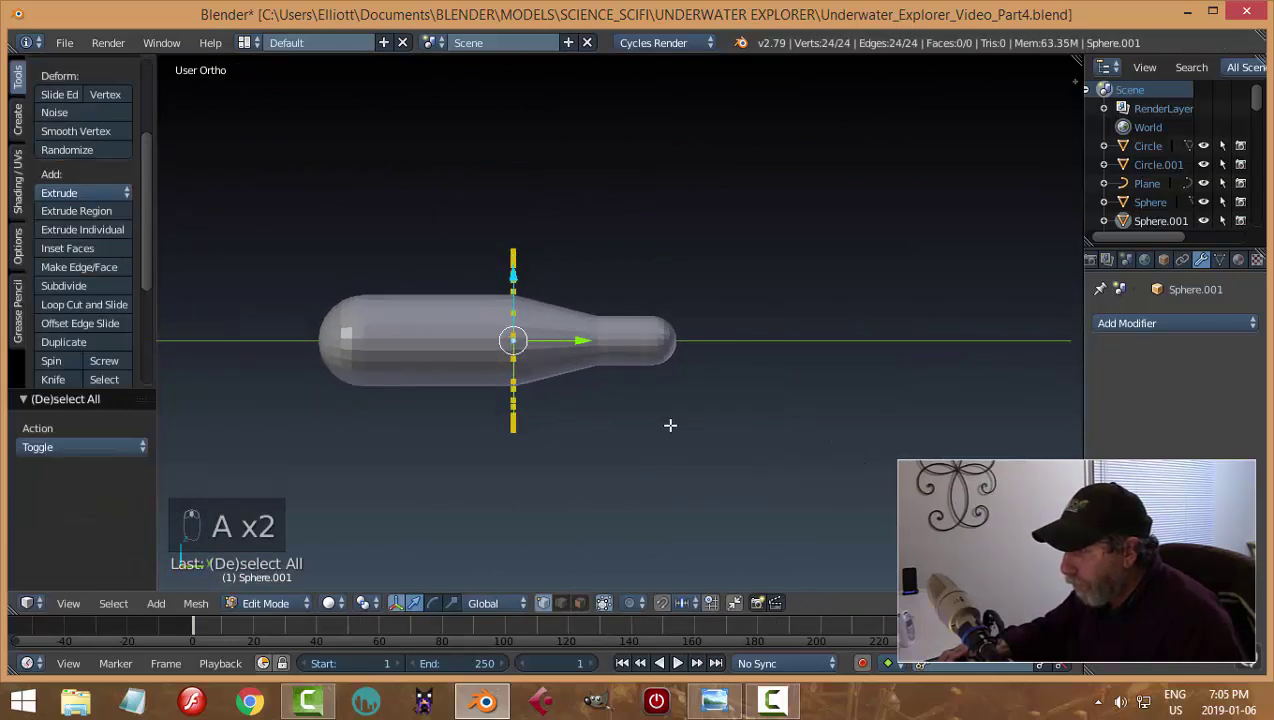
key("e")
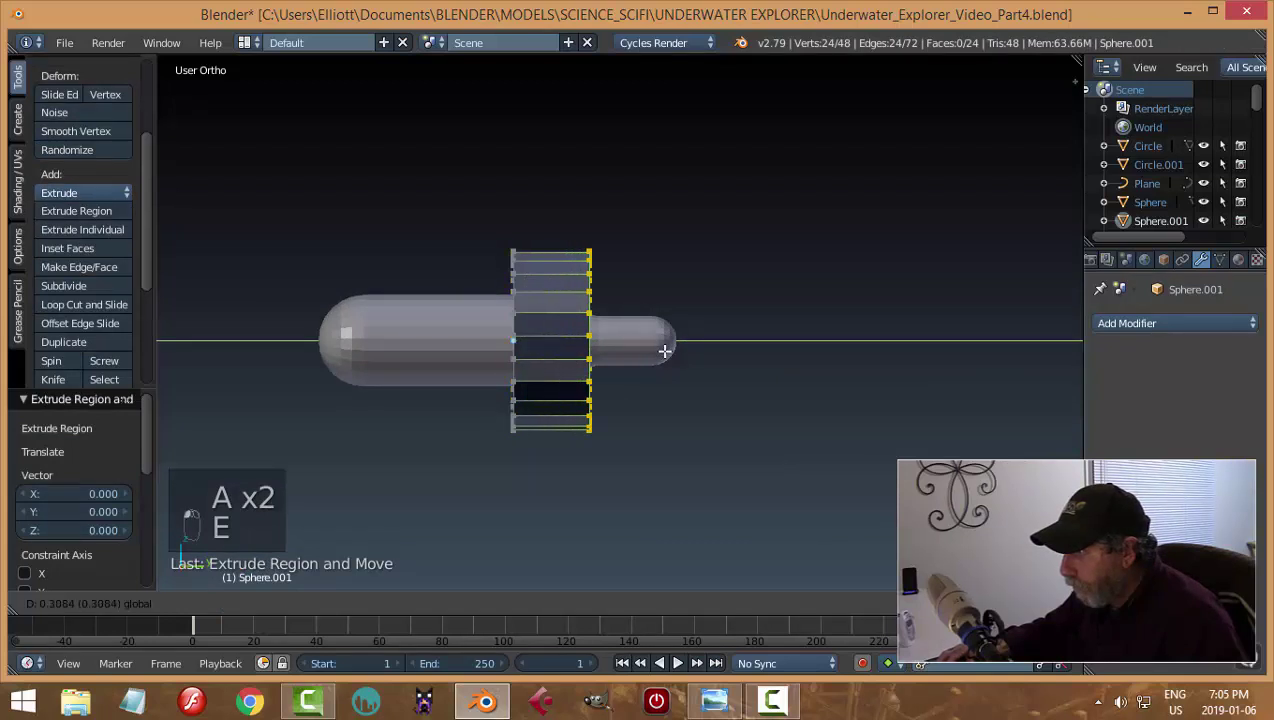
left_click(668, 351)
key("s")
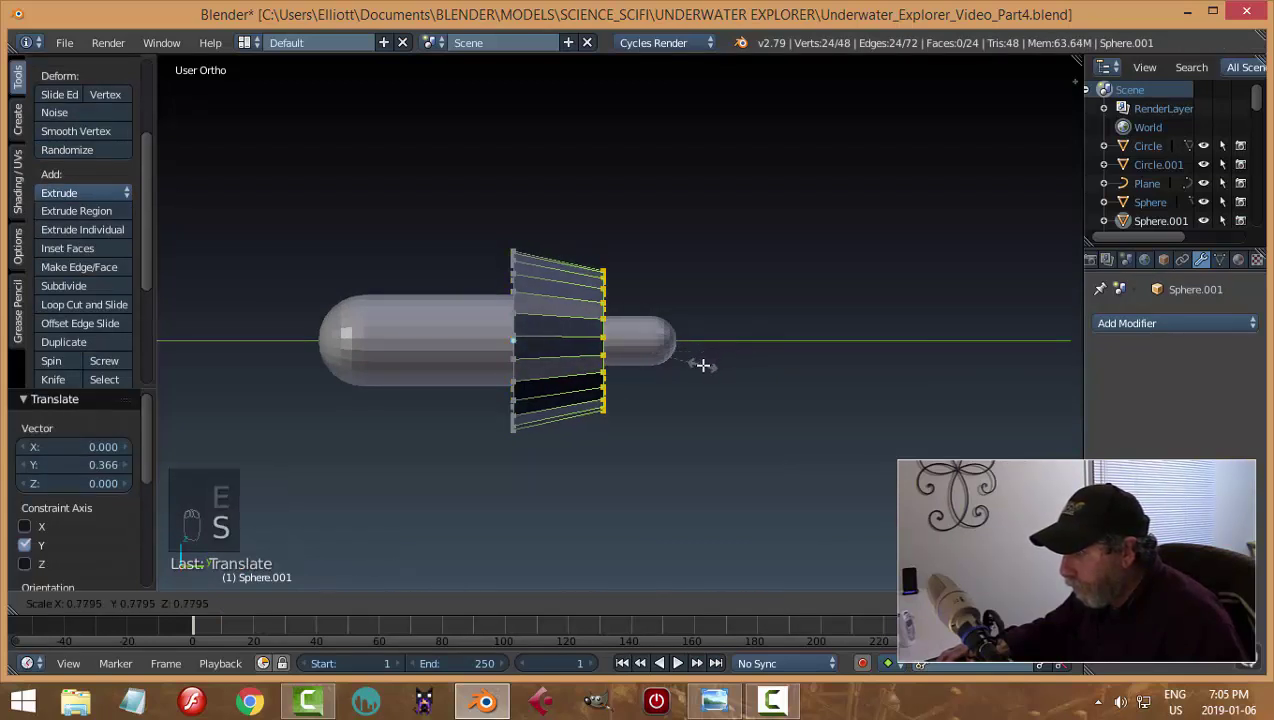
left_click(701, 364)
Make the shroud's normals consistent, then thicken it by extruding all faces in place with a Shrink/Fatten offset of about -0.013
middle_click_drag(798, 365, 822, 355)
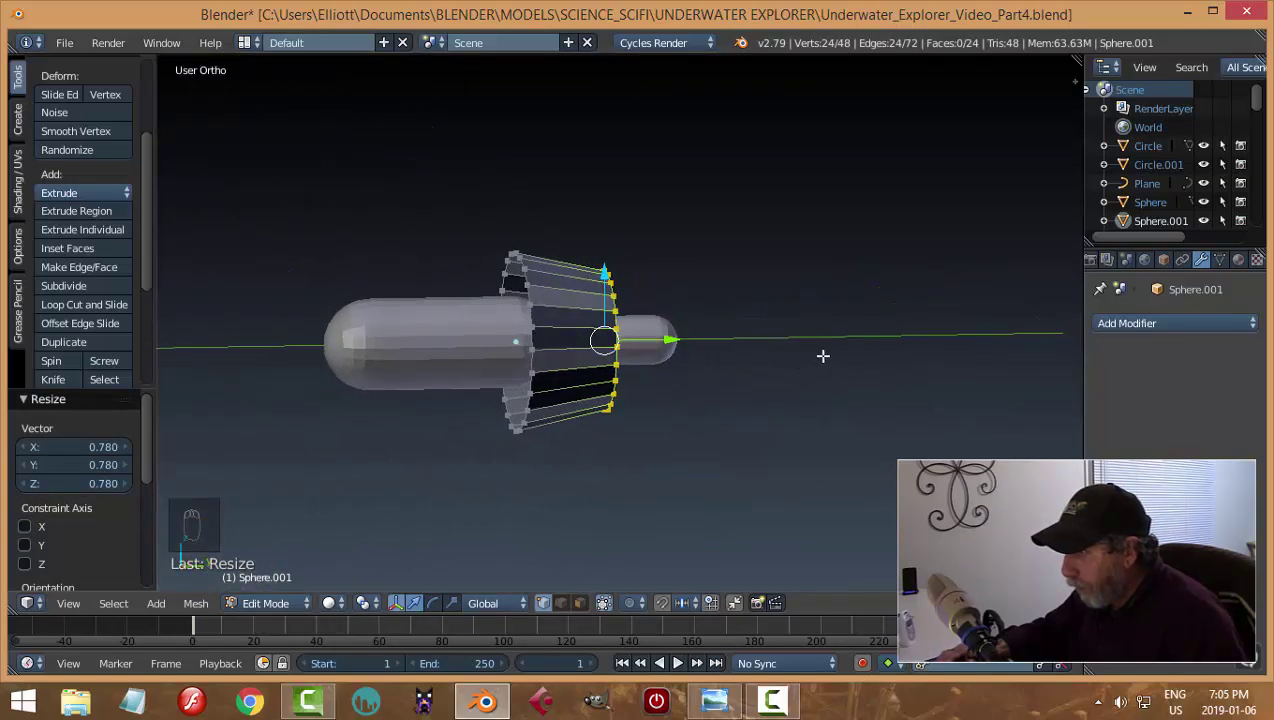
key("a")
key("a")
key("a")
key("ctrl+n")
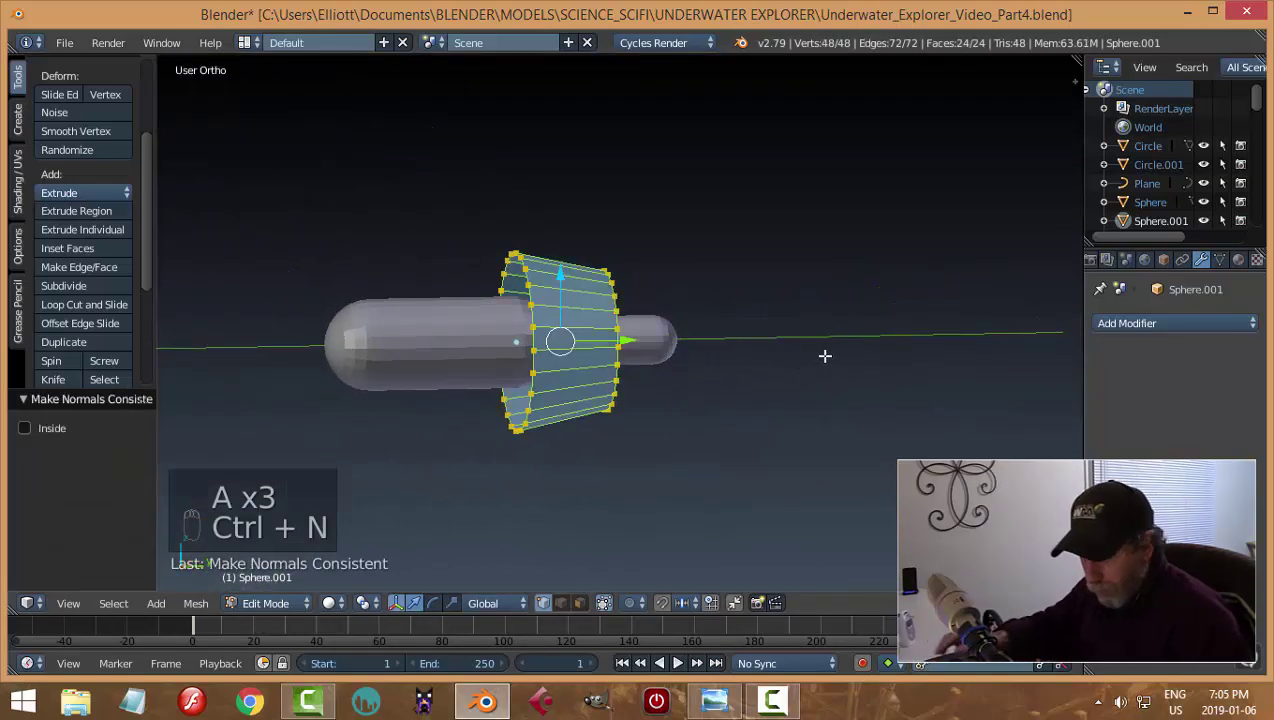
middle_click_drag(764, 397, 830, 415)
key("e")
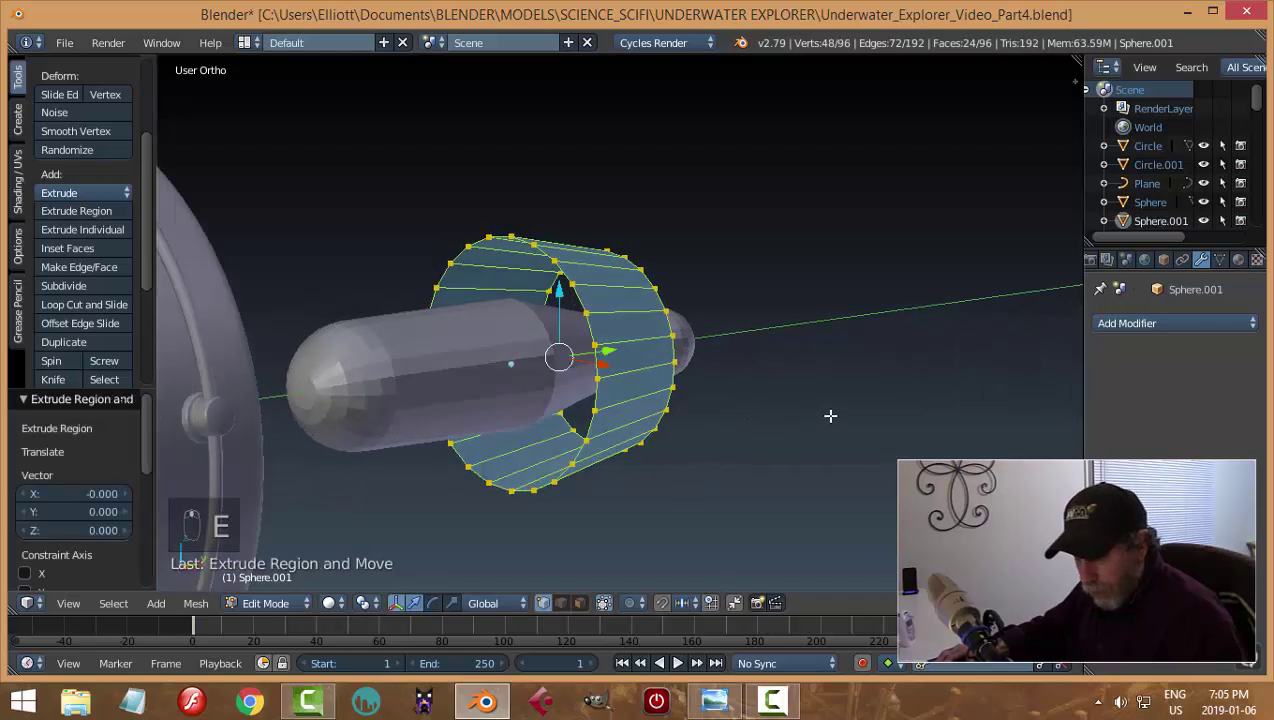
key("alt+s")
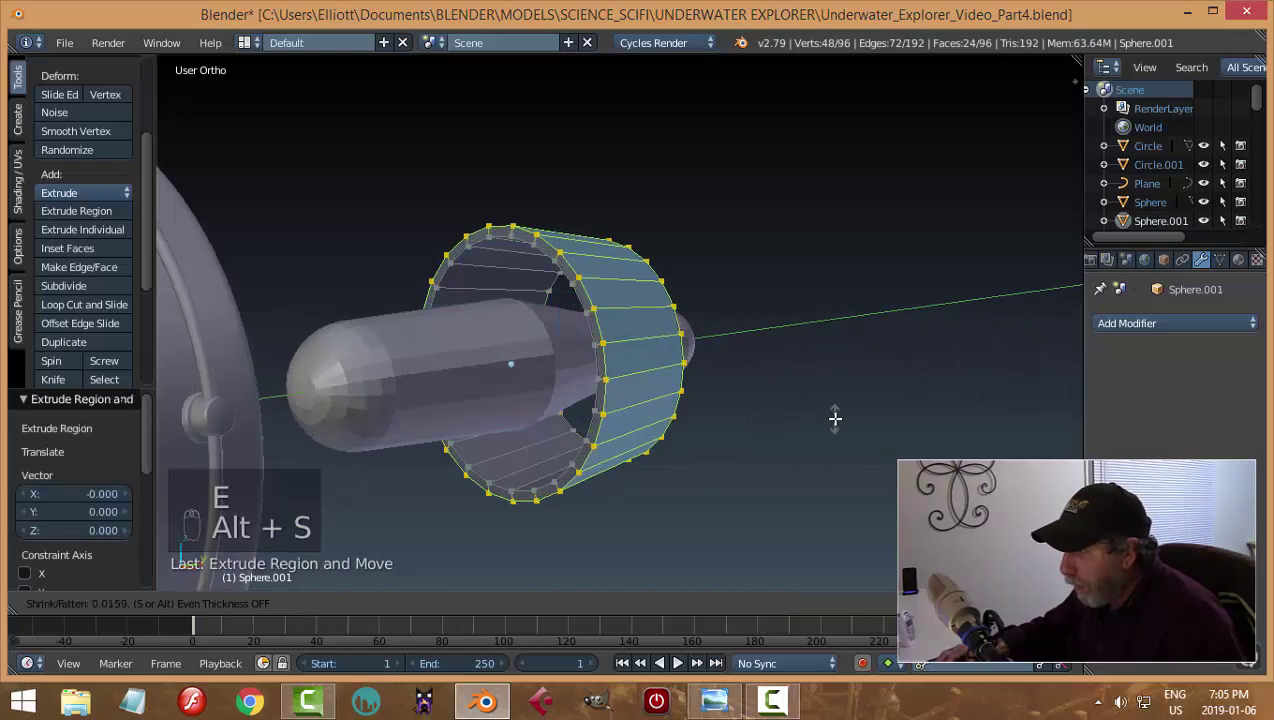
left_click(835, 414)
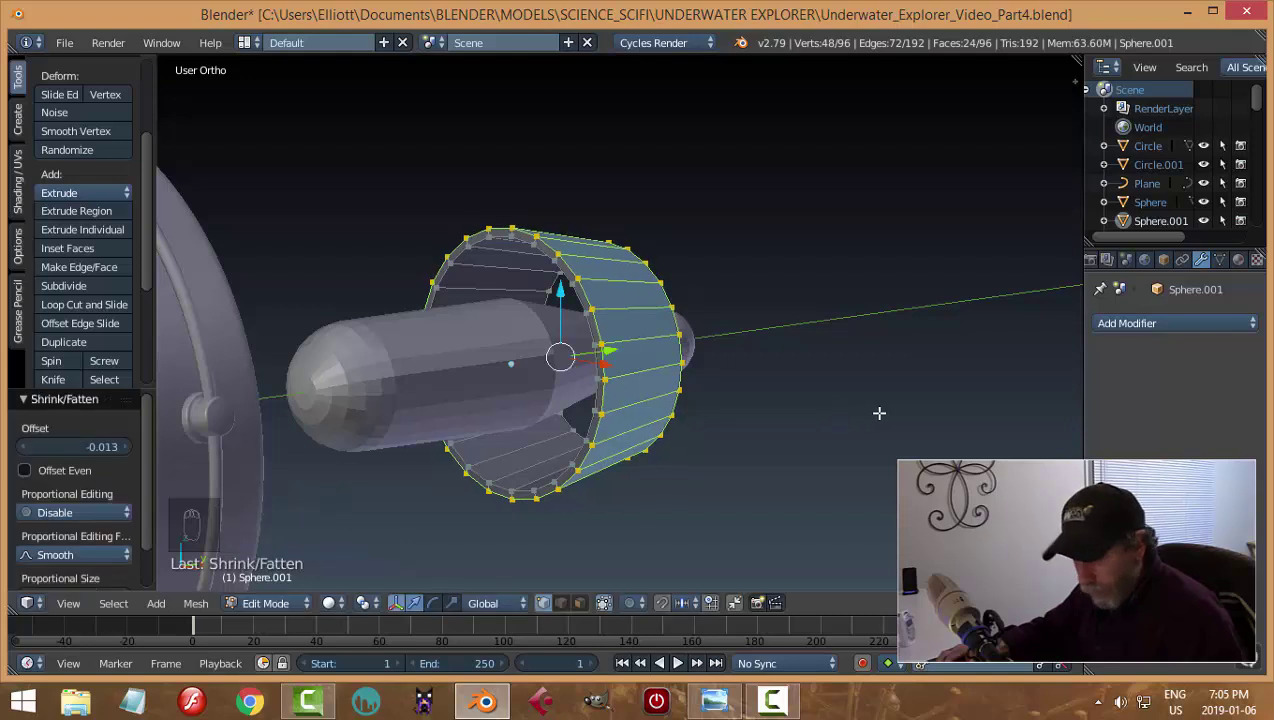
key("a")
Return to Object Mode and move the shroud along Y until it surrounds the body's narrow neck
middle_click_drag(835, 406, 621, 403)
key("Tab")
left_click(597, 427)
left_click_drag(534, 354, 550, 353)
middle_click_drag(747, 385, 720, 397)
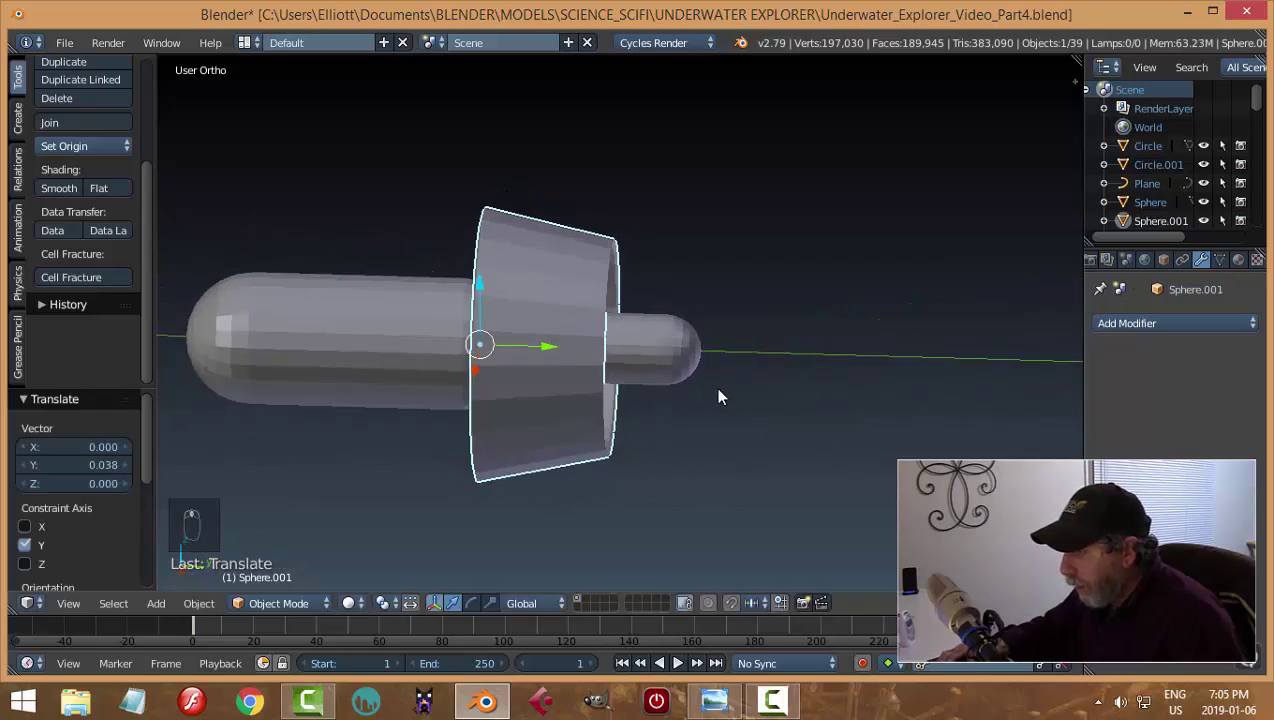
left_click_drag(545, 355, 601, 344)
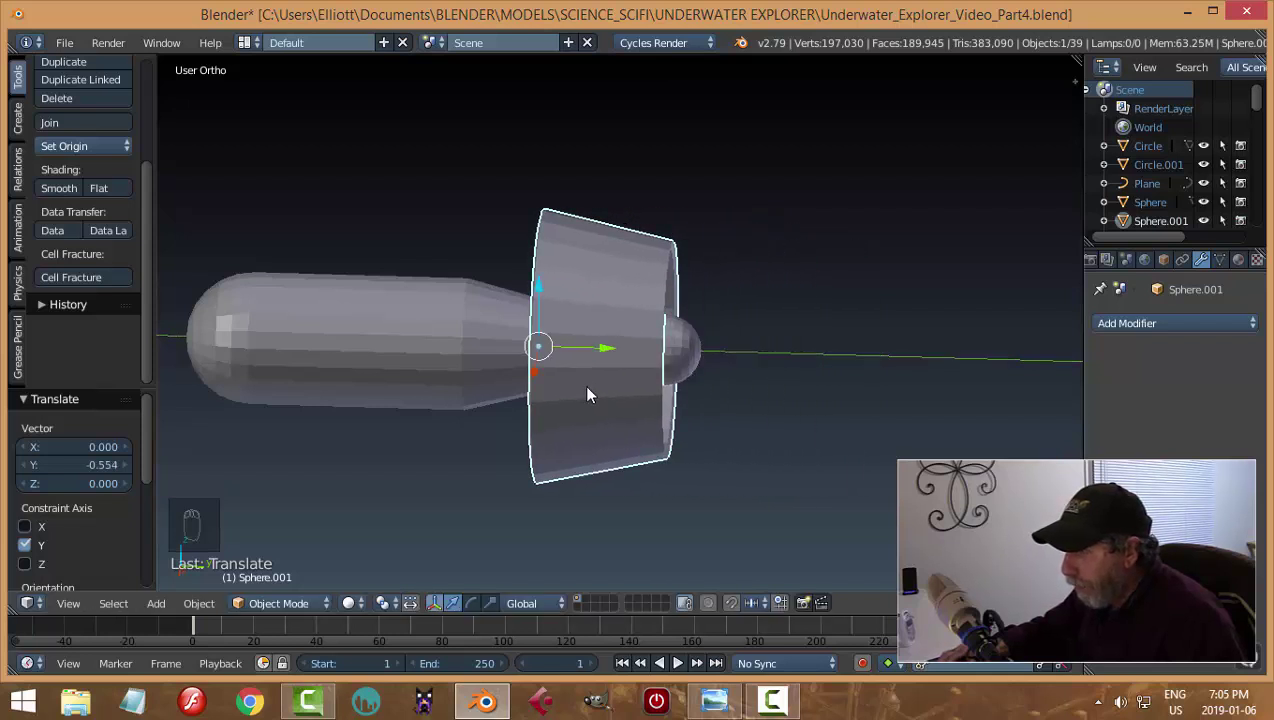
Select the body, duplicate its shoulder edge loop in place again, and separate the copy into another object
mouse_move(586, 386)
middle_mouse_down()
mouse_move(614, 390)
mouse_move(605, 381)
middle_mouse_up()
right_click(489, 359)
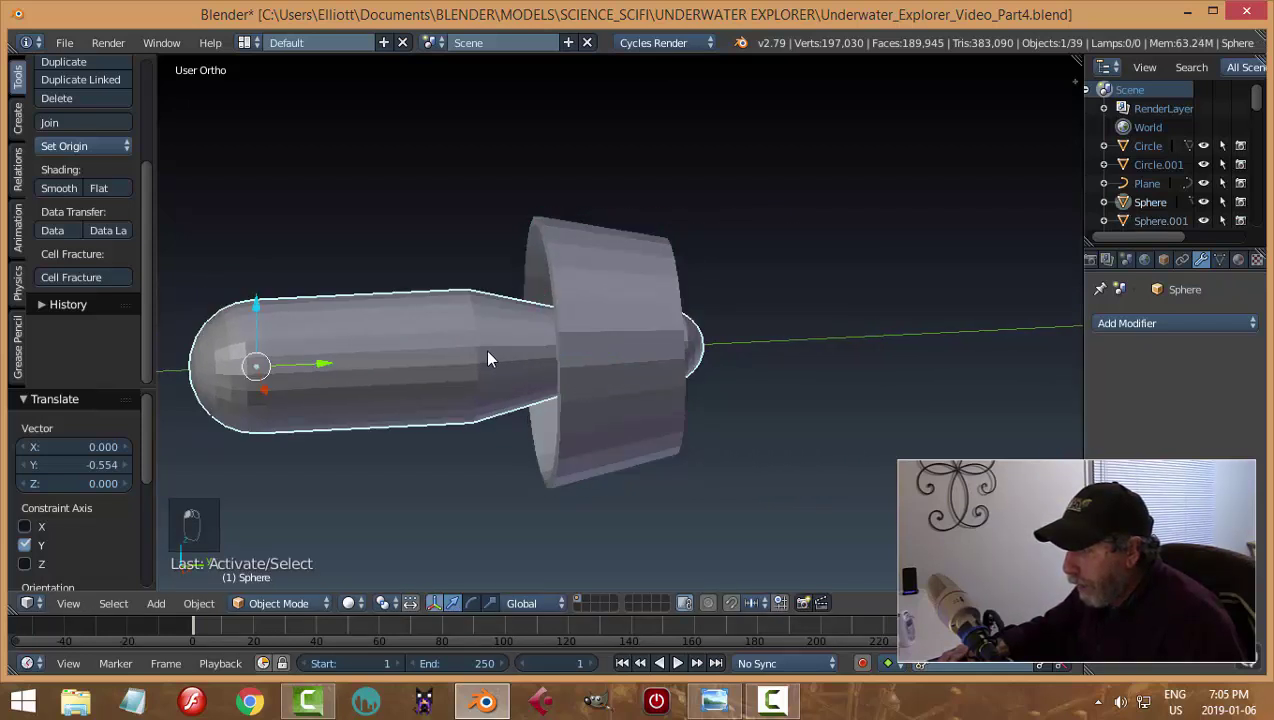
key("Tab")
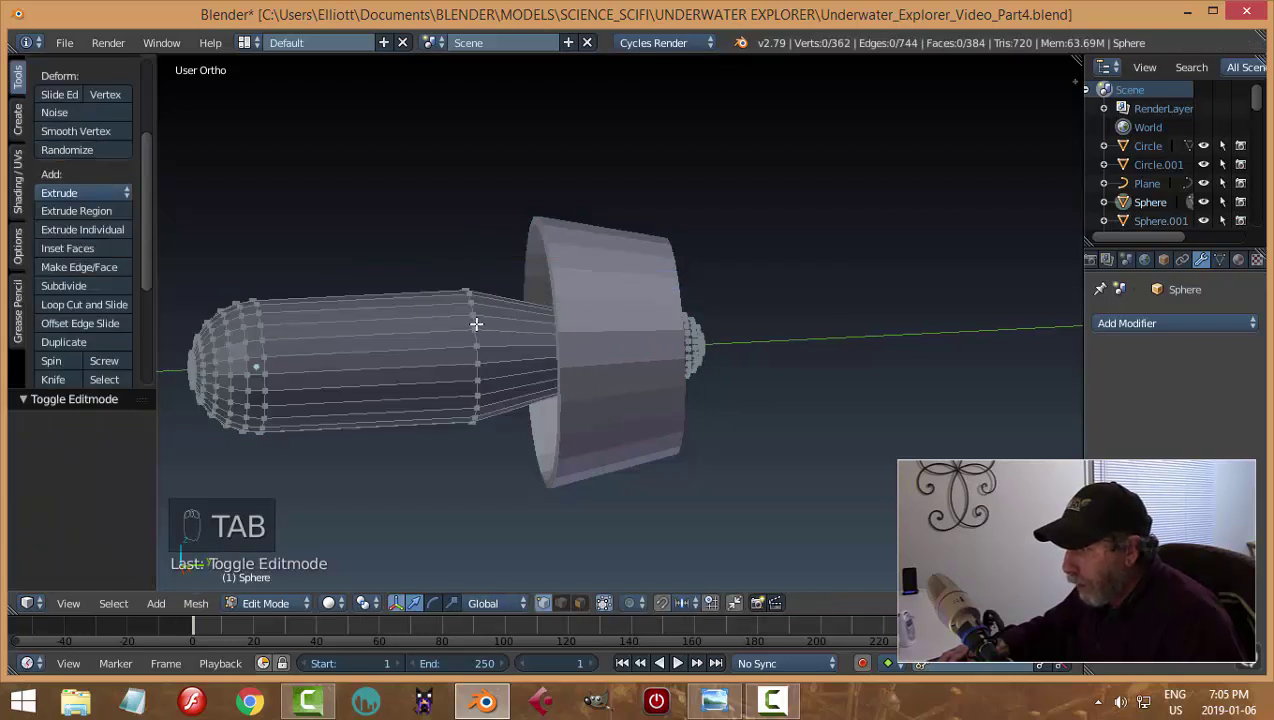
right_click(476, 323, "alt")
key("shift+d")
right_click(569, 411)
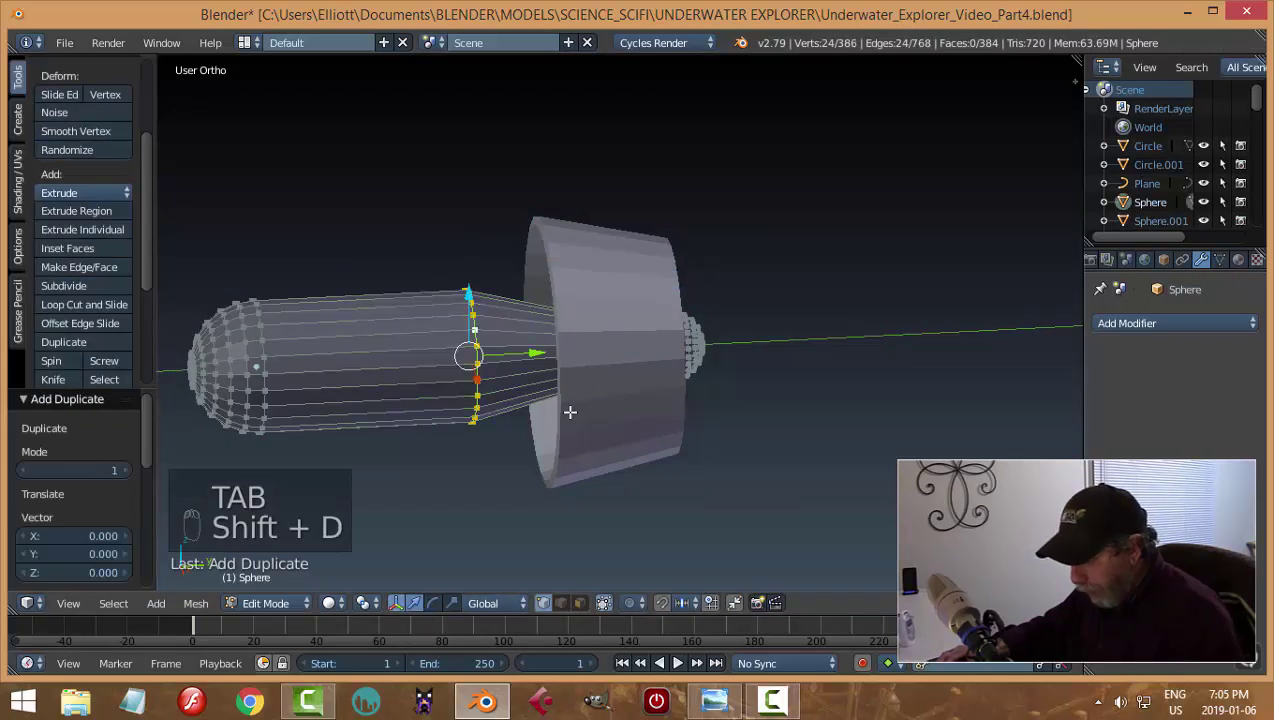
key("p")
left_click(569, 412)
key("Tab")
left_click(394, 413)
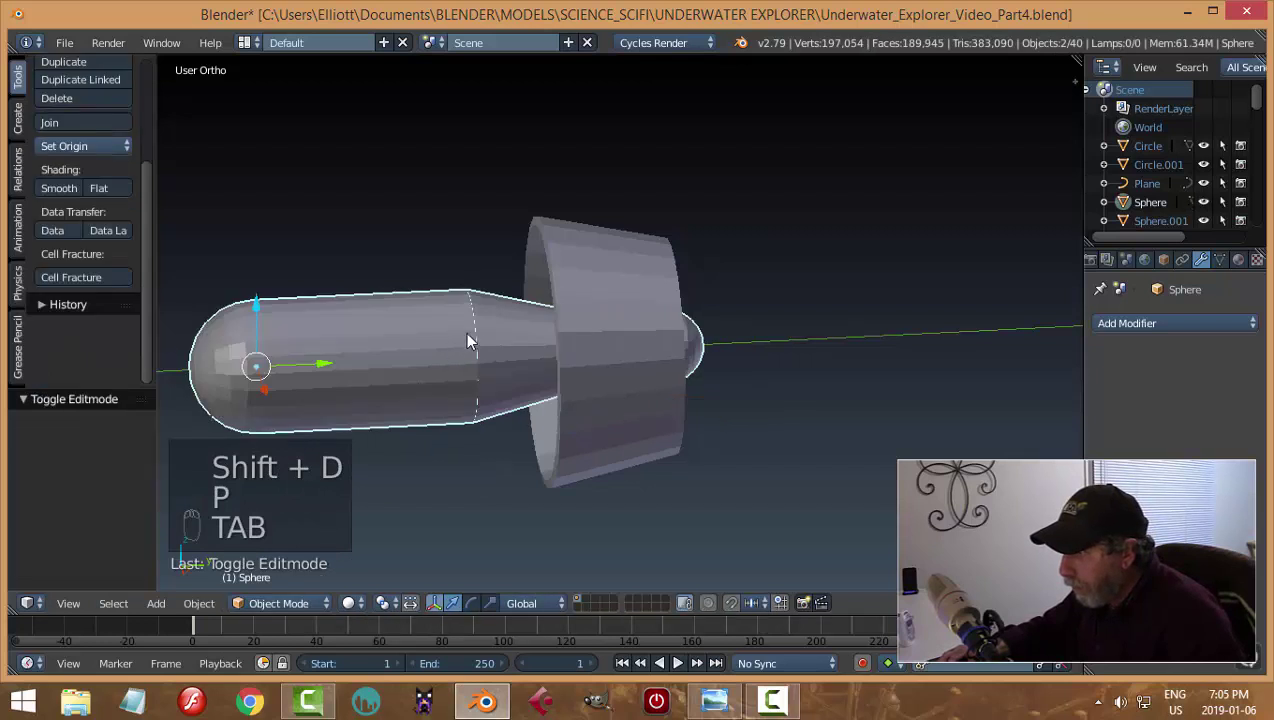
Set the new shoulder loop's origin to its geometry and scale it by about 1.051
right_click(475, 325)
left_click(86, 150)
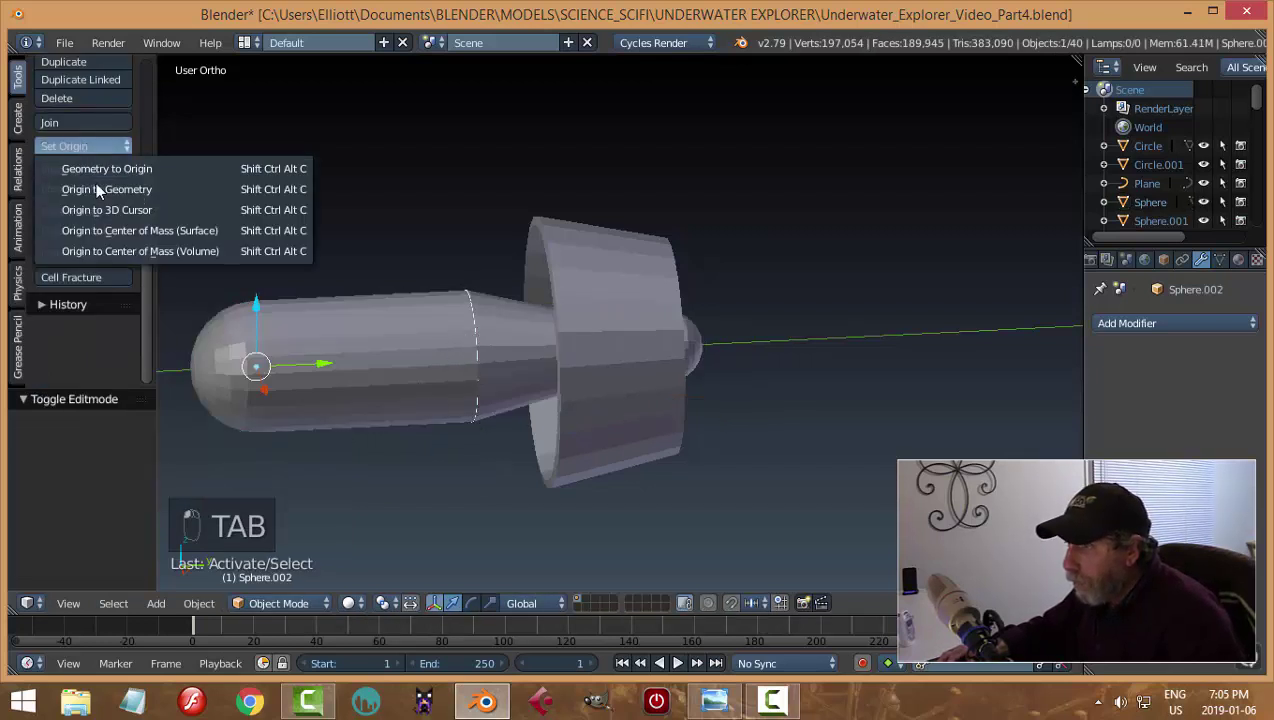
left_click(96, 184)
key("s")
left_click(571, 386)
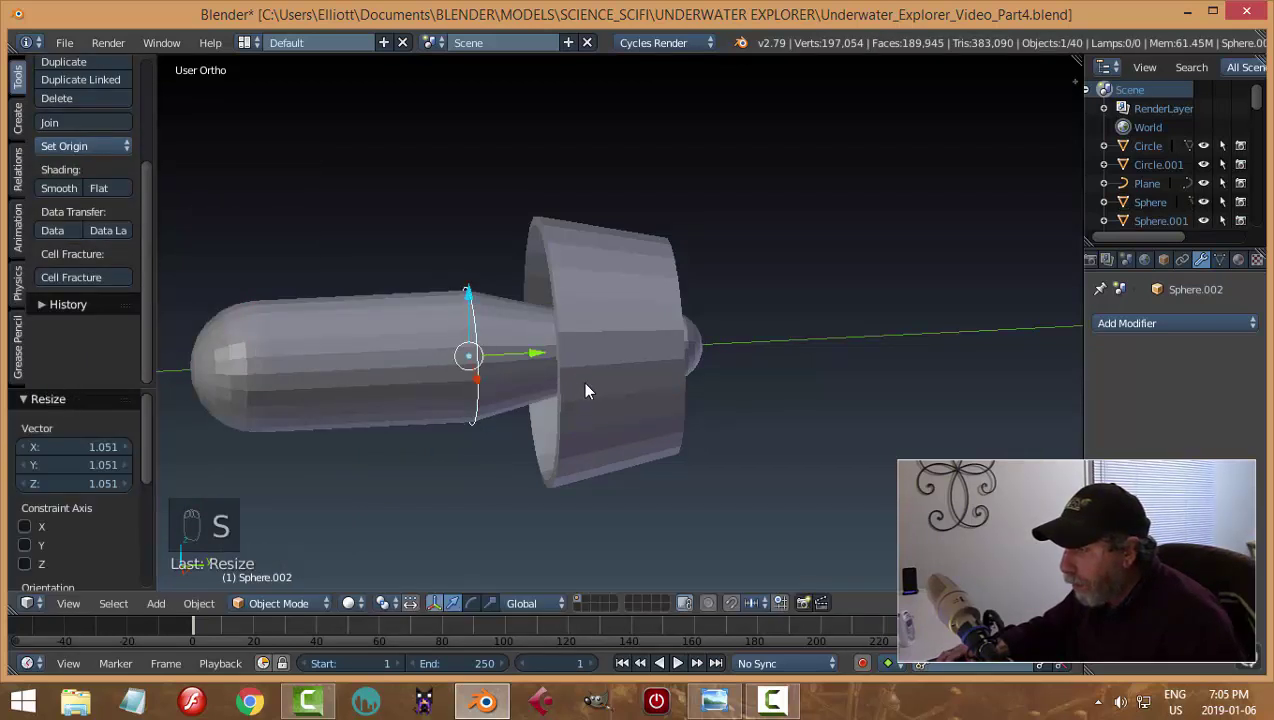
Extrude all of the new loop's vertices about -0.159 along Y to form a band around the body
key("Tab")
key("a")
key("a")
middle_click_drag(711, 378, 651, 410)
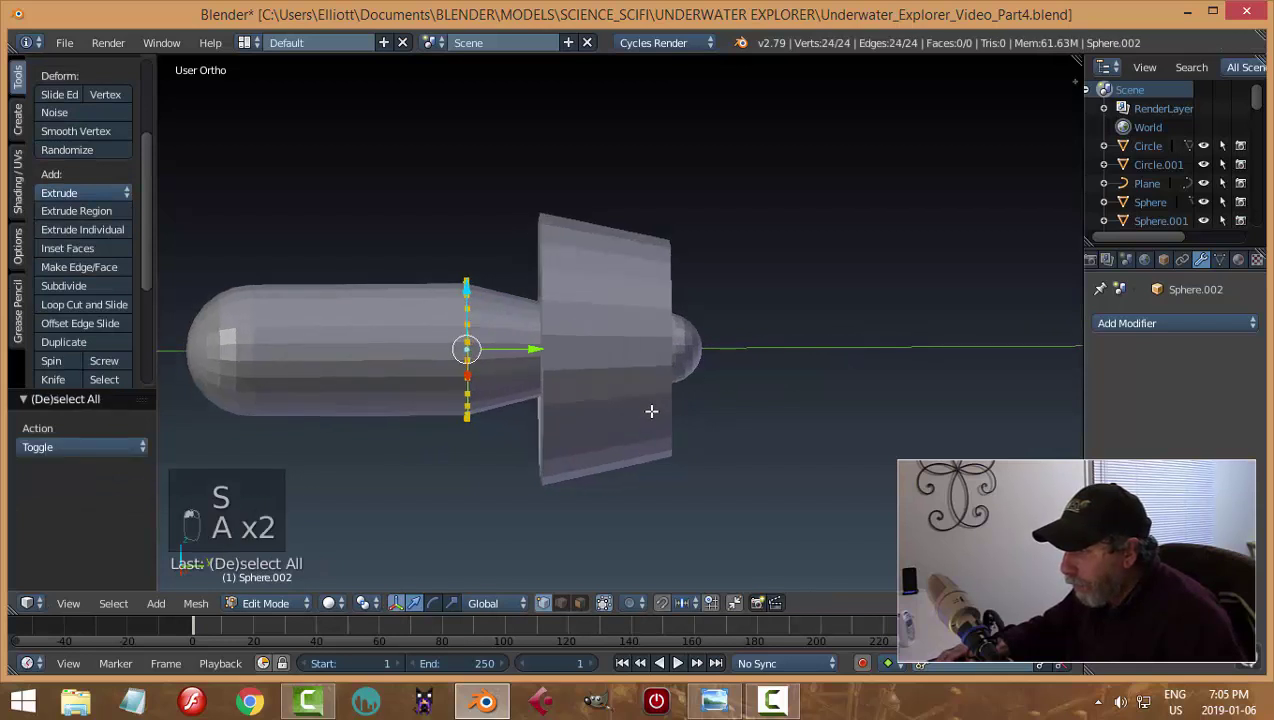
key("e")
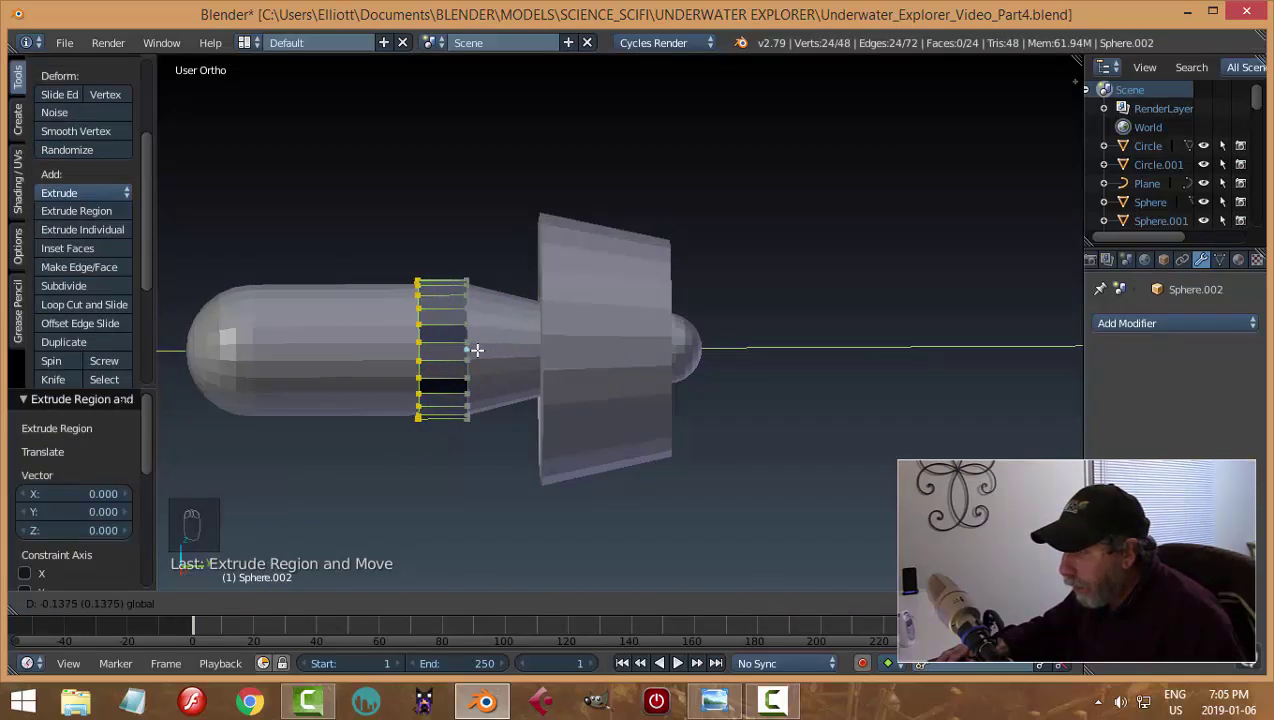
left_click(470, 355)
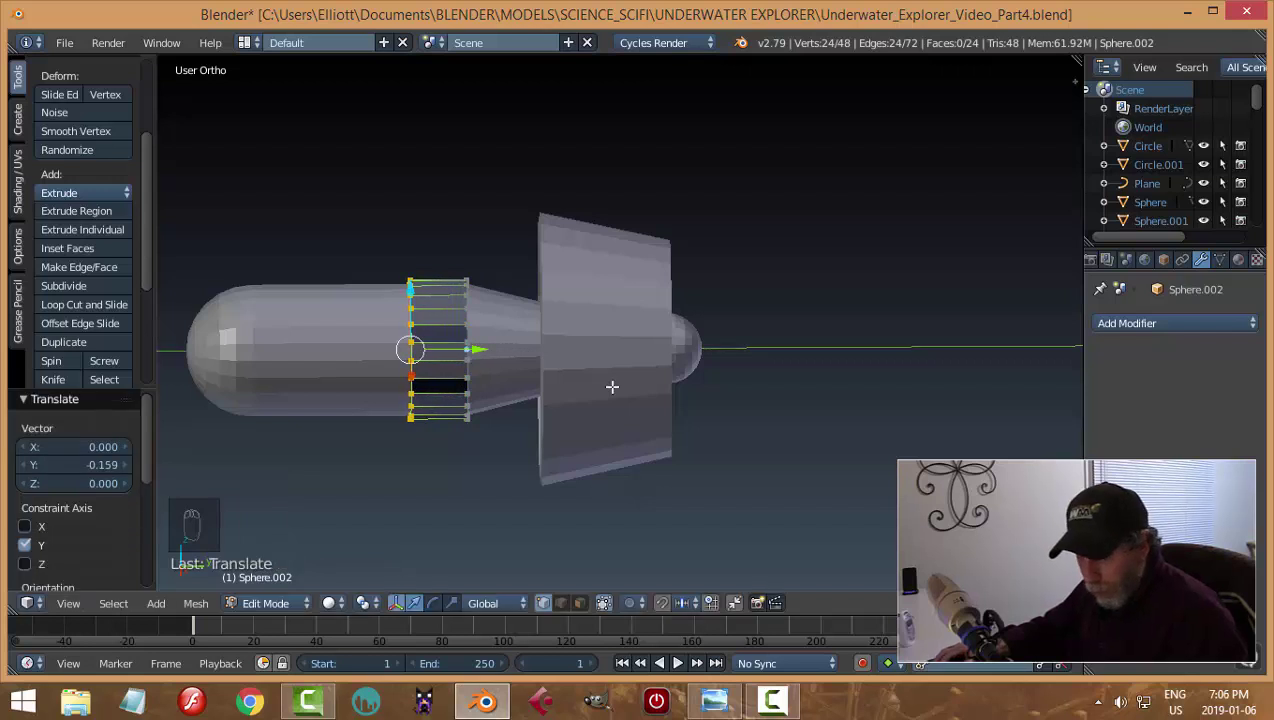
Make the band's normals consistent and thicken it slightly by extruding all faces in place with Shrink/Fatten
key("a")
key("a")
key("a")
key("ctrl+n")
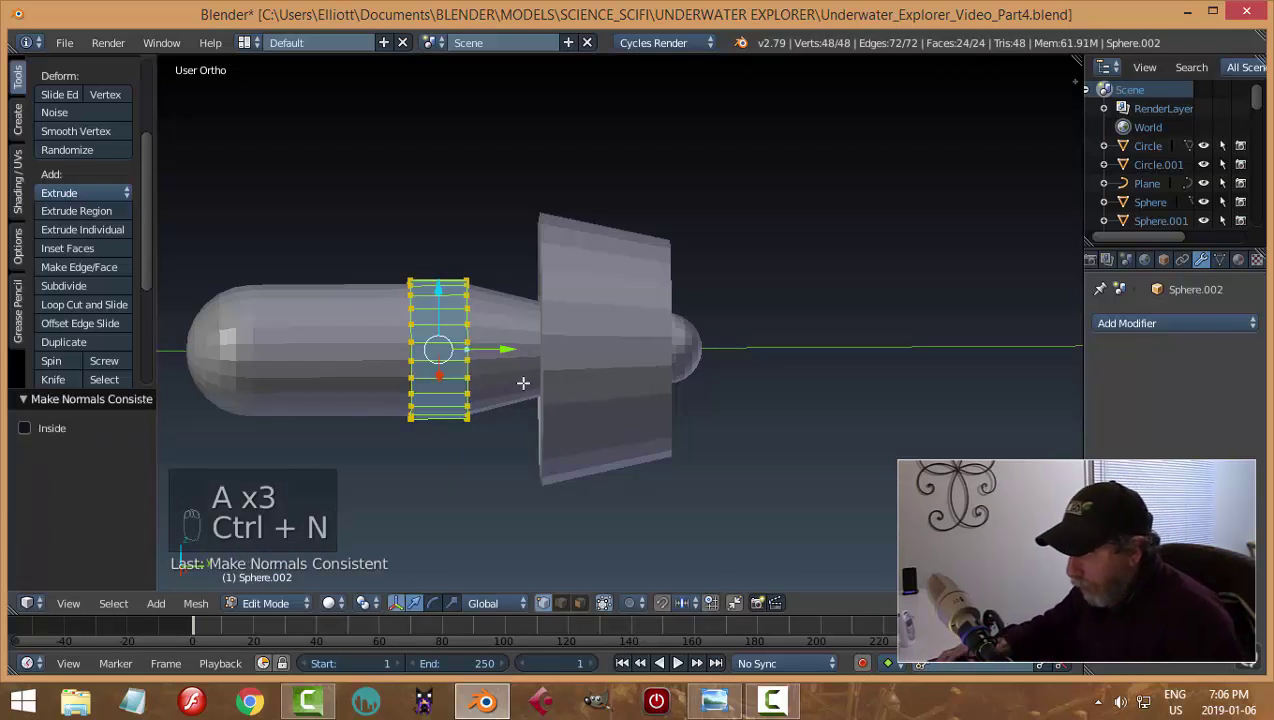
middle_click_drag(523, 383, 651, 373)
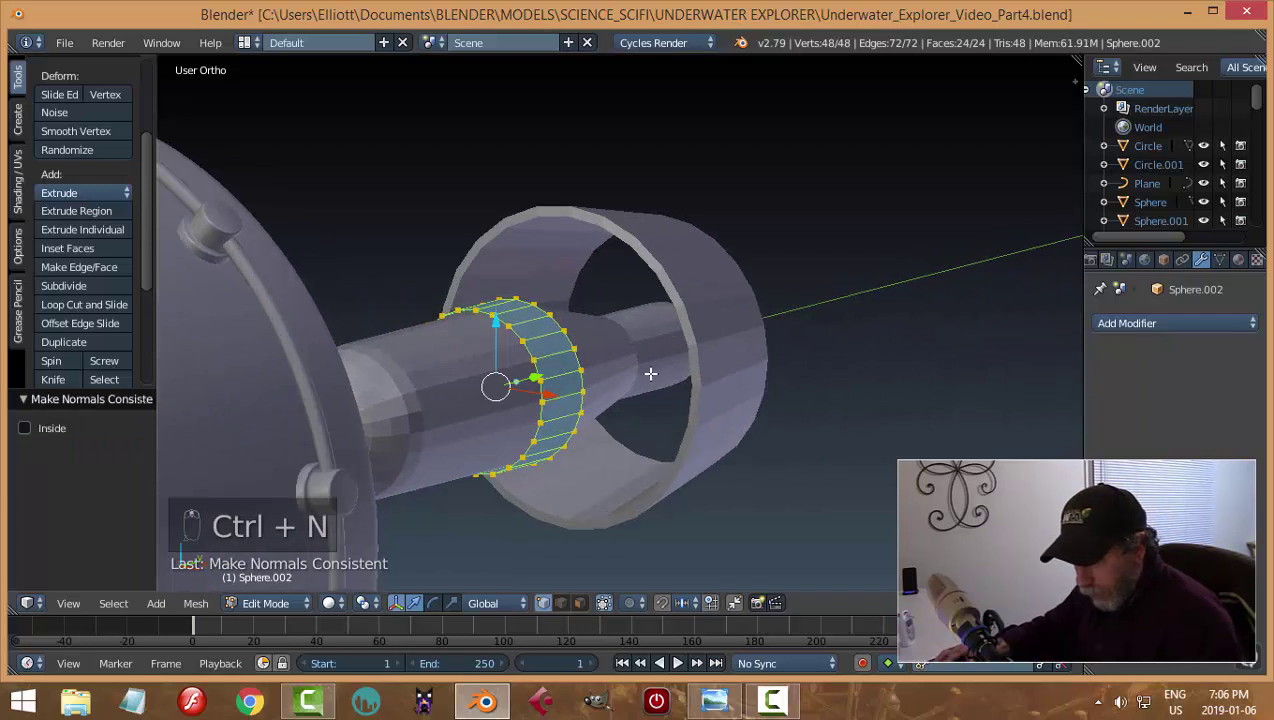
key("e")
key("alt+s")
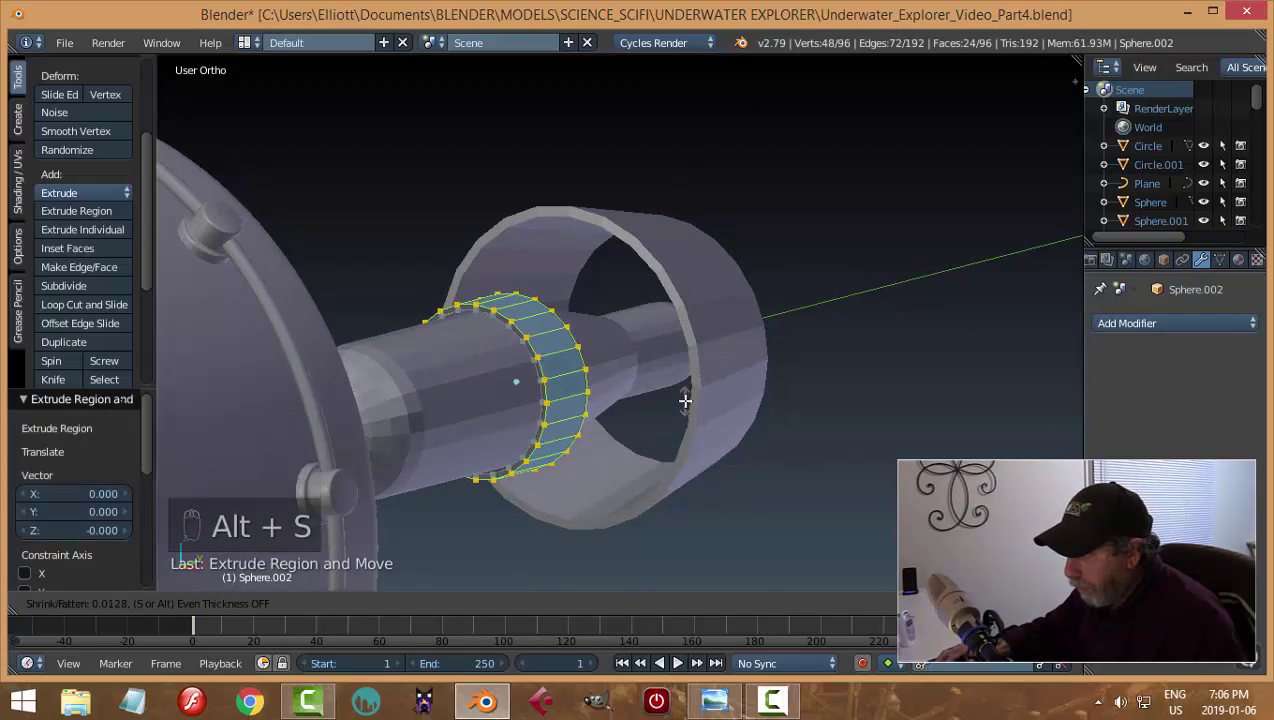
left_click(695, 401)
key("a")
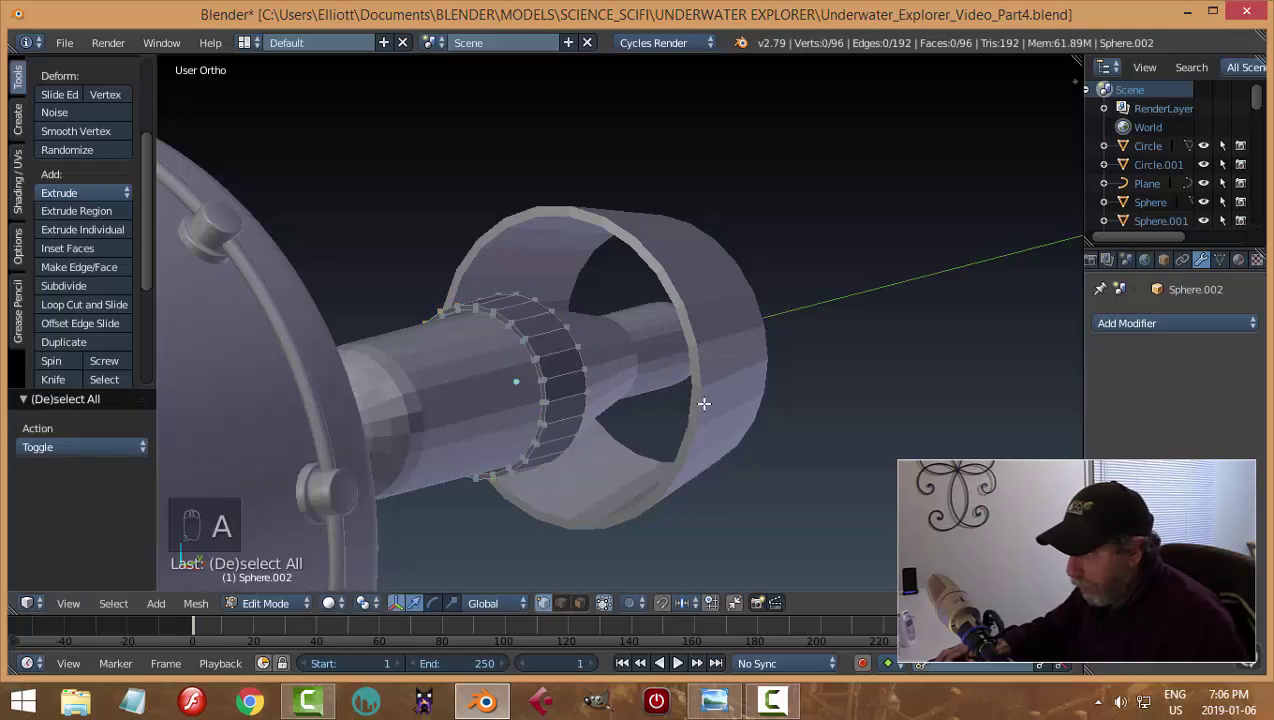
Scale the band's inner front edge loop by about 0.943 to close the gap to the body, and return to Object Mode
scroll(596, 406, "up", 2)
right_click(441, 344, "alt")
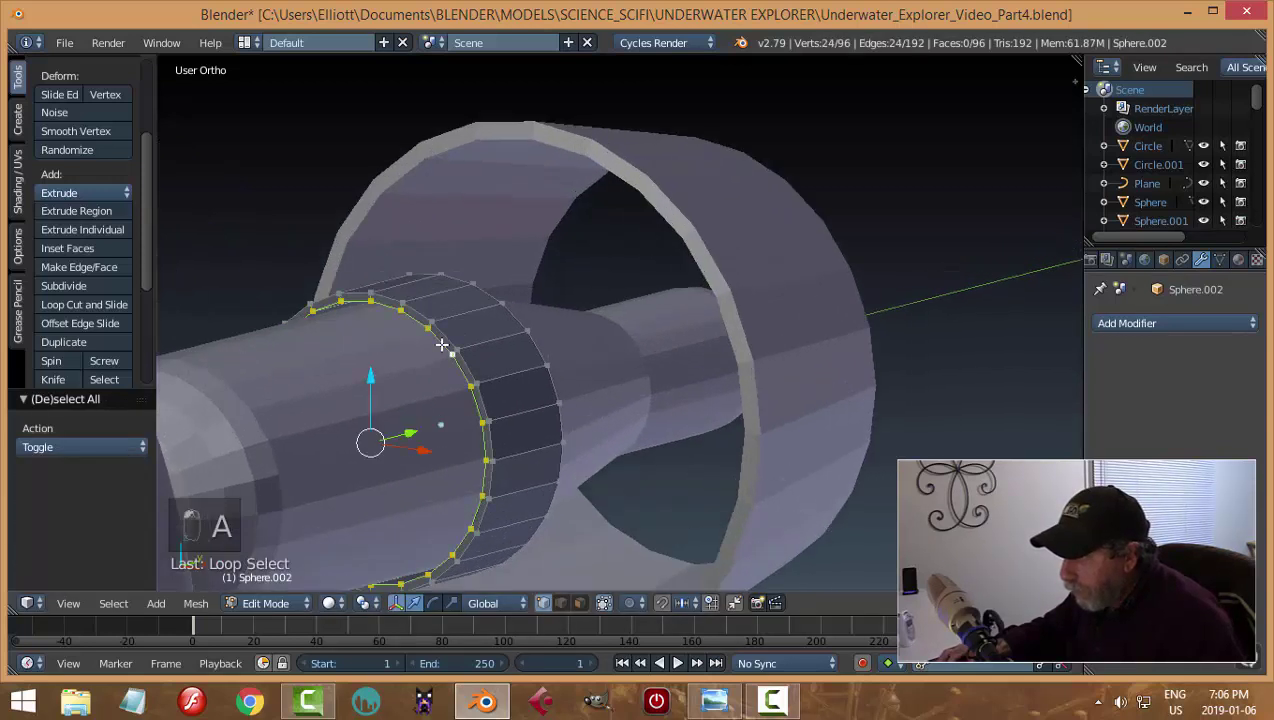
key("s")
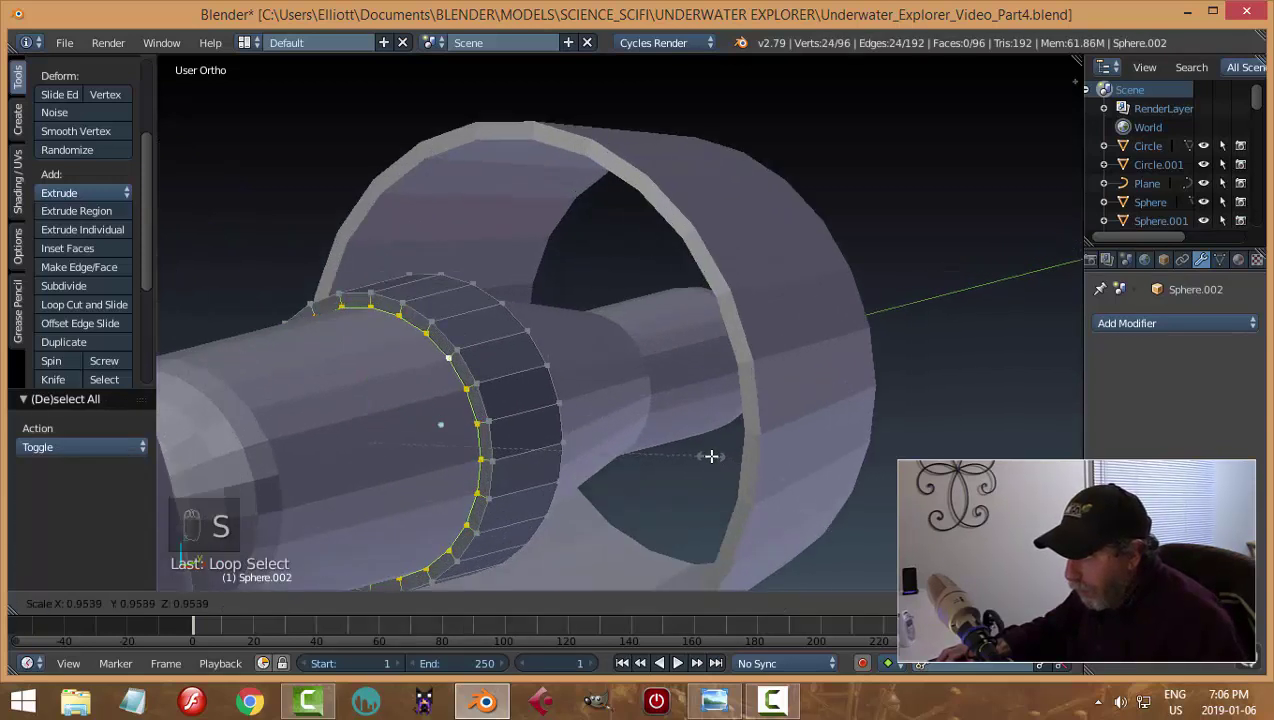
left_click(707, 453)
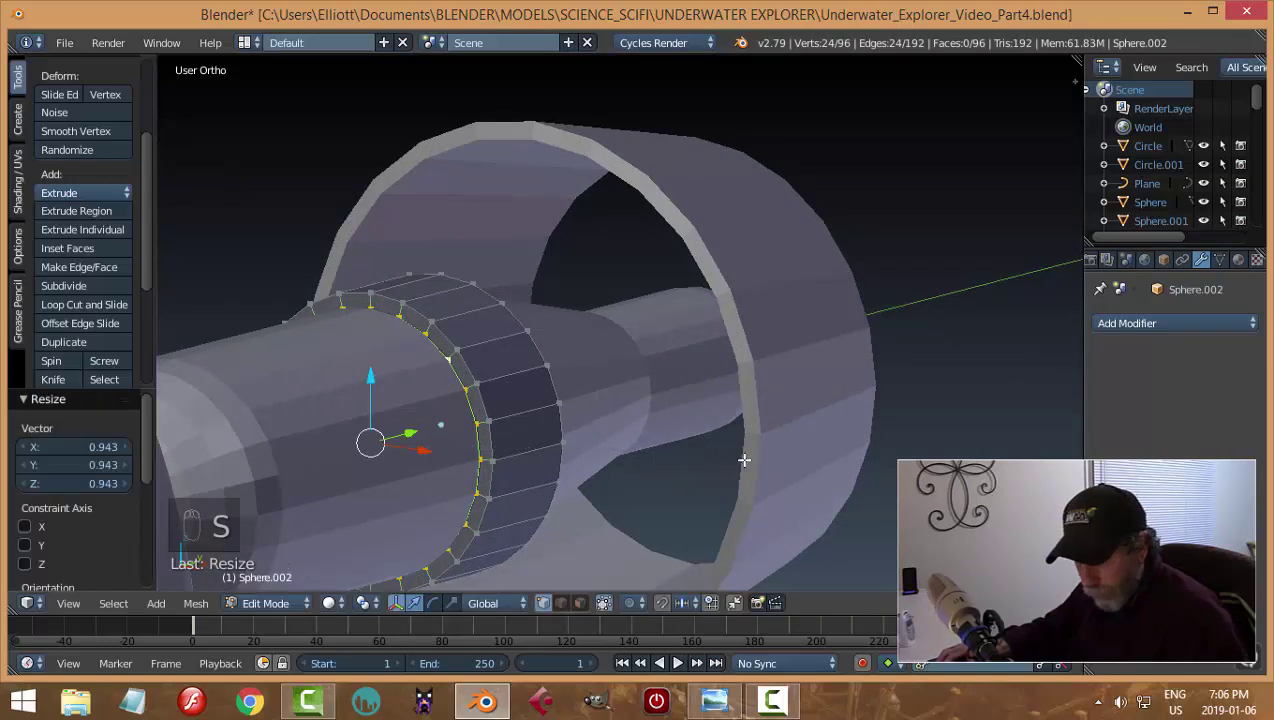
key("a")
key("Tab")
left_click(613, 464)
scroll(617, 434, "down", 4)
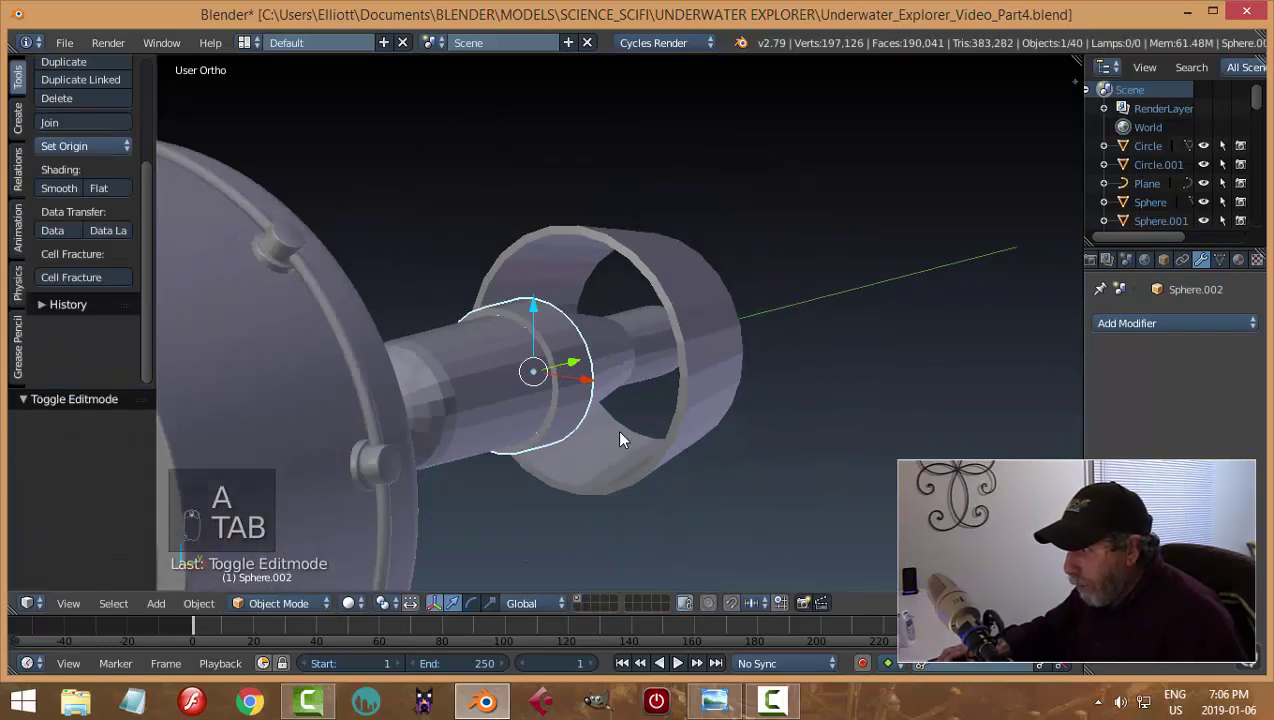
middle_click_drag(619, 433, 698, 455)
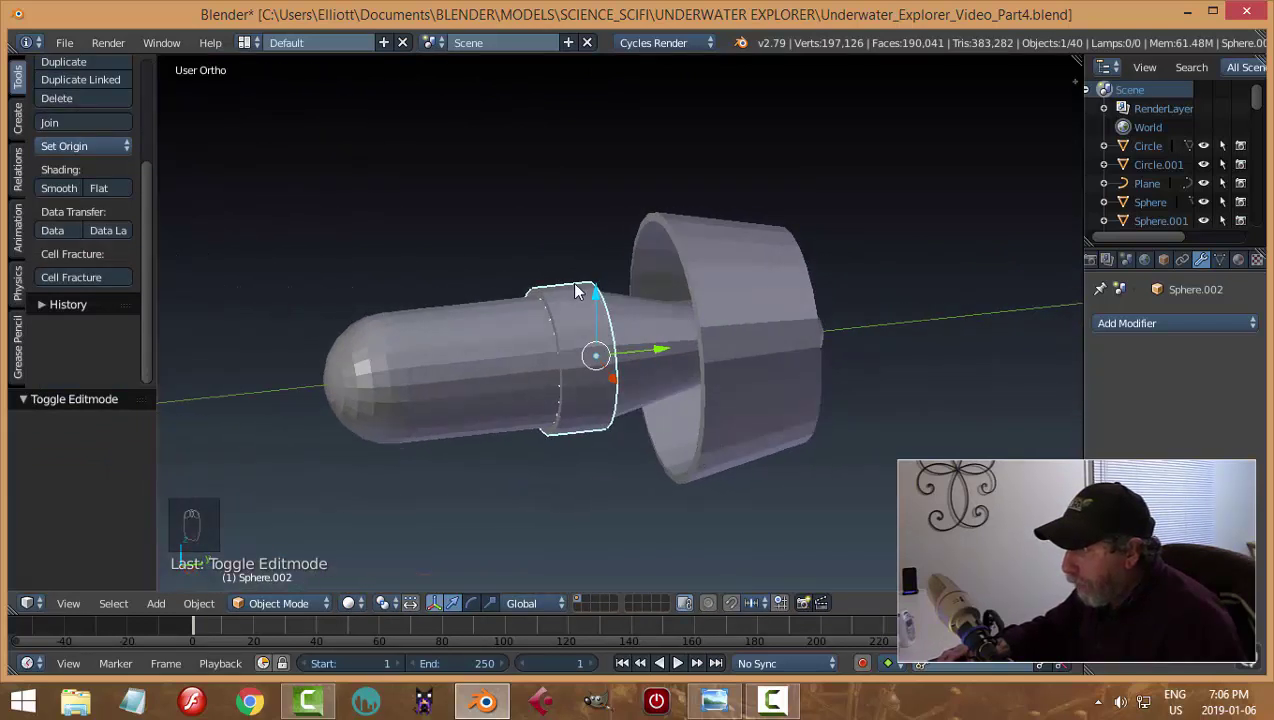
Move the tapered shroud ring about -0.139 along the Y axis toward the thruster's collar
middle_click_drag(741, 340, 720, 326)
right_click(720, 318)
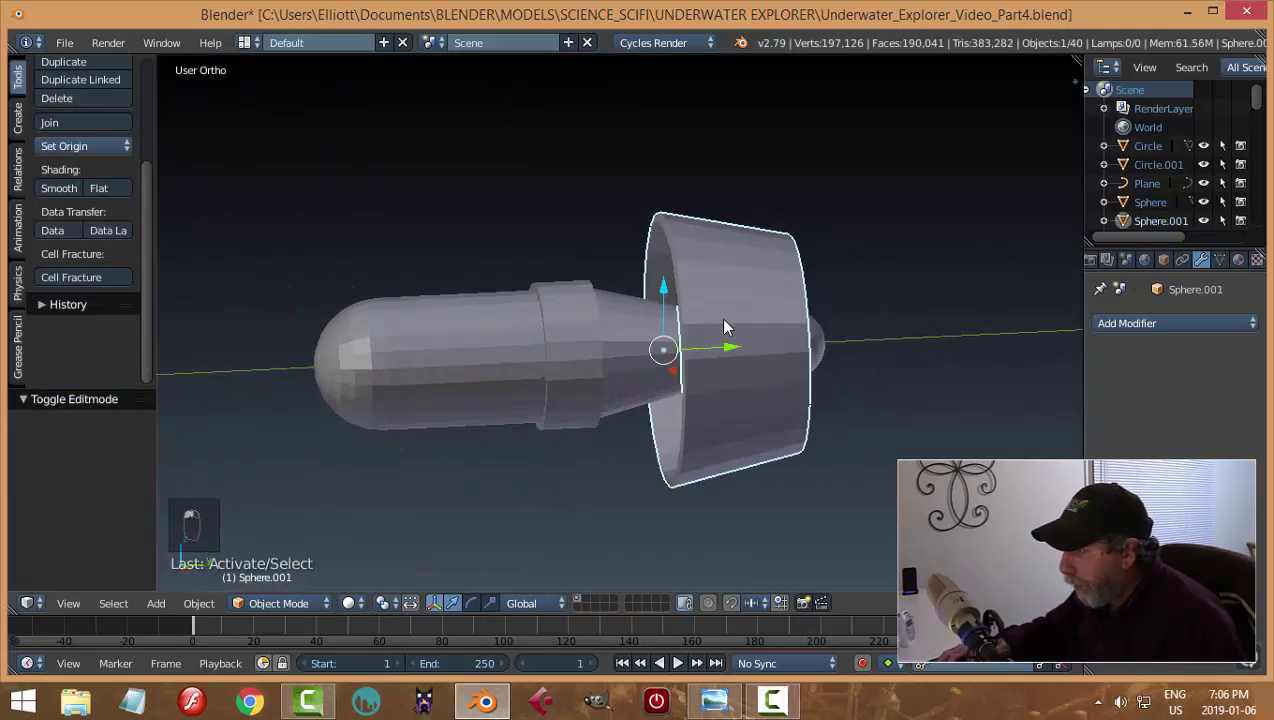
key("g")
left_click(632, 338)
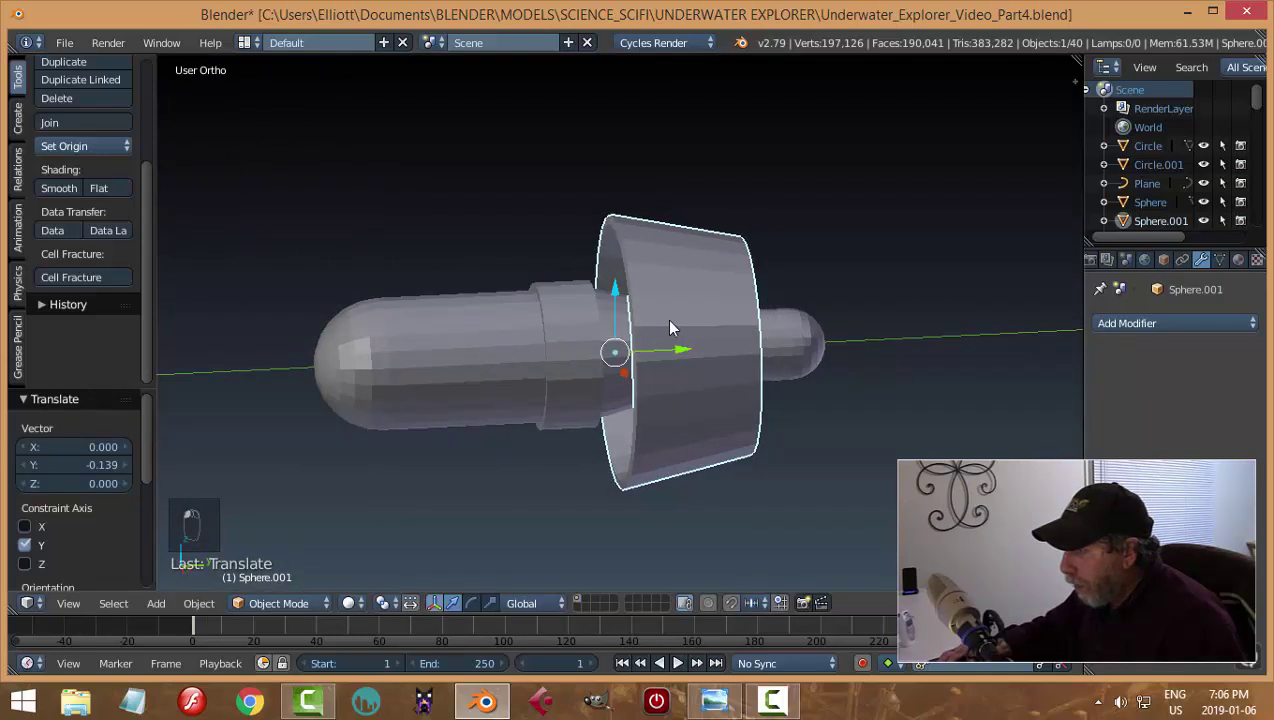
Add a cube mesh and scale its geometry down in edit mode
middle_click_drag(670, 328, 800, 425)
middle_click_drag(706, 377, 785, 395)
key("shift+a")
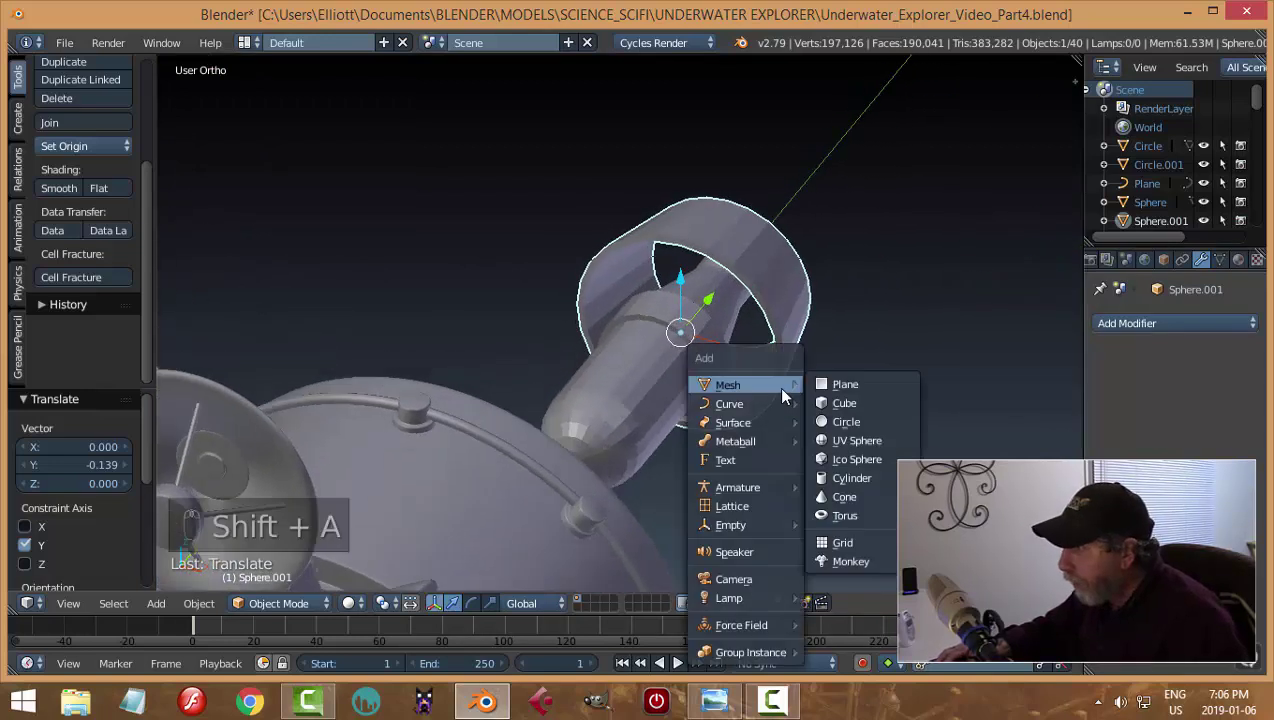
left_click(844, 403)
key("Tab")
left_click(1005, 388)
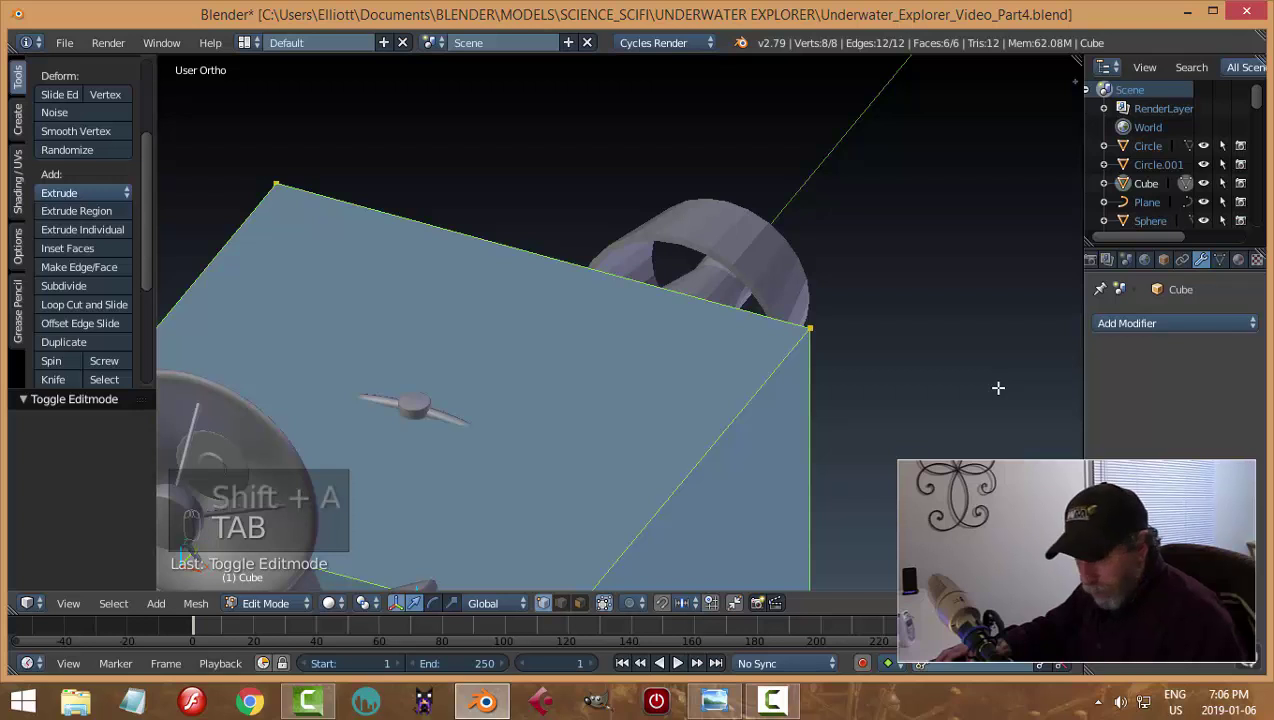
key("s")
left_click(645, 432)
Move the cube about 1.903 along Y to the thruster and scale it to about 0.118
middle_click_drag(637, 441, 531, 405)
left_click_drag(307, 334, 697, 337)
key("s")
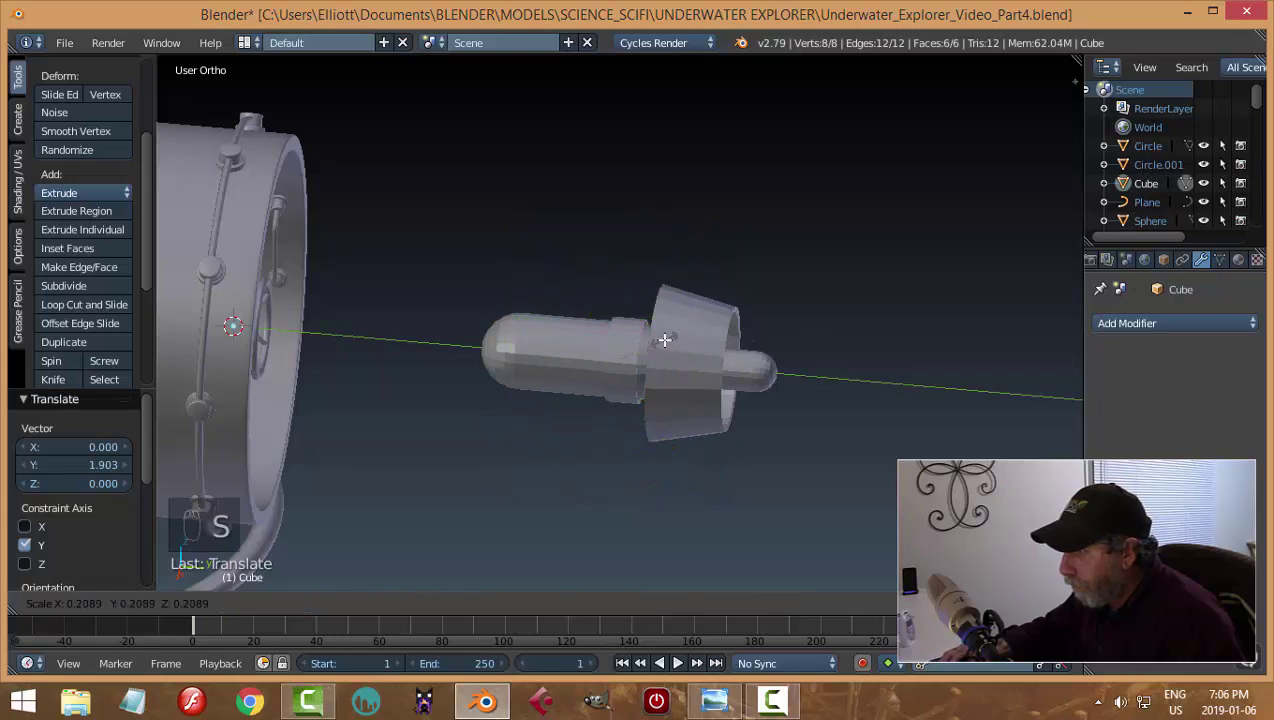
left_click(648, 342)
Raise the small cube about 0.248 along Z to the top of the thruster's collar
key("g")
key("z")
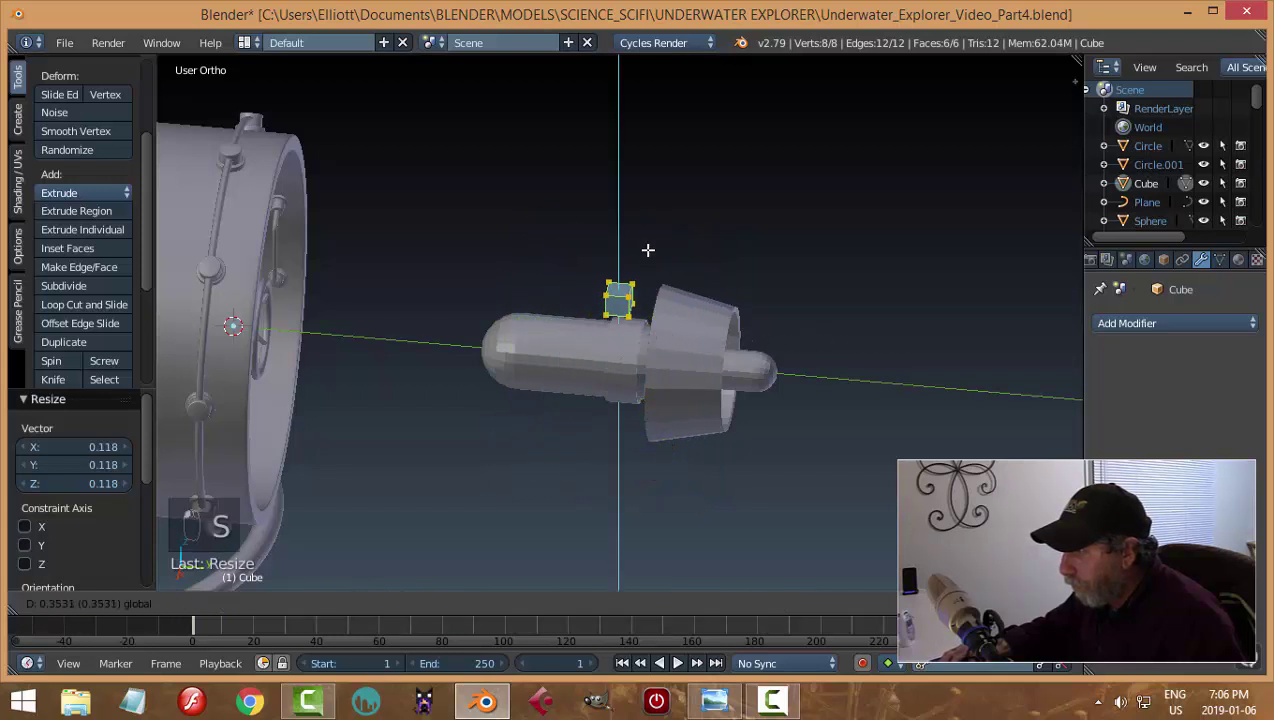
left_click(651, 264)
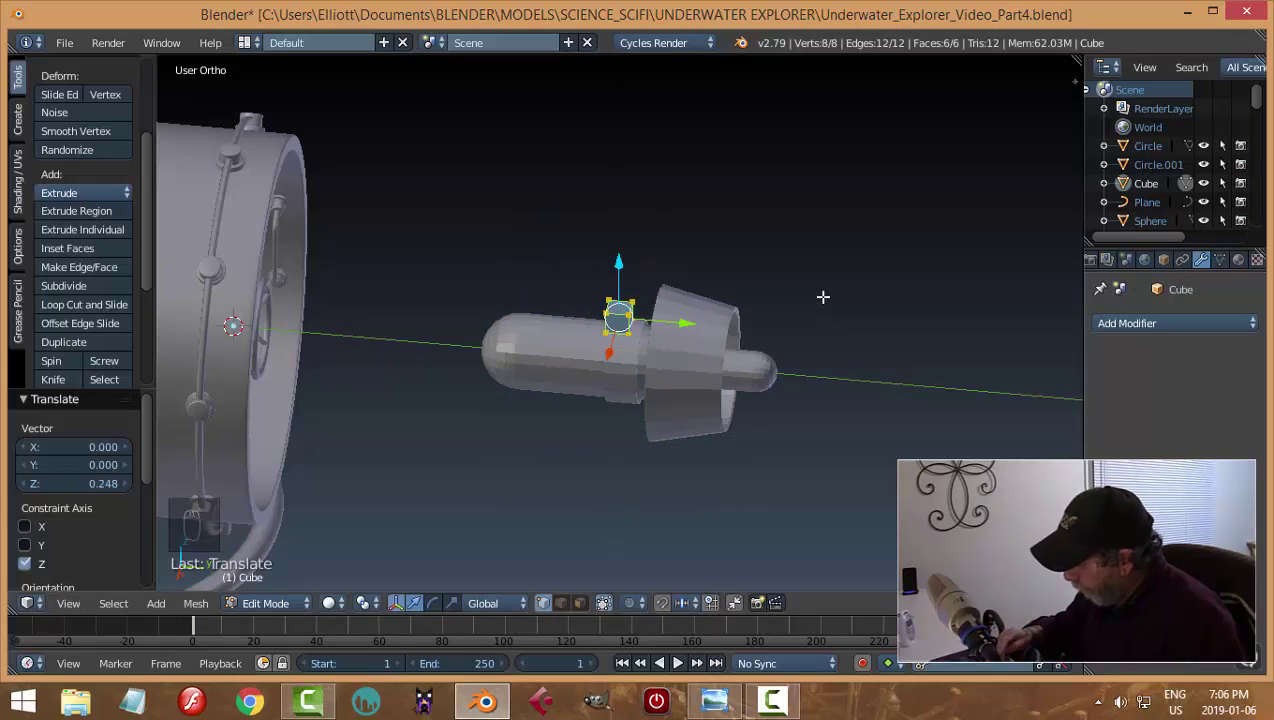
Scale the cube on the collar down uniformly to about 0.376
key("KP_Decimal")
scroll(770, 298, "down", 5)
middle_click_drag(731, 353, 953, 367)
scroll(948, 310, "up", 5)
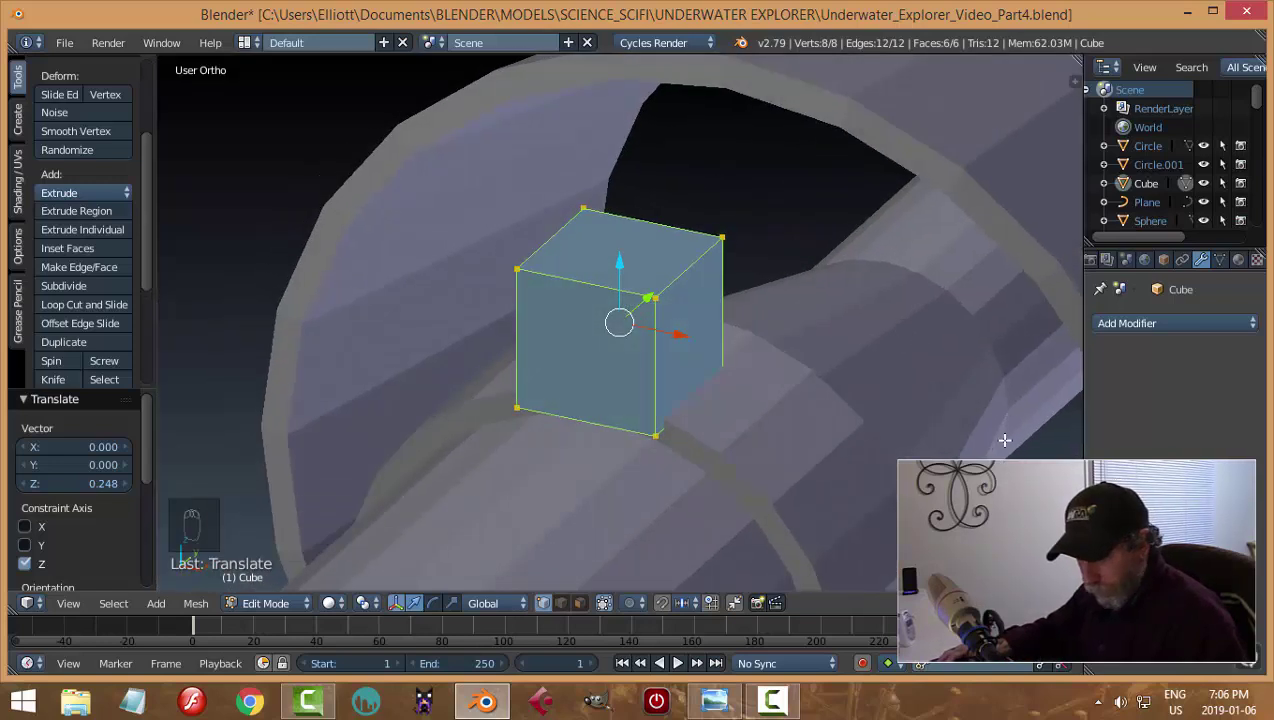
key("s")
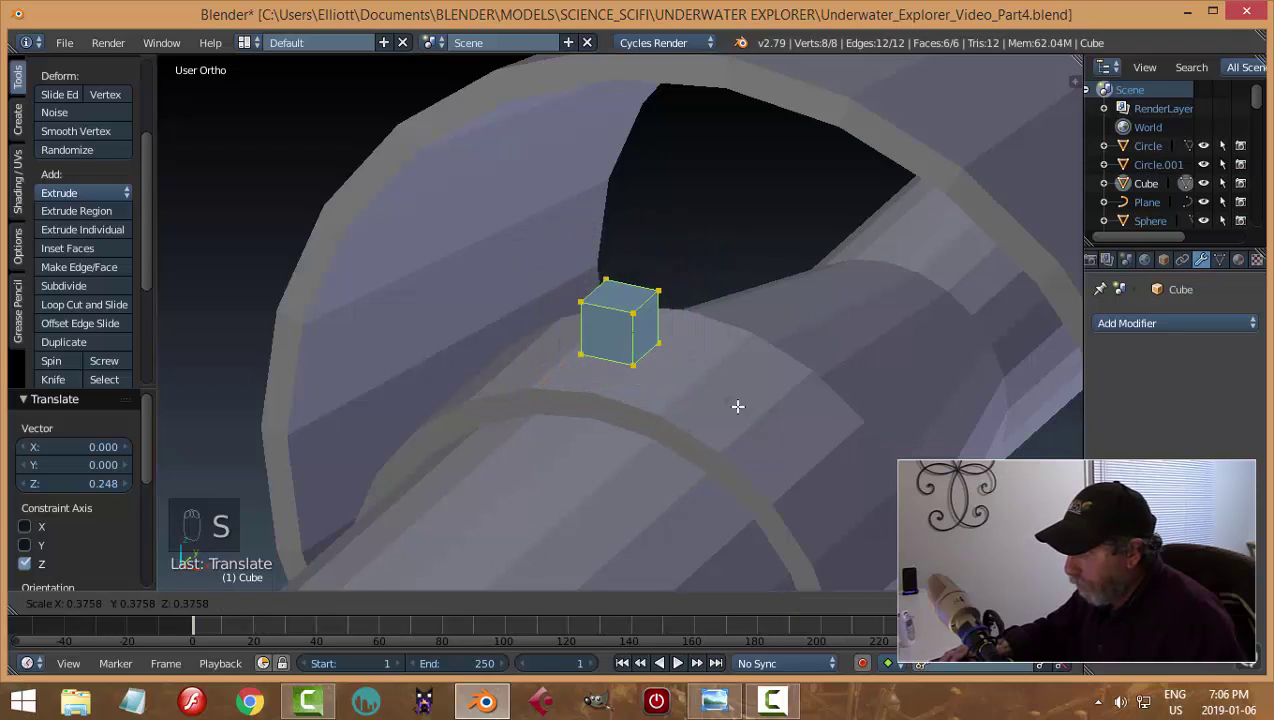
left_click(737, 407)
Lower the cube into the collar's surface and shift it about 0.058 along Y
middle_click_drag(837, 416, 638, 338)
left_click_drag(620, 265, 636, 300)
left_click_drag(680, 348, 758, 354)
Narrow the cube along the Y axis to about 0.562 of its width
middle_click_drag(816, 398, 867, 395)
key("s")
key("y")
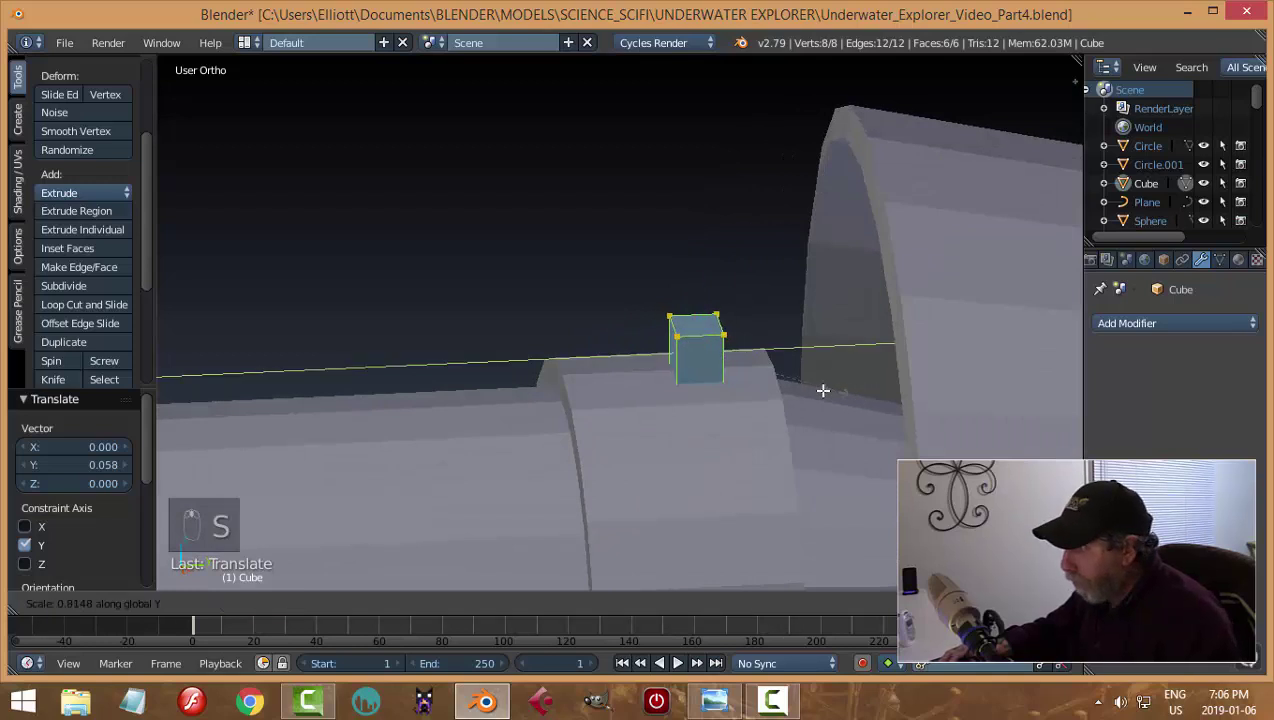
left_click(780, 395)
mouse_move(768, 407)
middle_mouse_down()
mouse_move(895, 364)
mouse_move(895, 420)
mouse_move(834, 395)
mouse_move(788, 398)
mouse_move(777, 412)
middle_mouse_up()
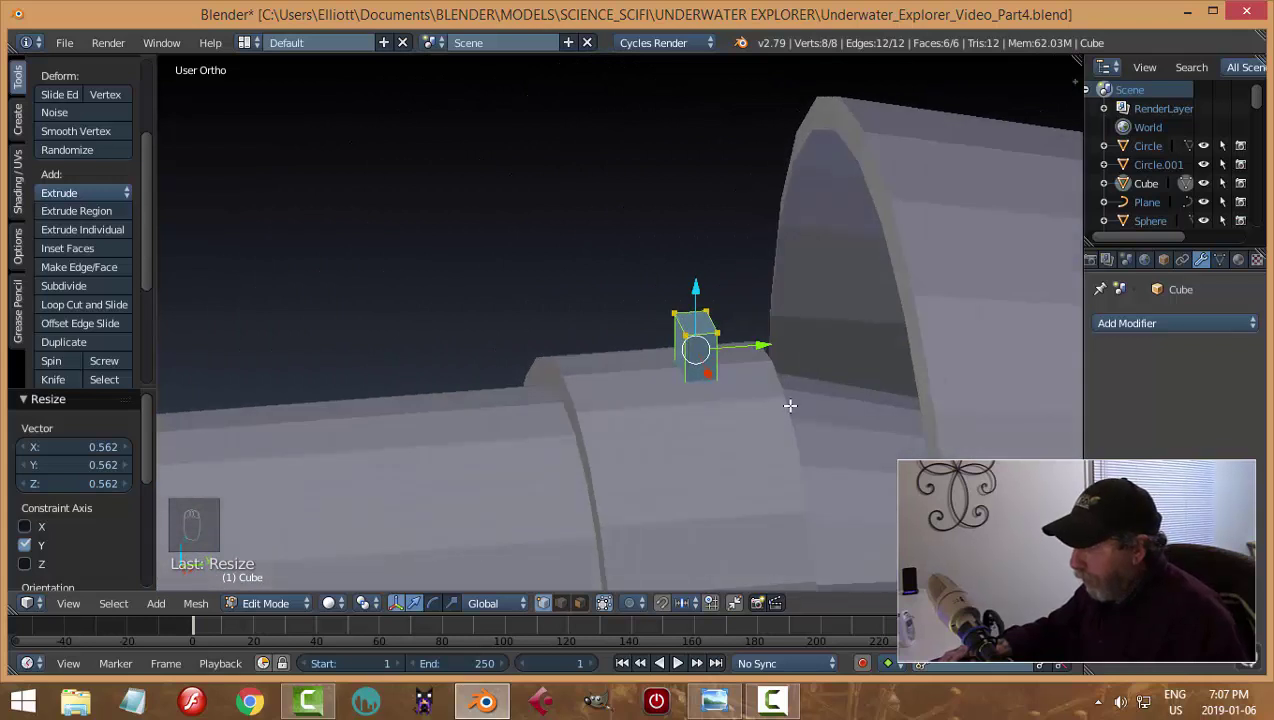
Switch to face selection and raise the cube's top face to stretch it into a tall, thin strut
middle_click_drag(781, 413, 860, 420)
key("a")
key("ctrl+Tab")
left_click(772, 435)
right_click(662, 317)
left_click_drag(652, 262, 677, 199)
Try slanting the strut by moving its top face about 0.147 along Y, and undo that move
left_click_drag(718, 264, 800, 274)
middle_click_drag(800, 274, 806, 450)
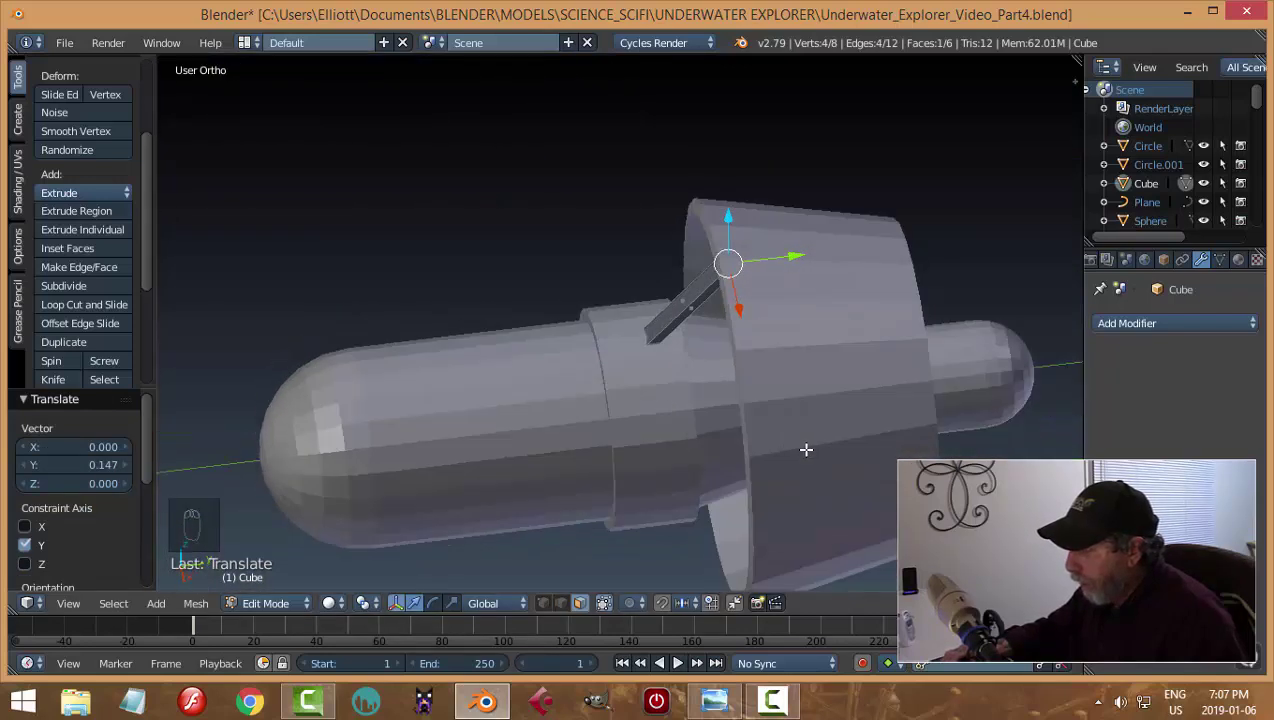
middle_click_drag(718, 533, 871, 426)
key("ctrl+z")
Deselect the strut's geometry, return to object mode and save the file
key("a")
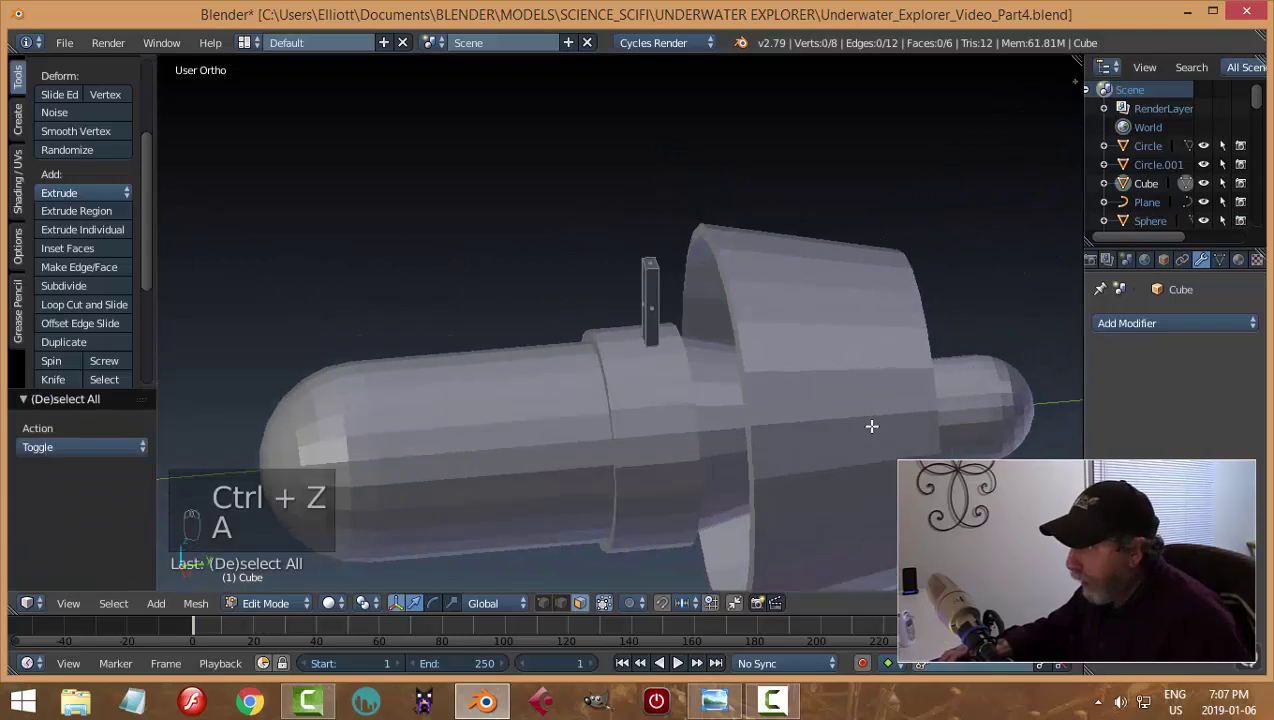
key("Tab")
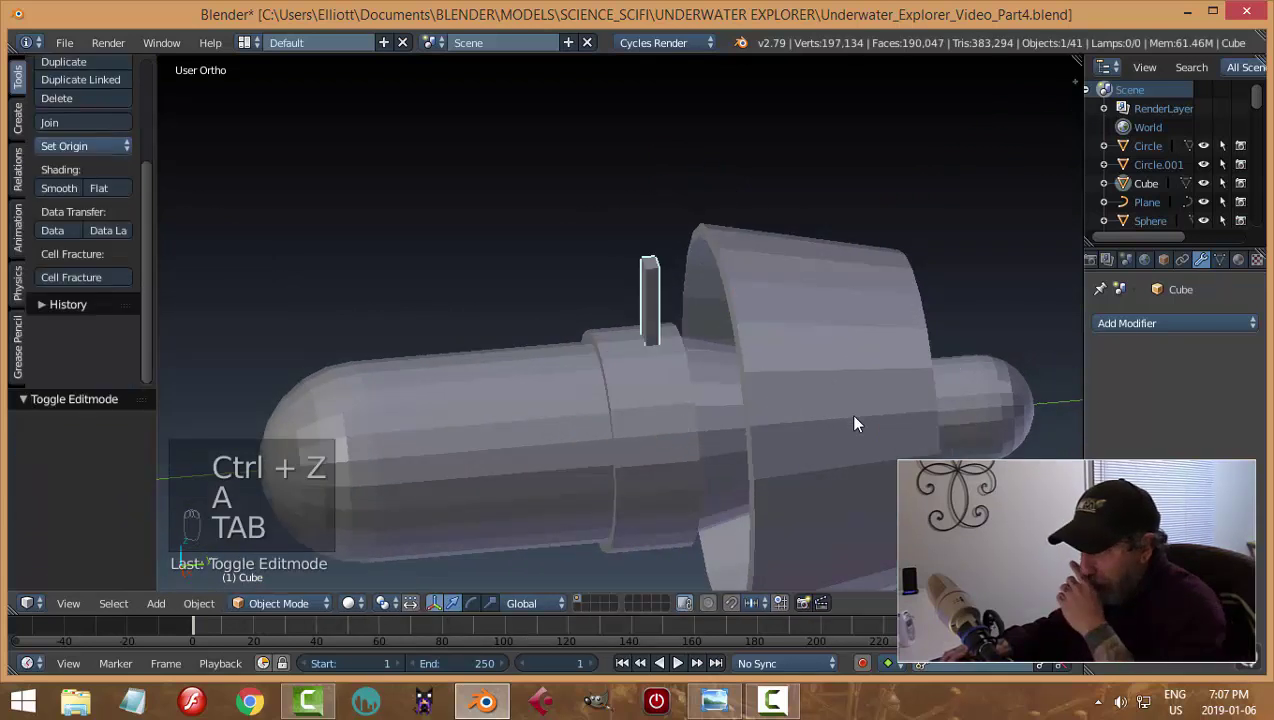
key("ctrl+s")
Snap the 3D cursor to the shroud ring's origin
scroll(853, 425, "down", 3)
middle_click_drag(853, 427, 856, 476)
right_click(673, 338)
key("shift+s")
left_click(759, 404)
Add a UV sphere at the 3D cursor in the middle of the shroud ring
middle_click_drag(760, 452, 726, 441)
key("shift+a")
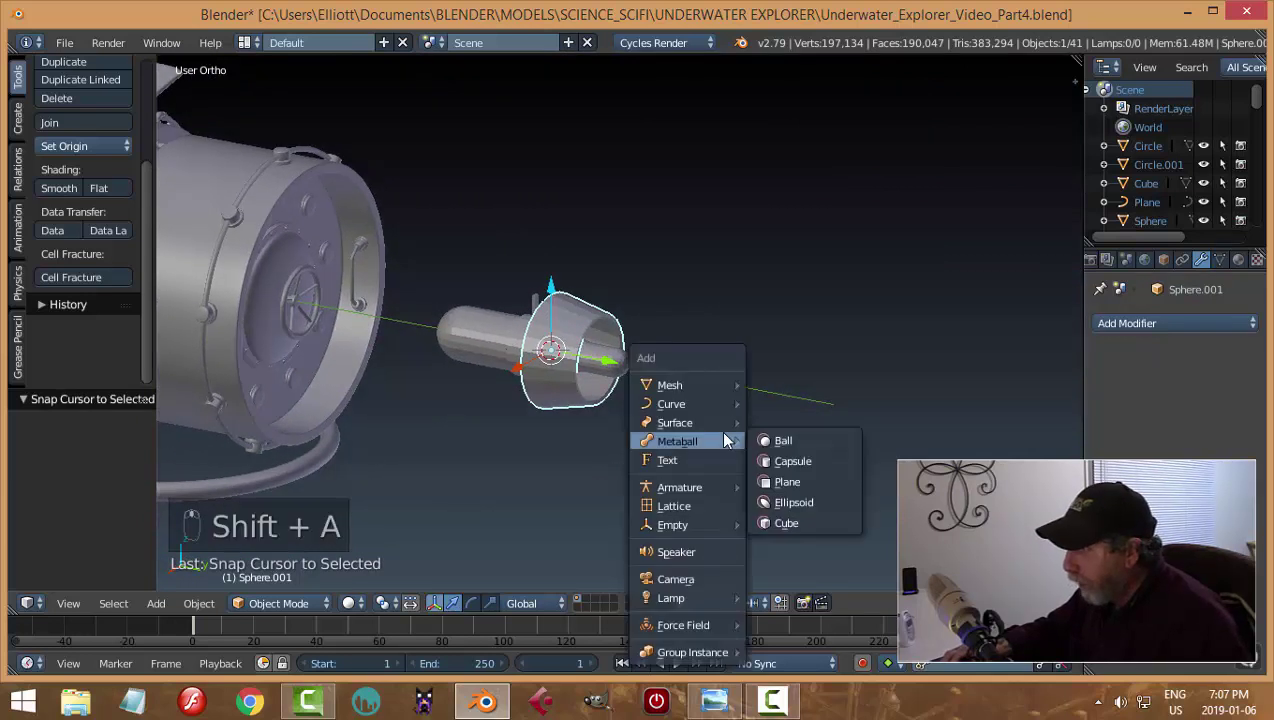
mouse_move(705, 386)
left_click(800, 441)
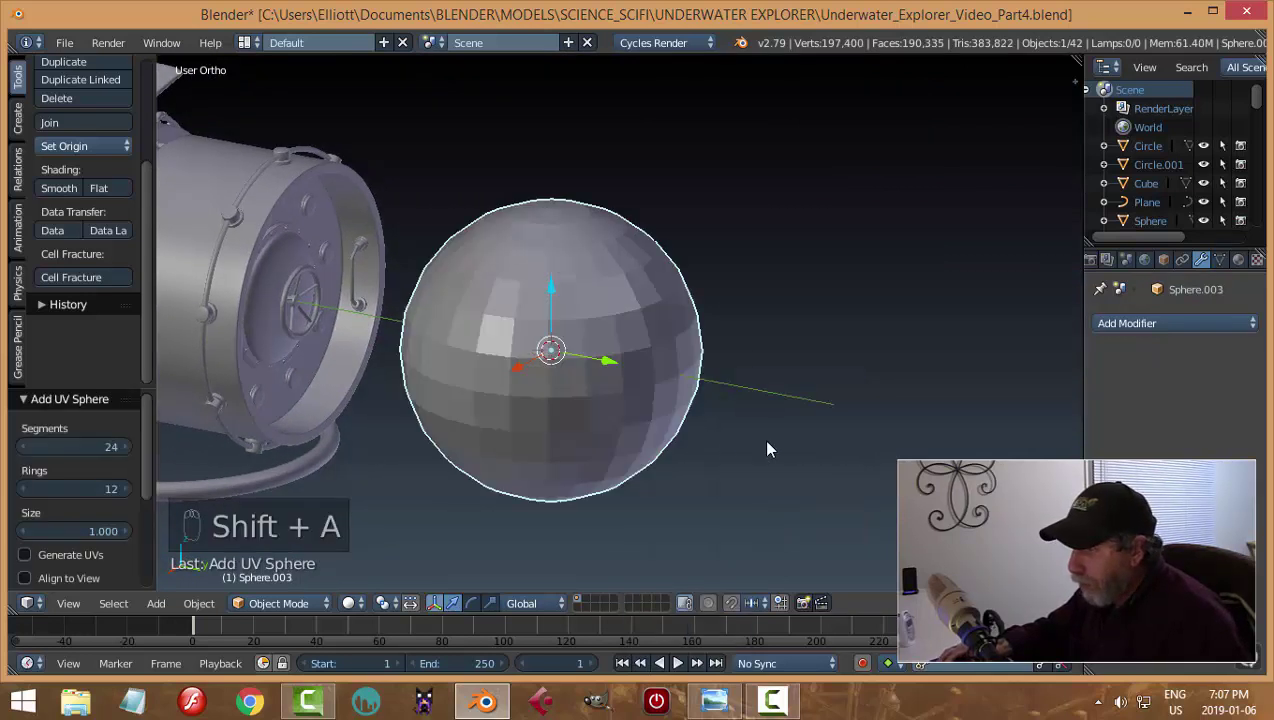
Set the new sphere to 20 segments and a size of 3, keeping 12 rings
left_click(82, 446)
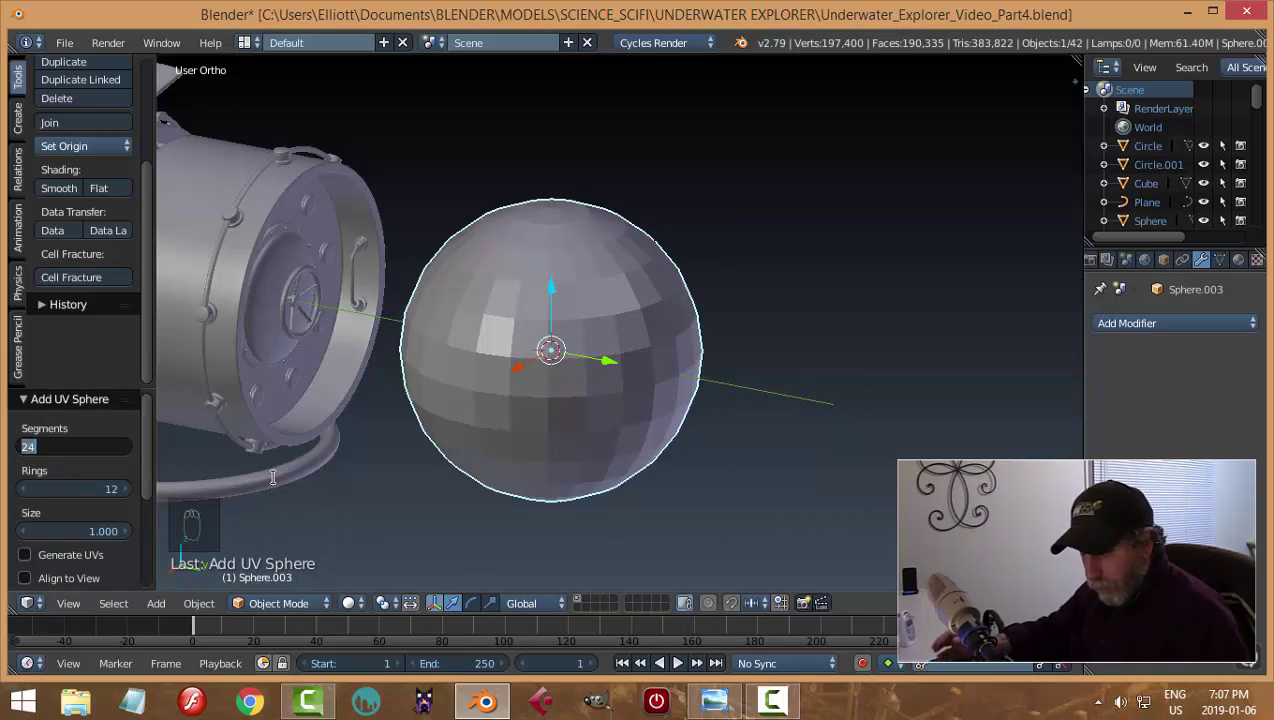
key("Tab")
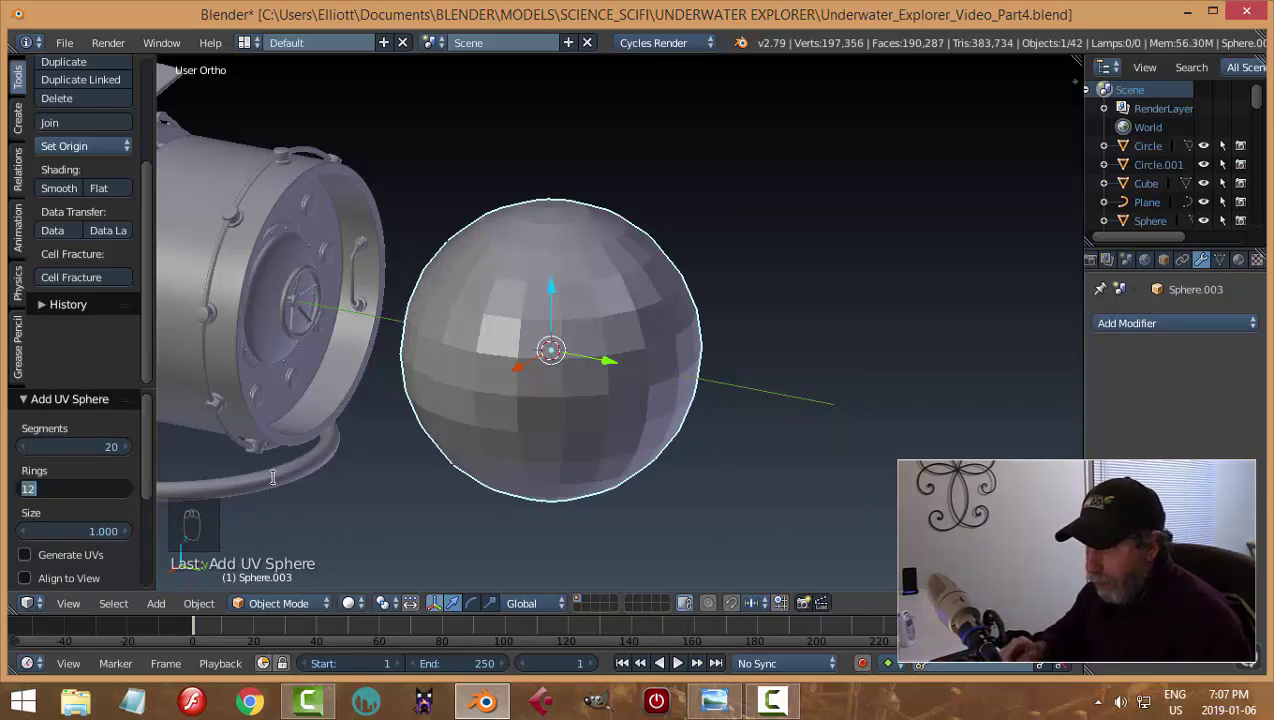
key("Tab")
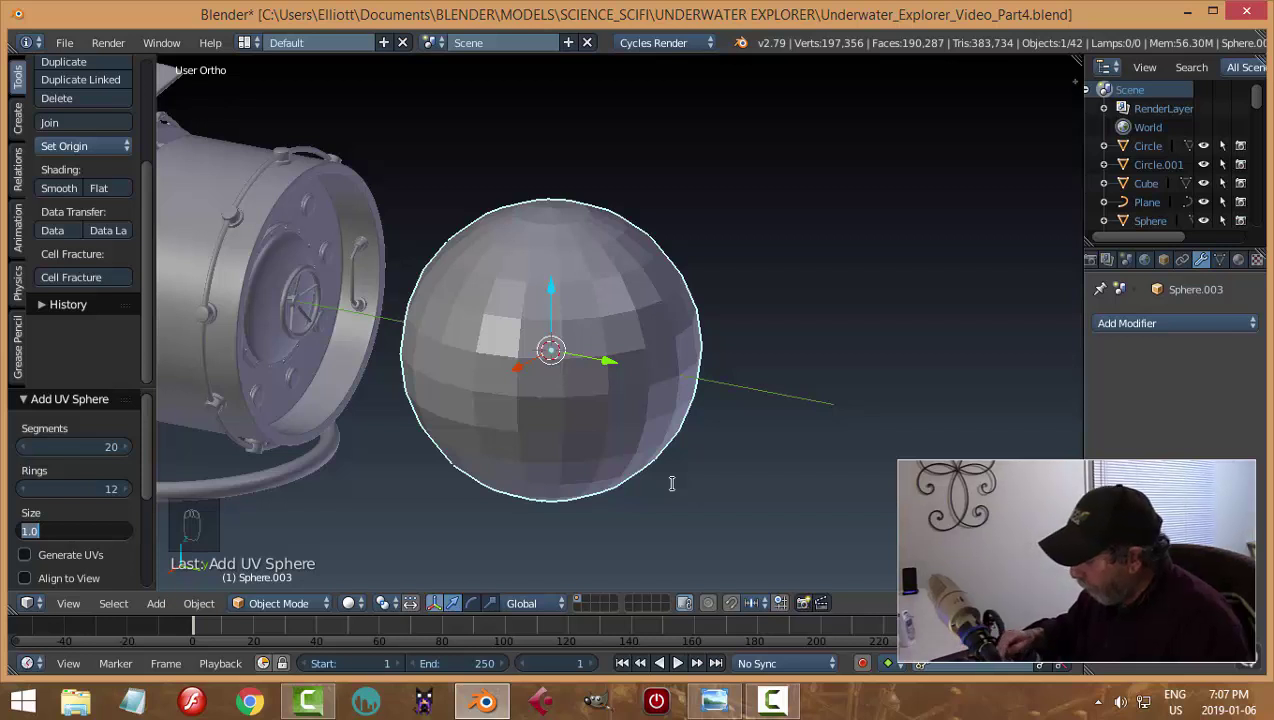
type("3")
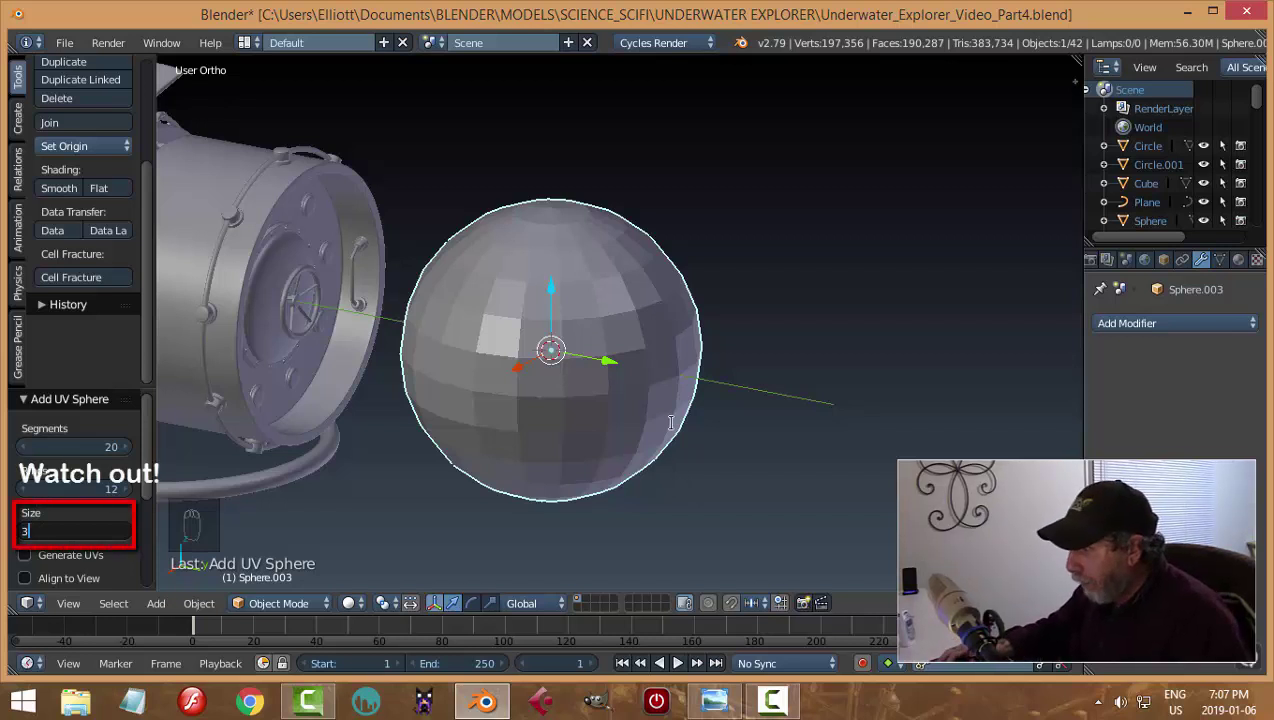
key("Return")
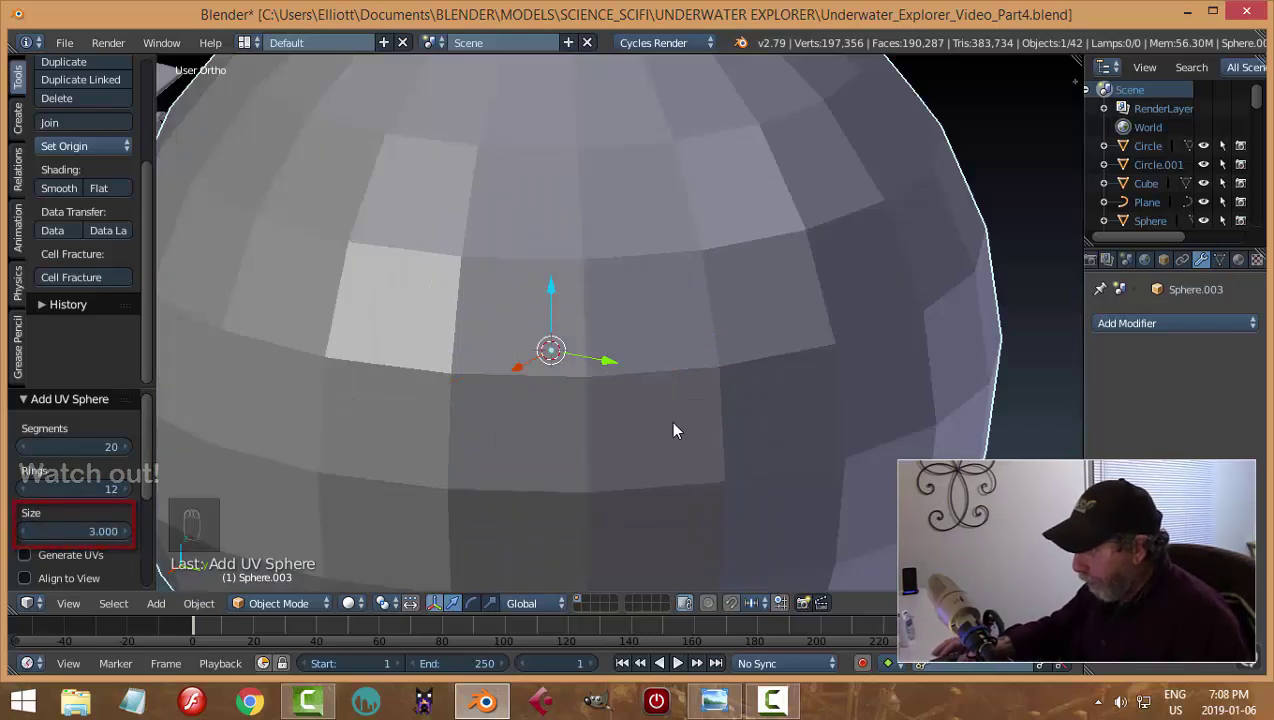
Scale the oversized sphere down to about 0.106
scroll(670, 420, "down", 4)
middle_click_drag(672, 440, 846, 400)
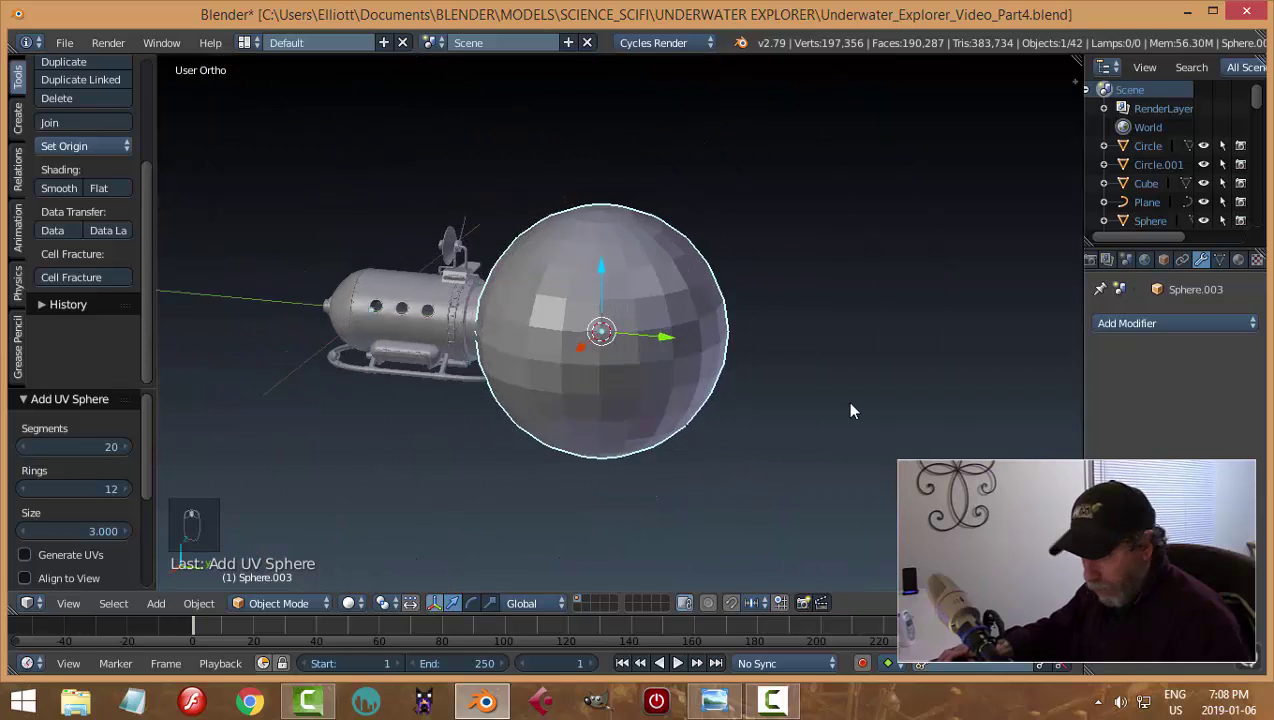
key("a")
right_click(662, 375)
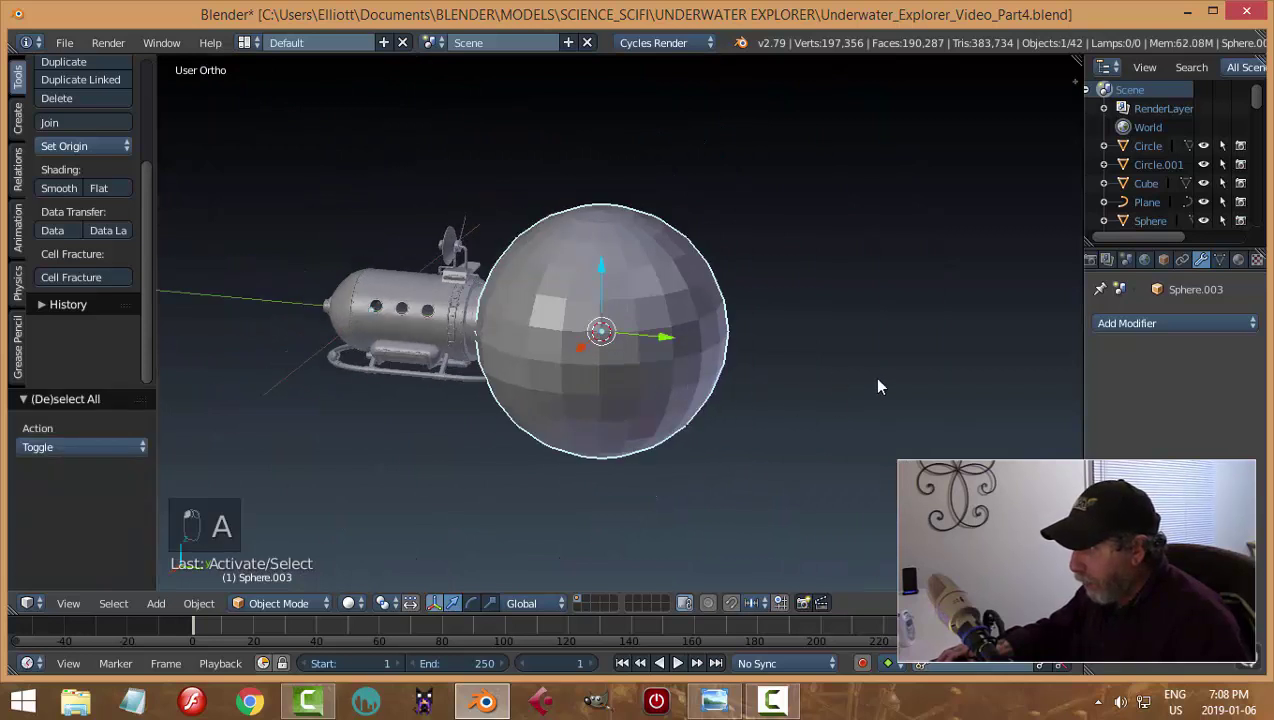
key("s")
left_click(631, 345)
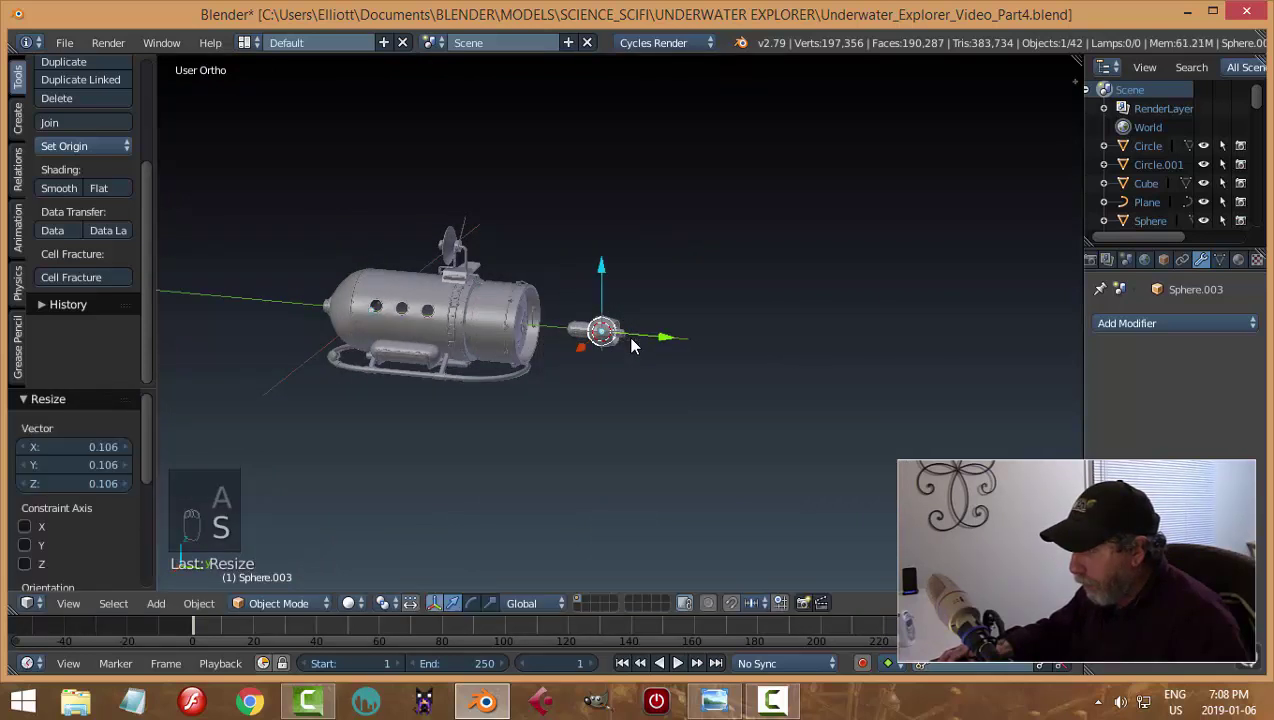
Move the sphere about 0.934 along Y, just beyond the thruster's rounded tail
key("g")
key("y")
left_click(694, 338)
scroll(729, 373, "up", 2)
scroll(732, 377, "up", 2)
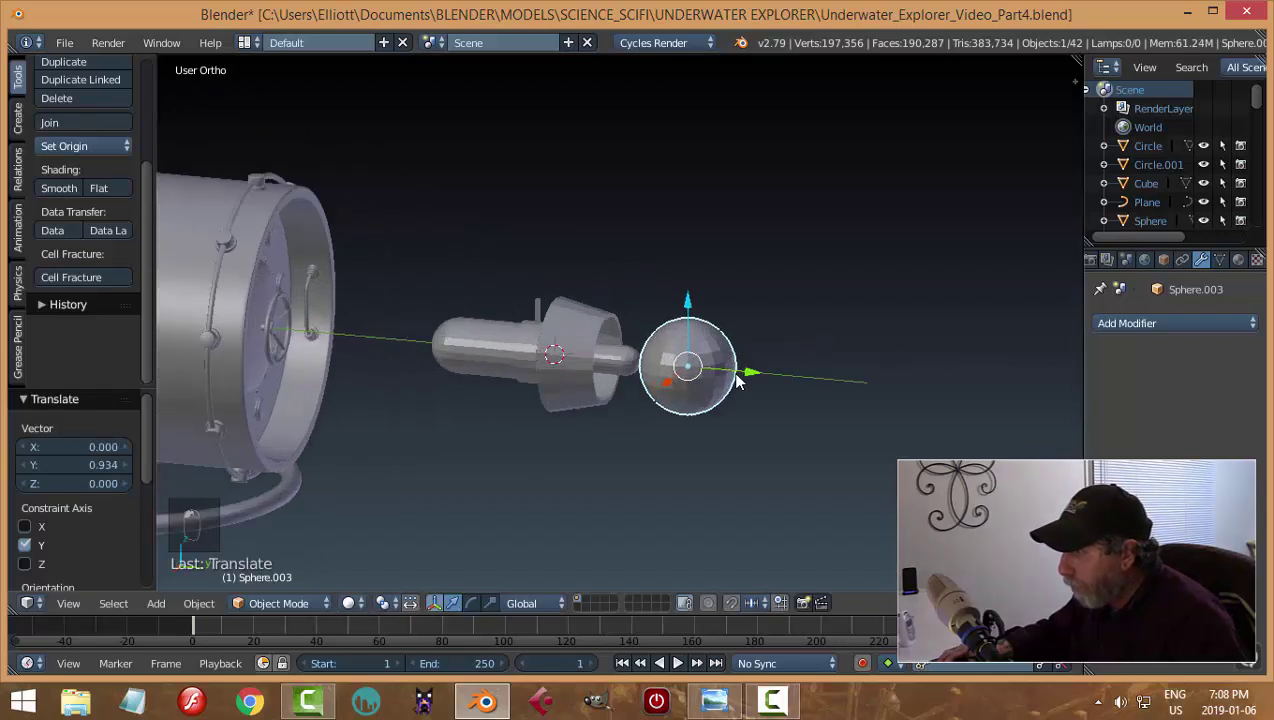
Try rotating the sphere 90° about the X axis, and undo the rotation
type("r")
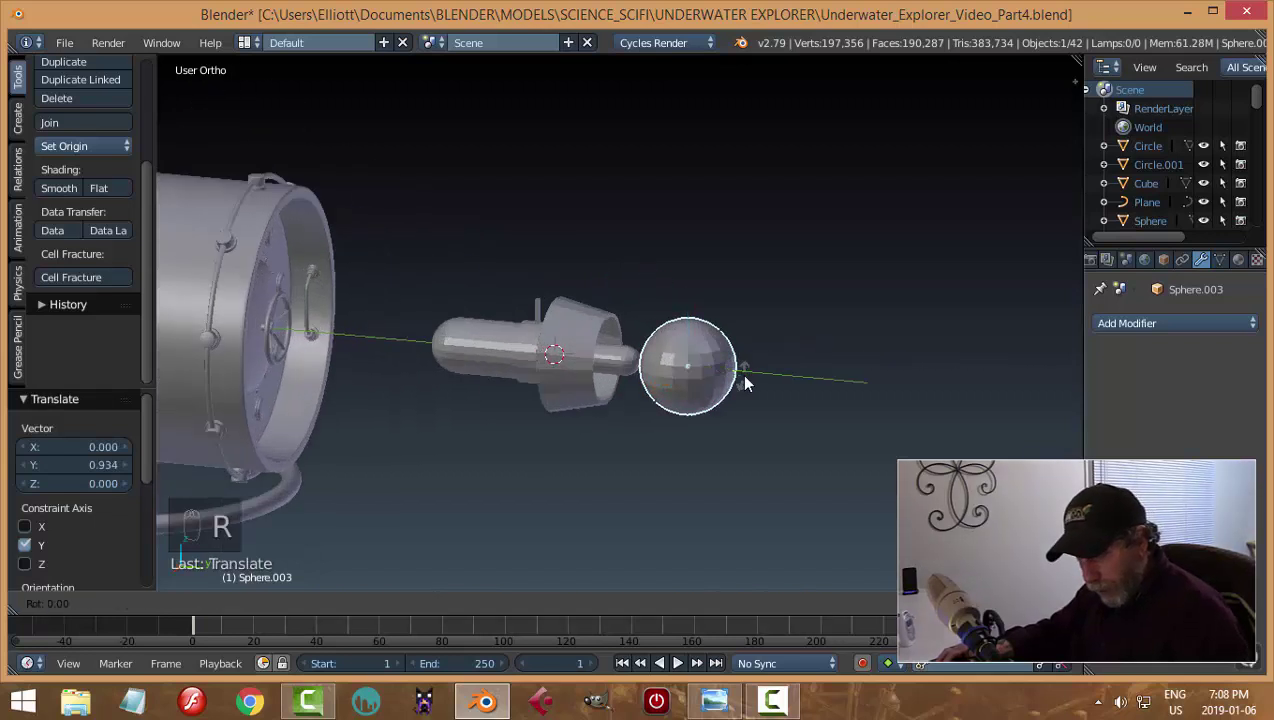
type("x90")
key("Return")
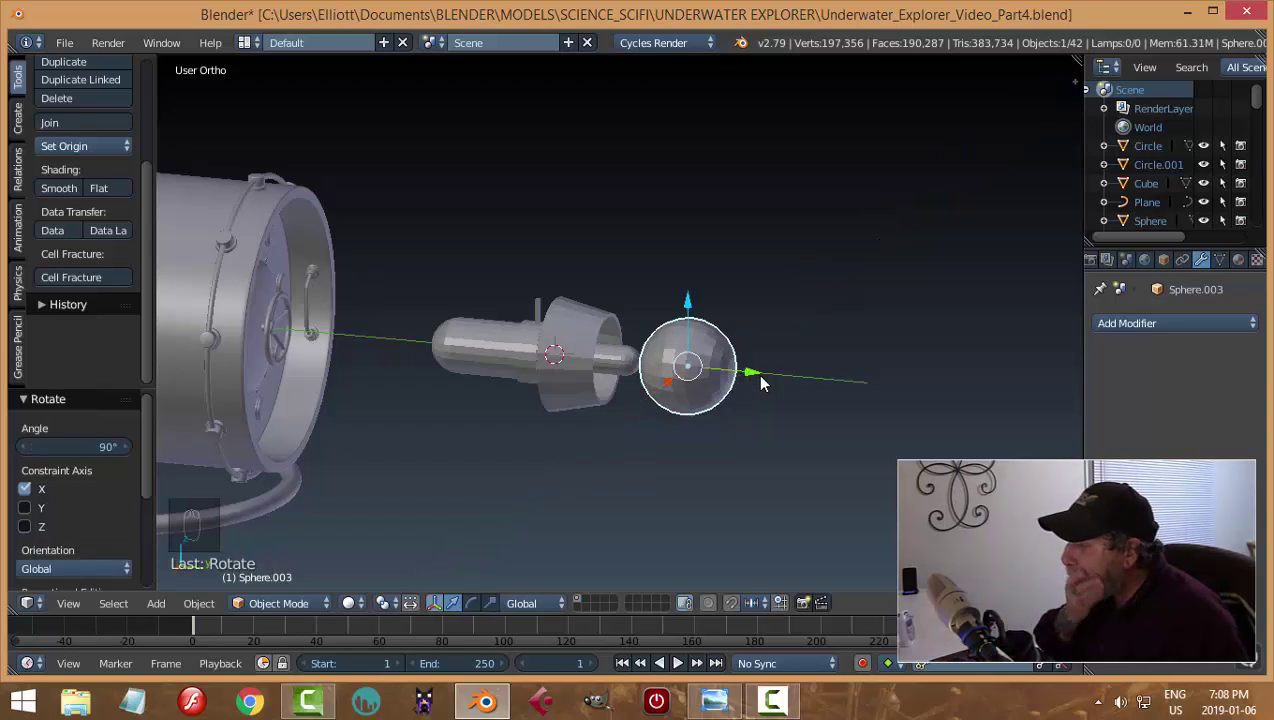
key("ctrl+z")
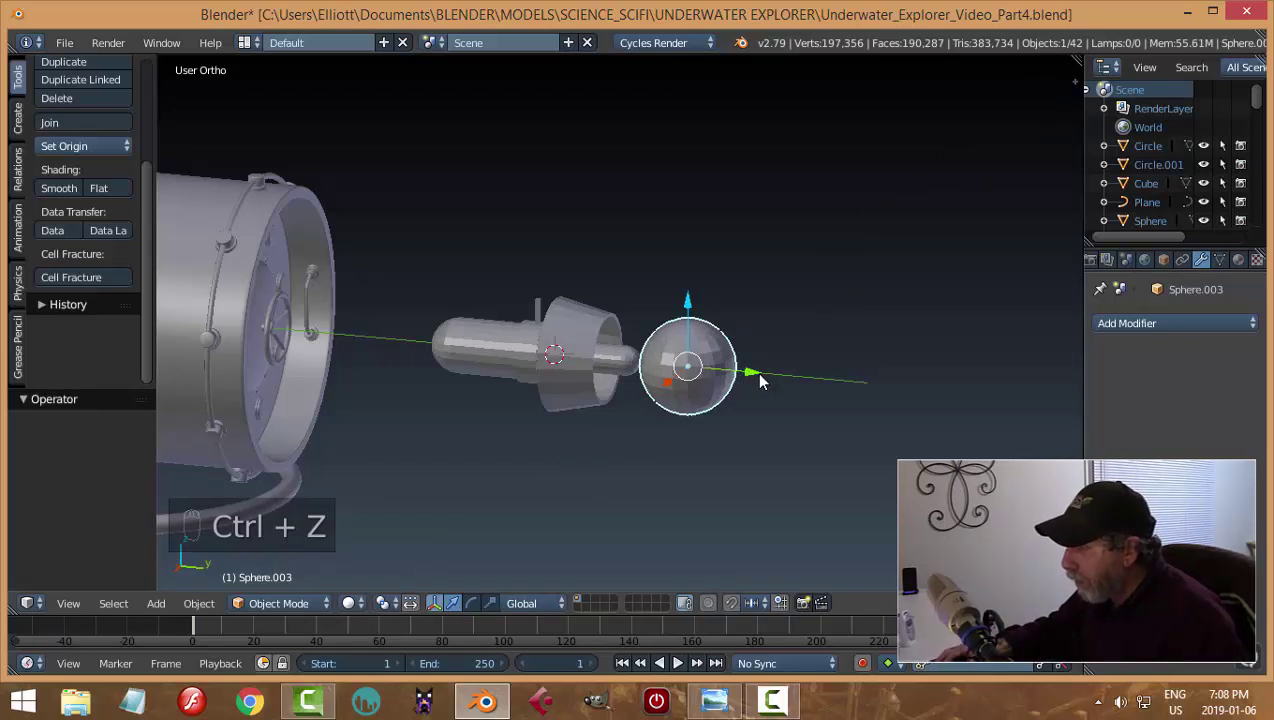
In the right orthographic view, apply the sphere's rotation and scale, and move it slightly farther from the tail along Y
mouse_move(762, 388)
middle_mouse_down()
mouse_move(705, 404)
mouse_move(737, 390)
middle_mouse_up()
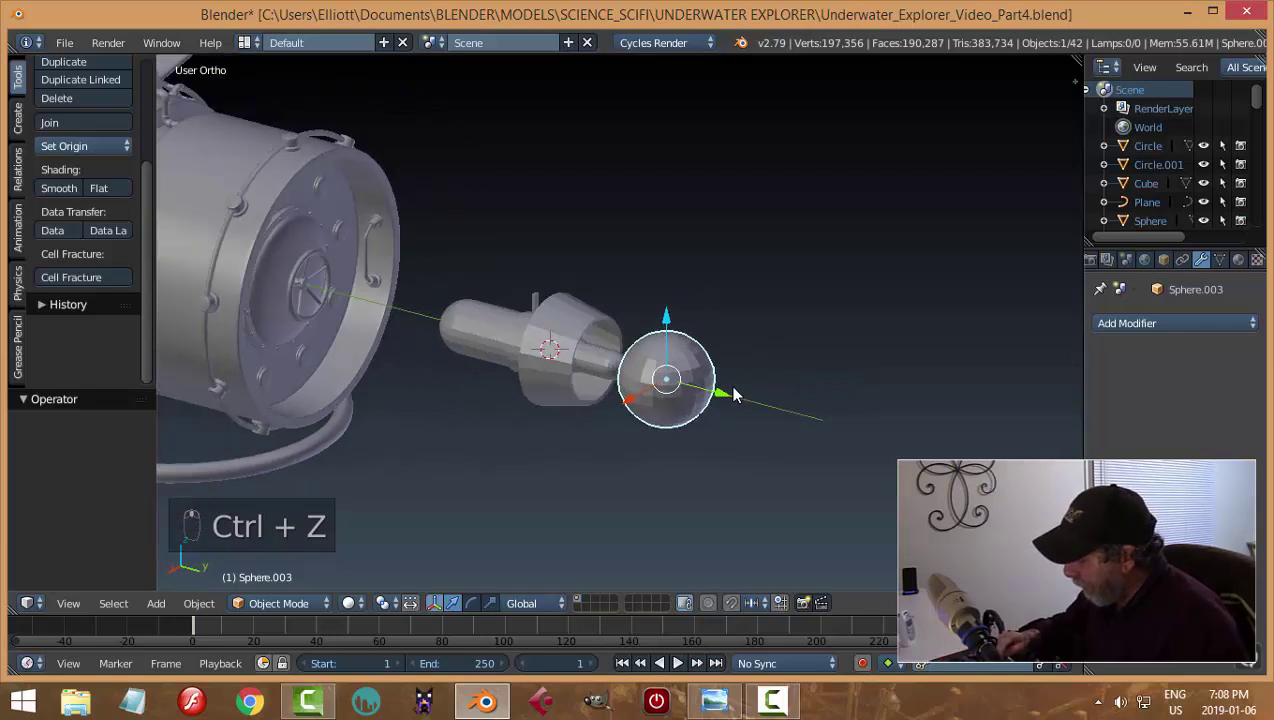
key("KP_3")
scroll(735, 394, "up", 5)
middle_click_drag(890, 381, 658, 392, "shift")
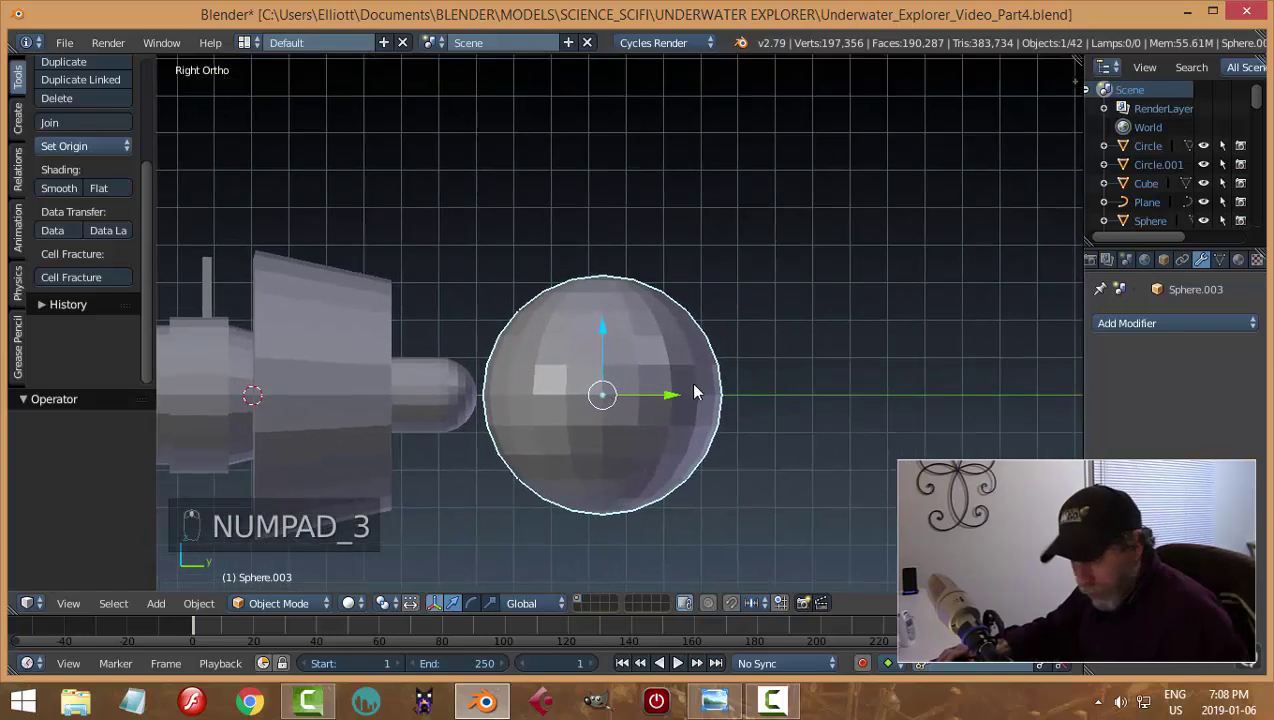
key("ctrl+a")
left_click(690, 381)
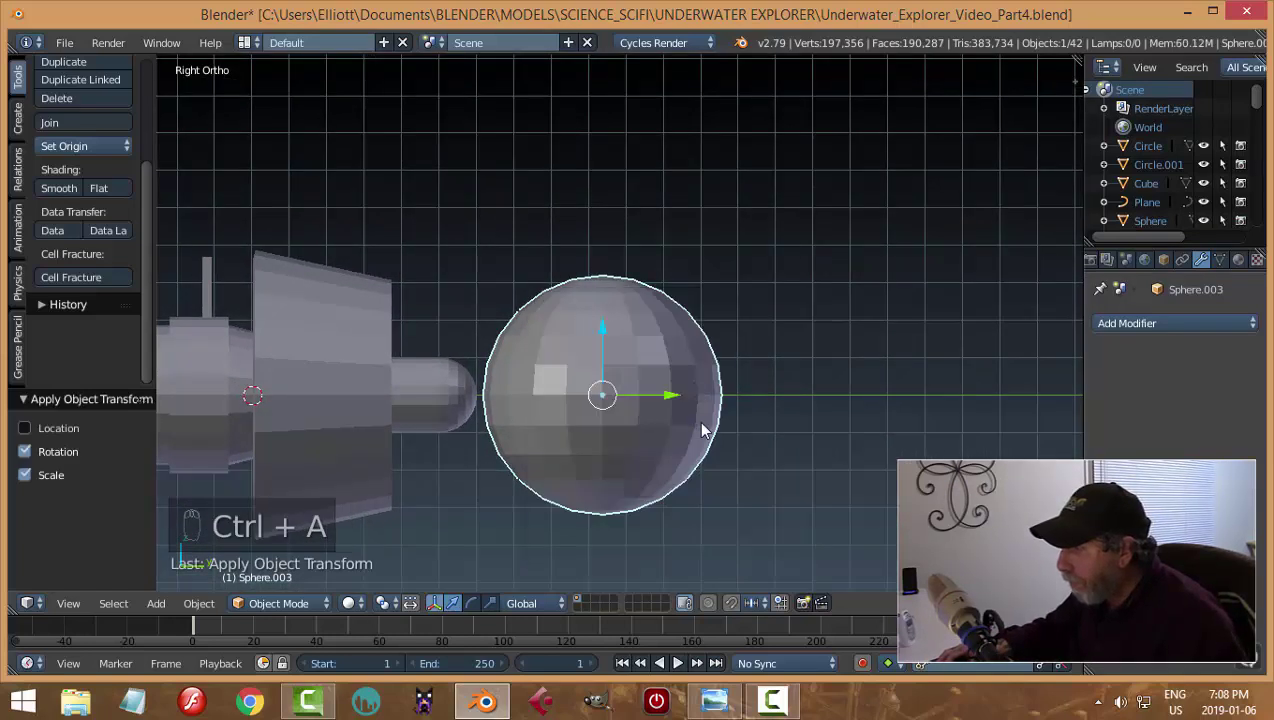
left_click_drag(670, 410, 720, 398)
middle_click_drag(817, 408, 748, 416, "shift")
In Edit Mode, select the upper four rings of the sphere's faces all the way through the mesh, using wireframe shading
key("Tab")
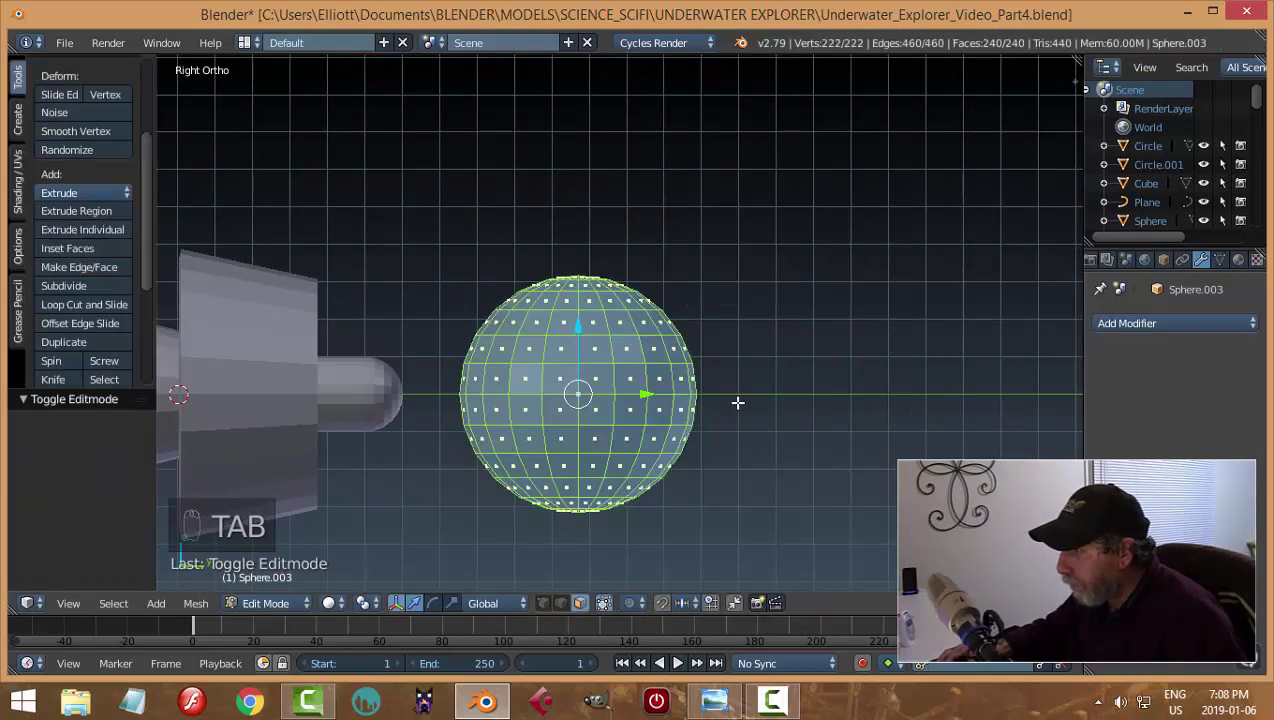
key("z")
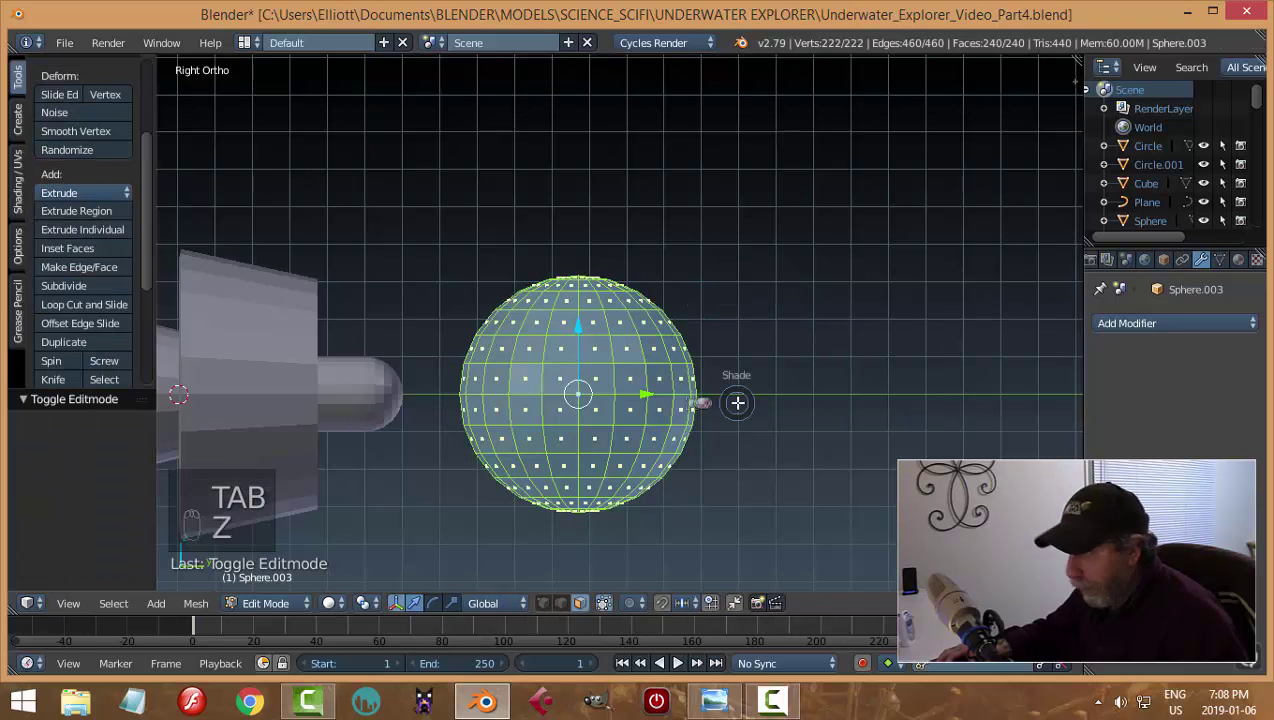
left_click(845, 400)
key("a")
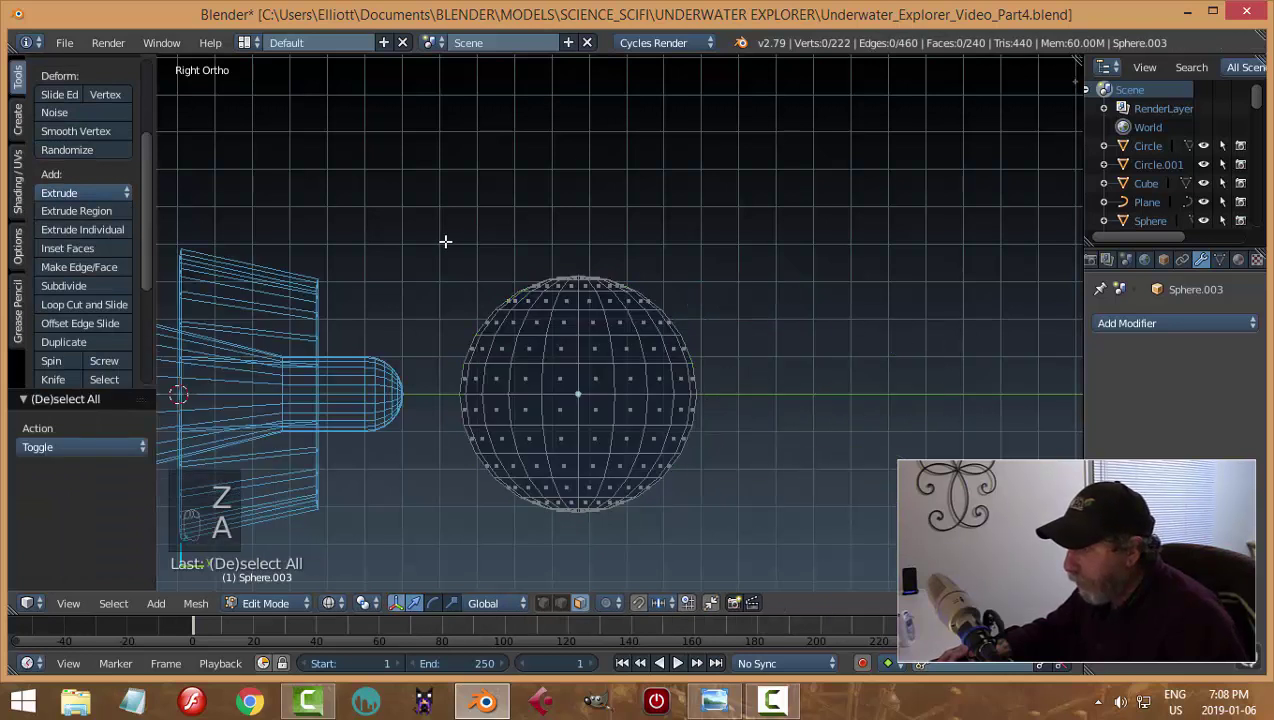
key("b")
left_click_drag(410, 226, 722, 346)
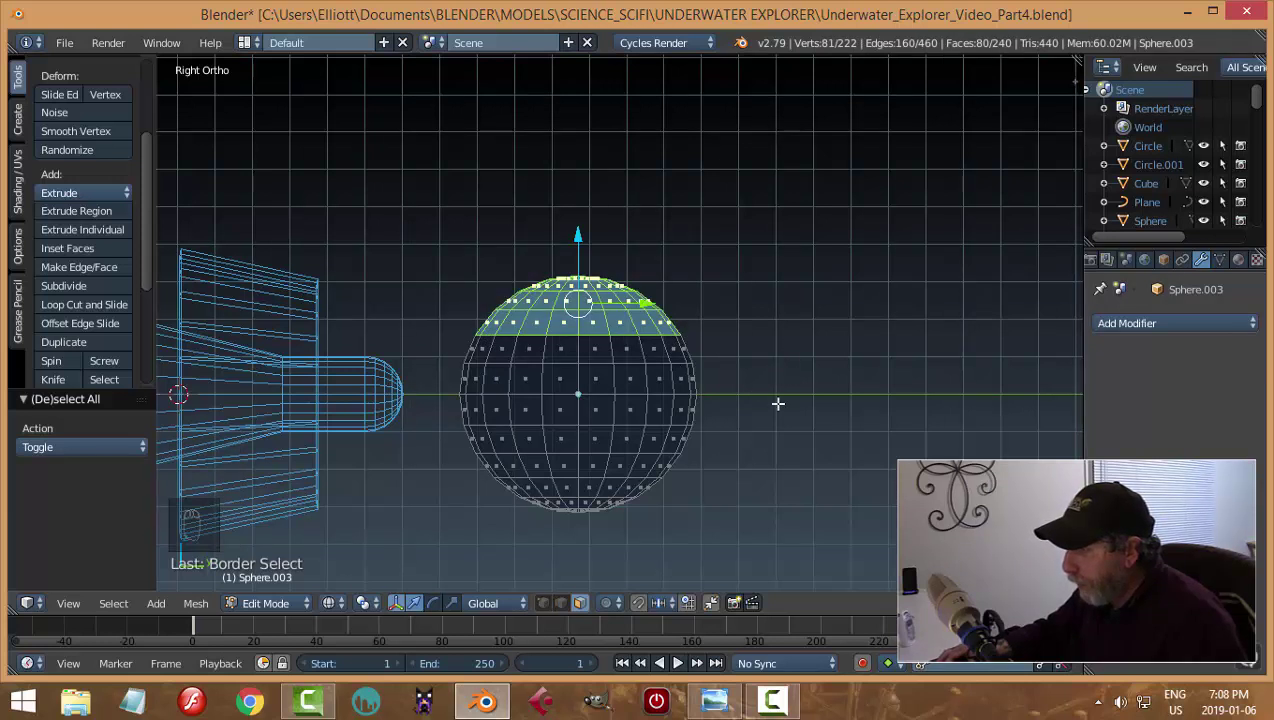
key("z")
left_click(786, 524)
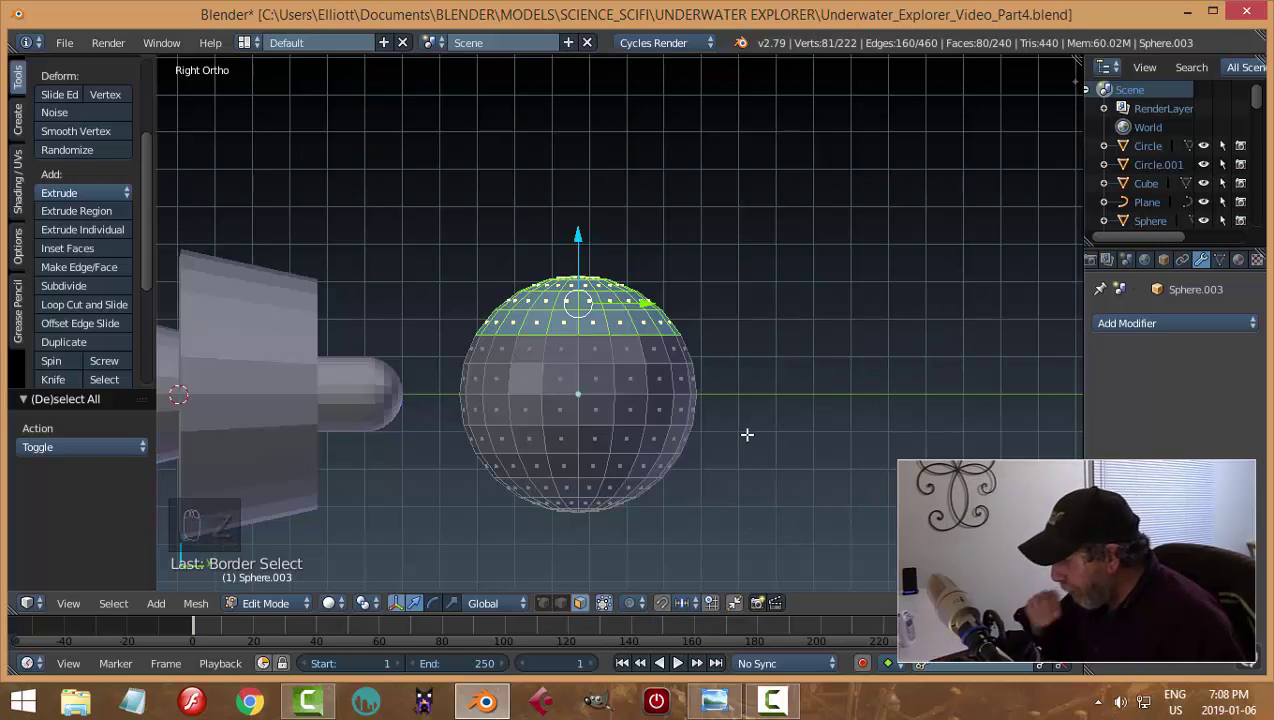
Enable proportional editing and rotate the selected upper faces 48.8° about Z to twist the sphere's middle
left_click(637, 605)
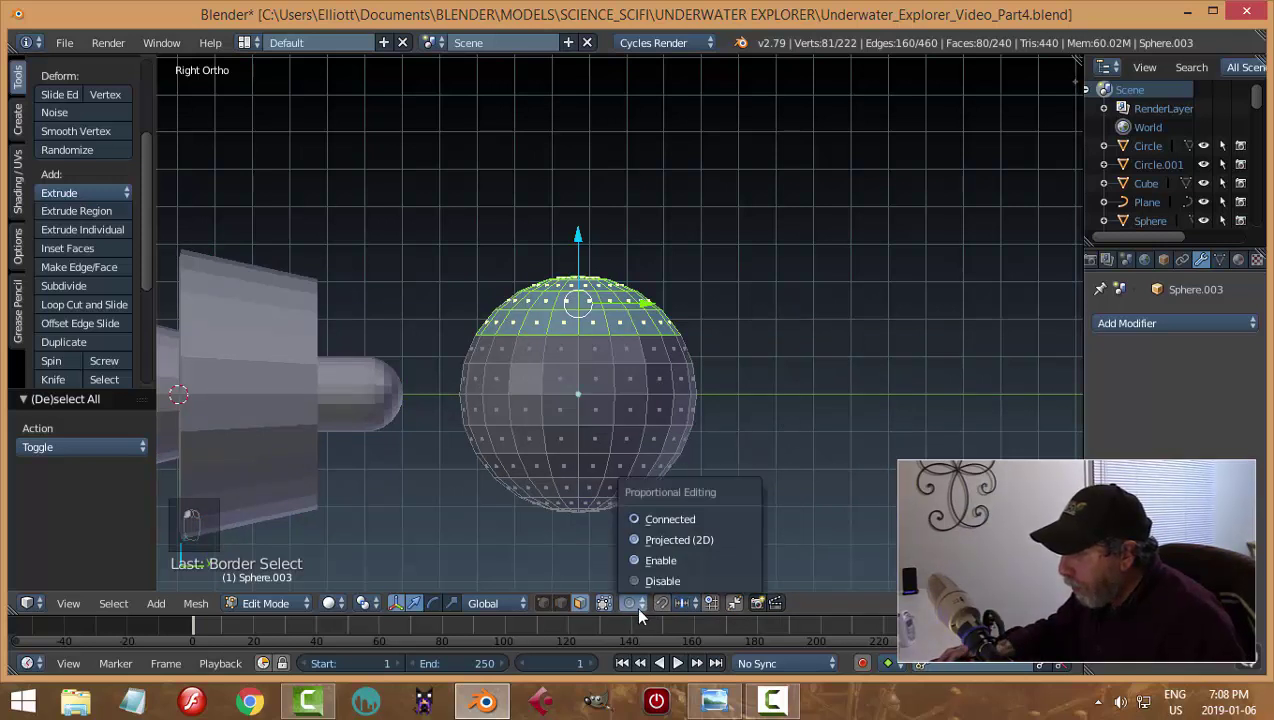
left_click(668, 557)
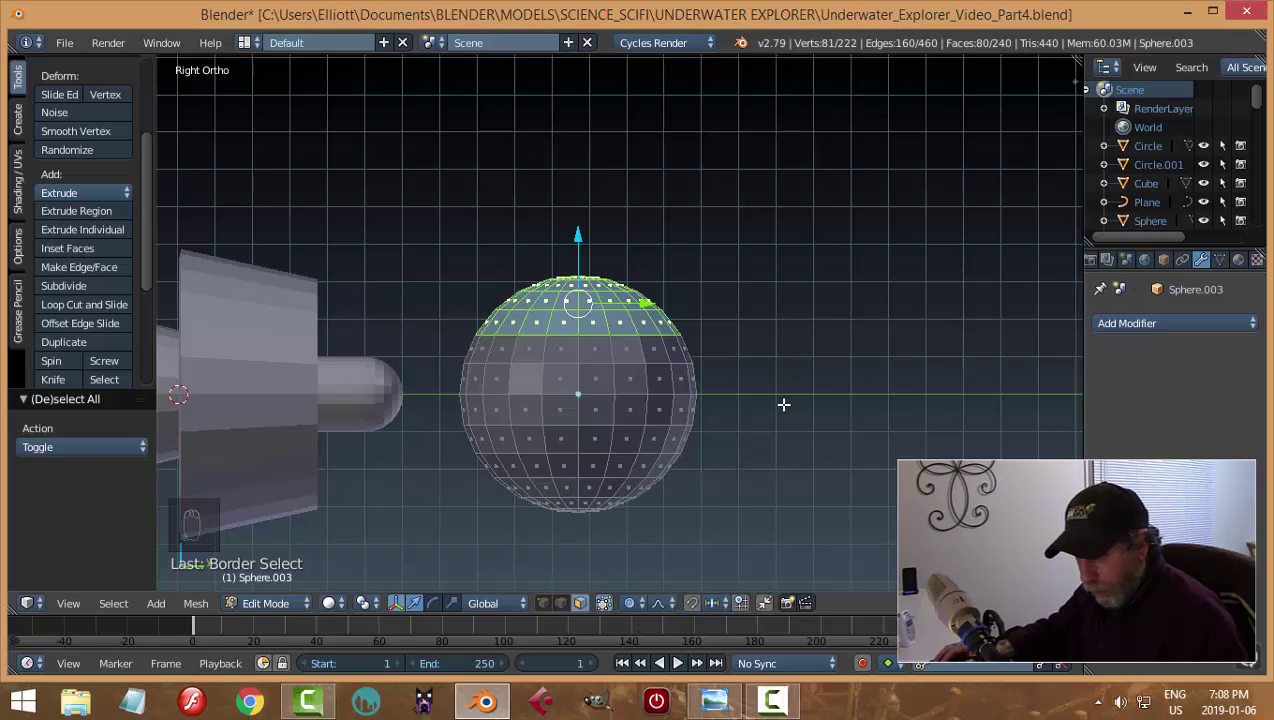
key("r")
key("z")
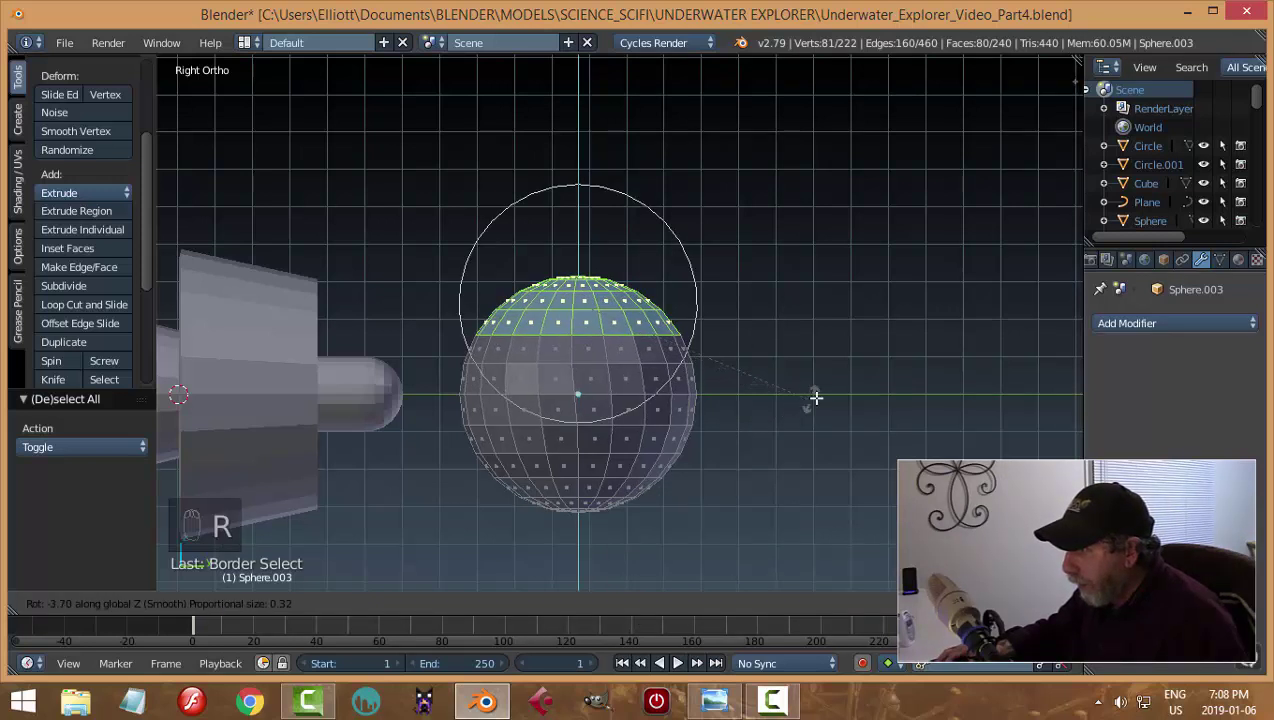
scroll(653, 405, "up", 3)
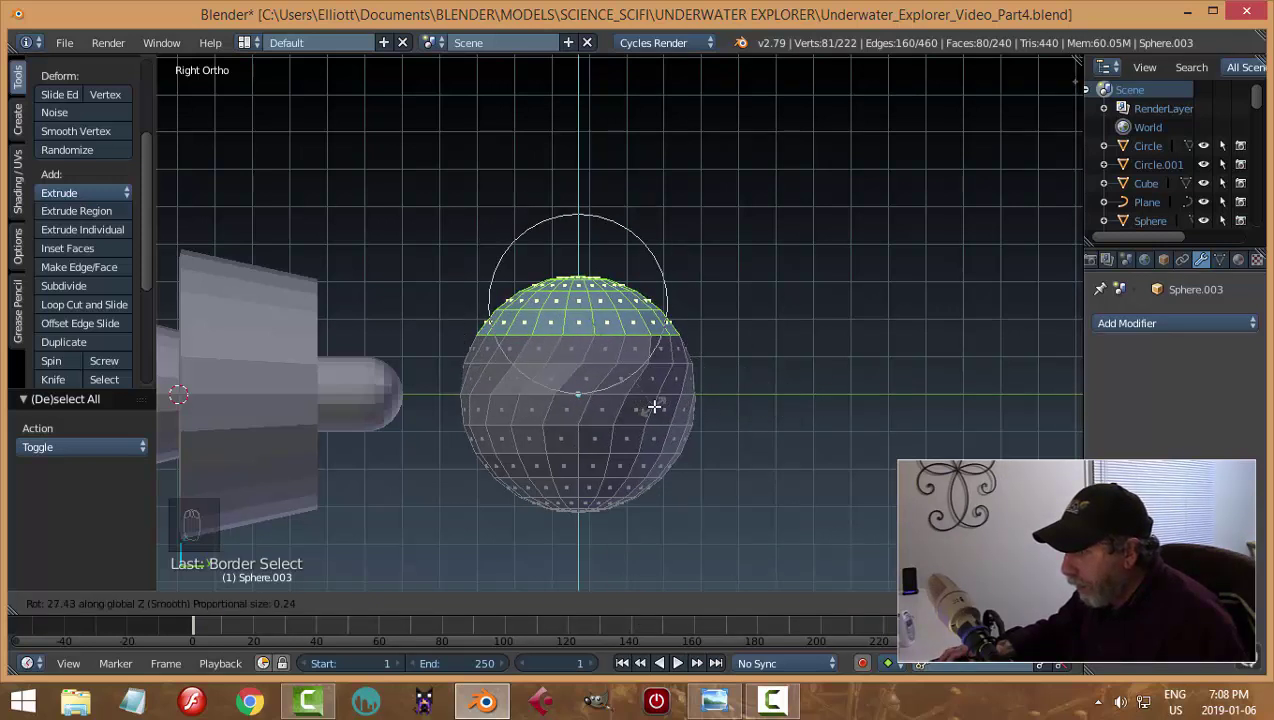
scroll(653, 405, "down", 7)
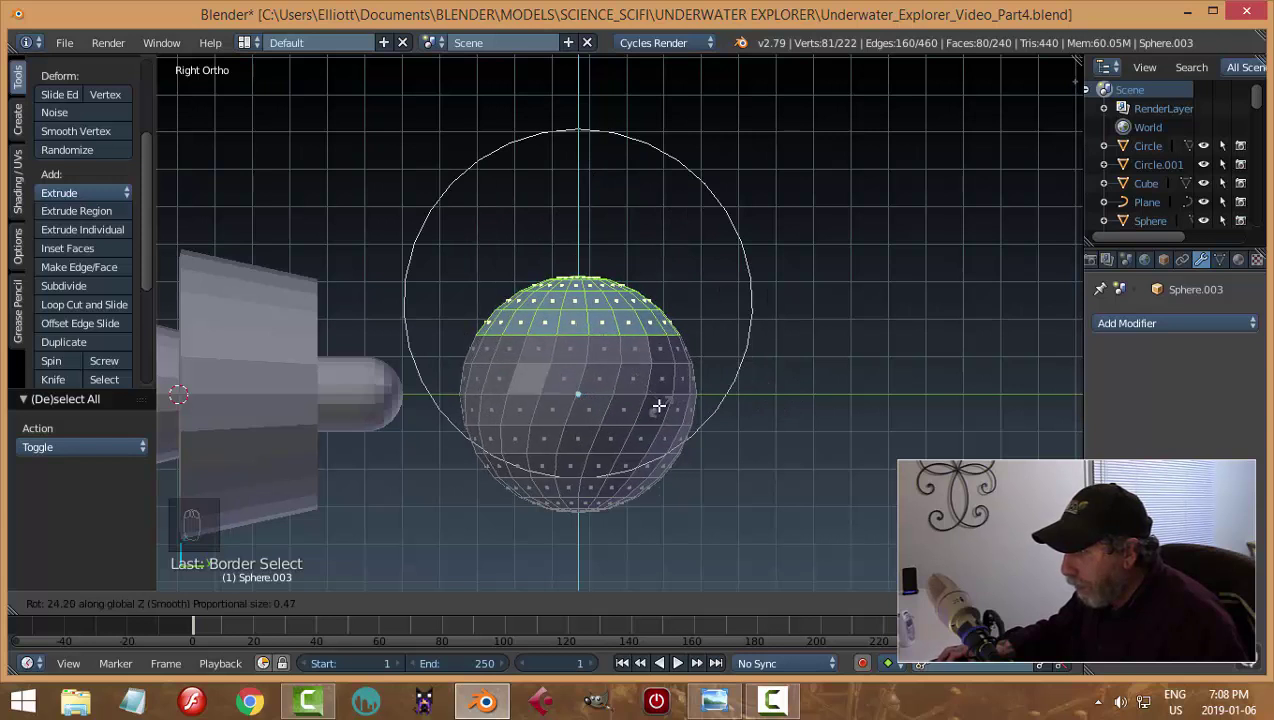
left_click(607, 408)
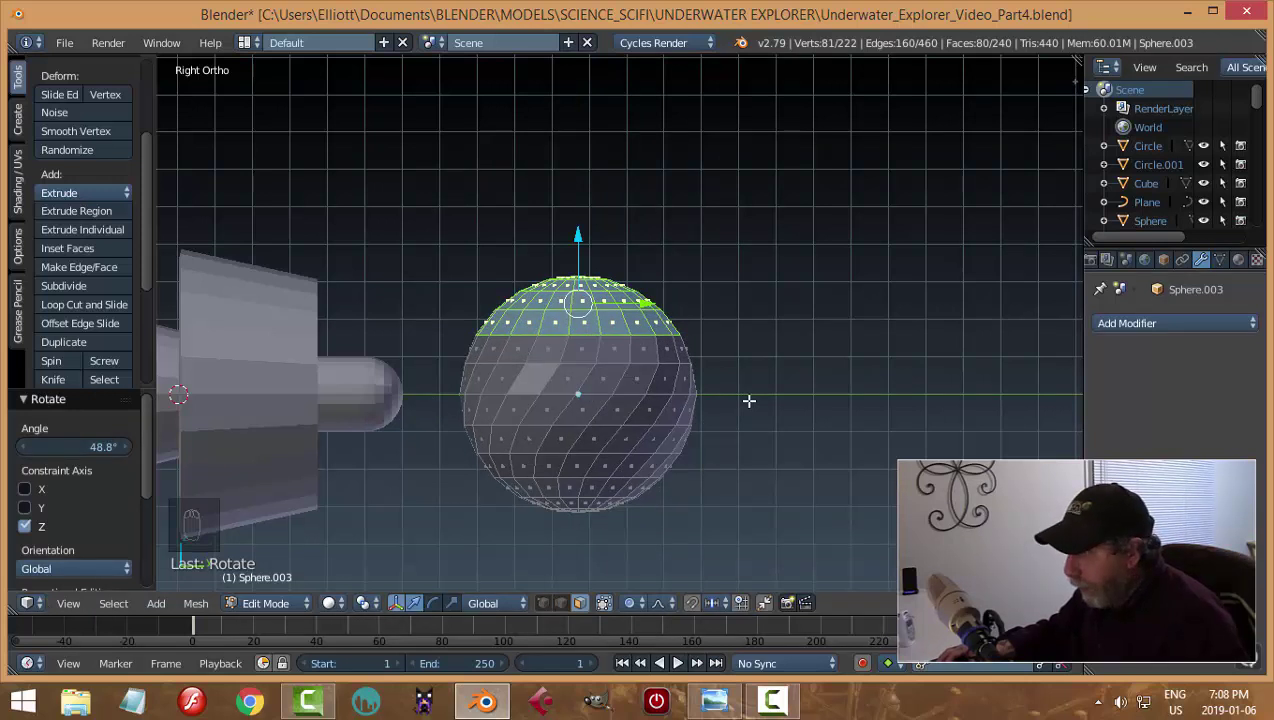
Clear the selection and circle-select one slanted strip of four faces down the twisted side of the sphere
key("a")
key("ctrl+Tab")
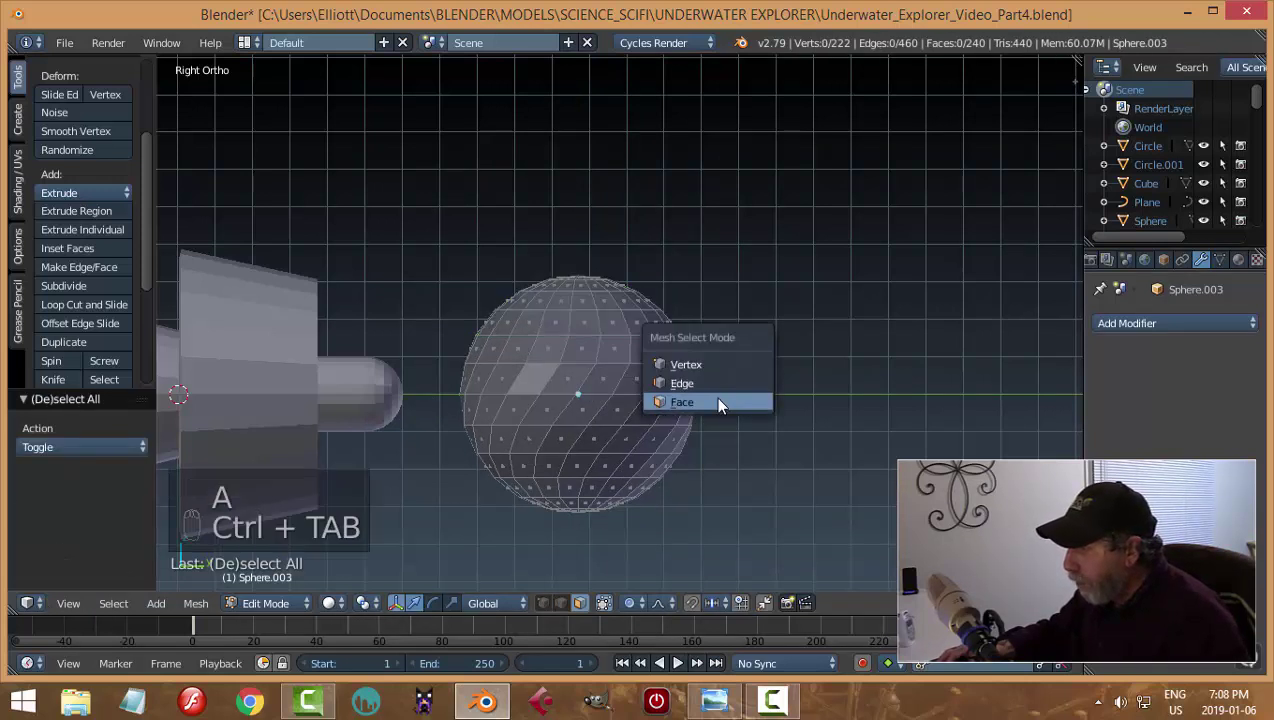
key("c")
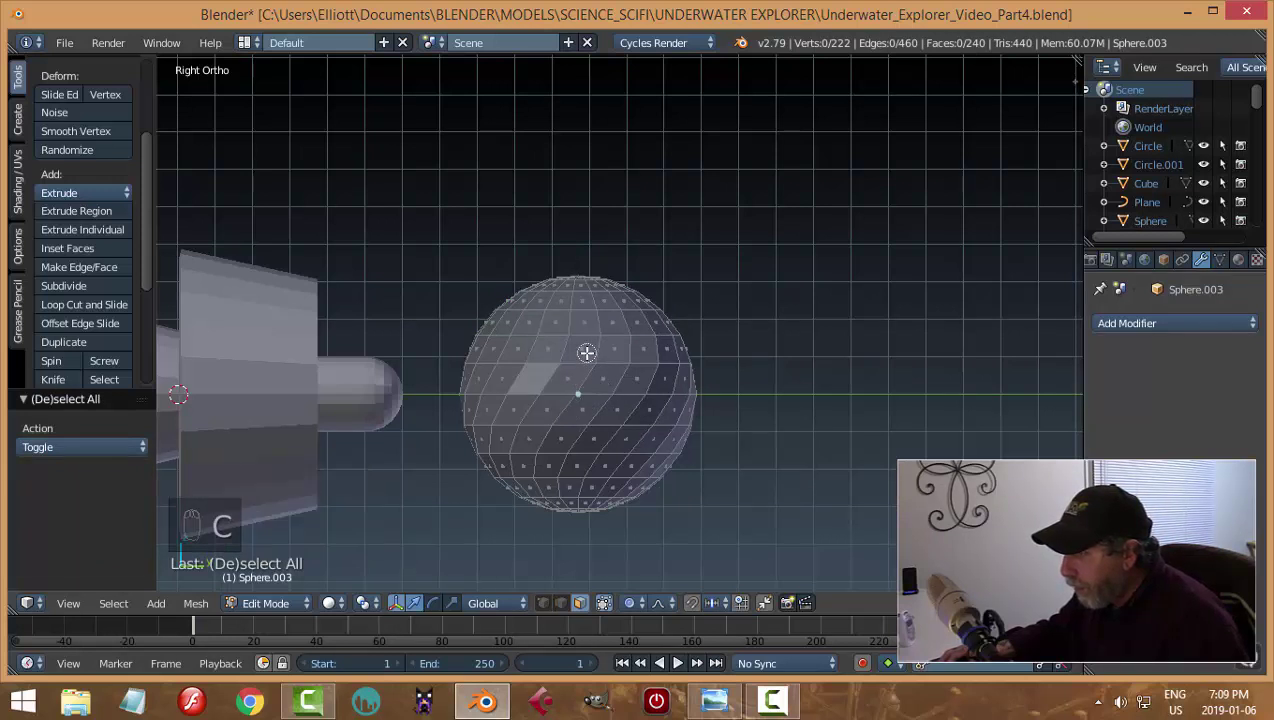
left_click(586, 352)
right_click(557, 401)
left_click(563, 386)
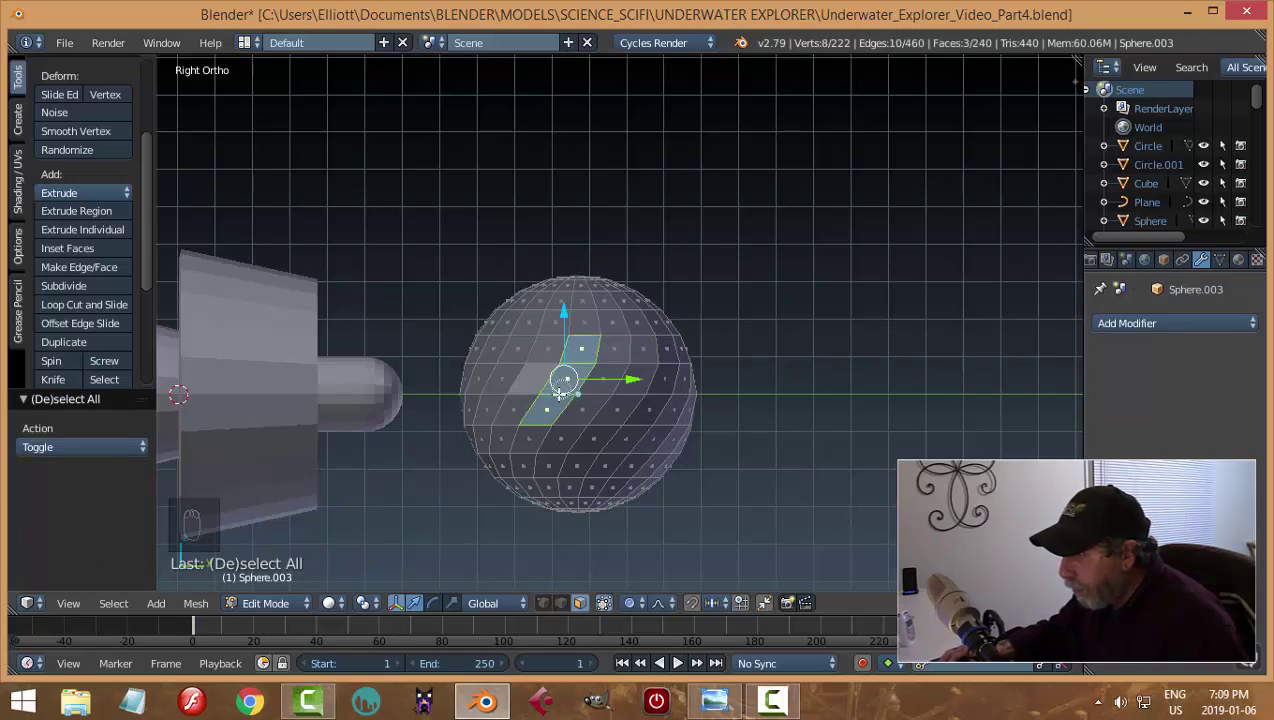
left_click(538, 427)
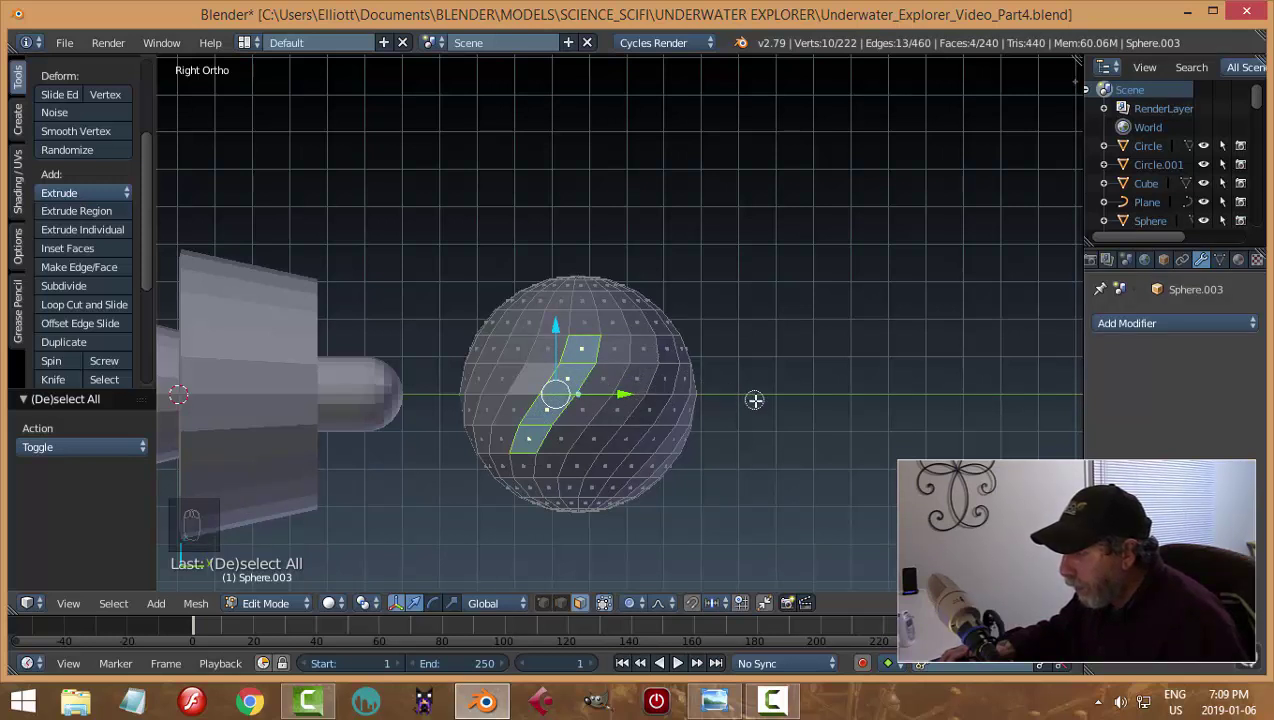
Add a second matching slanted strip of four faces farther around the sphere, removing any stray faces from the selection
middle_click_drag(799, 401, 574, 400)
key("c")
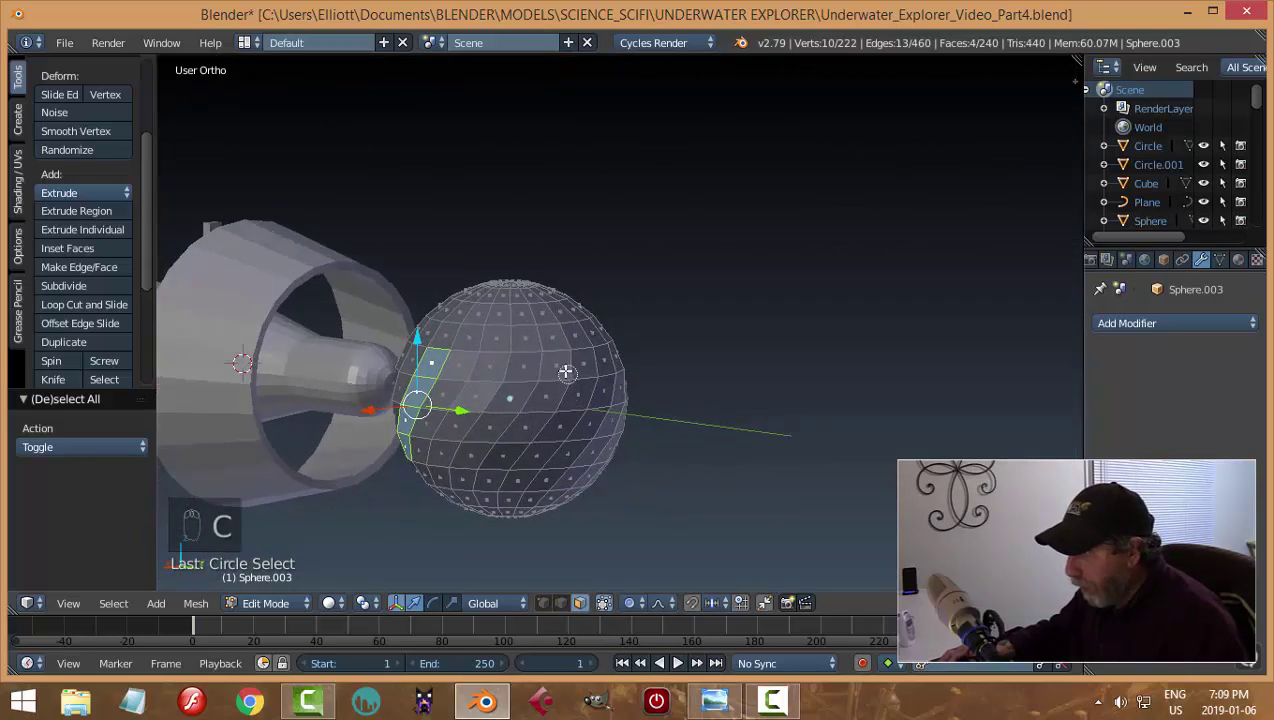
left_click_drag(560, 366, 509, 451)
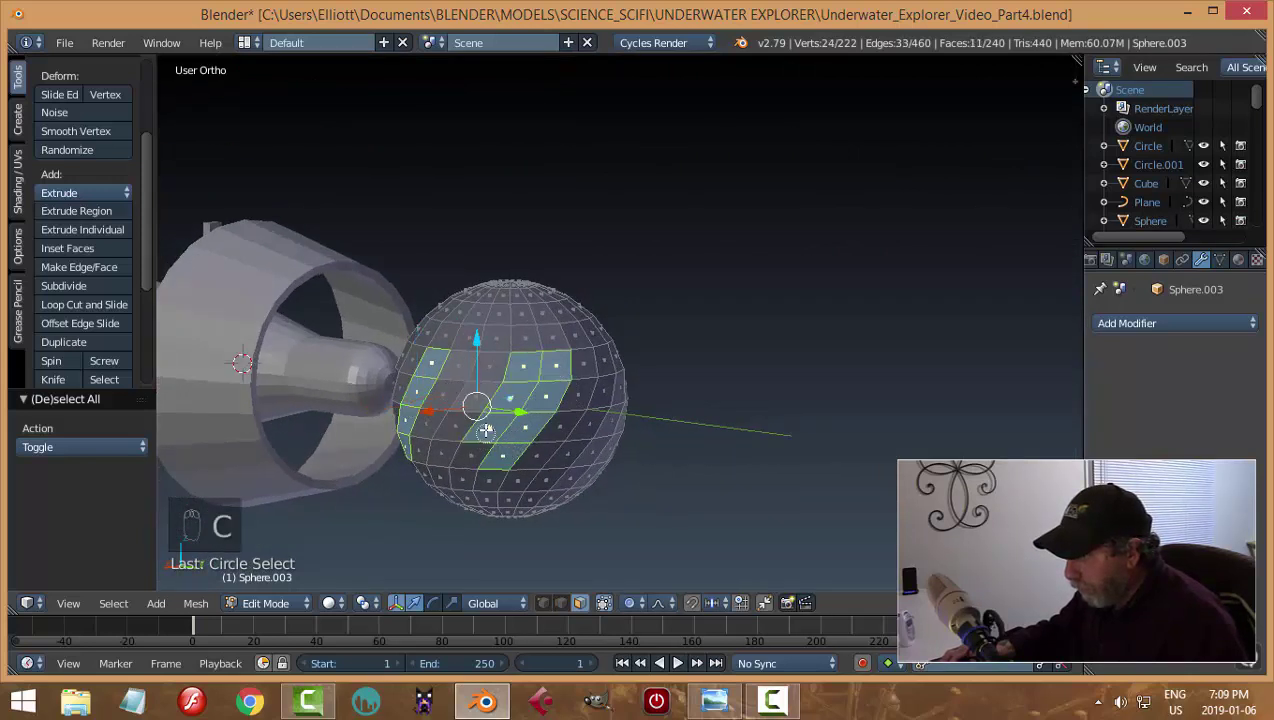
middle_click_drag(485, 429, 498, 373)
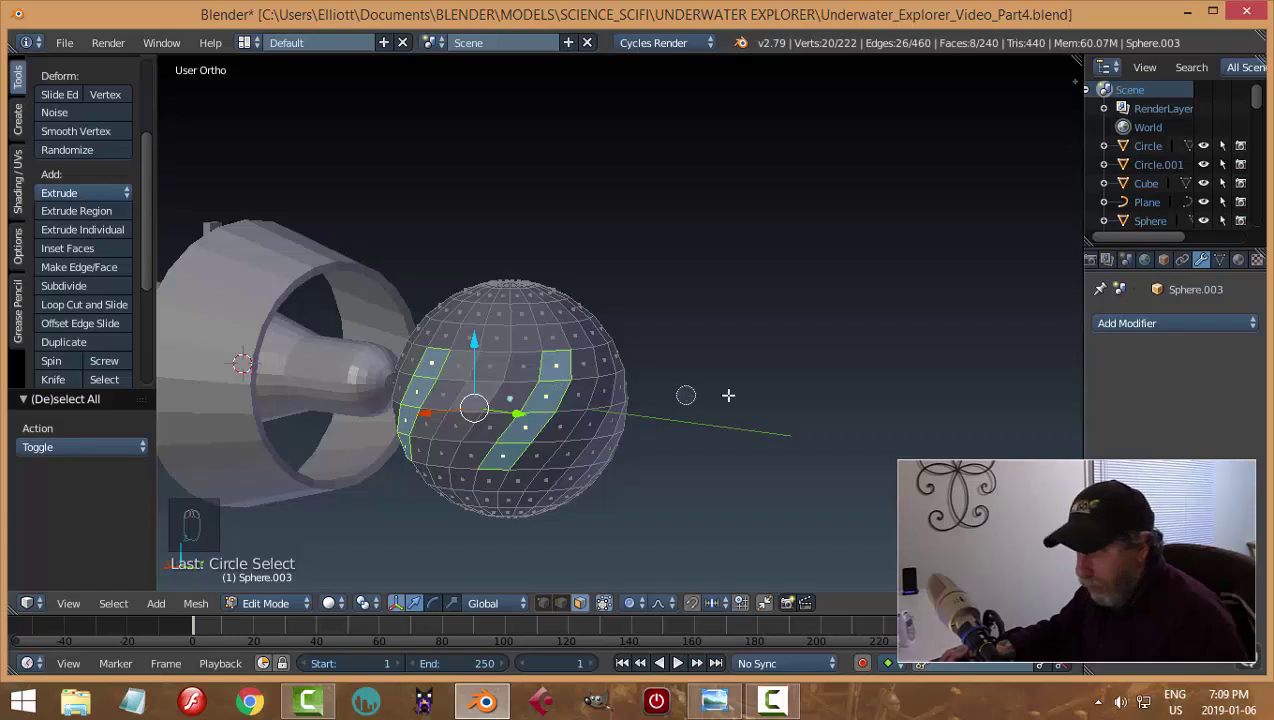
key("Escape")
Add a third slanted strip of four faces at the same spacing around the sphere, deselecting the extra face
middle_click_drag(728, 395, 565, 406)
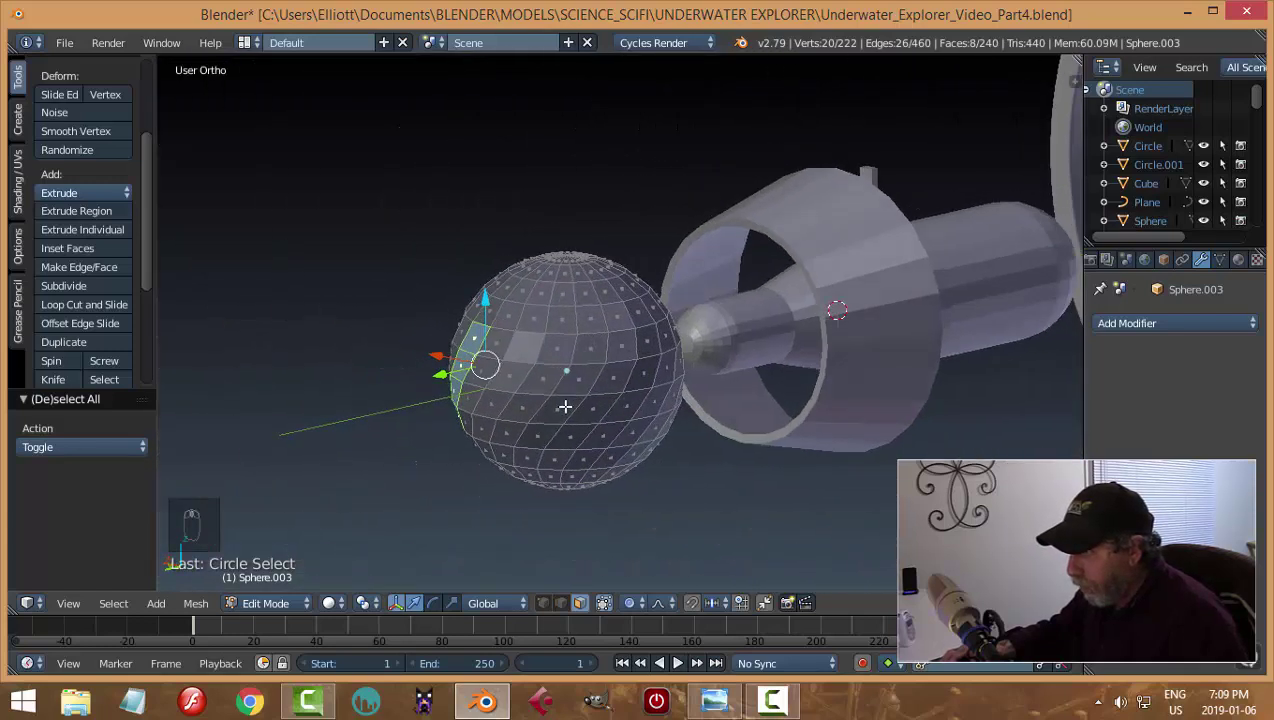
key("c")
mouse_move(606, 370)
left_mouse_down()
mouse_move(586, 348)
mouse_move(551, 425)
left_mouse_up()
middle_click_drag(543, 363, 533, 384)
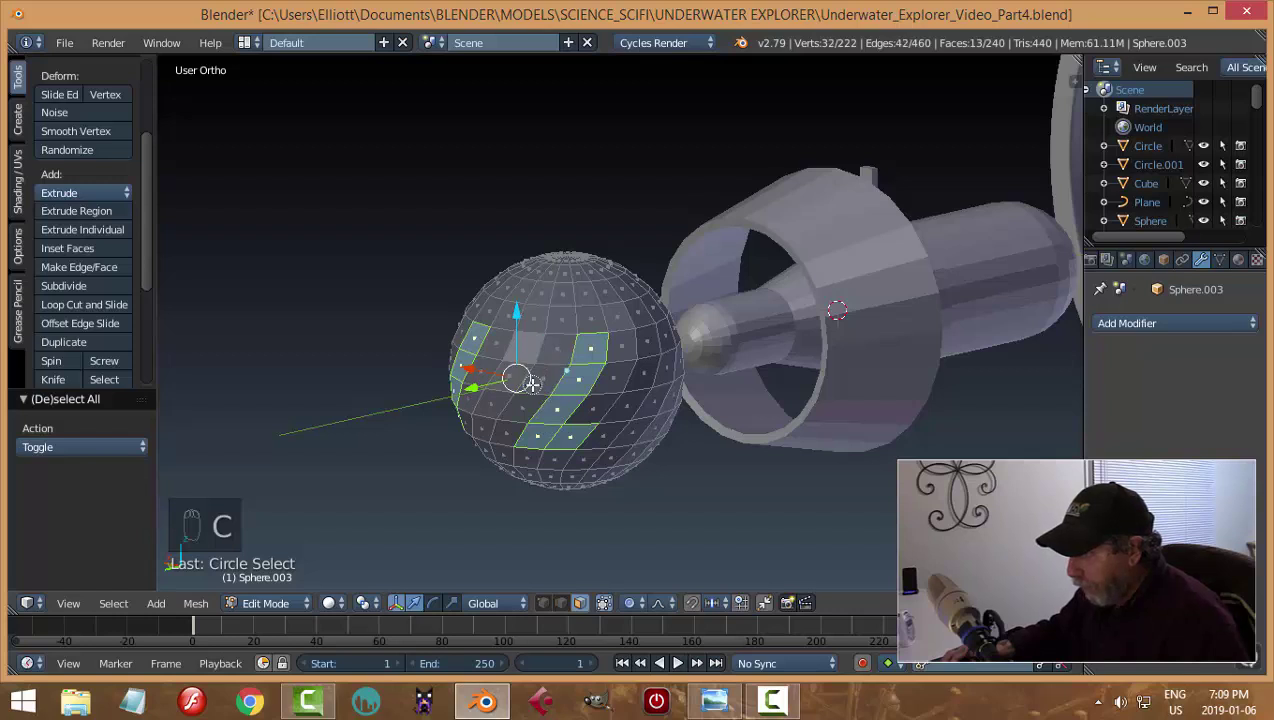
middle_click(589, 434)
Add the fourth and fifth slanted four-face strips to complete five evenly spaced strips around the sphere
middle_click_drag(779, 424, 614, 421)
key("c")
left_click_drag(725, 360, 690, 422)
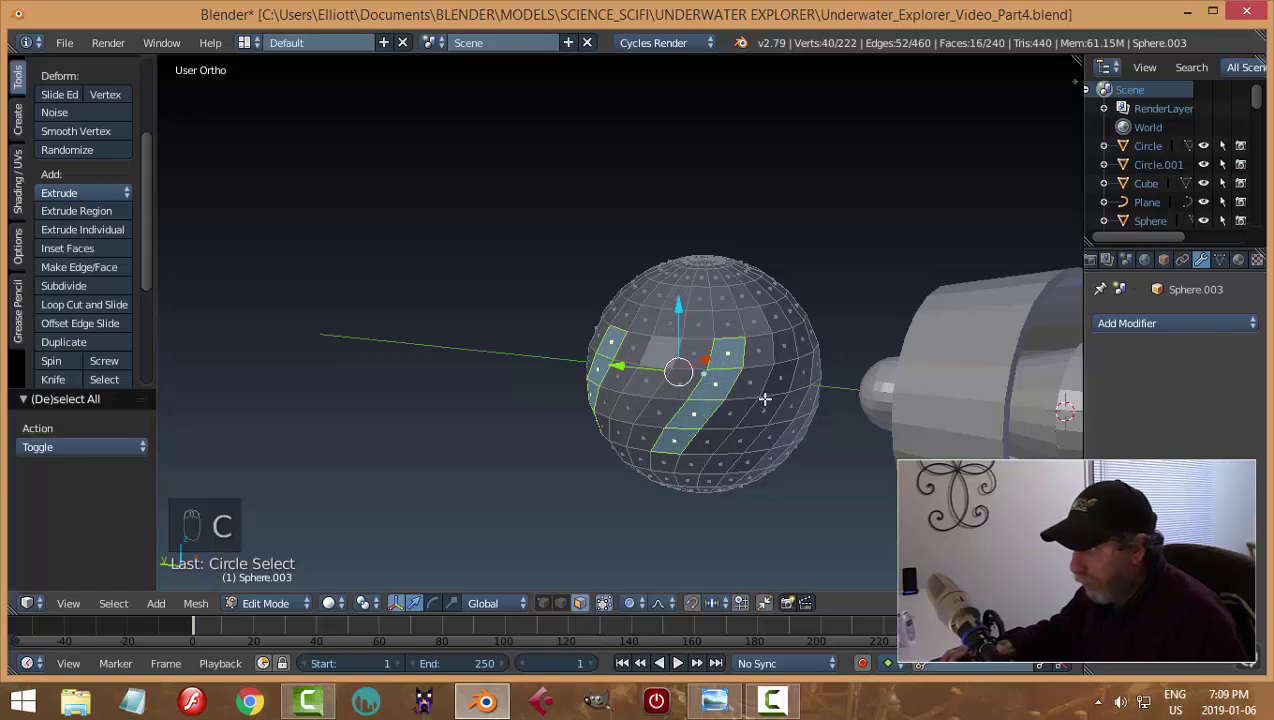
middle_click_drag(764, 399, 680, 436)
middle_click_drag(757, 428, 670, 375)
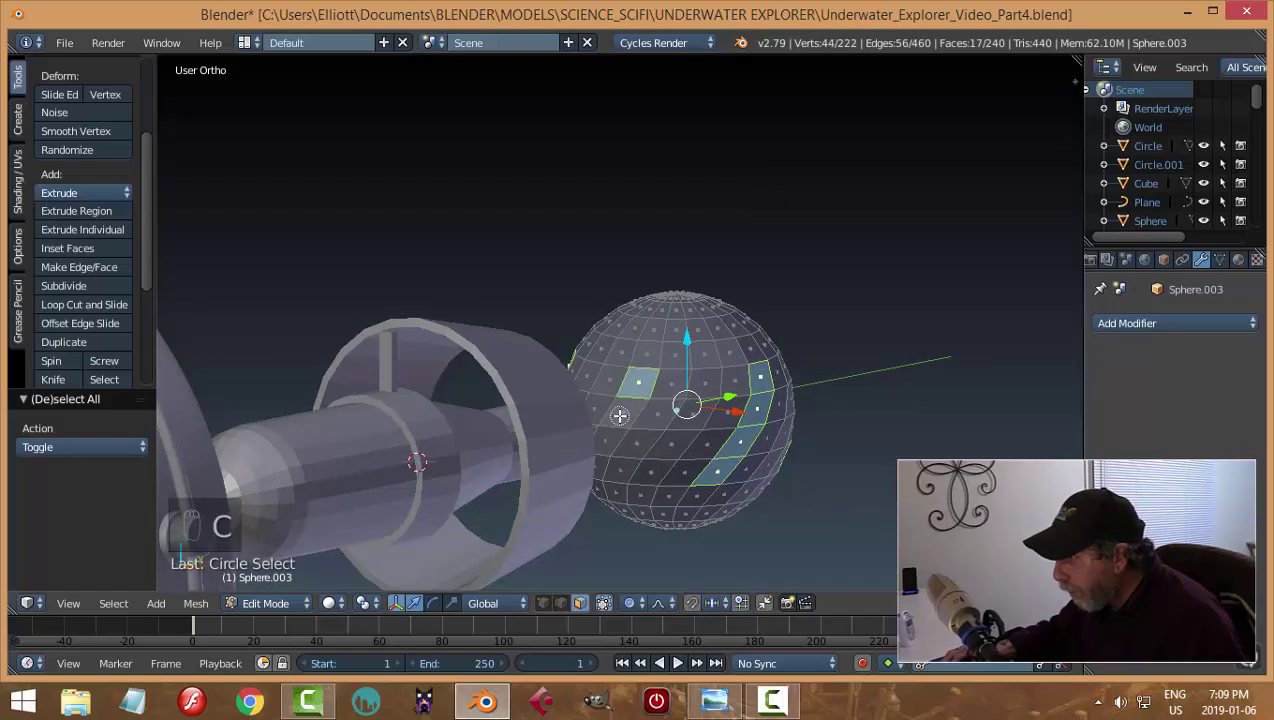
left_click_drag(614, 432, 610, 447)
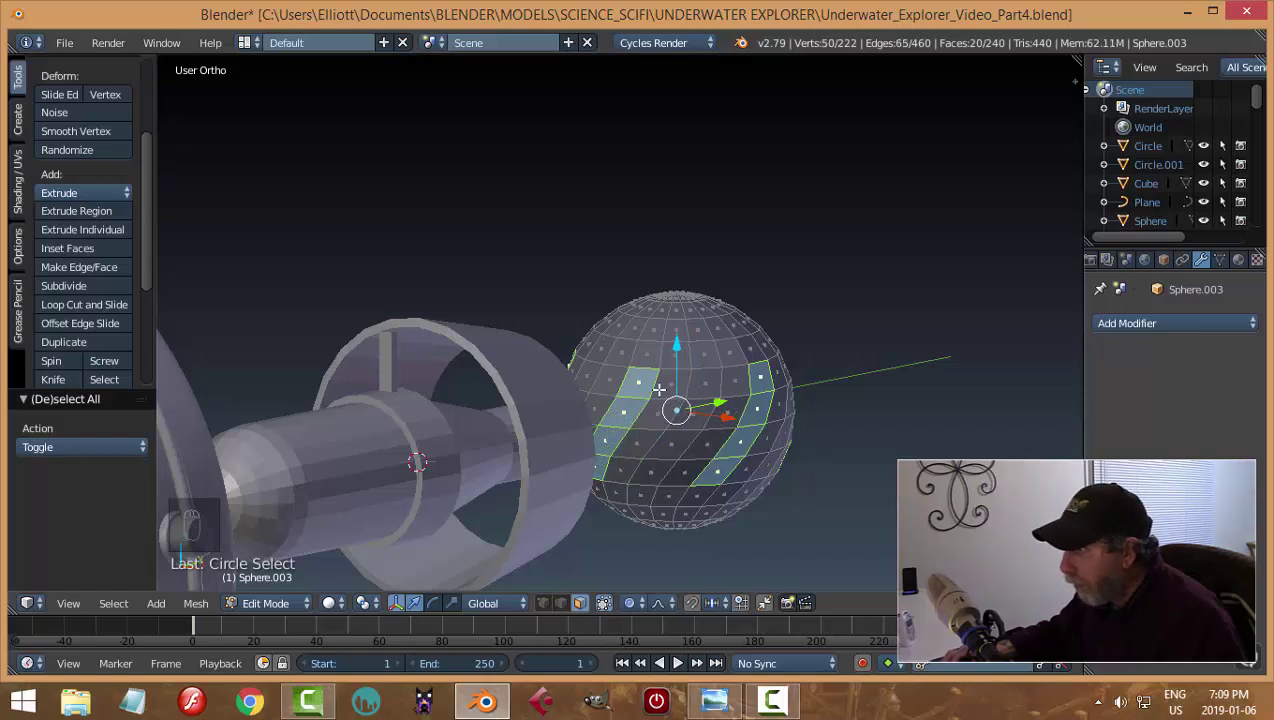
In top view, disable proportional editing, then extrude the five strips and fatten them outward by about 0.411 to form propeller blades
middle_click_drag(659, 390, 998, 410)
key("KP_7")
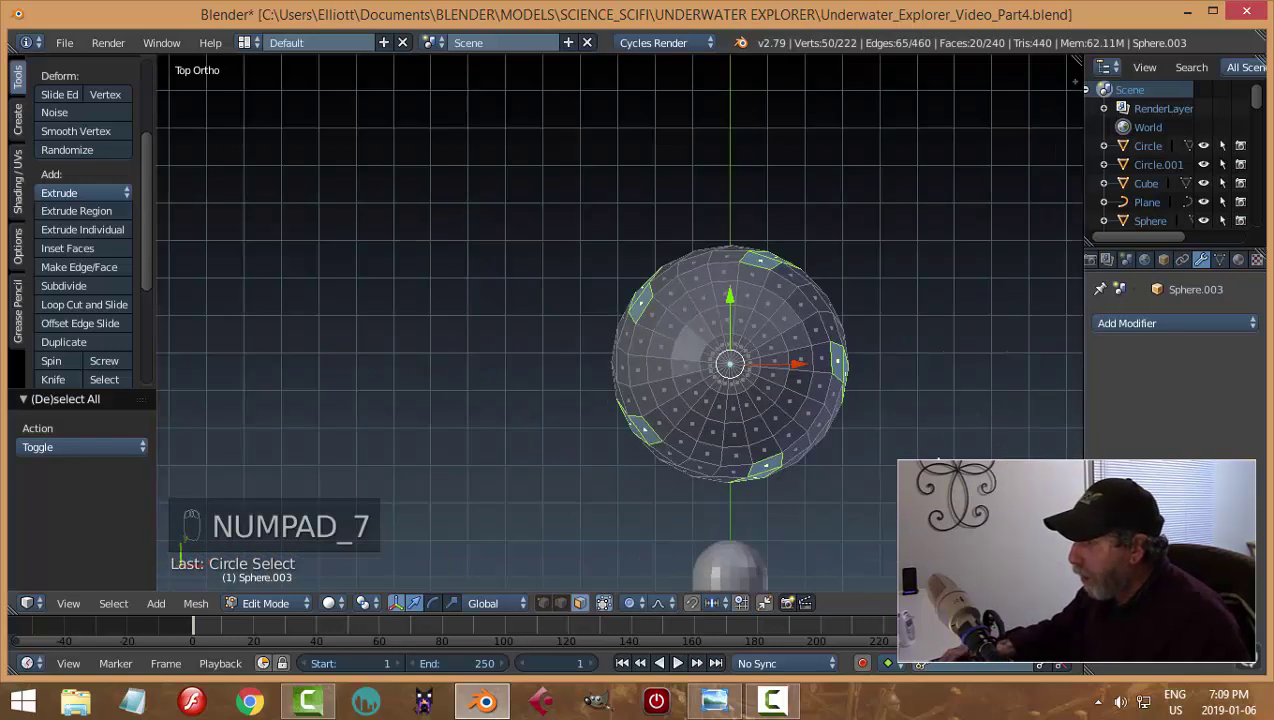
middle_click_drag(757, 342, 702, 344)
key("KP_7")
left_click(629, 603)
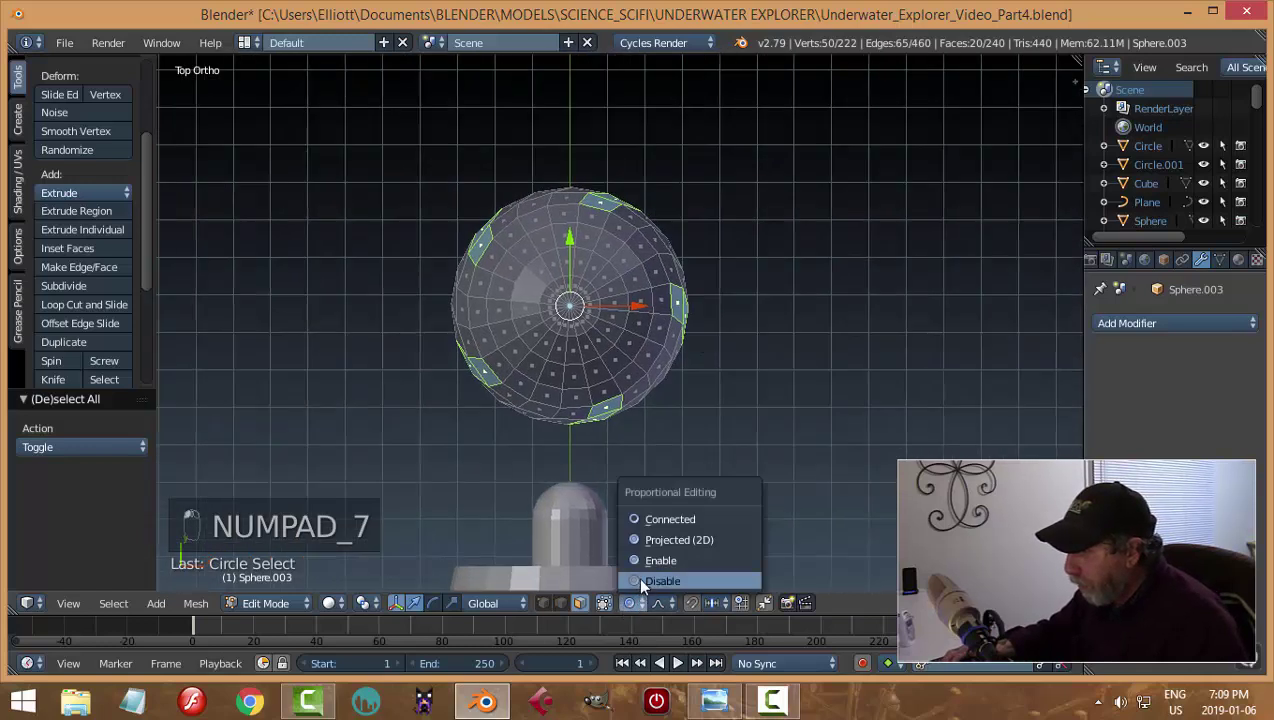
left_click(637, 576)
key("e")
key("alt+s")
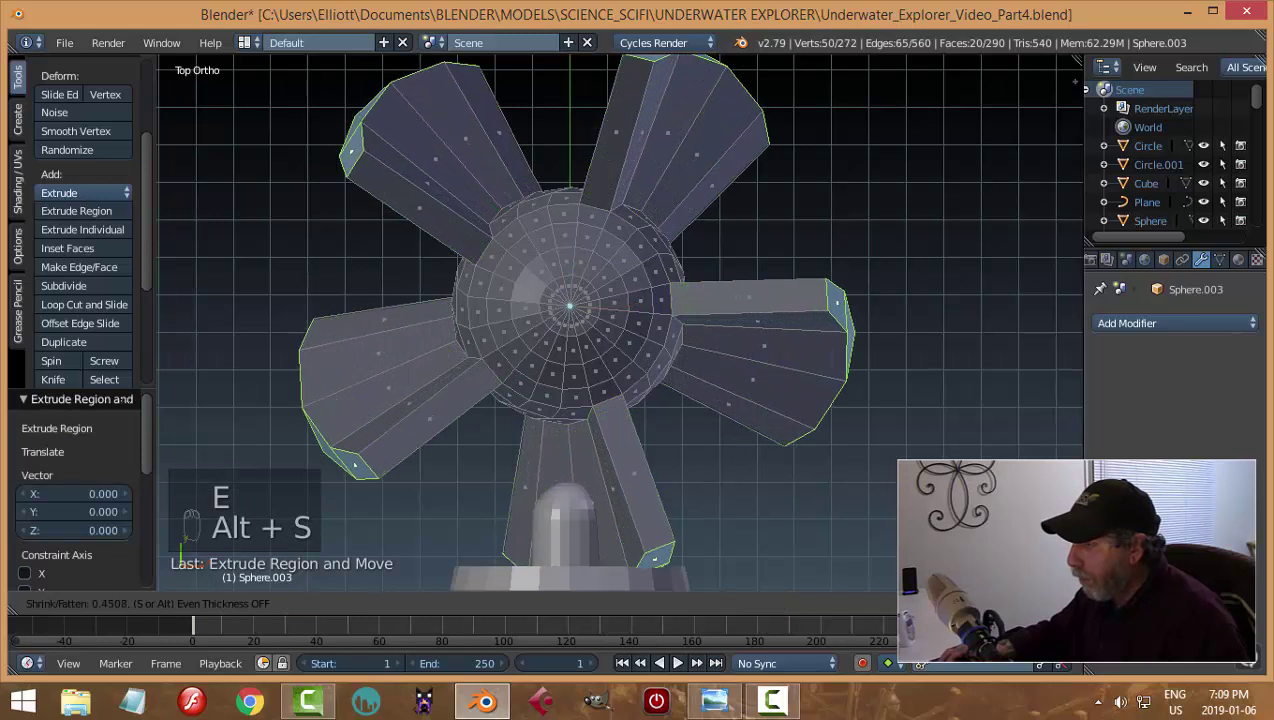
left_click(897, 497)
Scale the blades' outer end faces along Z to about 0.316
middle_click_drag(897, 497, 689, 348)
scroll(689, 349, "down", 3)
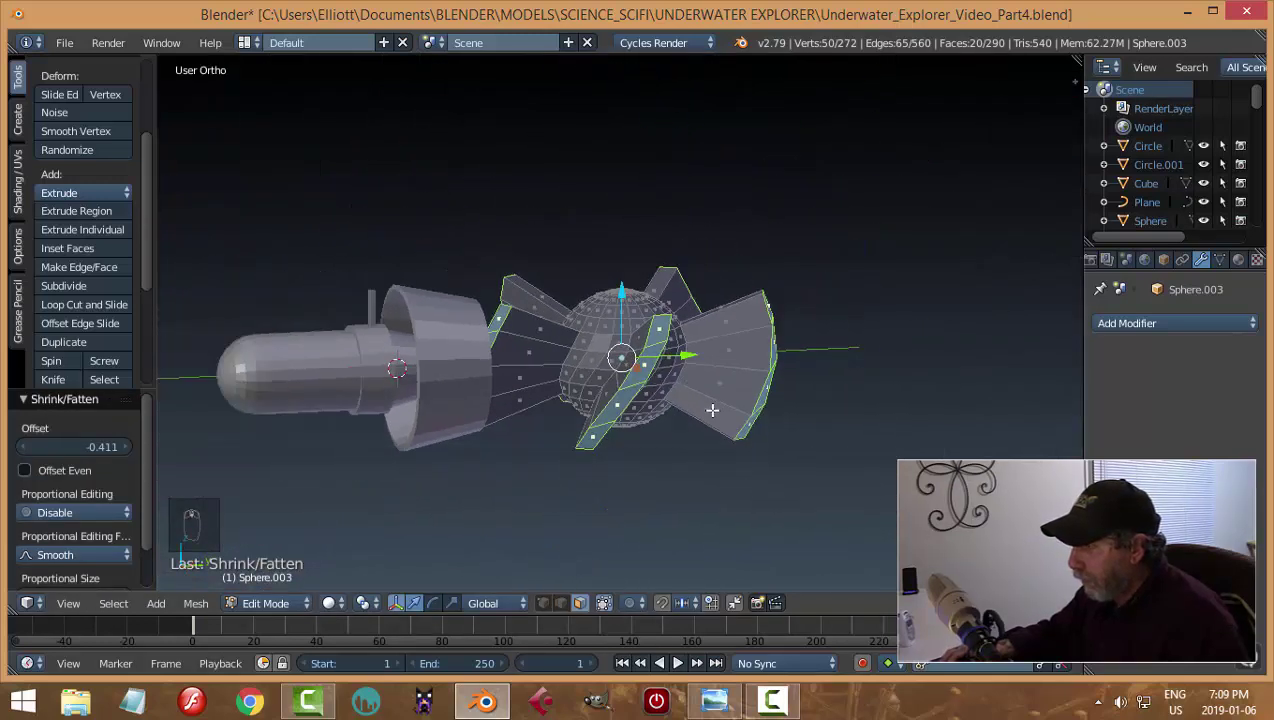
mouse_move(711, 412)
middle_mouse_down()
mouse_move(714, 398)
mouse_move(716, 414)
middle_mouse_up()
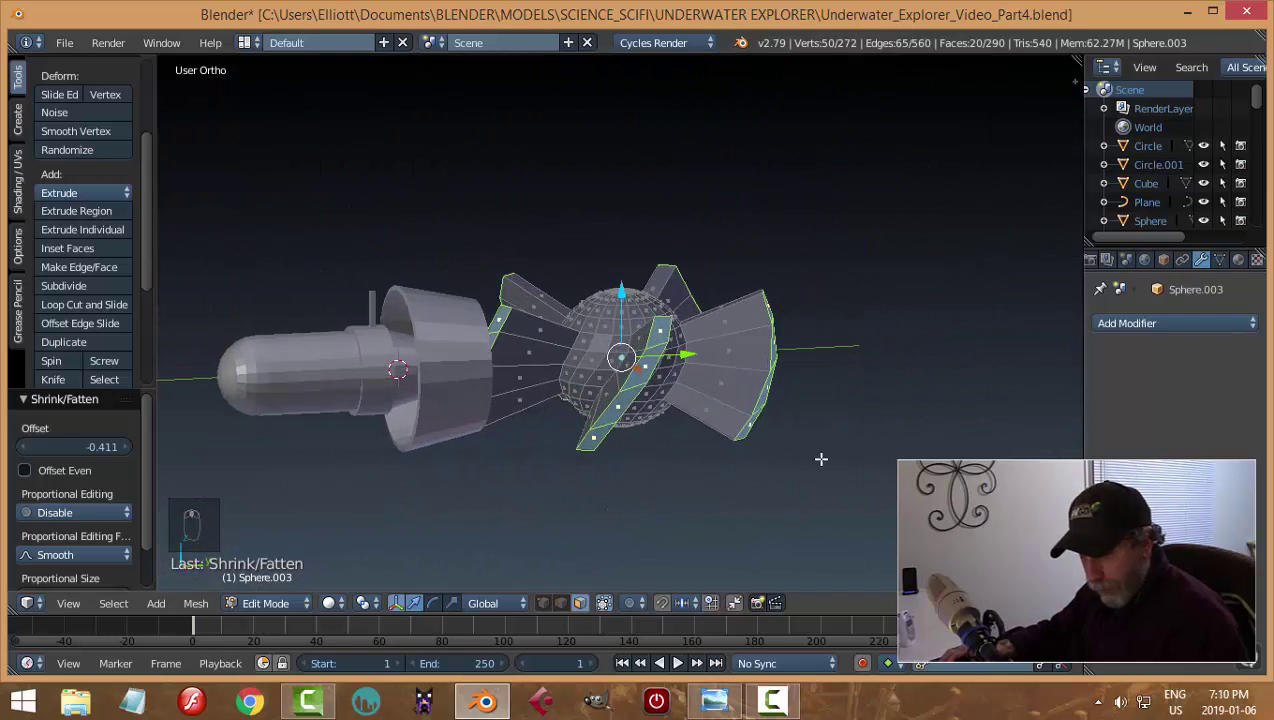
middle_click_drag(821, 459, 799, 446)
key("s")
key("z")
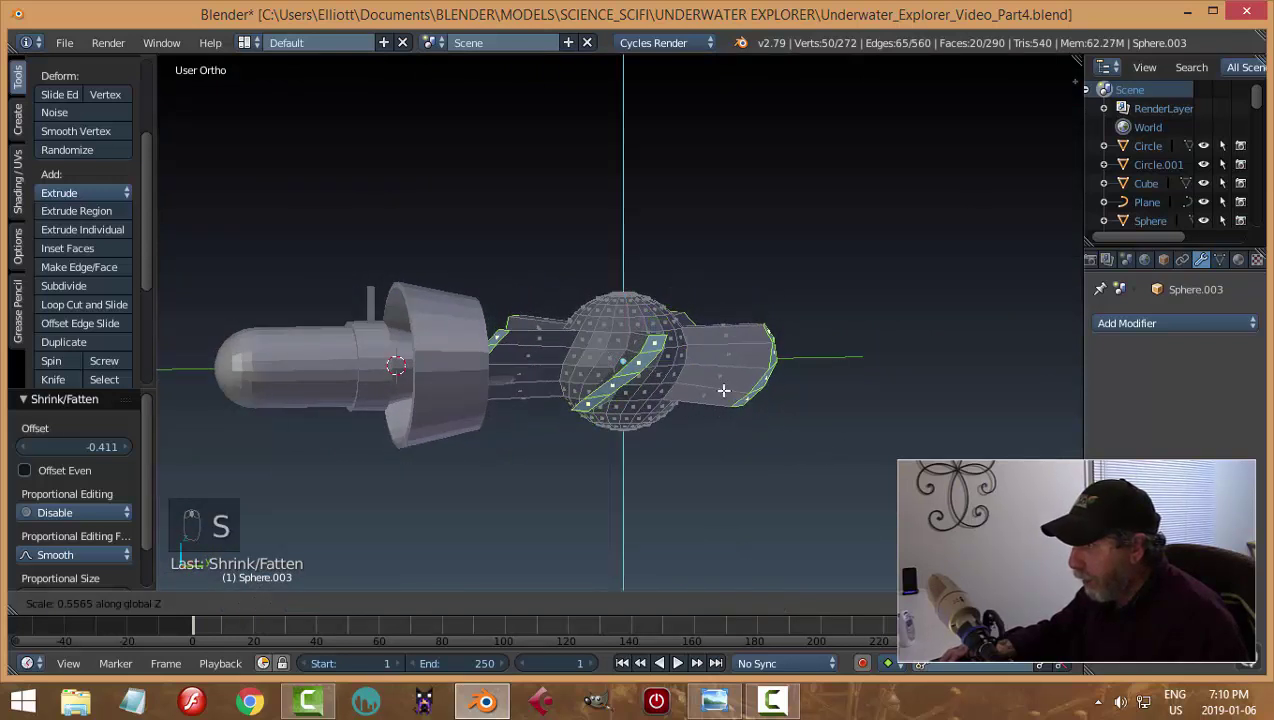
left_click(685, 360)
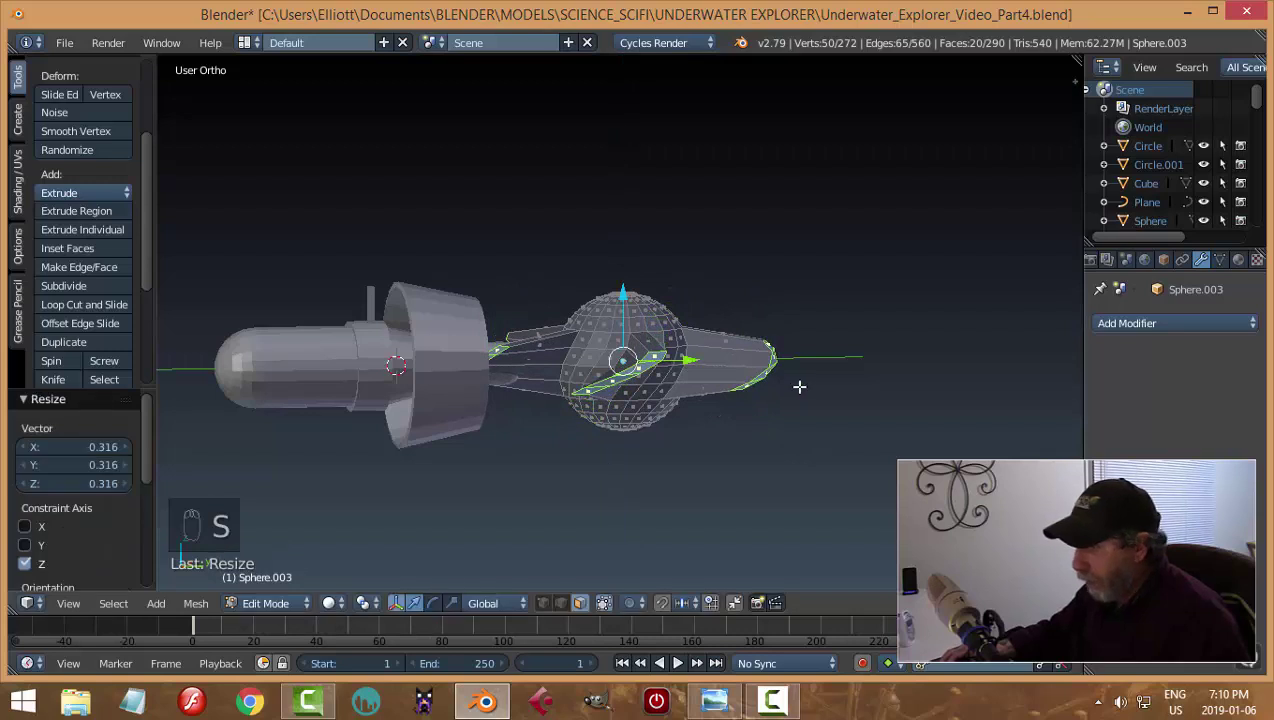
In vertex mode and right wireframe view, delete the sphere's top pole and the three vertex rings below it
middle_click_drag(799, 381, 731, 433)
key("a")
key("ctrl+Tab")
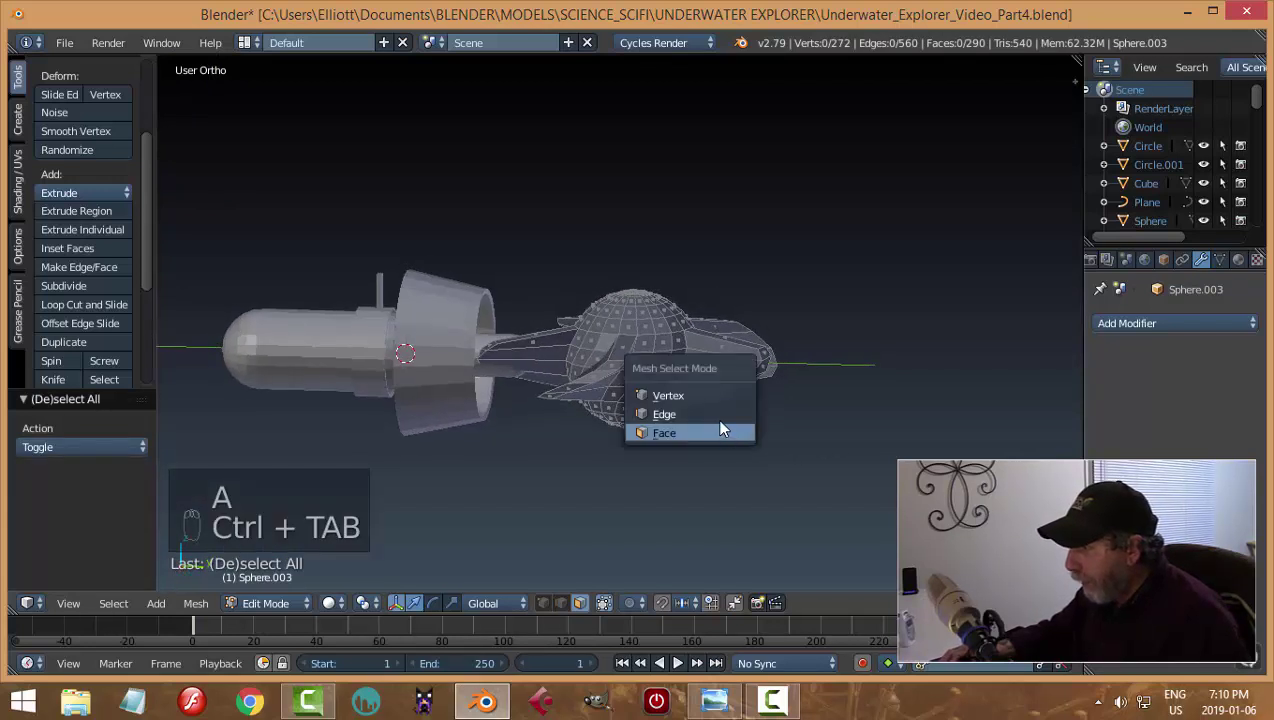
left_click(705, 395)
key("KP_3")
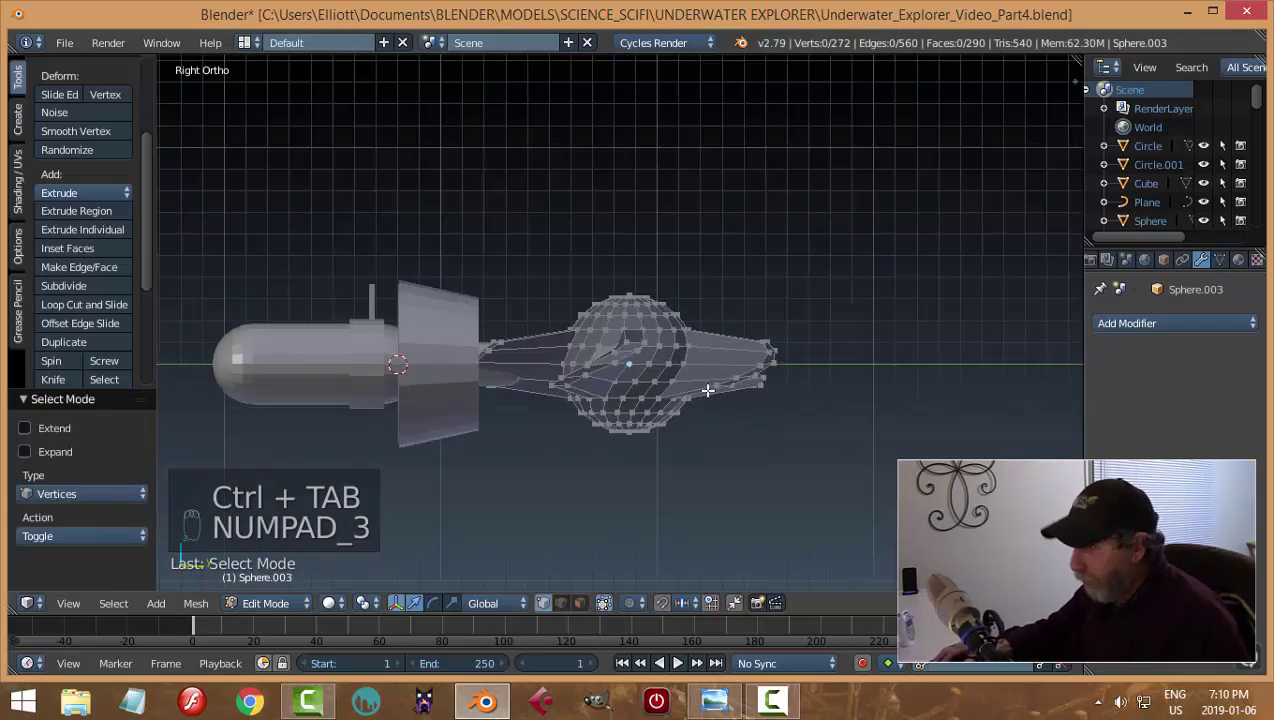
key("z")
left_click(850, 387)
scroll(664, 317, "up", 5)
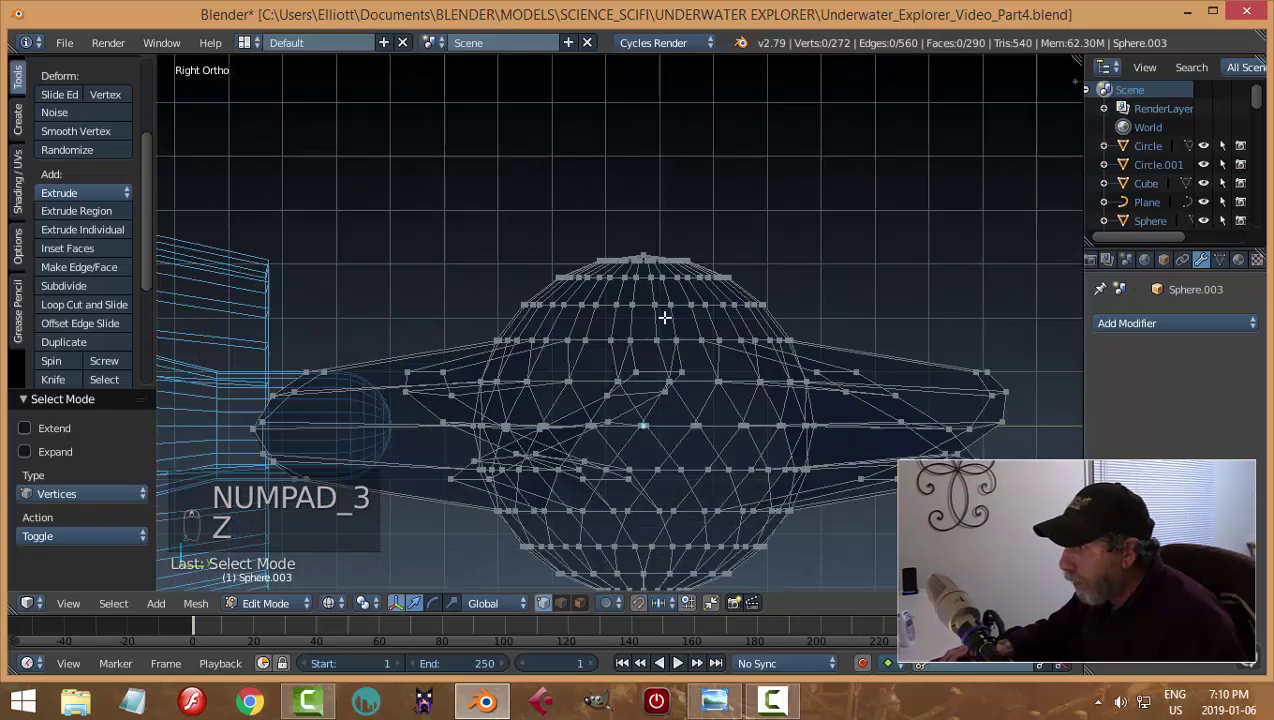
key("b")
left_click_drag(420, 220, 811, 320)
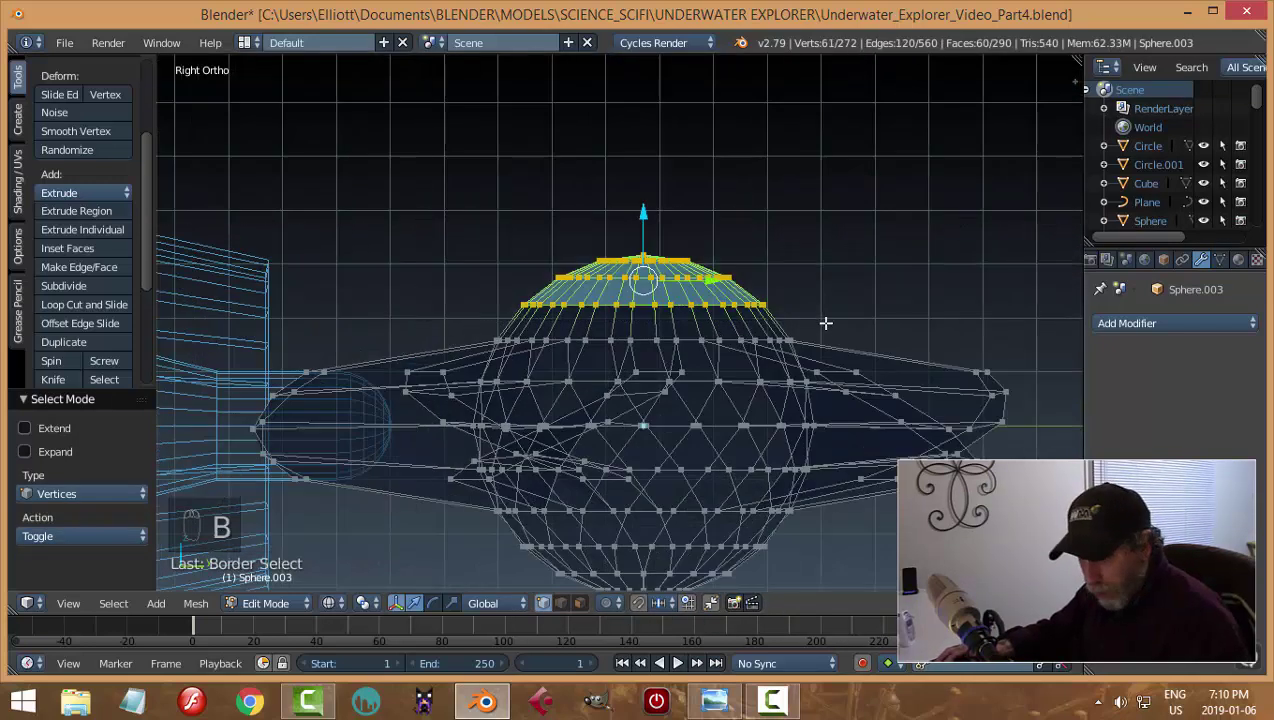
key("x")
left_click(827, 323)
Delete the sphere's bottom pole and the three vertex rings nearest it, and return to solid shading
middle_click_drag(811, 470, 776, 274, "shift")
key("b")
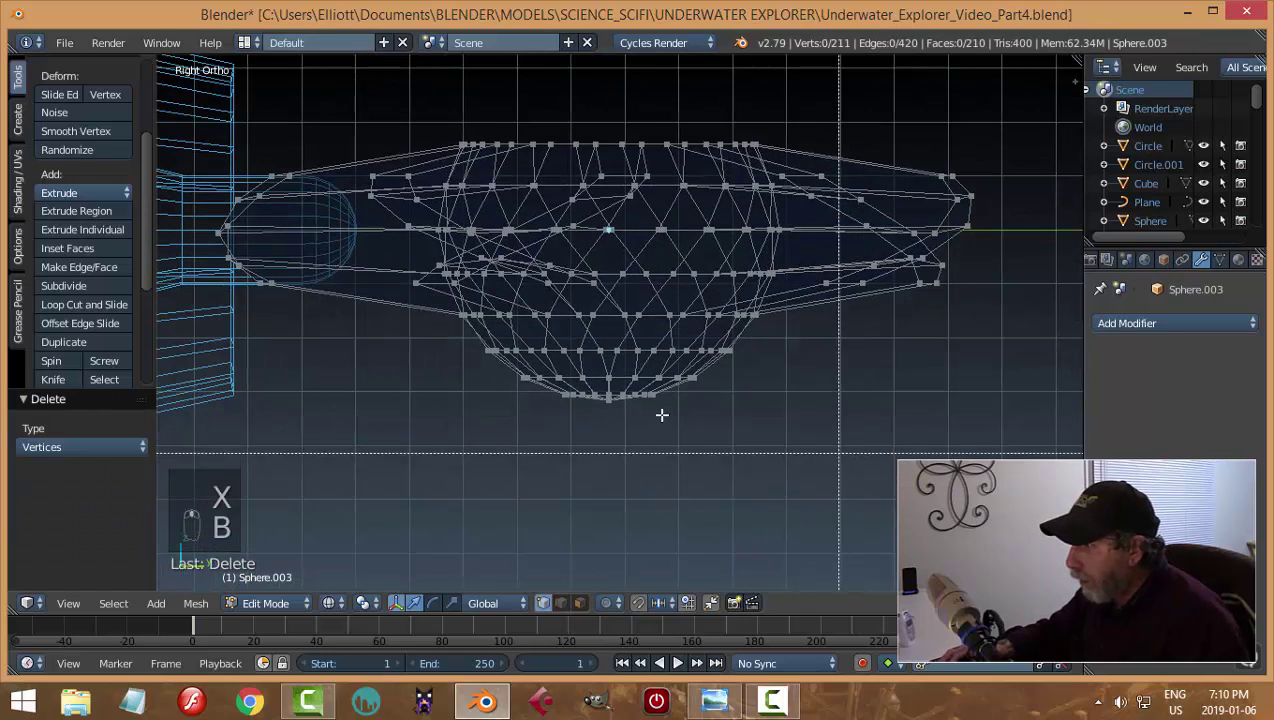
left_click_drag(806, 444, 346, 318)
key("x")
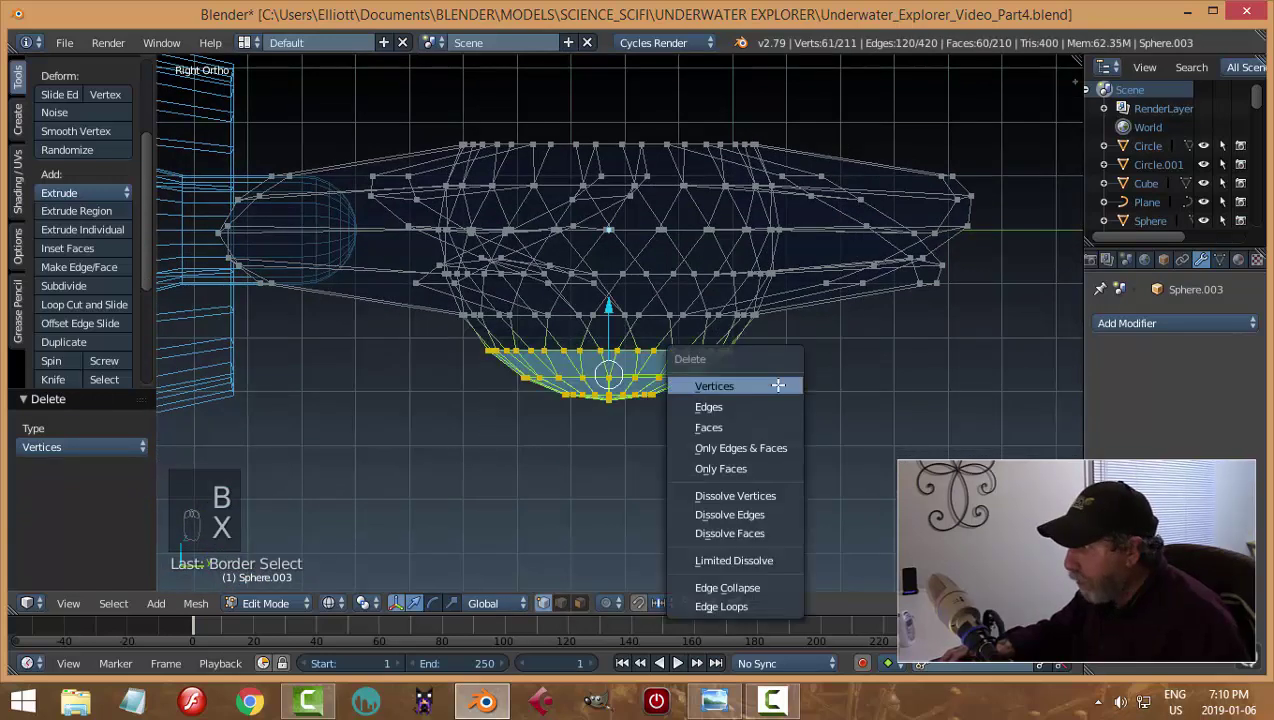
left_click(786, 382)
key("z")
left_click(849, 452)
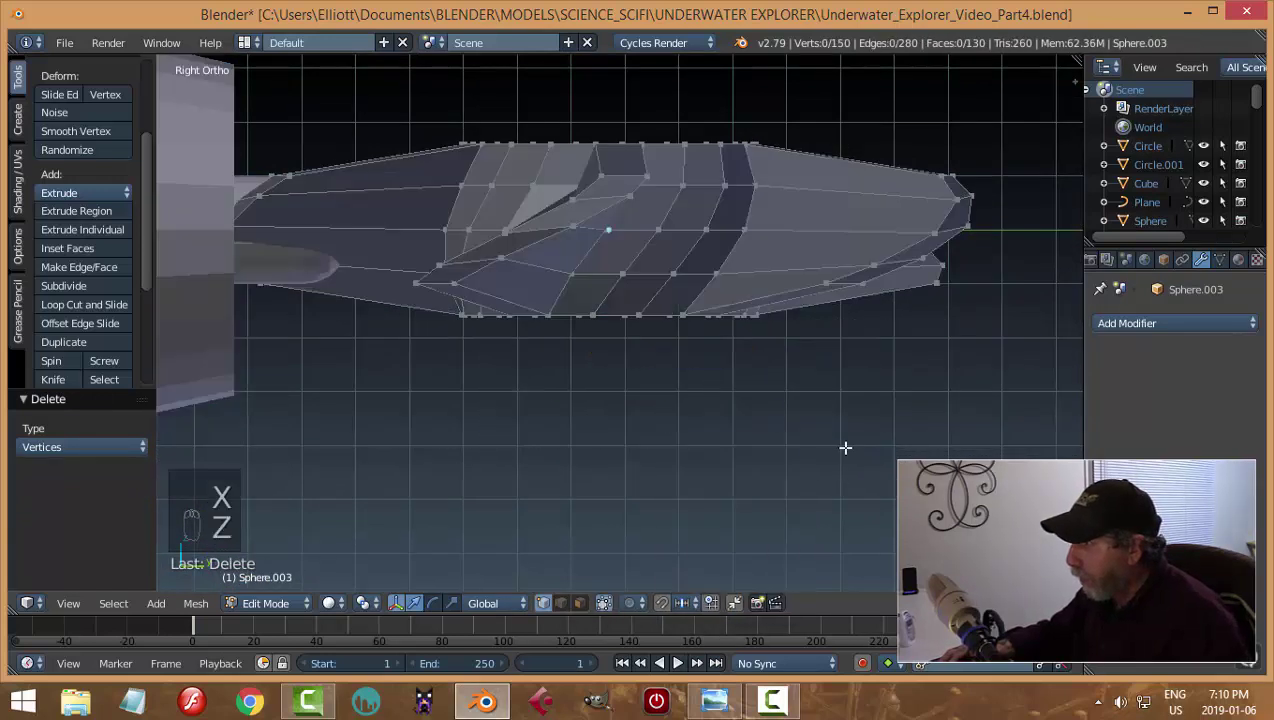
Select the hub's two open rim loops, set the pivot to Individual Origins, and extrude them inward at a scale of 0.931
mouse_move(845, 447)
middle_mouse_down()
mouse_move(802, 387)
mouse_move(761, 438)
mouse_move(705, 421)
mouse_move(694, 395)
mouse_move(766, 317)
middle_mouse_up()
right_click(785, 186, "alt")
middle_click_drag(766, 254, 766, 426)
right_click(633, 296, "alt+shift")
left_click(371, 606)
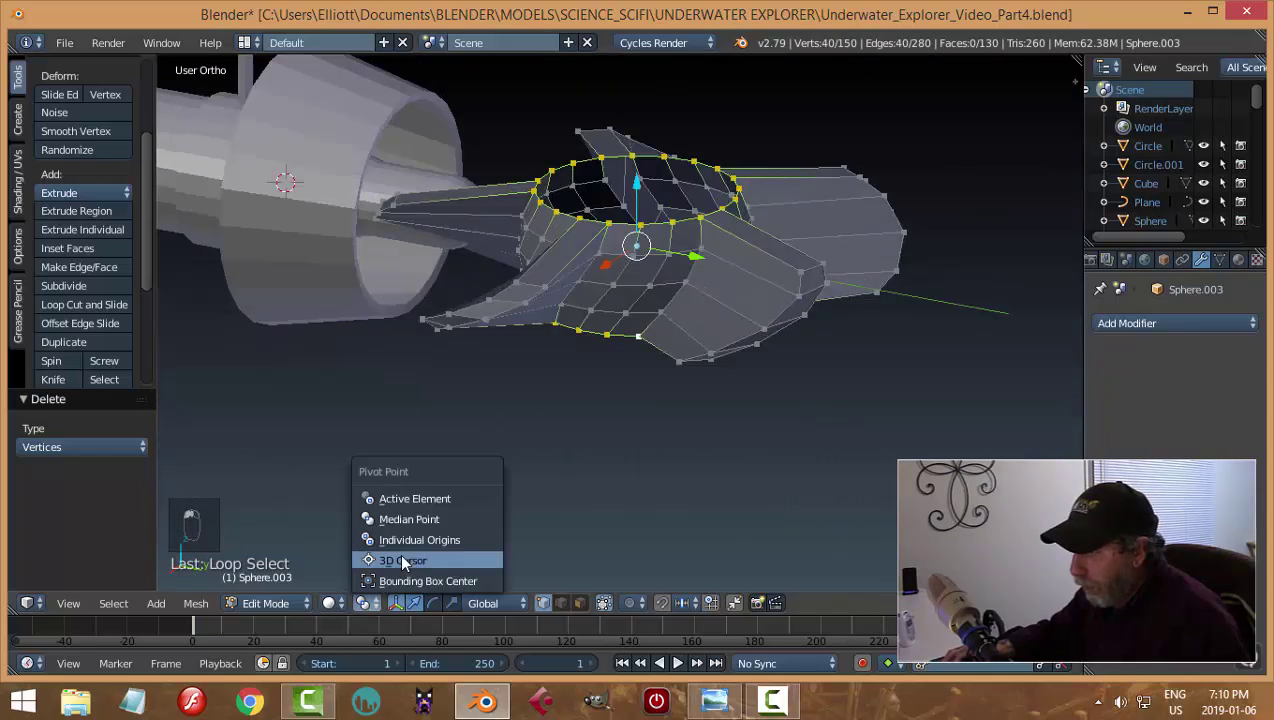
left_click(412, 539)
key("e")
key("s")
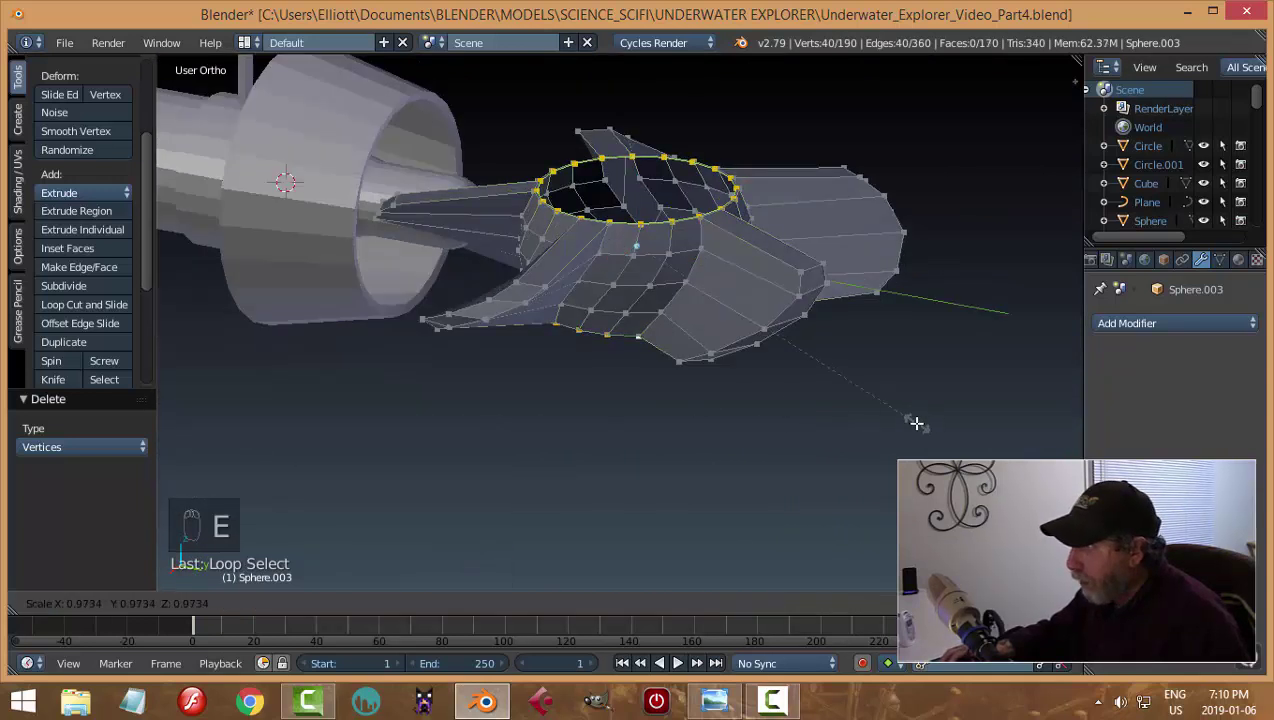
left_click(903, 420)
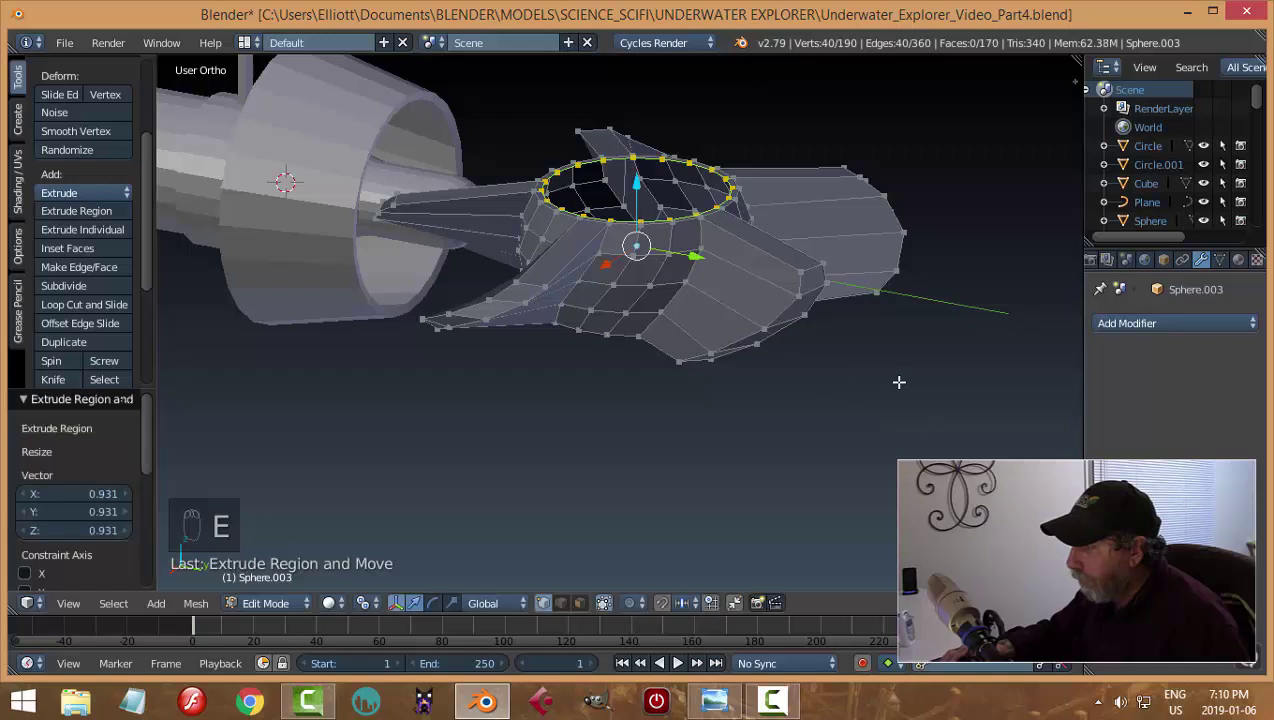
Bridge the two inner rim loops and add a supporting loop cut near each end of the inner wall
middle_click_drag(899, 378, 884, 412)
key("ctrl+e")
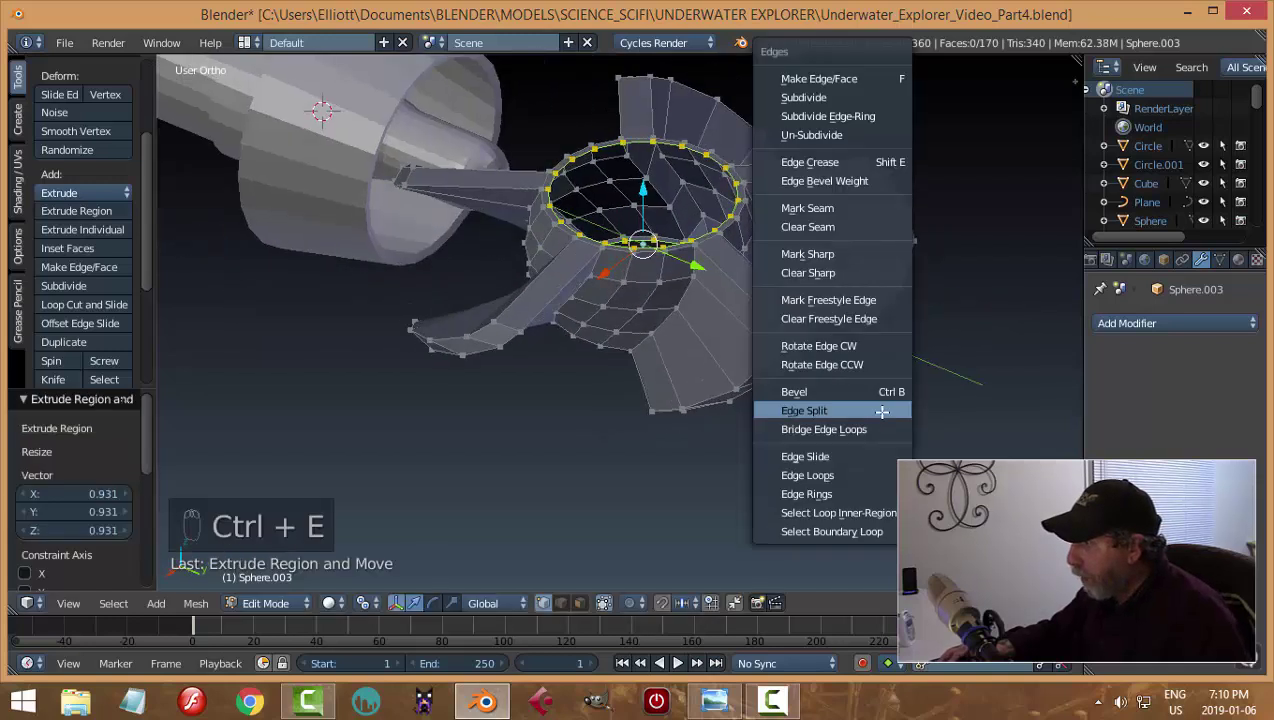
left_click(876, 432)
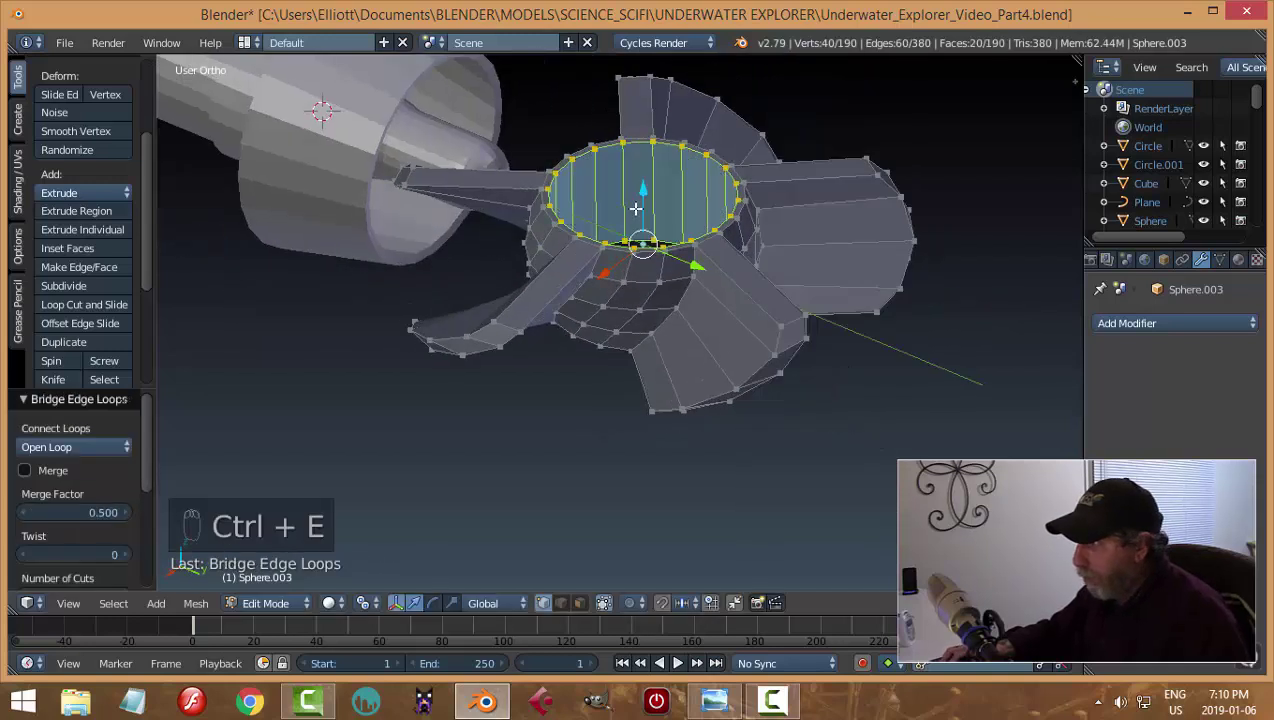
key("ctrl+r")
left_click(635, 207)
left_click(632, 168)
key("ctrl+r")
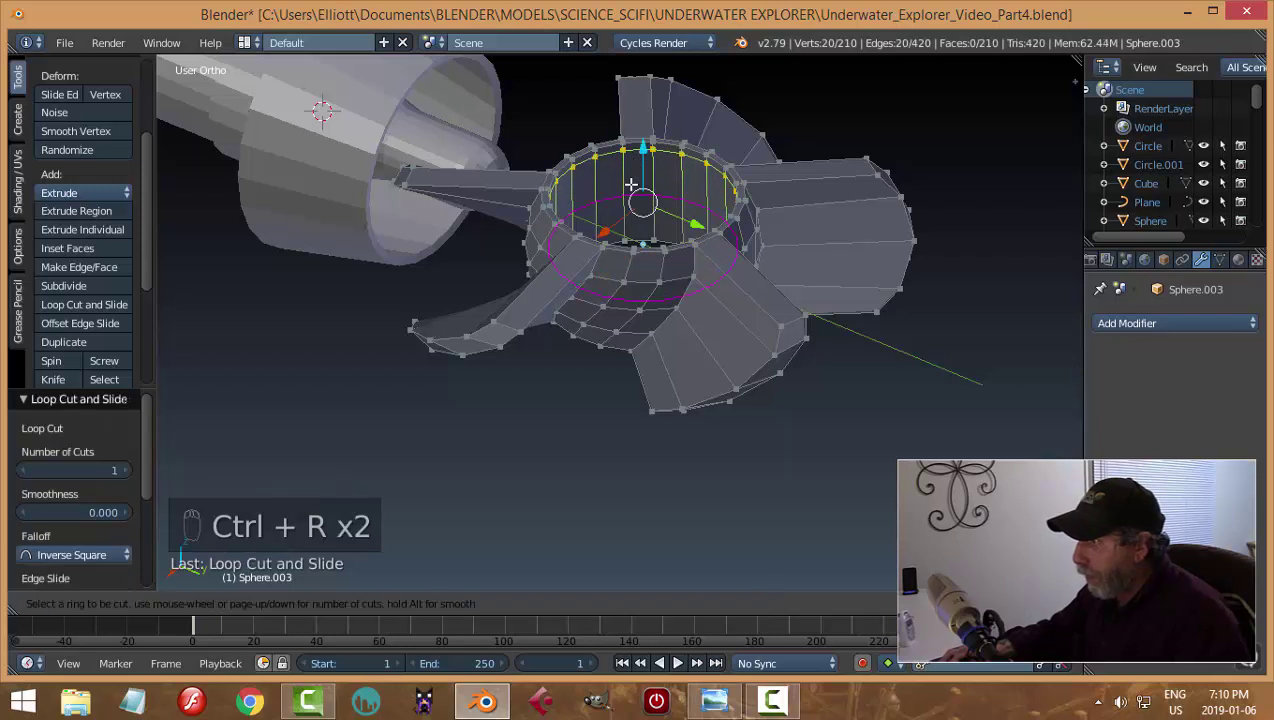
left_click(631, 186)
left_click(634, 227)
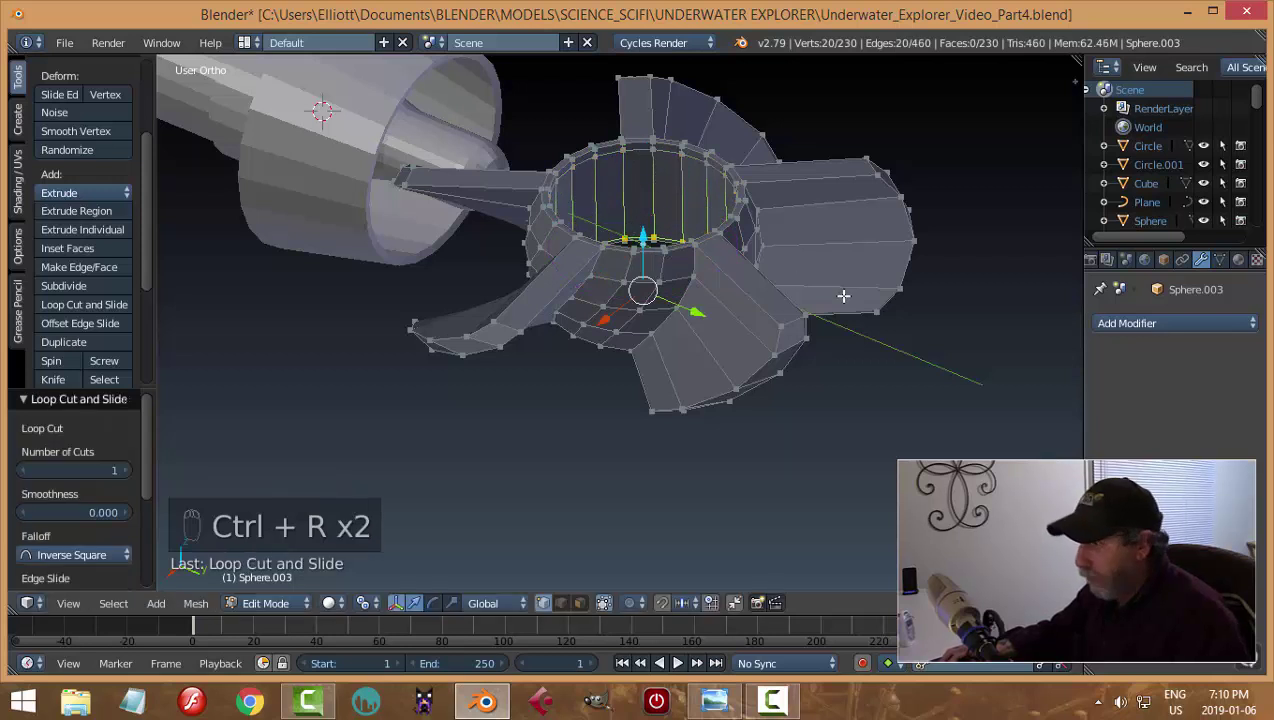
Leave edit mode and flatten the propeller along Z to a scale of 0.530
key("a")
key("Tab")
left_click(680, 303)
scroll(800, 368, "down", 4)
middle_click_drag(803, 377, 858, 352)
key("s")
key("z")
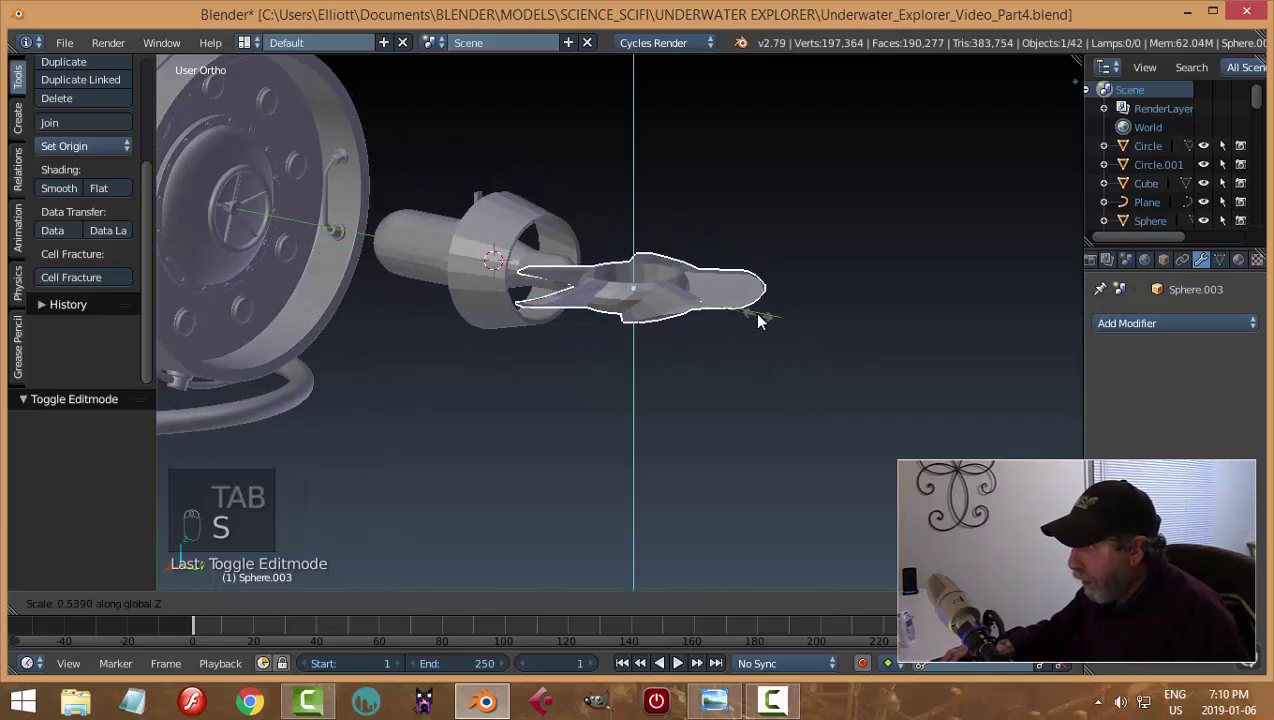
left_click(760, 318)
middle_click_drag(865, 295, 845, 365)
Add a Subdivision Surface modifier with 2 view subdivisions to the propeller and shade it smooth
left_click(1137, 320)
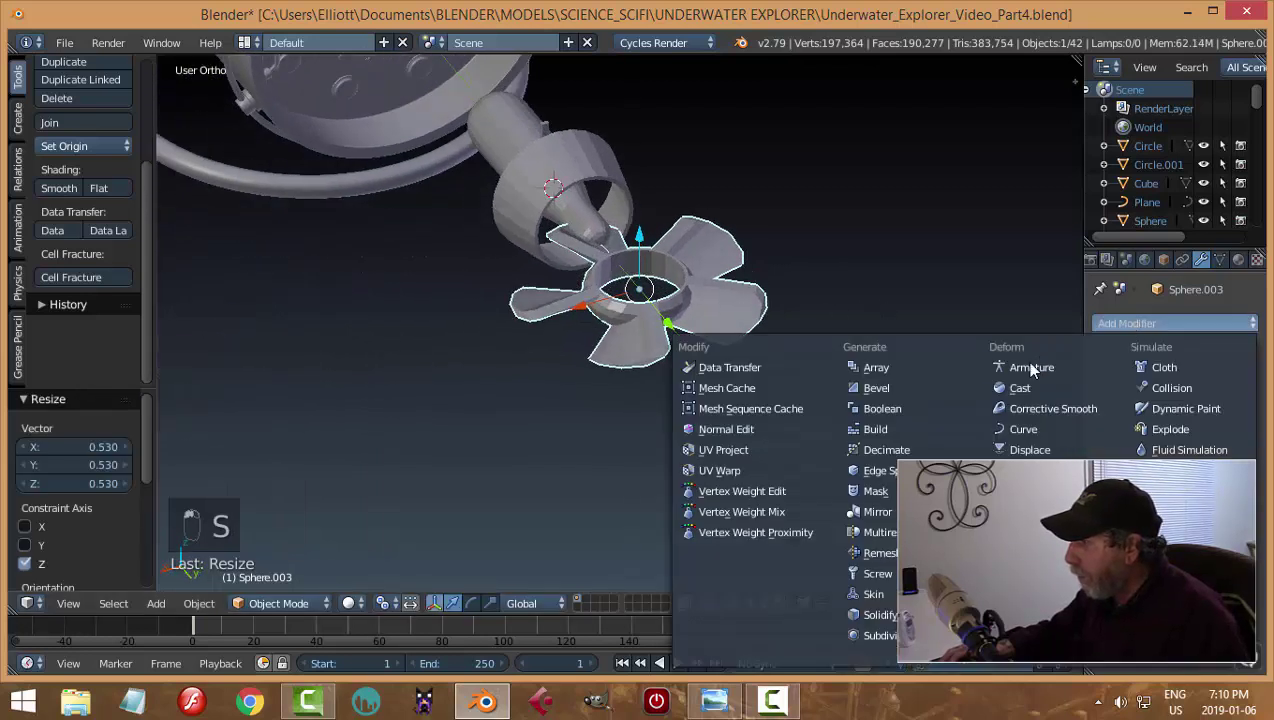
left_click(862, 632)
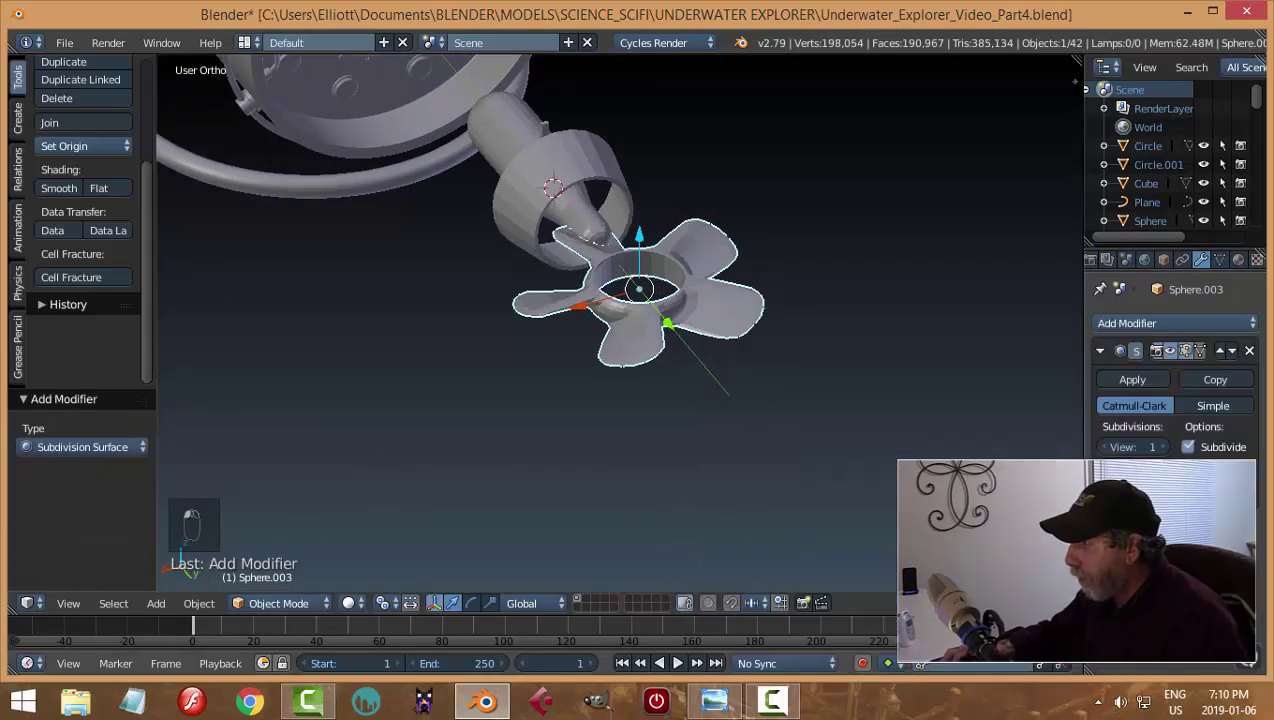
left_click(1158, 447)
left_click(64, 189)
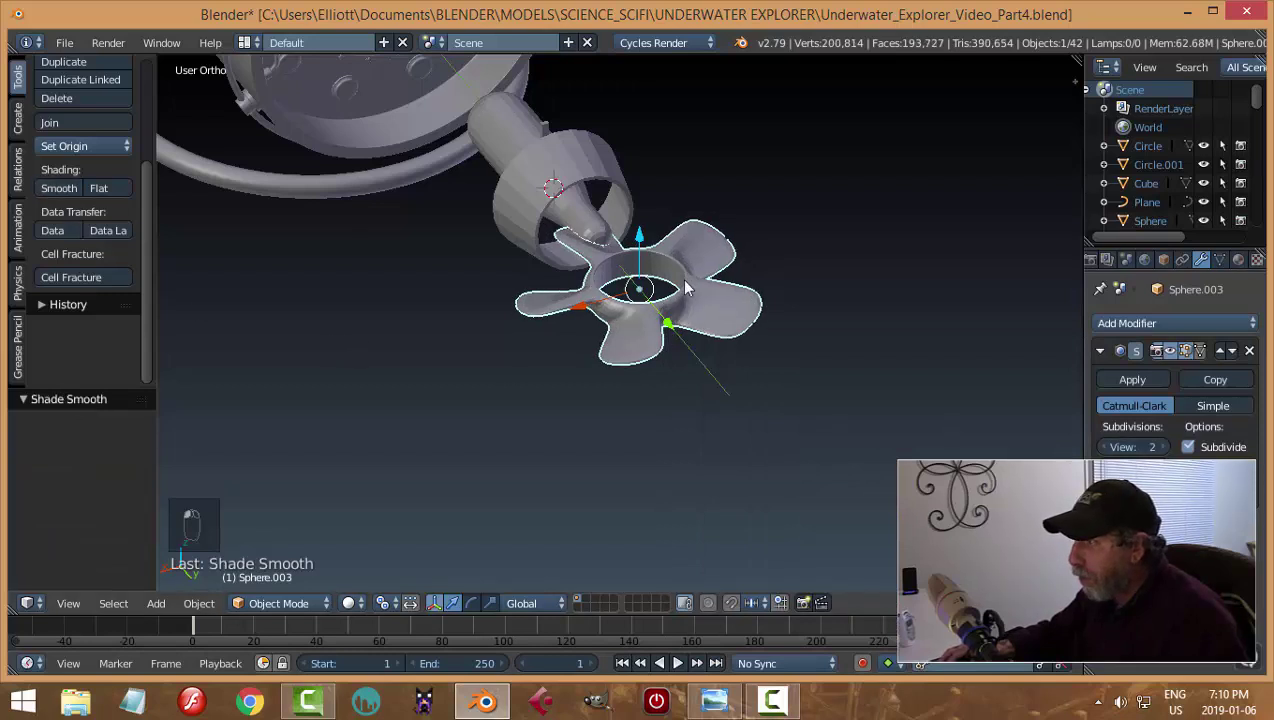
key("a")
Rotate the propeller upright, scale it to 0.444 and fit it around the thruster hub inside the shroud ring
middle_click_drag(768, 307, 686, 320)
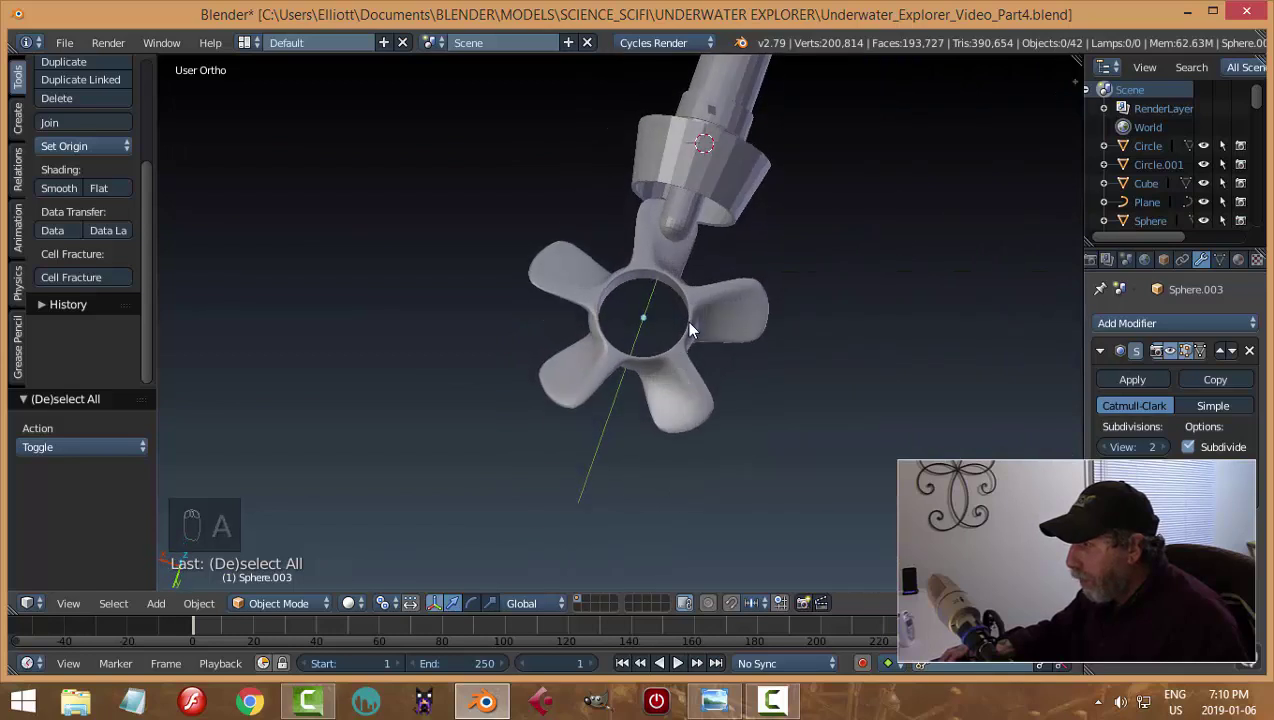
right_click(686, 320)
middle_click_drag(785, 362, 671, 336)
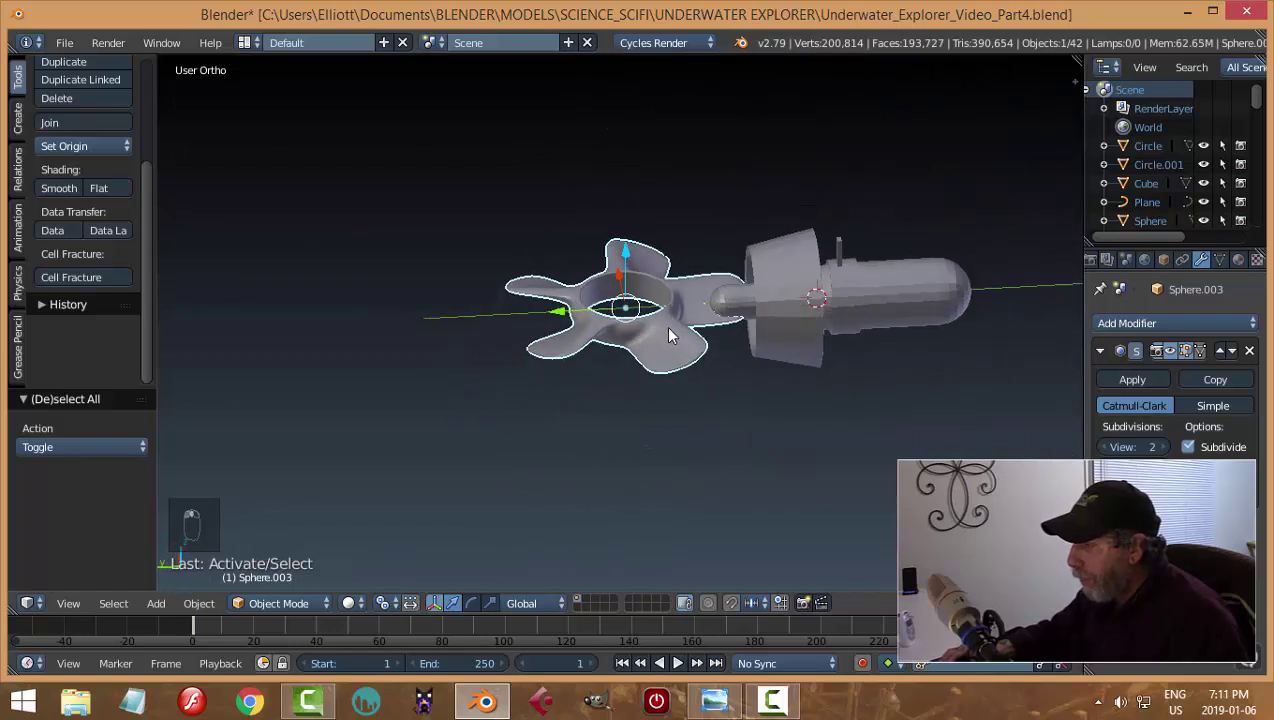
key("r")
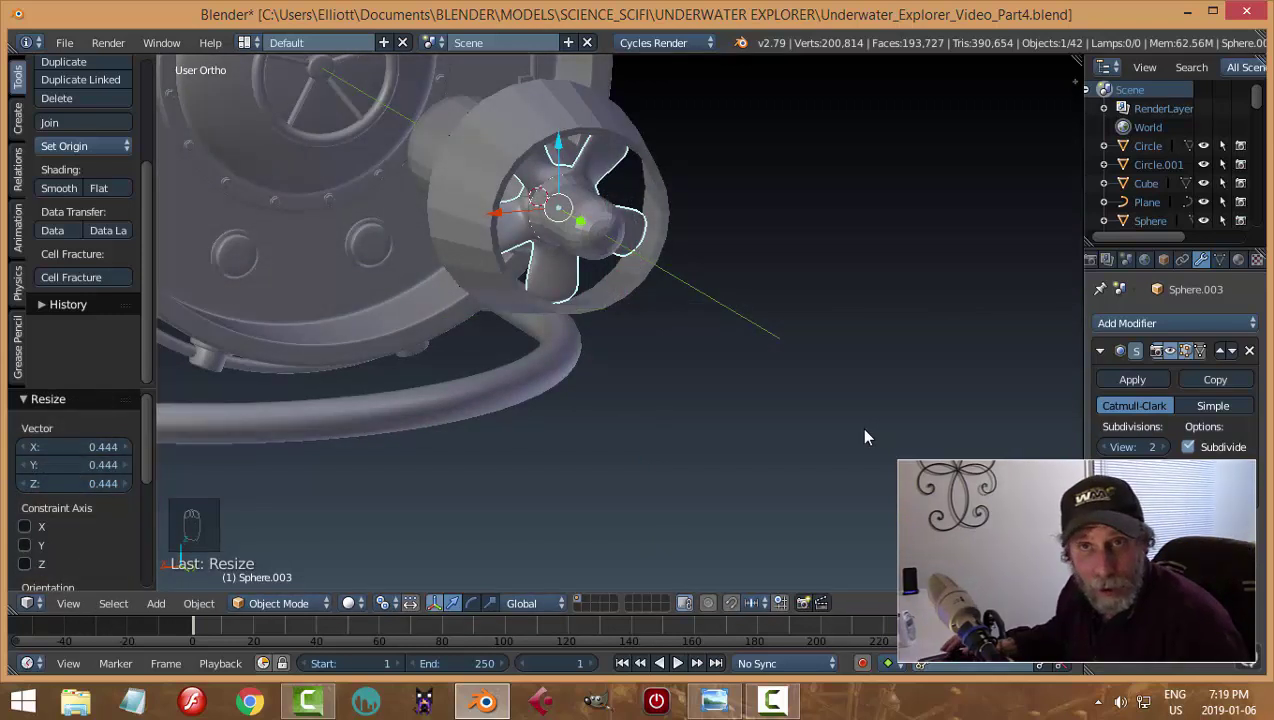
Hide the shroud ring to expose the propeller on its hub
middle_click_drag(749, 446, 670, 438)
right_click(825, 259)
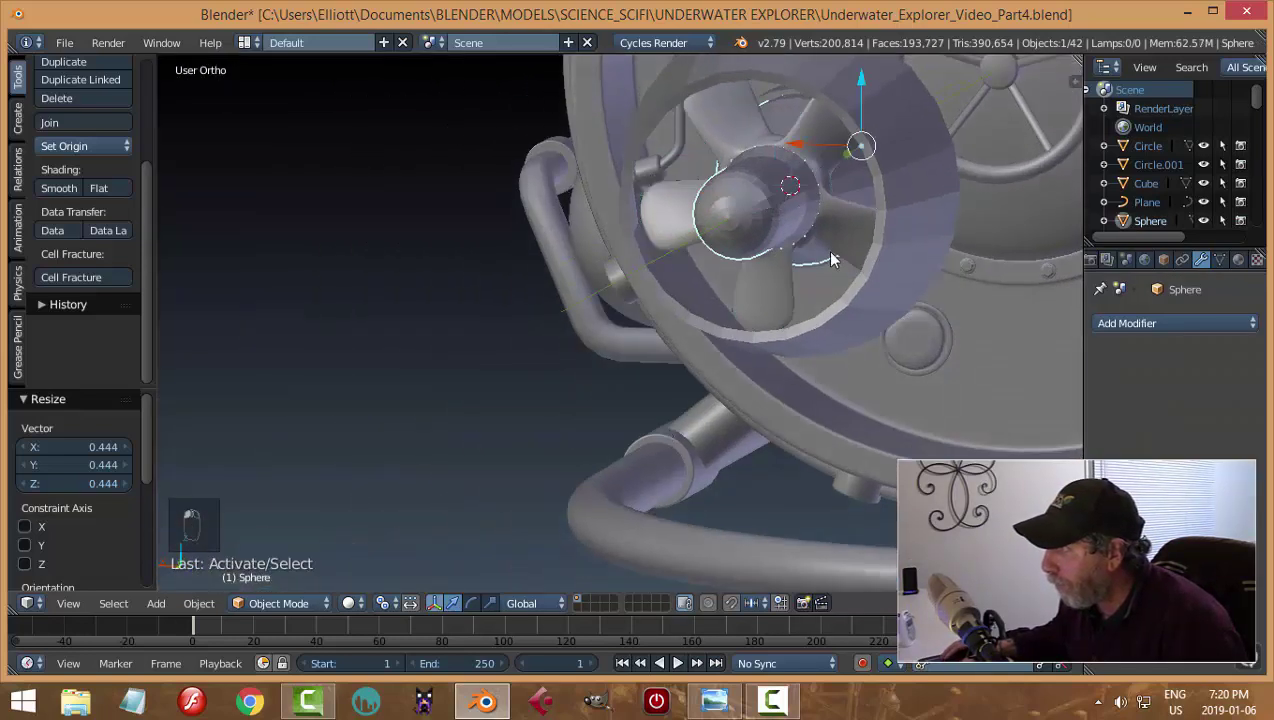
middle_click_drag(825, 259, 913, 281)
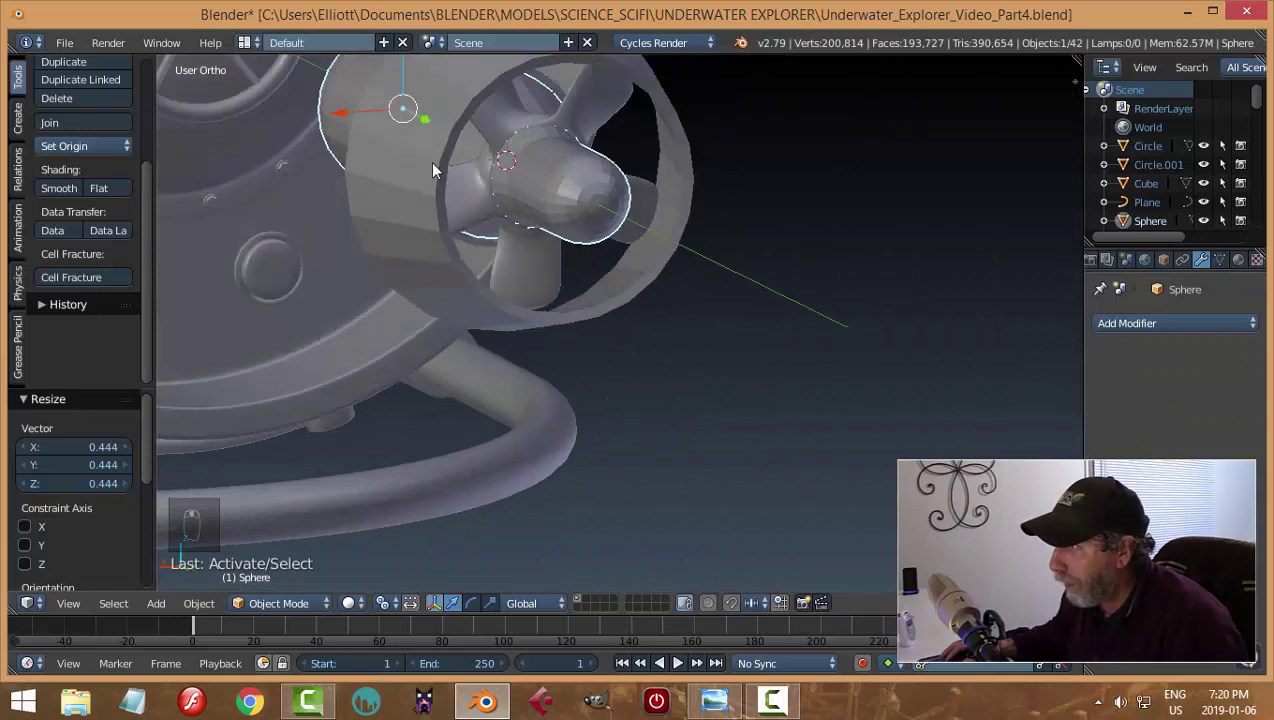
key("h")
middle_click_drag(506, 219, 582, 240)
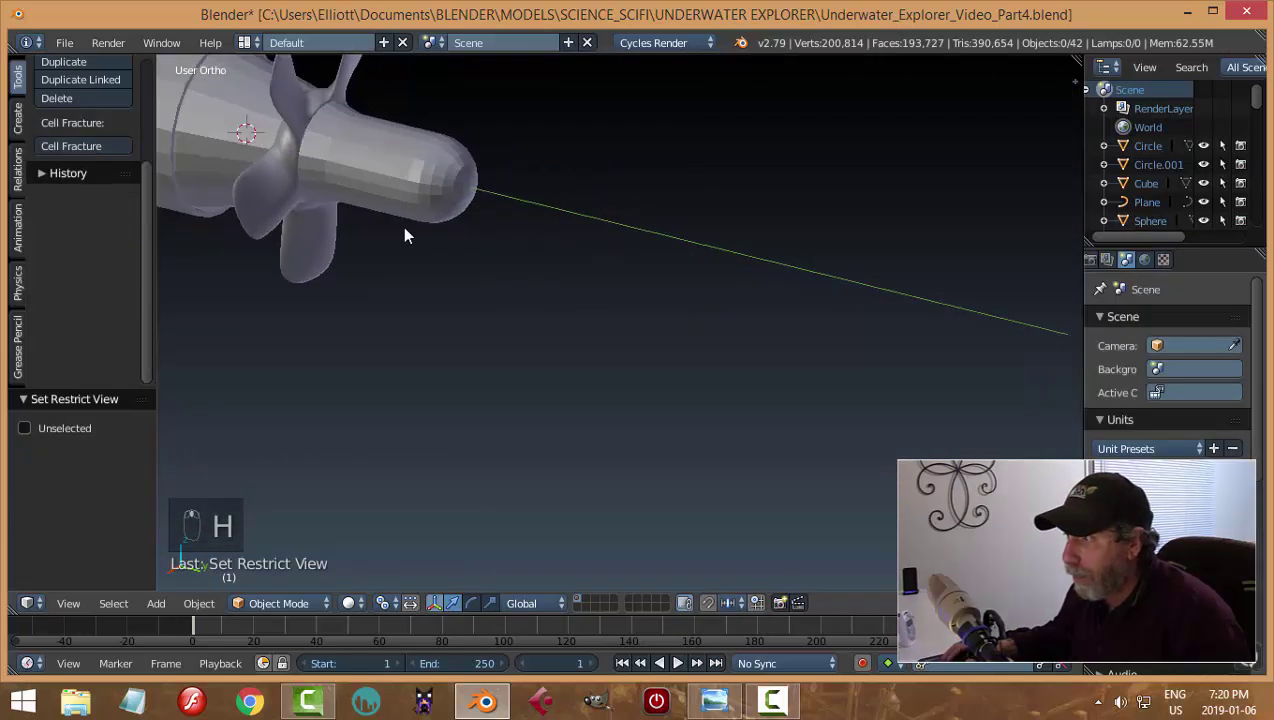
Move the propeller 0.134 along Y toward the hub's rounded tip
middle_click_drag(405, 235, 535, 265)
right_click(313, 208)
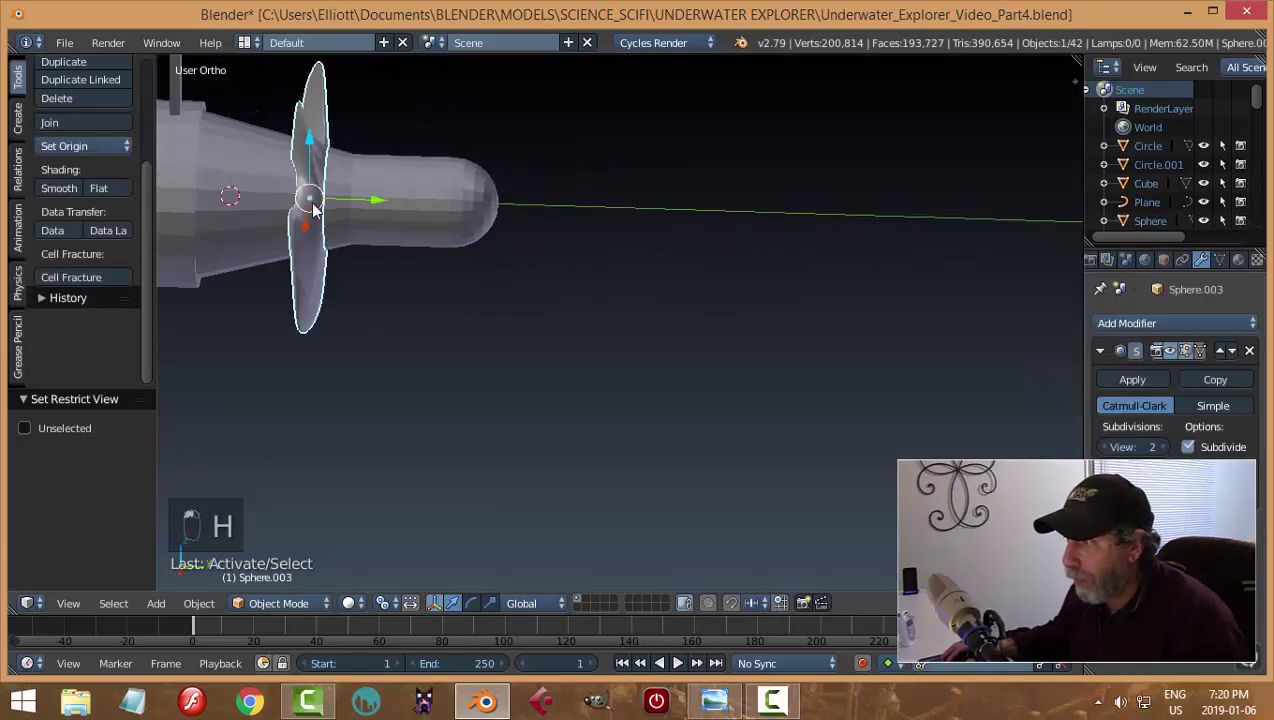
middle_click_drag(320, 244, 364, 250, "shift")
left_click_drag(411, 205, 472, 214)
middle_click_drag(479, 232, 520, 283)
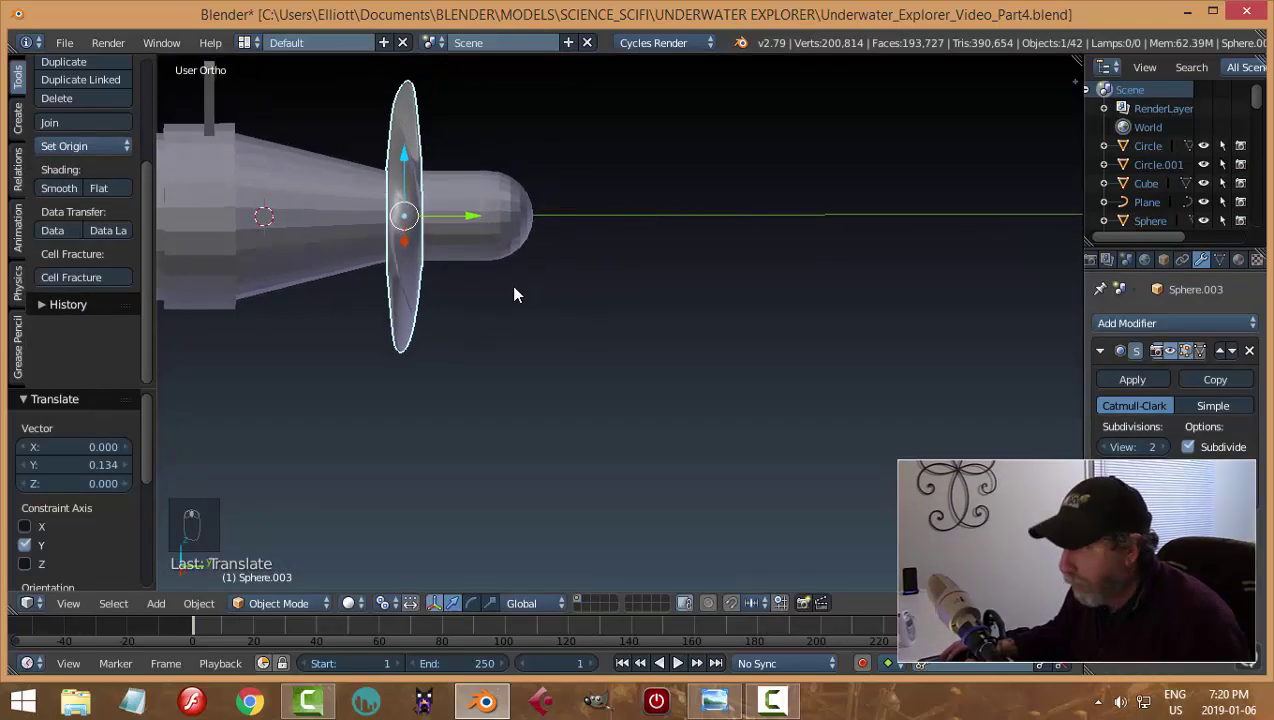
Scale the propeller along Y to about 1.26 and shift it 0.025 further along Y
key("s")
key("y")
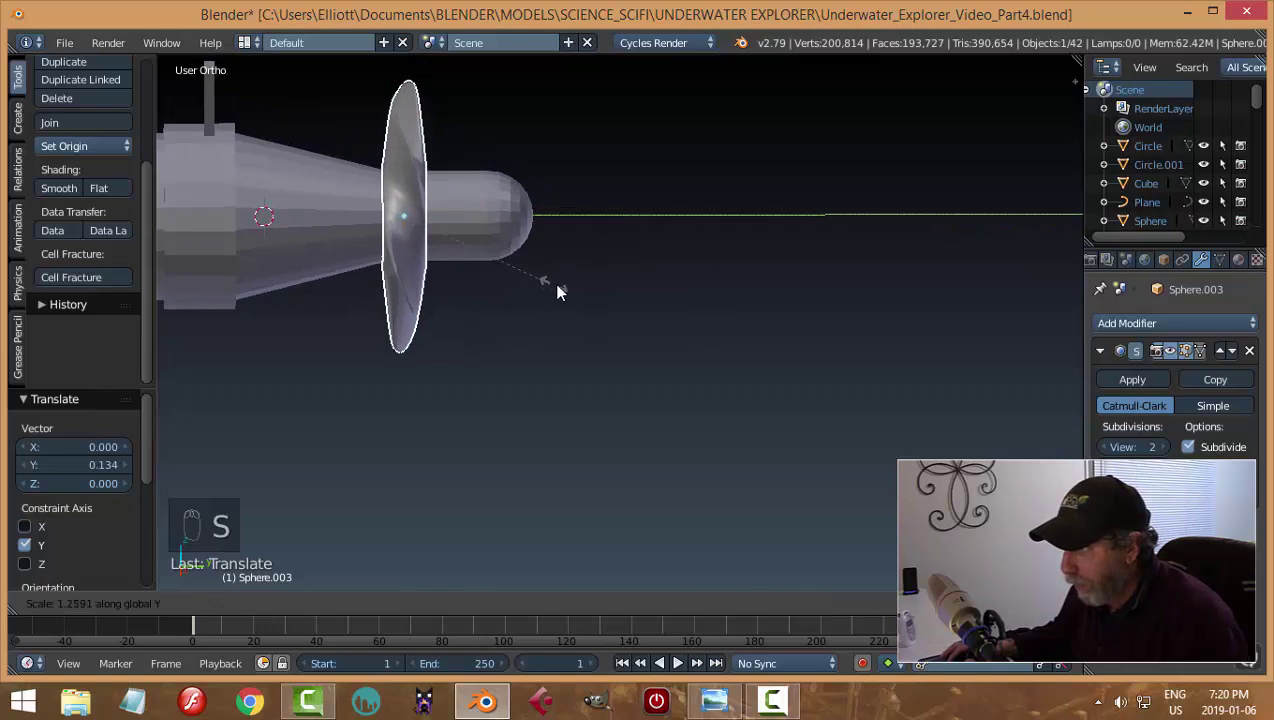
left_click(560, 292)
left_click_drag(476, 211, 487, 216)
mouse_move(487, 224)
middle_mouse_down()
mouse_move(546, 262)
mouse_move(441, 250)
mouse_move(390, 208)
mouse_move(455, 213)
mouse_move(463, 230)
middle_mouse_up()
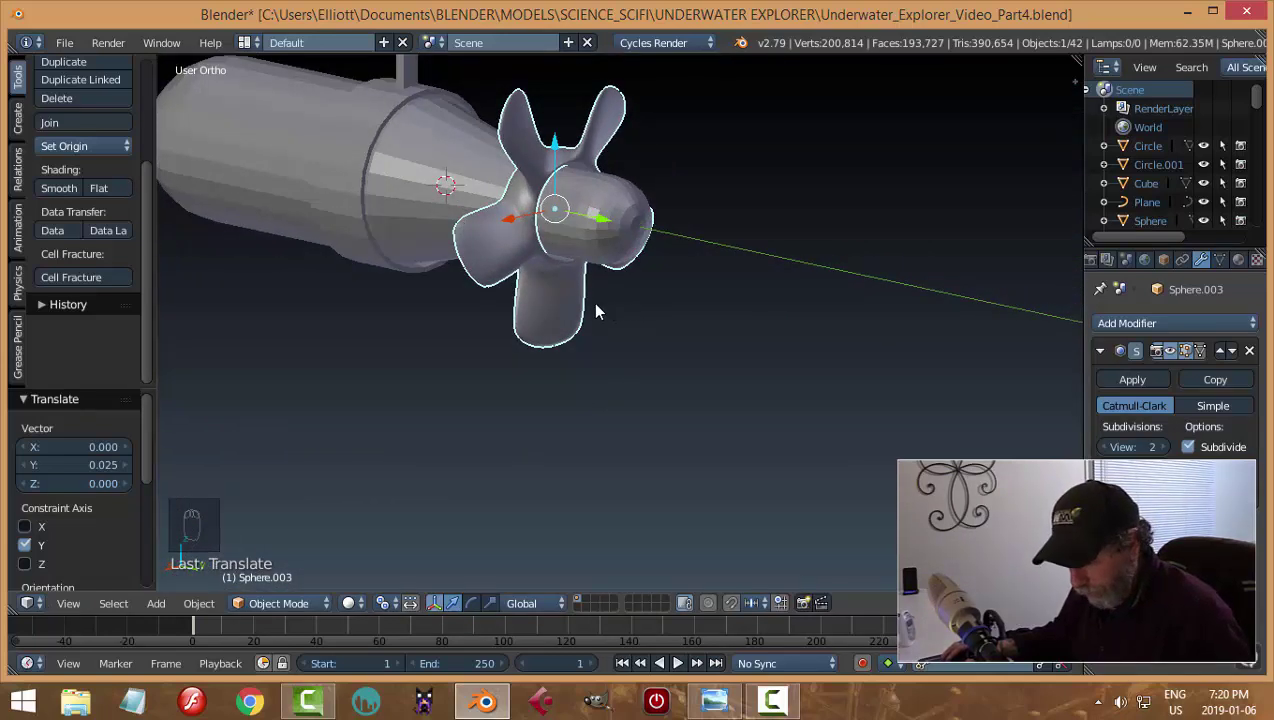
Unhide the shroud ring and move it 0.055 along Y toward the propeller
key("alt+h")
key("a")
middle_click_drag(595, 311, 560, 259)
right_click(438, 257)
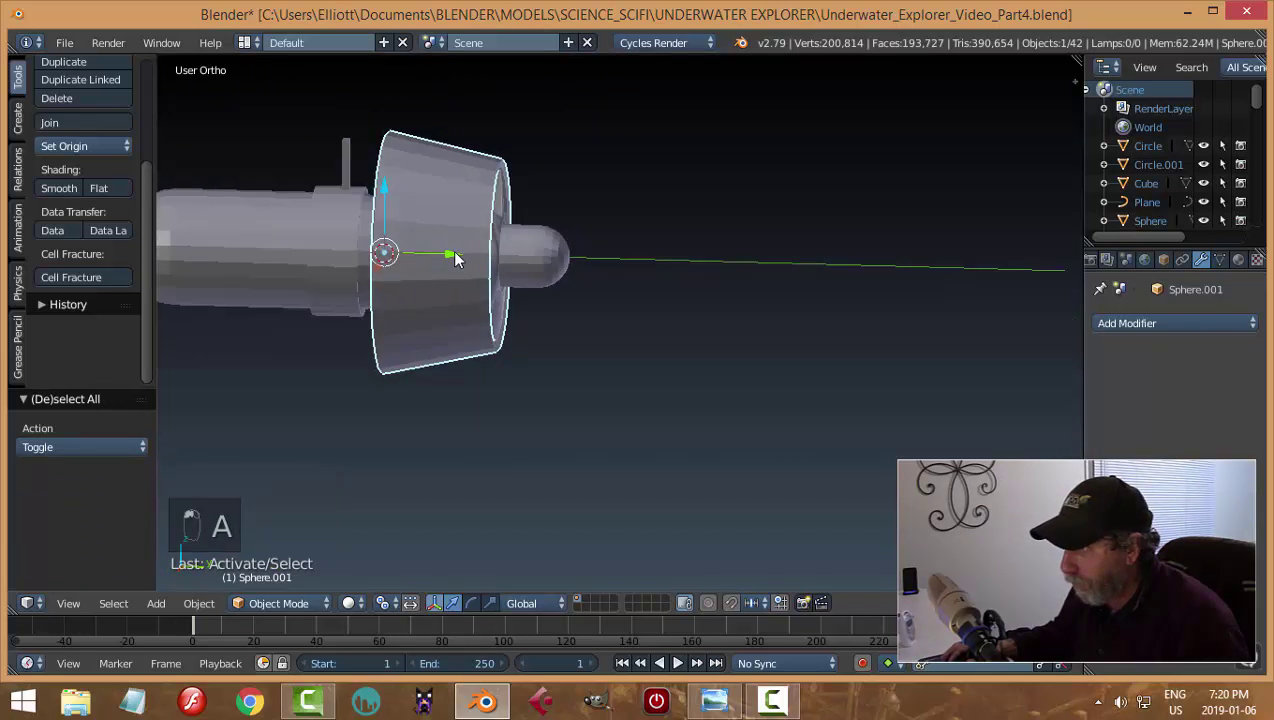
left_click_drag(452, 250, 469, 259)
middle_click_drag(489, 322, 607, 268)
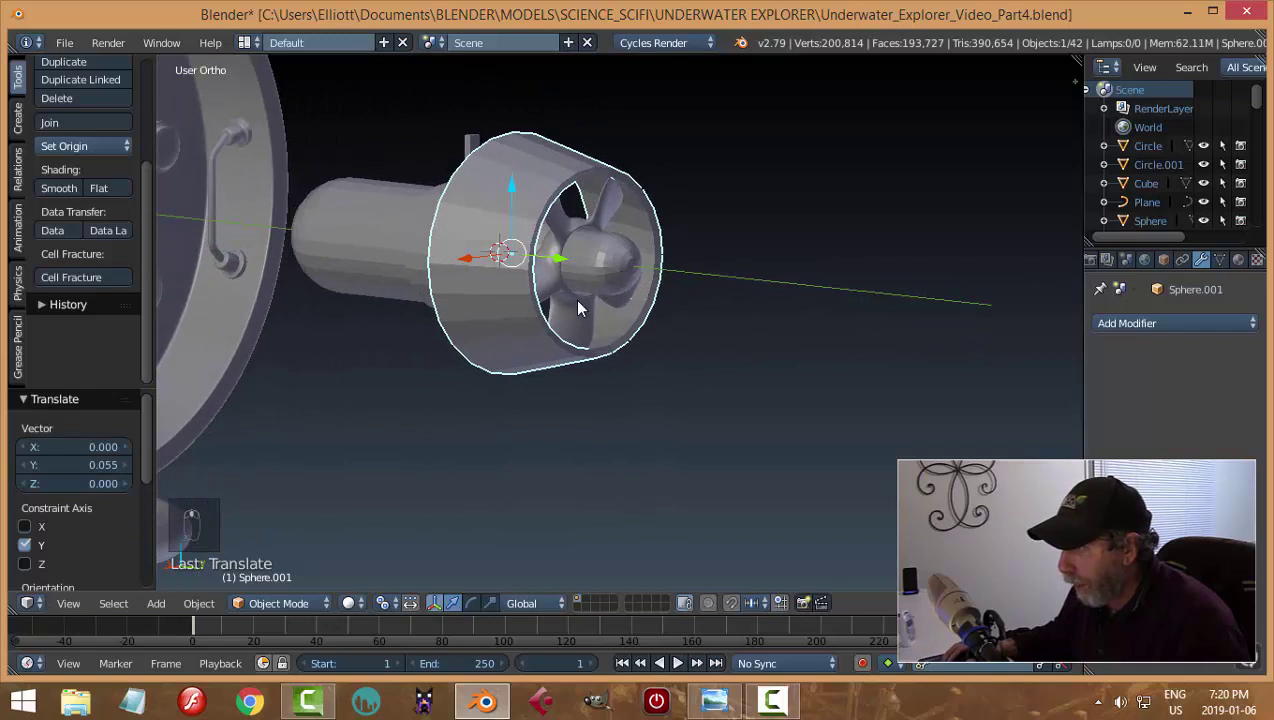
Scale the propeller down to 0.961 so the blades clear the shroud ring
middle_click_drag(578, 308, 594, 283)
right_click(660, 282)
scroll(780, 250, "up", 3)
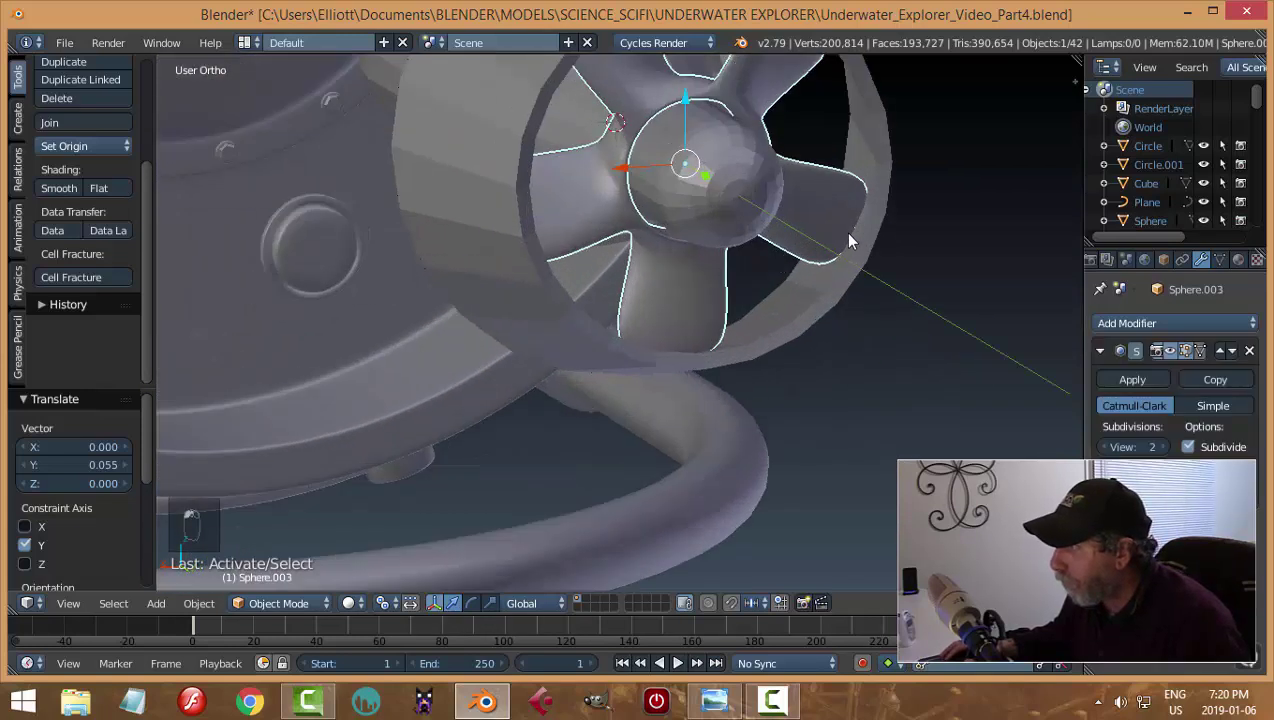
key("s")
left_click(840, 234)
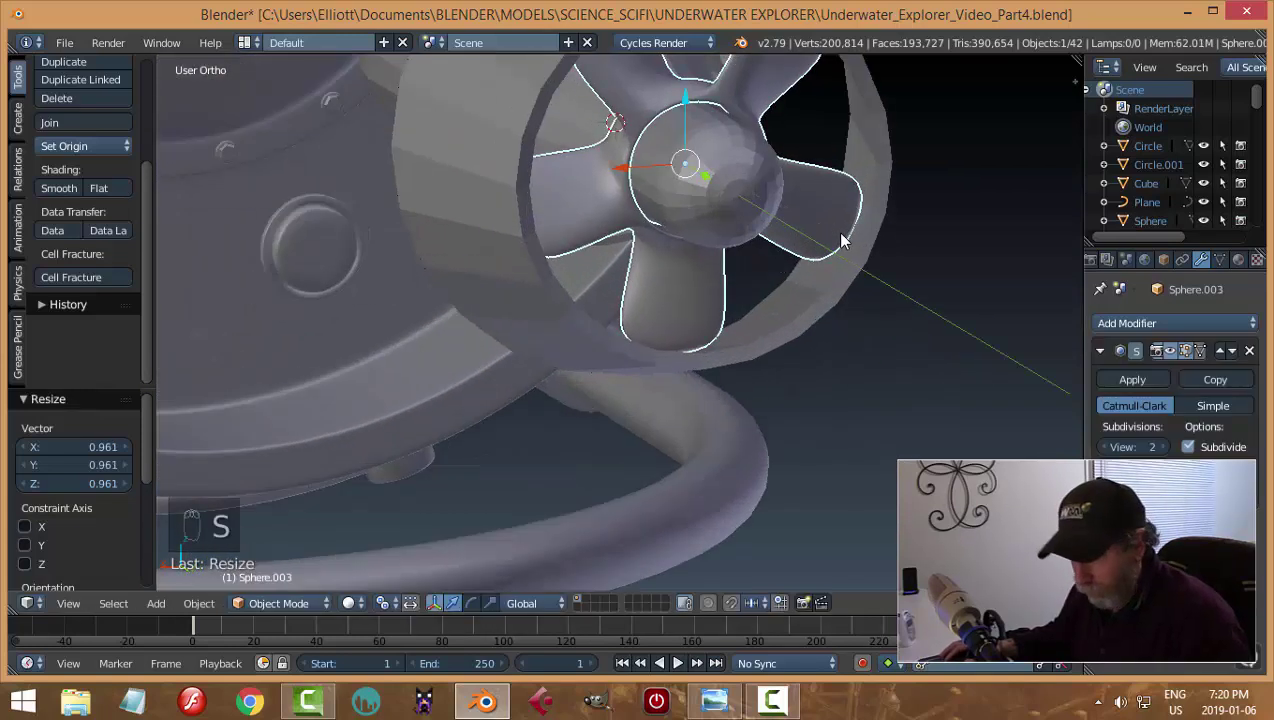
Hide the shroud ring again and, in right view, nudge the propeller slightly along Y toward the thruster body
key("a")
right_click(743, 210)
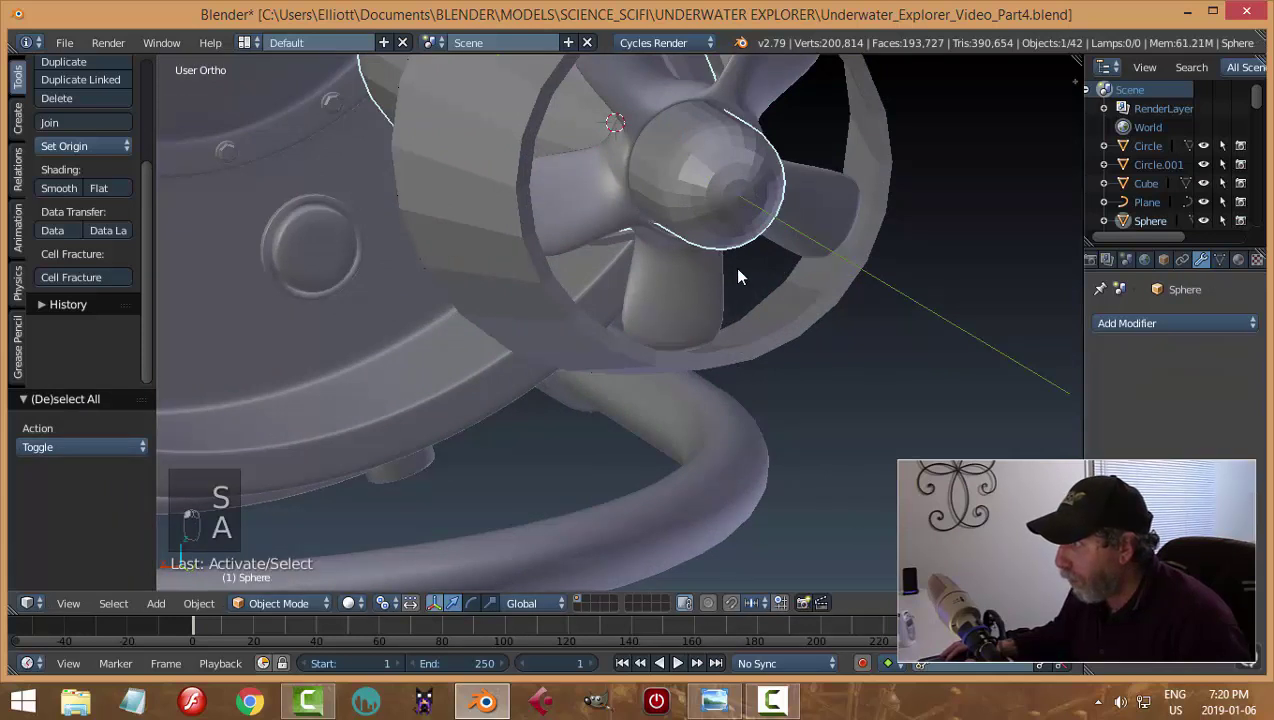
right_click(512, 202)
key("h")
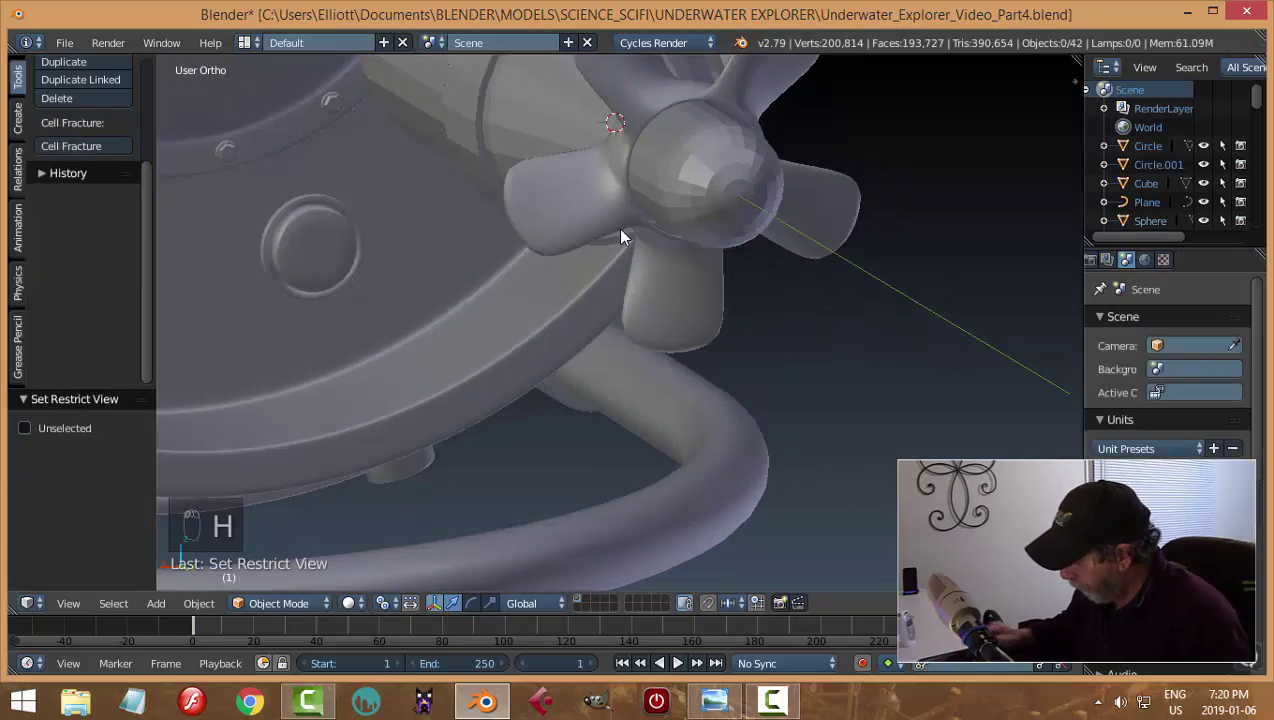
key("KP_3")
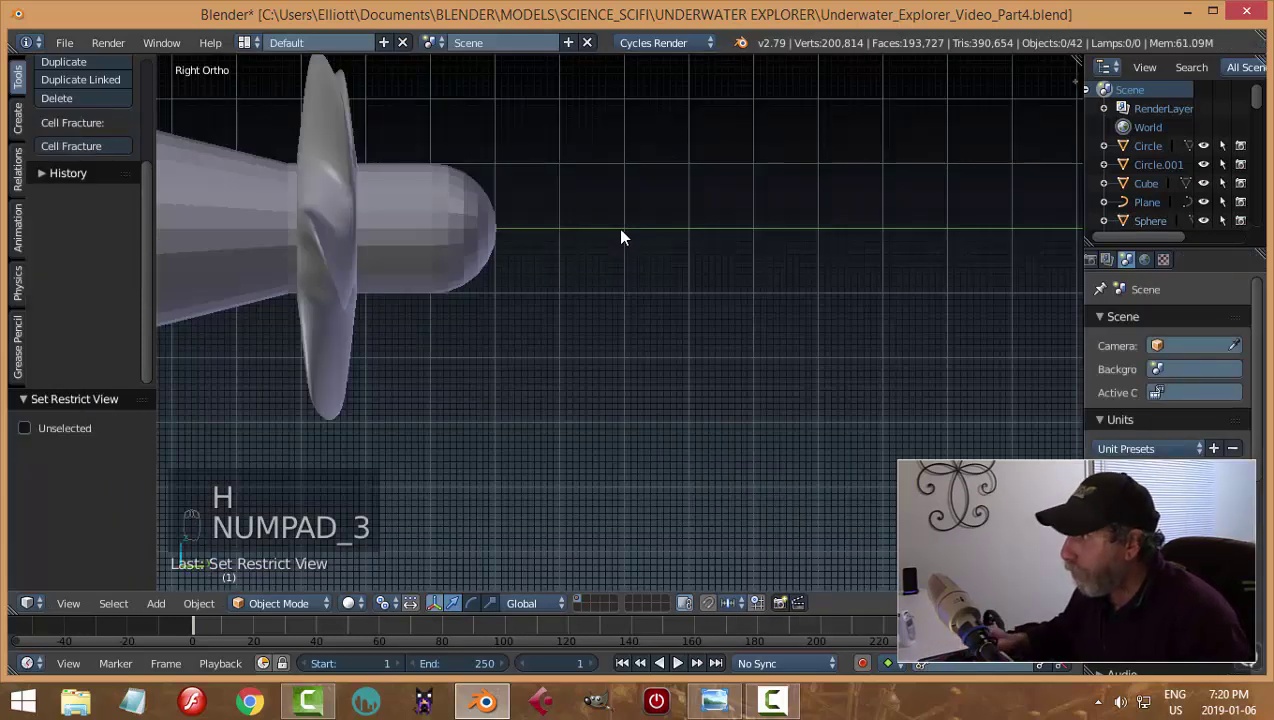
right_click(327, 232)
left_click_drag(393, 229, 396, 235)
In wireframe, select the vertices of the hub's rounded tip and move them -0.129 along Y to shorten the hub
right_click(483, 241)
key("Tab")
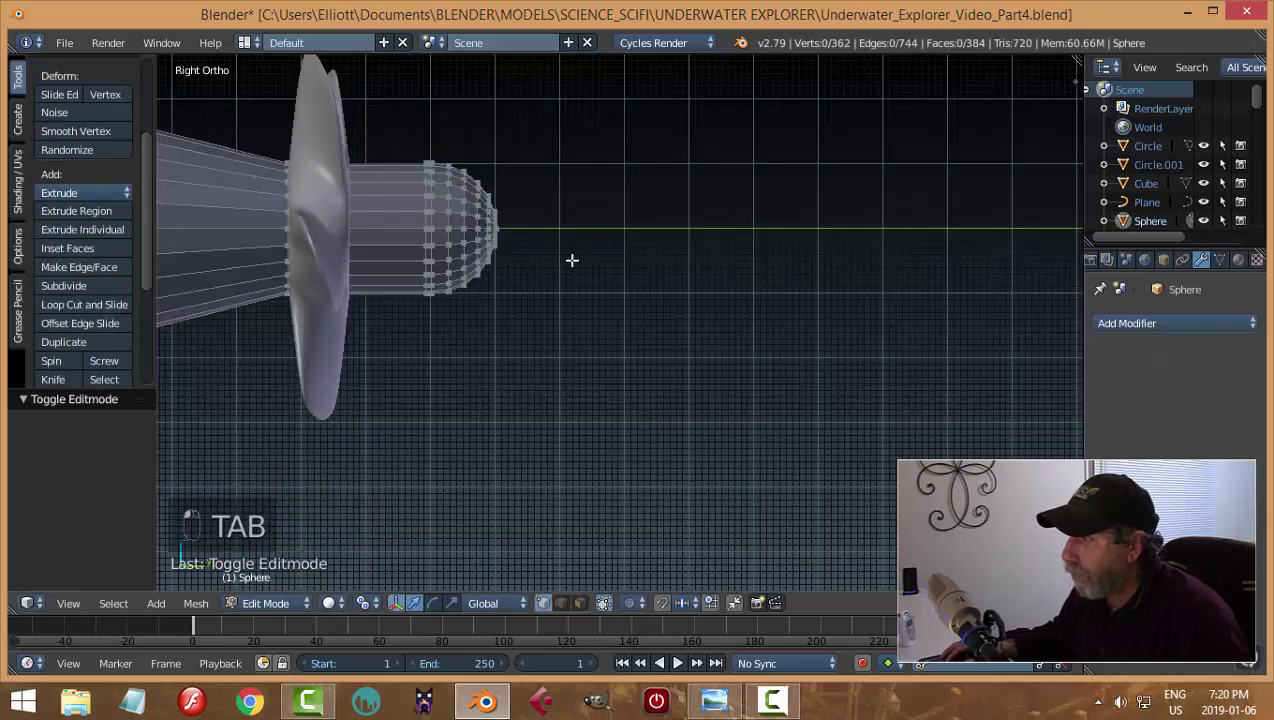
key("z")
left_click(670, 320)
key("b")
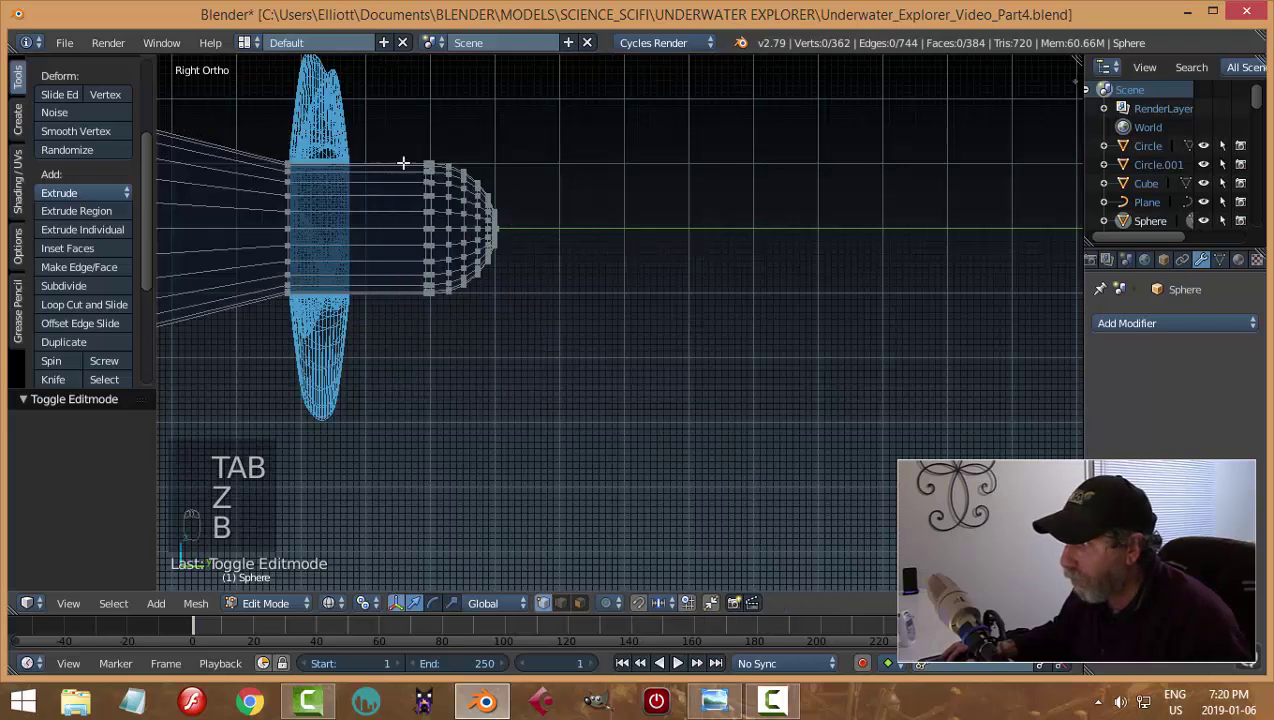
left_click_drag(380, 130, 540, 318)
left_click_drag(510, 228, 449, 257)
key("z")
left_click(515, 376)
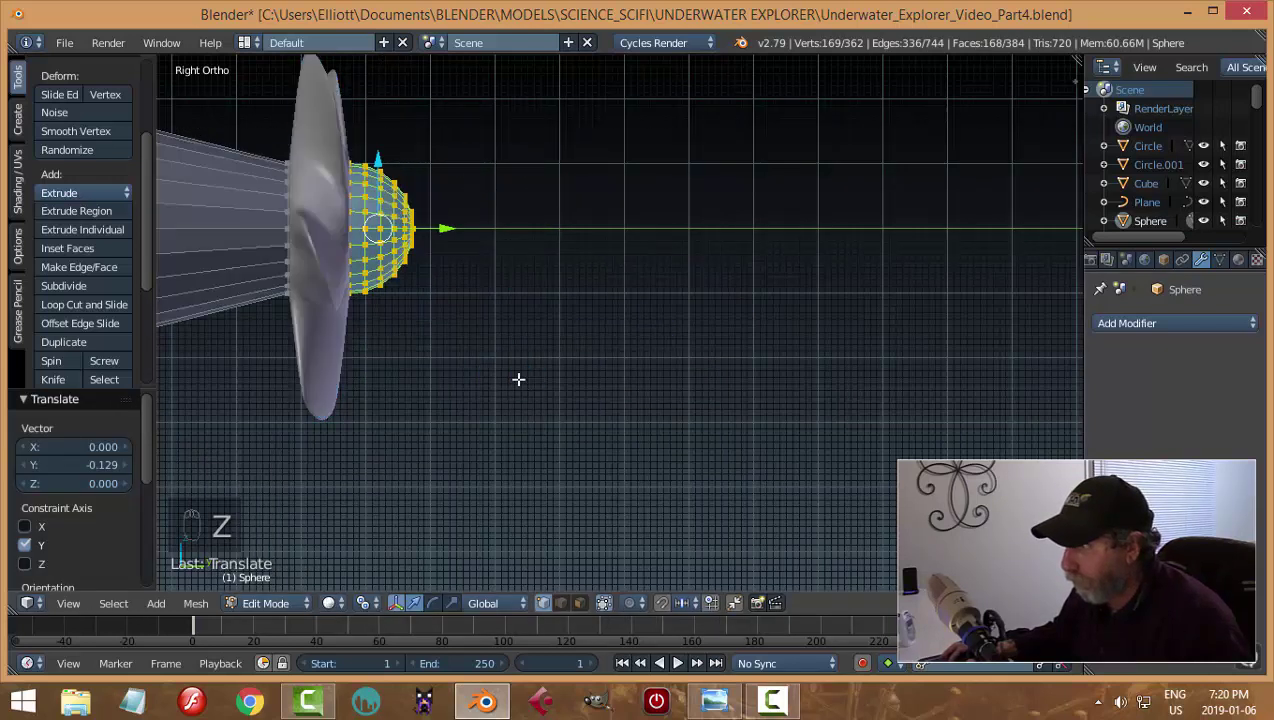
mouse_move(518, 378)
middle_mouse_down()
mouse_move(469, 324)
mouse_move(490, 313)
middle_mouse_up()
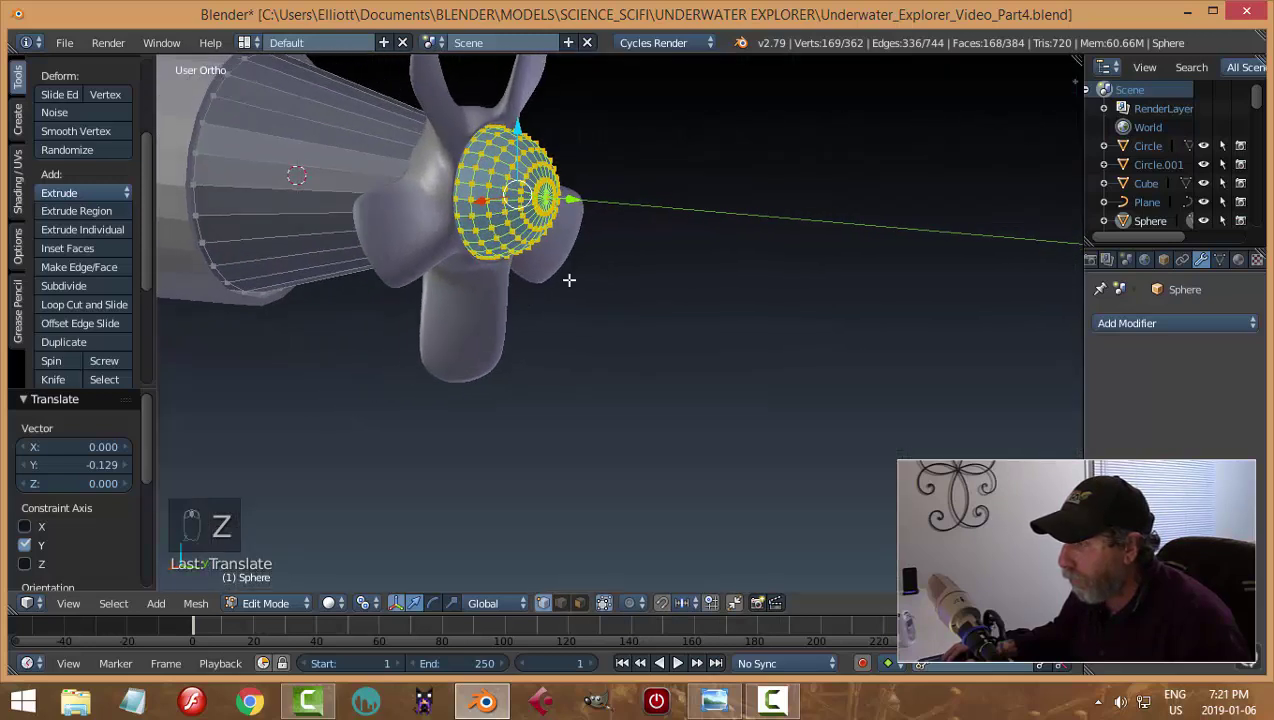
Return to object mode and give the thruster body a Catmull-Clark Subdivision Surface modifier with 2 view subdivisions and smooth shading
middle_click_drag(569, 280, 636, 283)
key("a")
key("Tab")
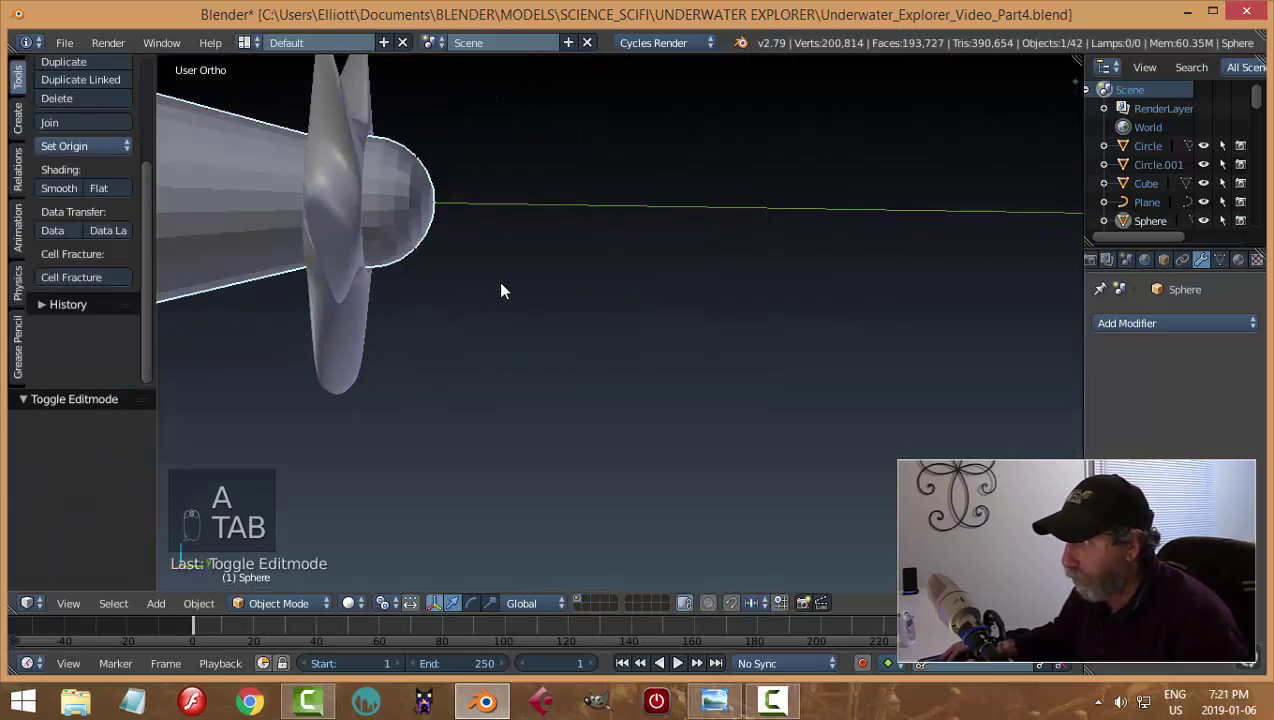
middle_click_drag(519, 287, 397, 280)
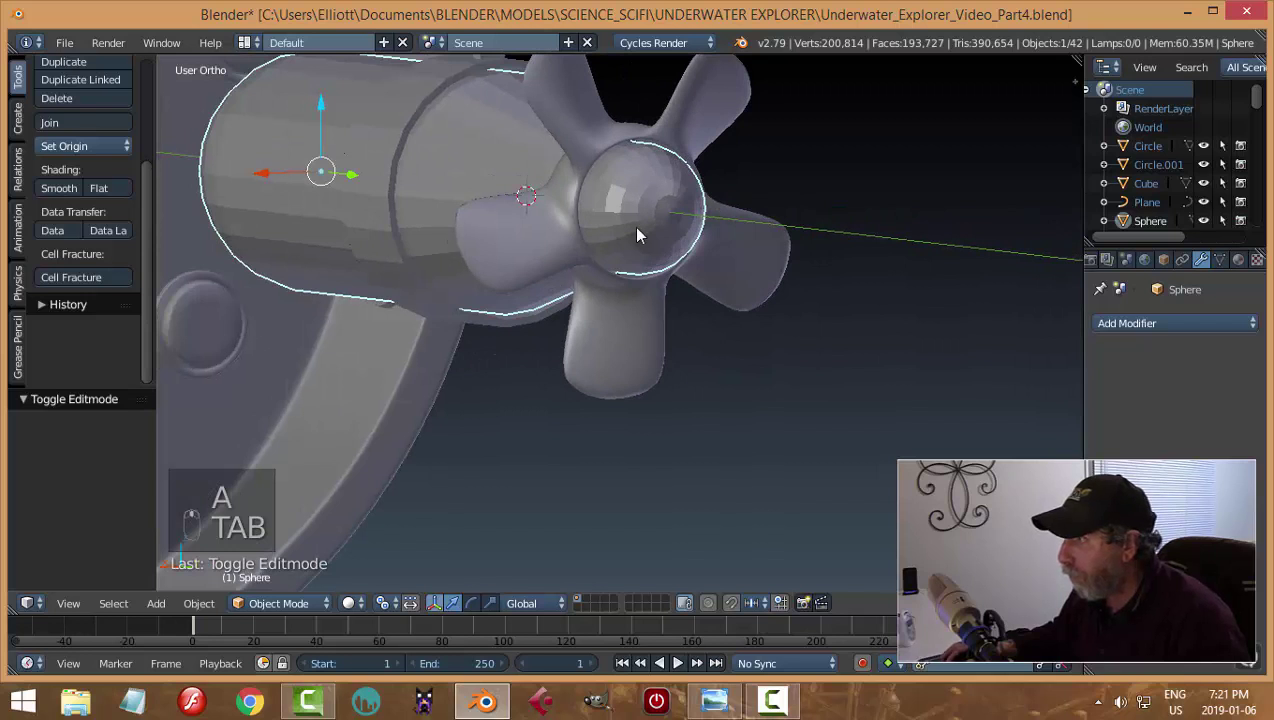
left_click(1142, 323)
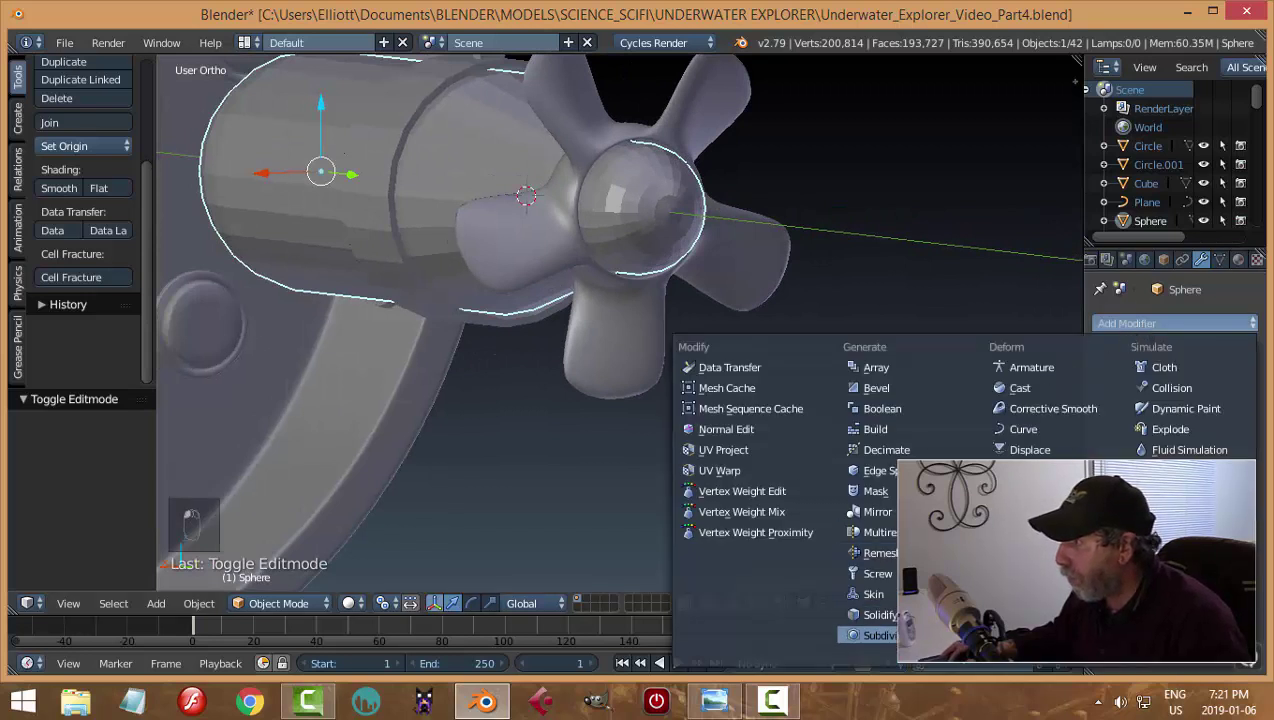
left_click(878, 635)
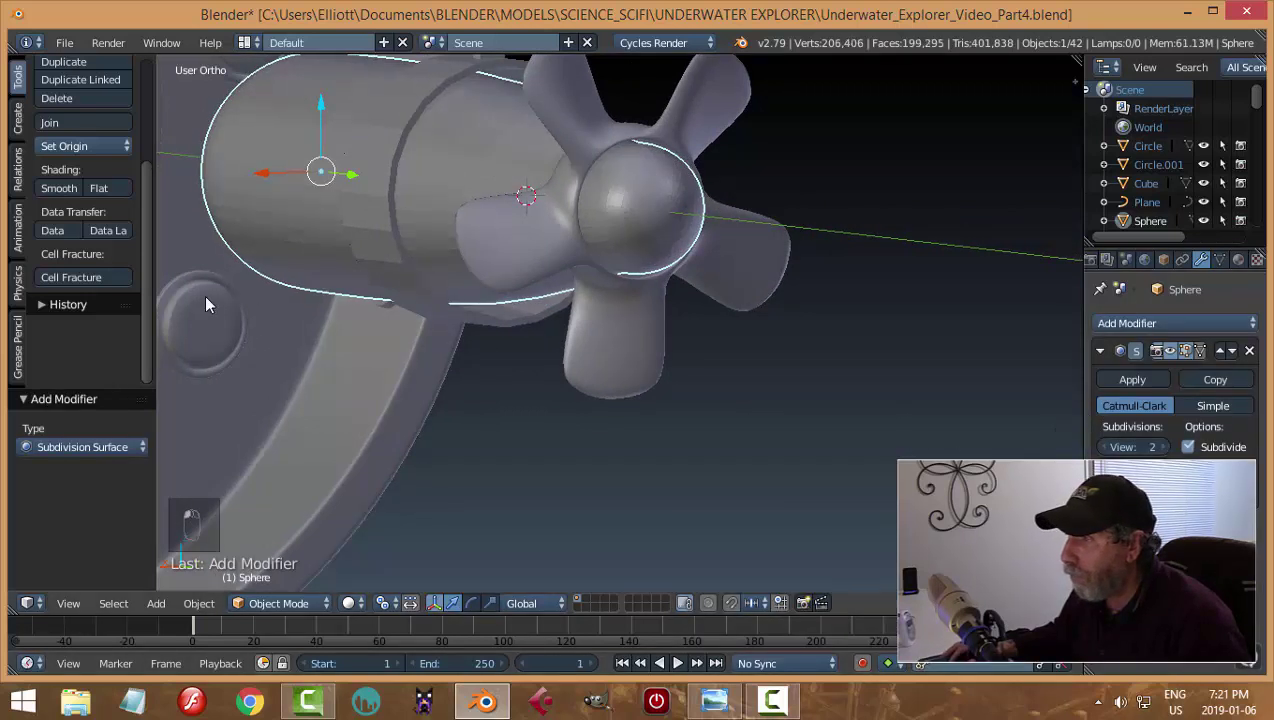
left_click(63, 190)
middle_click_drag(374, 255, 436, 262)
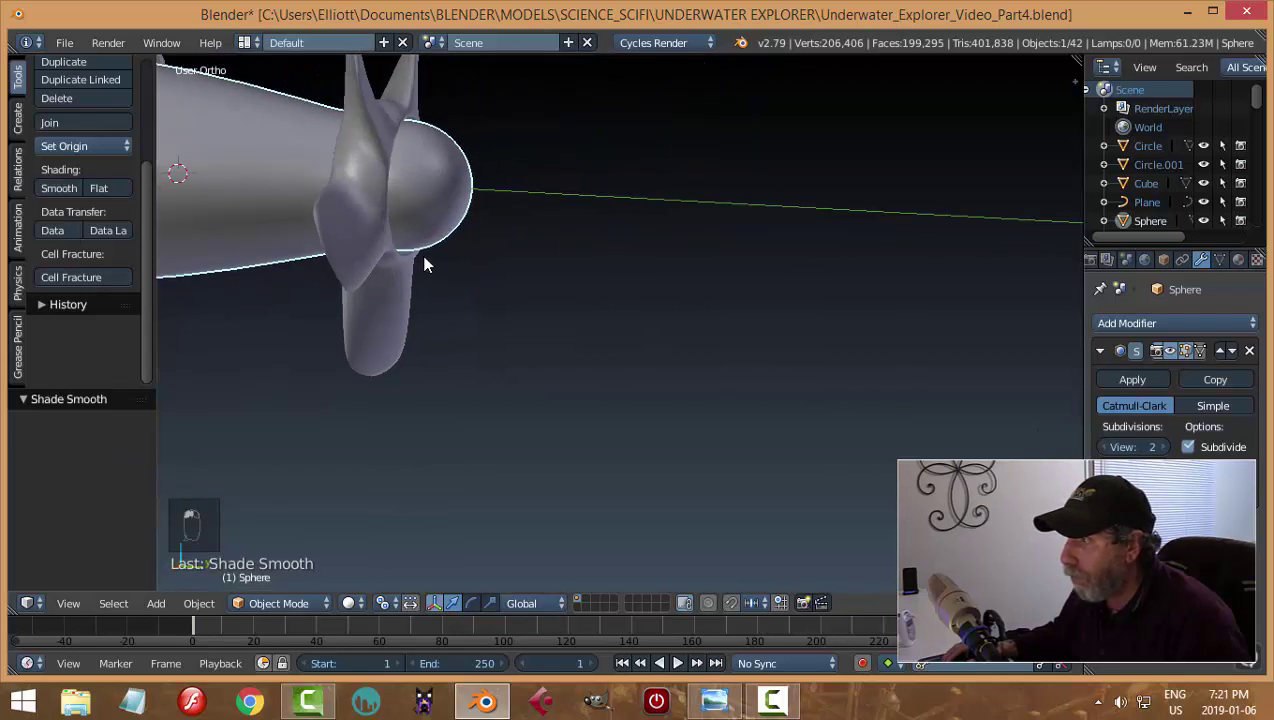
Add two supporting edge loops to the thruster body's cone section, one near the collar and one near the propeller
scroll(400, 256, "down", 3)
mouse_move(304, 261)
middle_mouse_down("shift")
mouse_move(395, 299)
mouse_move(387, 284)
middle_mouse_up("shift")
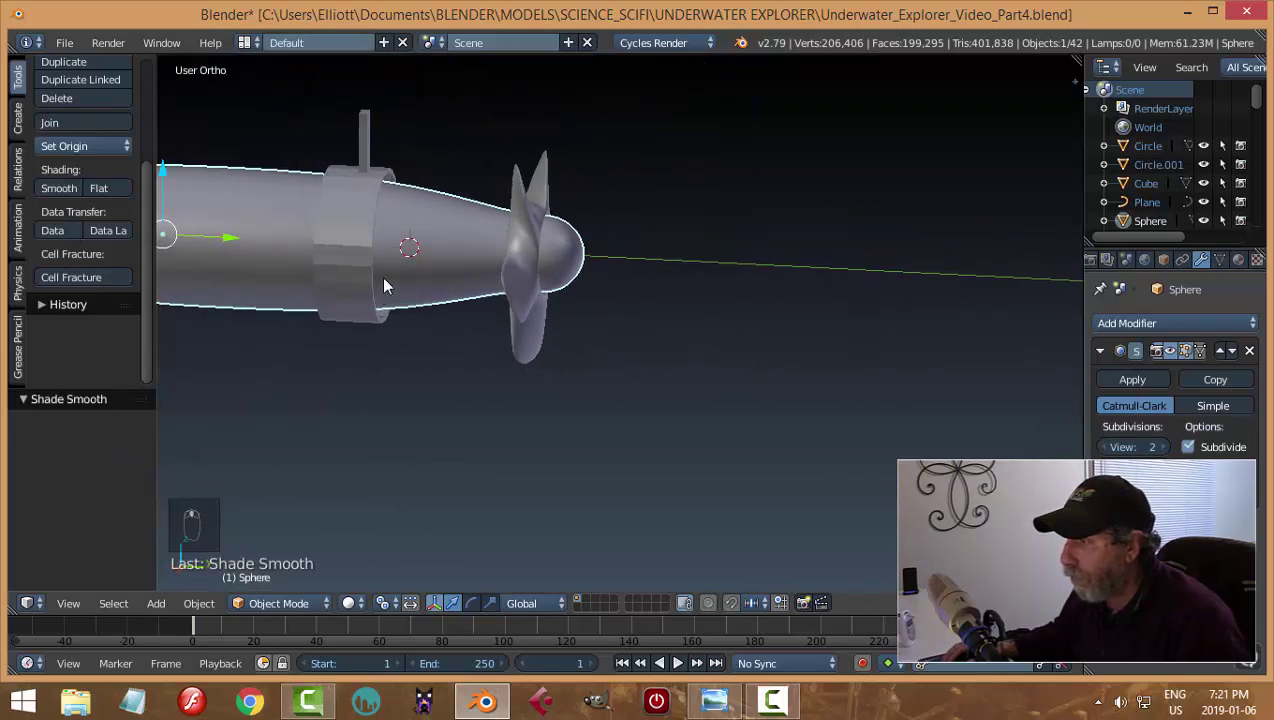
key("Tab")
left_click(507, 260)
middle_click_drag(507, 260, 432, 239)
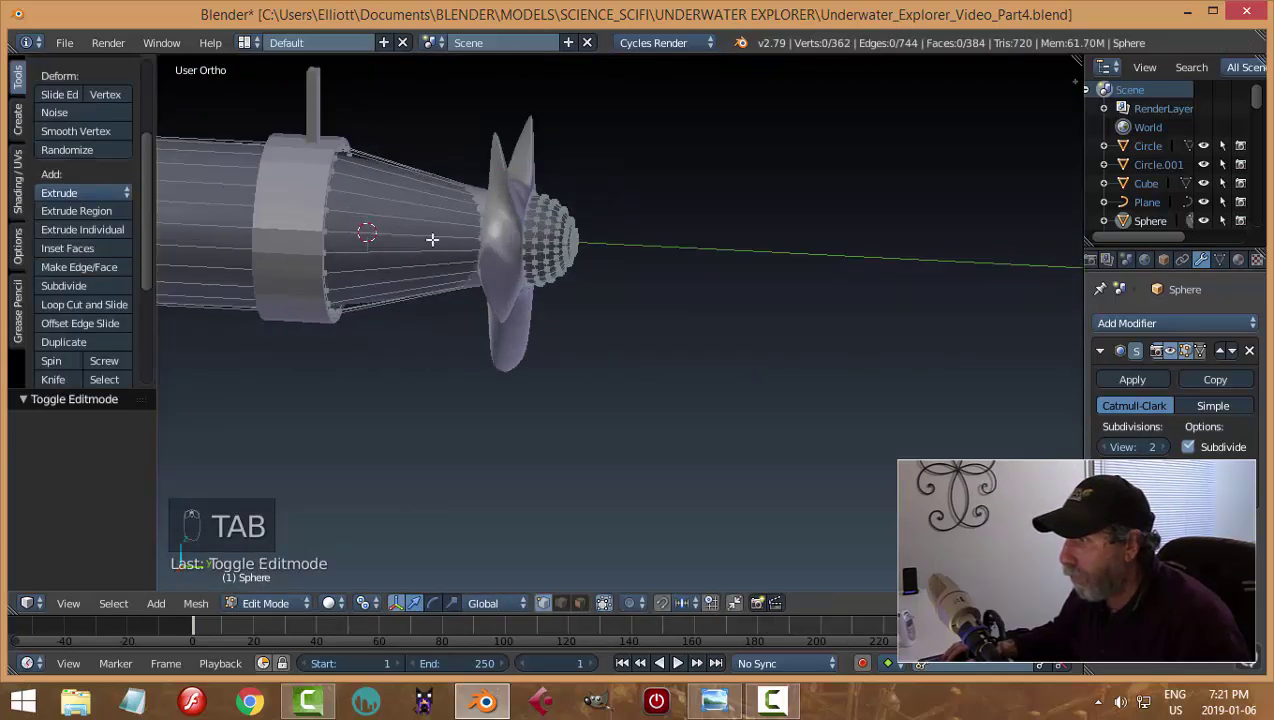
key("ctrl+r")
left_click(395, 202)
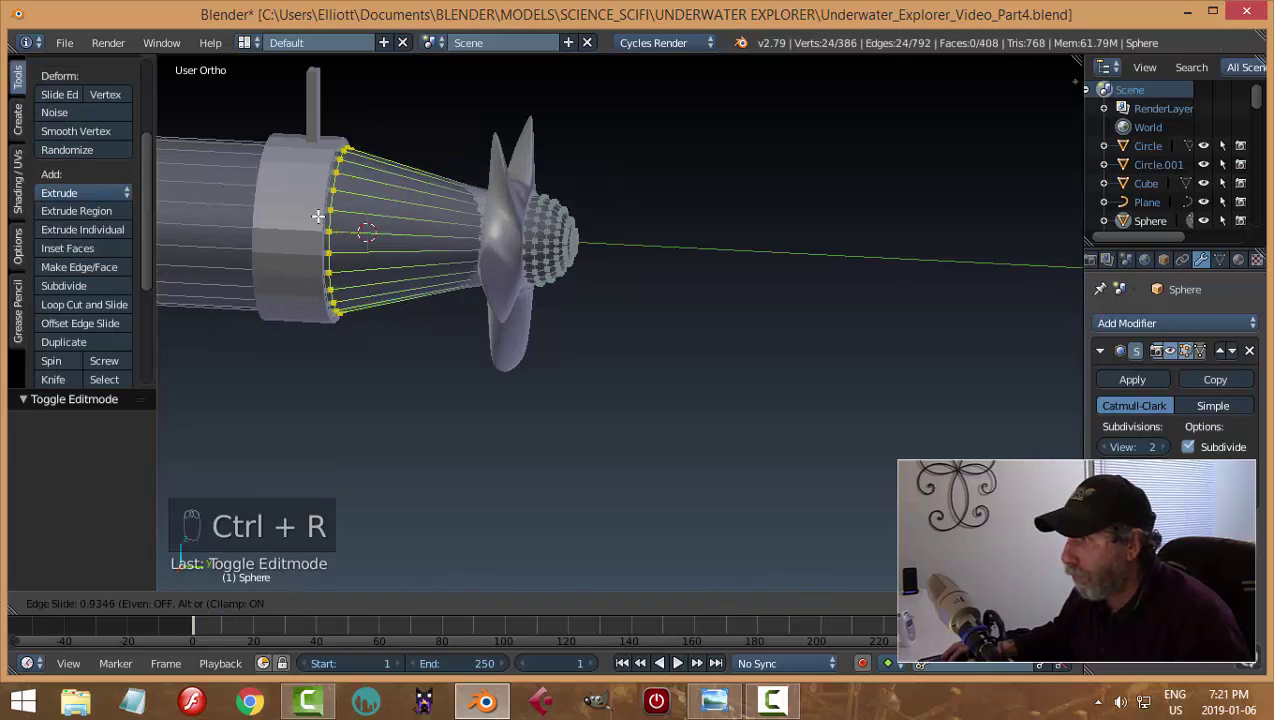
left_click(320, 217)
key("ctrl+r")
left_click(443, 216)
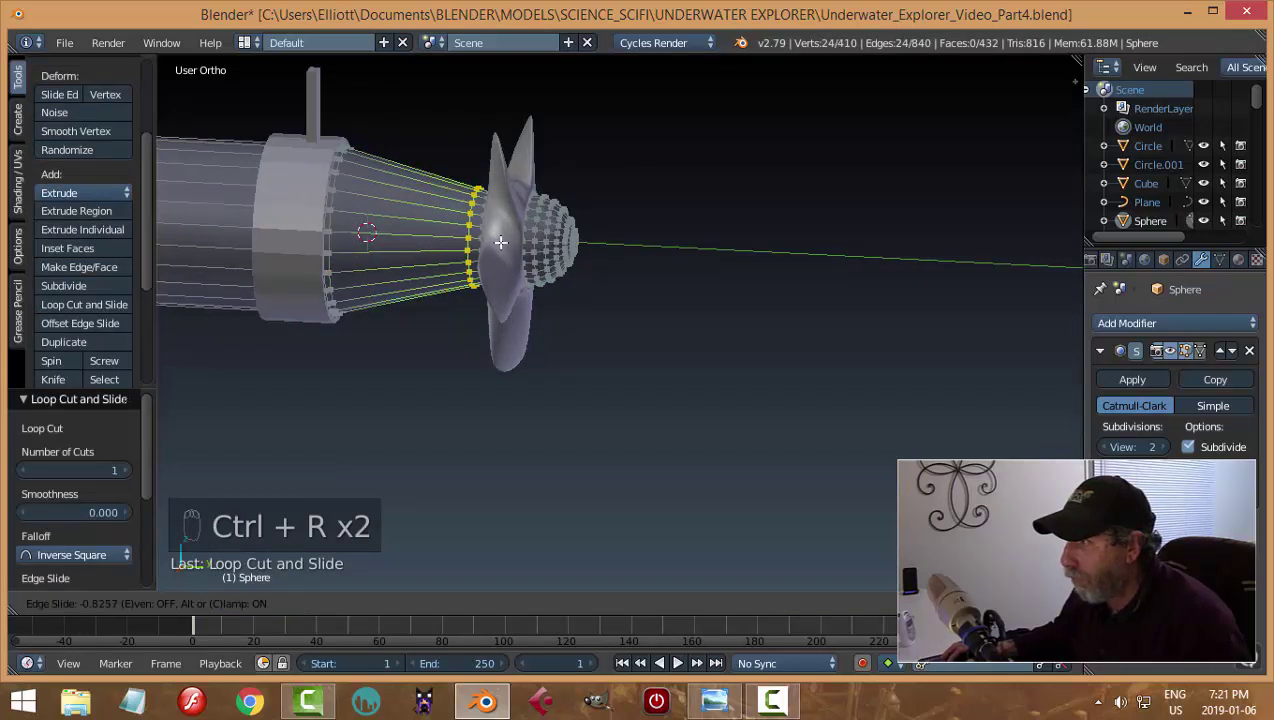
left_click(505, 246)
mouse_move(489, 276)
middle_mouse_down()
mouse_move(500, 299)
mouse_move(485, 296)
middle_mouse_up()
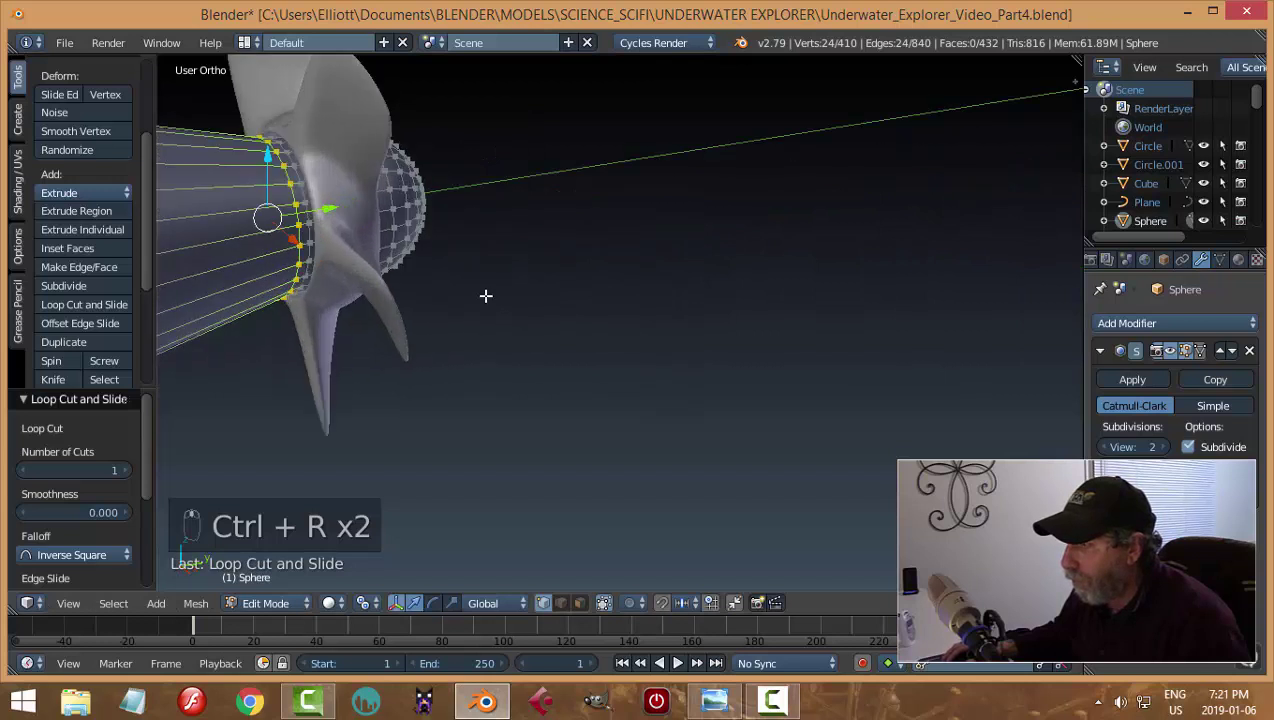
Hide the propeller and add a supporting edge loop around the straight hub section, close to its junction with the cone
key("Tab")
left_click(293, 287)
left_click(352, 210)
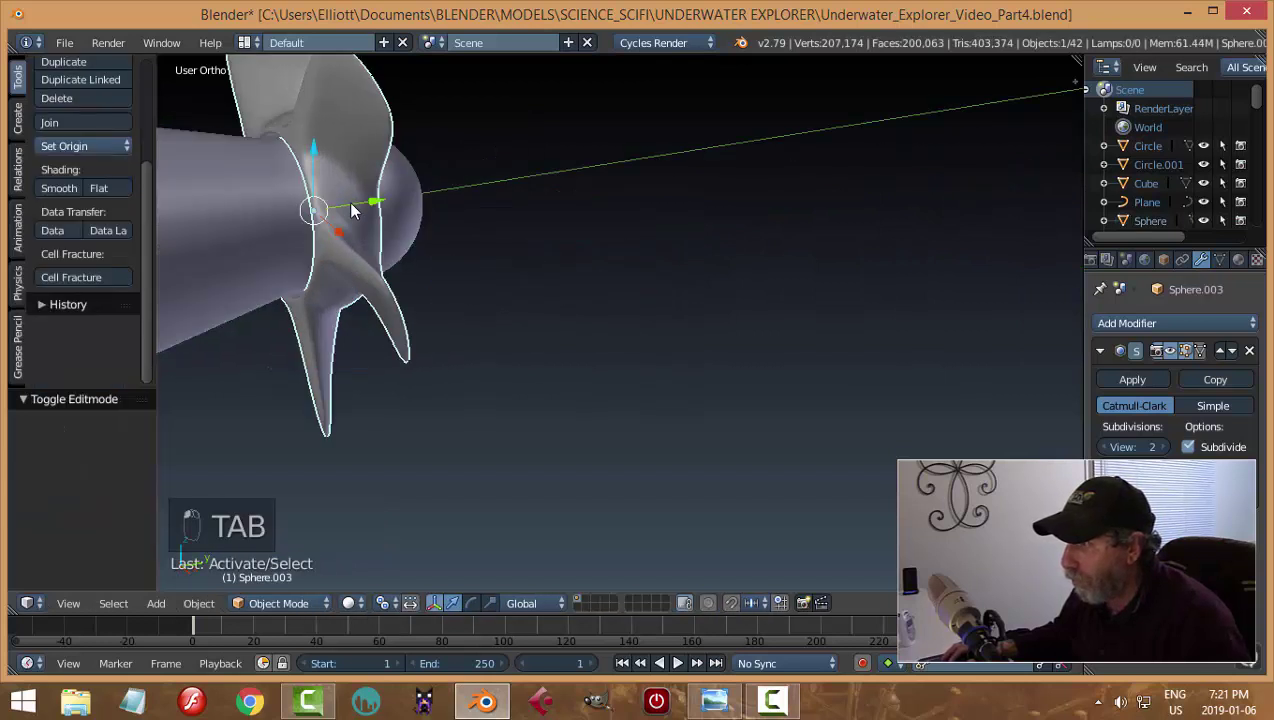
key("h")
left_click(390, 208)
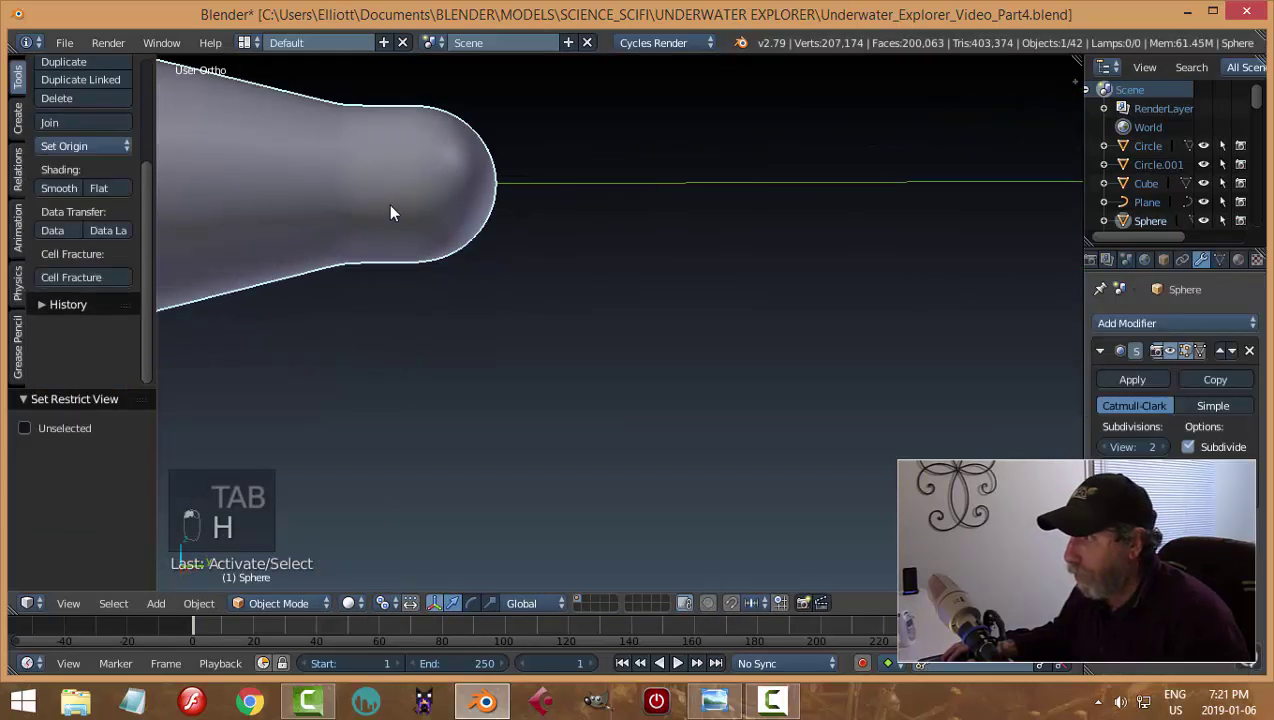
key("Tab")
key("a")
key("a")
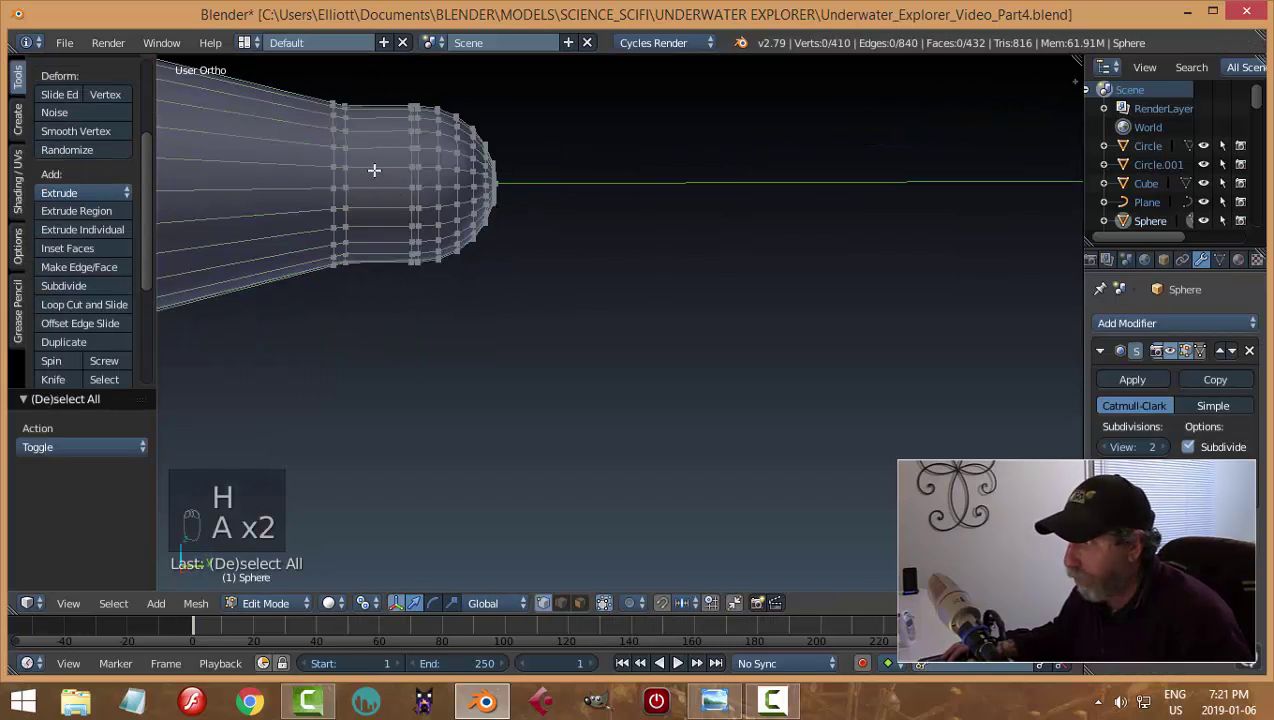
key("ctrl+r")
left_click(373, 180)
left_click(349, 182)
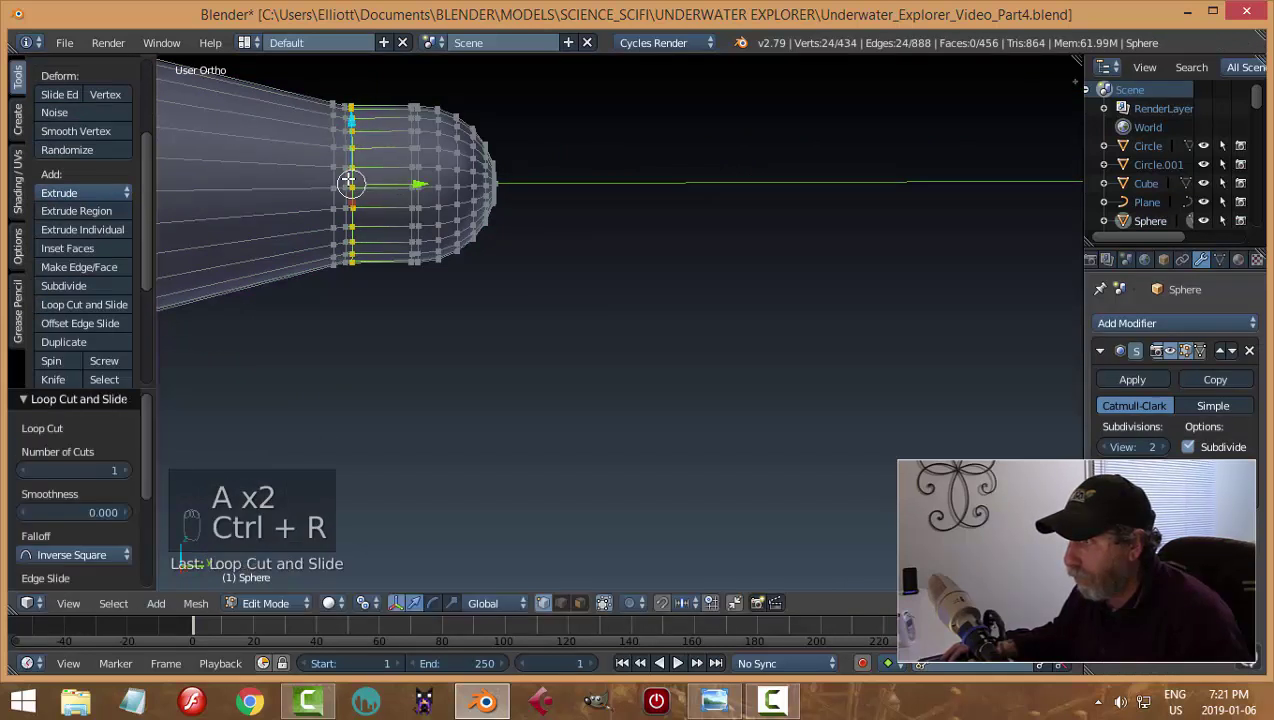
key("a")
key("Tab")
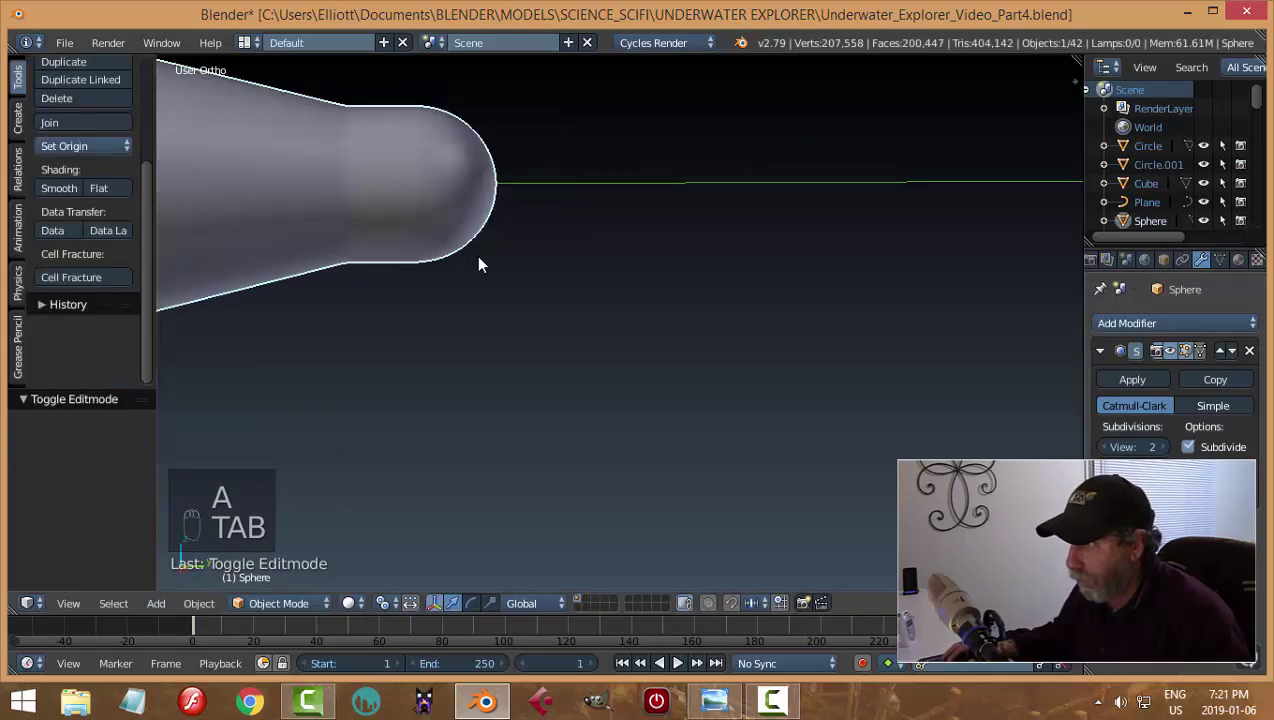
Unhide the propeller and shroud ring in object mode and bring the blades inside the ring into close view
key("alt+h")
scroll(450, 256, "down", 4)
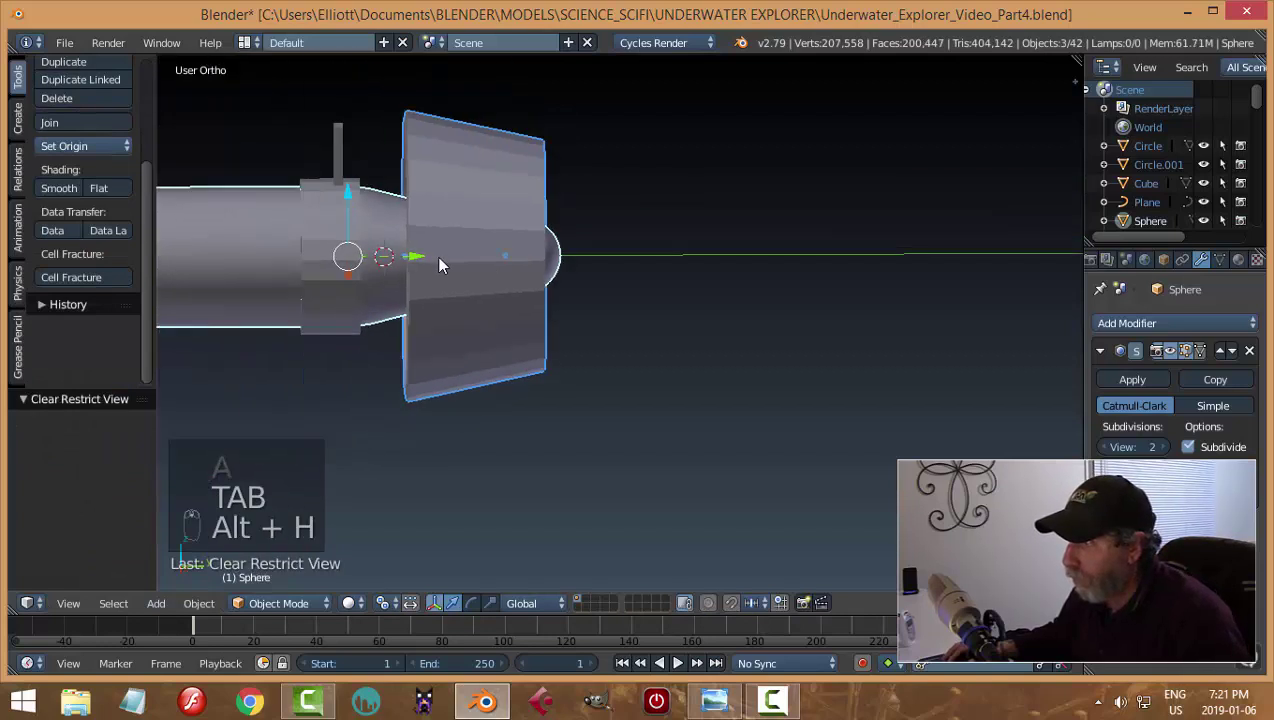
middle_click_drag(498, 242, 424, 258)
scroll(628, 280, "up", 2)
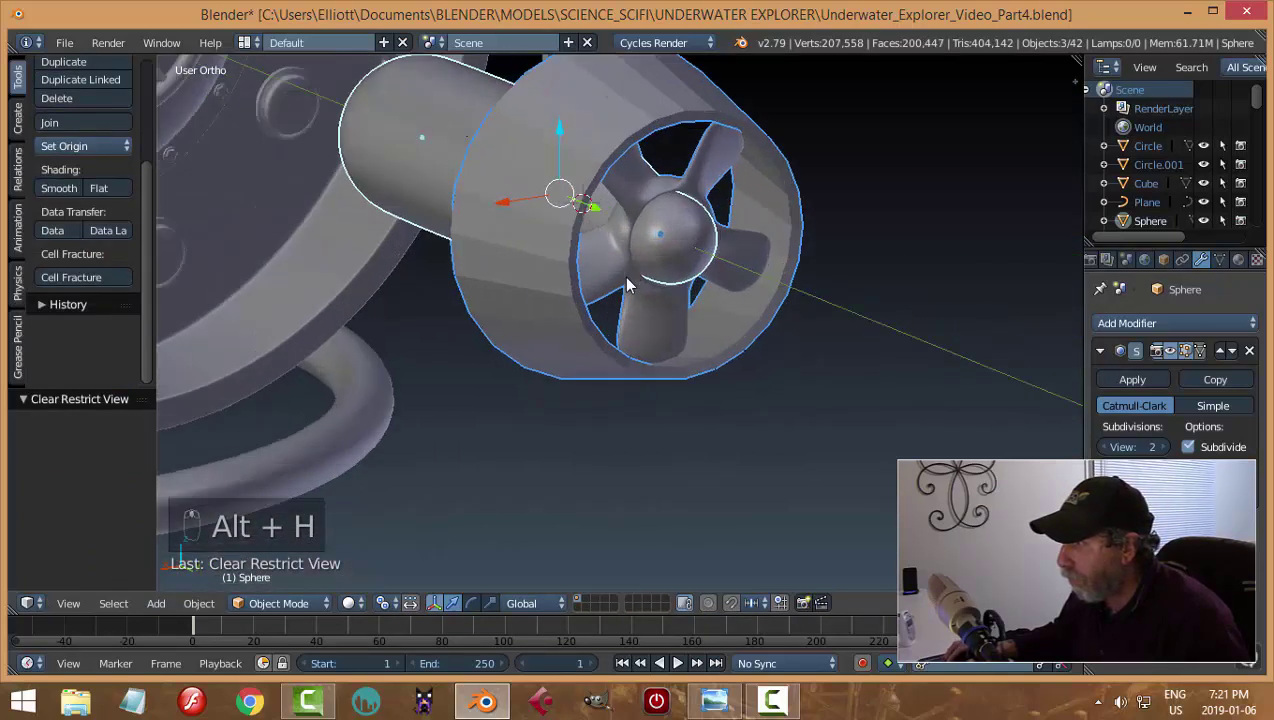
middle_click_drag(705, 281, 601, 293, "shift")
scroll(602, 290, "up", 2)
Scale the propeller down to about 0.954 so it fits closer to the hub and clears the shroud ring
middle_click_drag(606, 233, 604, 183)
right_click(605, 183)
middle_click_drag(660, 242, 591, 250)
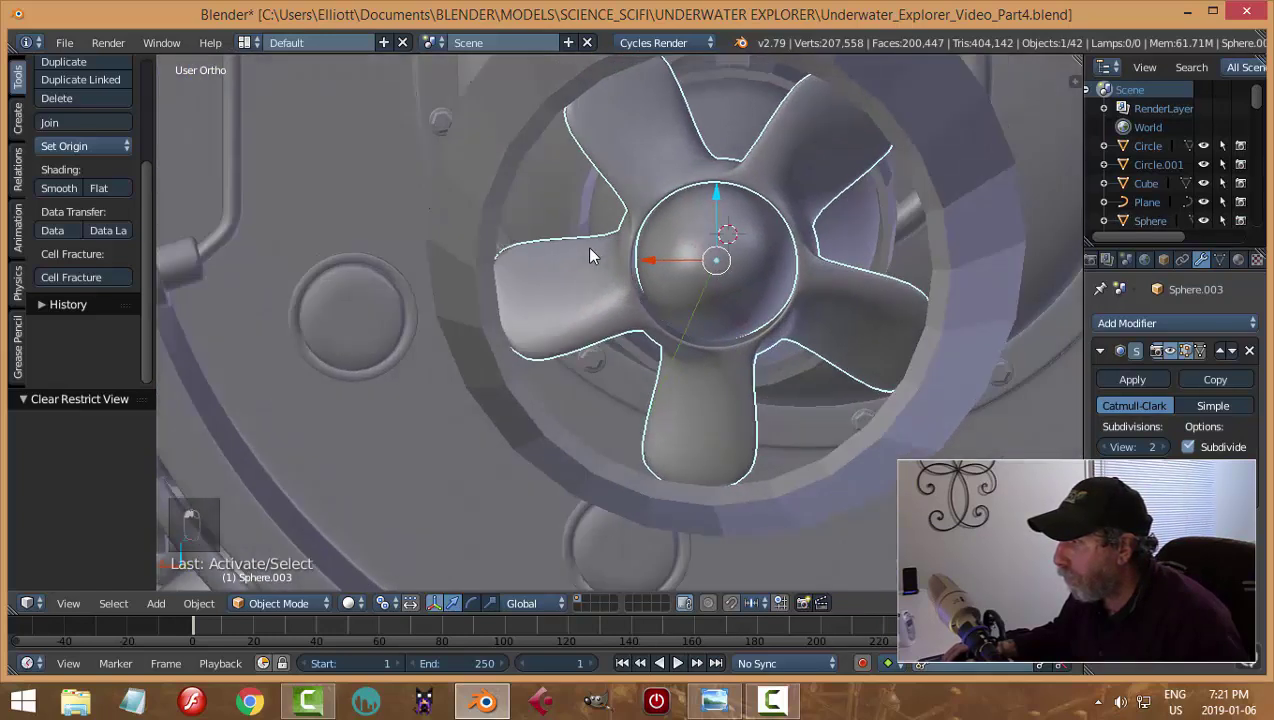
key("a")
scroll(734, 275, "up", 4)
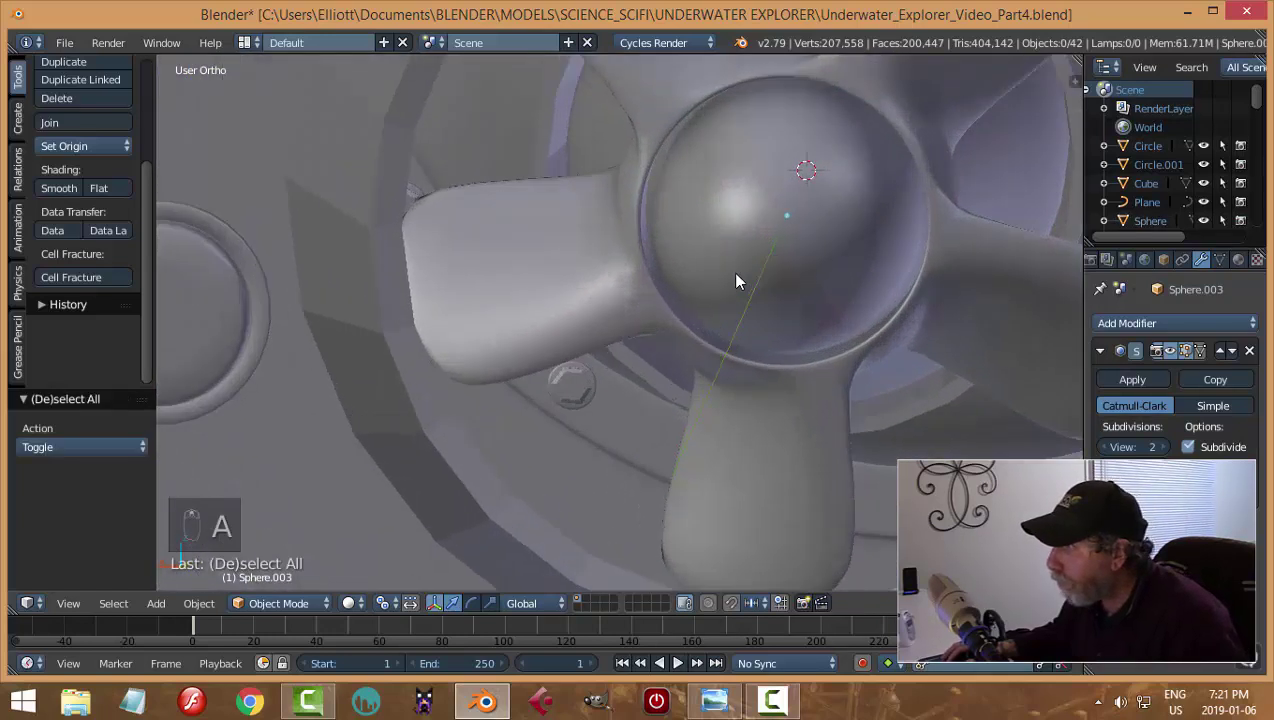
right_click(813, 275)
key("s")
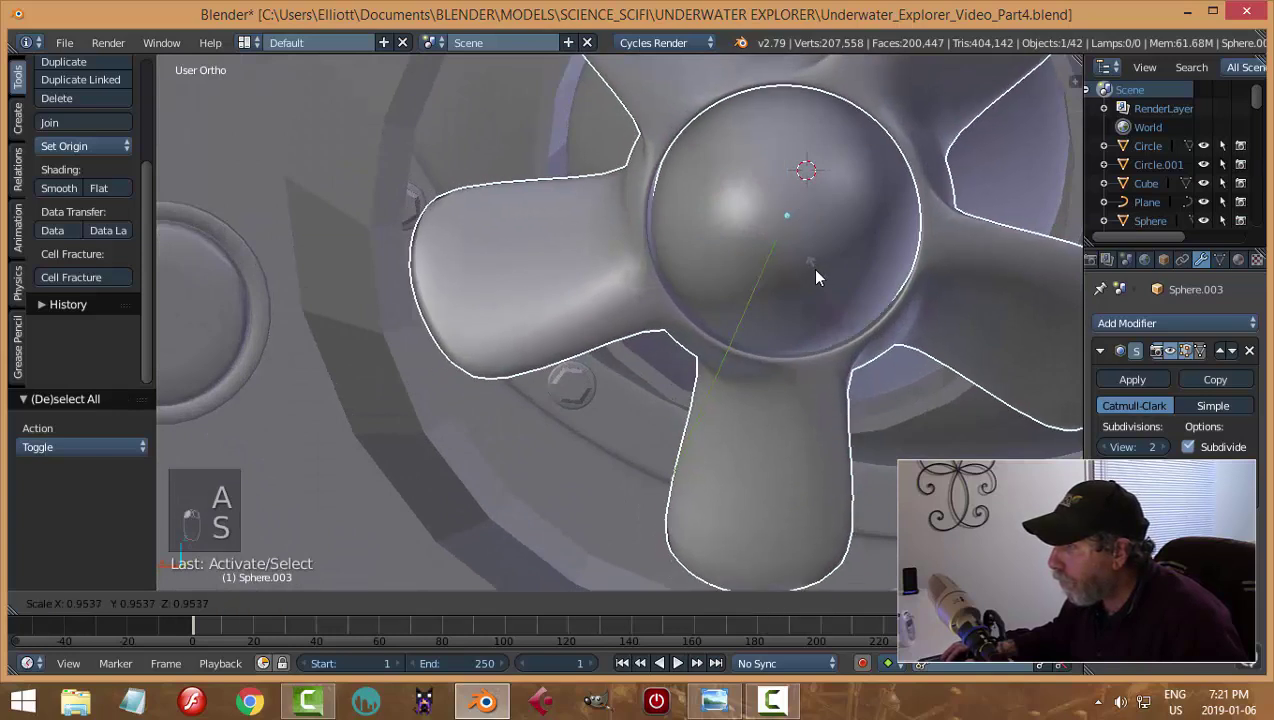
key("a")
scroll(797, 281, "down", 5)
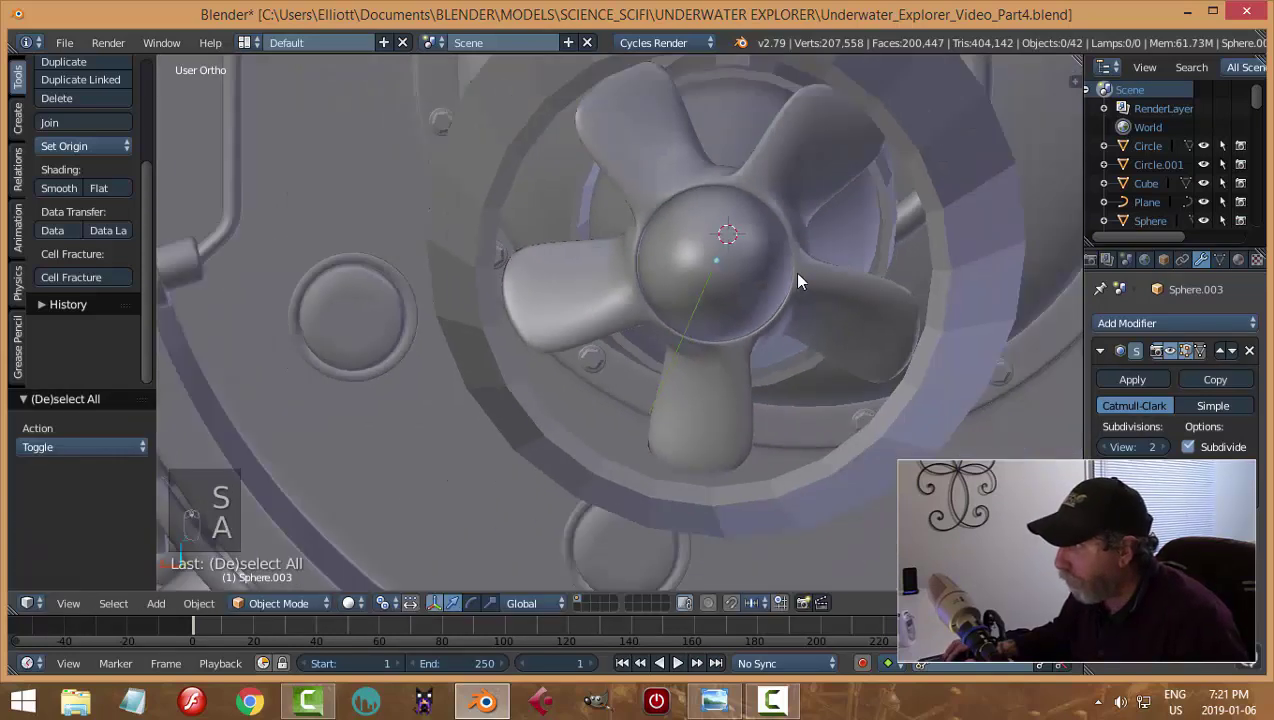
Give the shroud ring a Subdivision Surface modifier with 2 view subdivisions and smooth shading
middle_click_drag(797, 281, 740, 316)
middle_click_drag(422, 316, 751, 301)
right_click(776, 352)
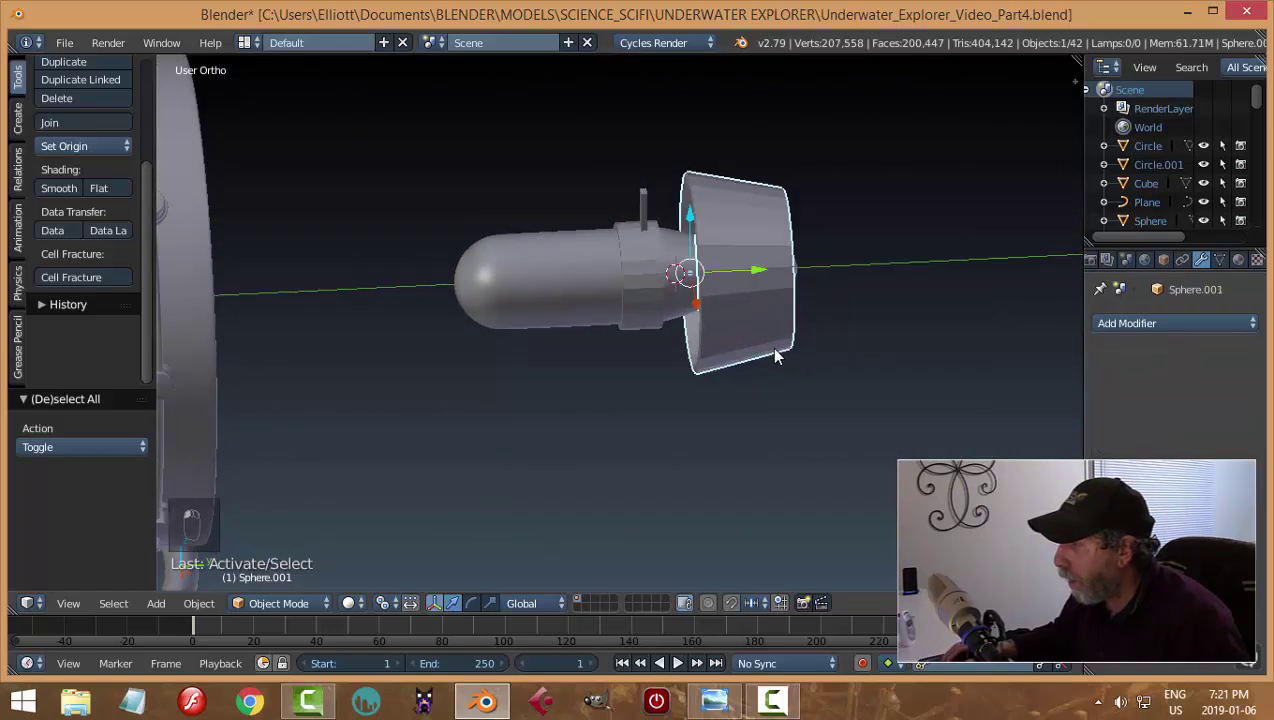
middle_click_drag(776, 352, 950, 350)
left_click(1143, 325)
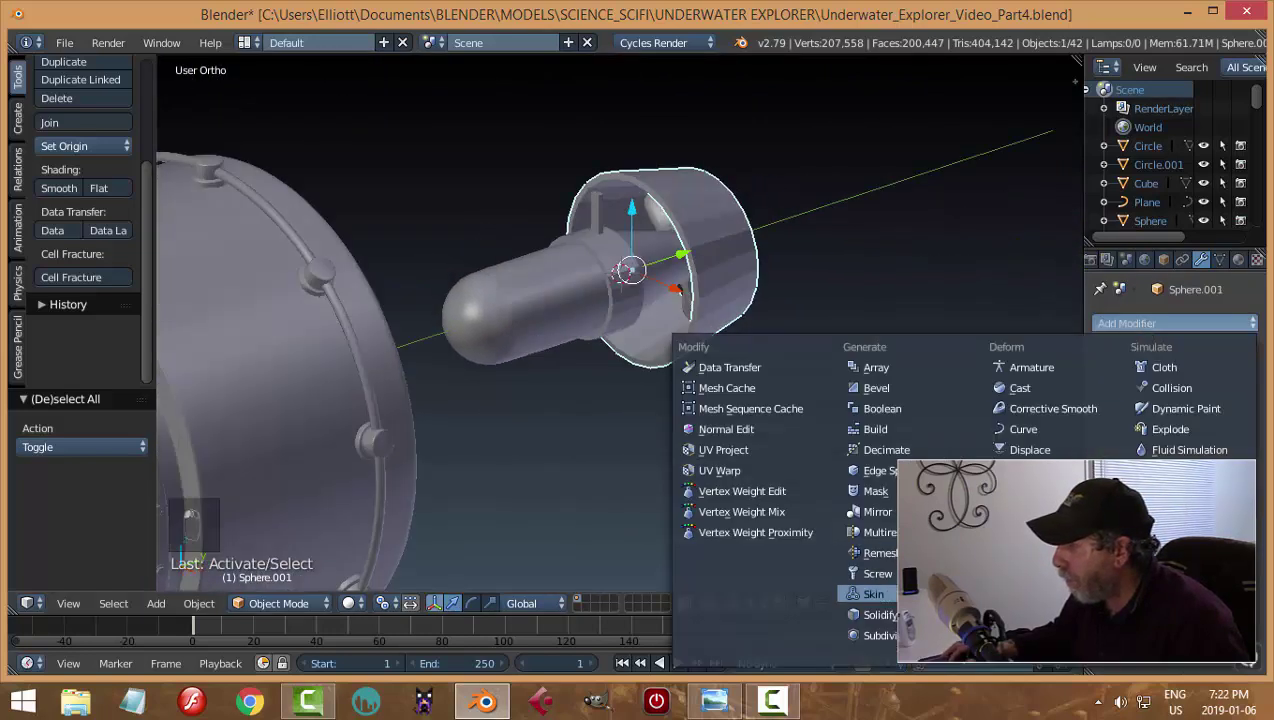
left_click(872, 635)
left_click(1160, 447)
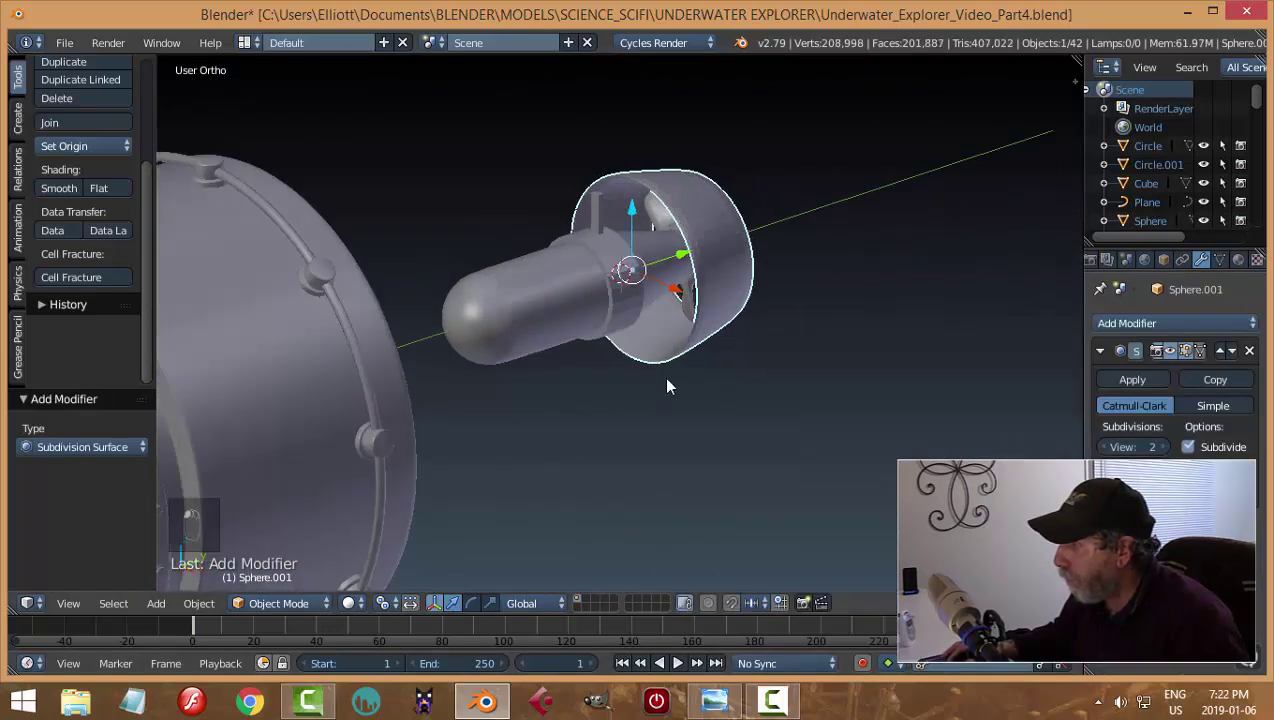
left_click(59, 188)
Add two supporting edge loops around the shroud ring's outer wall, one close to each end
middle_click_drag(426, 236, 600, 326)
key("Tab")
scroll(670, 330, "up", 4)
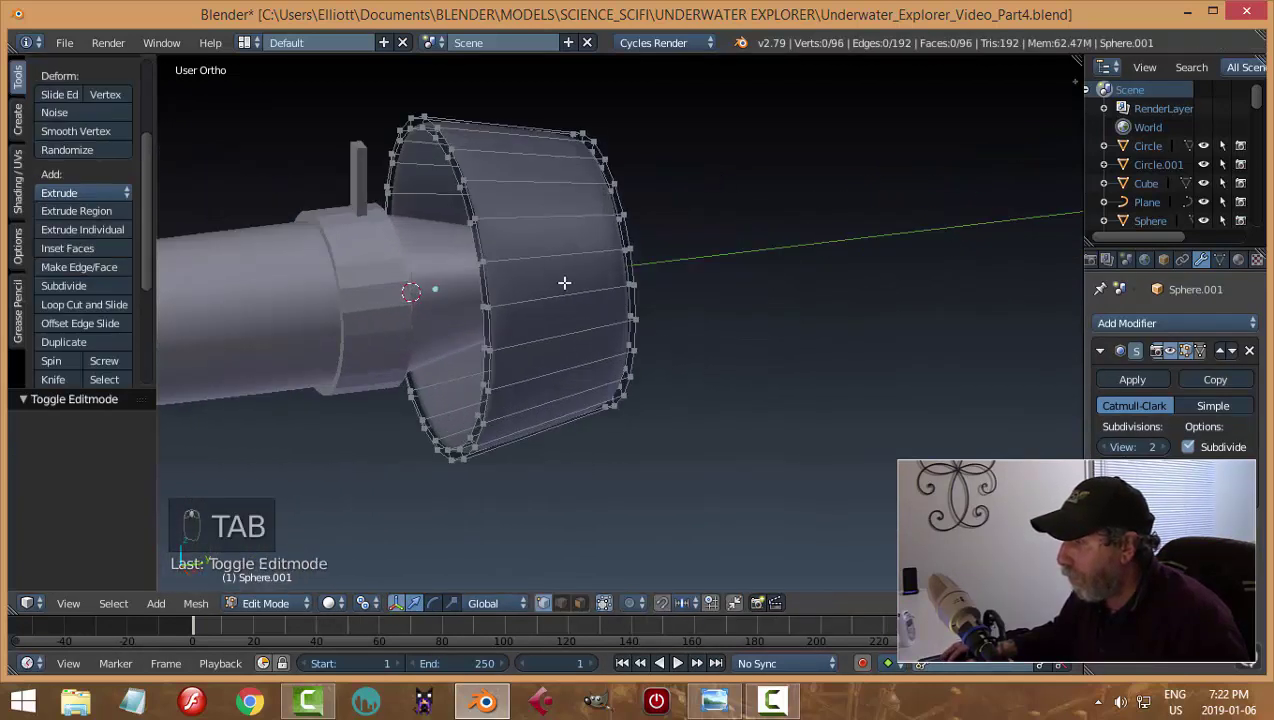
key("ctrl+r")
left_click(527, 264)
left_click(448, 285)
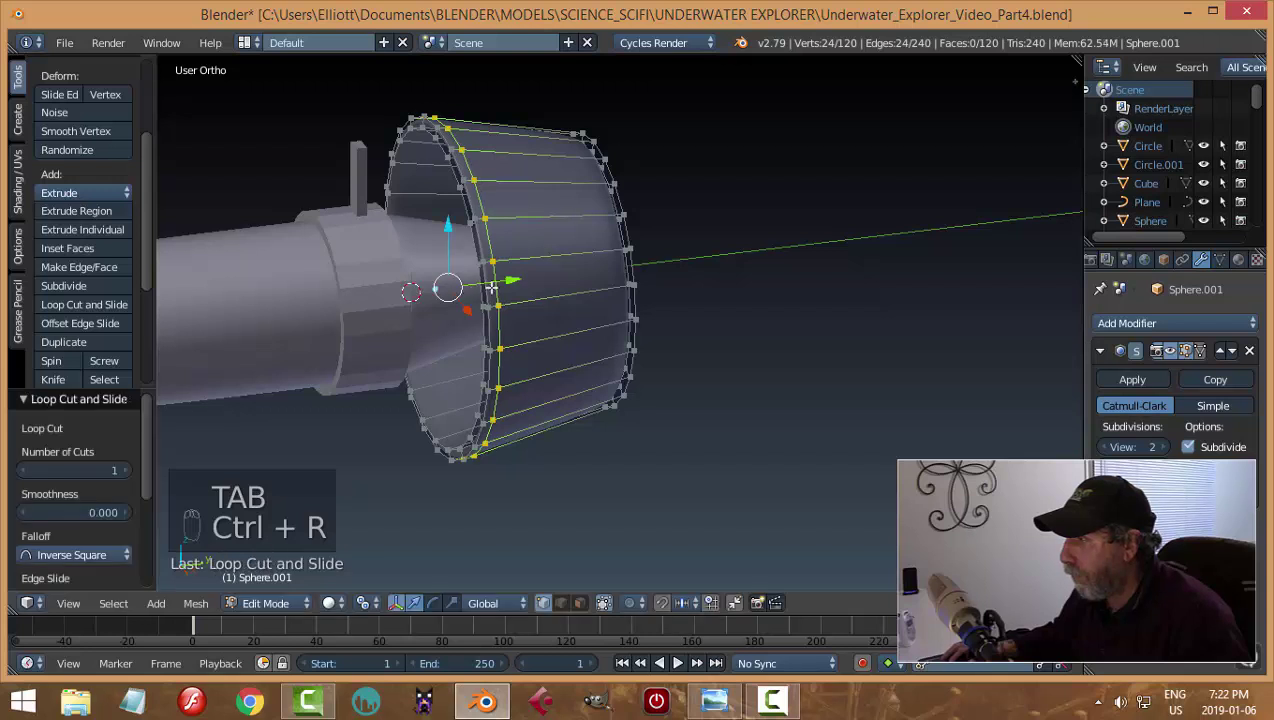
key("ctrl+r")
left_click(592, 254)
left_click(629, 258)
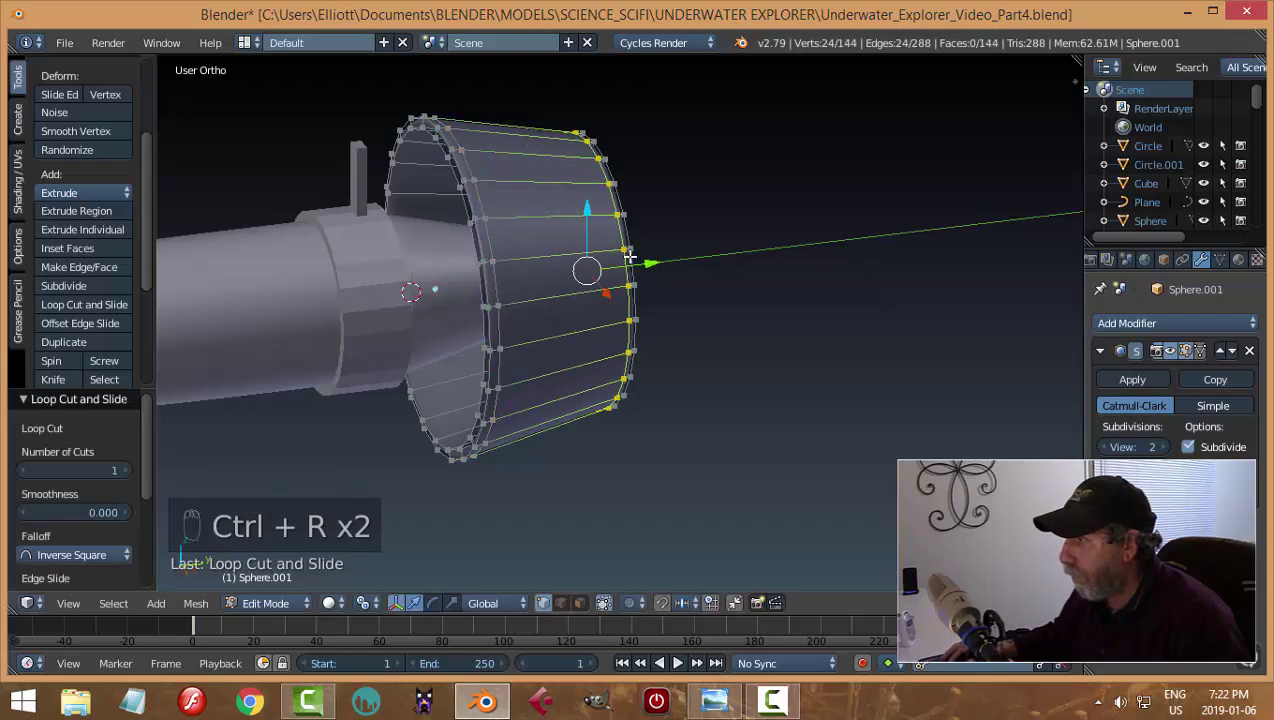
key("Tab")
Add an edge loop on the shroud ring's rim facing the thruster body, slid fully against the rim's inner edge
key("Tab")
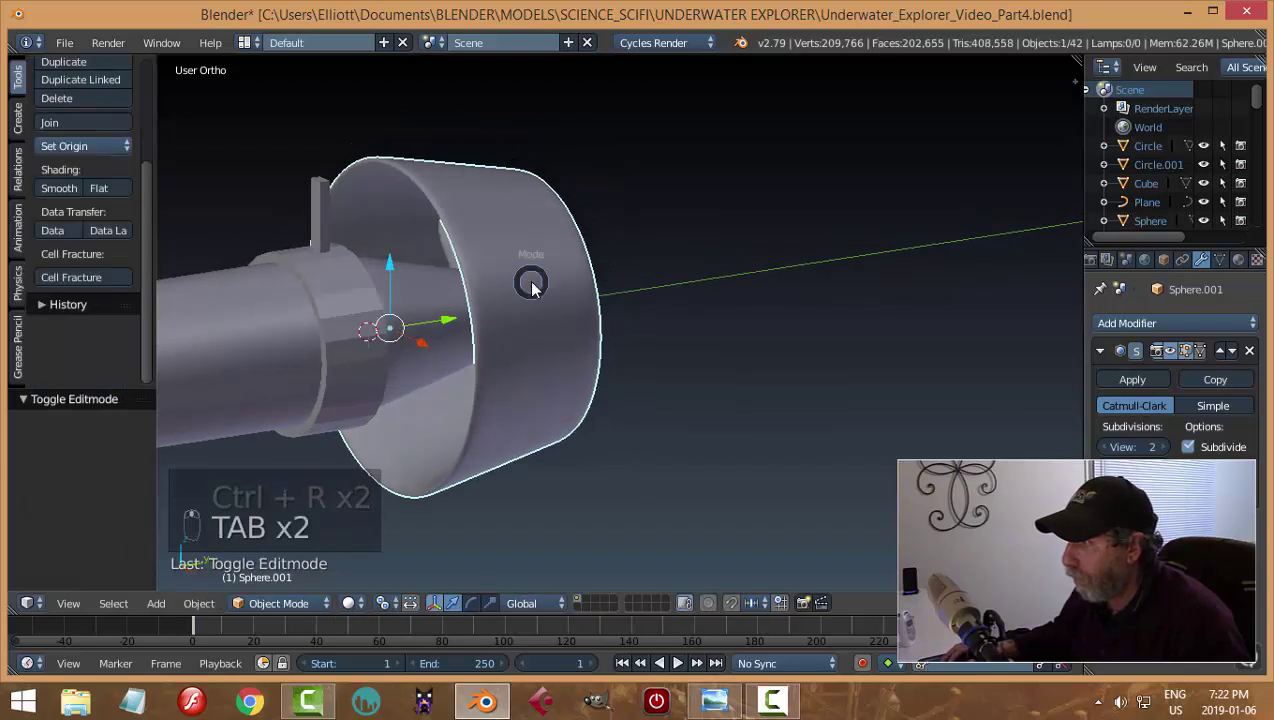
left_click(640, 282)
scroll(421, 234, "up", 3)
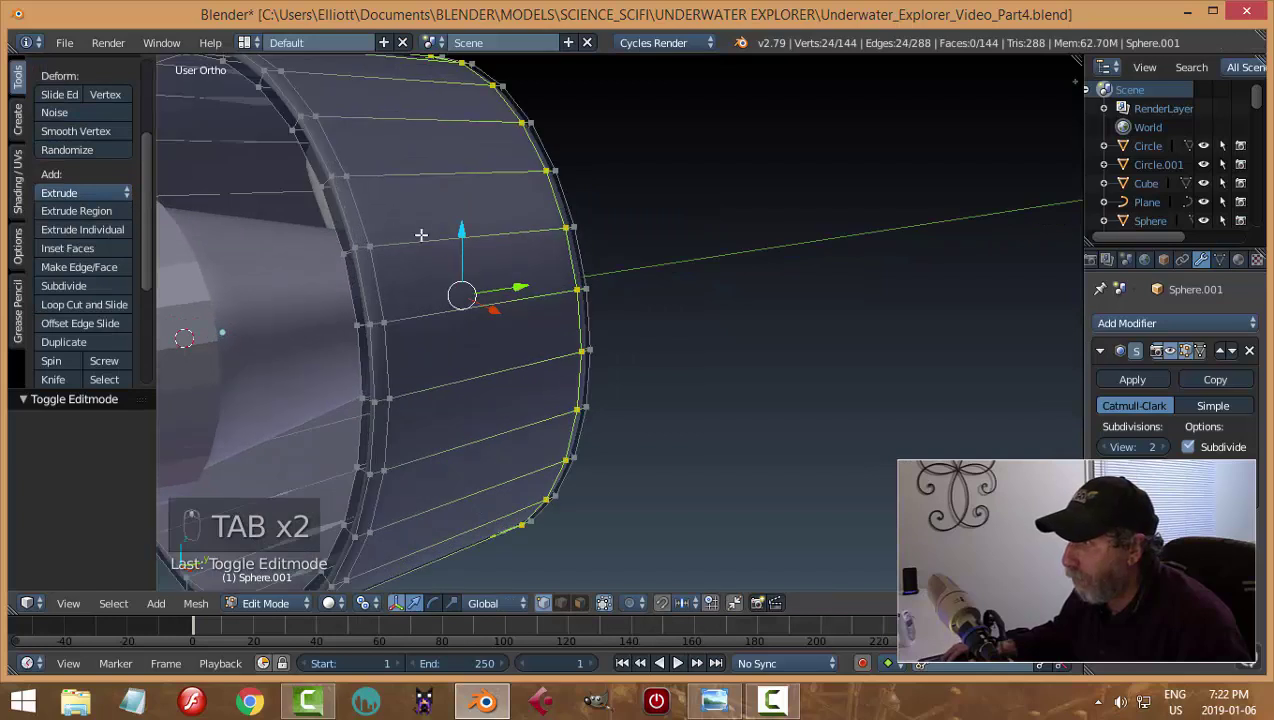
key("ctrl+r")
left_click(326, 181)
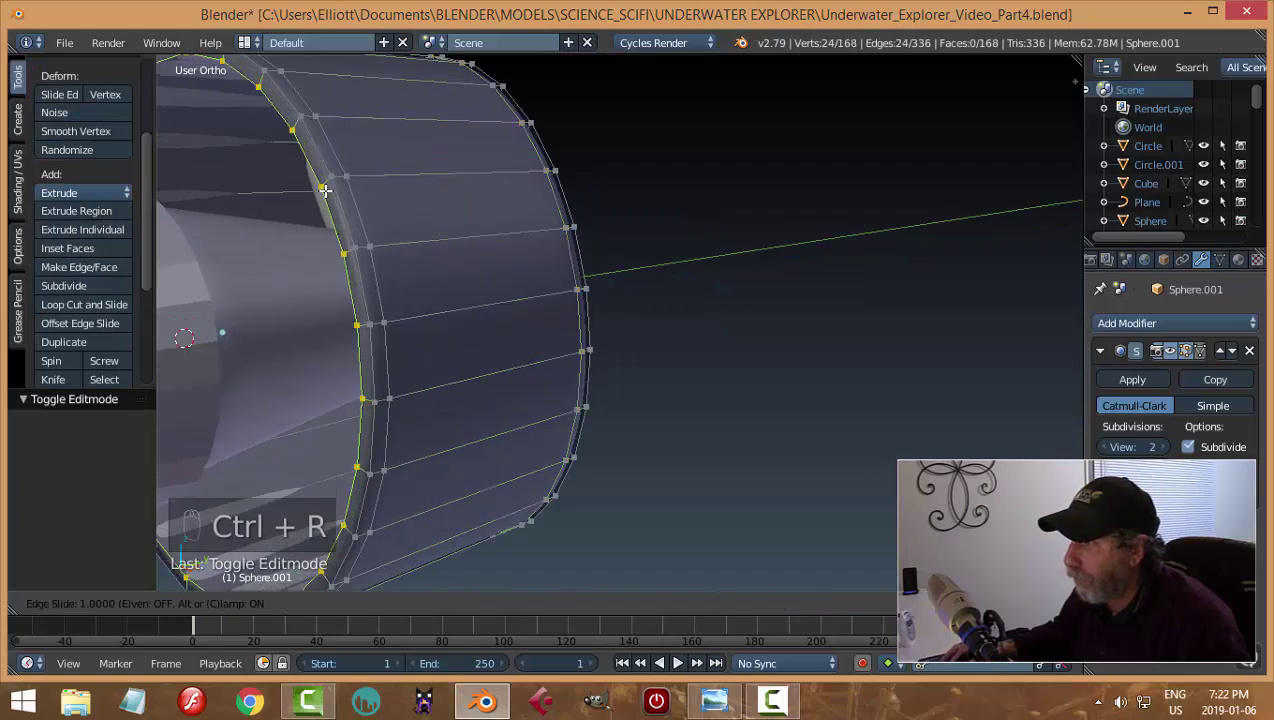
left_click(326, 190)
Add an edge loop on the shroud ring's rear rim, then return to object mode and deselect everything to inspect the smoothed ring
middle_click_drag(327, 190, 910, 313)
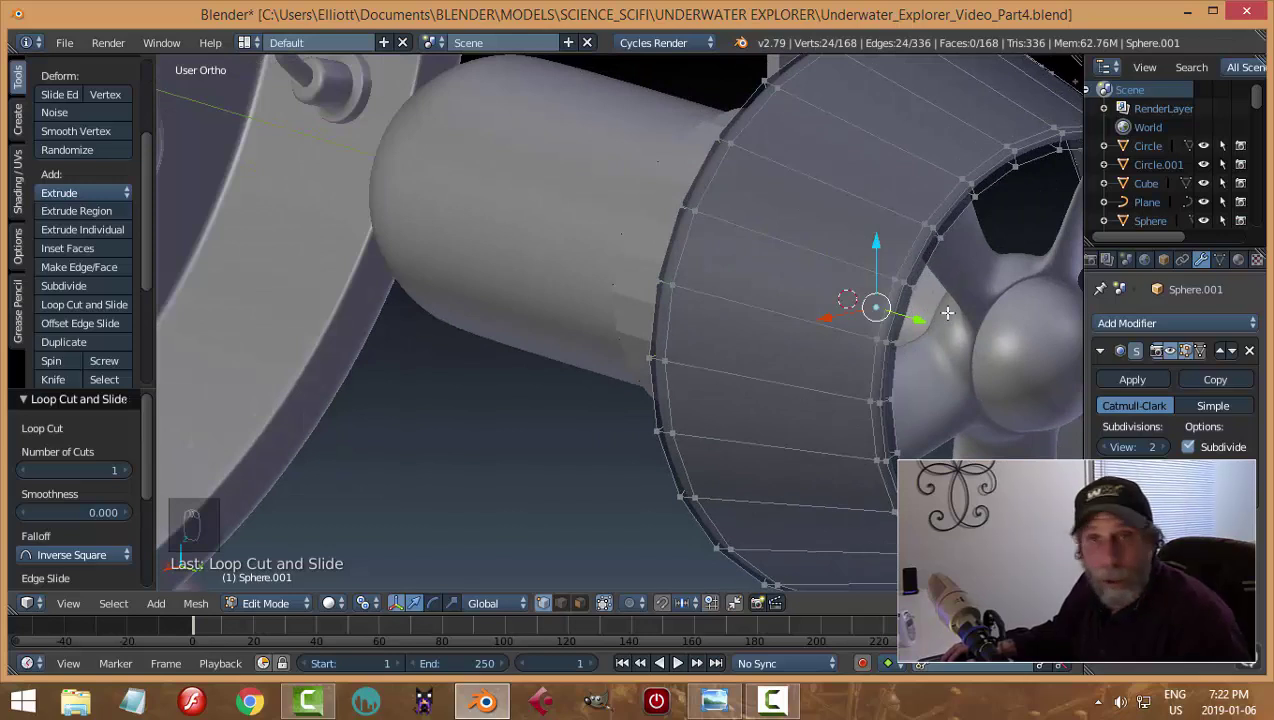
middle_click_drag(928, 329, 779, 299)
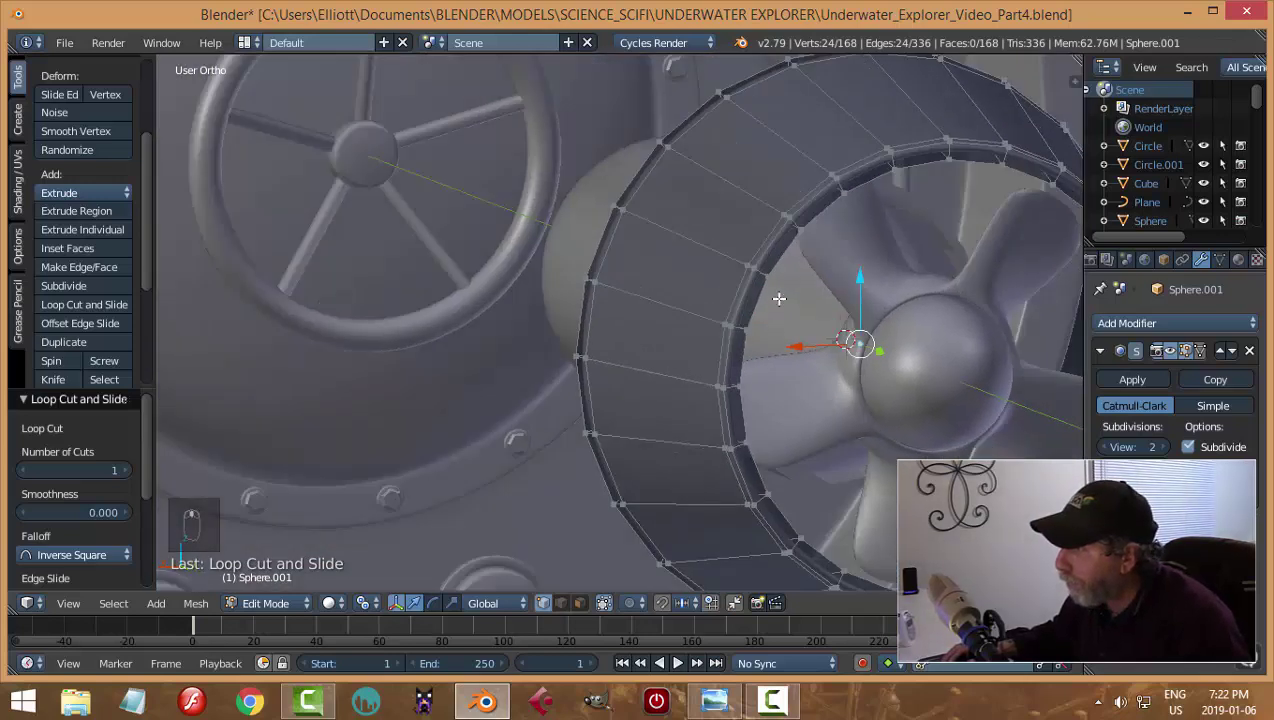
scroll(774, 344, "up", 2)
key("ctrl+r")
left_click(799, 330)
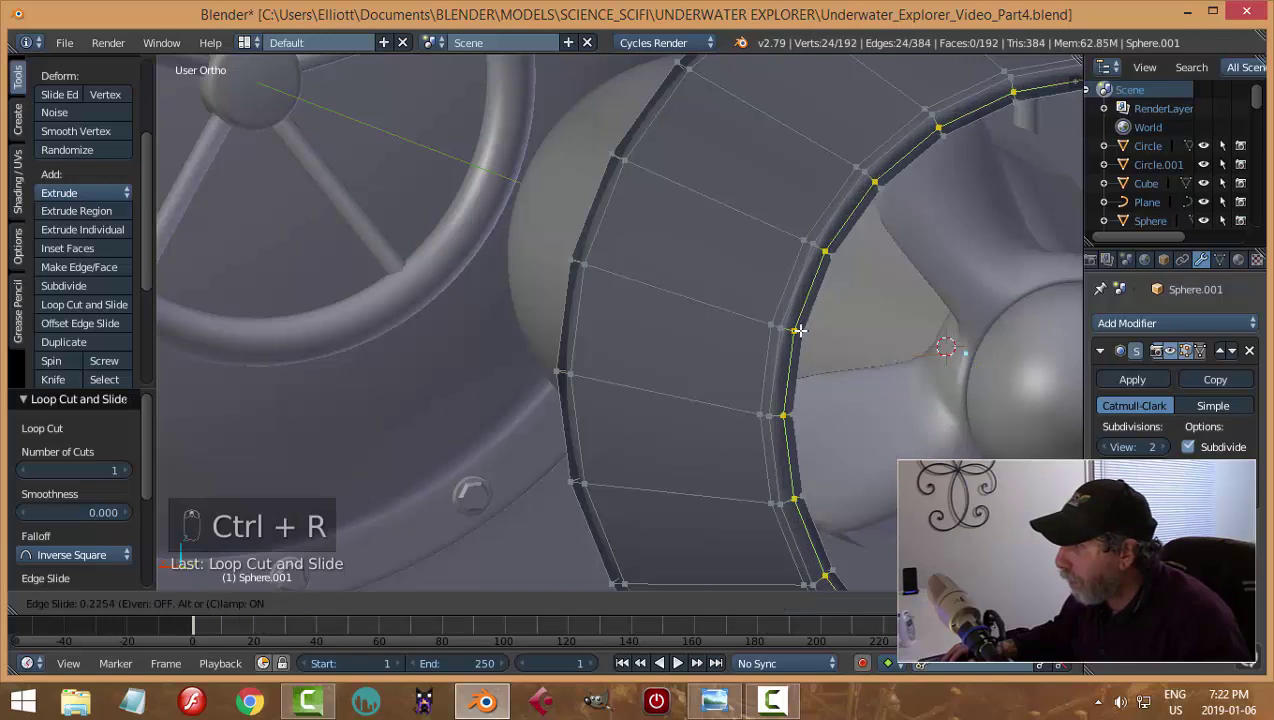
left_click(803, 332)
key("Tab")
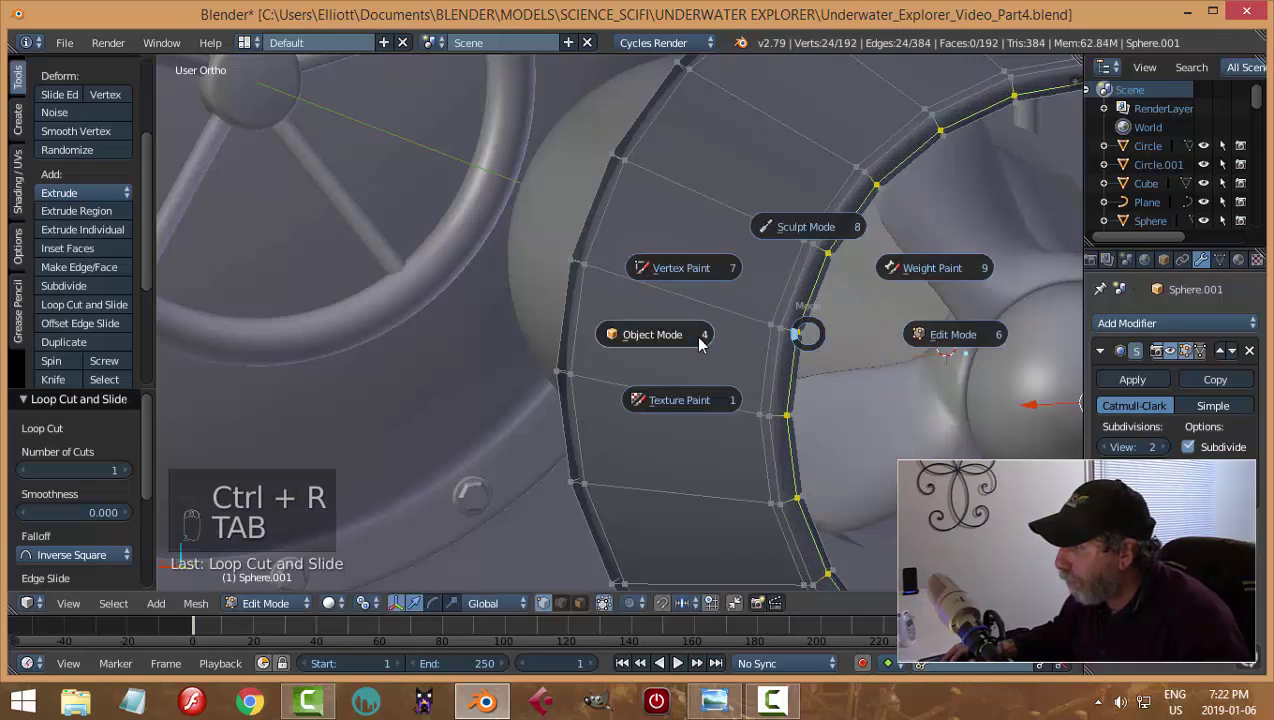
left_click(692, 341)
scroll(610, 342, "down", 4)
middle_click_drag(599, 341, 704, 254)
key("a")
key("a")
scroll(537, 298, "up", 3)
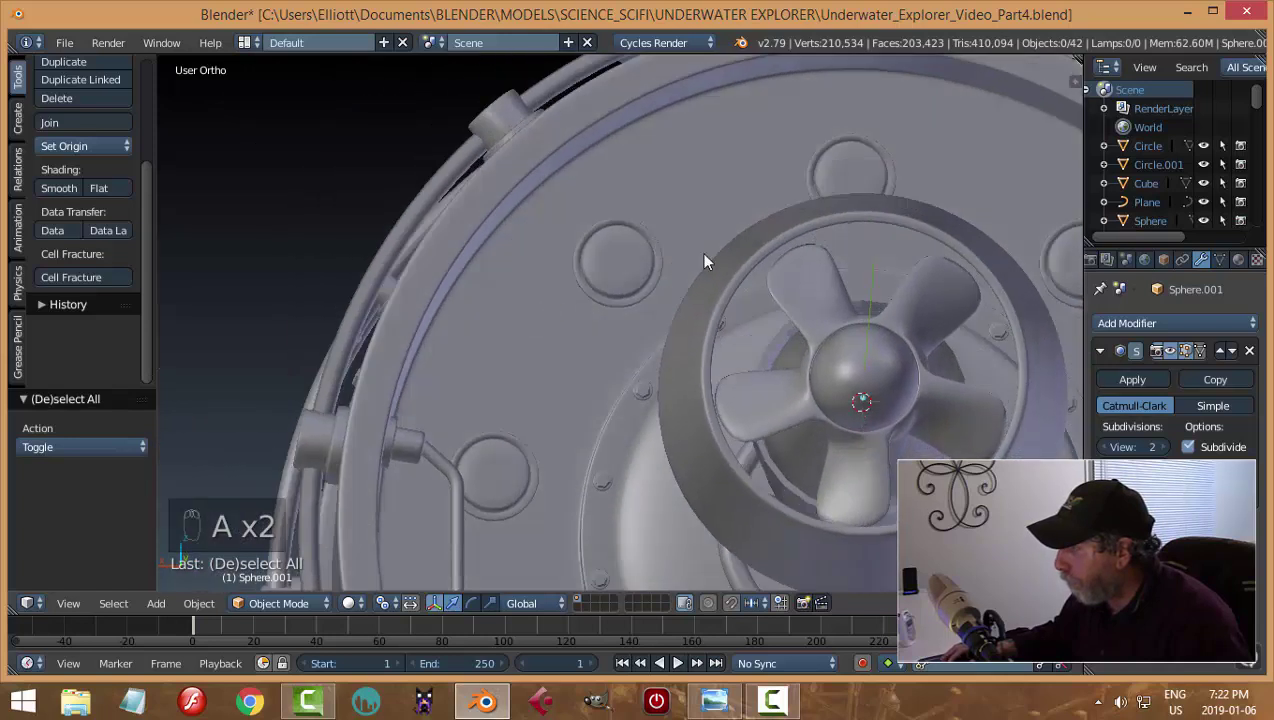
Scale the shroud ring uniformly to 0.978 for a closer fit around the propeller blades, and deselect it
right_click(852, 218)
key("s")
left_click(957, 232)
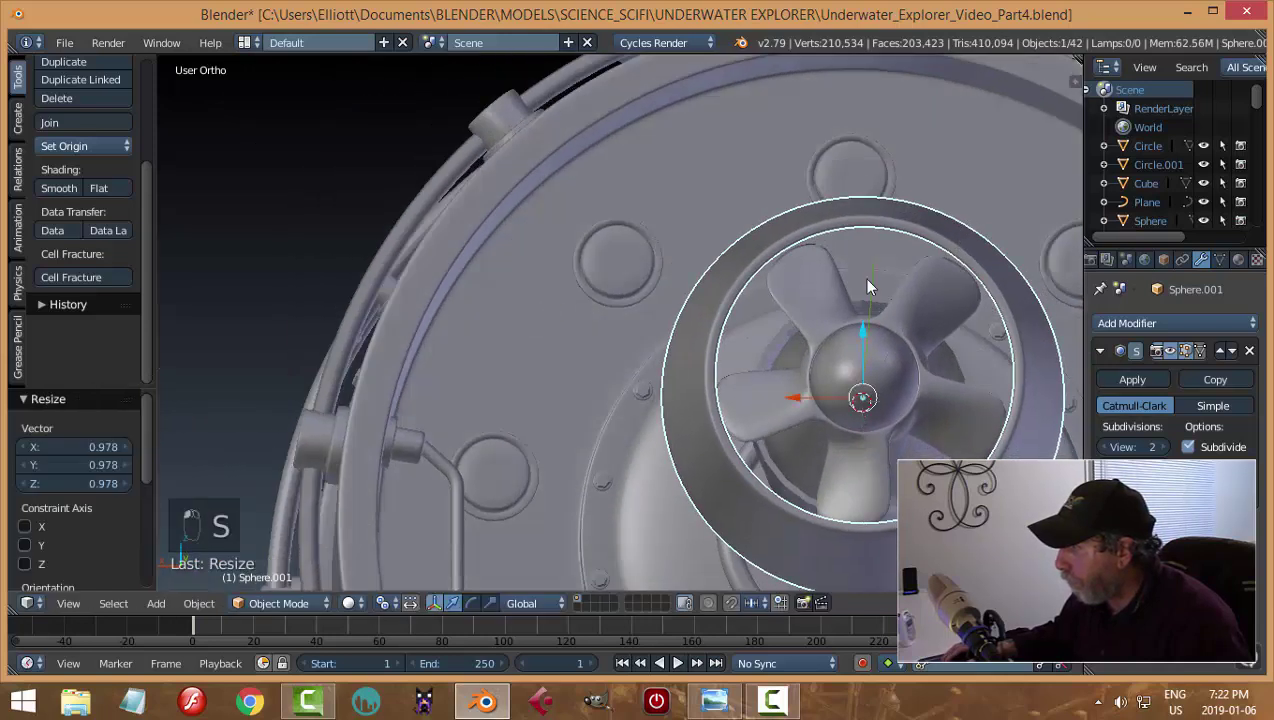
middle_click_drag(782, 306, 954, 350)
key("a")
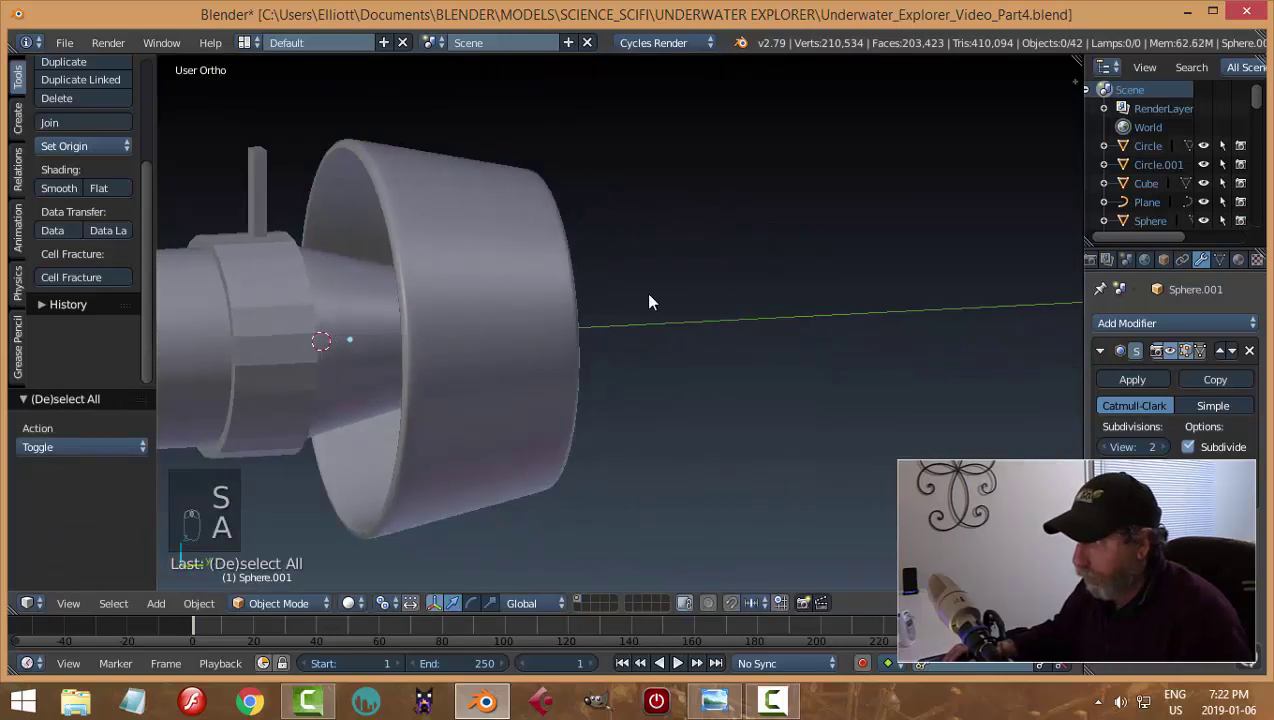
middle_click_drag(648, 299, 679, 326)
scroll(679, 326, "down", 2)
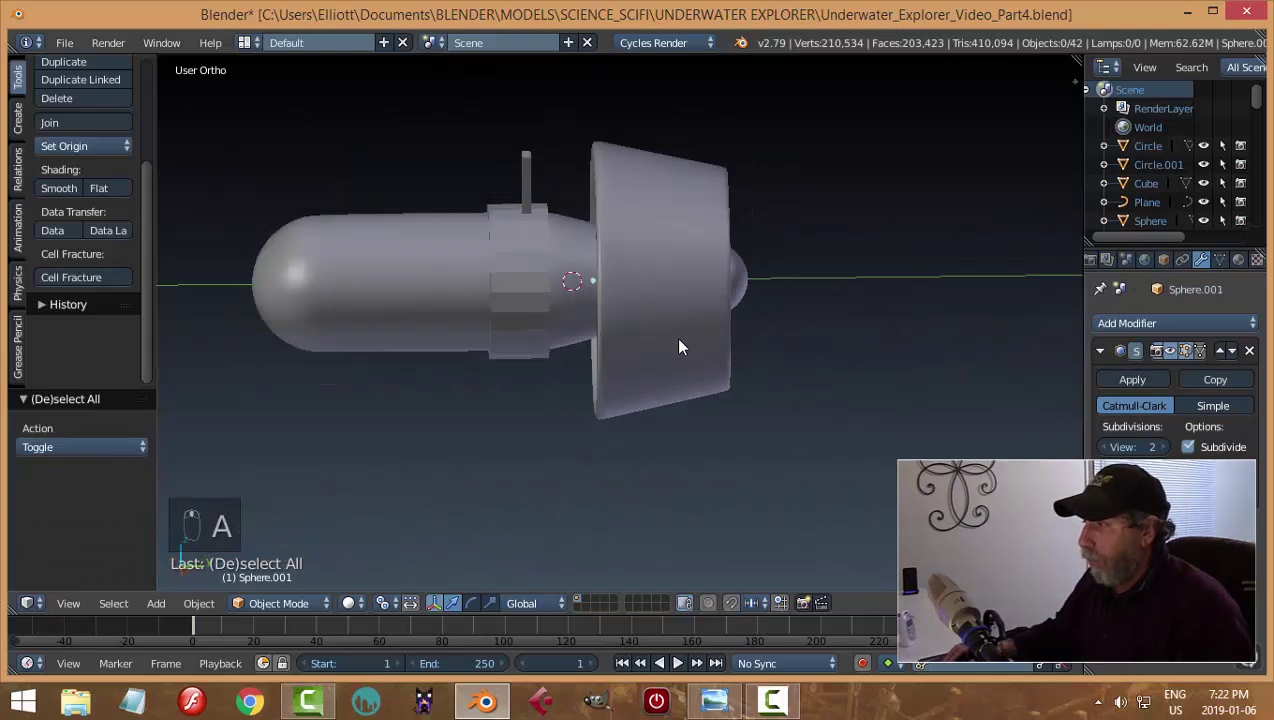
Hide the faceted collar around the thruster body and the small upright strut above it
right_click(532, 279)
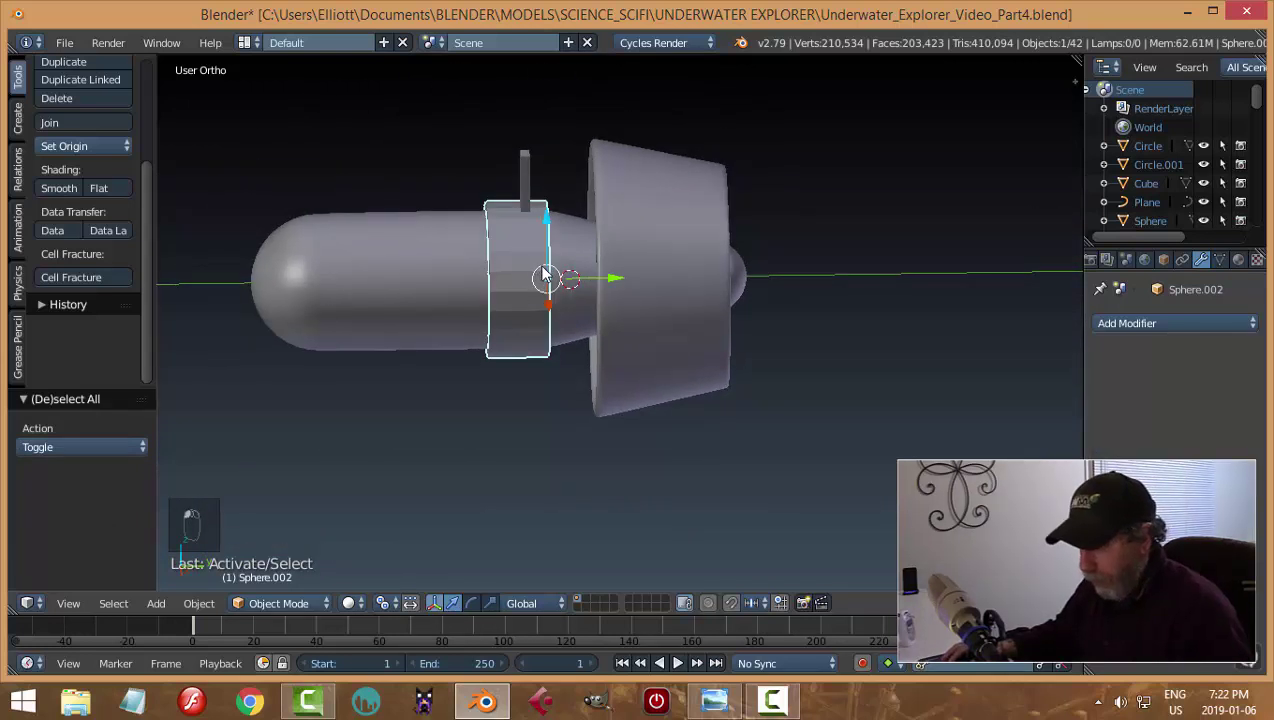
key("h")
right_click(524, 190)
key("h")
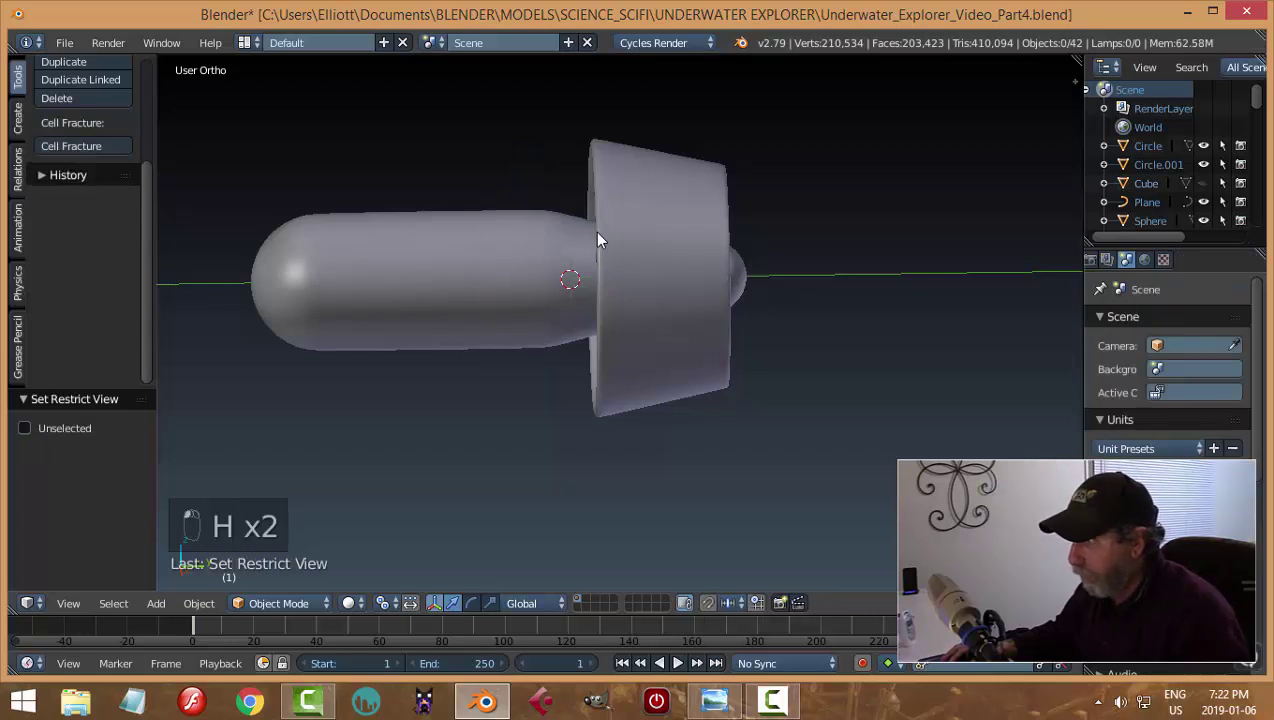
Add a supporting edge loop to the thruster body's straight section, slid back close to where the taper begins, and return to object mode
right_click(537, 275)
key("Tab")
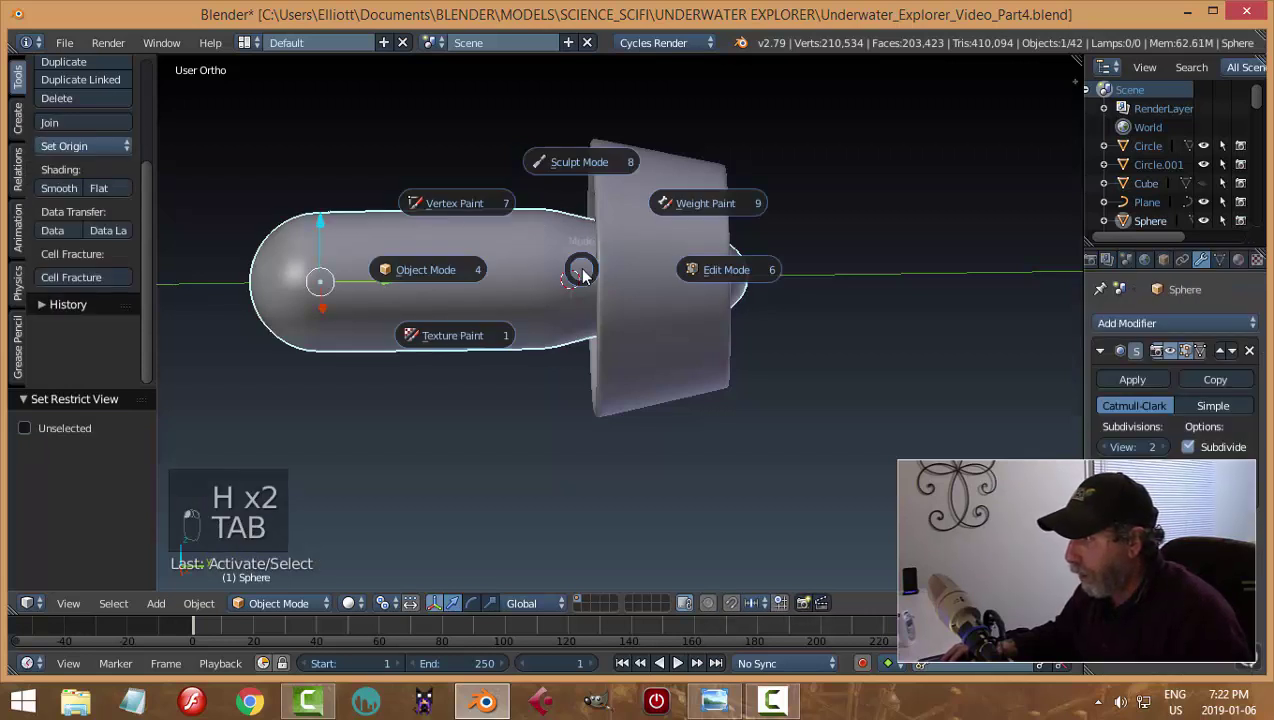
key("ctrl+r")
left_click(532, 254)
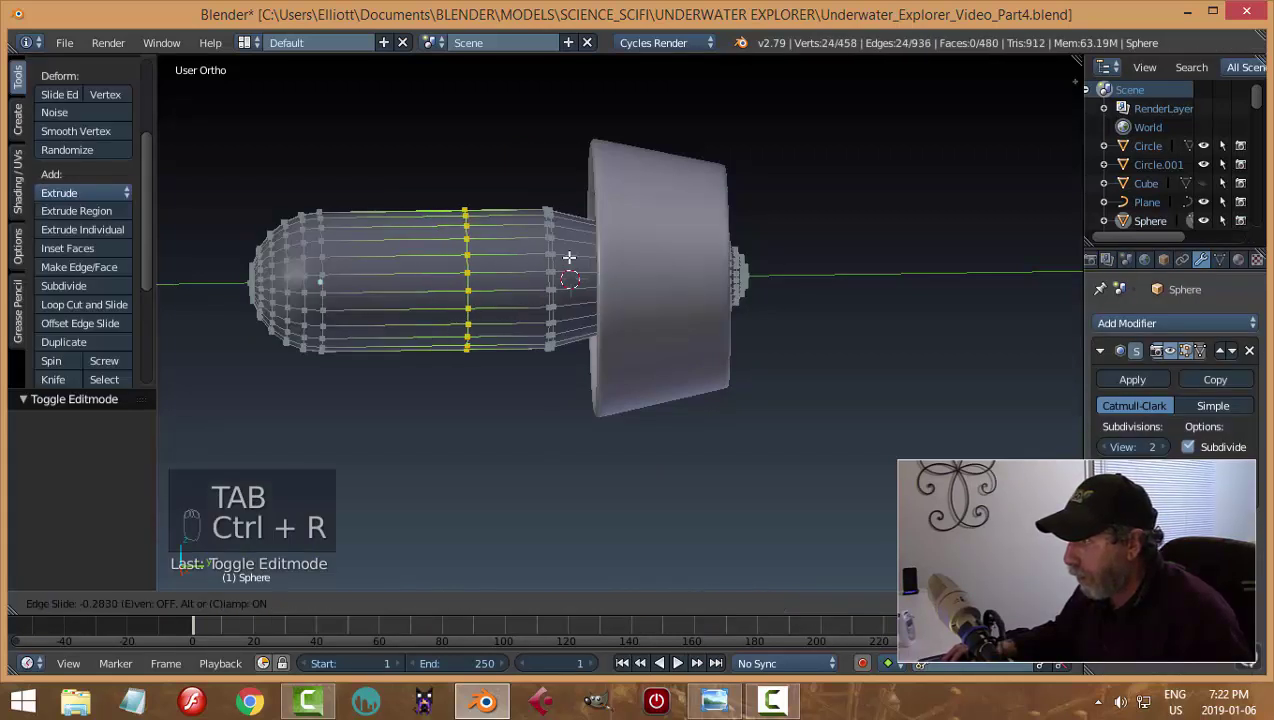
left_click(640, 262)
key("a")
key("Tab")
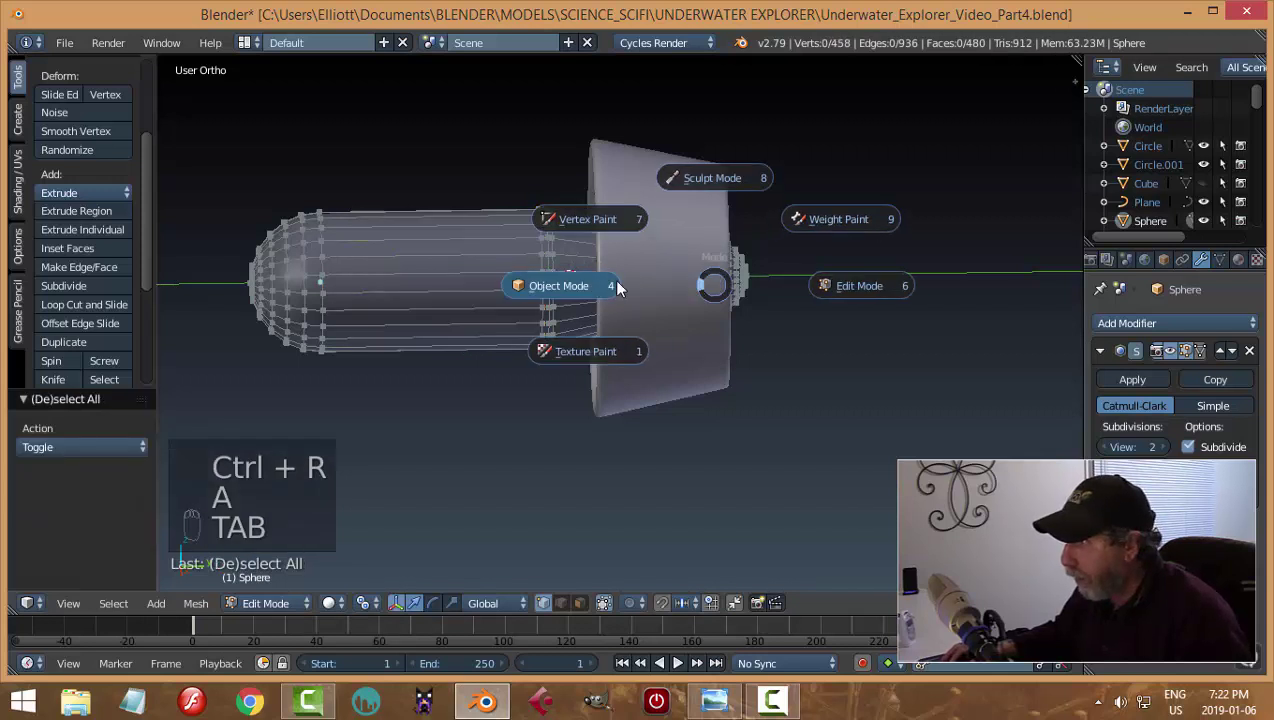
left_click(603, 297)
Select the edge loop just behind the body's taper corner and move it -0.007 along Y, closer to the corner
scroll(598, 293, "up", 3)
scroll(585, 299, "down", 3)
mouse_move(575, 298)
middle_mouse_down()
mouse_move(553, 308)
mouse_move(568, 322)
middle_mouse_up()
key("Tab")
left_click(618, 300)
scroll(595, 285, "up", 5)
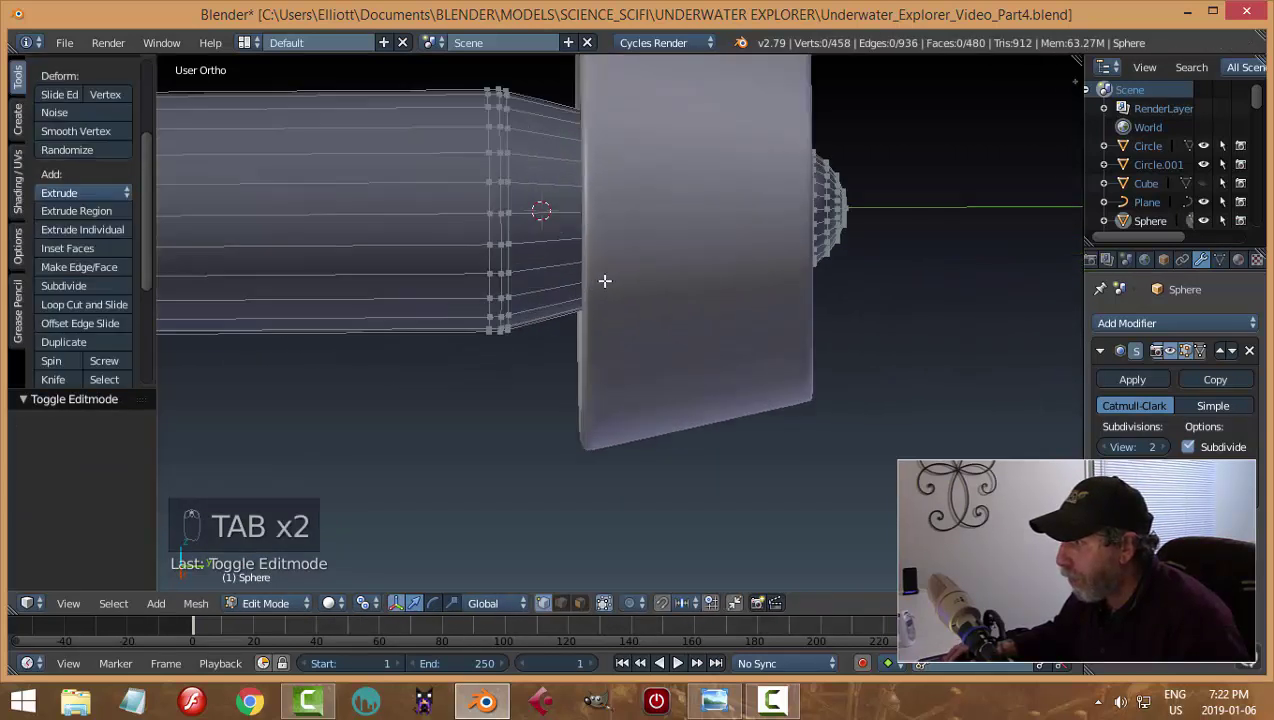
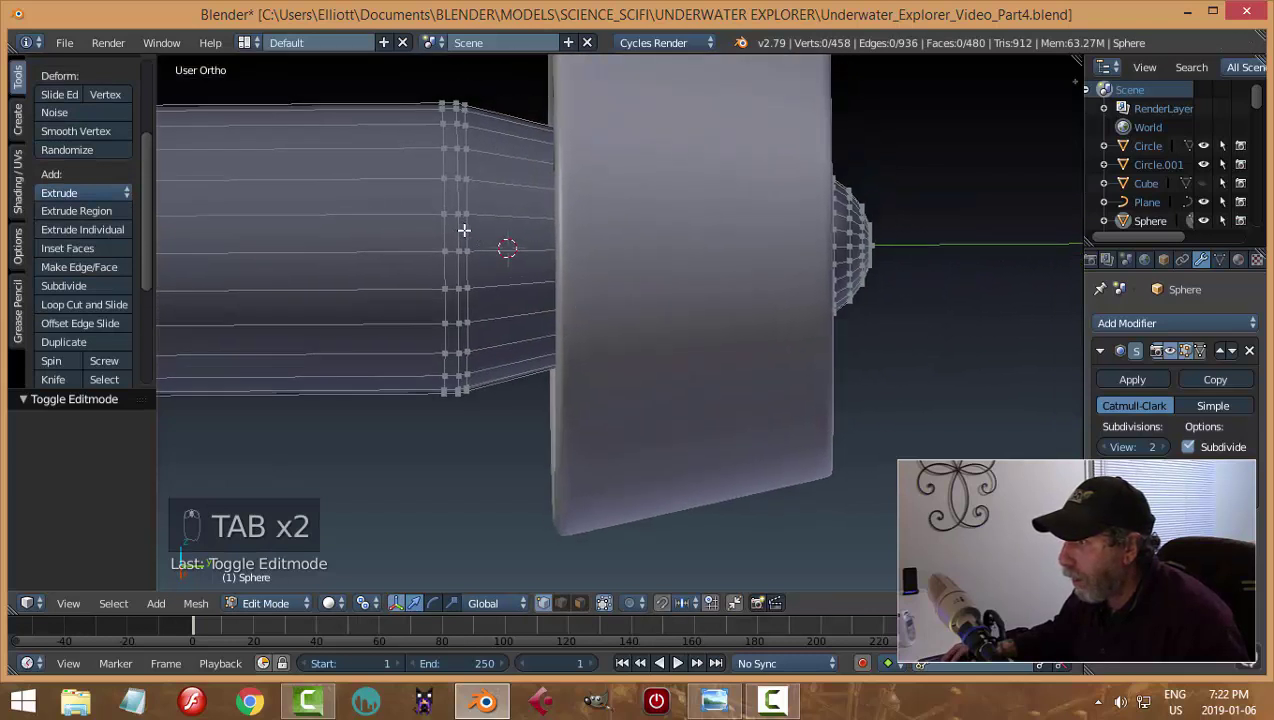
scroll(459, 236, "up", 1)
key("alt+shift+super")
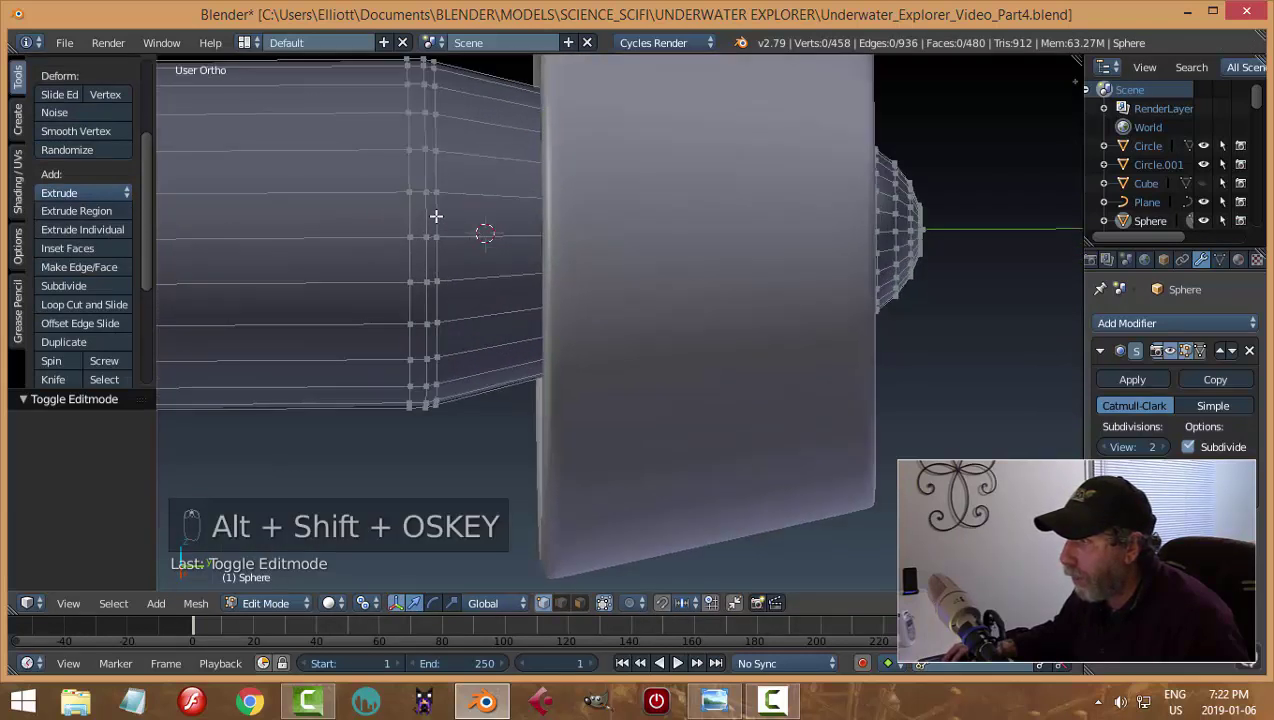
right_click(437, 216, "alt+shift")
left_click(489, 233)
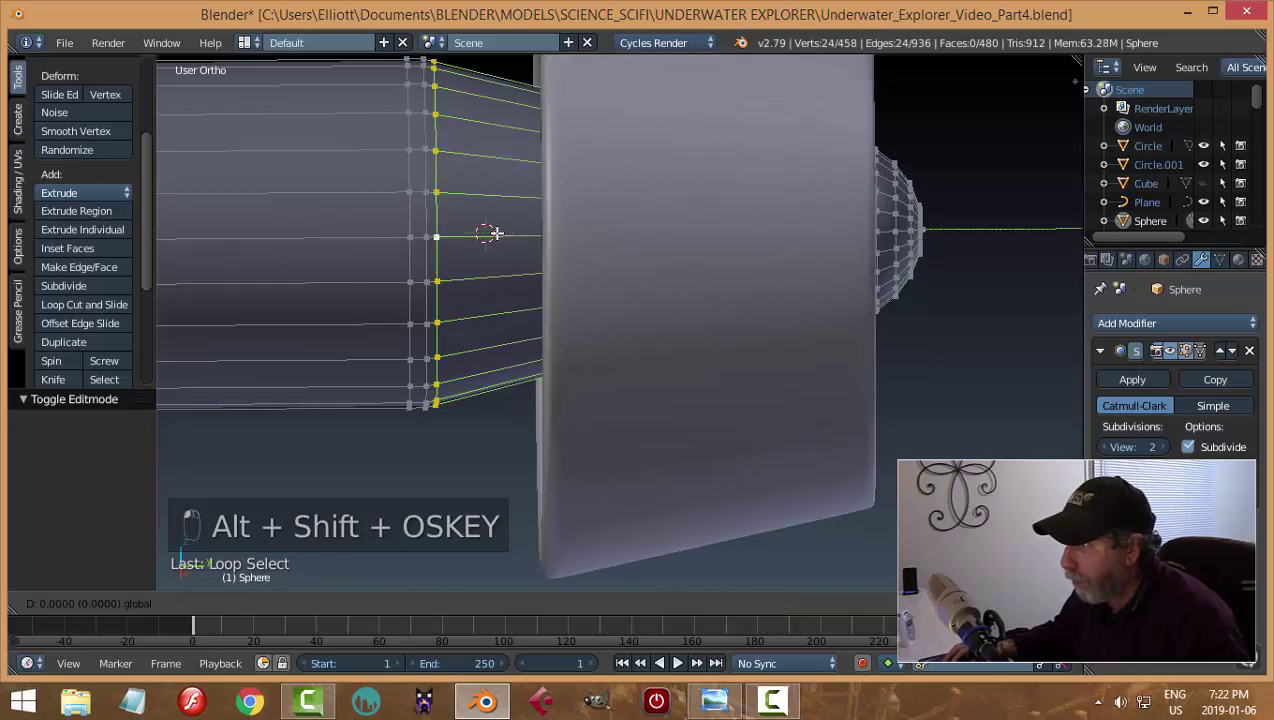
left_click(489, 231)
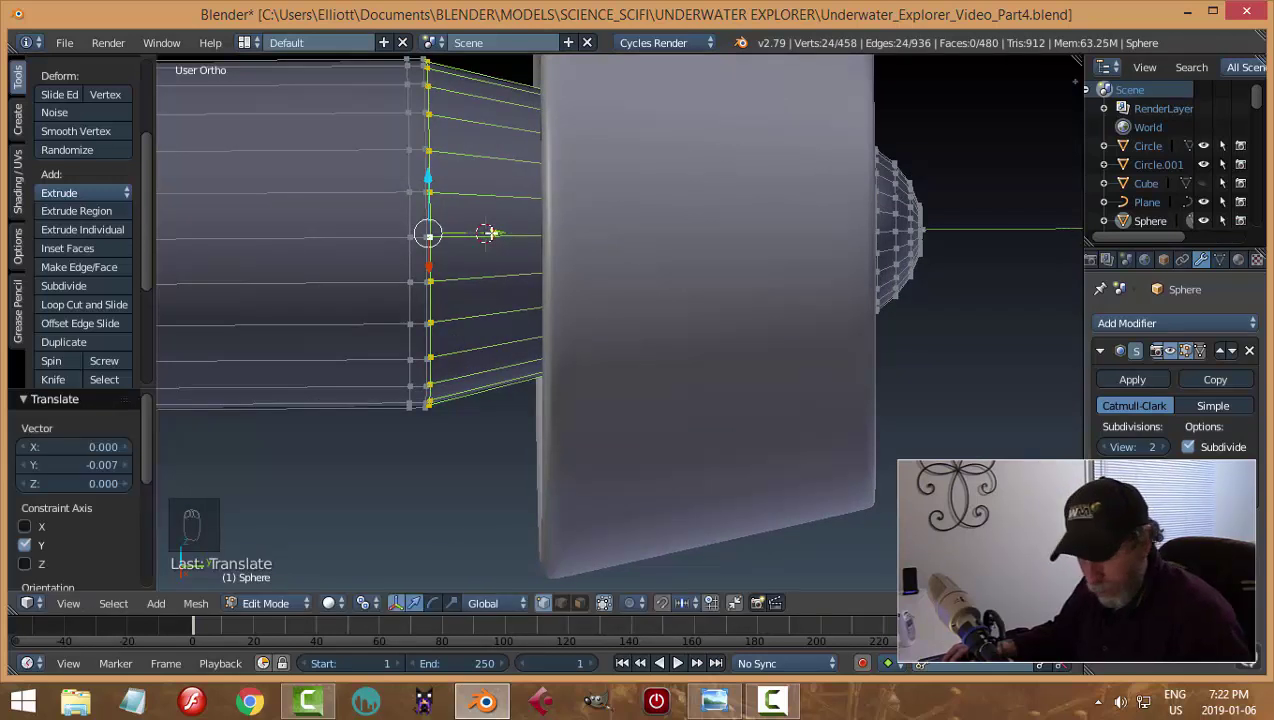
Move the edge loop in front of the body's taper corner slightly back along Y toward the corner, and return to object mode
key("a")
right_click(406, 212, "alt")
left_click(465, 233)
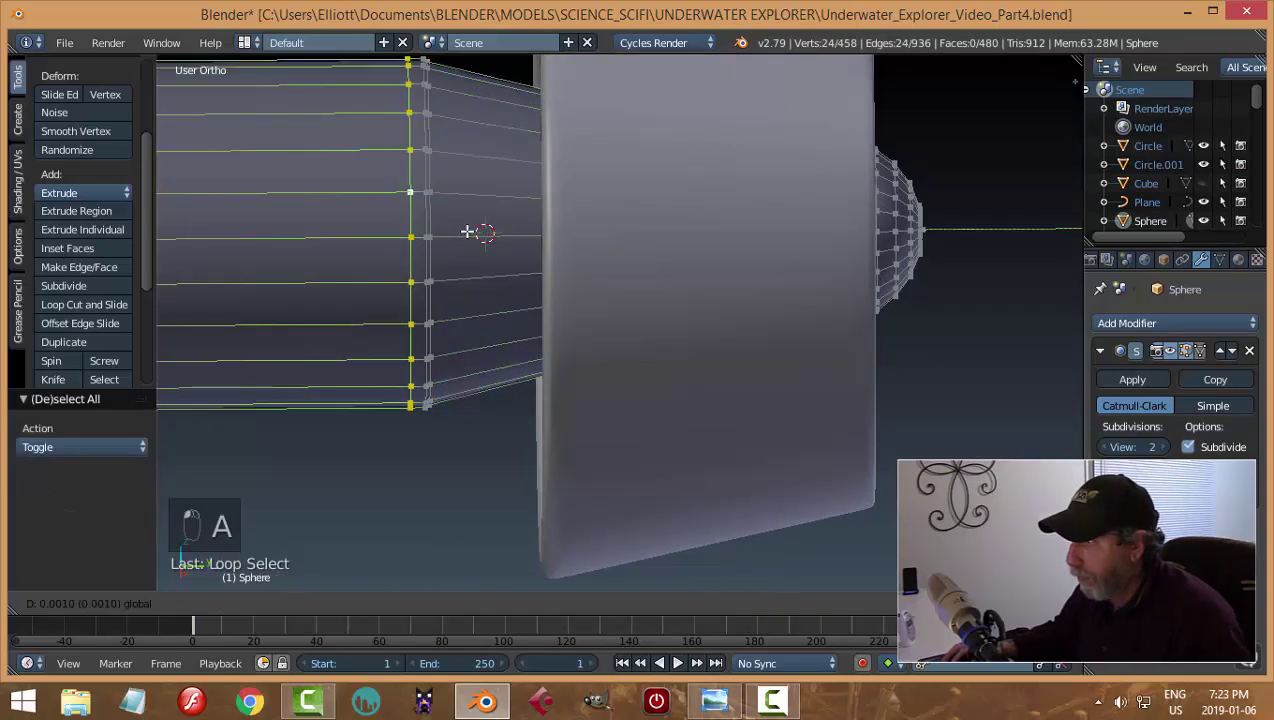
left_click(471, 233)
key("a")
key("Tab")
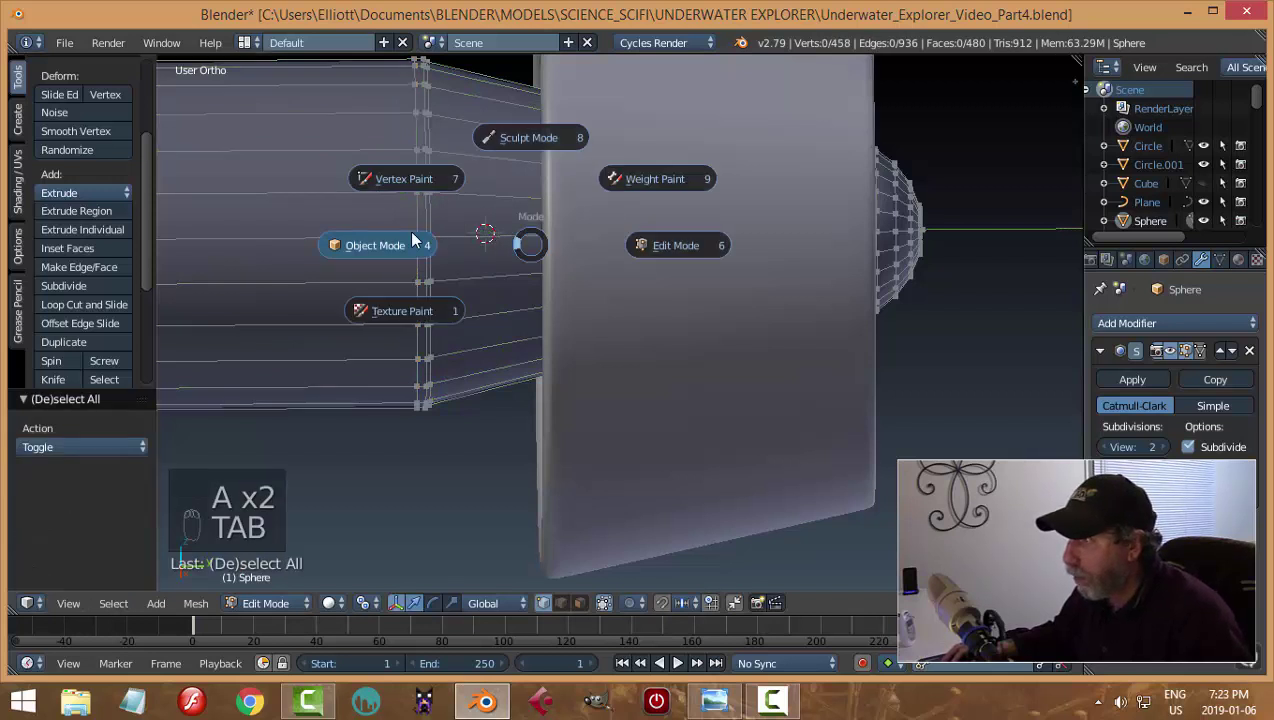
middle_click_drag(448, 262, 481, 272)
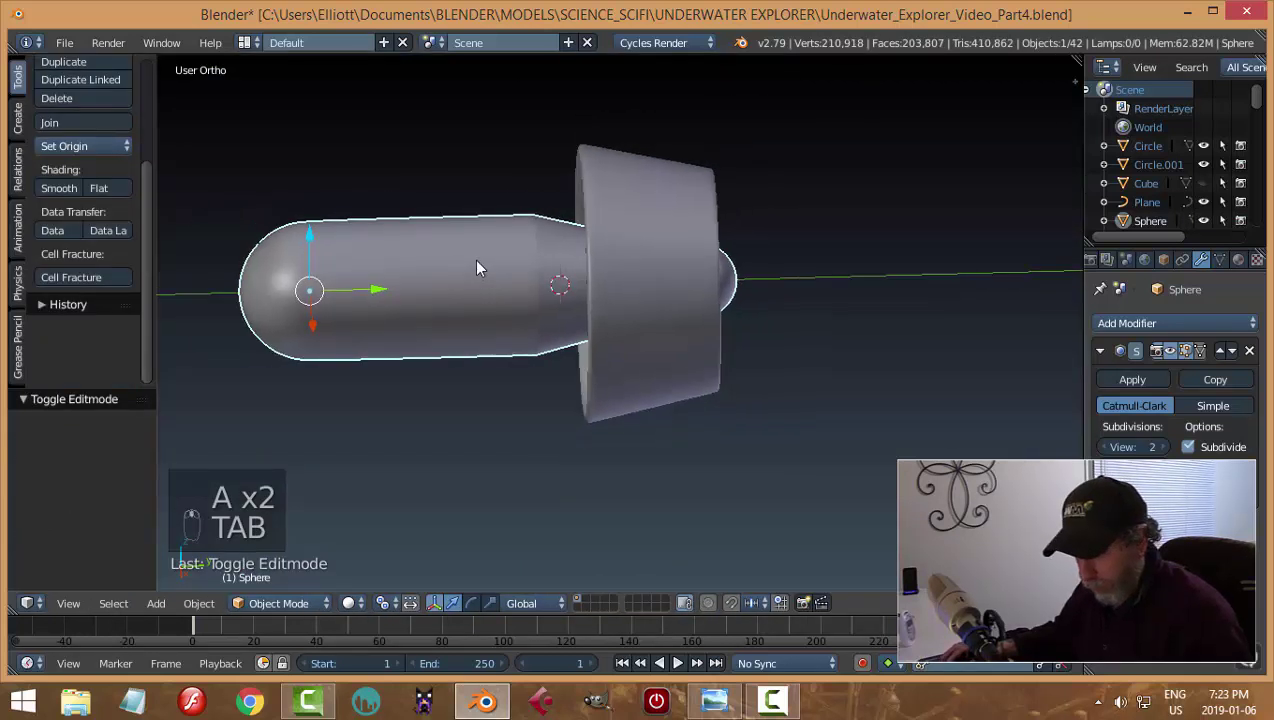
Unhide the collar and strut, and nudge the collar slightly along negative Y toward the body's rounded nose
key("alt+h")
key("a")
middle_click_drag(598, 273, 561, 274)
right_click(561, 274)
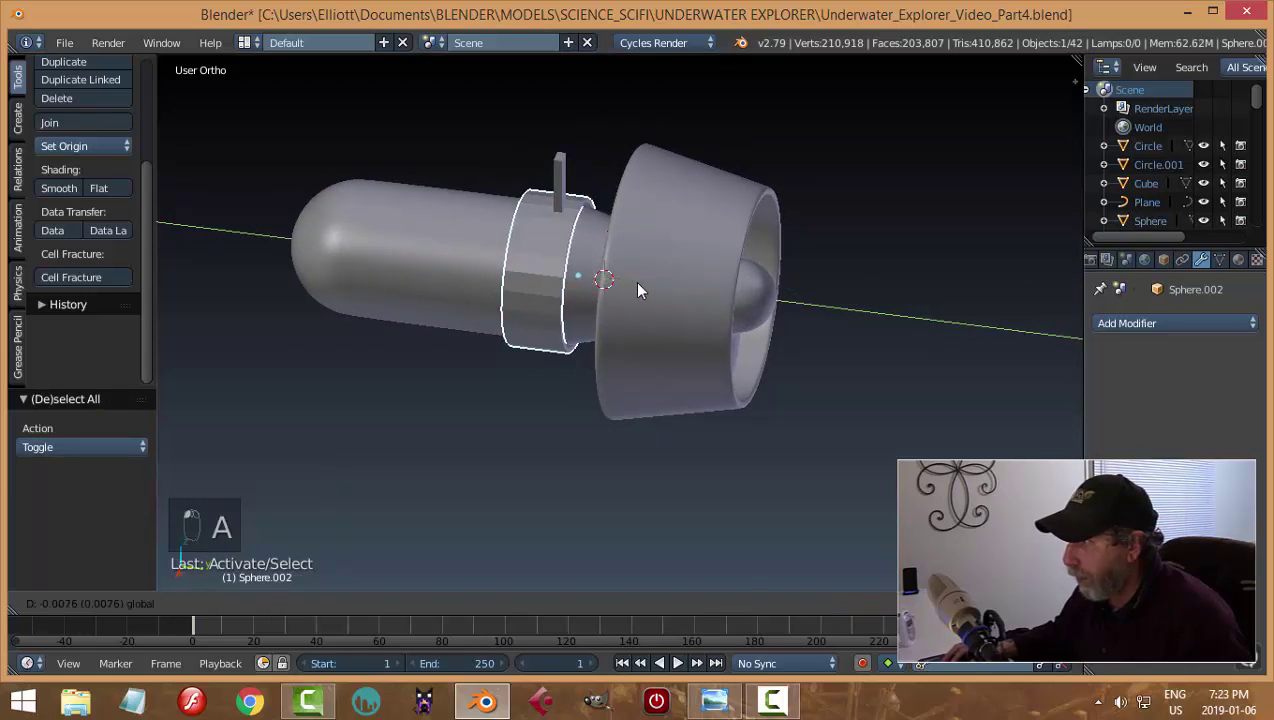
left_click(634, 281)
key("a")
middle_click_drag(562, 262, 583, 338)
scroll(546, 313, "down", 5)
scroll(570, 332, "up", 3)
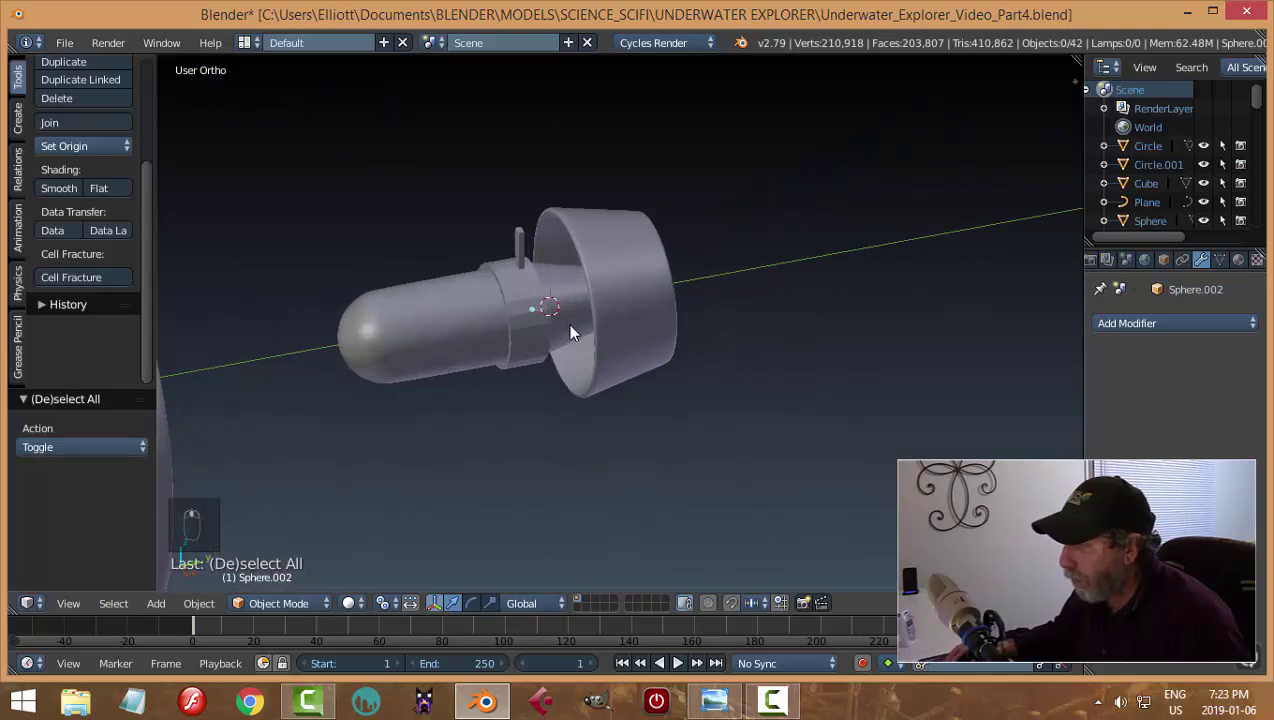
Give the collar a Subdivision Surface modifier with 2 view subdivisions and smooth shading
right_click(570, 333)
left_click(1130, 323)
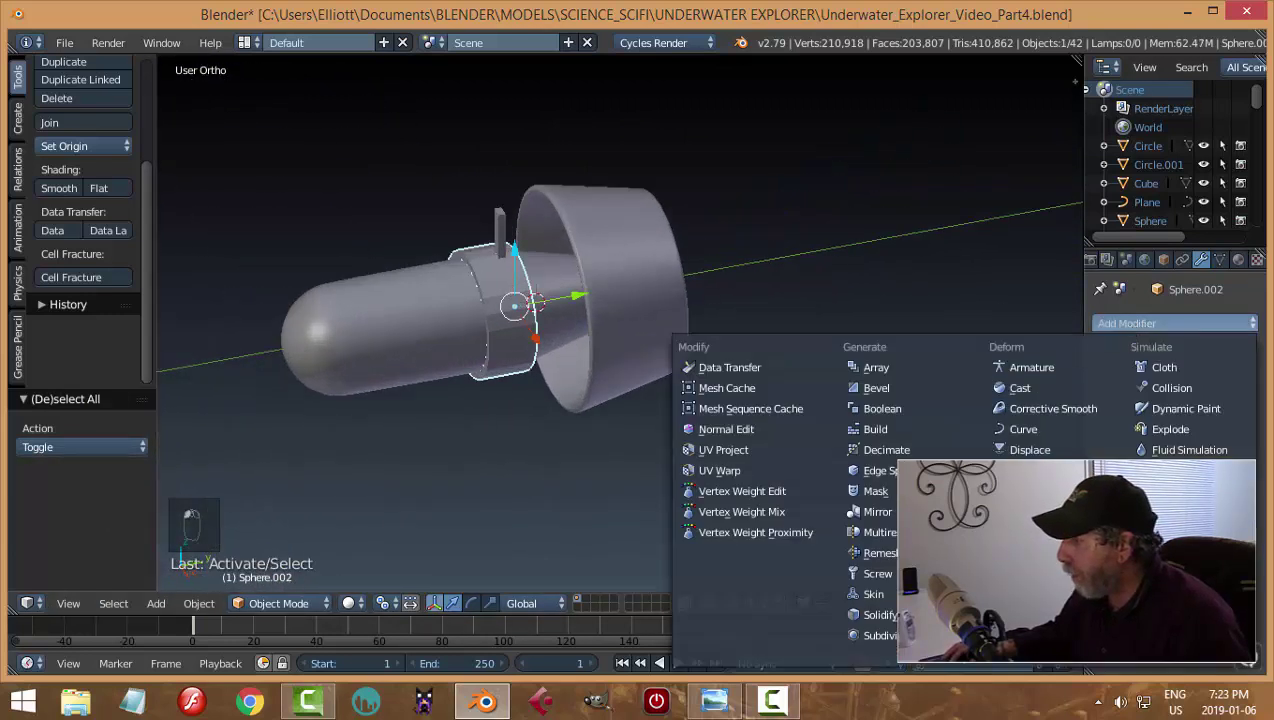
left_click(872, 635)
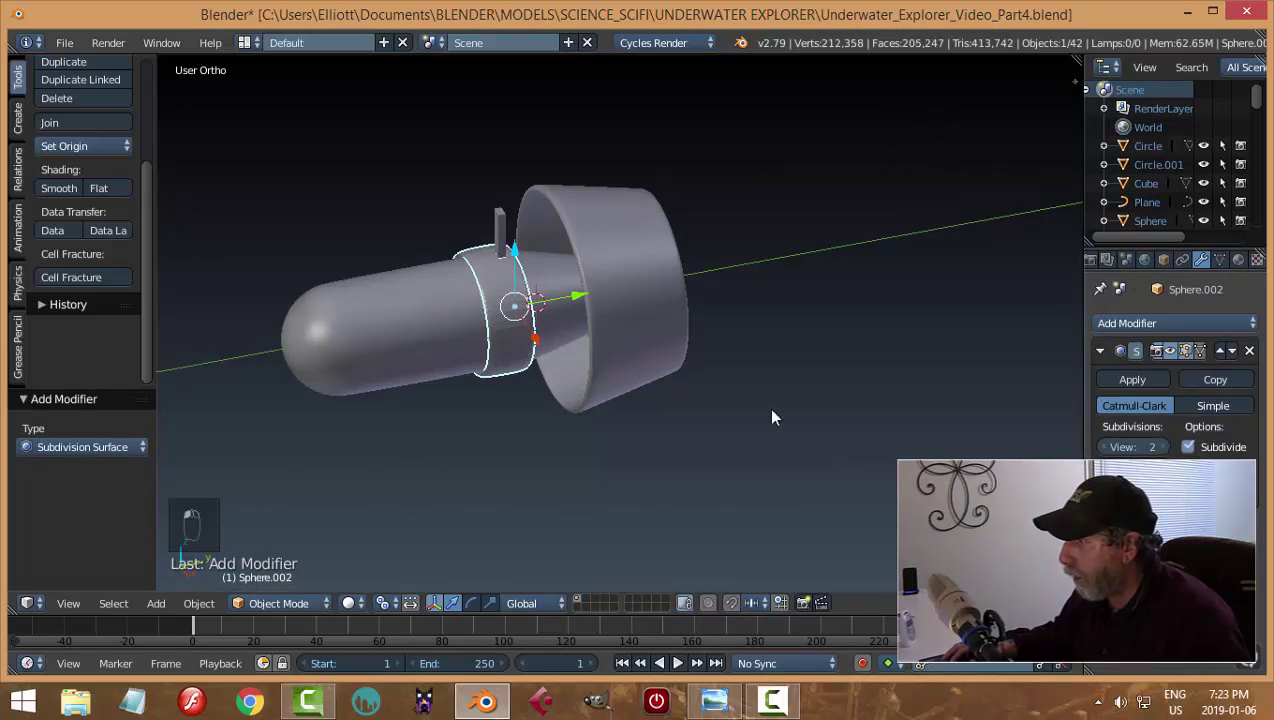
left_click(60, 189)
scroll(590, 343, "up", 4)
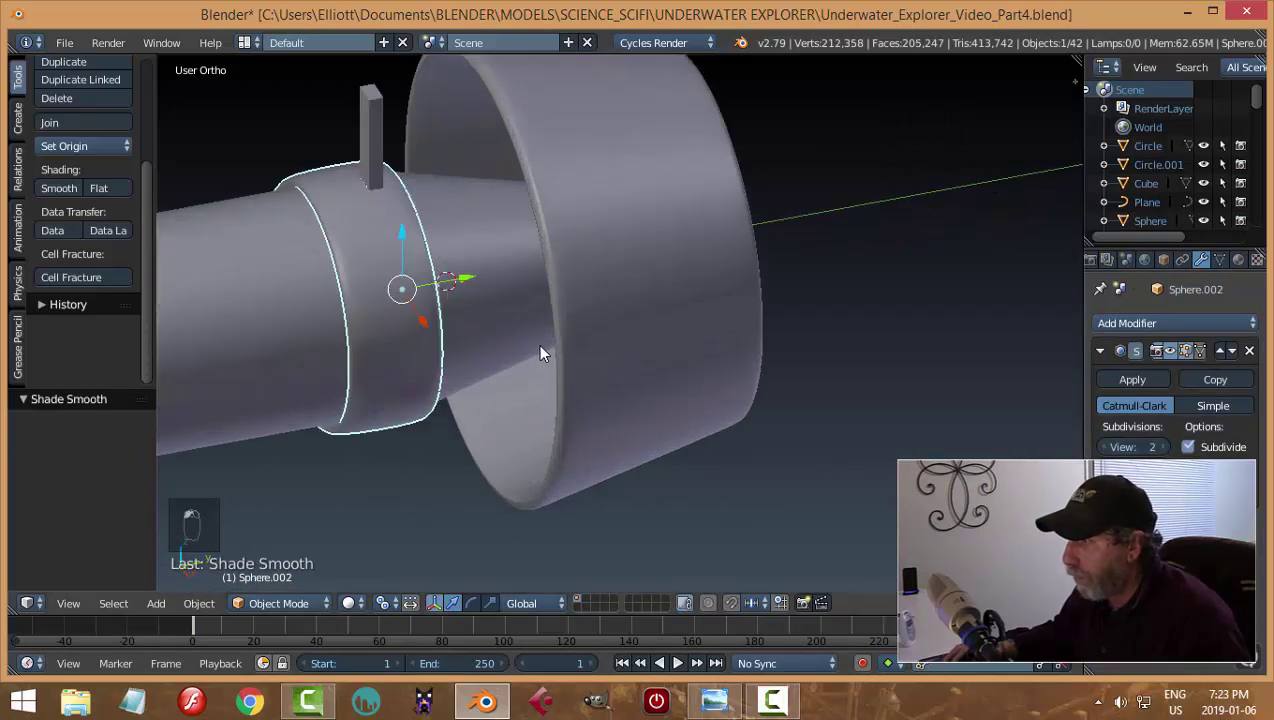
Cut two edge loops around the collar's outer wall and scale them apart along Y toward its two ends
key("Tab")
key("ctrl+e")
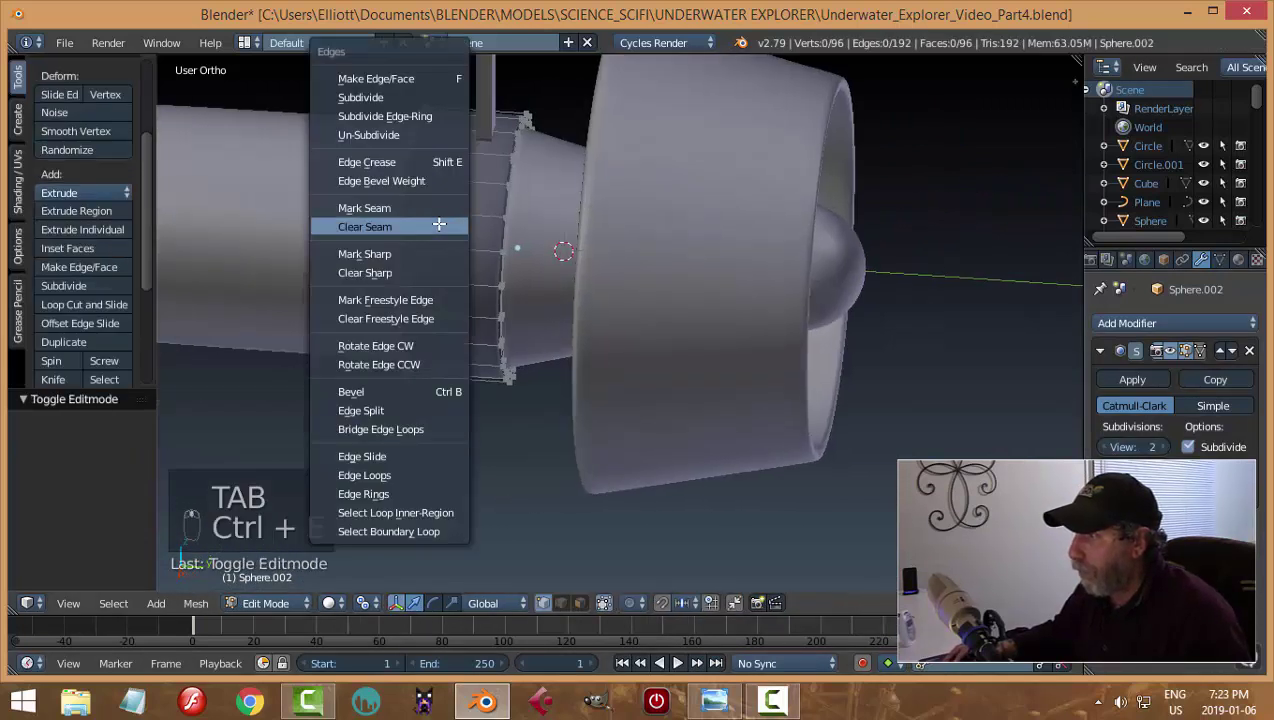
left_click(444, 227)
key("ctrl+r")
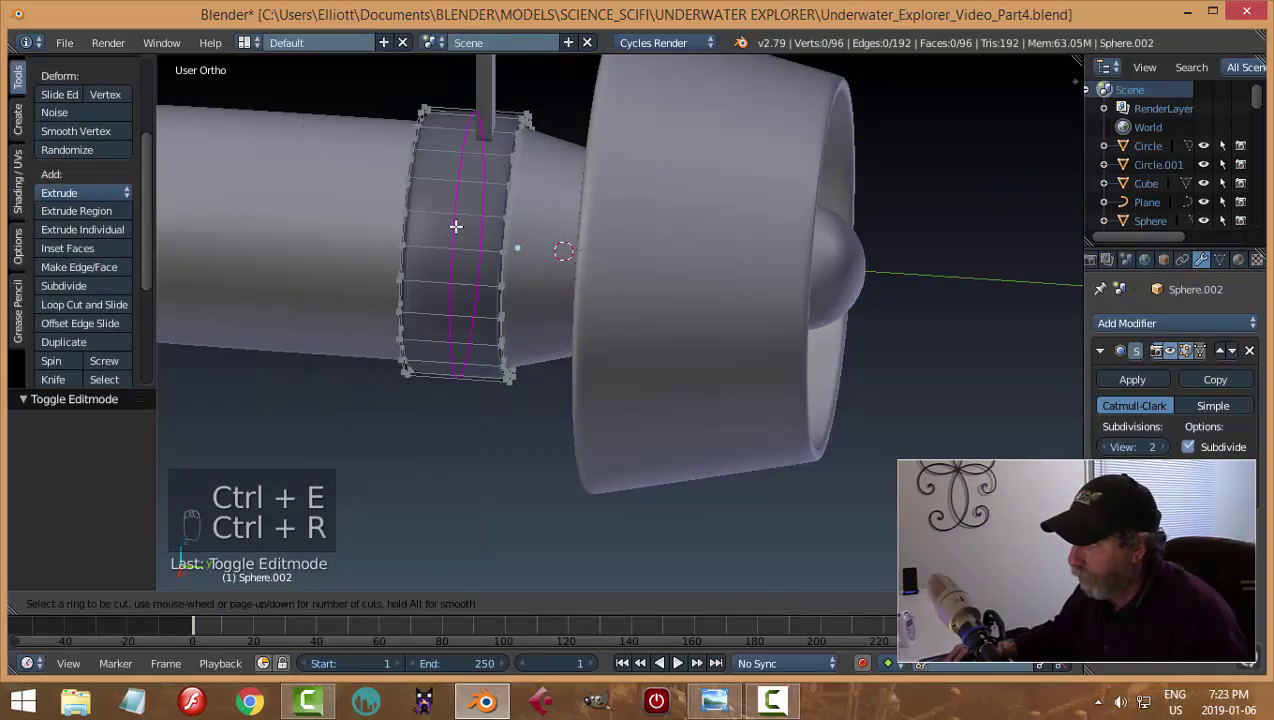
left_click(455, 226)
right_click(455, 226)
key("s")
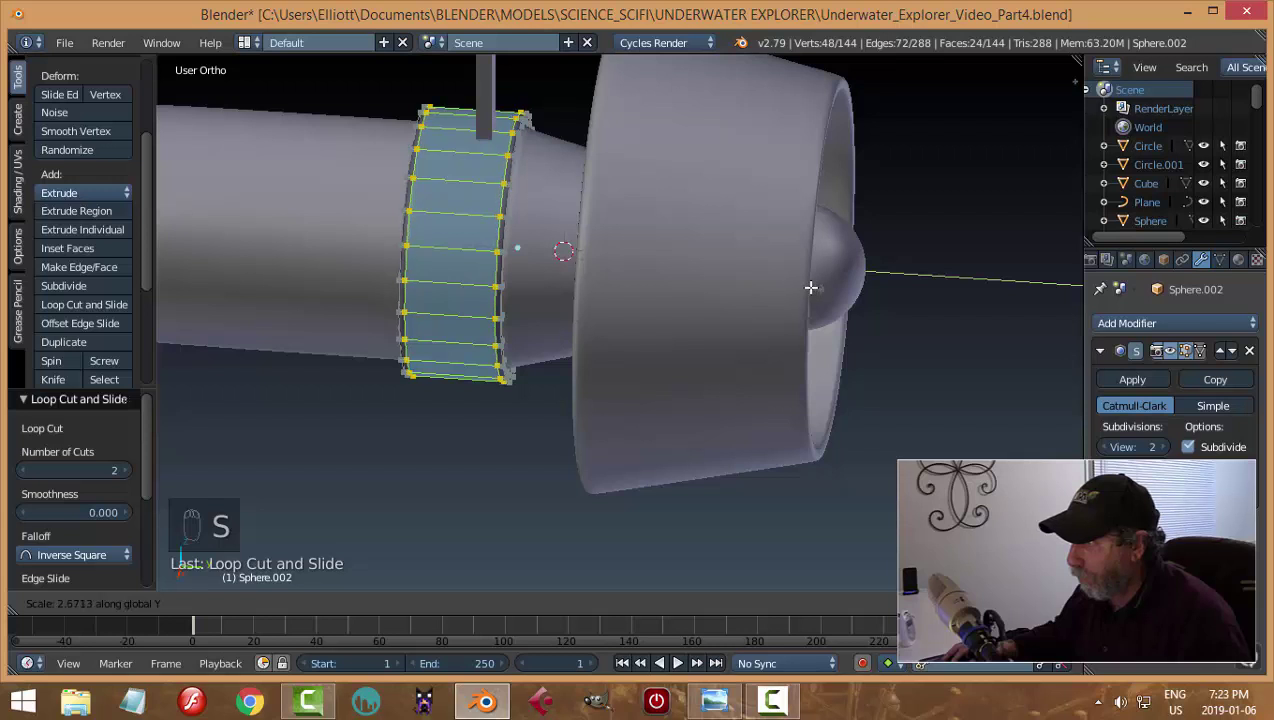
left_click(675, 288)
key("a")
key("Tab")
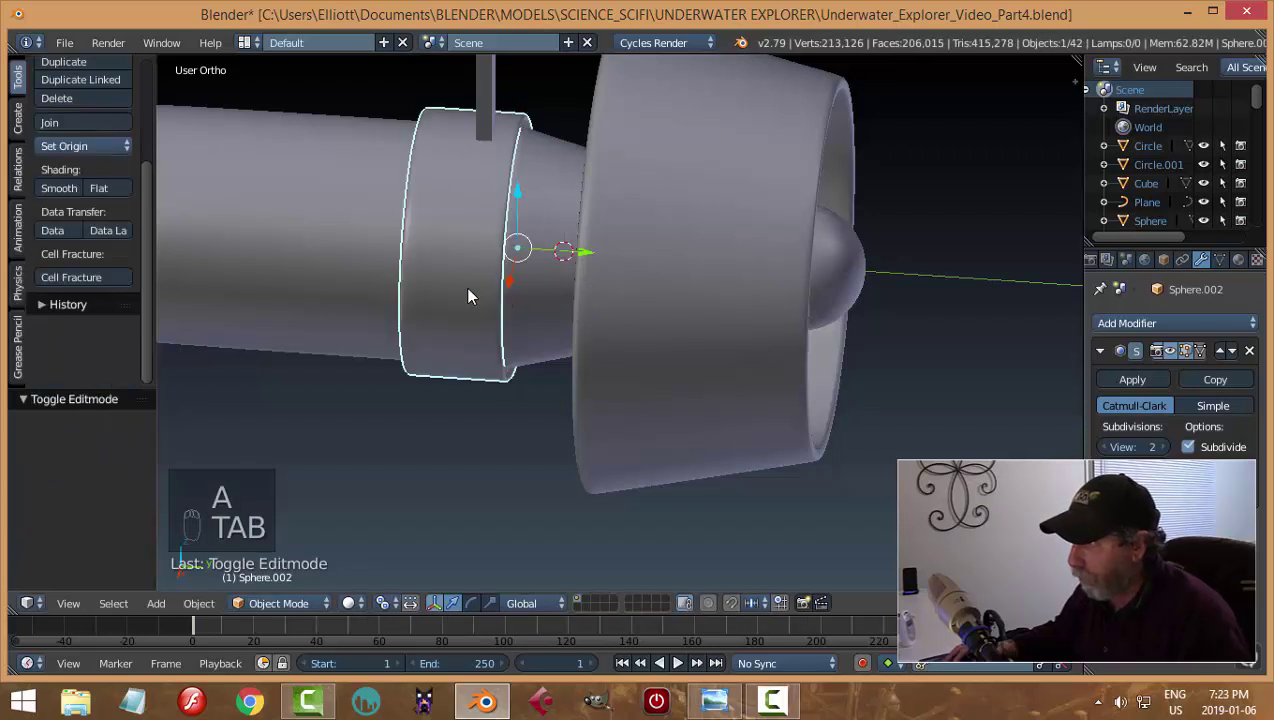
Add a centred edge loop on the collar's front rim, facing the body's rounded nose, and return to object mode
key("a")
scroll(464, 285, "down", 3)
middle_click_drag(455, 275, 416, 340)
right_click(461, 342)
key("Tab")
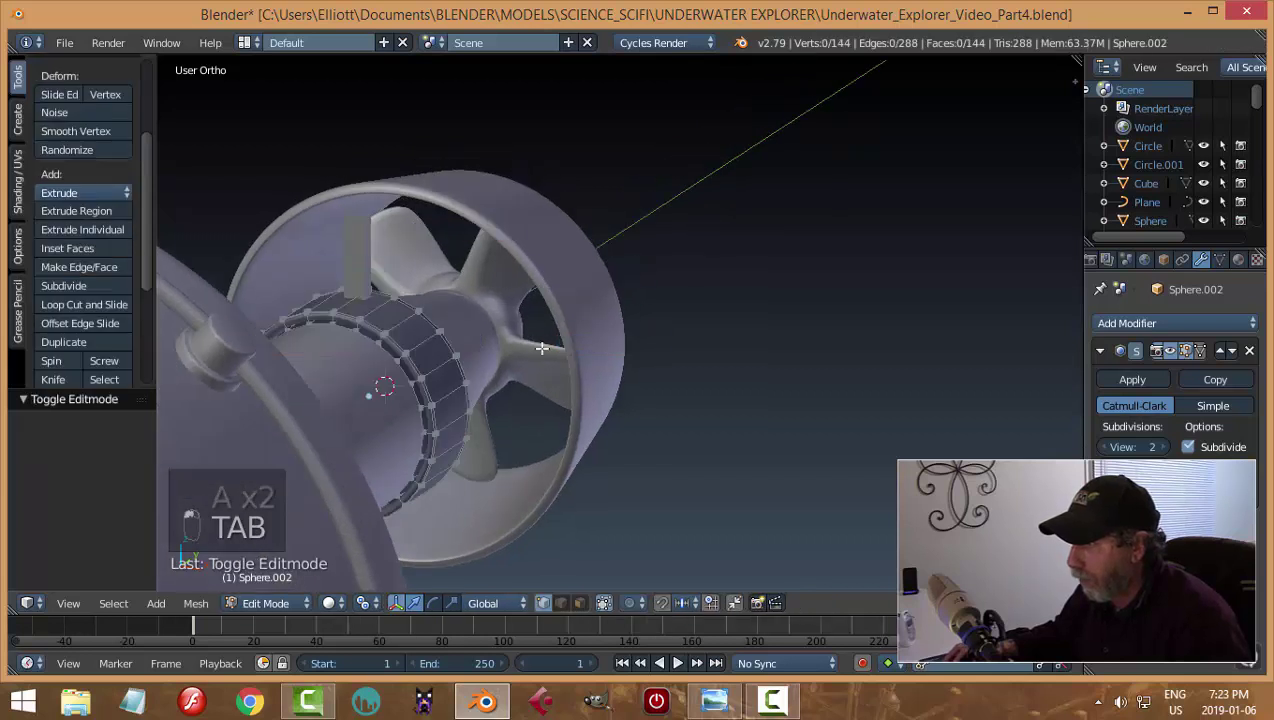
scroll(415, 370, "up", 3)
key("ctrl+r")
left_click(407, 320)
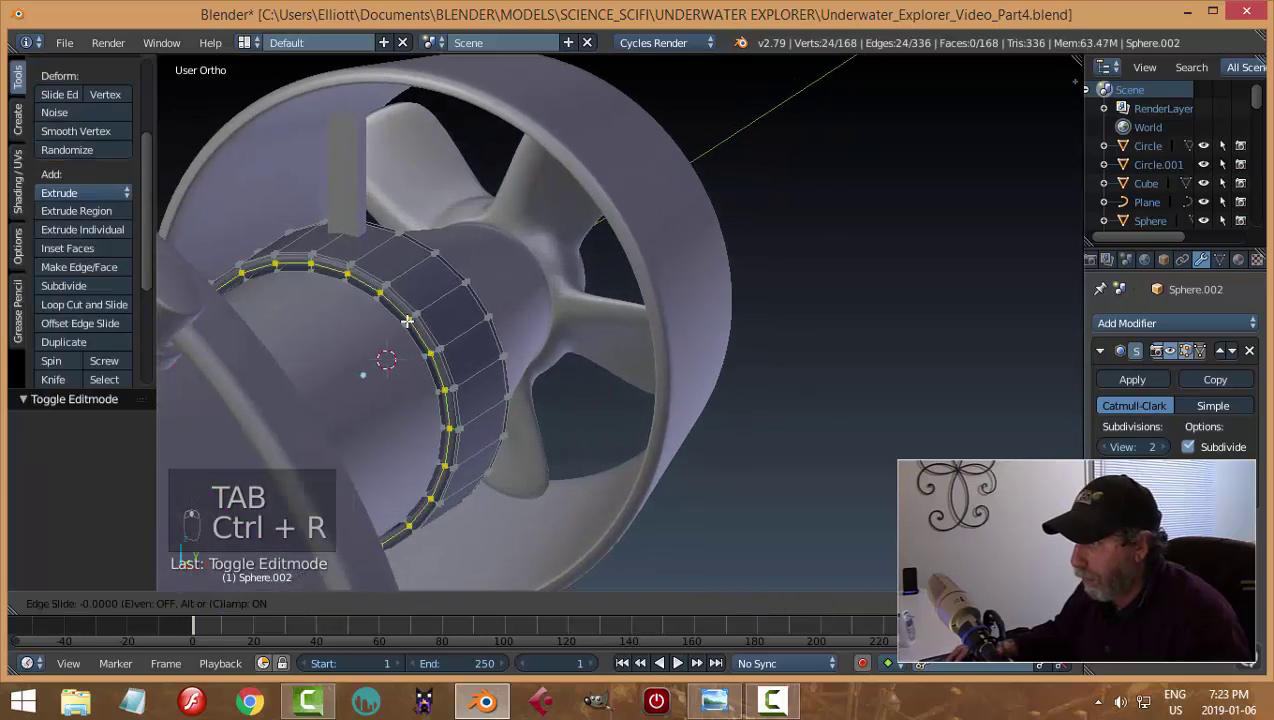
left_click(407, 320)
key("Tab")
left_click(510, 334)
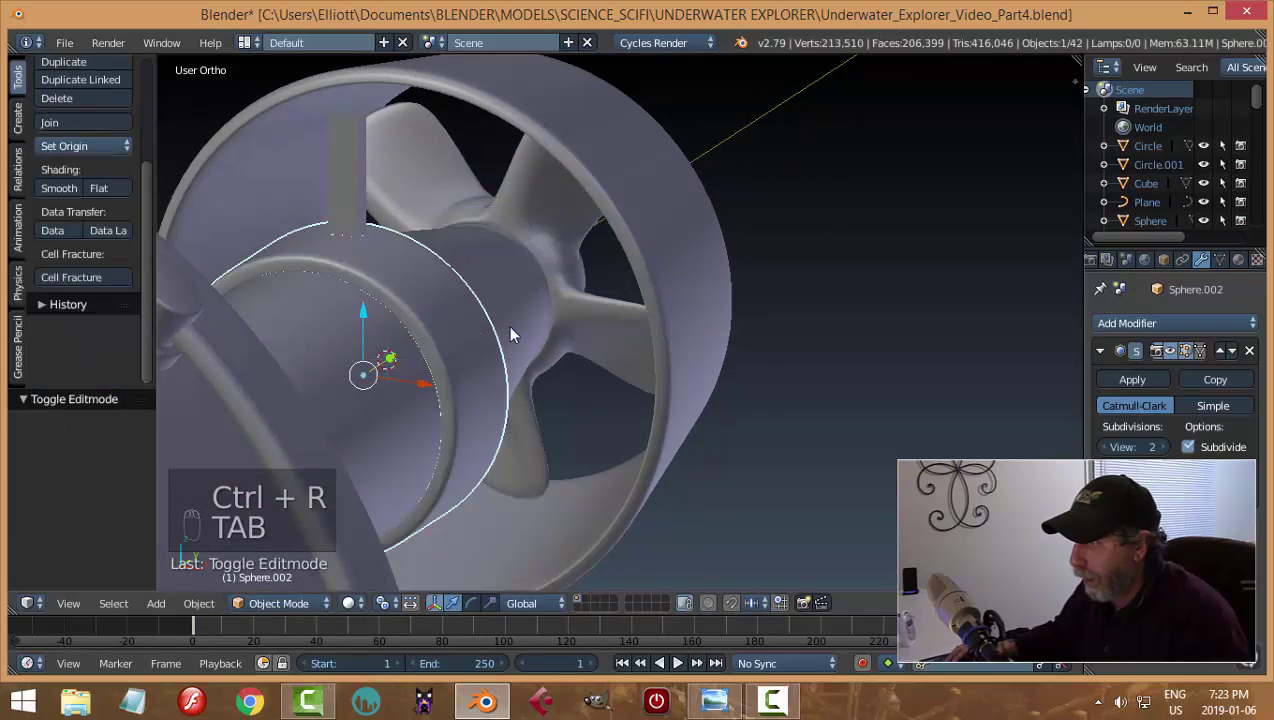
Add an edge loop on the collar's rear rim facing the shroud ring, then return to object mode and deselect the collar
middle_click_drag(510, 334, 326, 319)
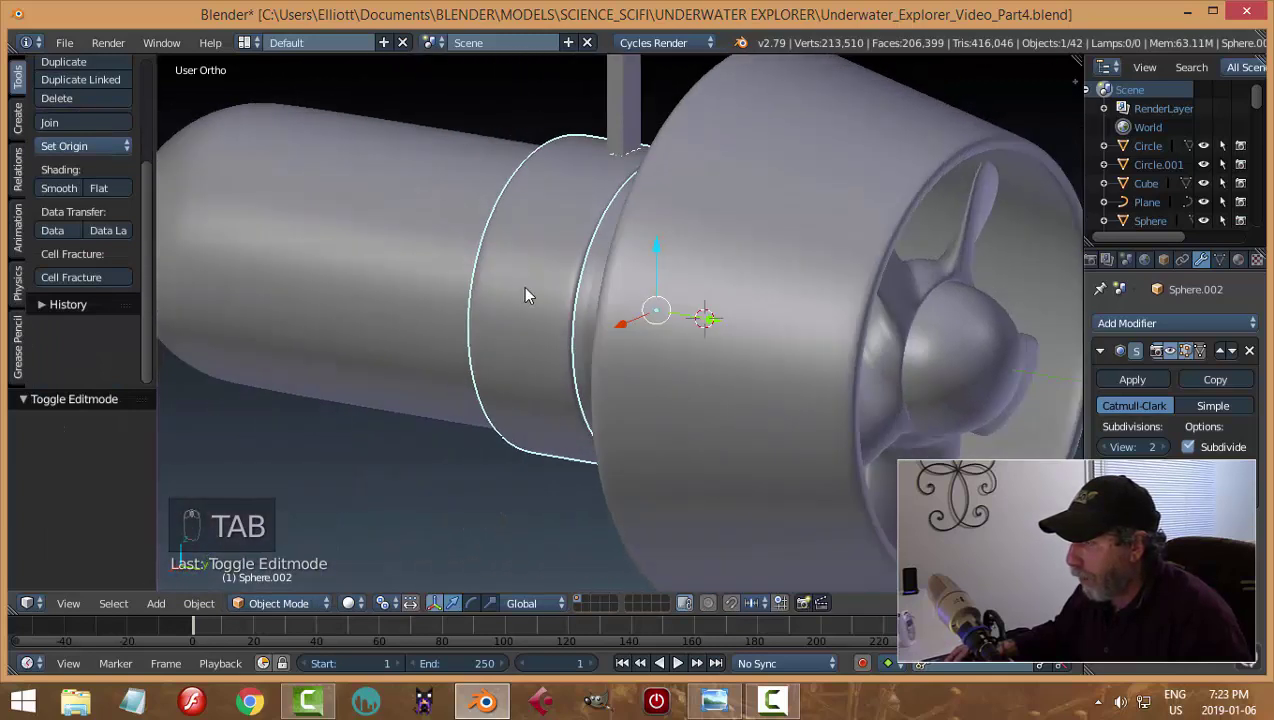
key("Tab")
left_click(720, 285)
scroll(720, 285, "up", 4)
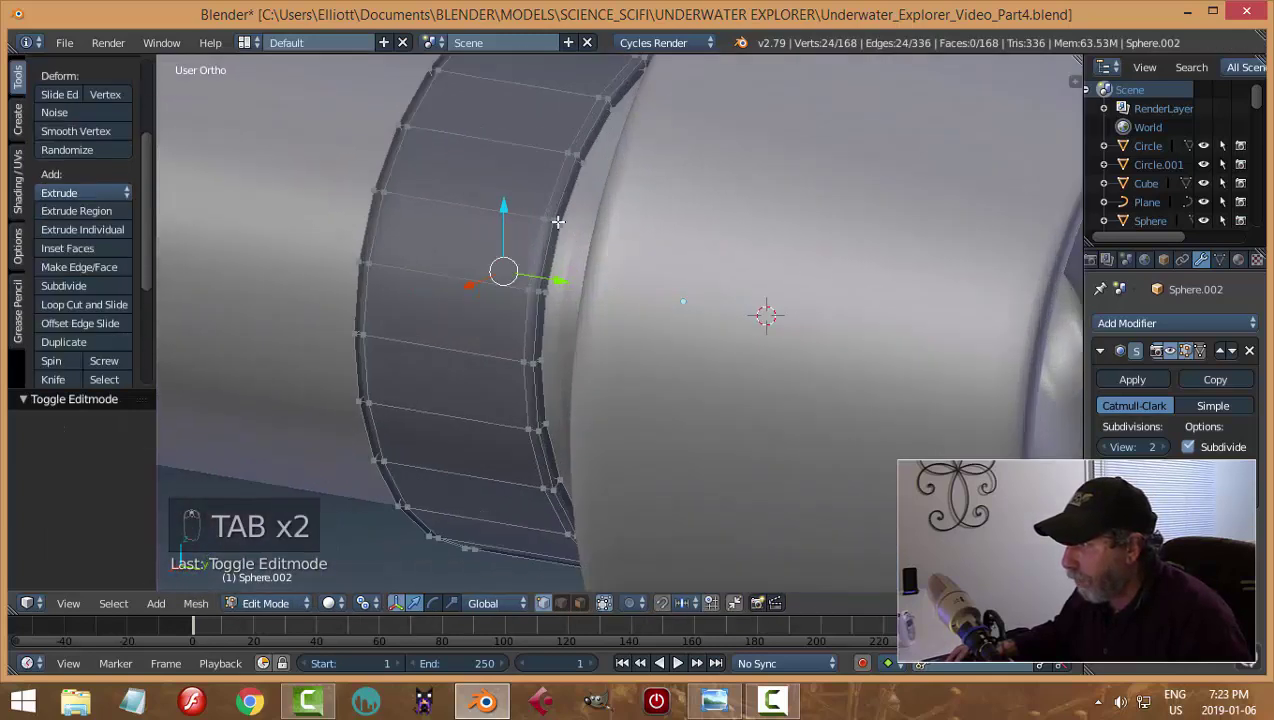
key("ctrl+r")
left_click(560, 223)
left_click(563, 225)
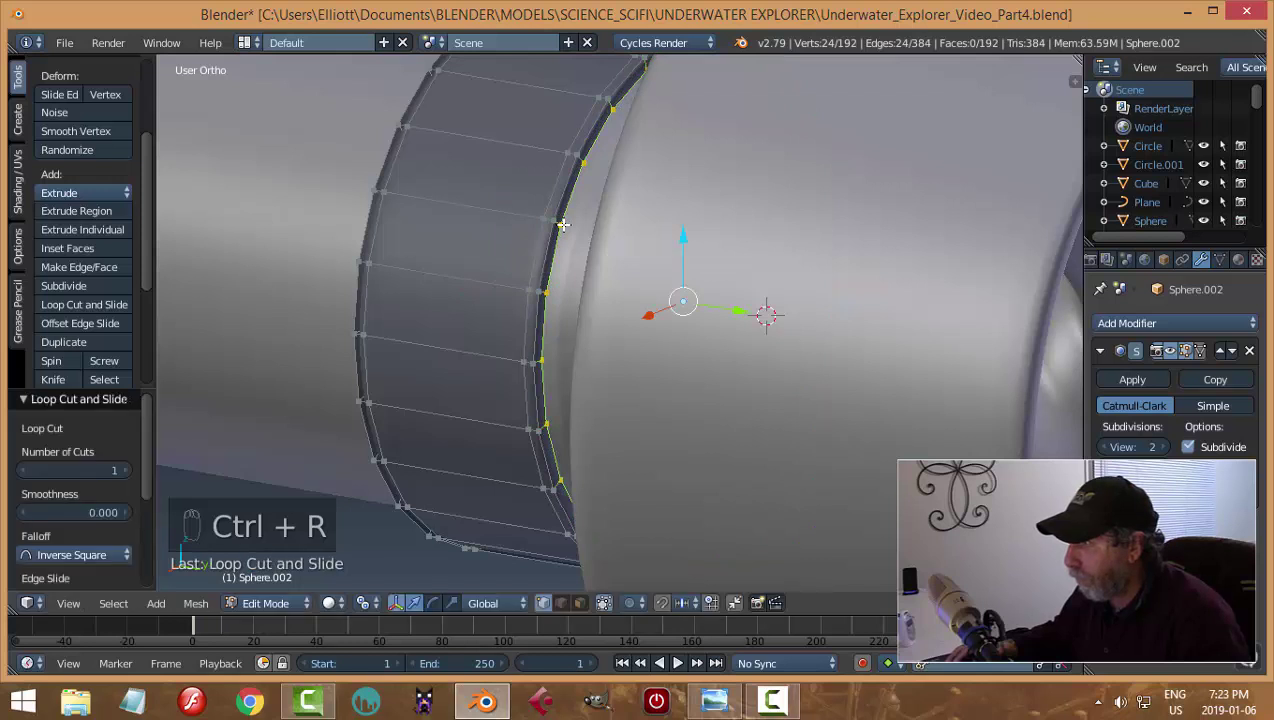
key("Tab")
left_click(475, 232)
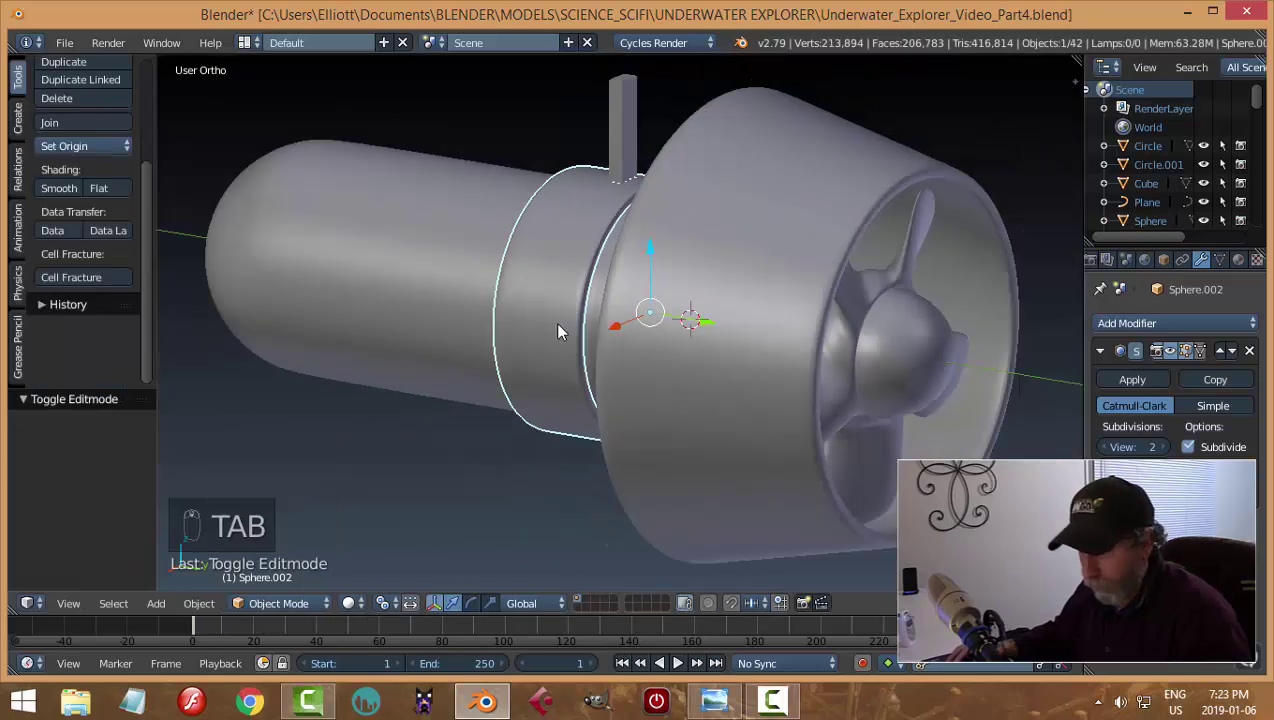
key("a")
key("a")
middle_click_drag(558, 330, 674, 341)
scroll(676, 338, "down", 5)
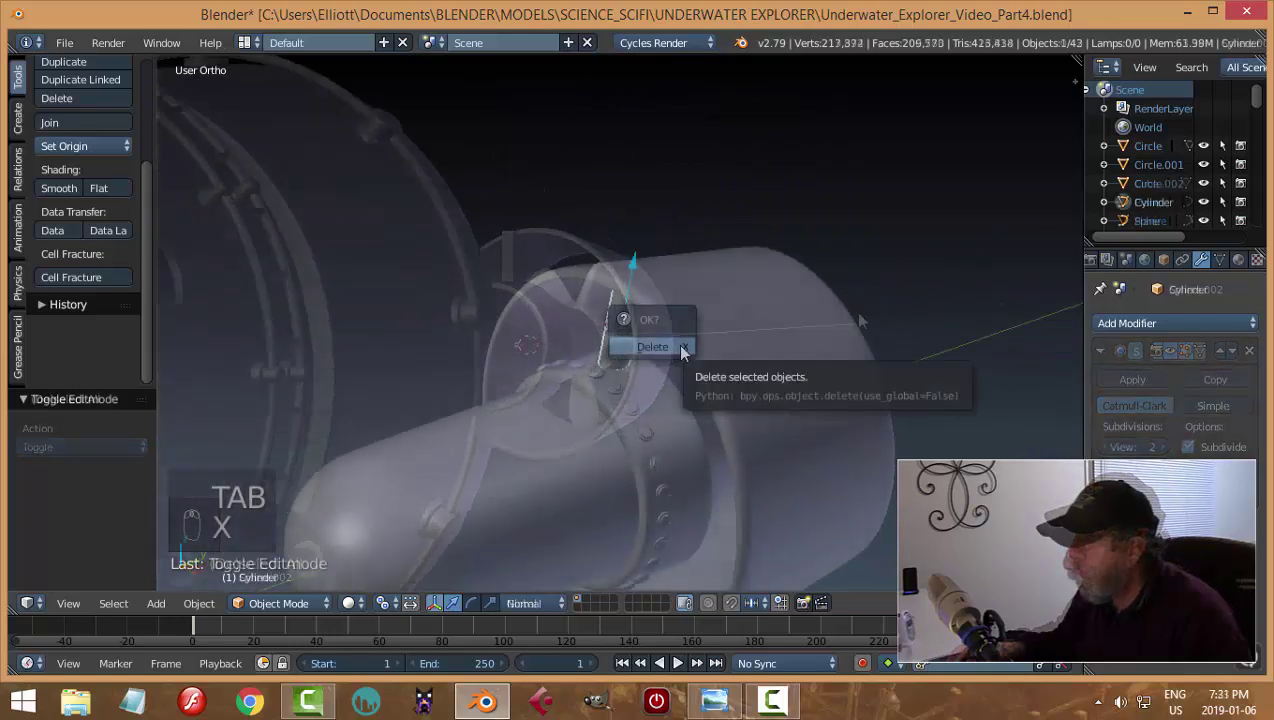
Delete the selected cylinder beside the shroud ring, add a cube mesh at the 3D cursor and start editing its mesh
left_click(682, 349)
mouse_move(674, 363)
middle_mouse_down()
mouse_move(687, 353)
mouse_move(682, 374)
middle_mouse_up()
key("shift+a")
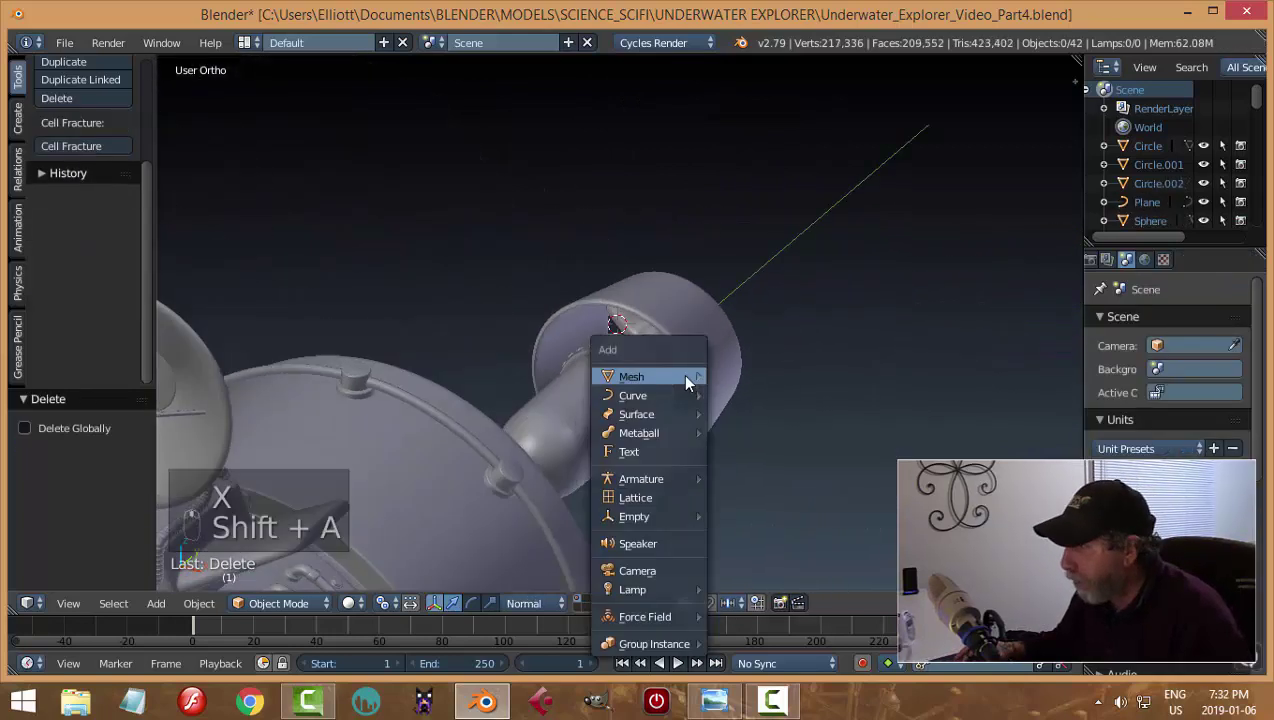
mouse_move(682, 373)
left_click(777, 388)
key("Tab")
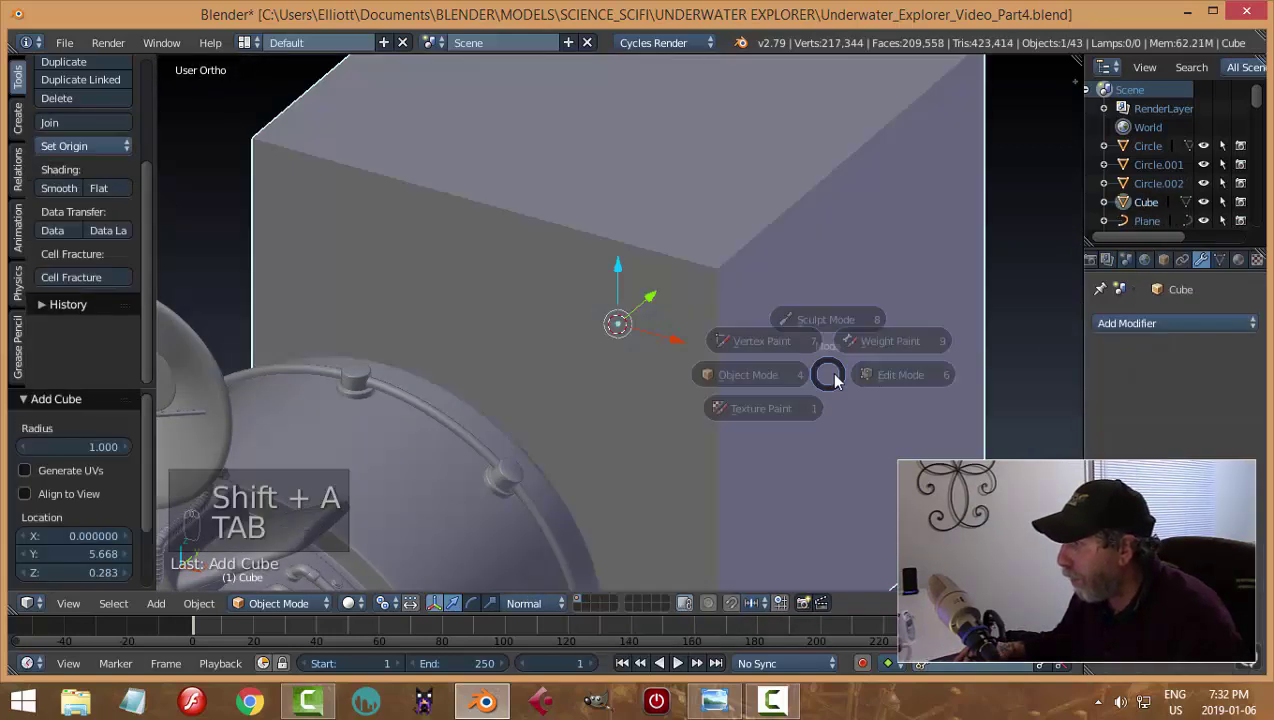
Scale the new cube's mesh down to a small block, about 0.02 of its original size
left_click(899, 375)
key("s")
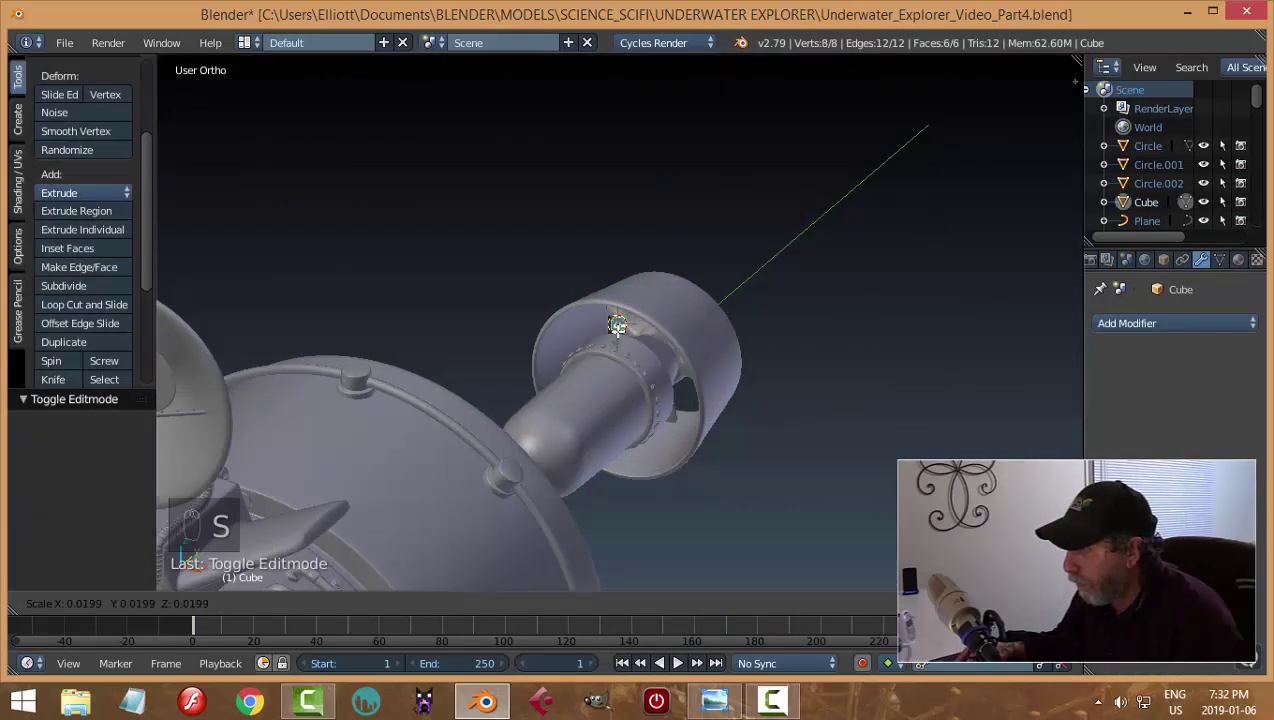
left_click(617, 325)
Move the small cube onto the top of the bolted collar, just ahead of the shroud ring's front rim
middle_click_drag(773, 335, 652, 331)
left_click_drag(615, 265, 616, 285)
left_click_drag(685, 340, 678, 342)
scroll(620, 345, "up", 3)
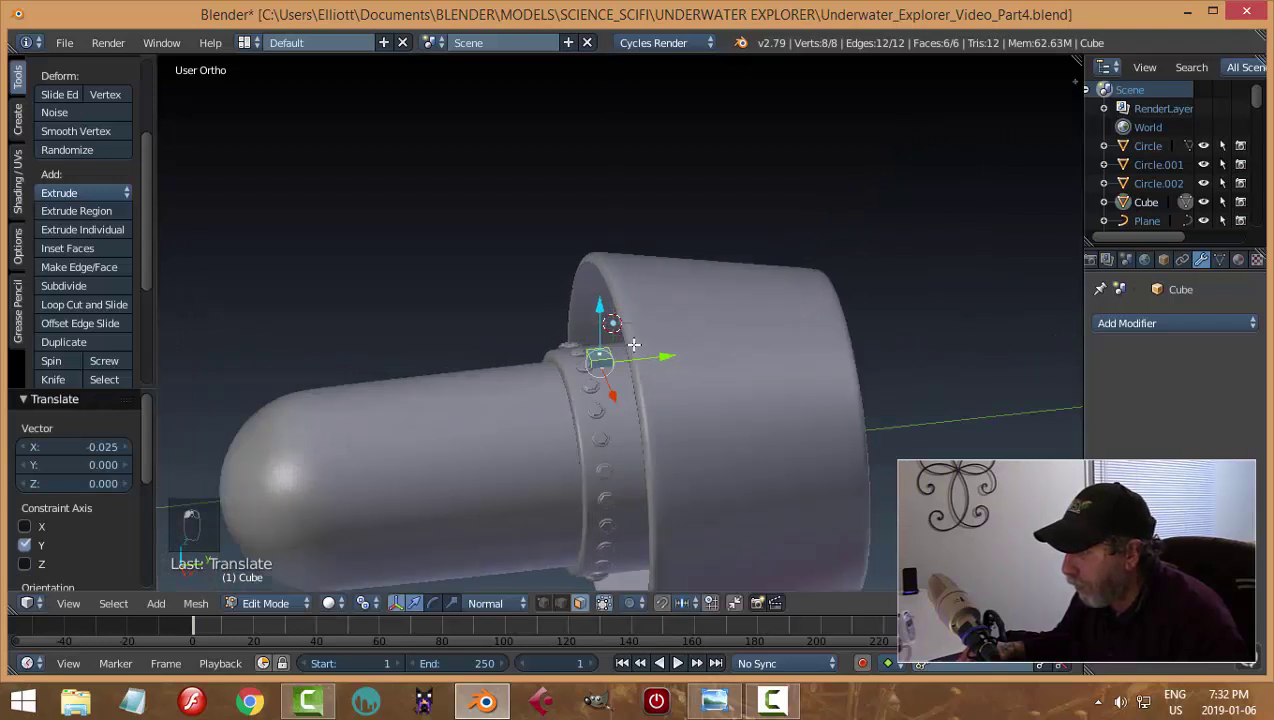
scroll(606, 330, "up", 3)
left_click_drag(606, 327, 593, 316)
left_click_drag(648, 367, 655, 364)
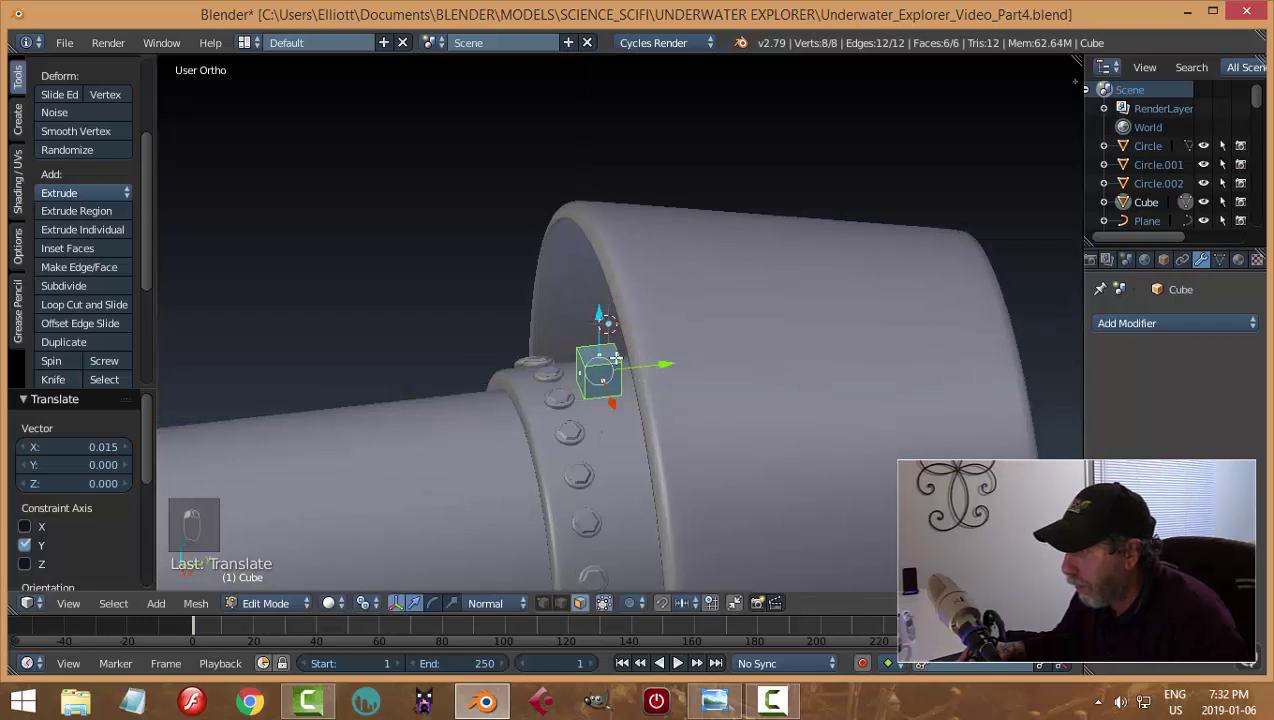
Set the transform orientation to Global and narrow the whole small cube along the Y axis
key("a")
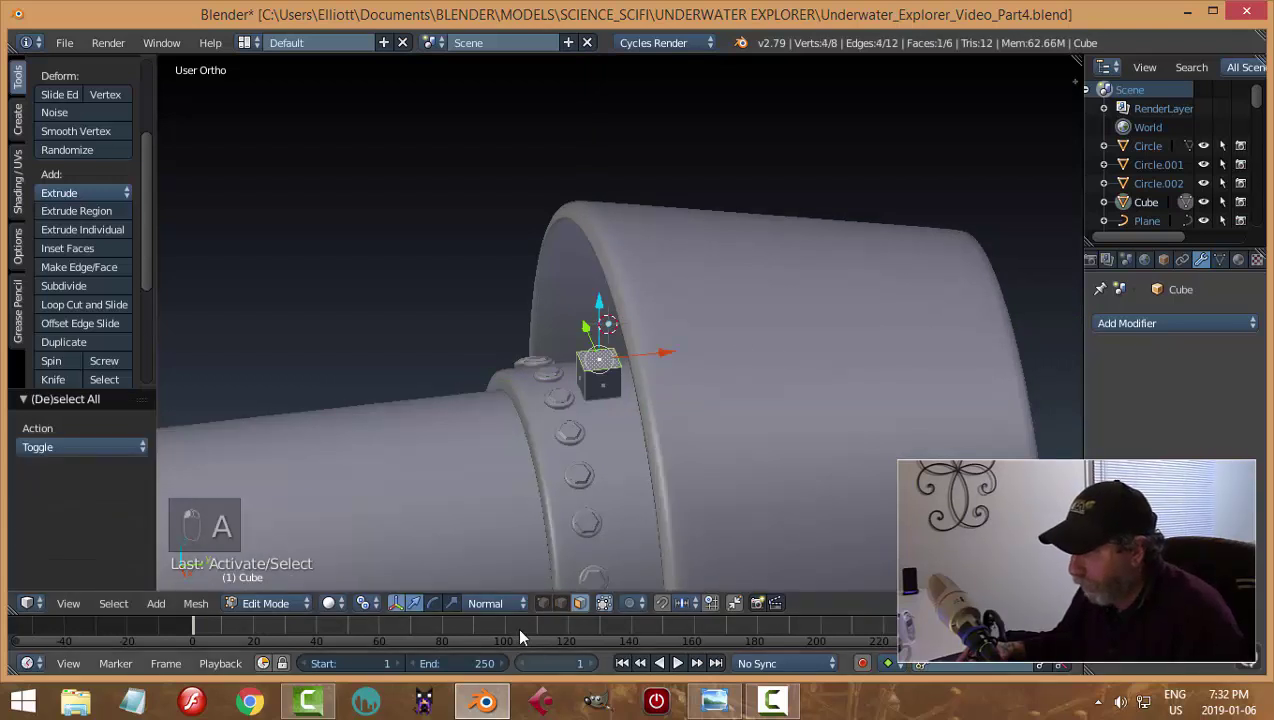
left_click(500, 603)
left_click(495, 584)
key("s")
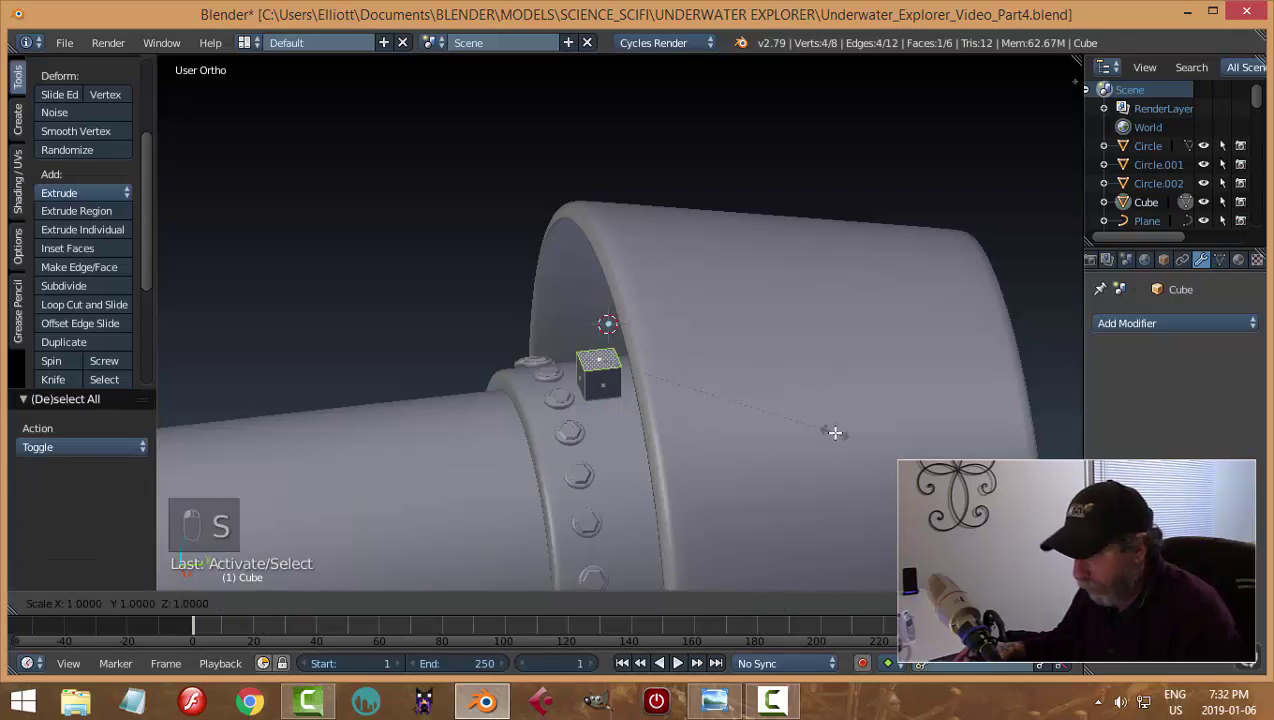
key("y")
left_click(760, 432)
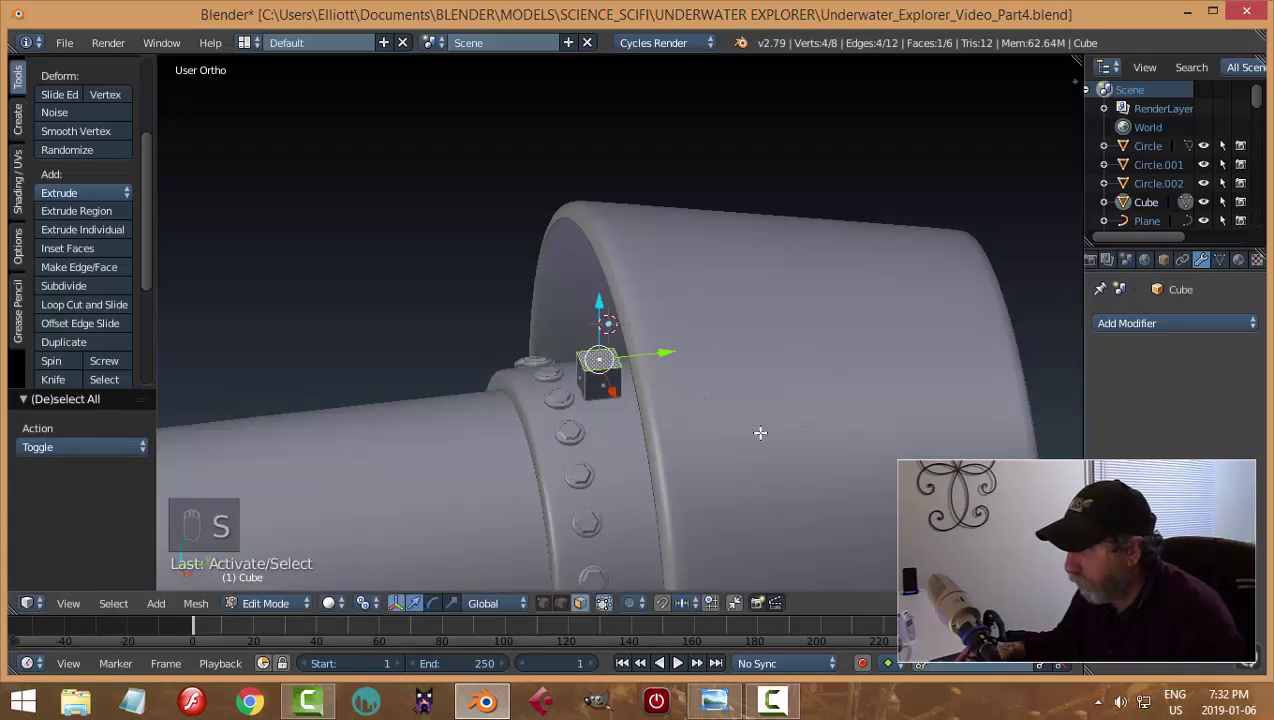
key("a")
key("a")
key("a")
key("s")
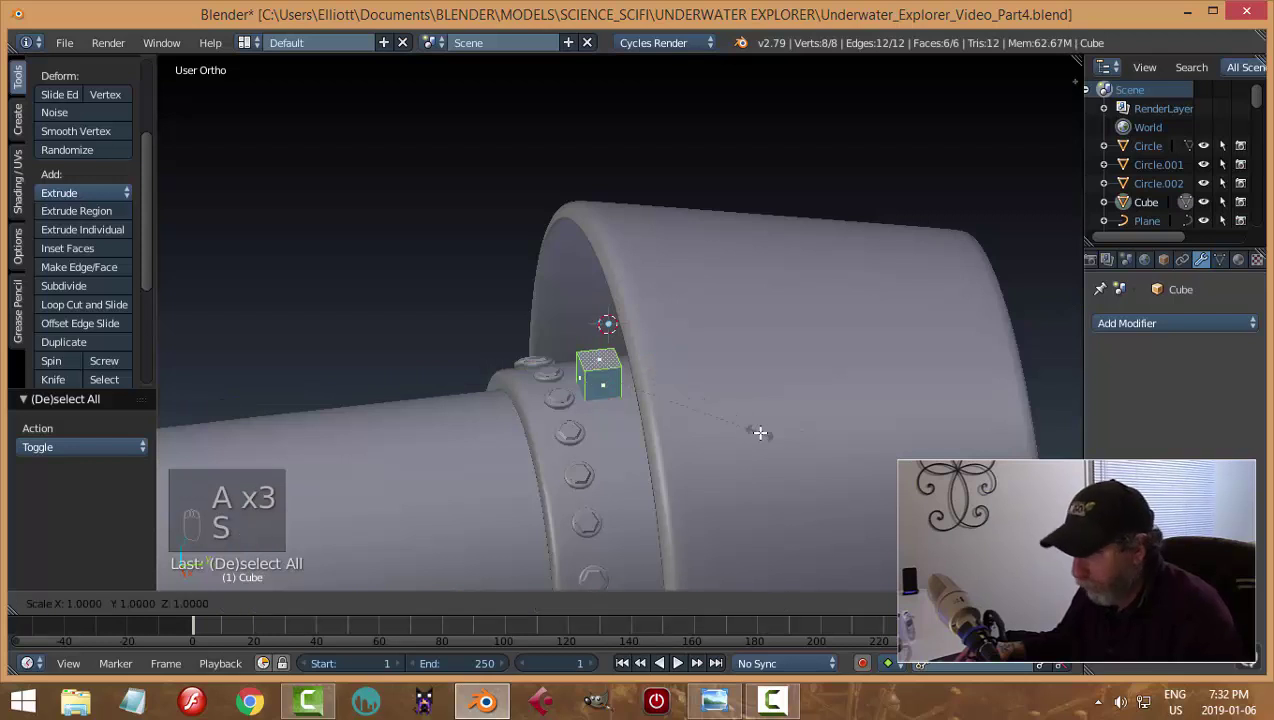
left_click(720, 434)
Raise the cube's top face up to the shroud ring and shift it 0.025 along Y to form a strut
key("a")
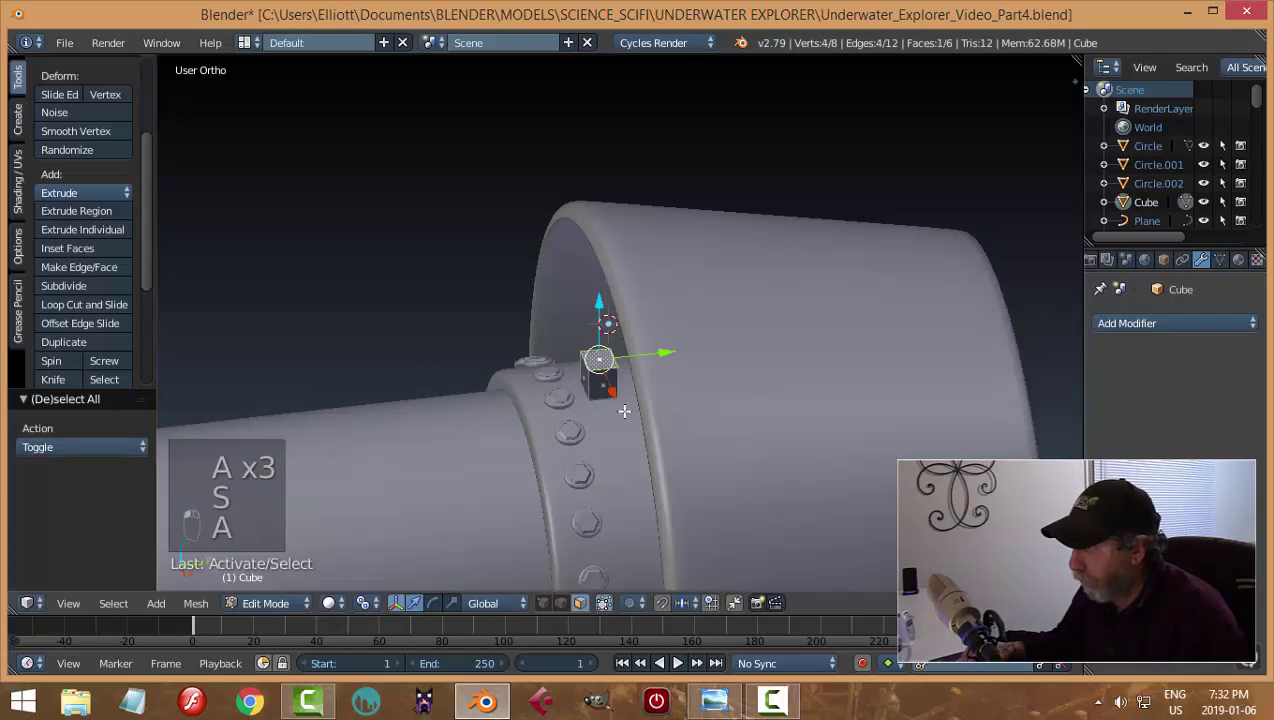
middle_click_drag(624, 410, 645, 375)
left_click_drag(598, 296, 619, 240)
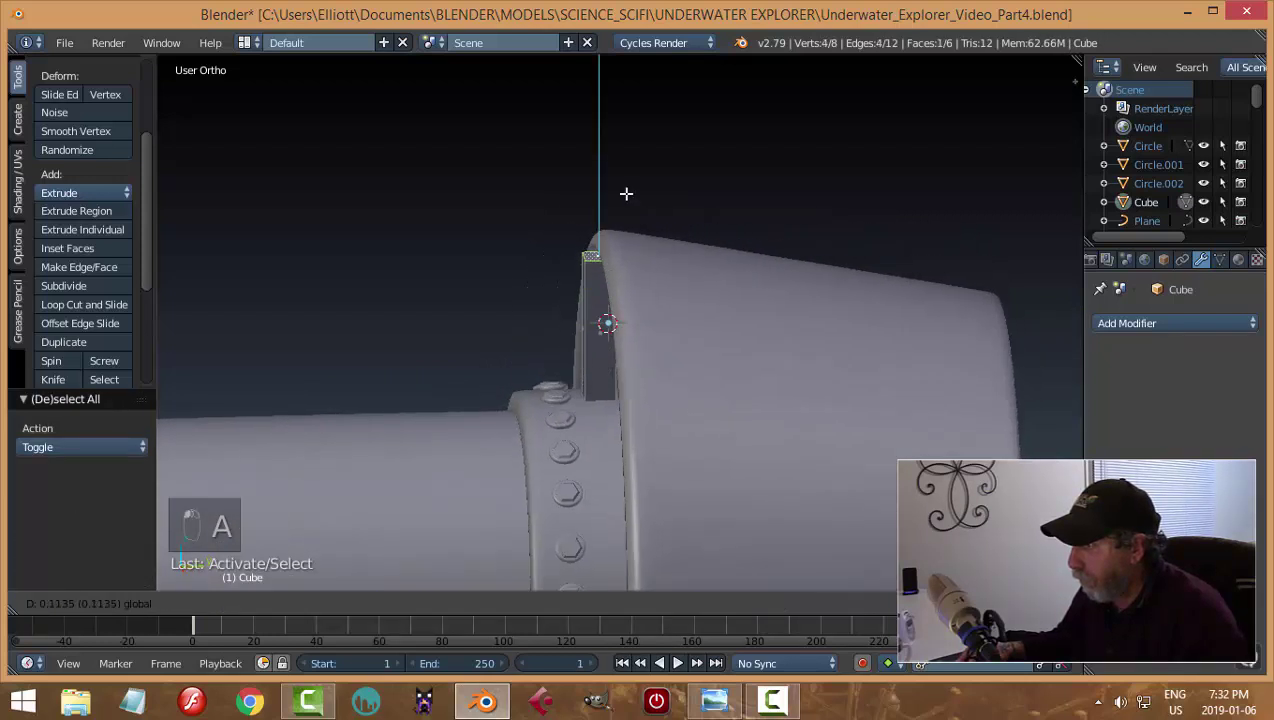
left_click_drag(626, 188, 626, 190)
left_click_drag(664, 248, 674, 292)
scroll(675, 329, "down", 4)
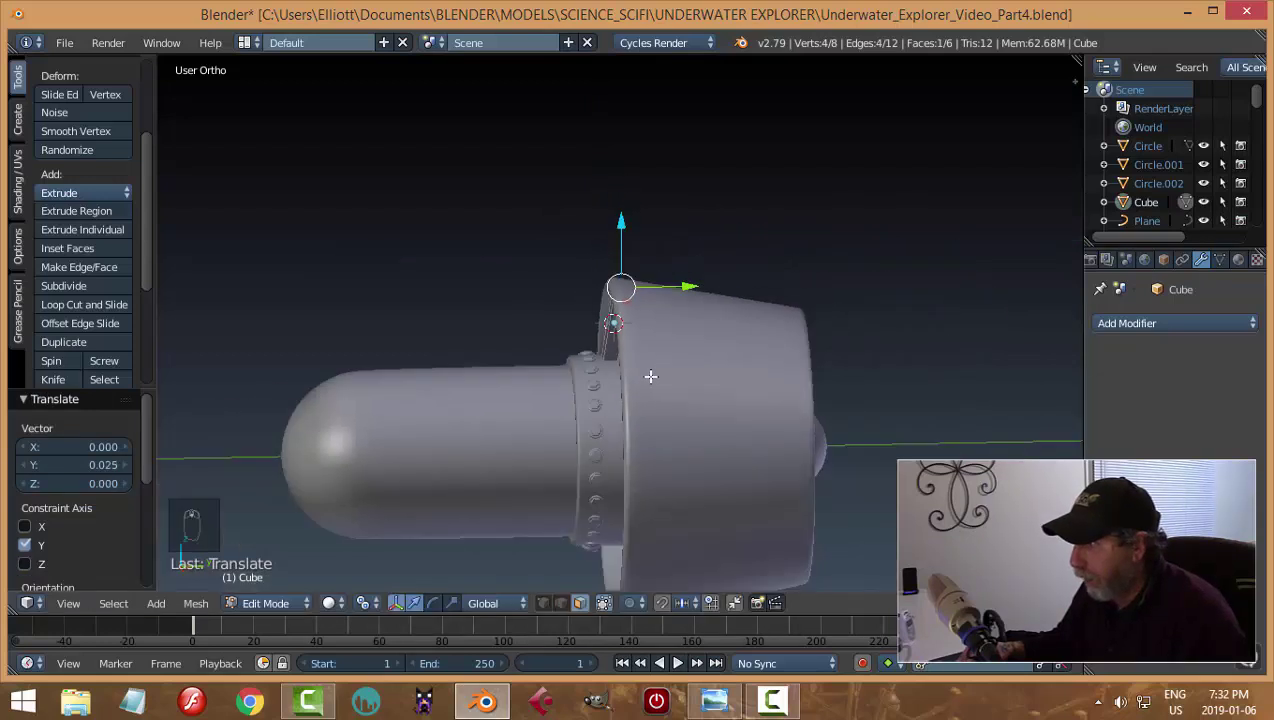
Cut lengthwise supporting edge loops along the strut's sides
middle_click_drag(649, 375, 788, 415)
scroll(636, 400, "up", 4)
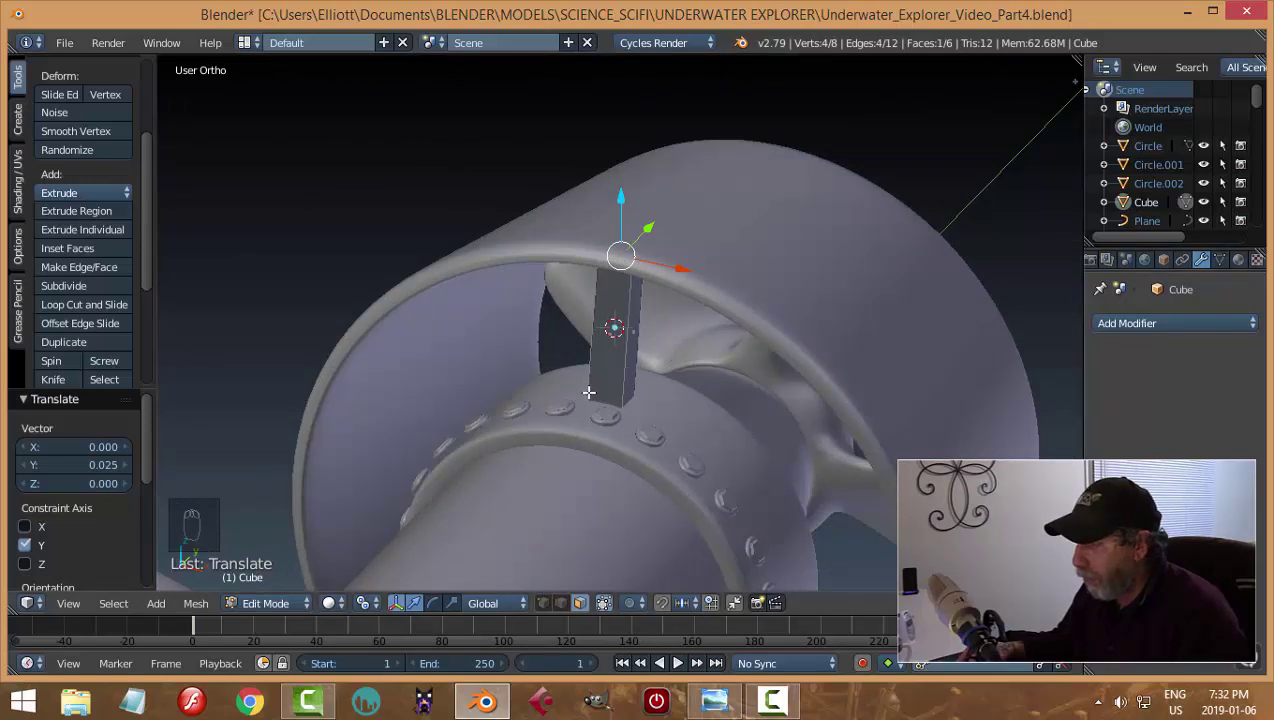
key("ctrl+r")
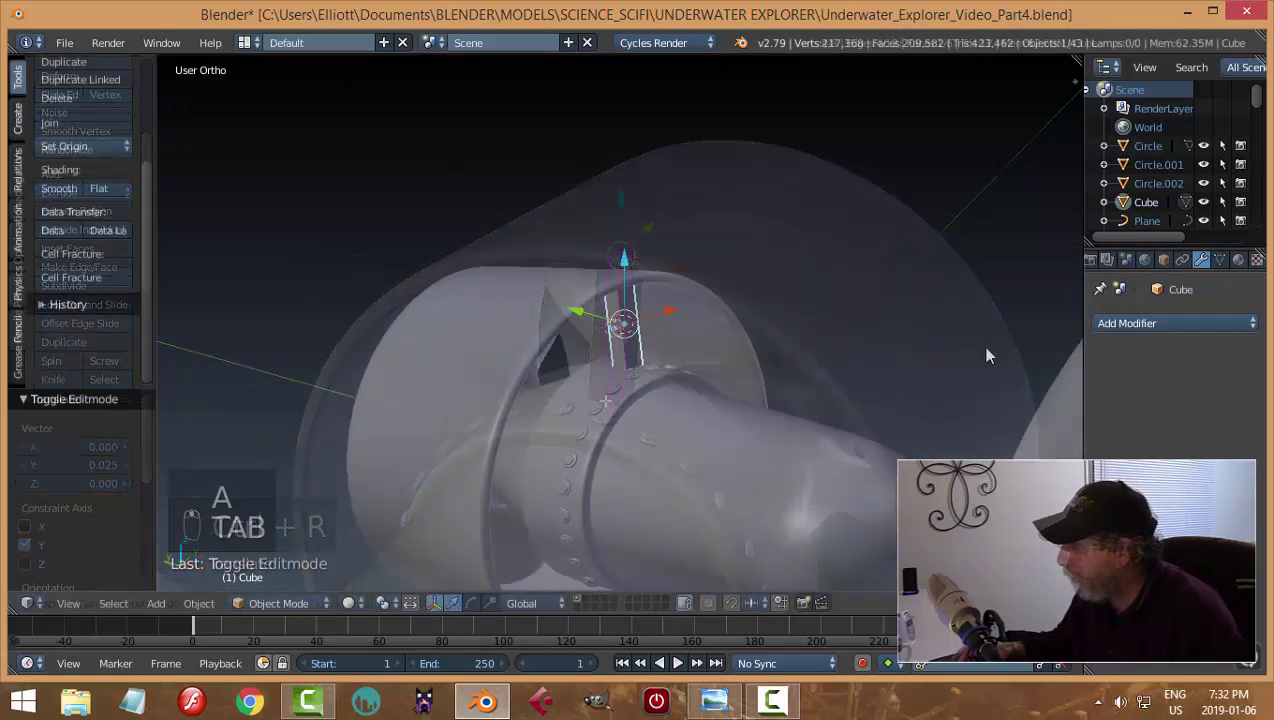
Add a Subdivision Surface modifier with view level 2 to the strut in object mode and shade it smooth
left_click(1104, 328)
left_click(875, 635)
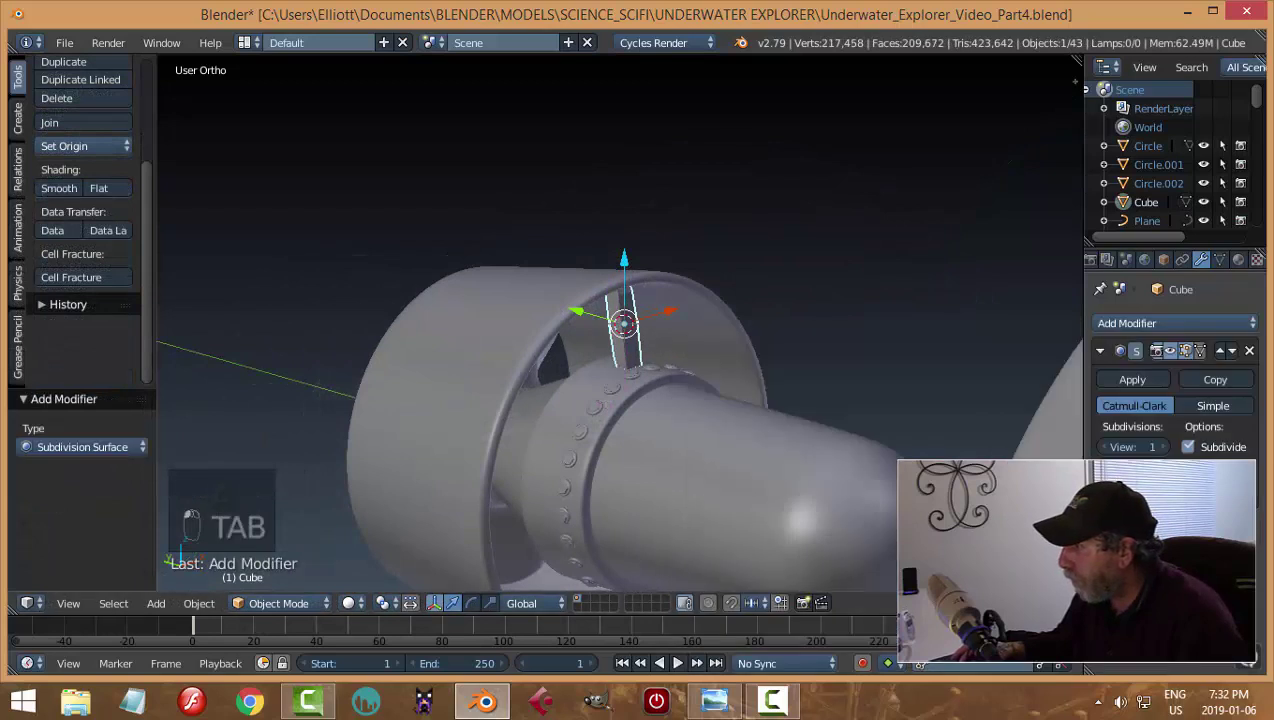
scroll(617, 387, "up", 3)
middle_click_drag(617, 387, 560, 412)
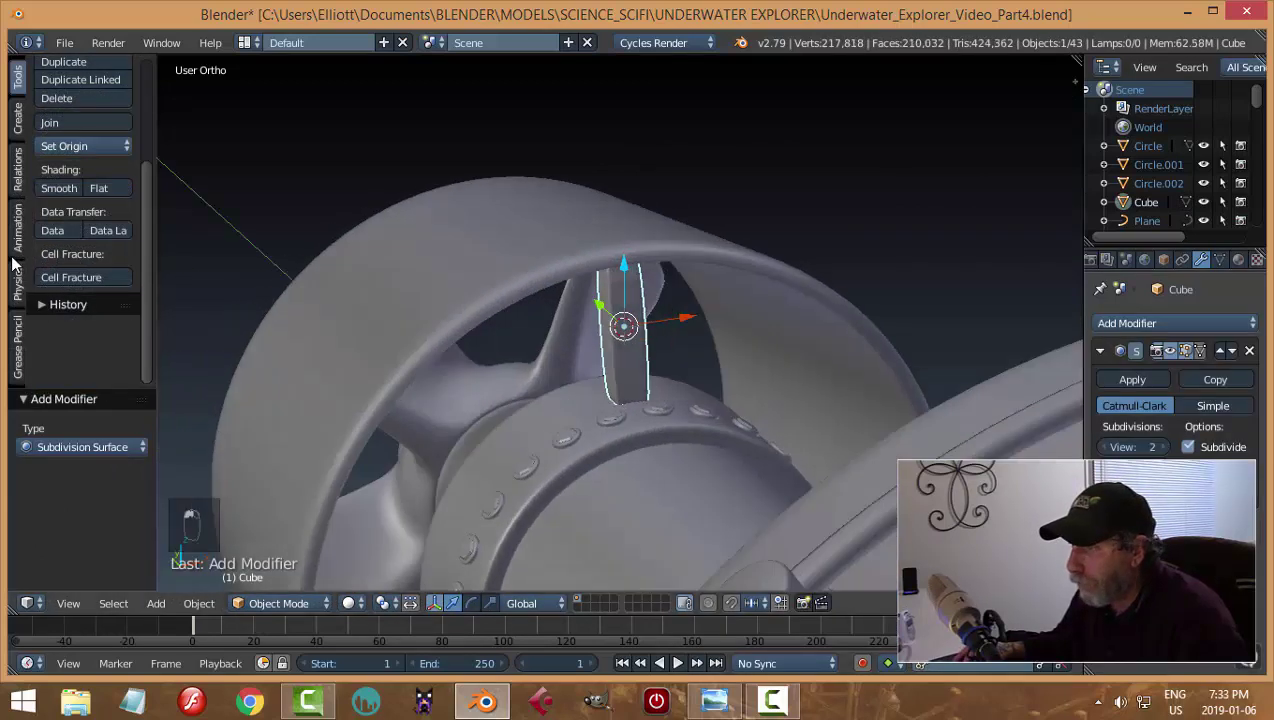
left_click(57, 188)
middle_click_drag(673, 362, 640, 370)
Add an edge loop near the strut's collar end and one near its shroud end, then return to object mode
key("Tab")
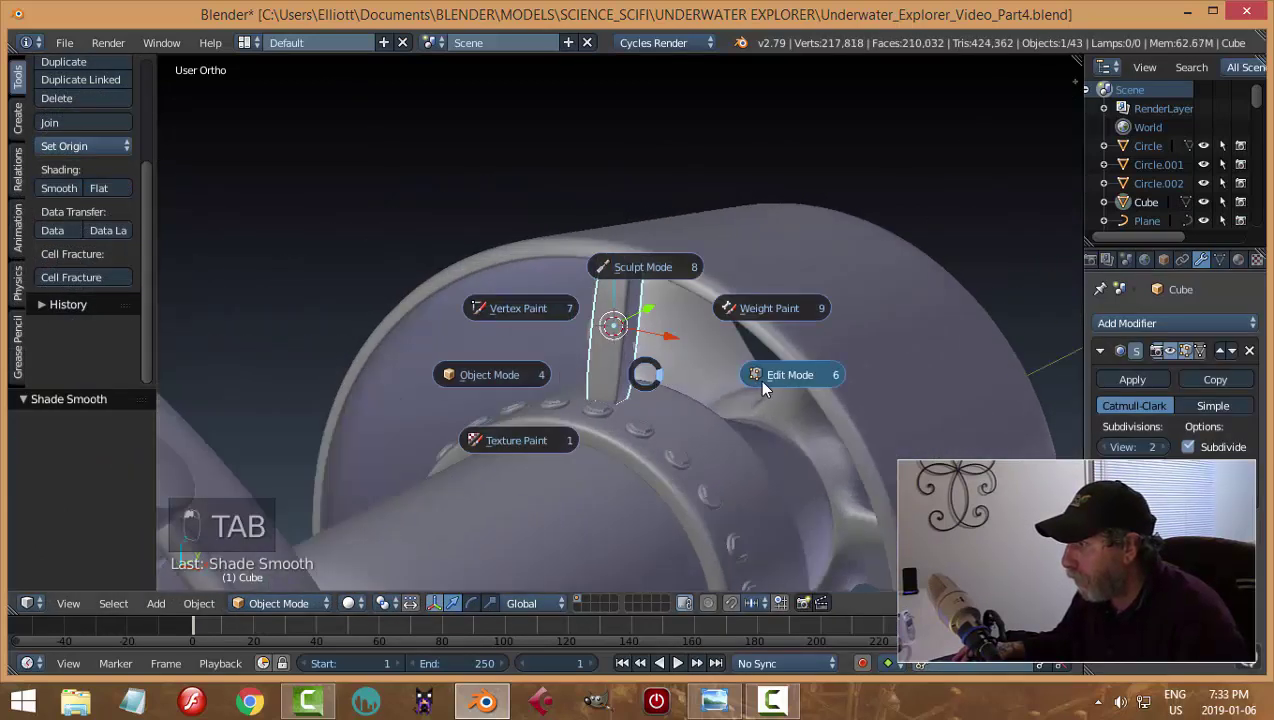
left_click(770, 376)
middle_click_drag(770, 376, 620, 373)
key("ctrl+r")
left_click(618, 345)
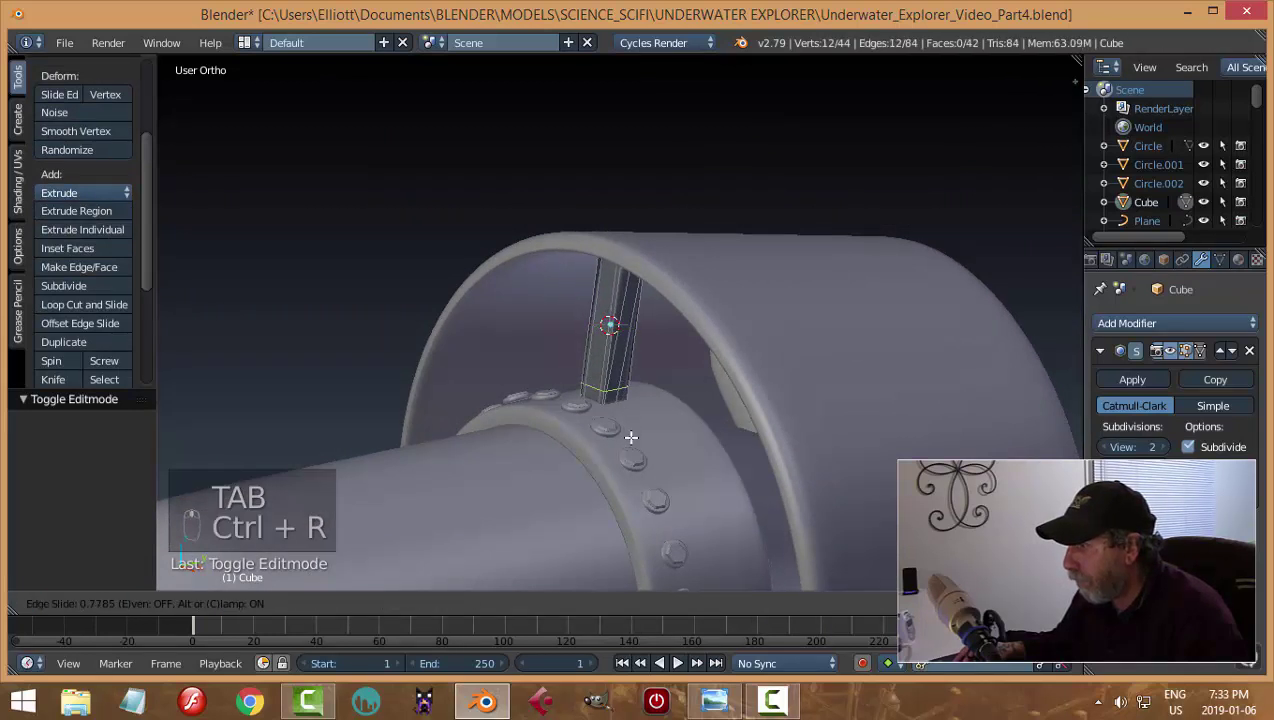
left_click(633, 450)
key("ctrl+r")
left_click(628, 283)
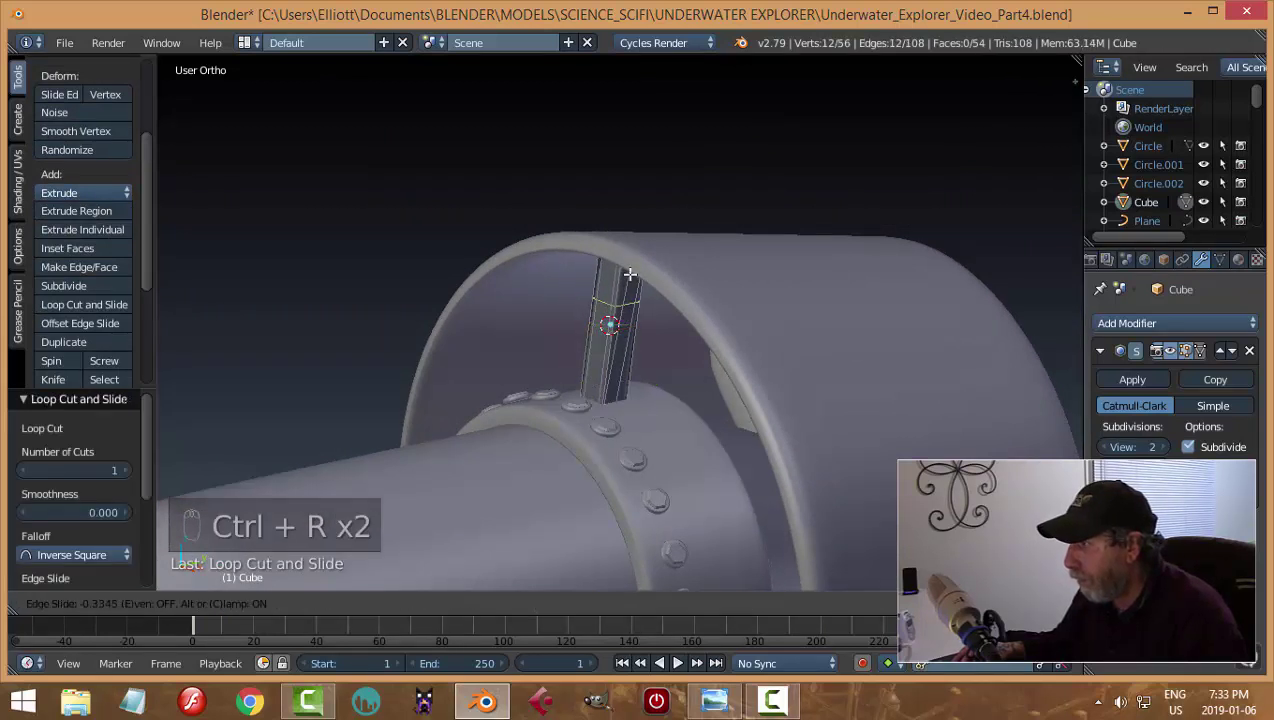
left_click(632, 247)
key("a")
key("Tab")
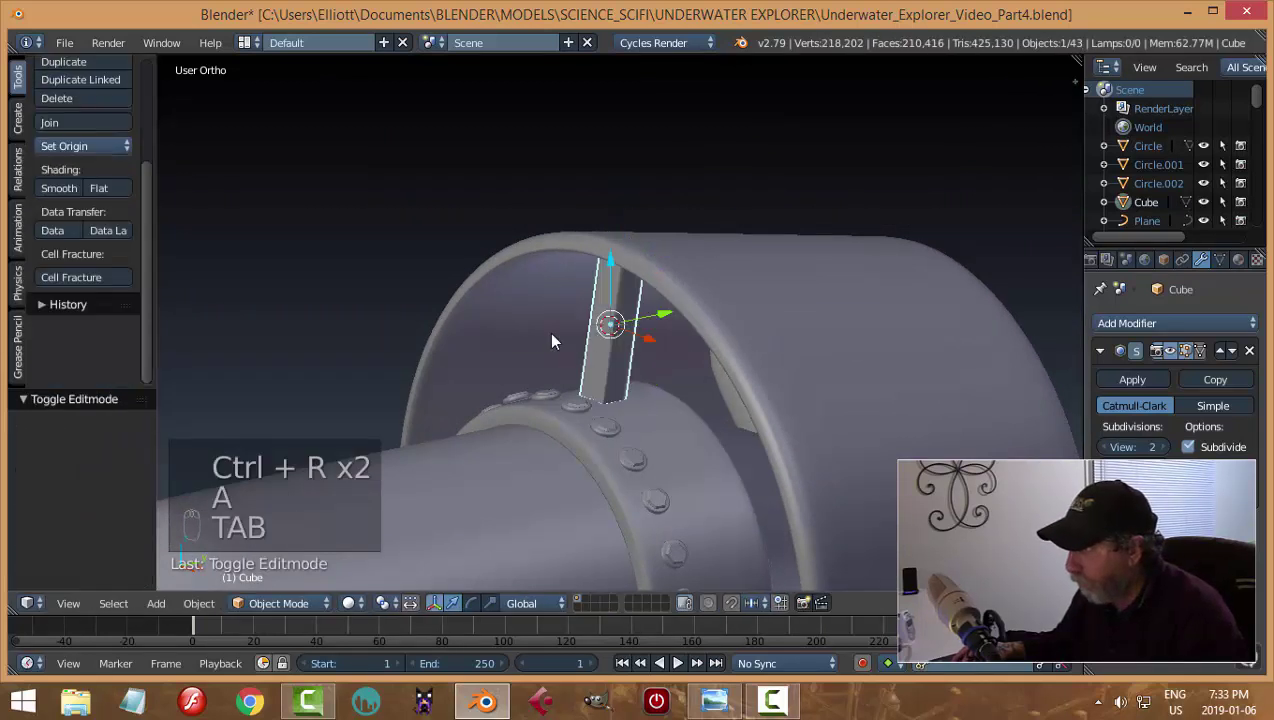
Select the bolted collar and snap the 3D cursor to it
right_click(551, 334)
scroll(625, 357, "down", 2)
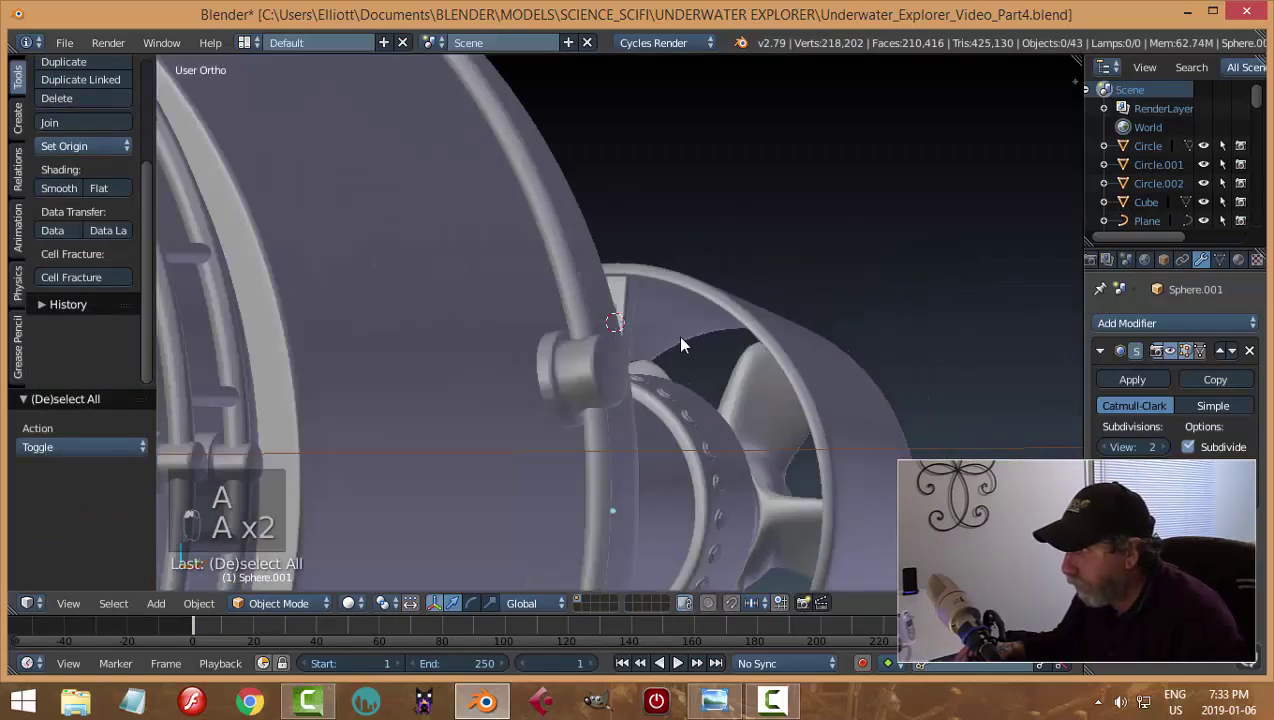
middle_click_drag(680, 345, 674, 392)
scroll(568, 397, "up", 3)
right_click(643, 350)
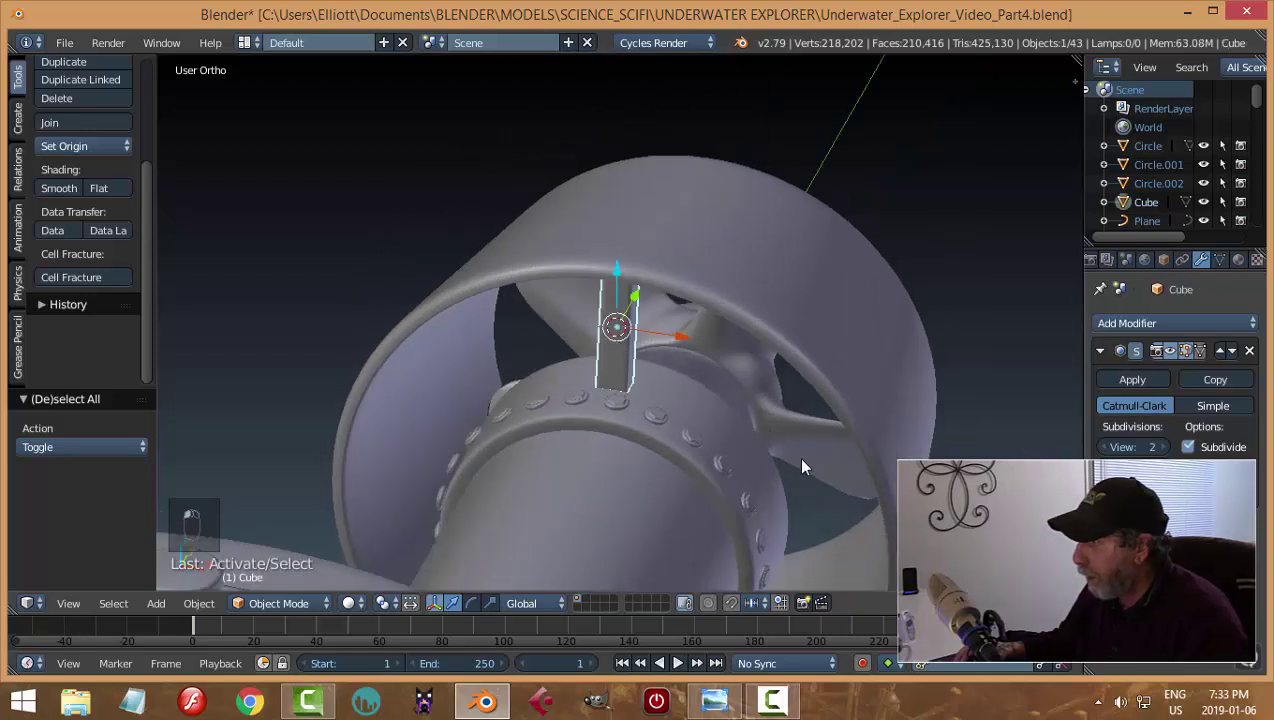
middle_click_drag(801, 464, 762, 469)
right_click(683, 412)
middle_click_drag(683, 412, 873, 446)
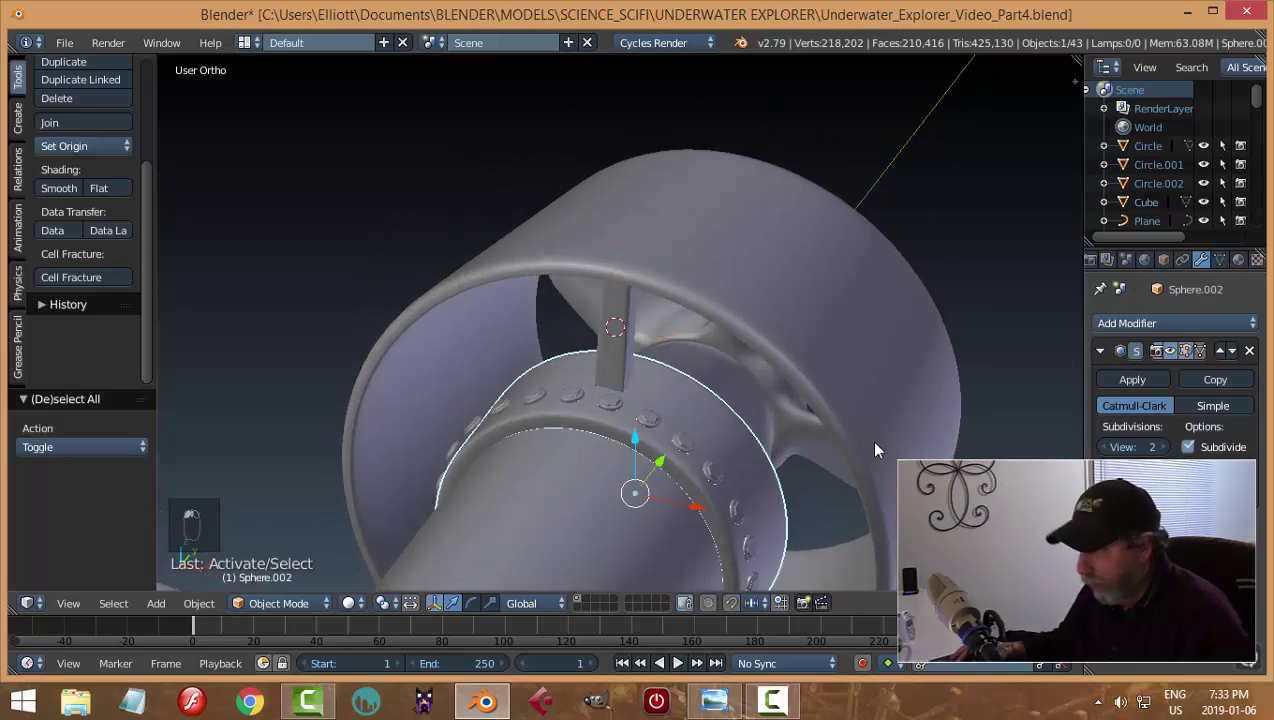
key("shift+s")
left_click(875, 450)
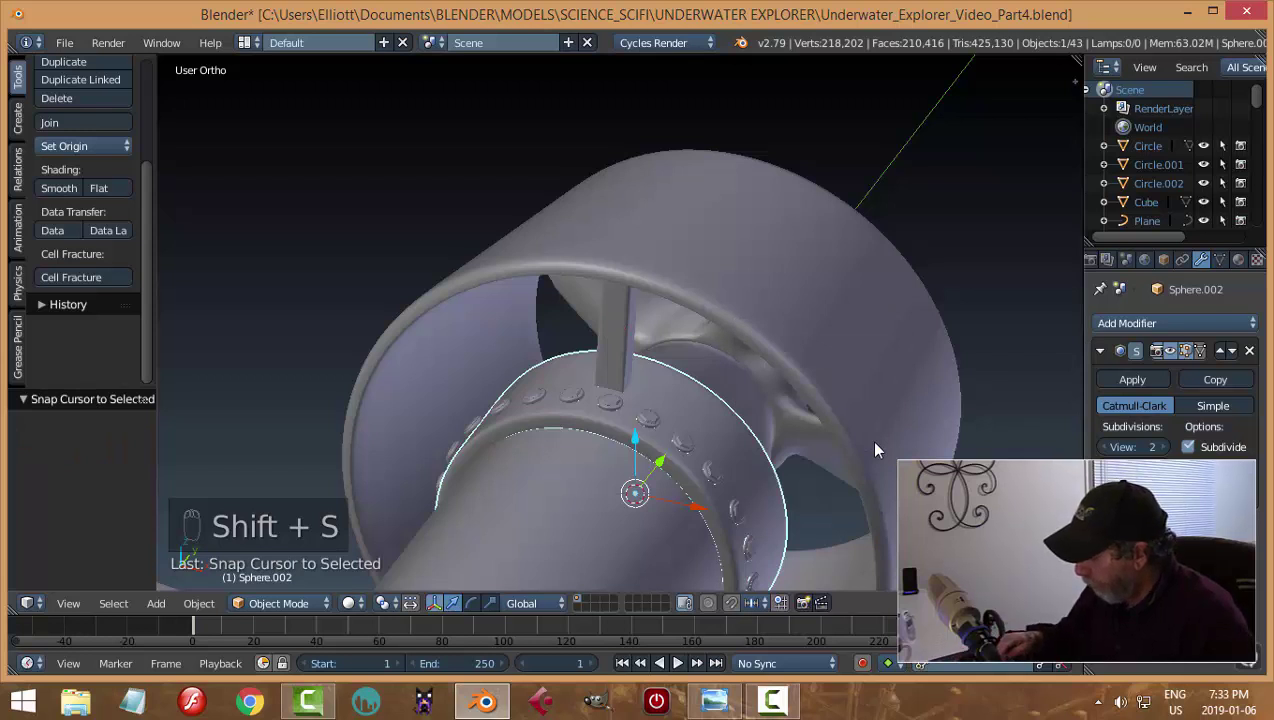
Switch to the back view and set the strut's origin to the 3D cursor
key("ctrl+KP_1")
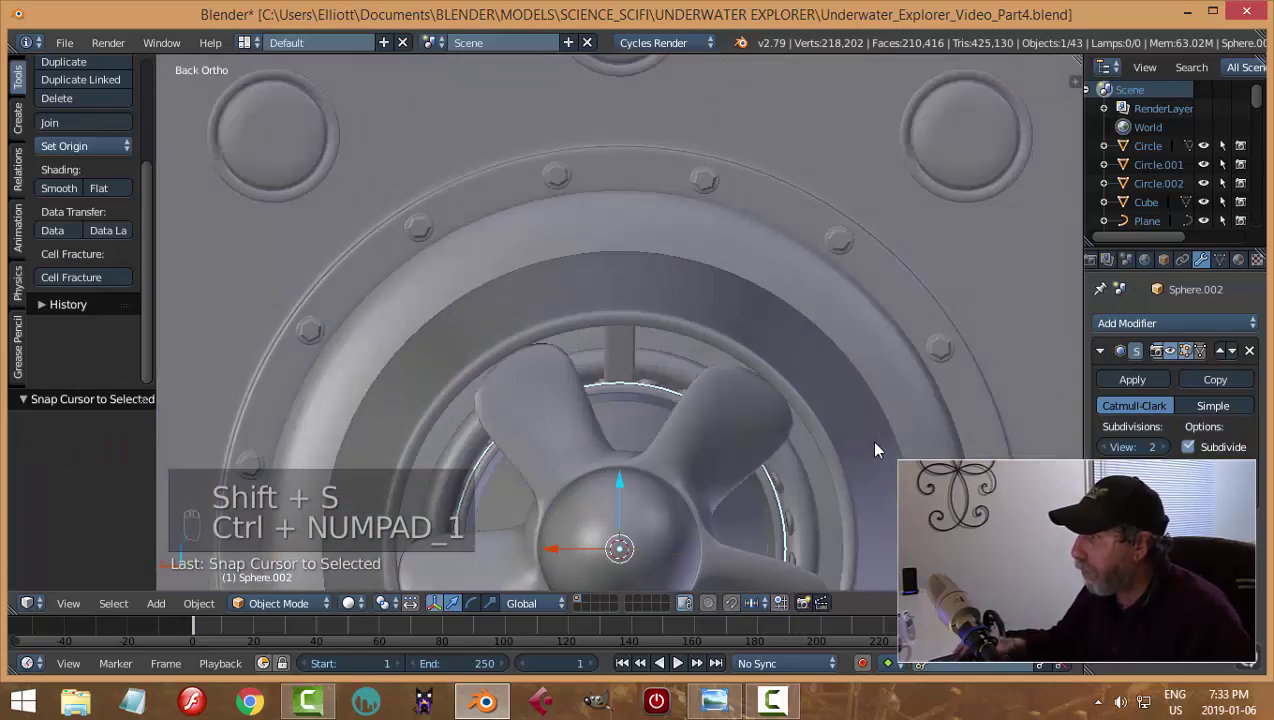
right_click(617, 344)
left_click(75, 146)
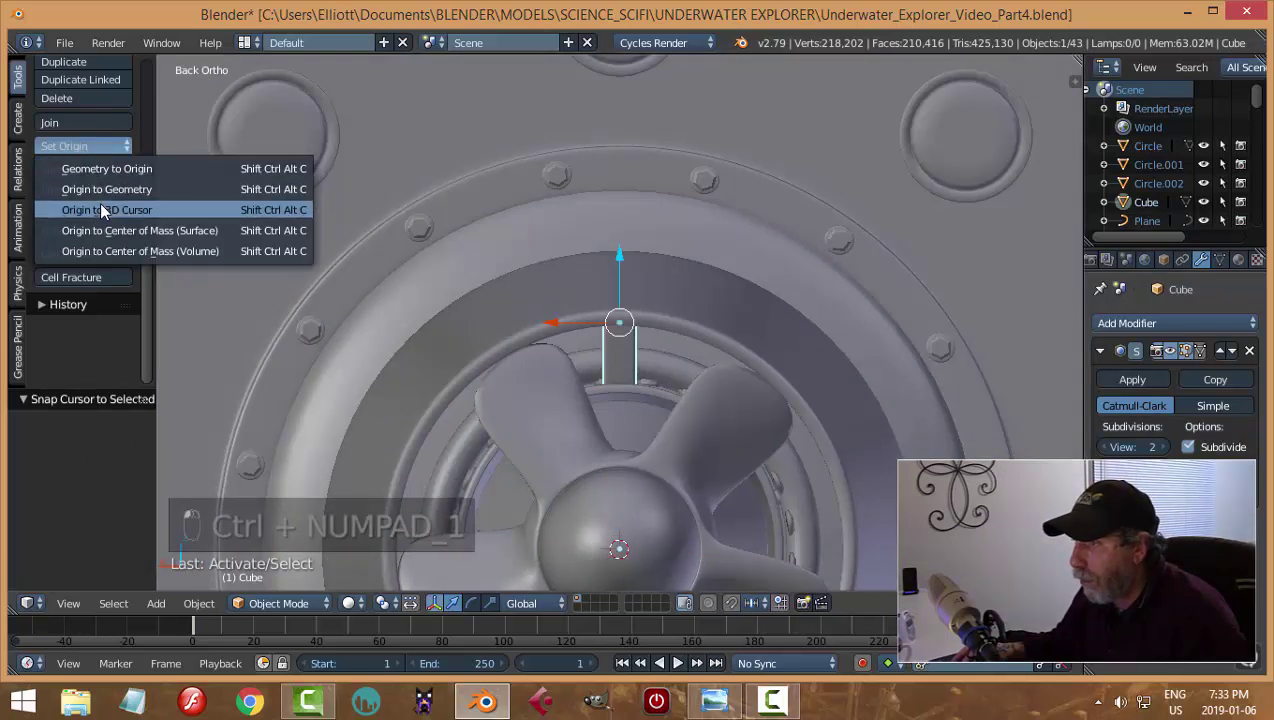
left_click(103, 207)
Spin the strut's entire mesh 360° in 6 steps around the 3D cursor
scroll(715, 440, "down", 5)
key("Tab")
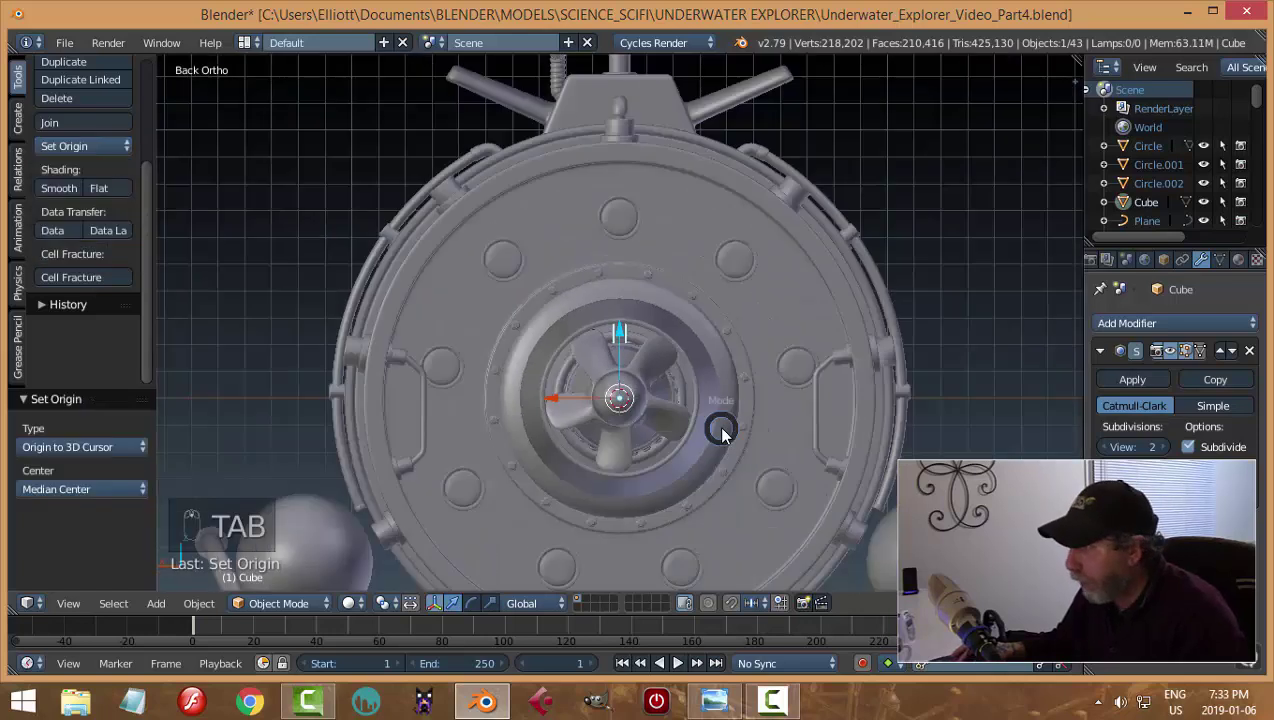
left_click(875, 425)
key("a")
key("a")
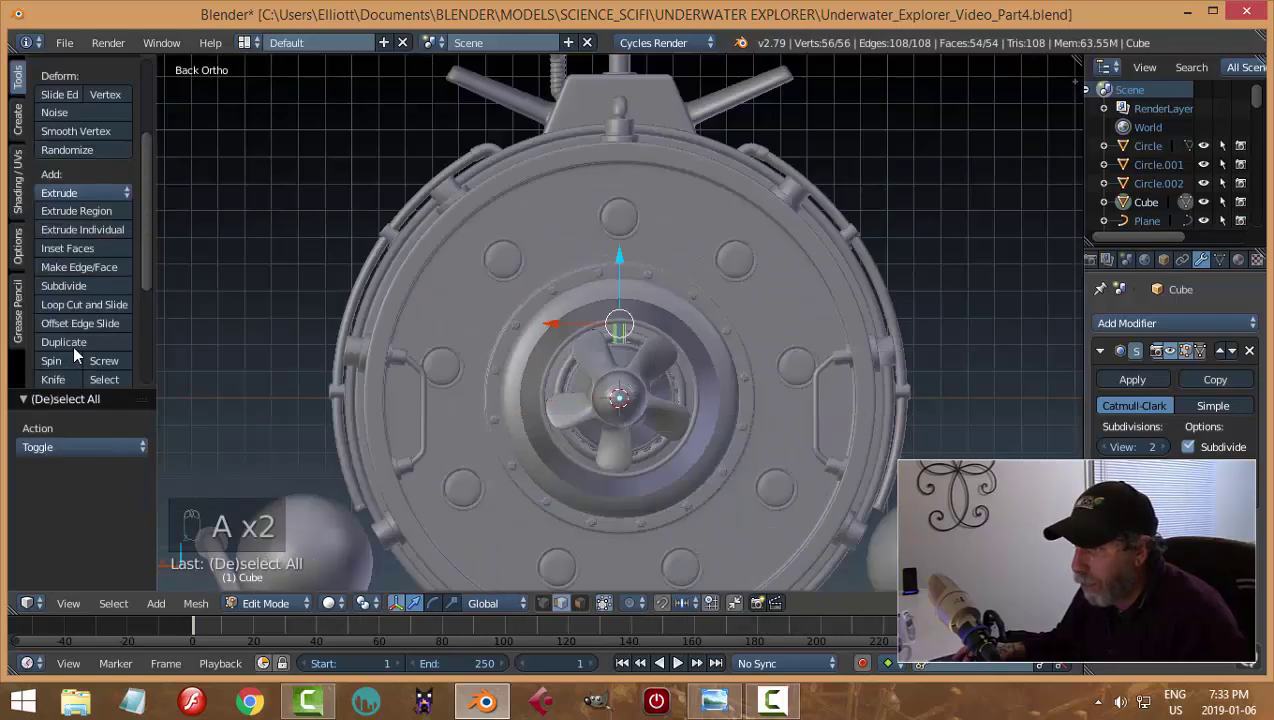
left_click(51, 361)
scroll(703, 530, "up", 2)
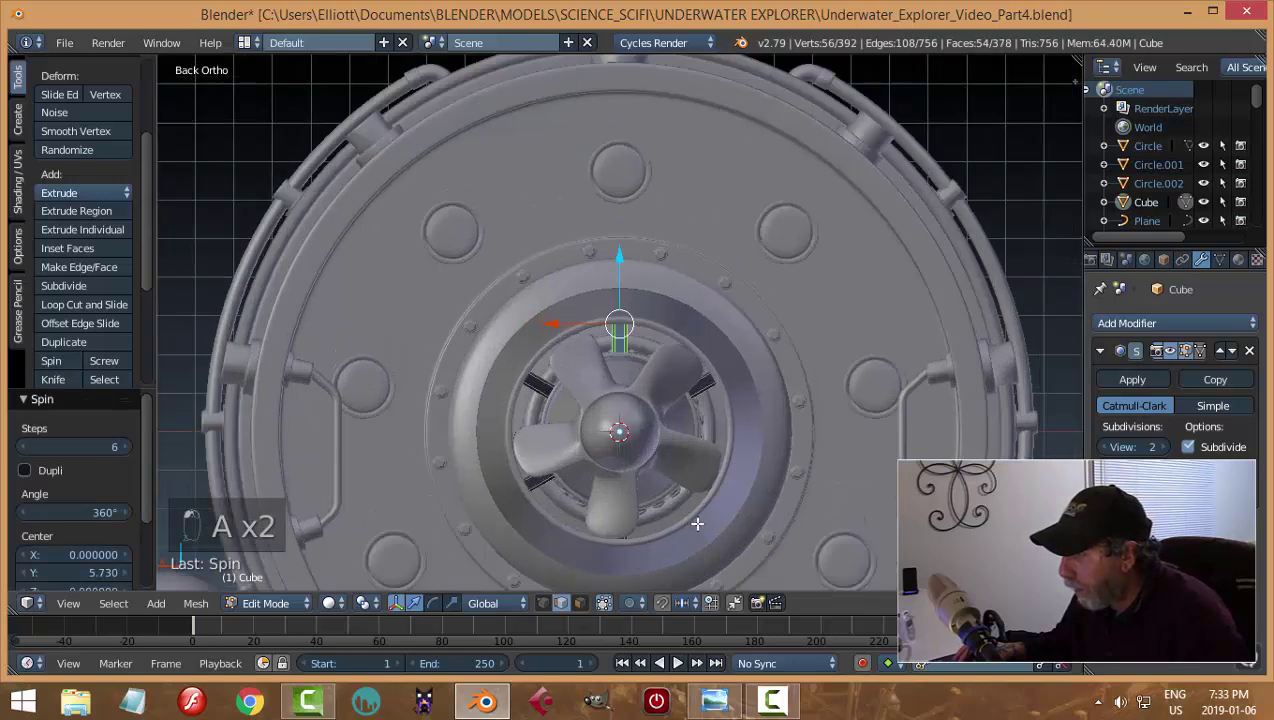
Remove the doubled vertices from all struts, make their normals consistent, and return to object mode with everything deselected
mouse_move(697, 521)
middle_mouse_down()
mouse_move(489, 535)
mouse_move(355, 508)
mouse_move(378, 586)
mouse_move(353, 529)
mouse_move(209, 447)
mouse_move(307, 421)
mouse_move(240, 520)
mouse_move(257, 577)
middle_mouse_up()
key("a")
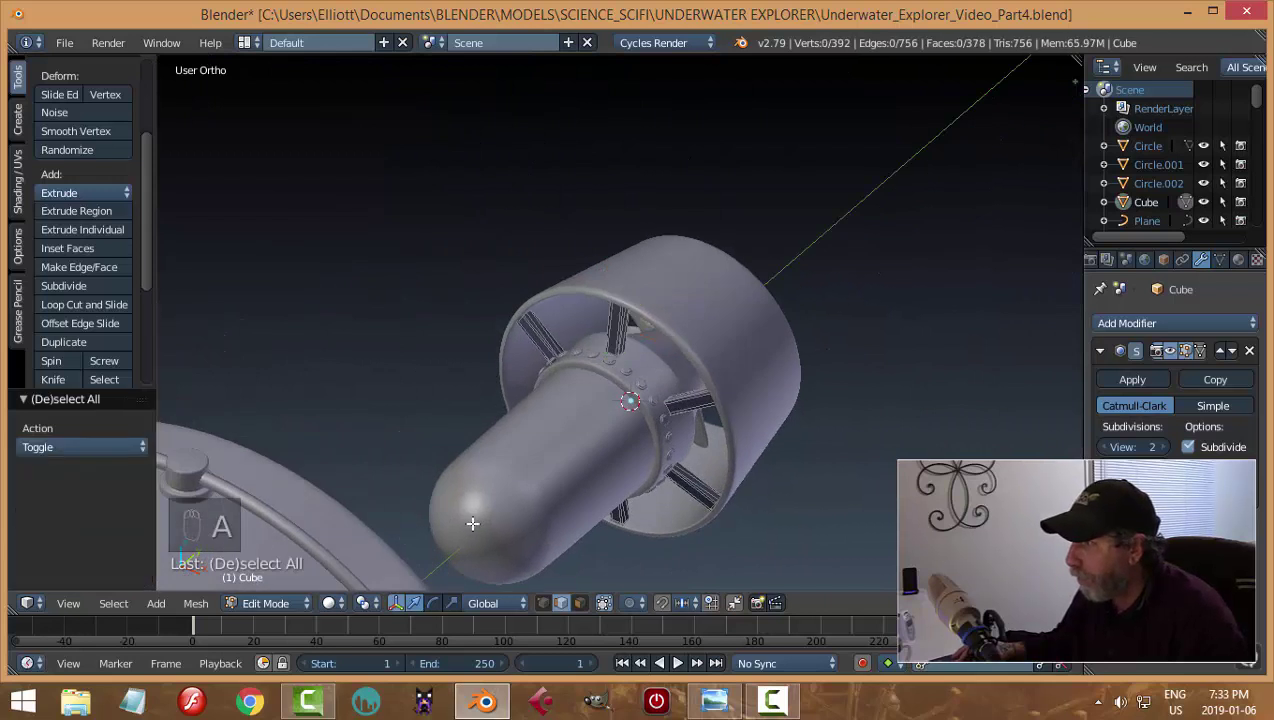
key("a")
key("w")
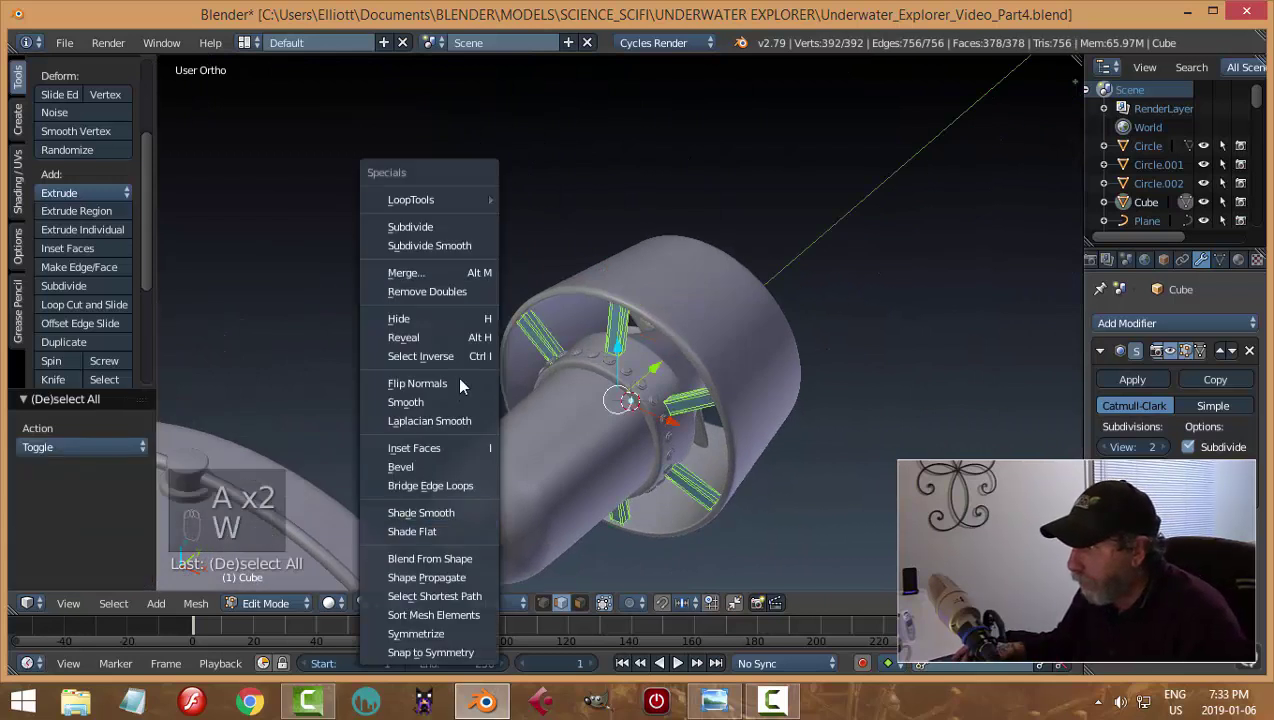
left_click(470, 291)
key("ctrl+n")
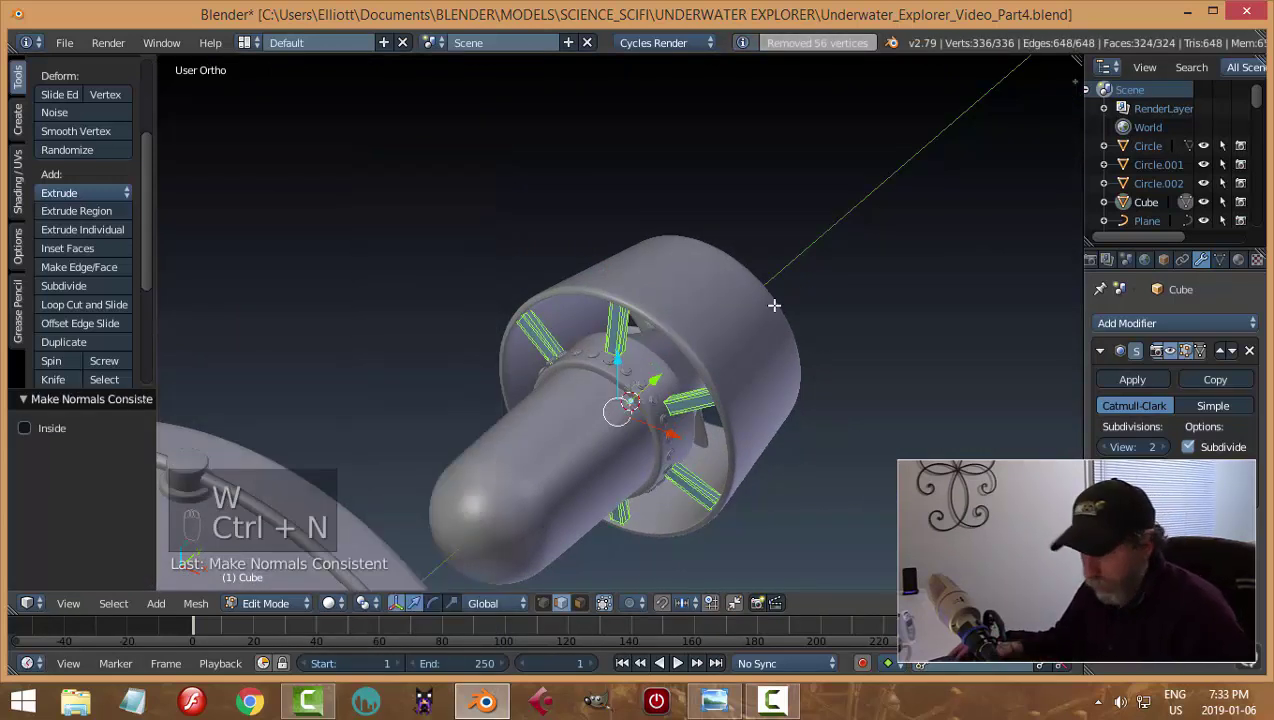
key("a")
key("Tab")
left_click(808, 329)
key("a")
Examine the ring of struts between the collar and the shroud from several angles
scroll(817, 340, "down", 3)
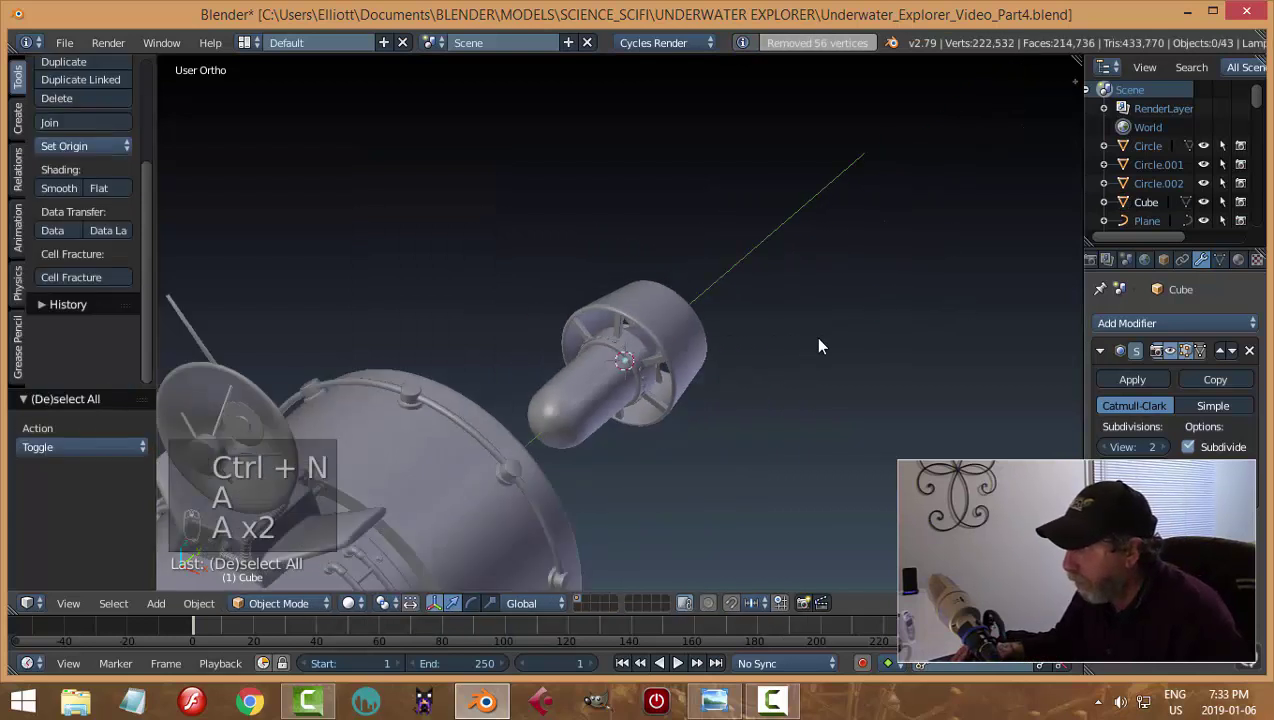
middle_click_drag(818, 338, 732, 335)
scroll(655, 352, "up", 3)
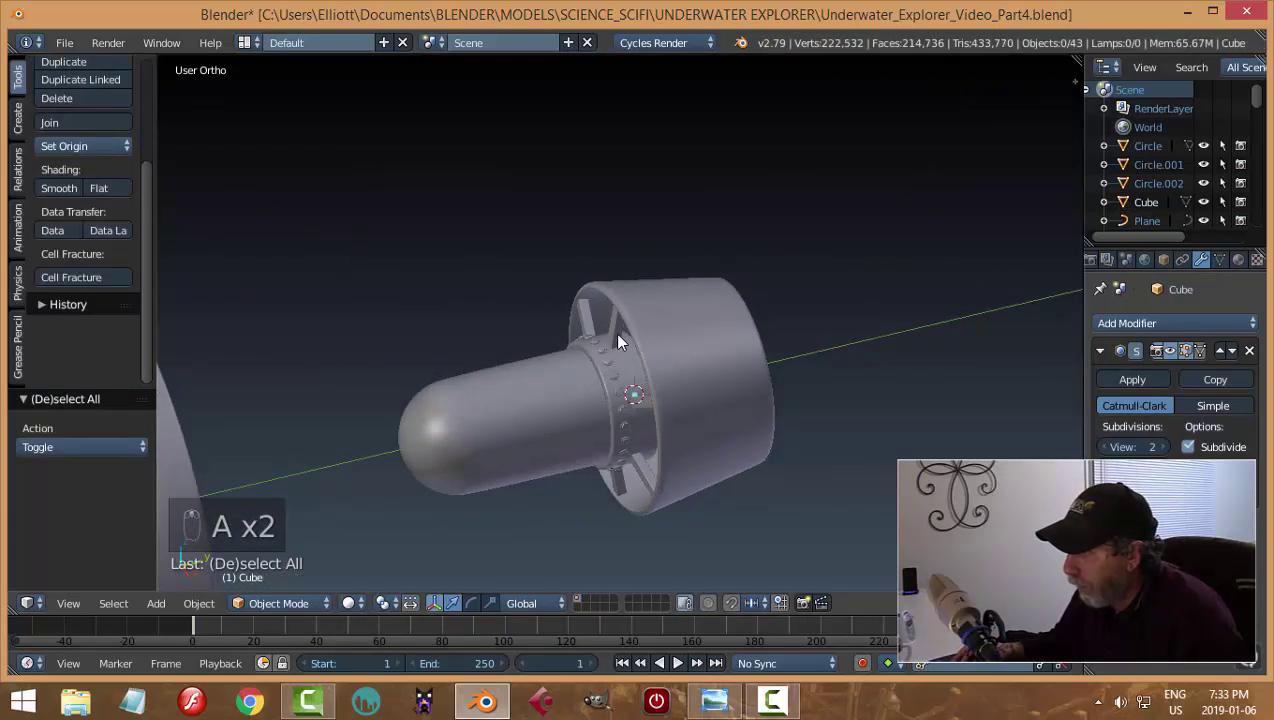
right_click(618, 334)
scroll(679, 382, "down", 1)
middle_click_drag(680, 385, 646, 365)
scroll(703, 370, "down", 2)
key("a")
Circle-select the faces around the nose tip of the thruster body in face mode and delete them
right_click(549, 372)
key("Tab")
left_click(784, 395)
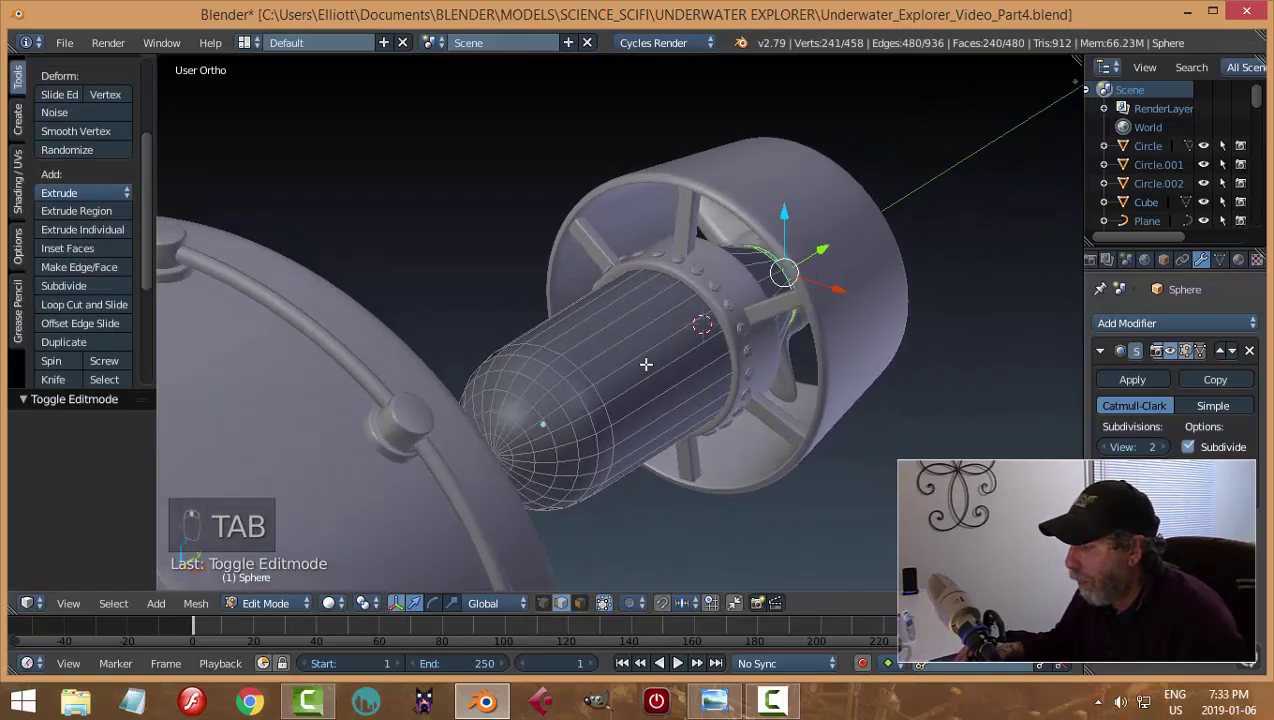
middle_click_drag(589, 423, 600, 405)
key("ctrl+Tab")
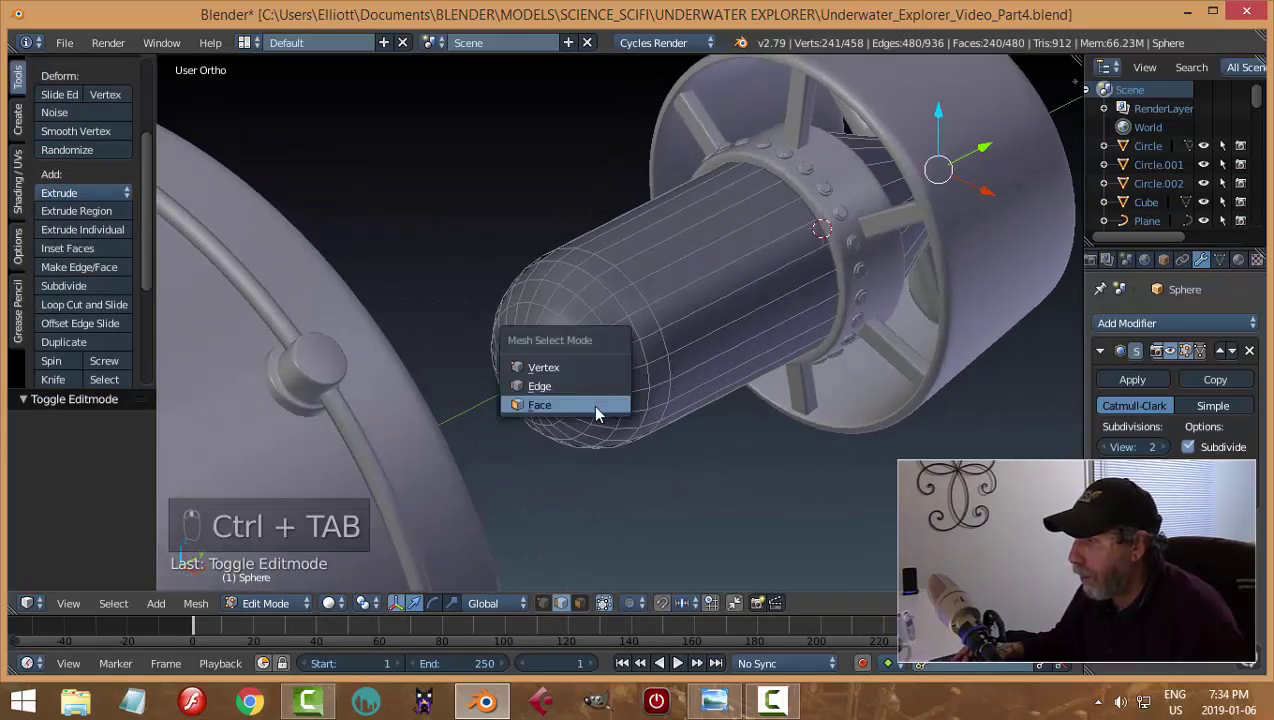
left_click(560, 410)
key("c")
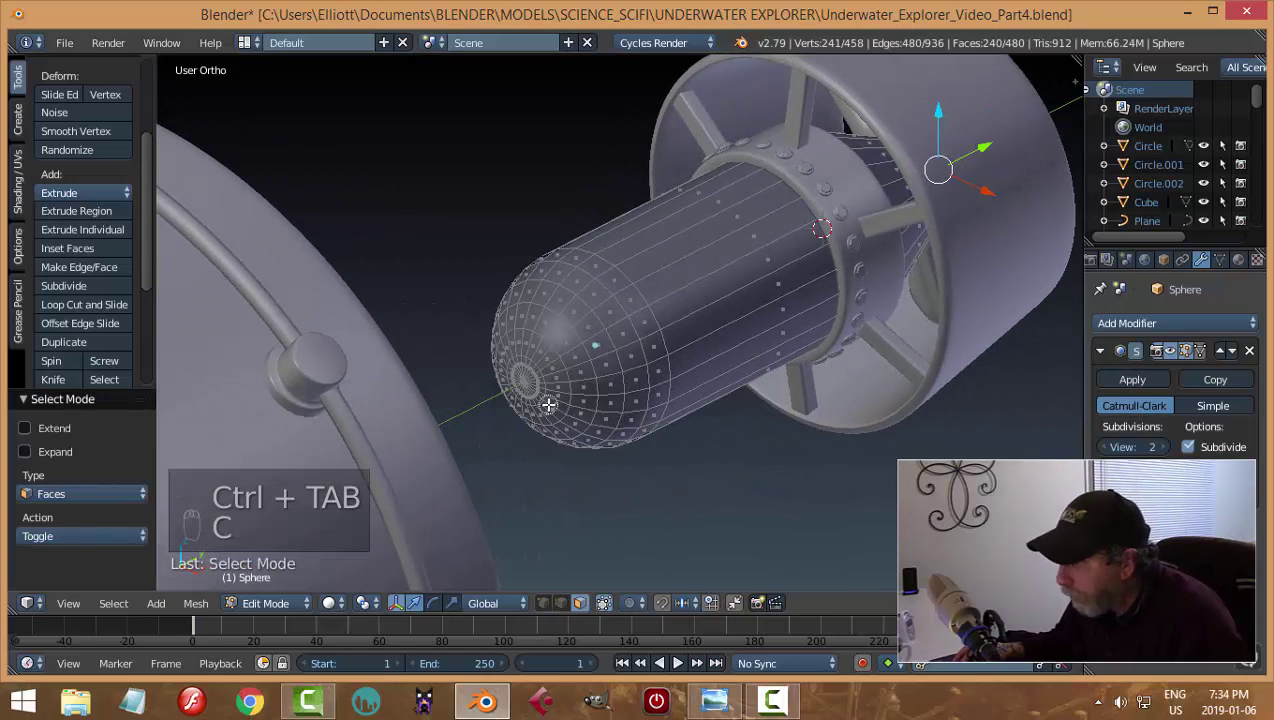
left_click_drag(524, 384, 522, 378)
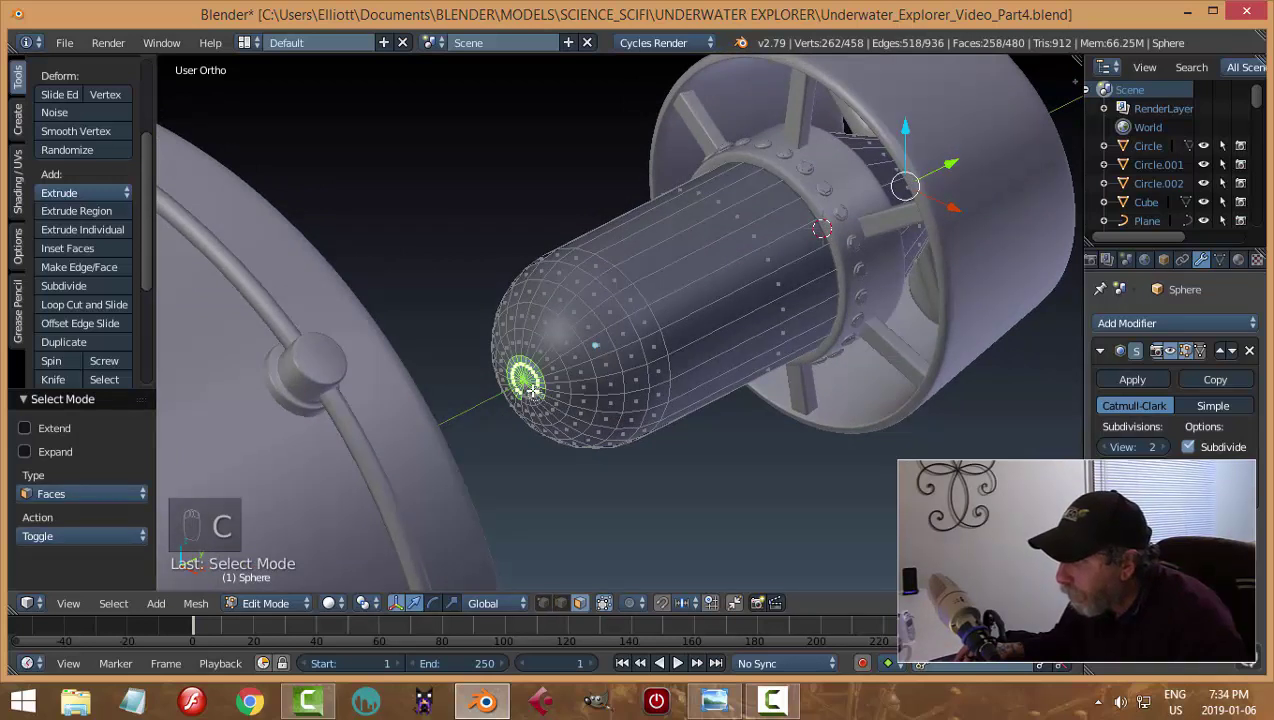
middle_click_drag(557, 378, 557, 437)
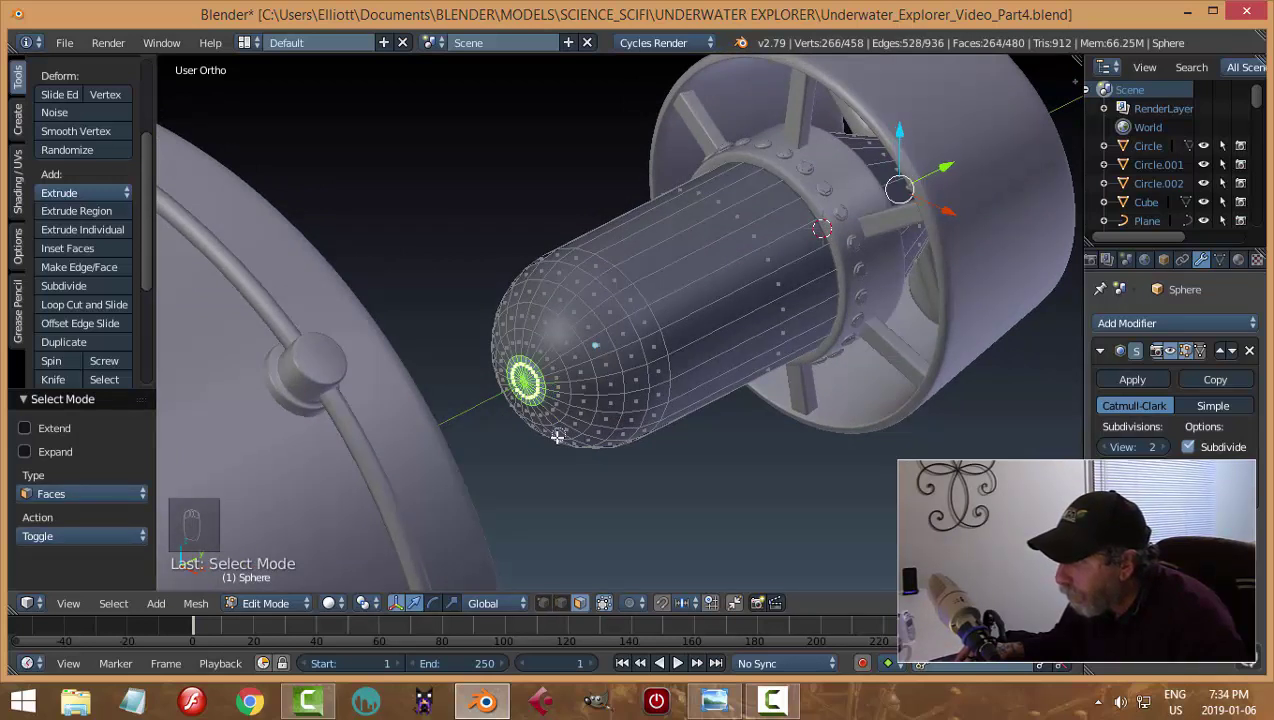
scroll(618, 452, "up", 6)
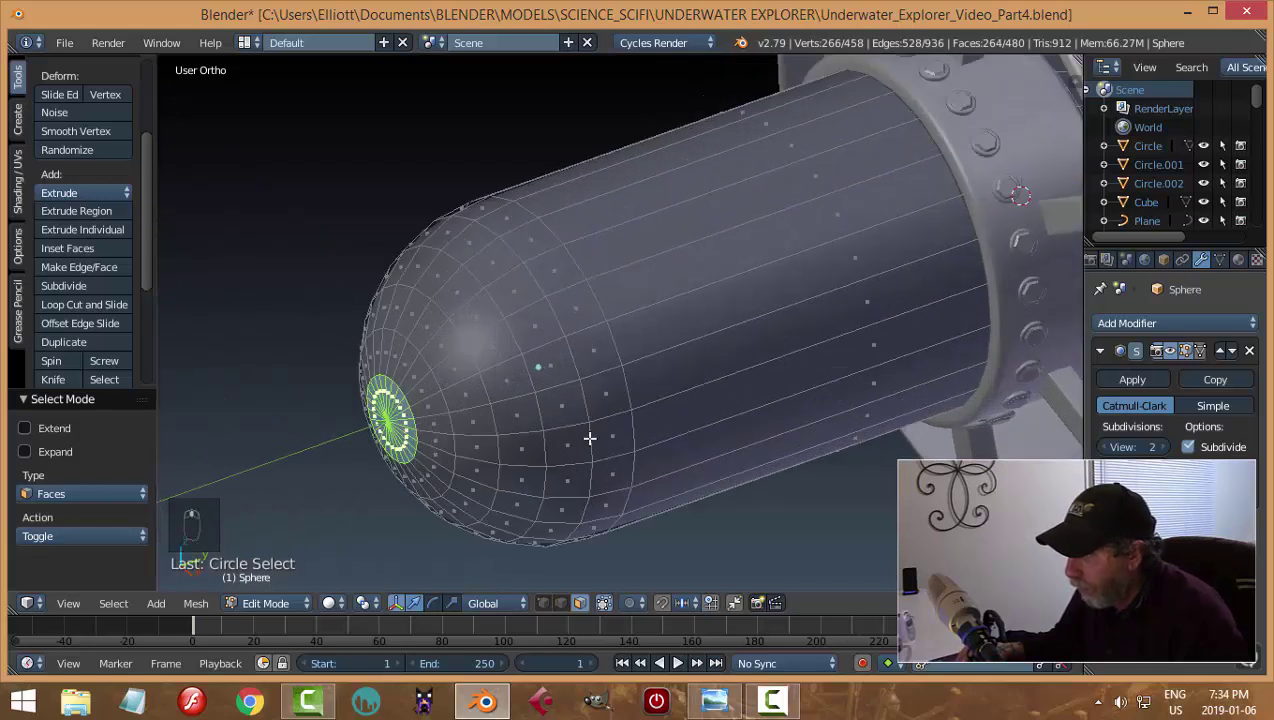
key("x")
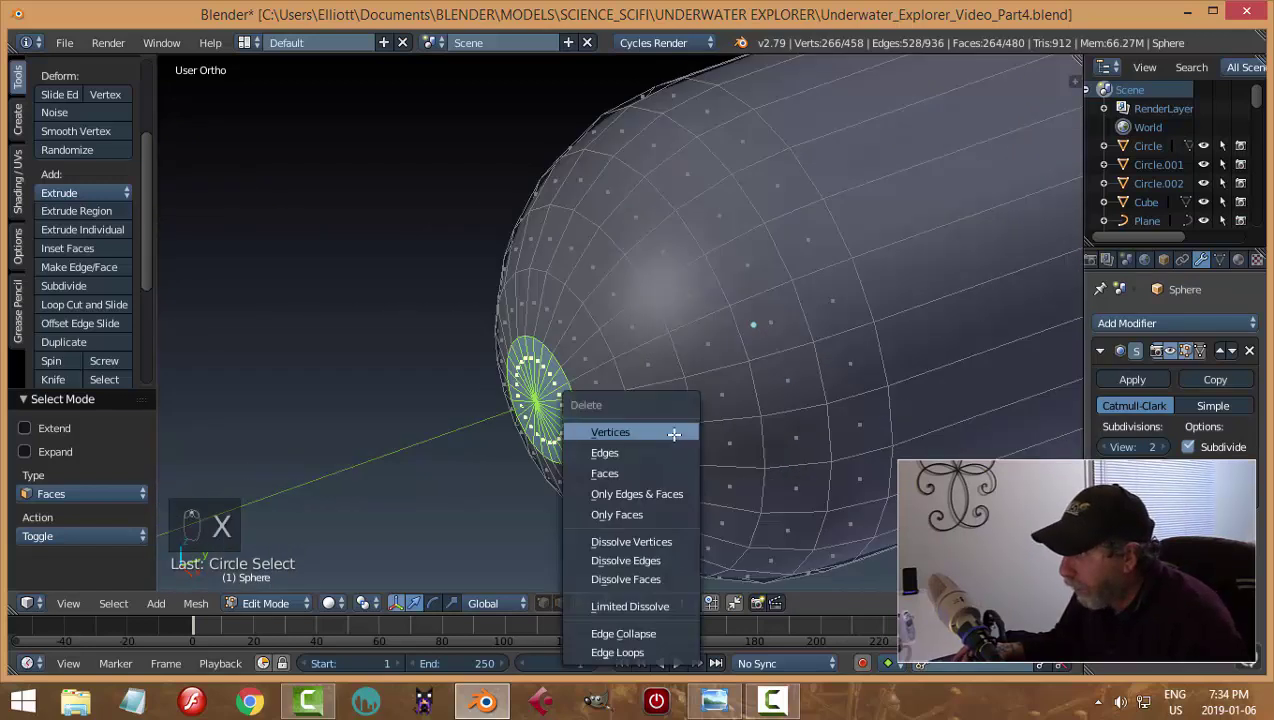
left_click(651, 471)
Select the open edge loop at the nose and extrude it 0.009 along Y into the body
key("ctrl+Tab")
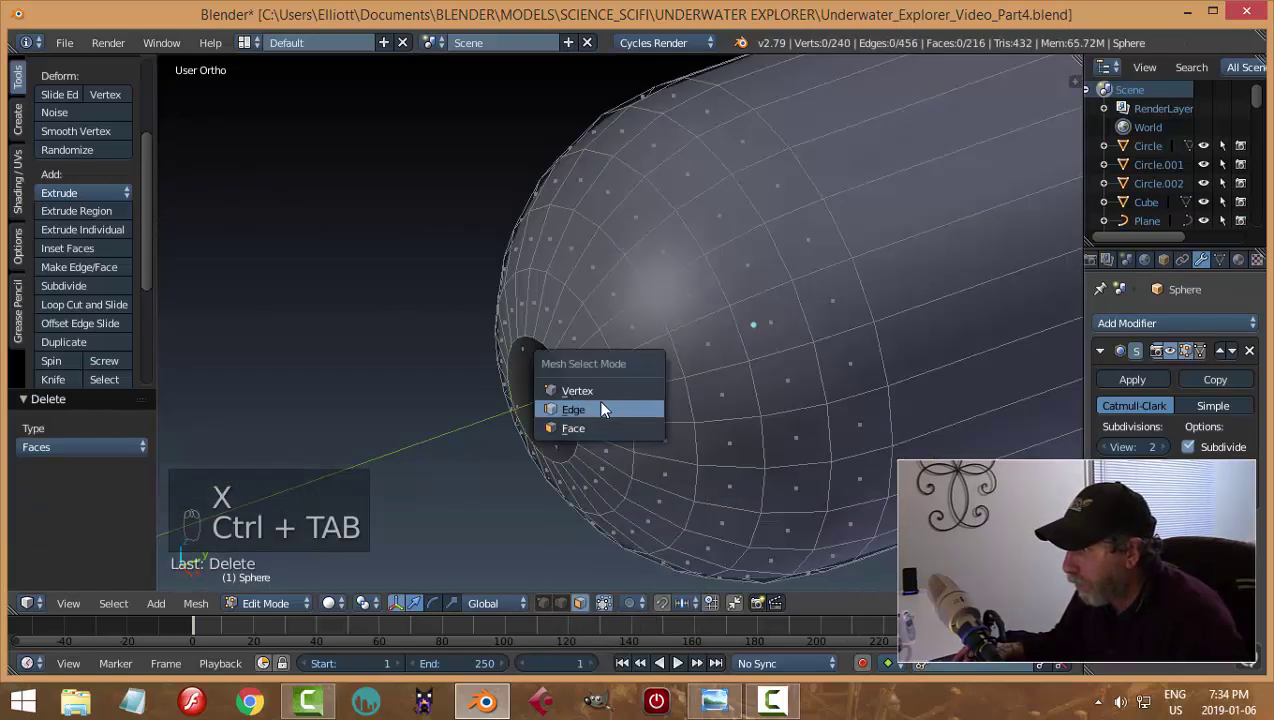
left_click(603, 409)
right_click(555, 364, "alt")
middle_click_drag(560, 368, 707, 438)
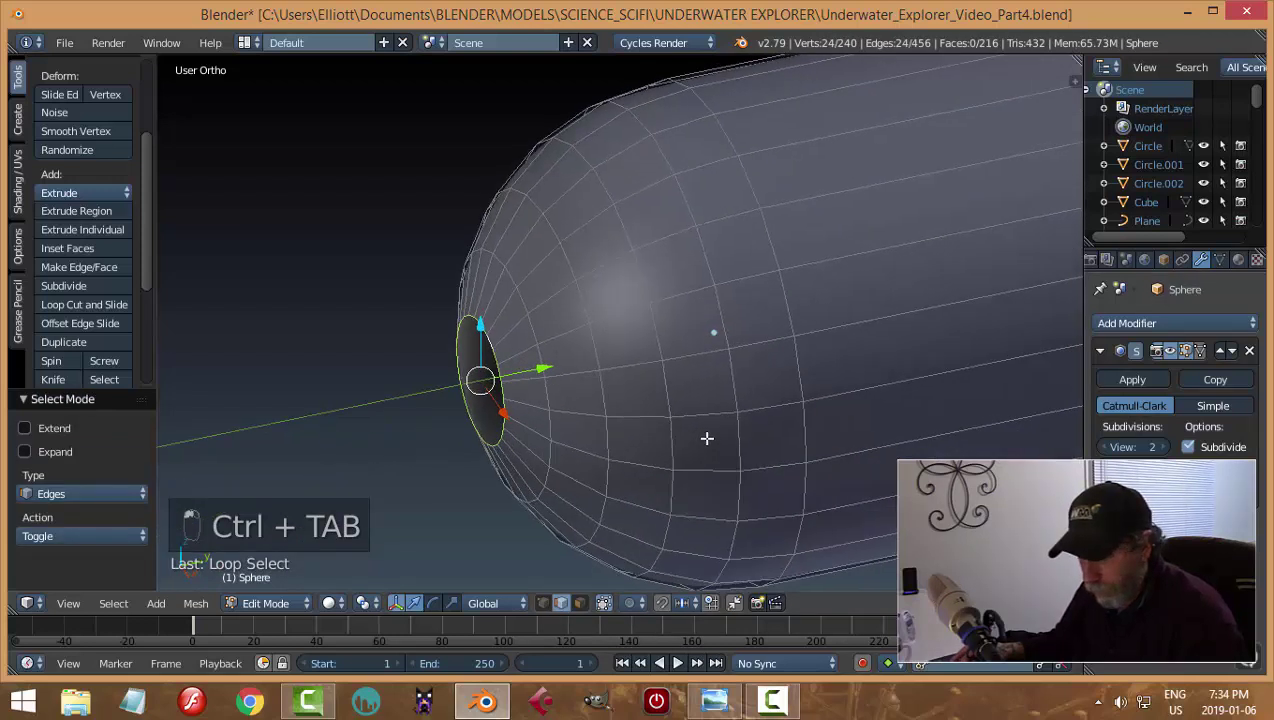
key("e")
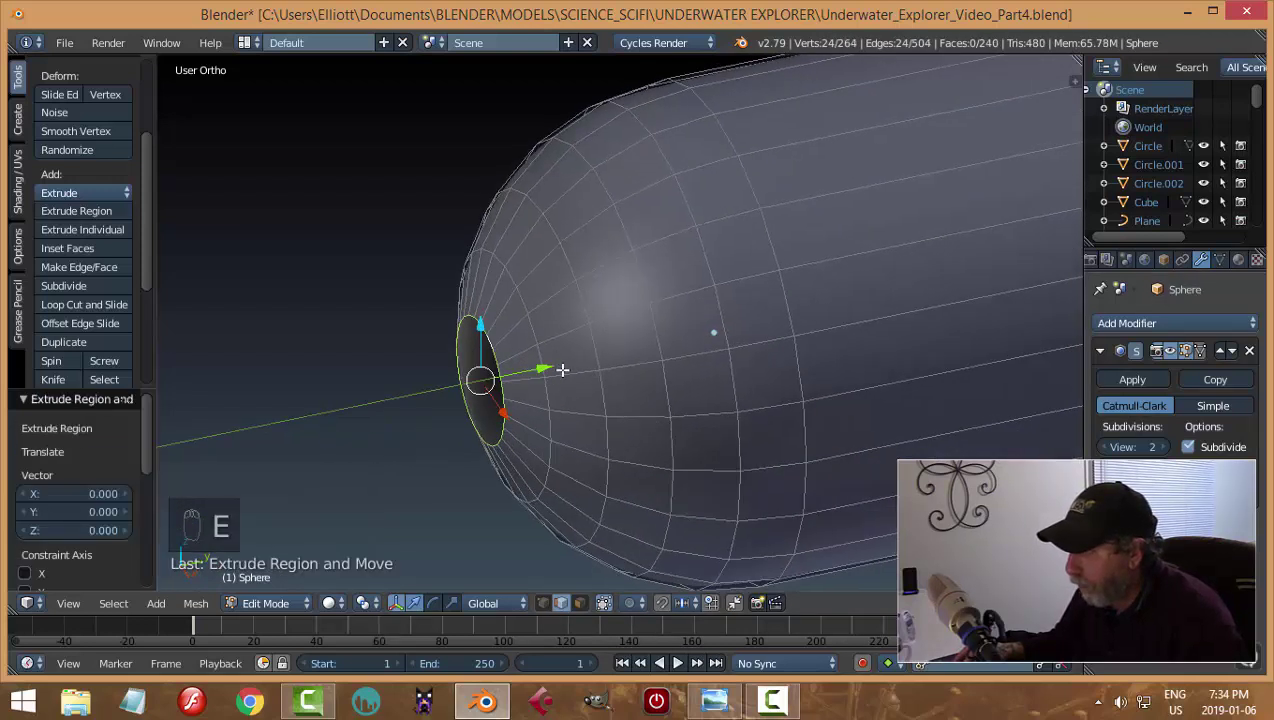
left_click_drag(547, 372, 553, 369)
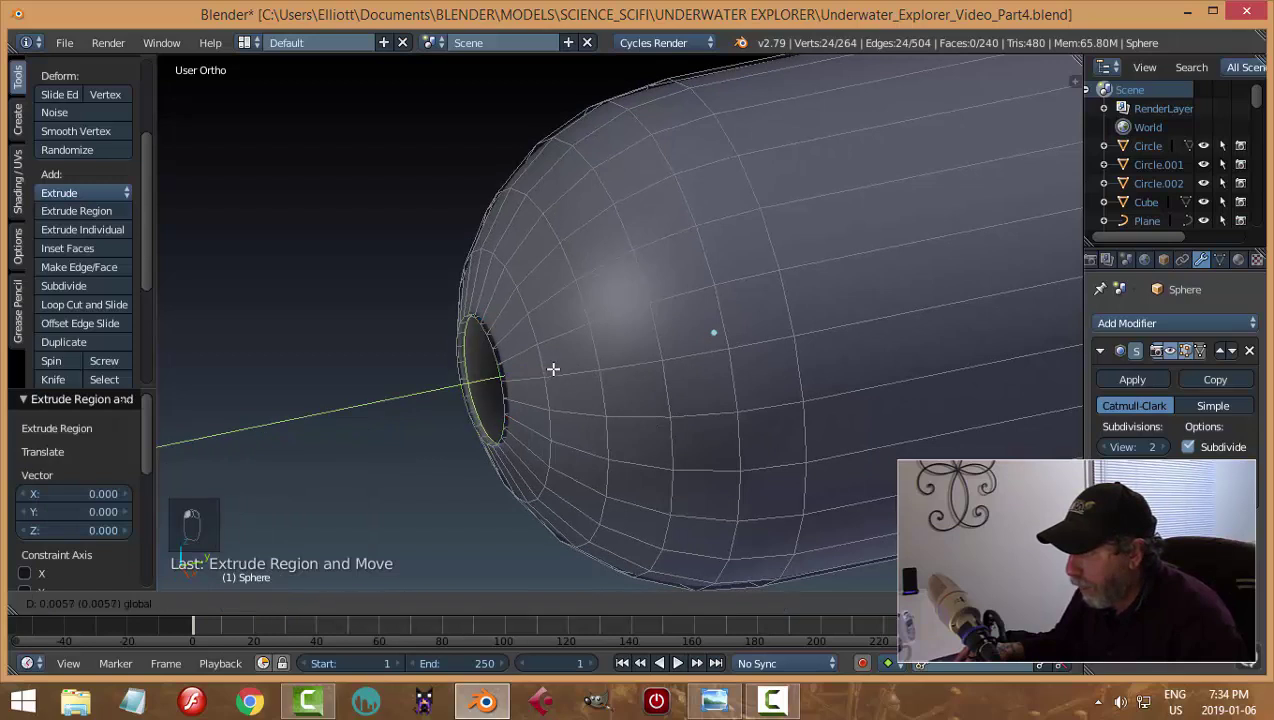
left_click(534, 380)
Extrude the nose loop inward twice, scaling it to 0.743 and again to 0.582
middle_click_drag(534, 380, 694, 456)
key("e")
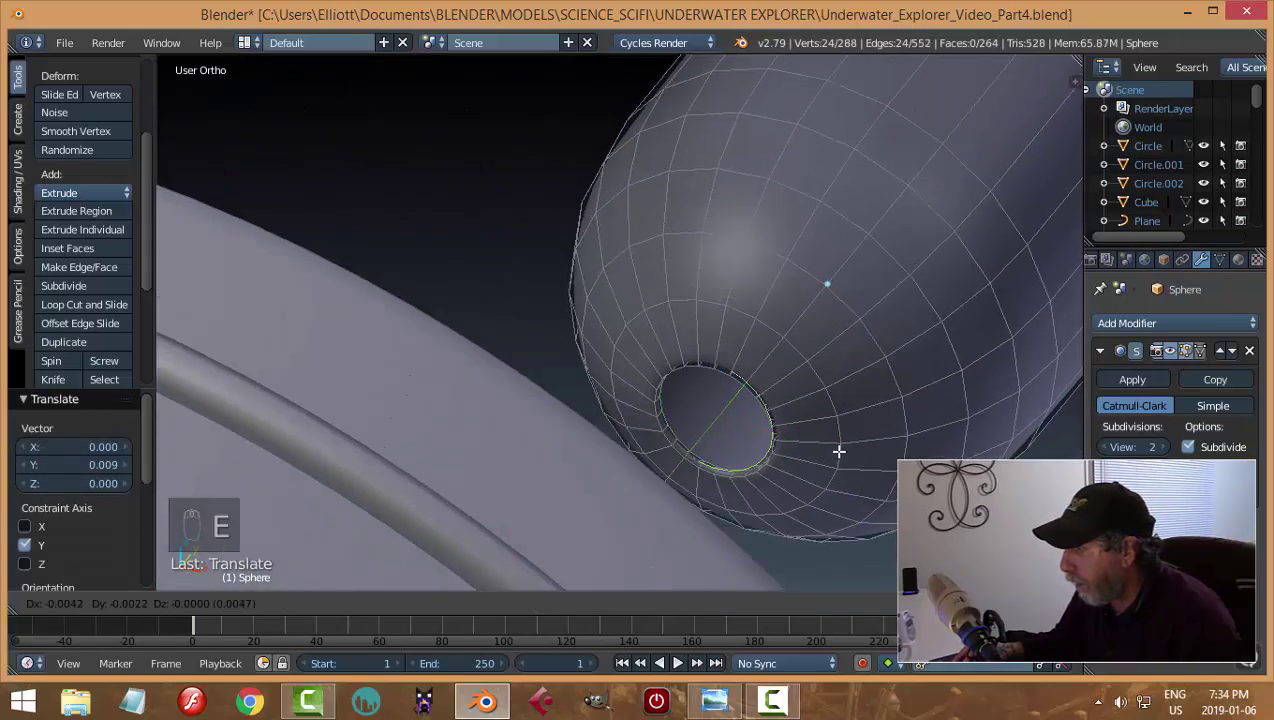
key("s")
left_click(811, 446)
middle_click_drag(811, 446, 811, 441)
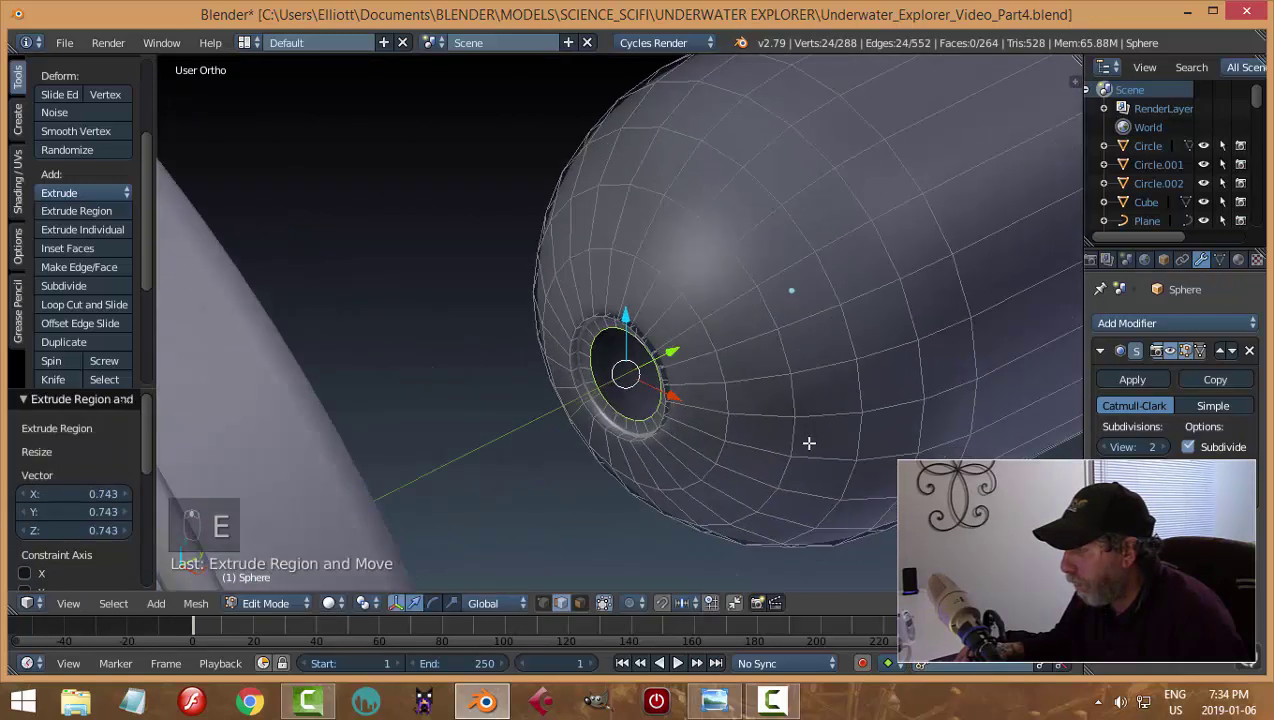
key("e")
key("s")
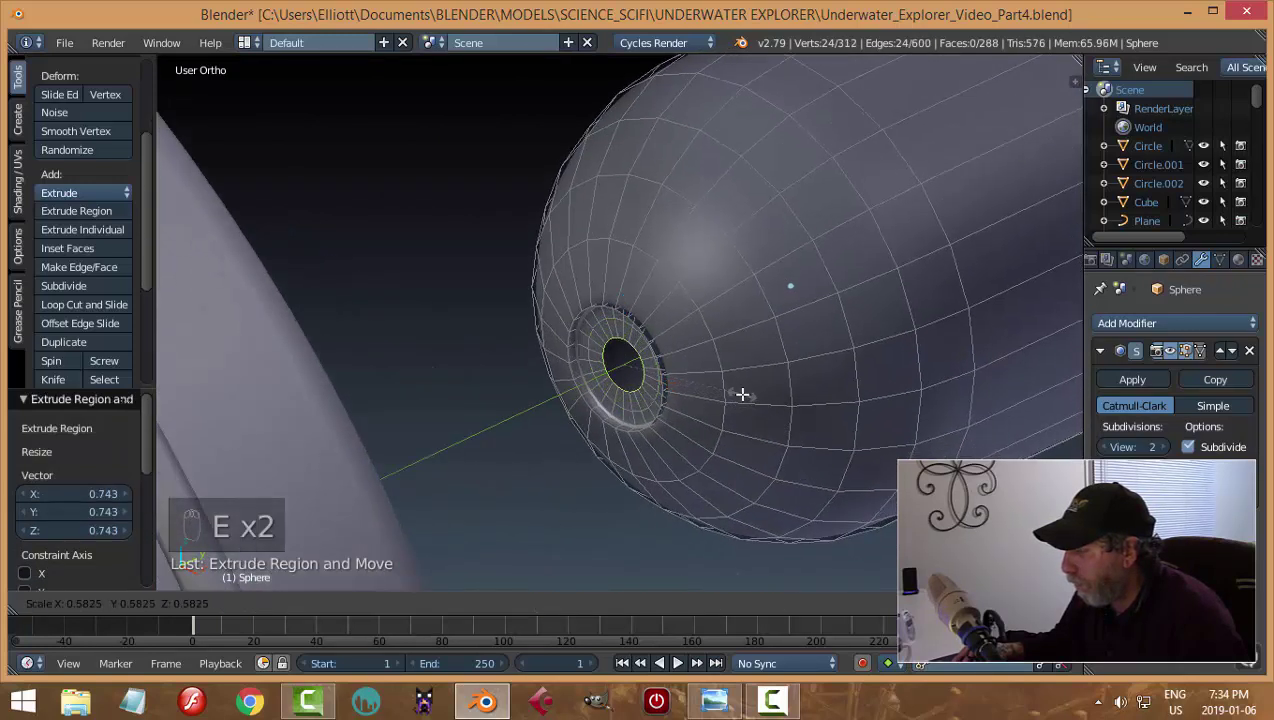
left_click(745, 394)
Extrude the inner loop -0.010 along Y, and extrude it again scaled to 0.712
key("e")
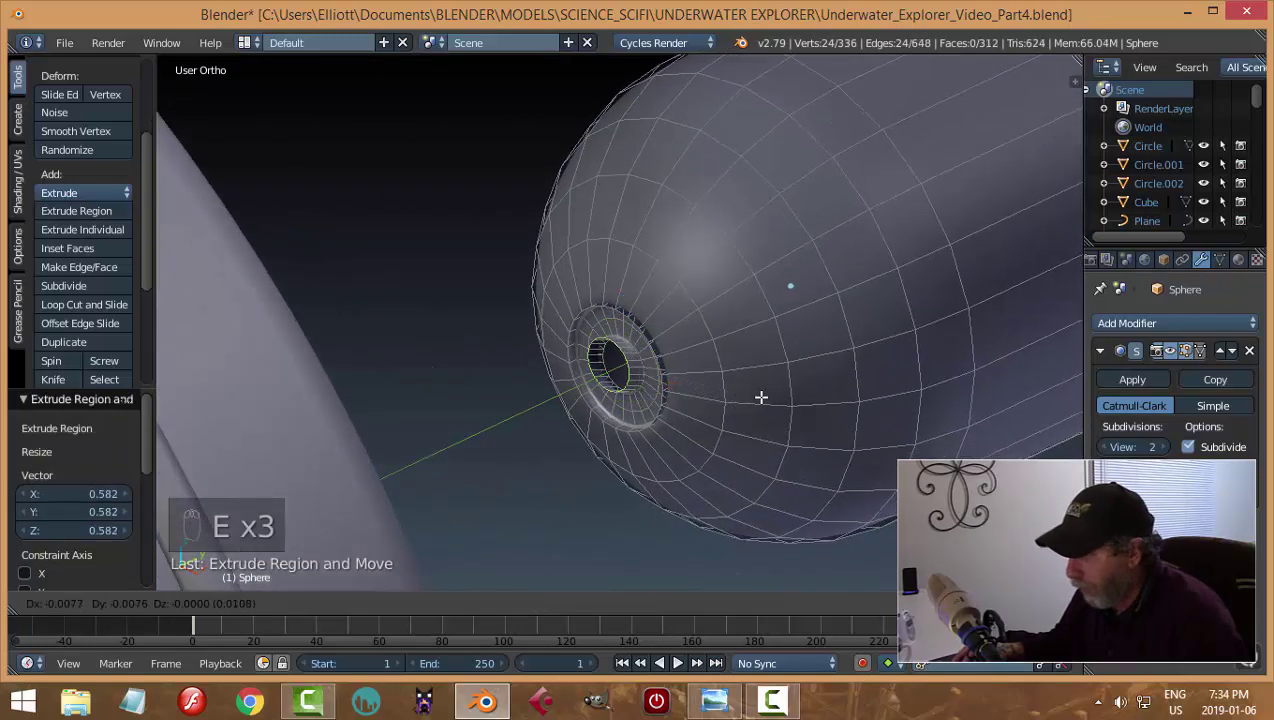
right_click(760, 396)
left_click_drag(670, 343, 821, 412)
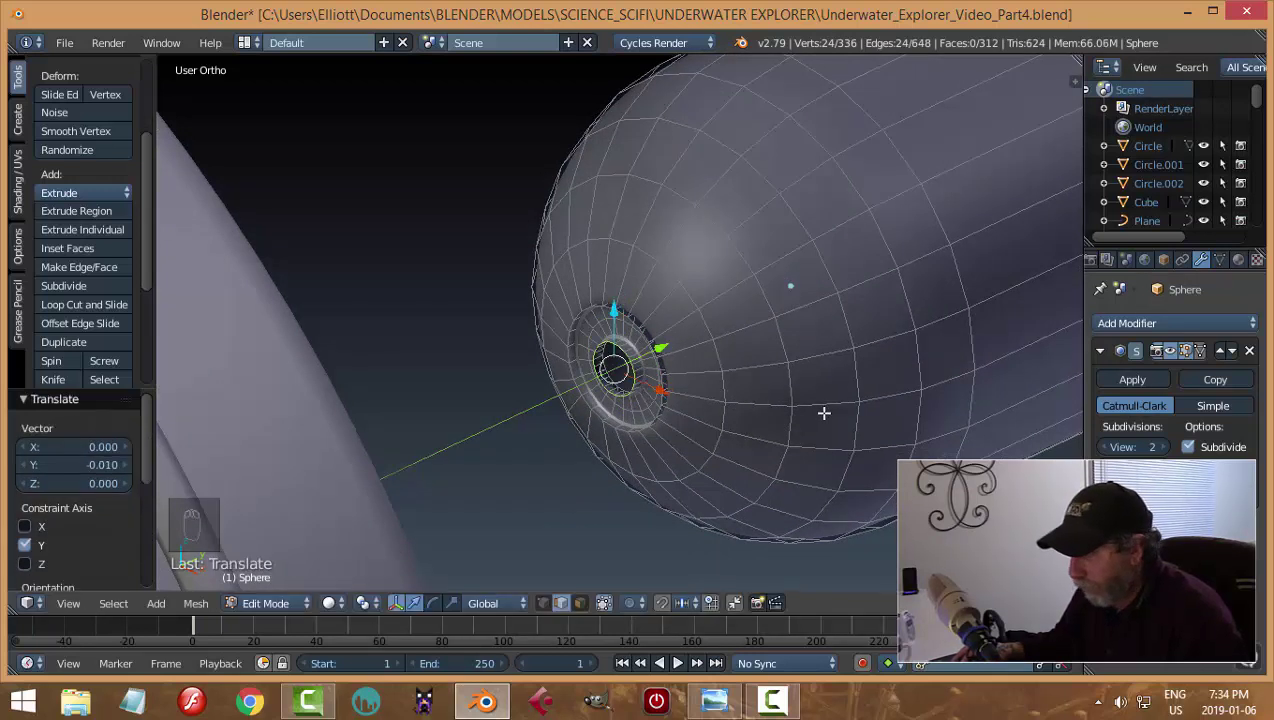
key("e")
key("s")
left_click(764, 371)
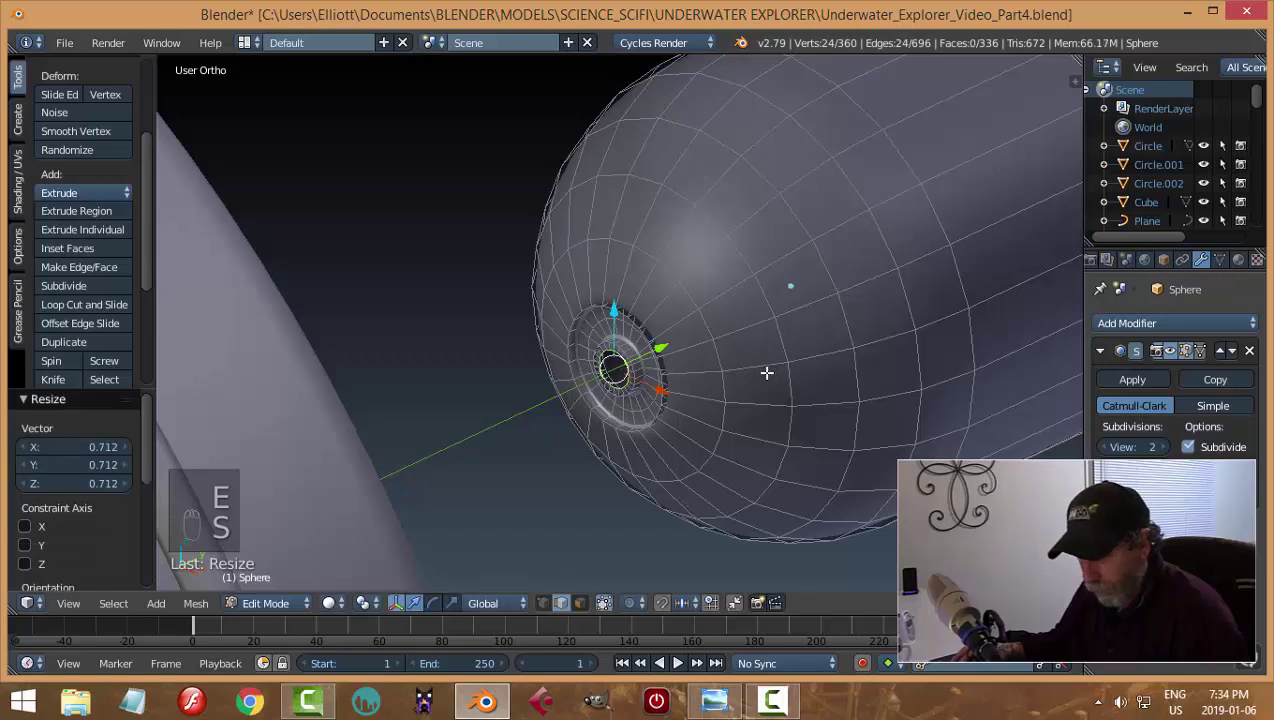
Extrude the innermost loop in place and merge its vertices to close the nose, and return to object mode with everything deselected
key("e")
right_click(764, 371)
key("alt+m")
left_click(762, 368)
scroll(750, 408, "down", 3)
middle_click_drag(750, 408, 685, 386)
key("Tab")
left_click(614, 418)
scroll(668, 389, "up", 2)
scroll(668, 389, "down", 3)
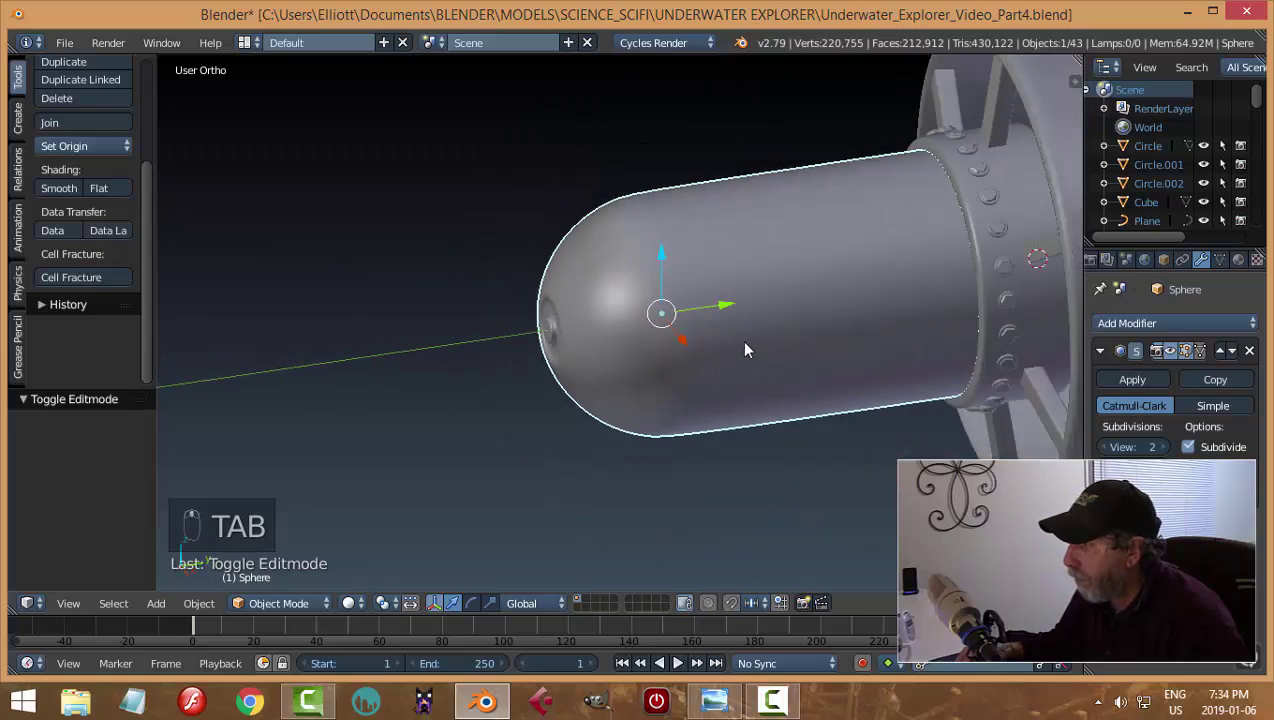
middle_click_drag(745, 347, 786, 378)
key("a")
Open the ring of bolts on the collar for editing and examine a single bolt's linked geometry
scroll(838, 318, "up", 2)
right_click(888, 300)
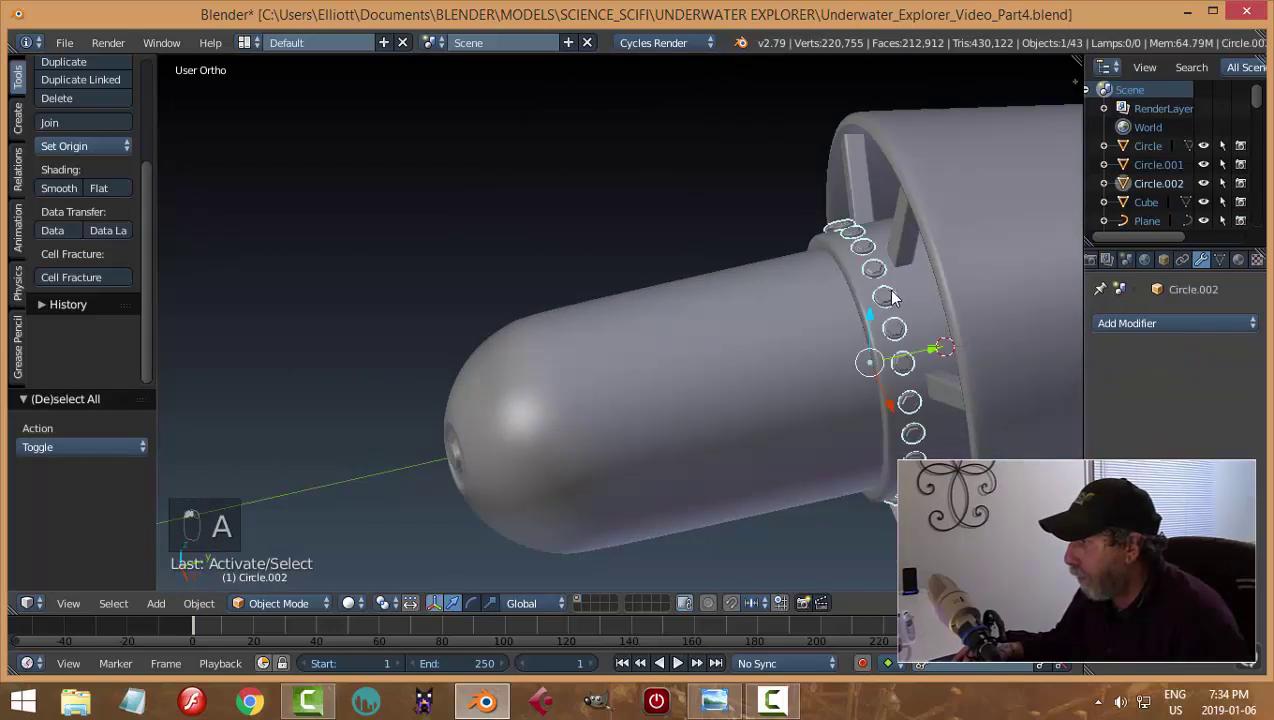
middle_click_drag(888, 300, 700, 395)
key("a")
right_click(700, 395)
key("Tab")
left_click(803, 395)
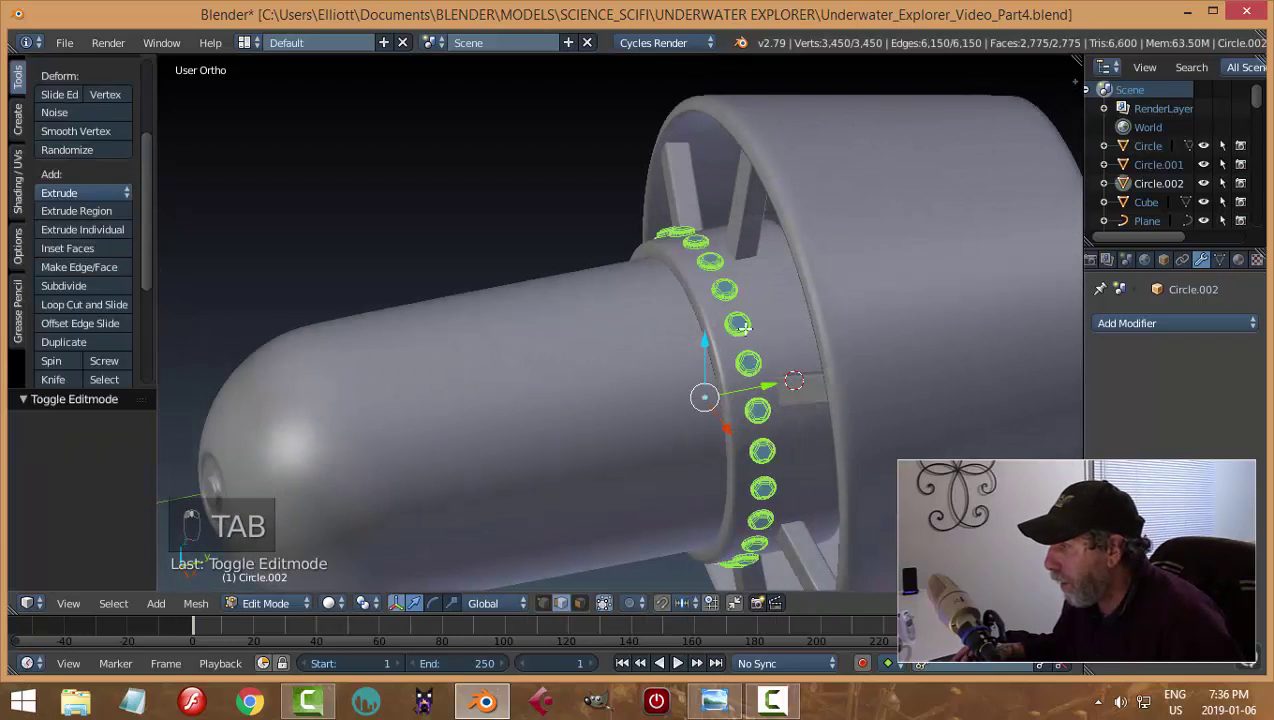
key("ctrl+l")
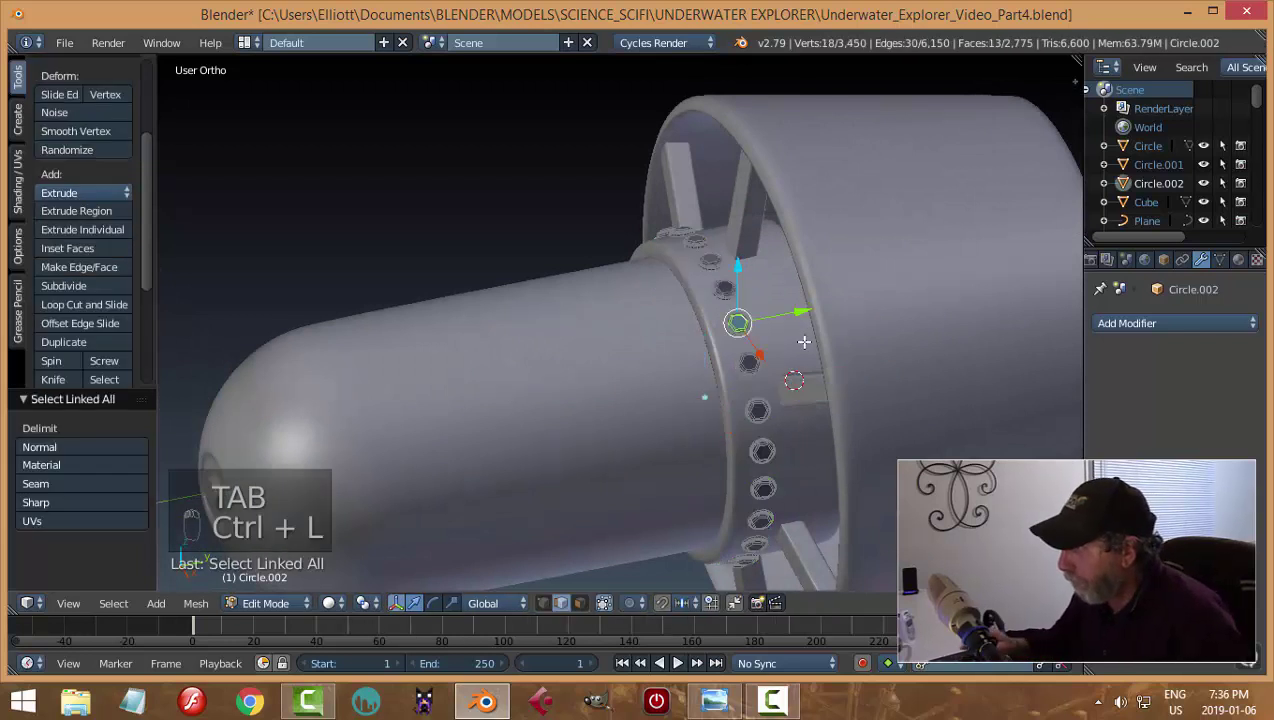
scroll(828, 351, "up", 3)
scroll(828, 351, "down", 2)
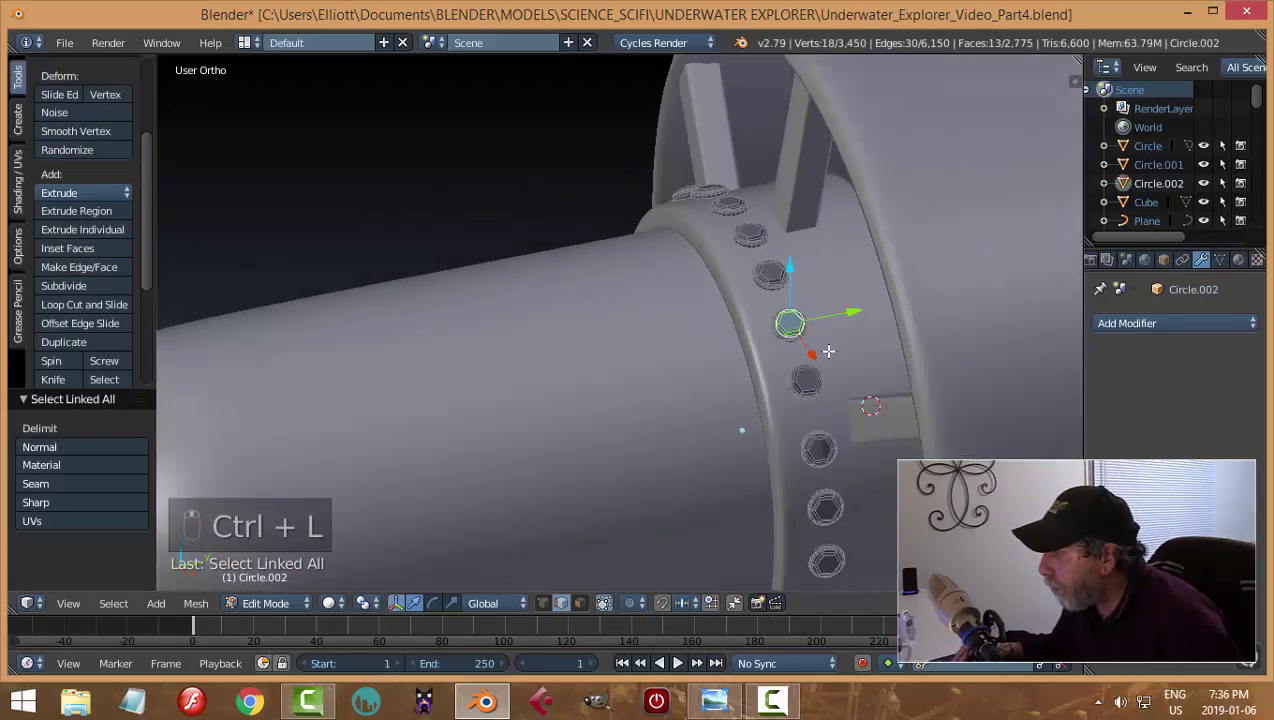
Return to object mode and delete the whole ring of bolts from the collar
key("a")
key("Tab")
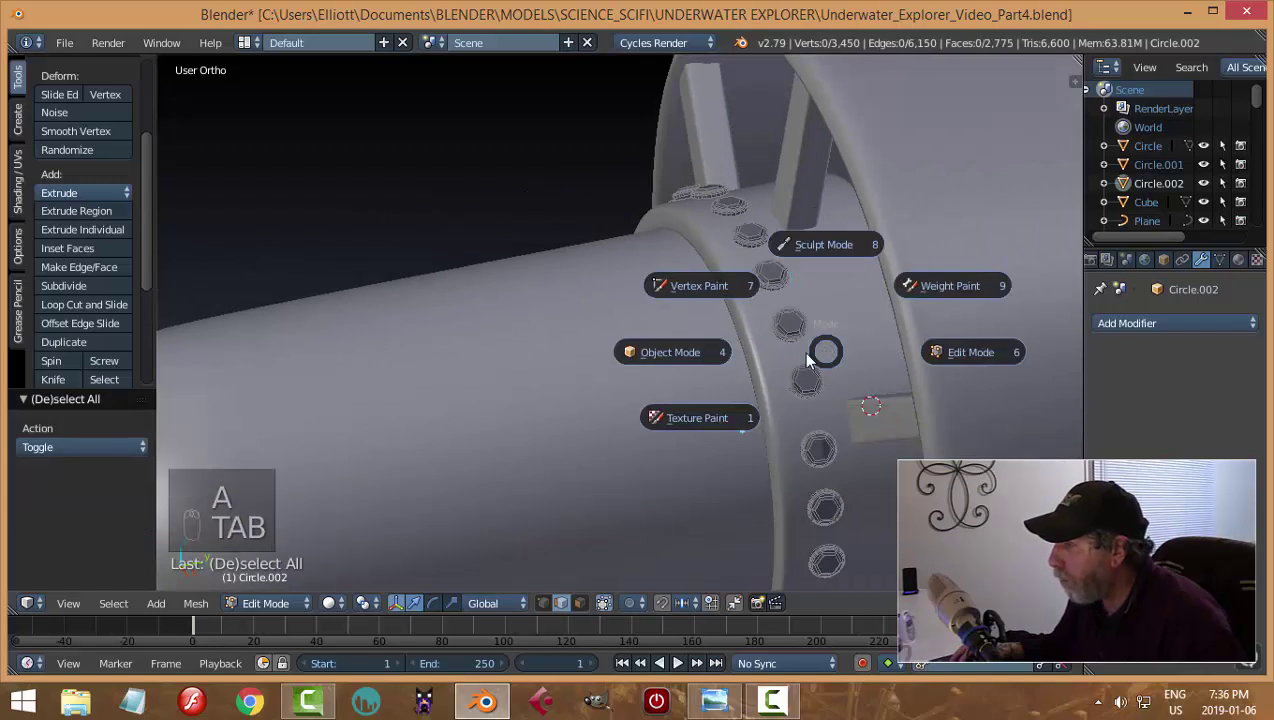
left_click(757, 345)
key("x")
left_click(770, 322)
scroll(740, 350, "down", 3)
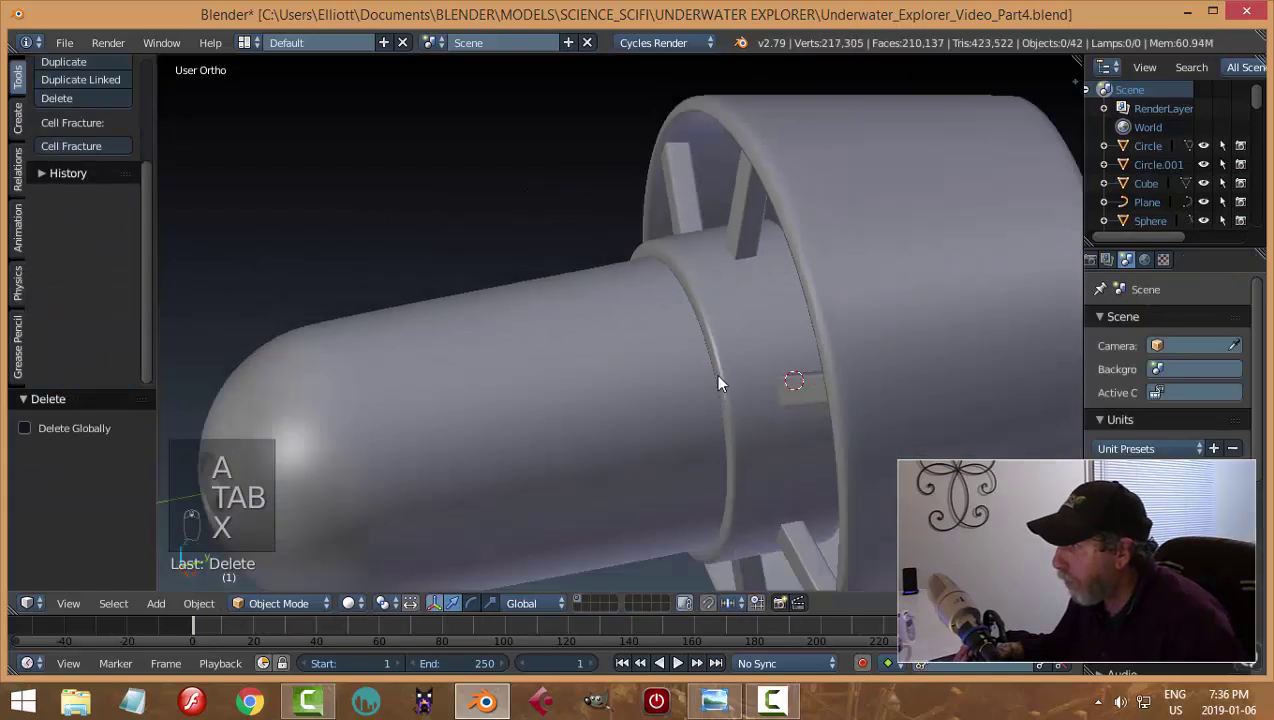
Add a mesh circle at the 3D cursor and scale it in edit mode to about 0.06
middle_click_drag(715, 373, 691, 304)
key("shift+a")
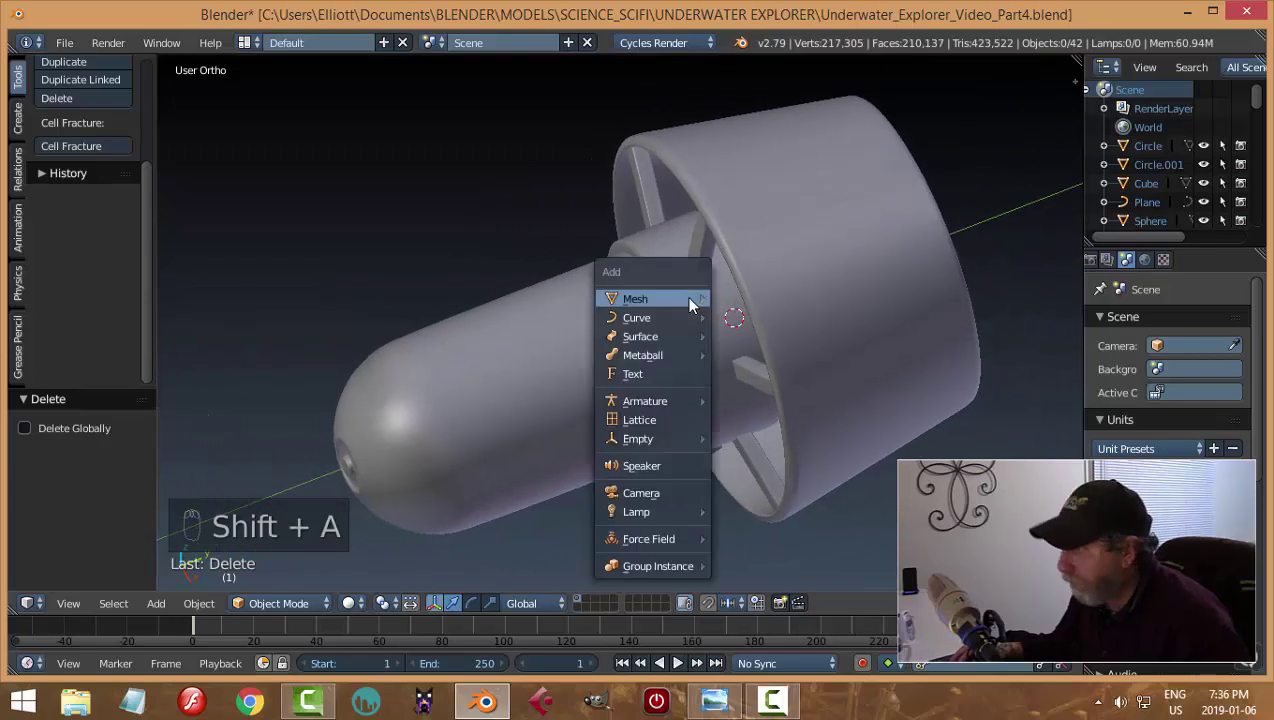
mouse_move(689, 303)
left_click(763, 338)
scroll(714, 348, "down", 2)
middle_click_drag(714, 348, 1055, 352)
key("Tab")
left_click(1200, 354)
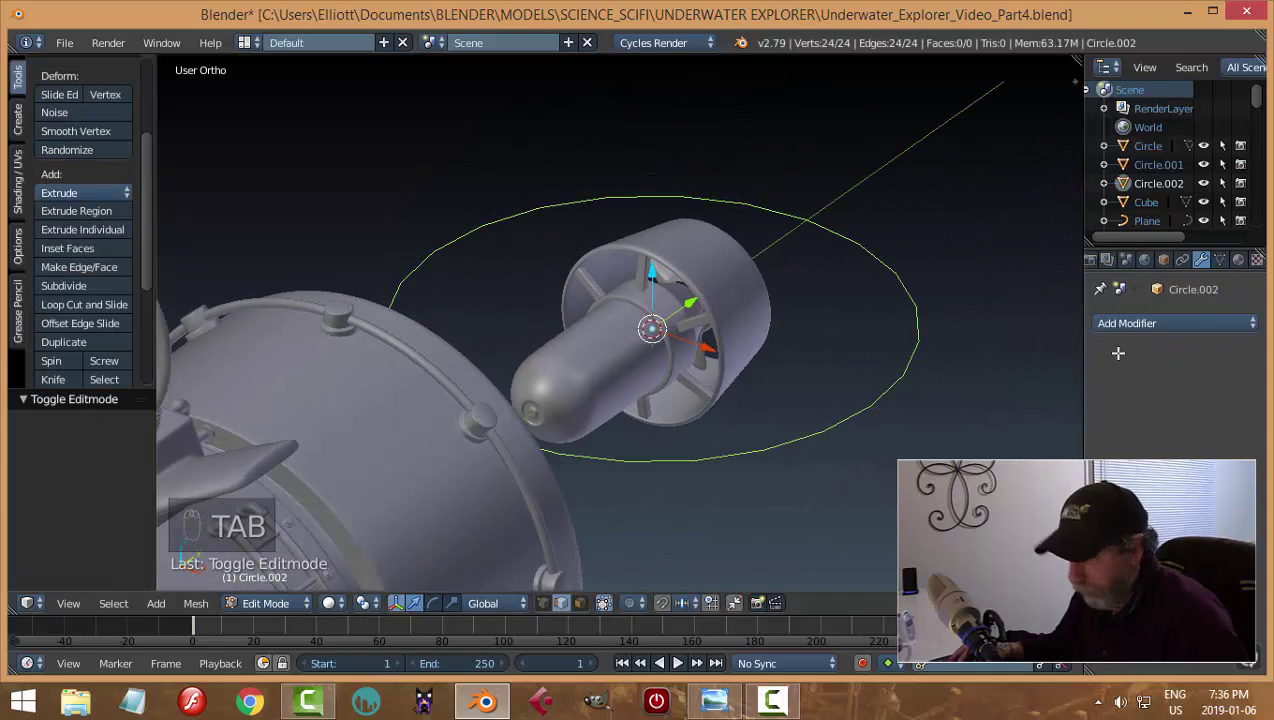
key("s")
key("s")
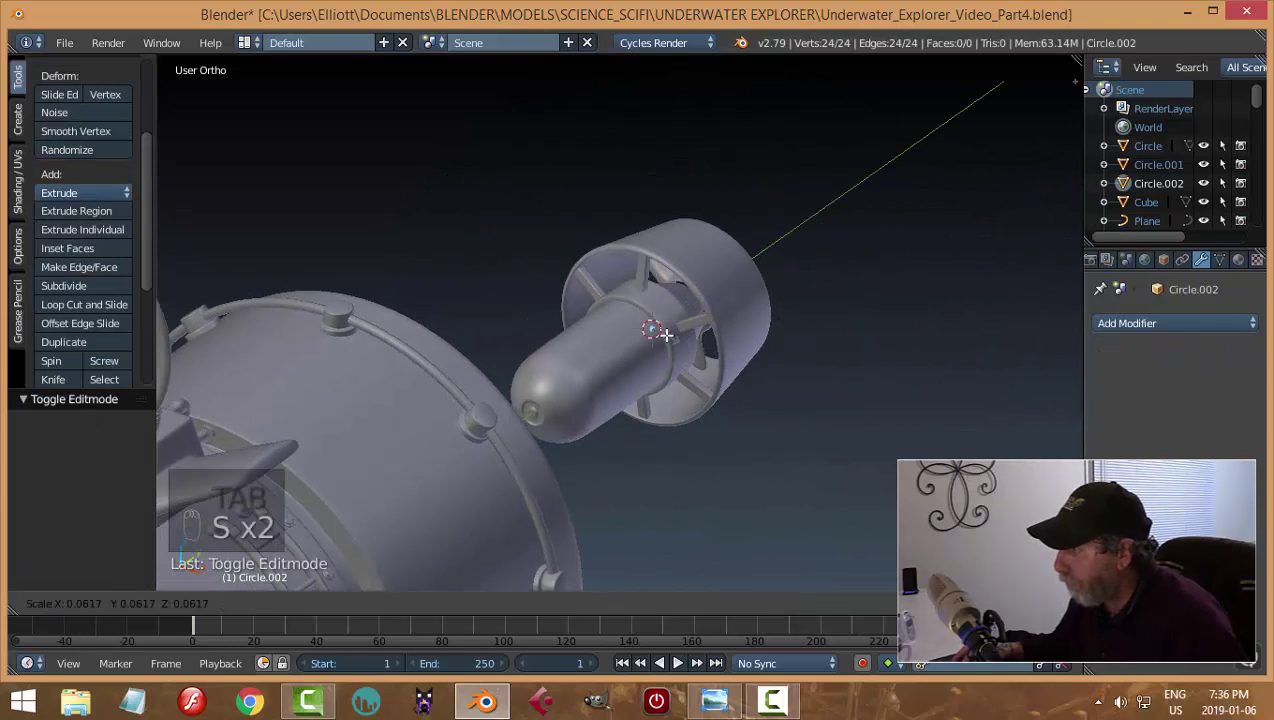
left_click(665, 334)
Move the circle to the top of the collar, shifting it 0.031 along Y, and shrink it to fit the collar's width
left_click_drag(647, 279, 677, 267)
key("s")
left_click(668, 296)
key("KP_Decimal")
middle_click_drag(690, 267, 621, 291)
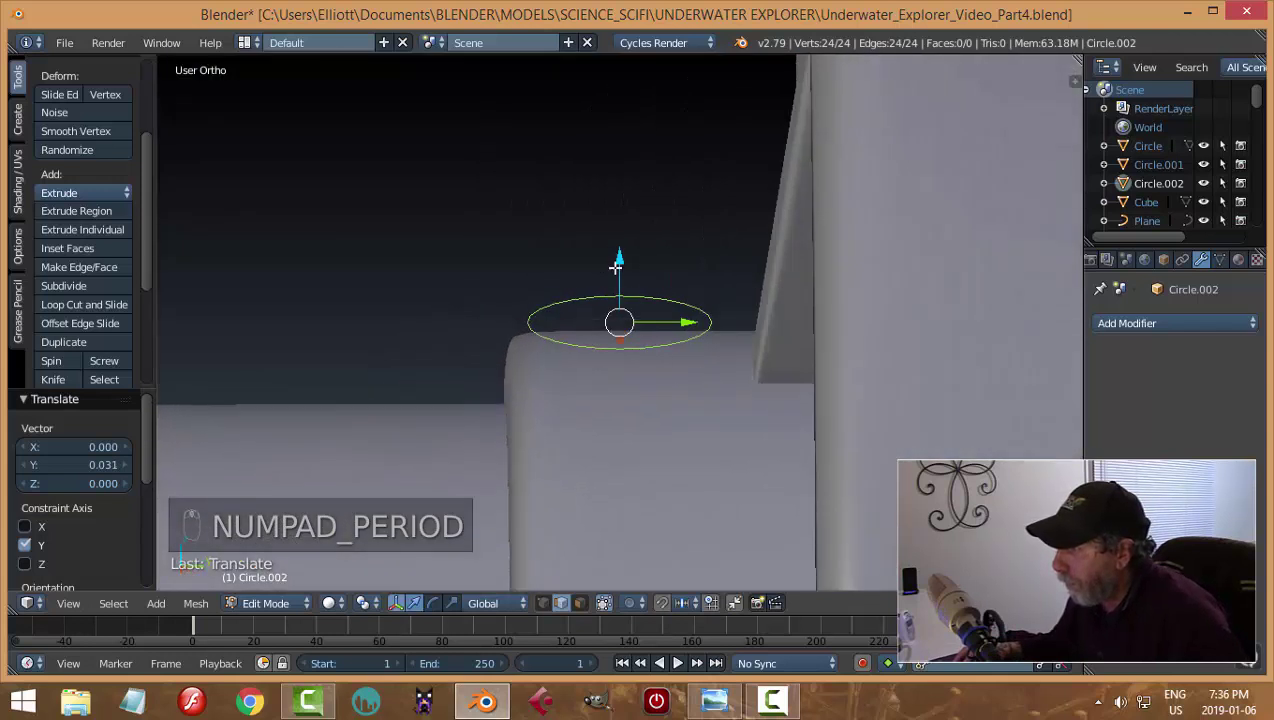
left_click_drag(615, 268, 623, 297)
key("s")
left_click(707, 371)
Fill the circle with a face and extrude it 0.012 upward into a disc
key("f")
key("e")
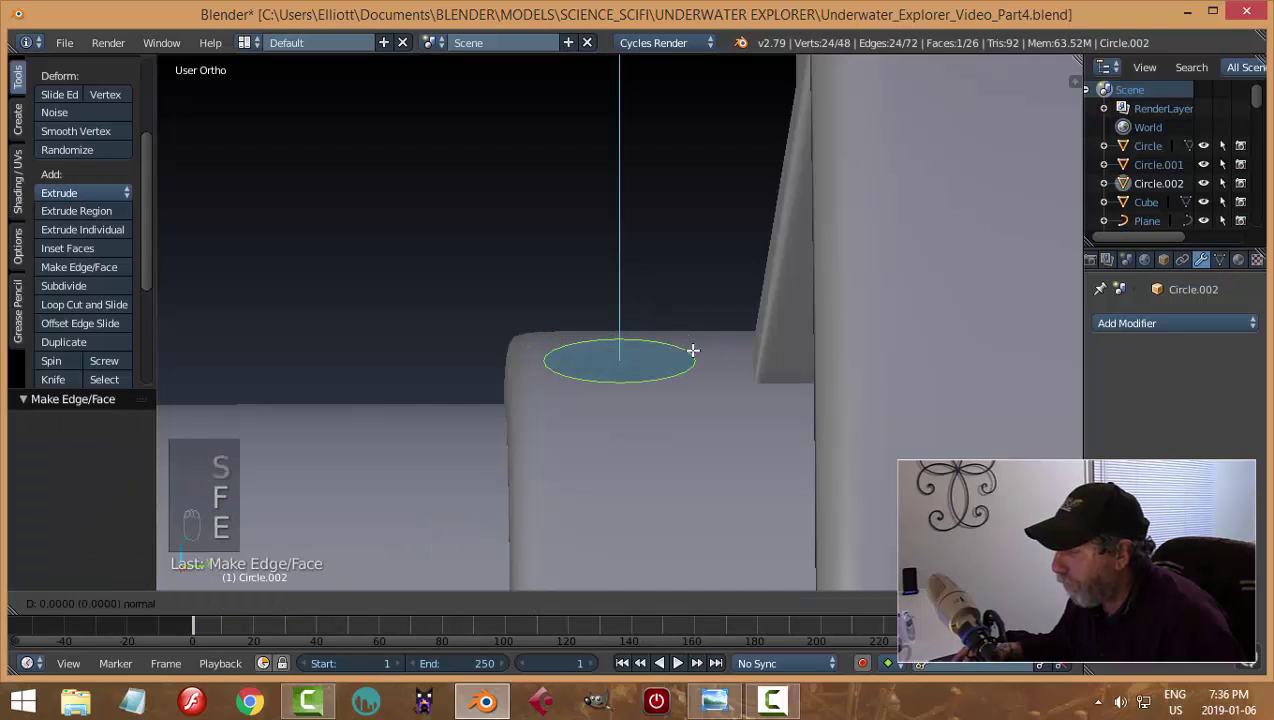
left_click(688, 318)
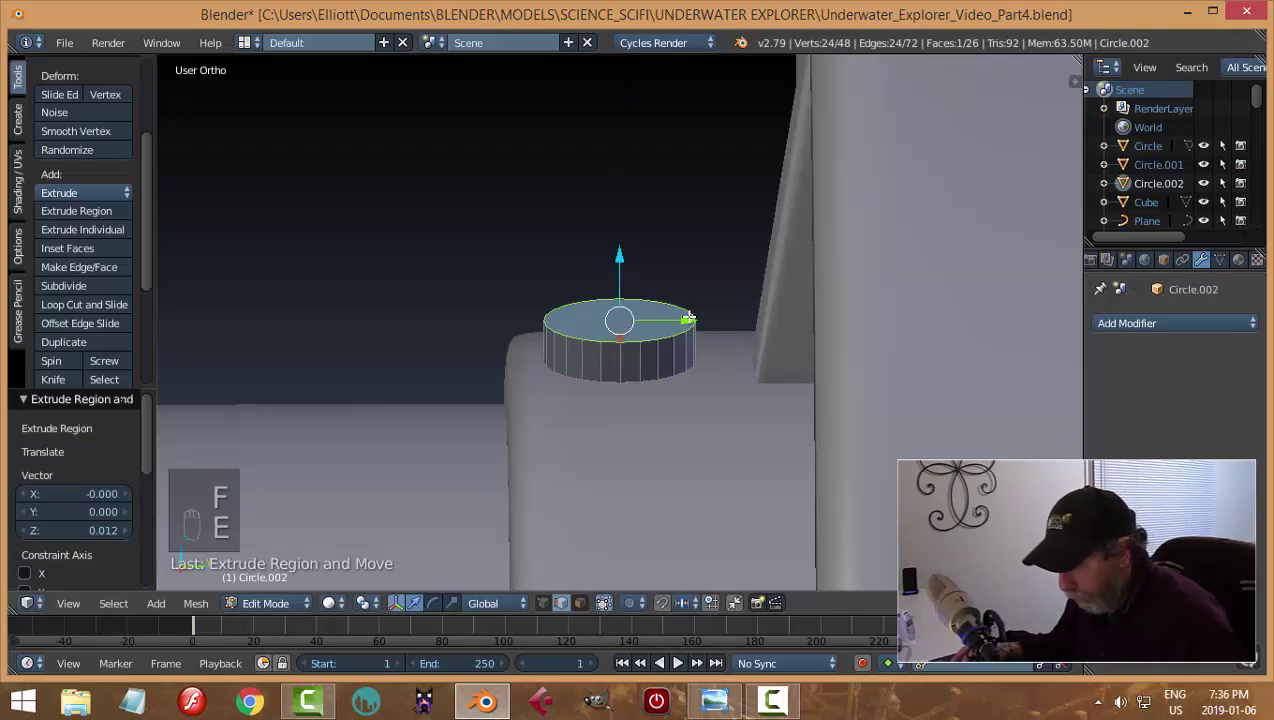
Bevel the disc's top edge by 0.004 with 3 segments
key("ctrl+b")
scroll(705, 336, "up", 2)
left_click(705, 337)
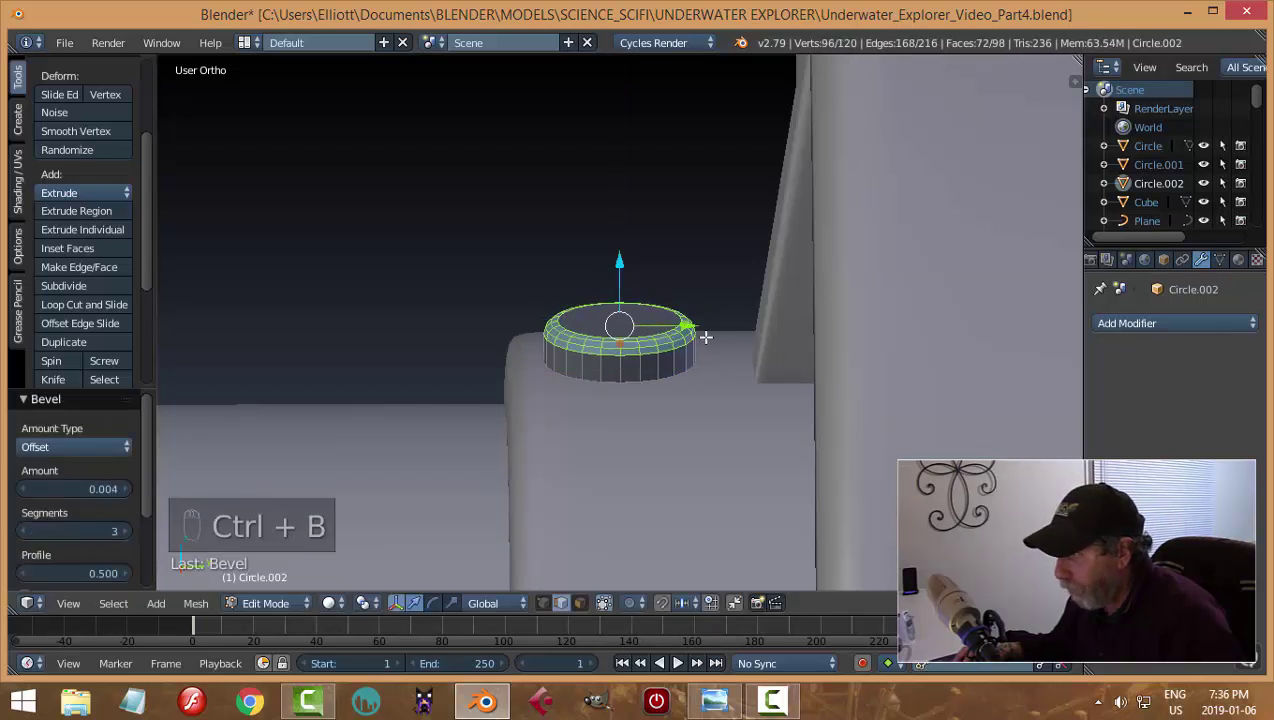
Flatten the entire disc along Z and lower it 0.005 into the collar, returning to object mode
key("a")
key("a")
key("s")
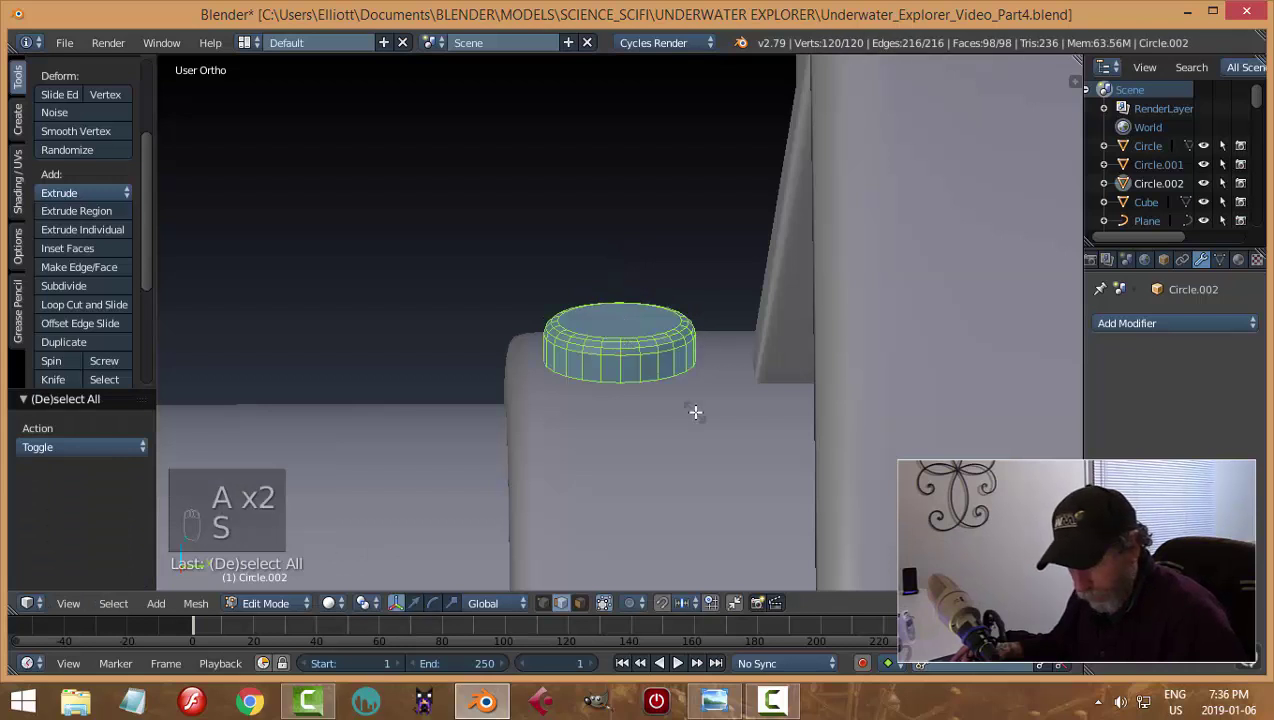
key("z")
left_click(649, 391)
left_click_drag(620, 276, 622, 295)
key("Tab")
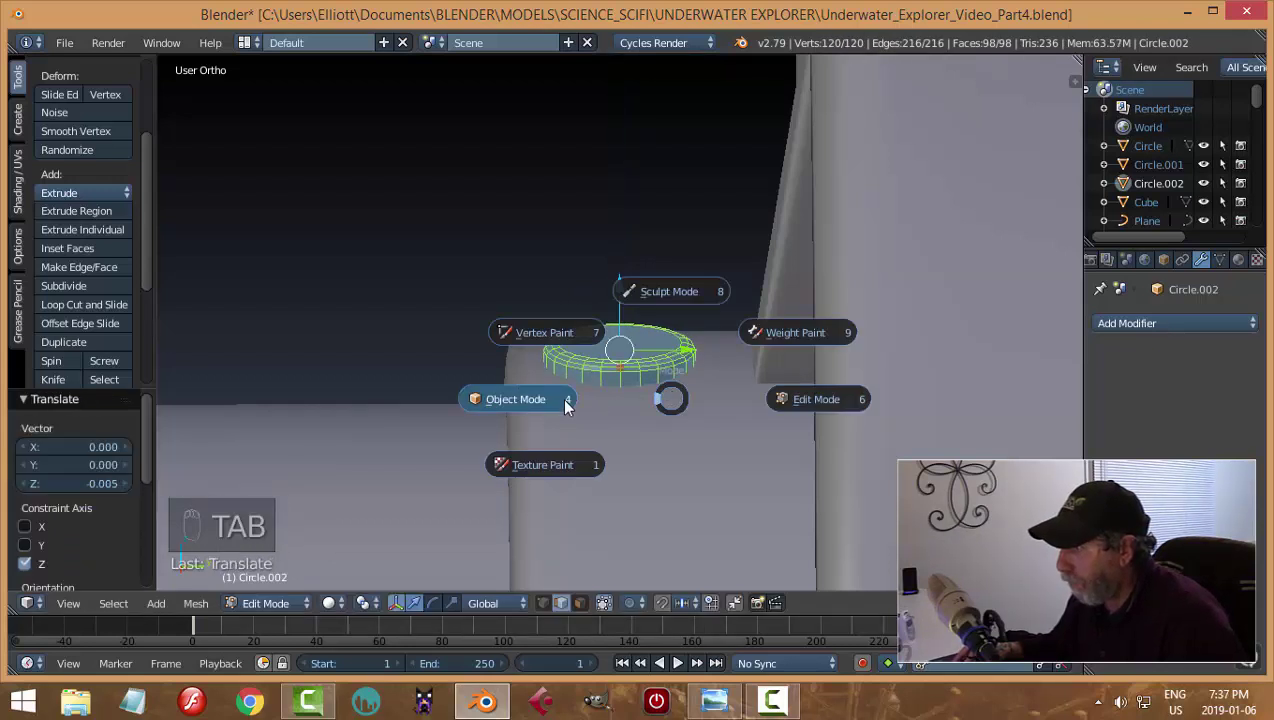
middle_click_drag(671, 395, 726, 405)
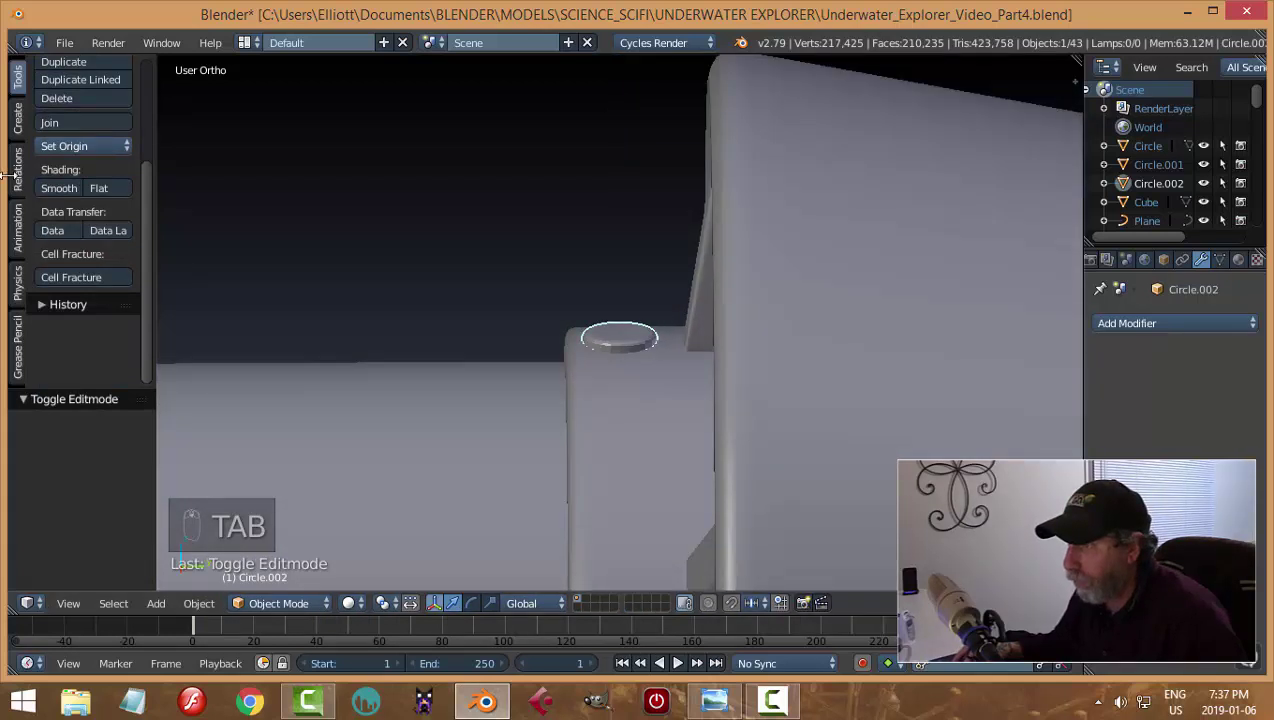
key("a")
middle_click_drag(652, 418, 622, 342)
middle_click_drag(692, 388, 710, 382)
key("s")
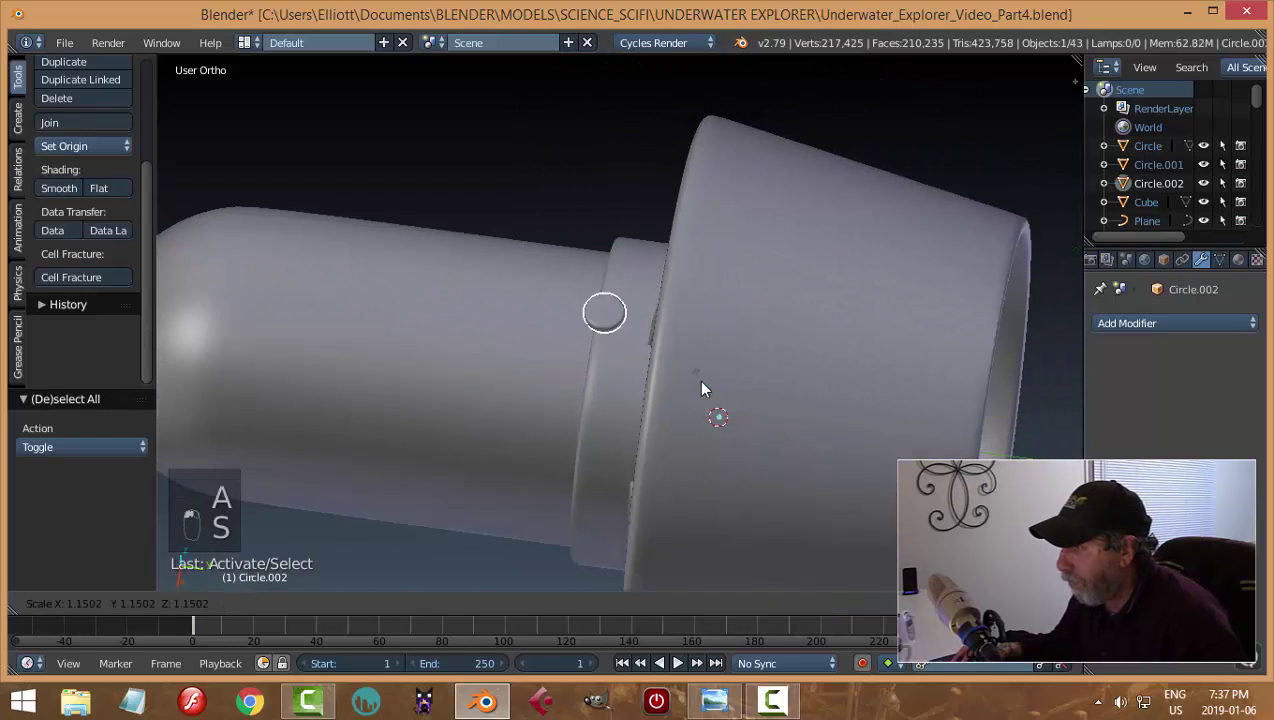
right_click(701, 381)
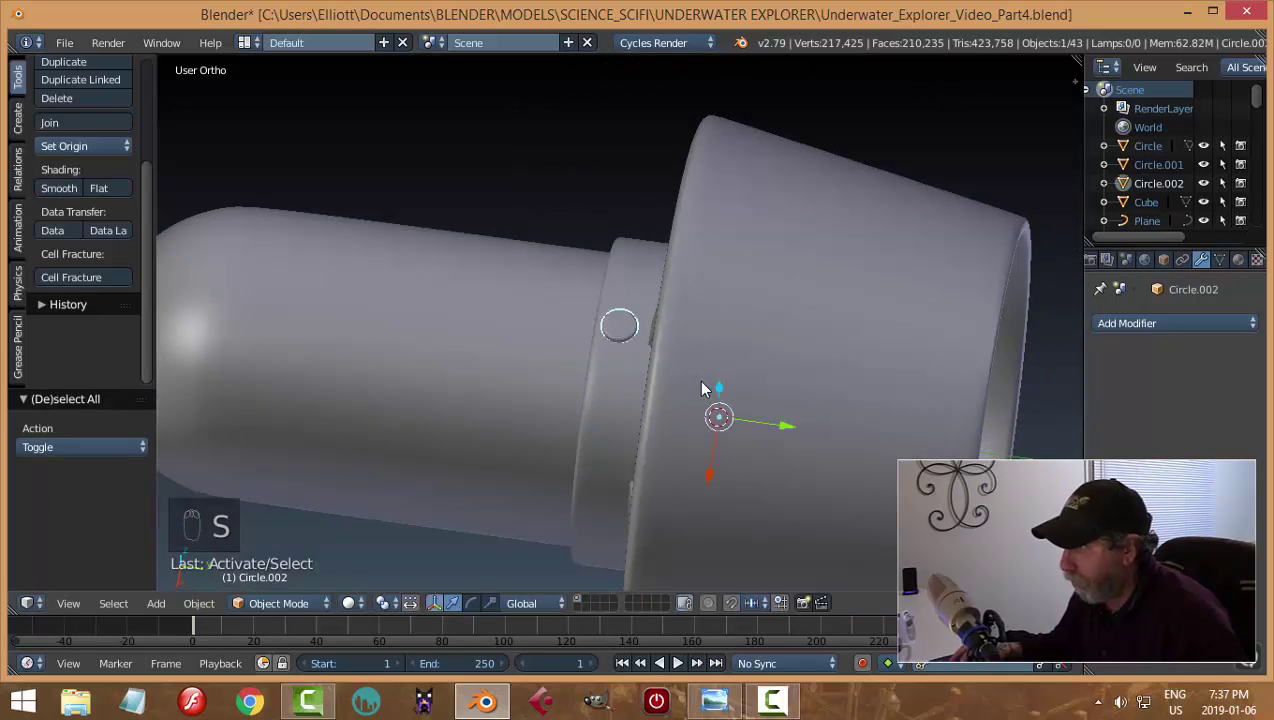
key("s")
right_click(784, 444)
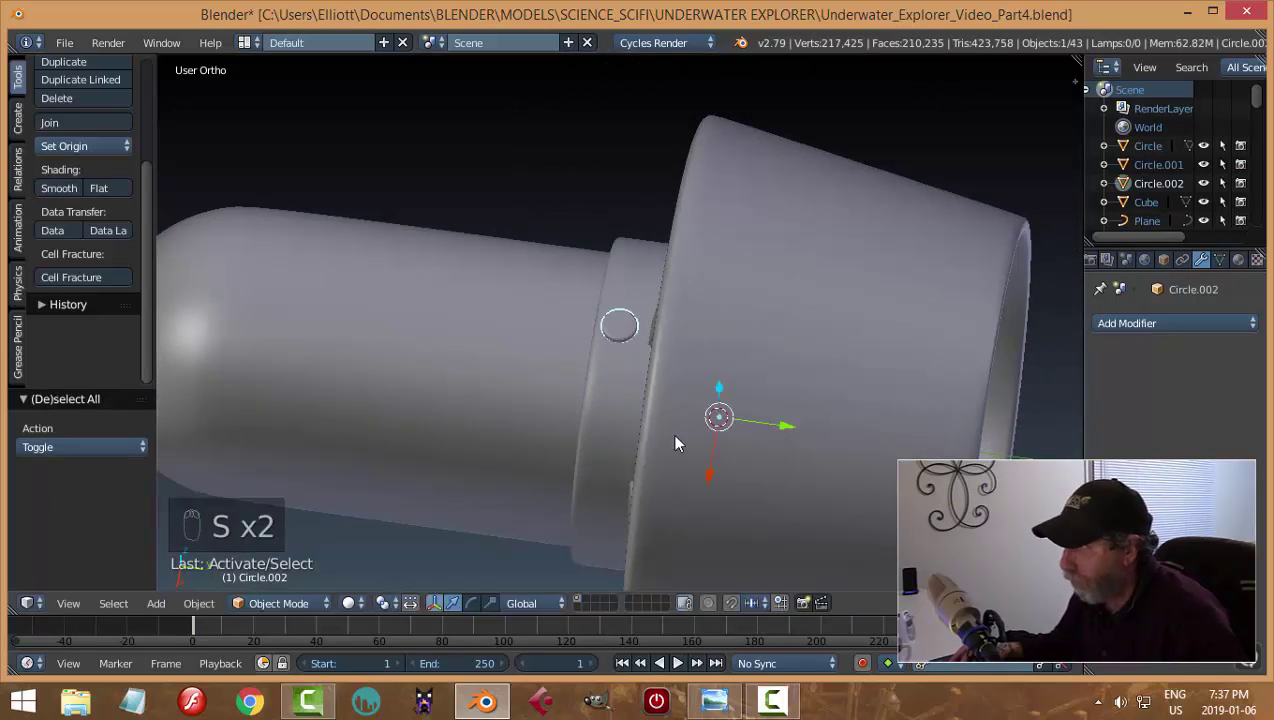
Center the bolt disc's origin on its geometry and shrink the disc to about 0.86 of its size
left_click(80, 142)
left_click(97, 186)
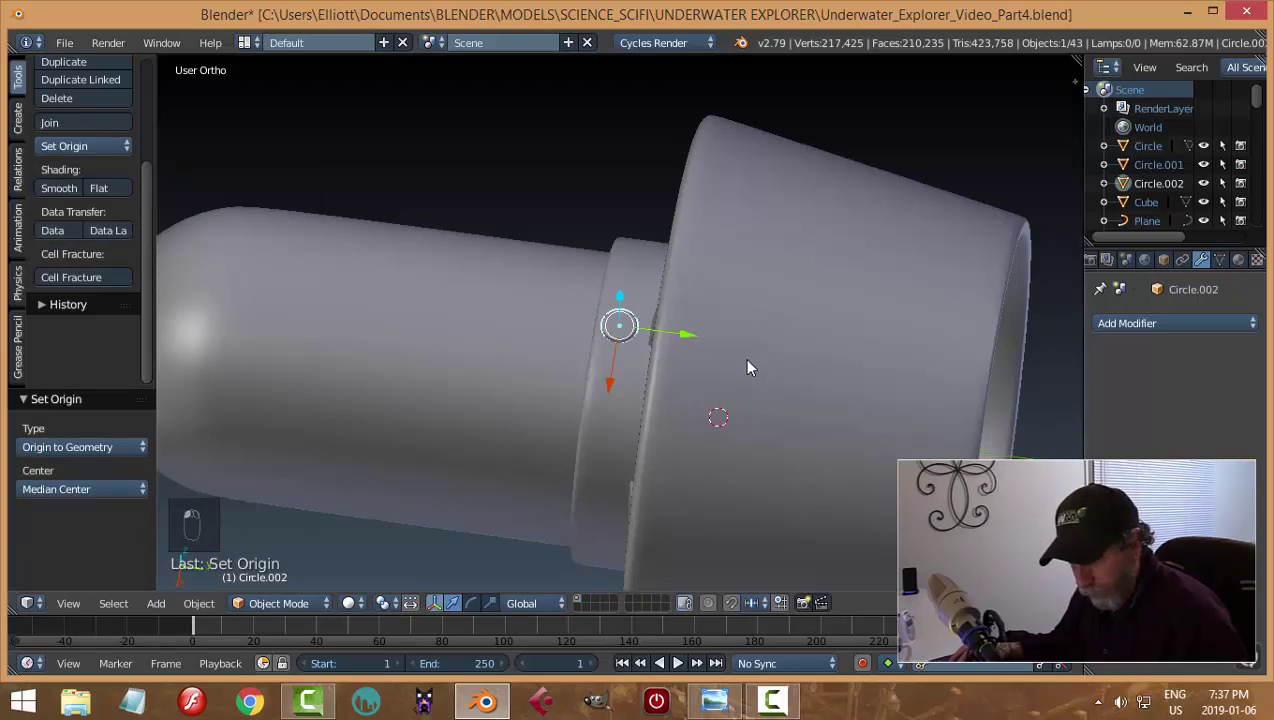
key("shift+s")
left_click(746, 362)
key("s")
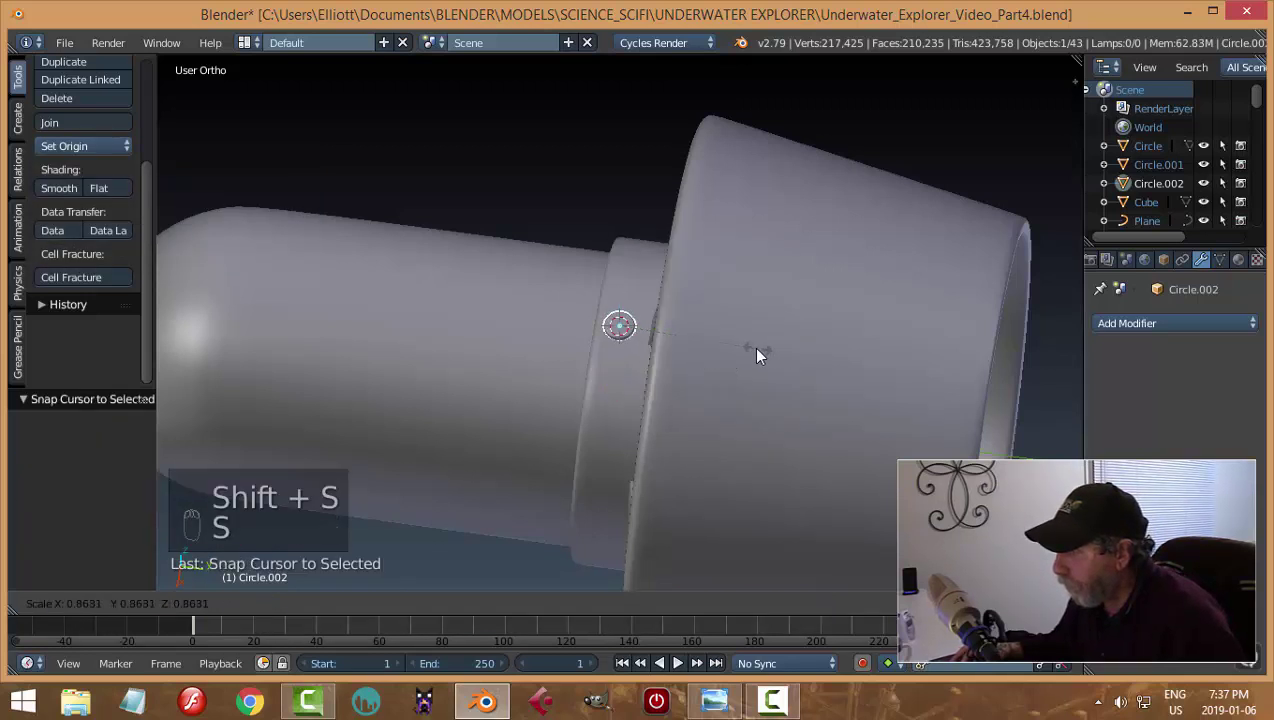
left_click(749, 350)
Lower the bolt about 0.0003 along Z into the collar and save the file
key("a")
scroll(754, 346, "up", 4)
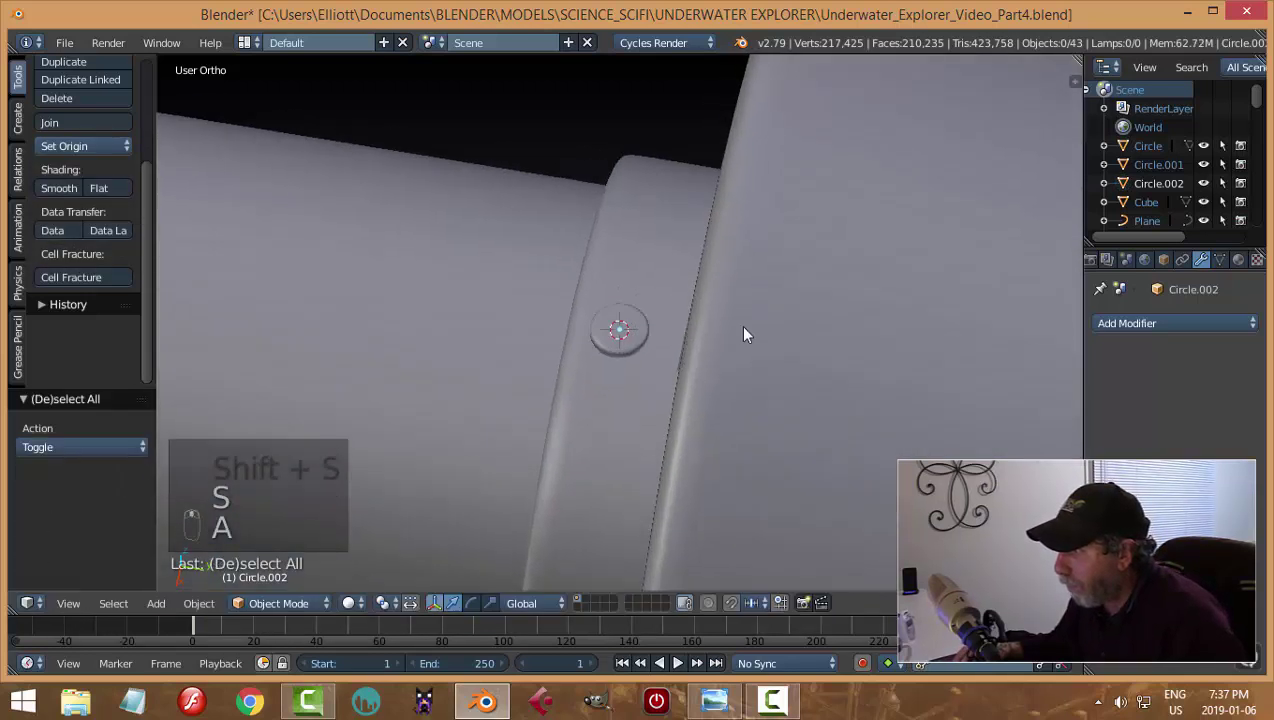
middle_click_drag(745, 335, 624, 348)
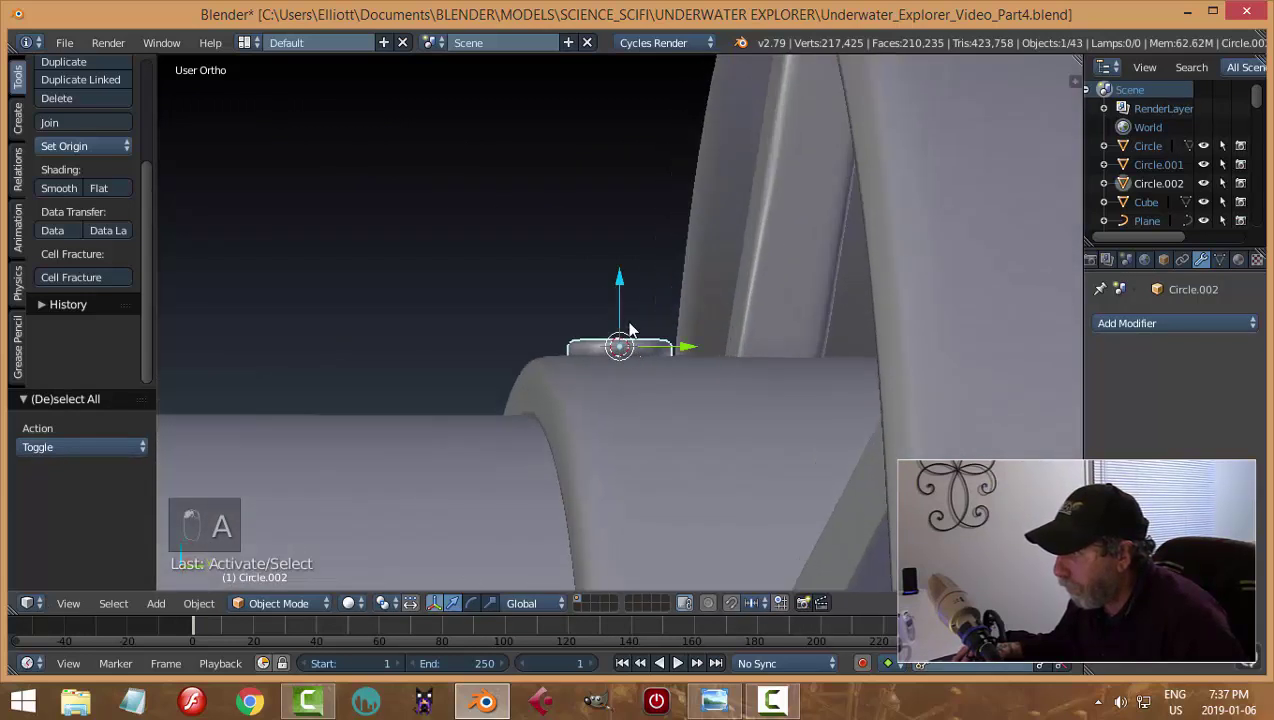
left_click_drag(620, 280, 641, 305)
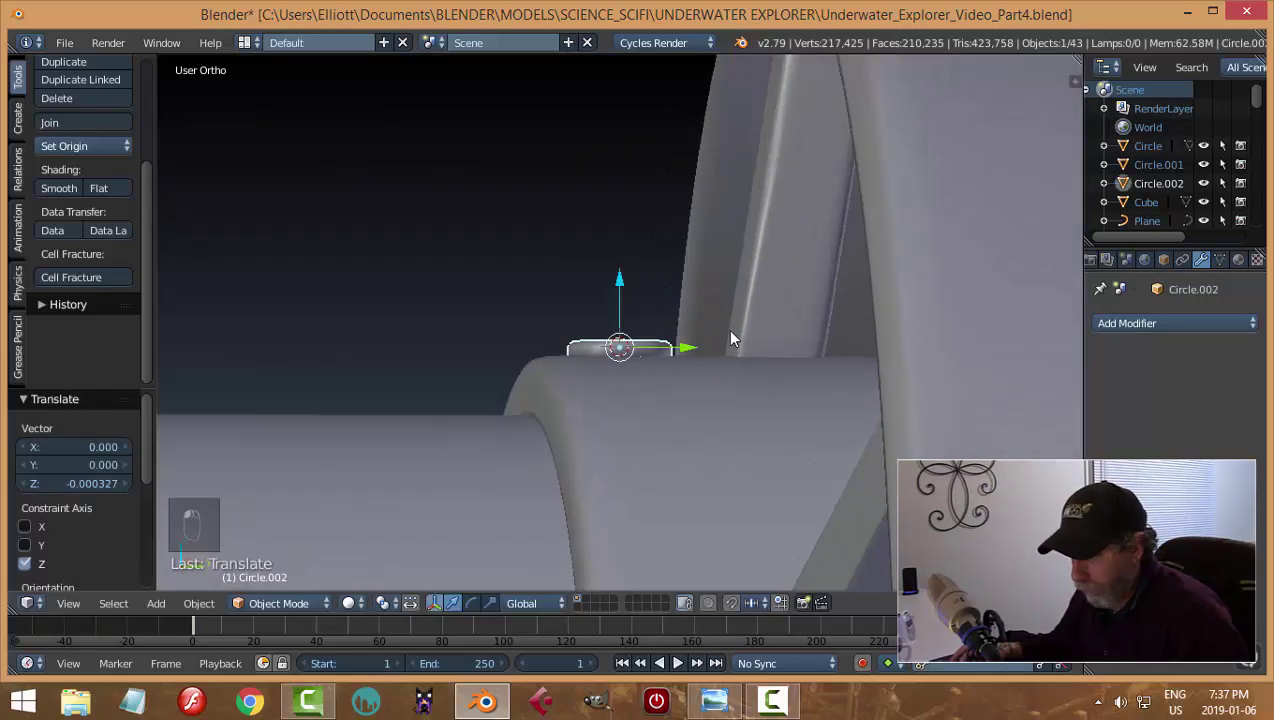
key("ctrl+s")
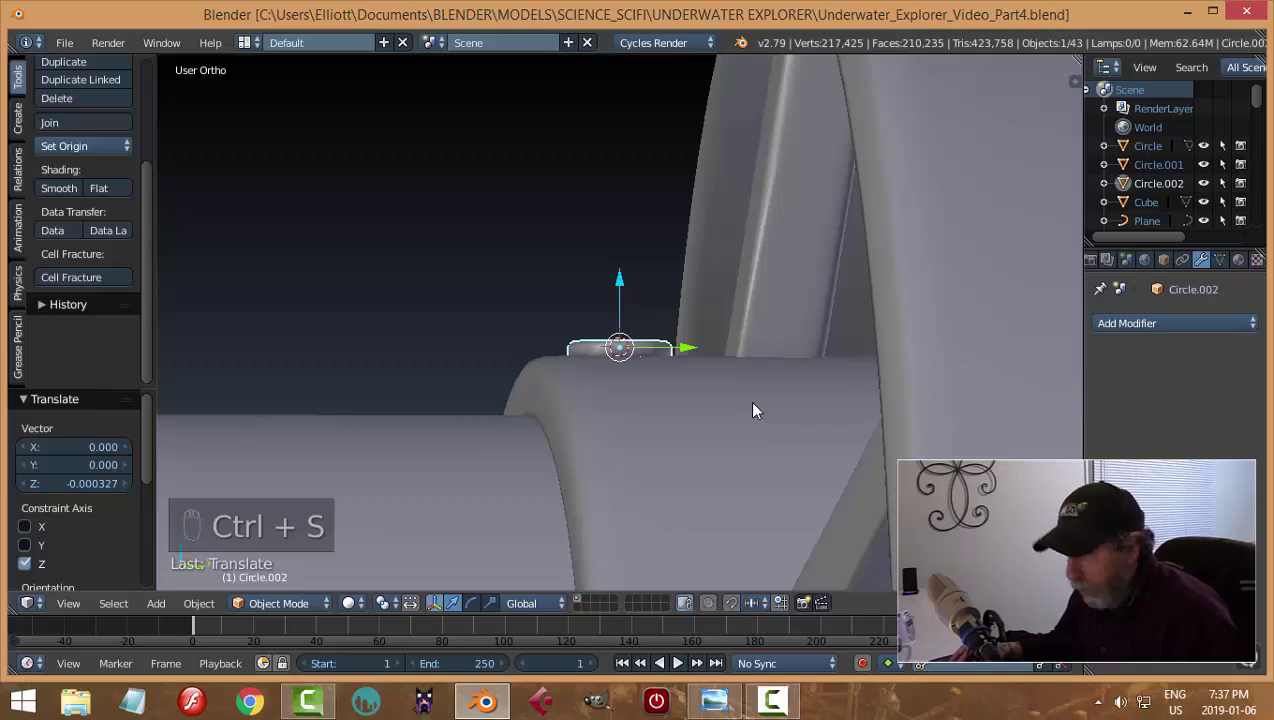
Apply the bolt's rotation and scale, and snap the 3D cursor to the collar's center
key("ctrl+a")
left_click(754, 407)
middle_click_drag(754, 407, 808, 476)
right_click(430, 435)
middle_click_drag(808, 423, 648, 392)
right_click(704, 403)
key("shift+s")
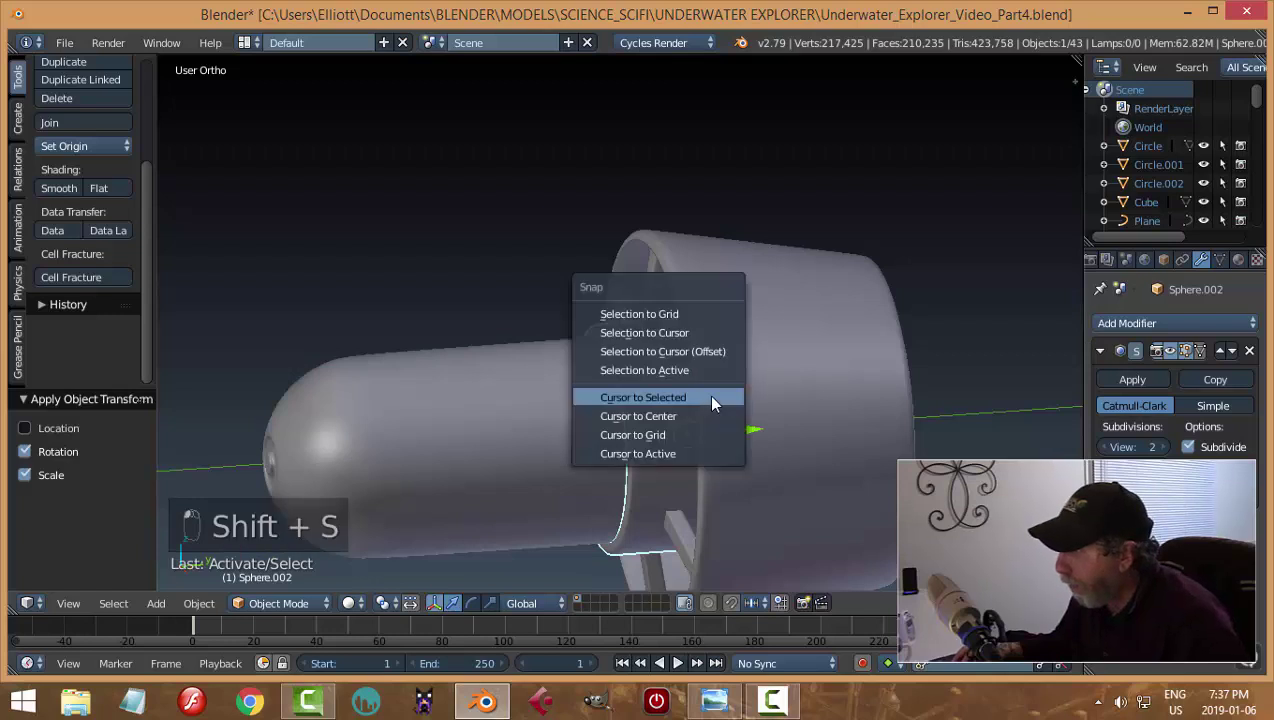
left_click(708, 396)
Set the bolt's origin to the 3D cursor at the collar's center
middle_click_drag(729, 435, 701, 405)
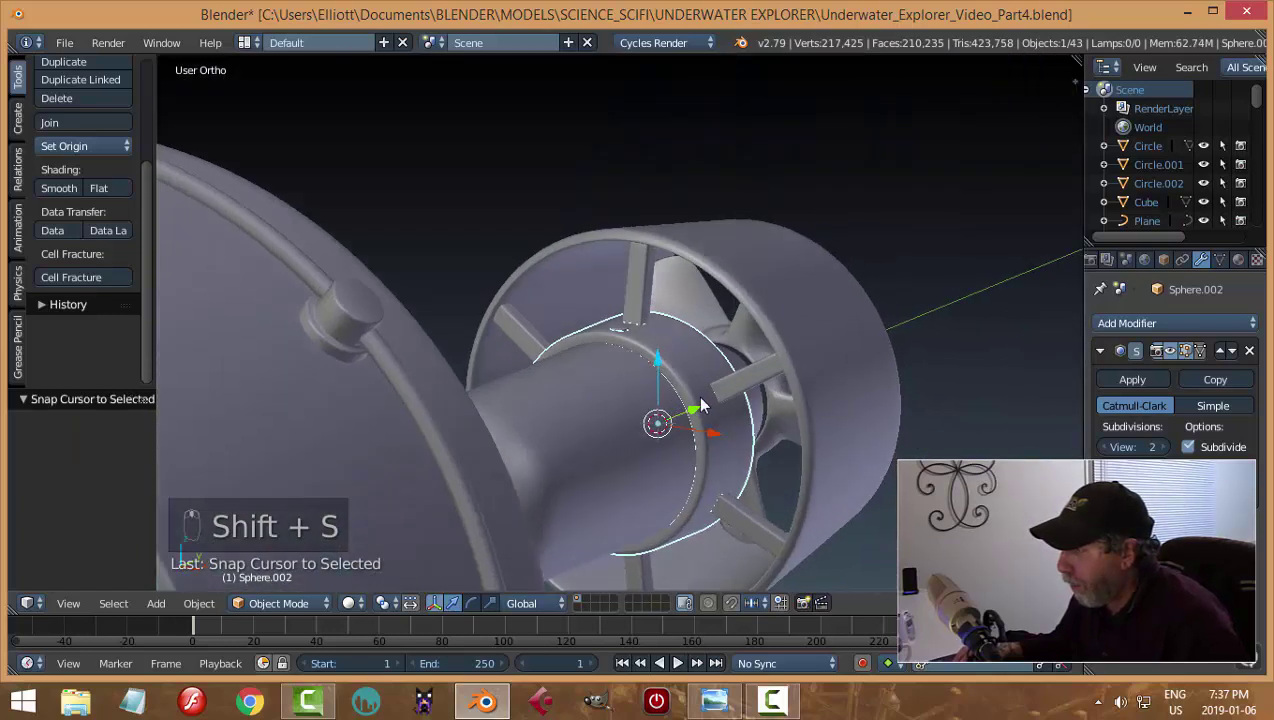
right_click(624, 333)
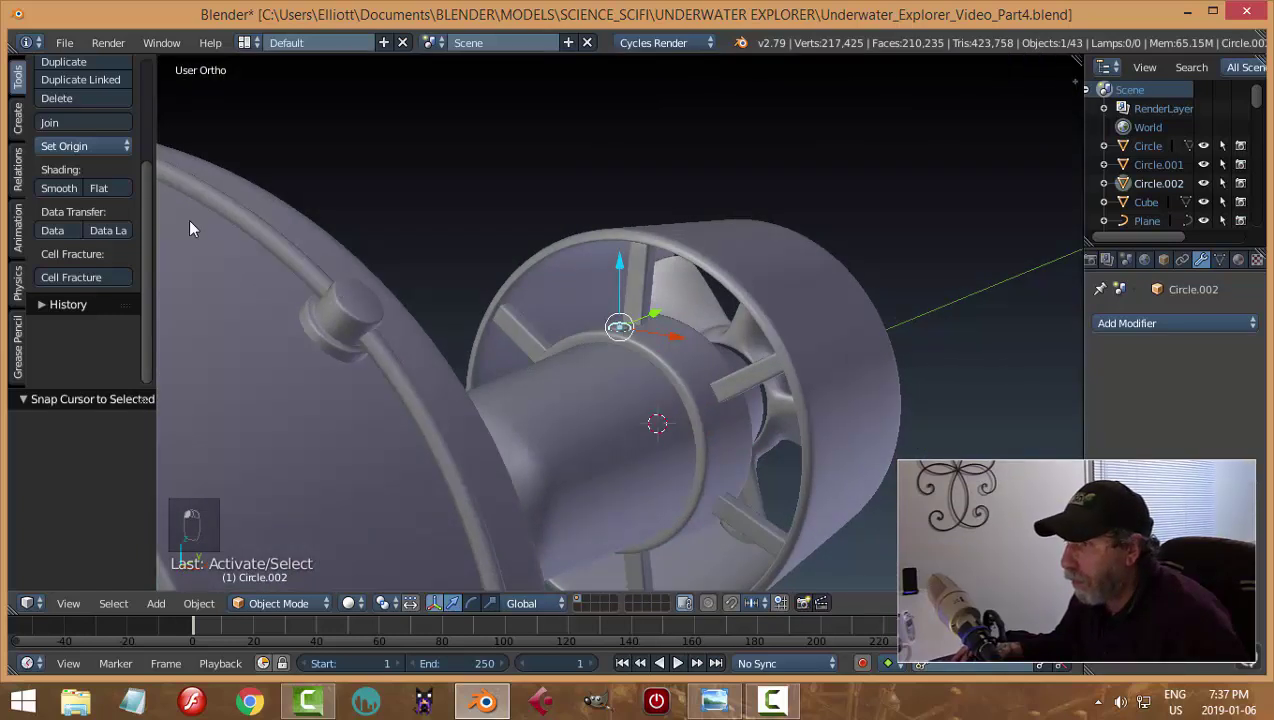
left_click(98, 146)
left_click(130, 208)
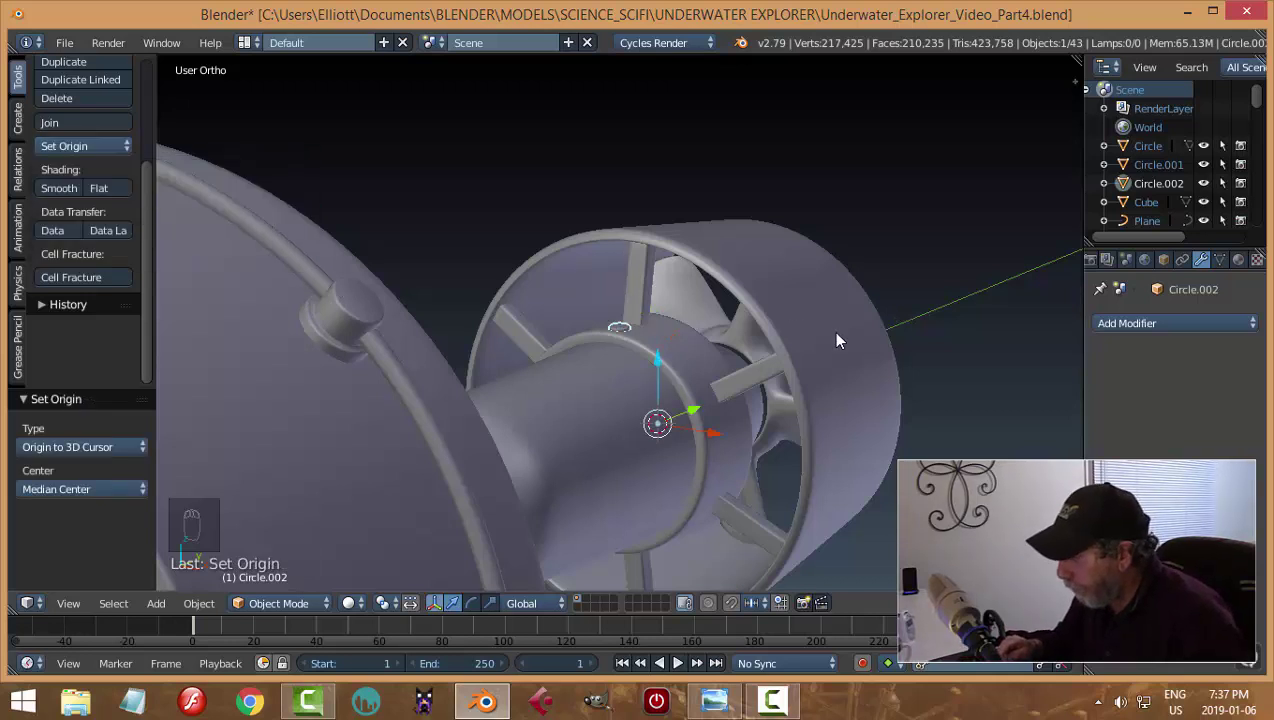
From the back view, spin the bolt's whole mesh 360° around the collar in 6 steps
key("ctrl+KP_1")
key("Tab")
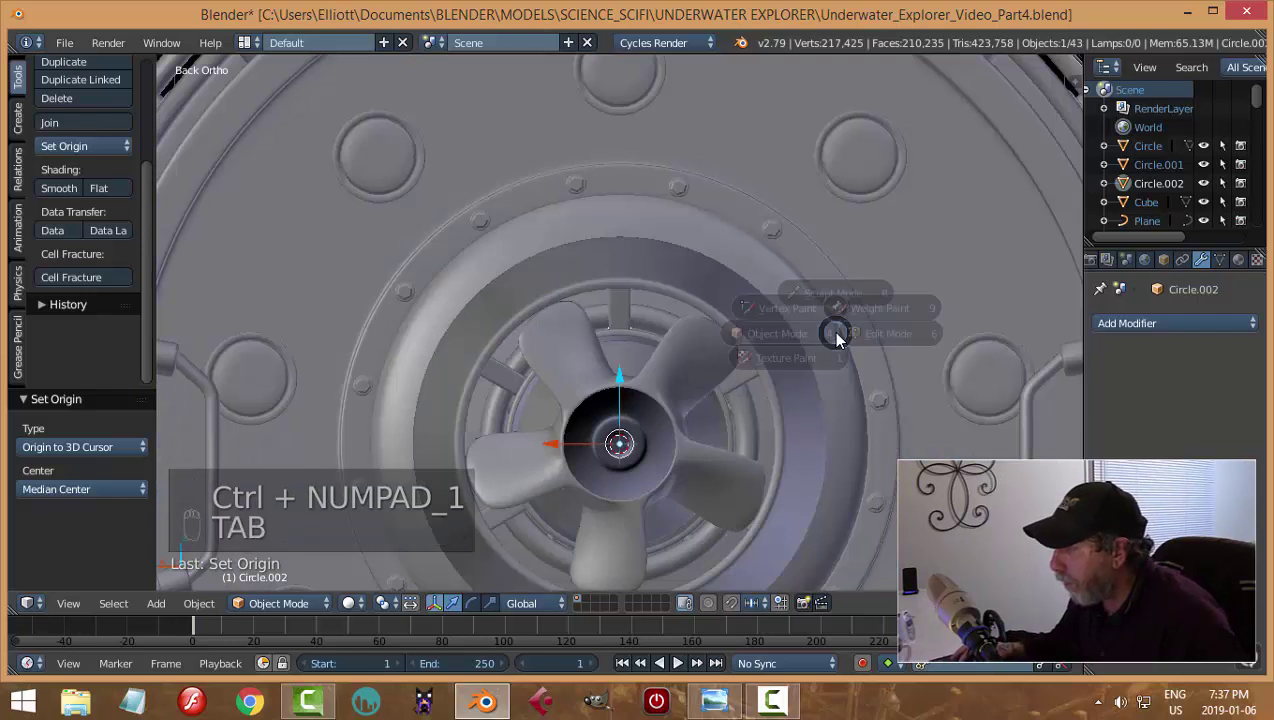
left_click(904, 336)
key("a")
key("a")
key("a")
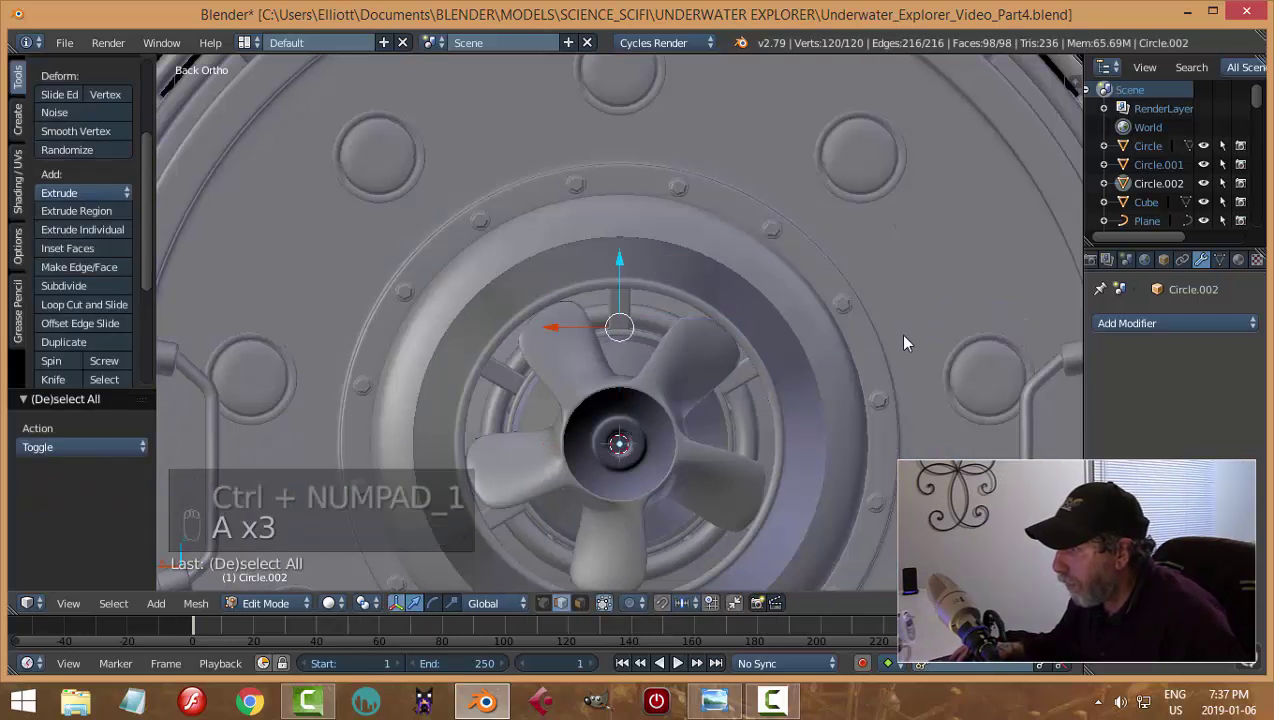
left_click(51, 361)
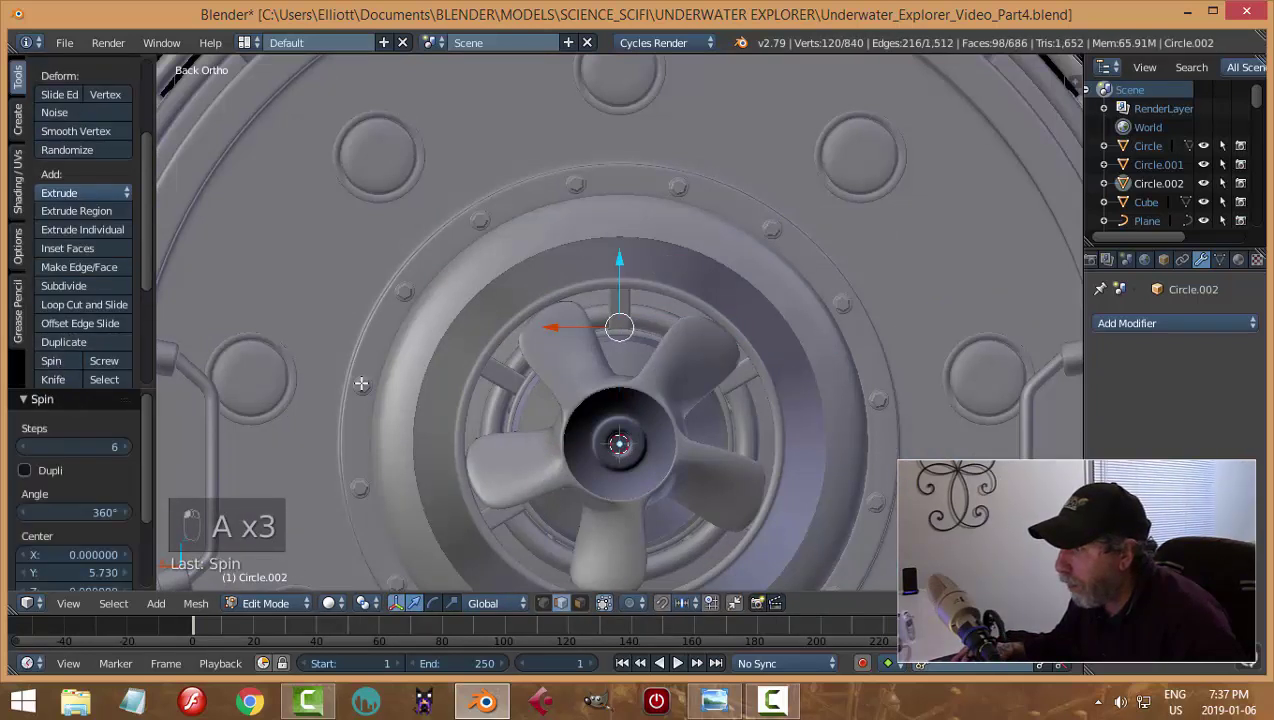
Raise the spin to 12 steps so that more bolts surround the collar
scroll(768, 437, "down", 4)
middle_click_drag(768, 437, 532, 400)
scroll(535, 436, "up", 3)
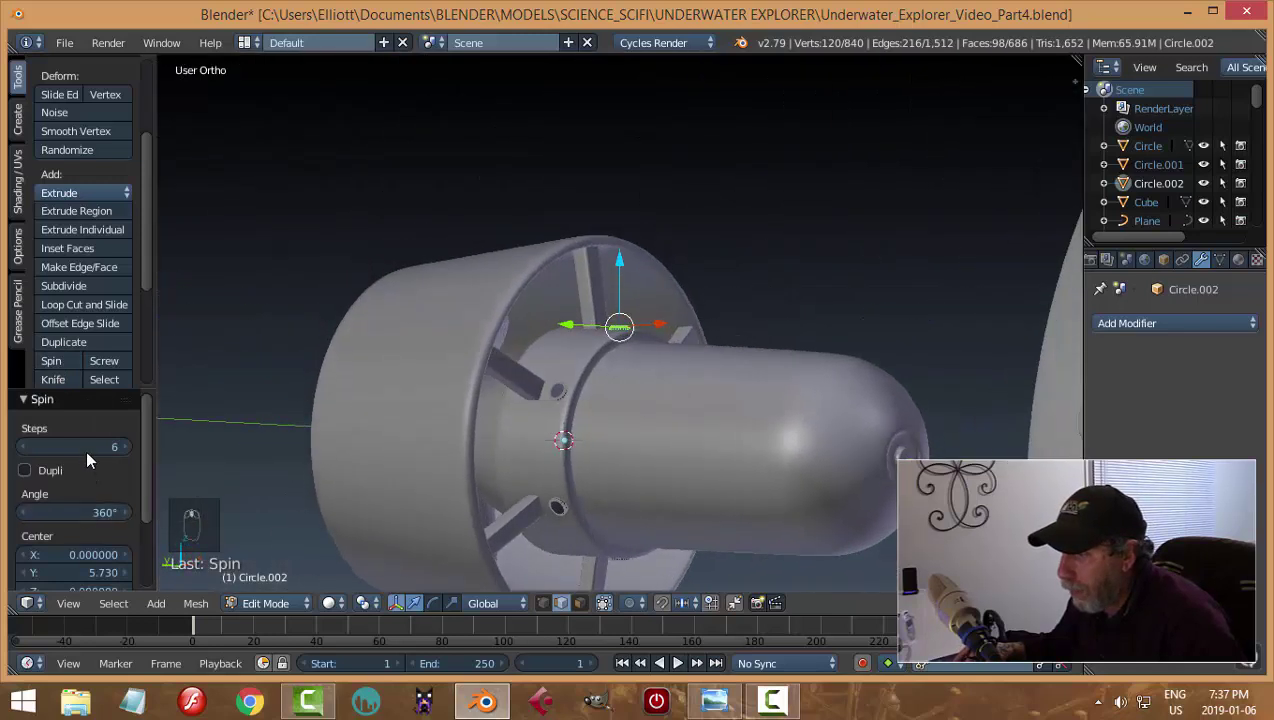
left_click_drag(70, 446, 110, 446)
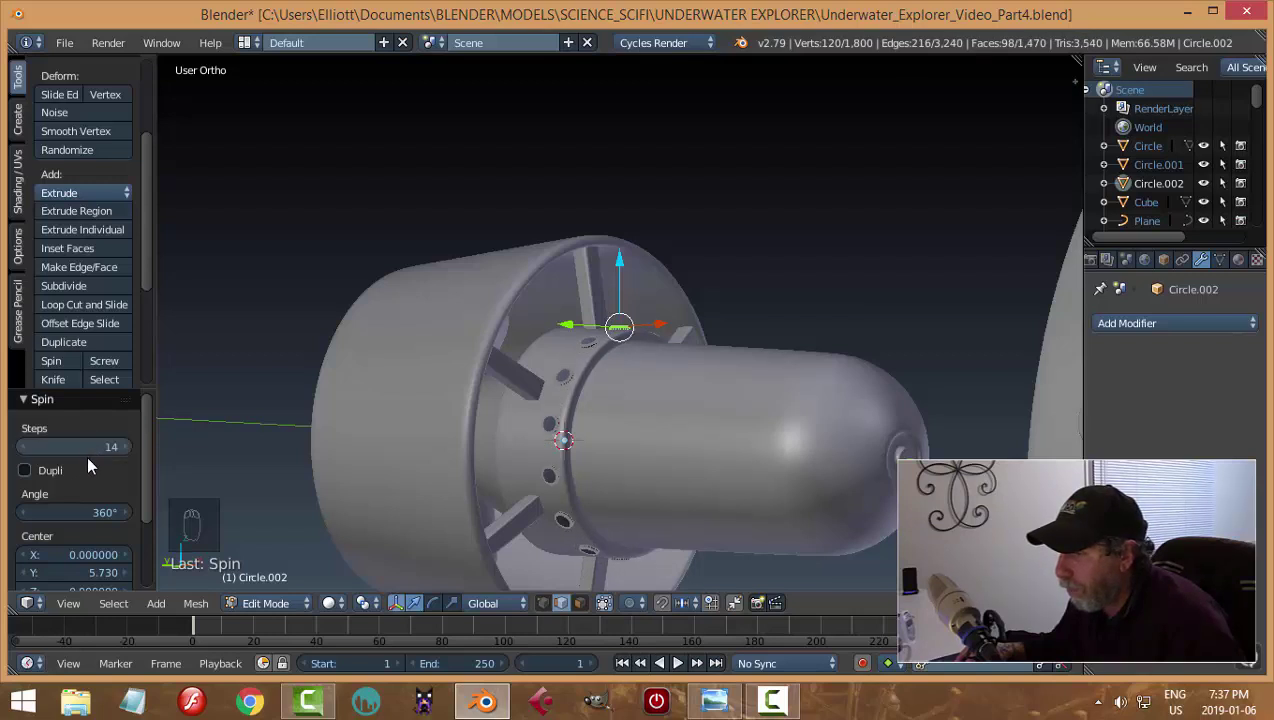
middle_click_drag(576, 416, 252, 454)
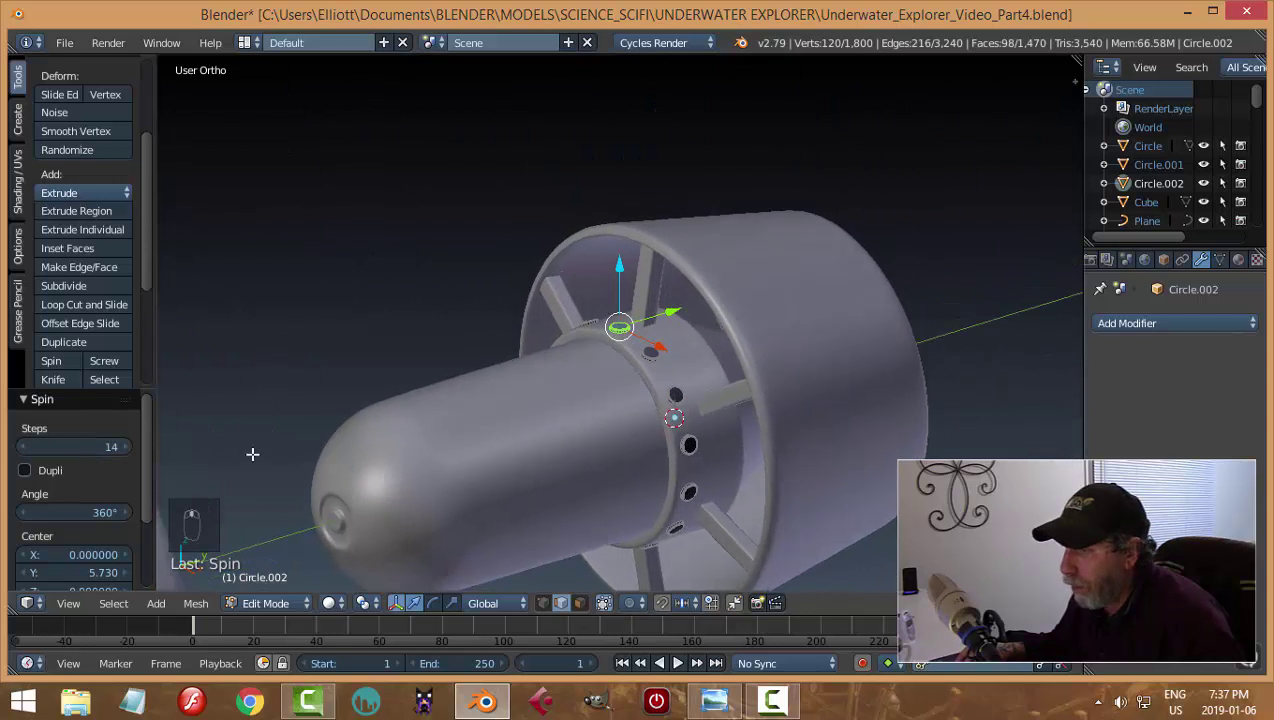
left_click(26, 447)
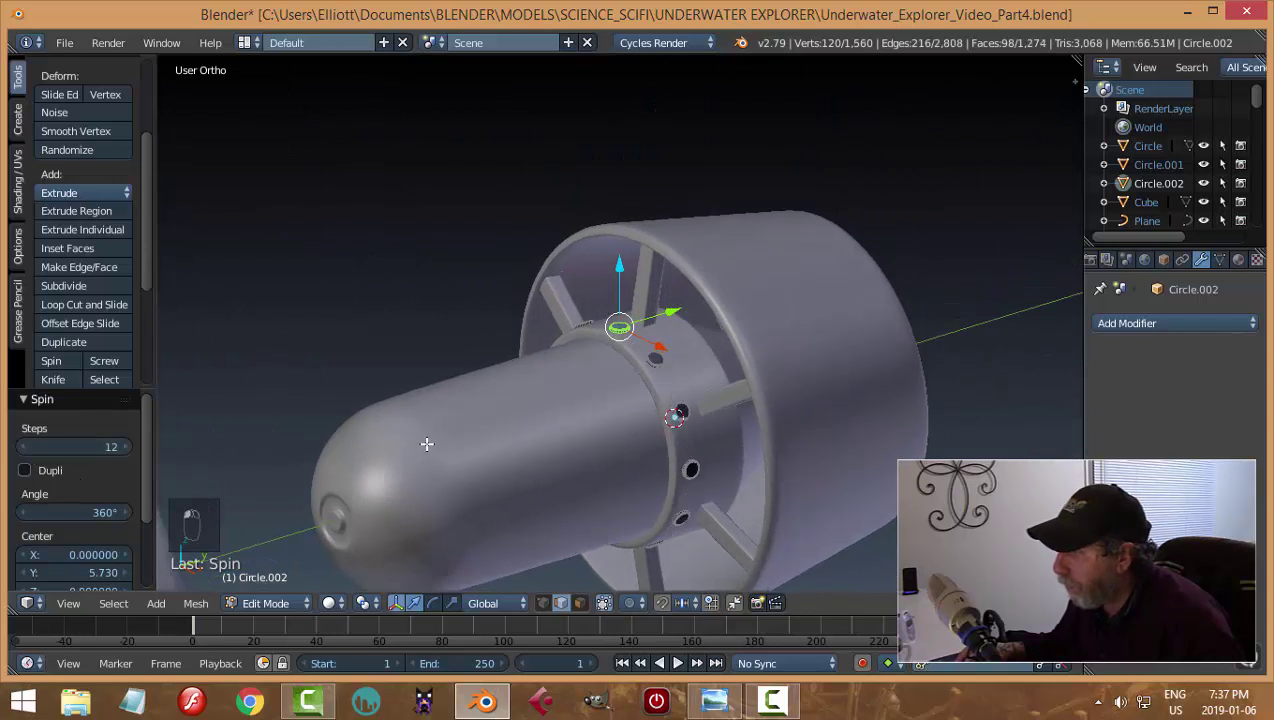
Remove the duplicate vertices from the whole bolt ring and recalculate its normals
key("a")
key("a")
key("a")
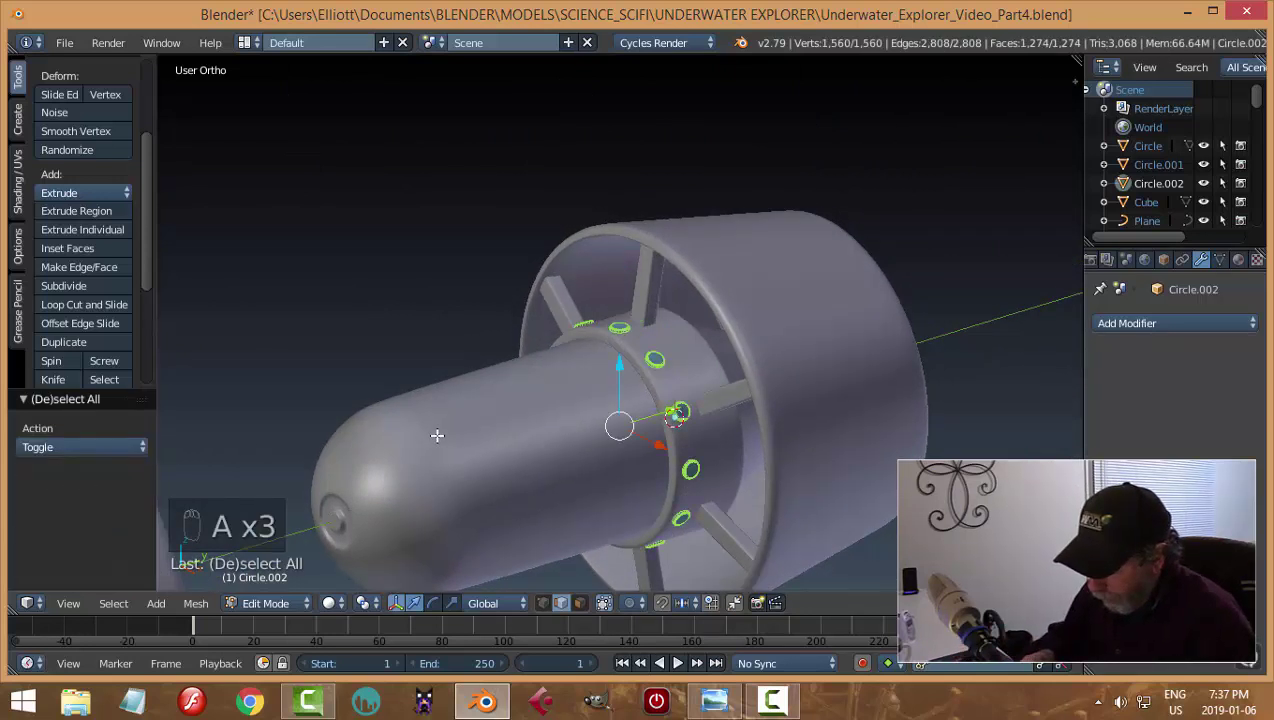
key("w")
left_click(437, 436)
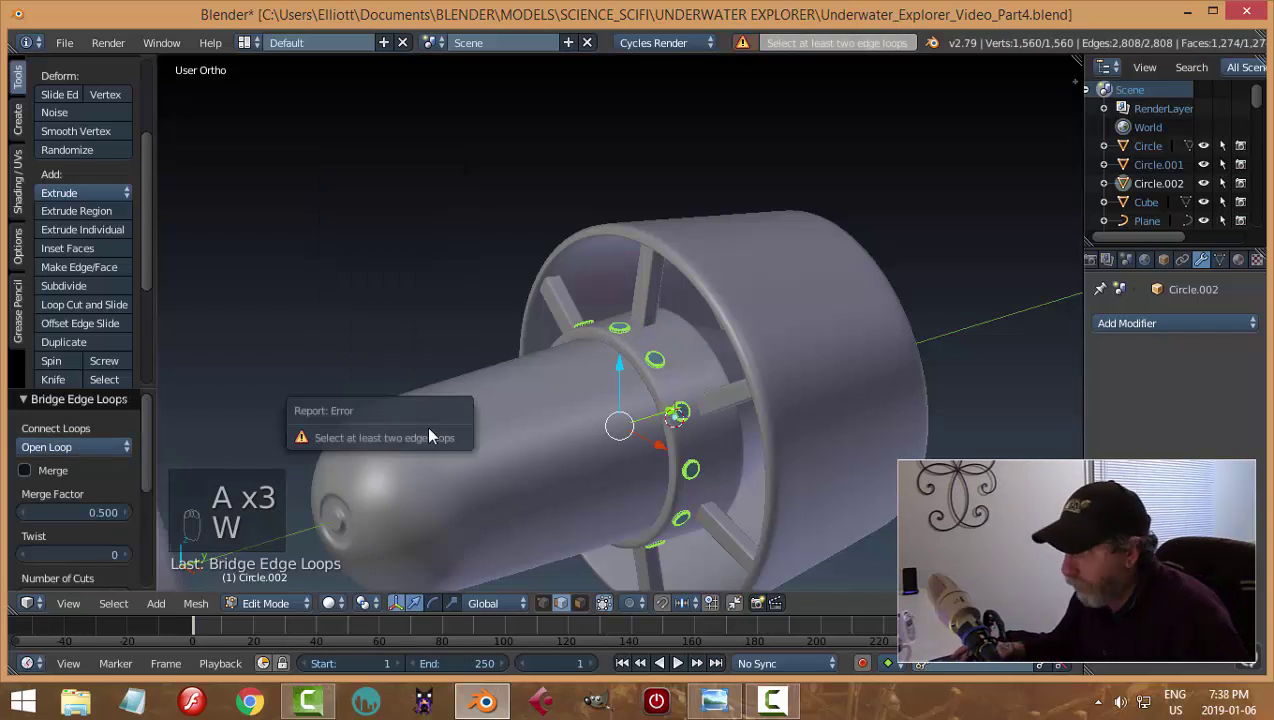
key("w")
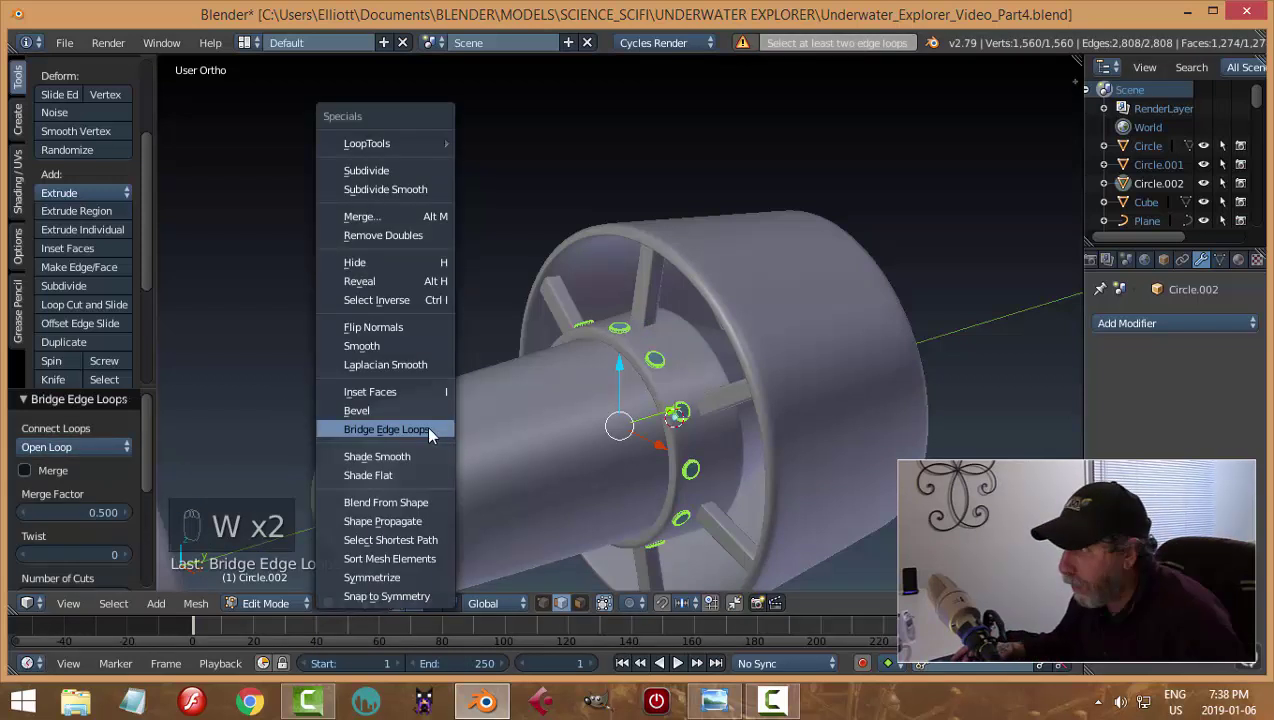
left_click(433, 234)
key("ctrl+n")
key("a")
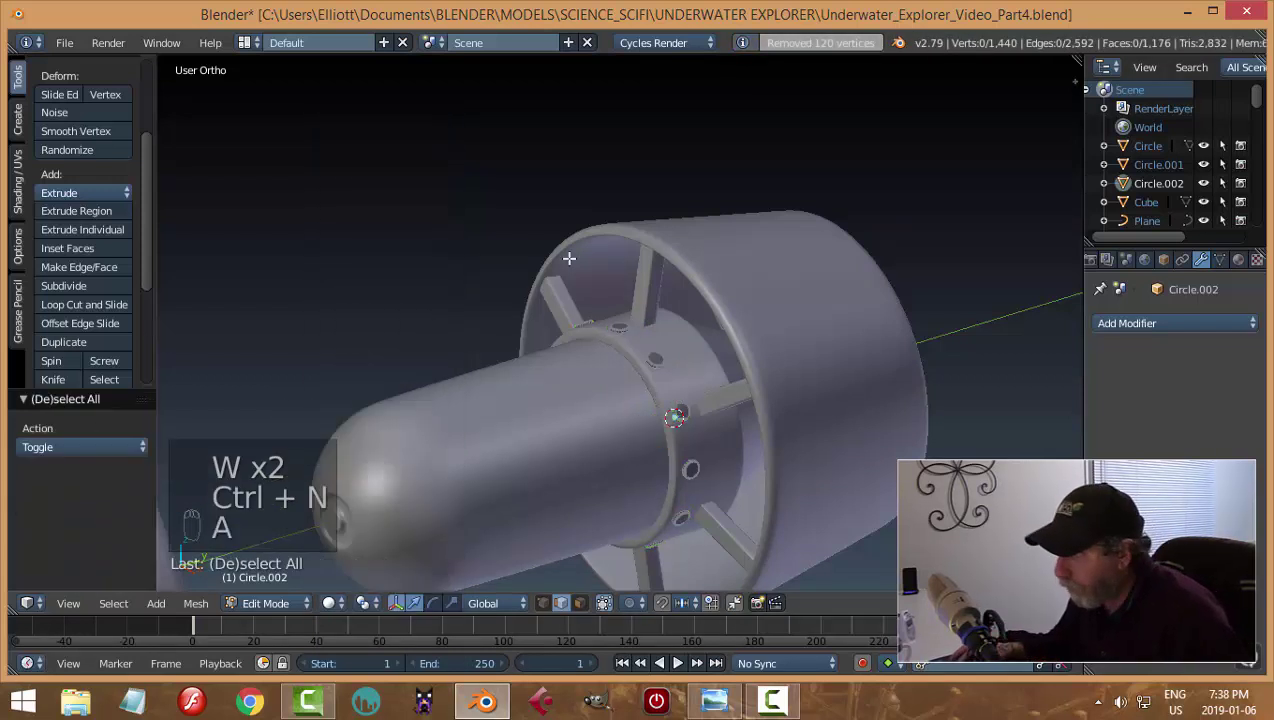
Return the bolt ring to object mode and save the file
key("Tab")
key("a")
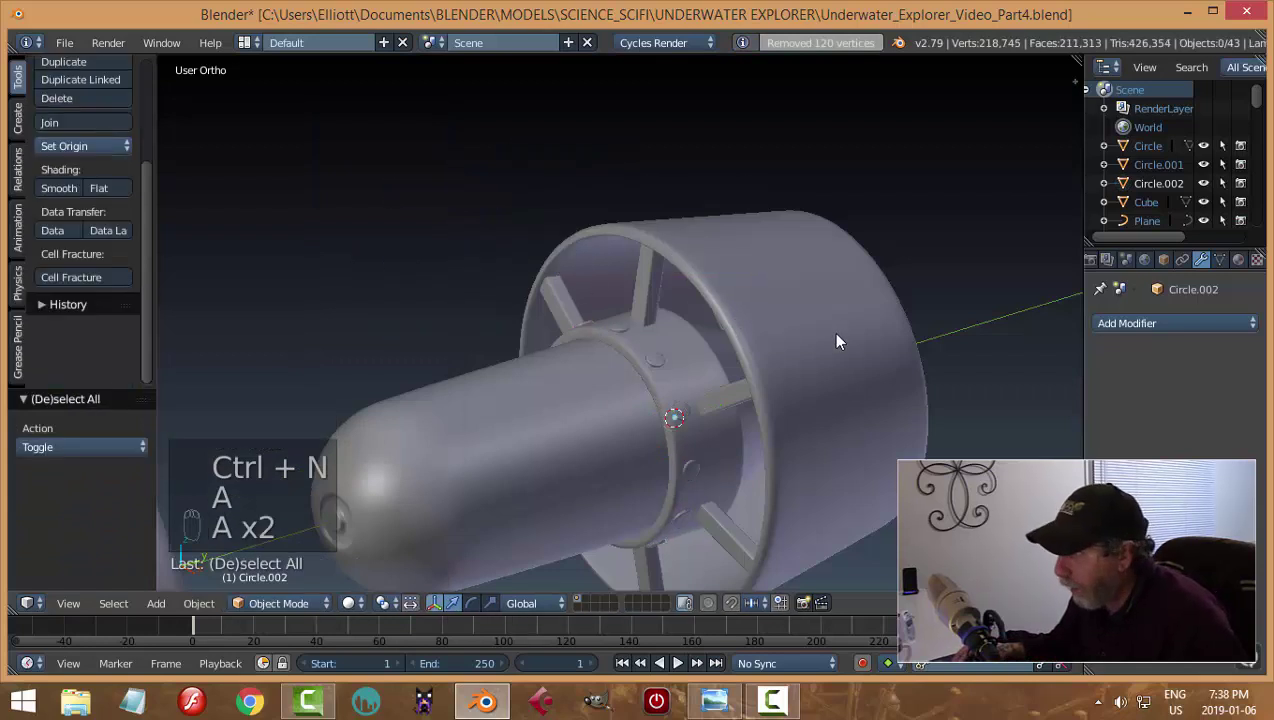
middle_click_drag(834, 333, 692, 344)
key("ctrl+s")
Add a loop cut around the straight section of the thruster body, between the dome and the collar
scroll(716, 384, "up", 4)
right_click(392, 346)
key("Tab")
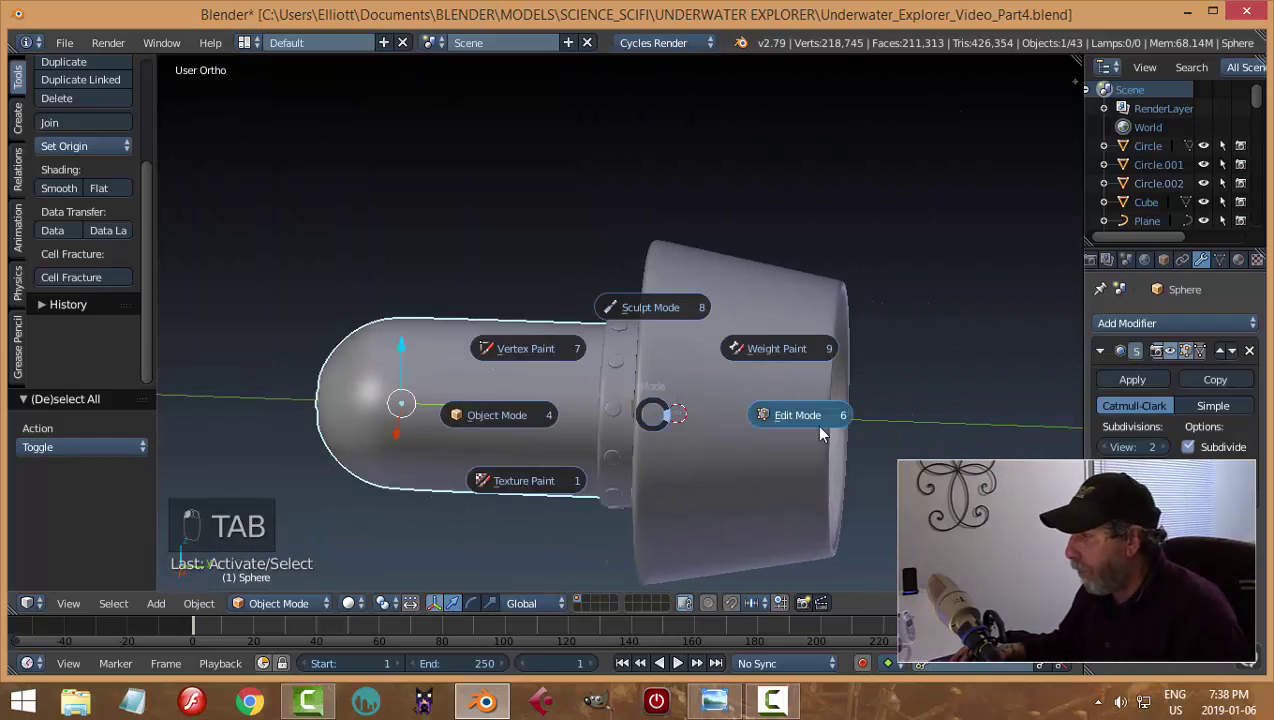
left_click(815, 424)
middle_click_drag(486, 412, 545, 432, "shift")
middle_click_drag(561, 430, 607, 436)
key("ctrl+r")
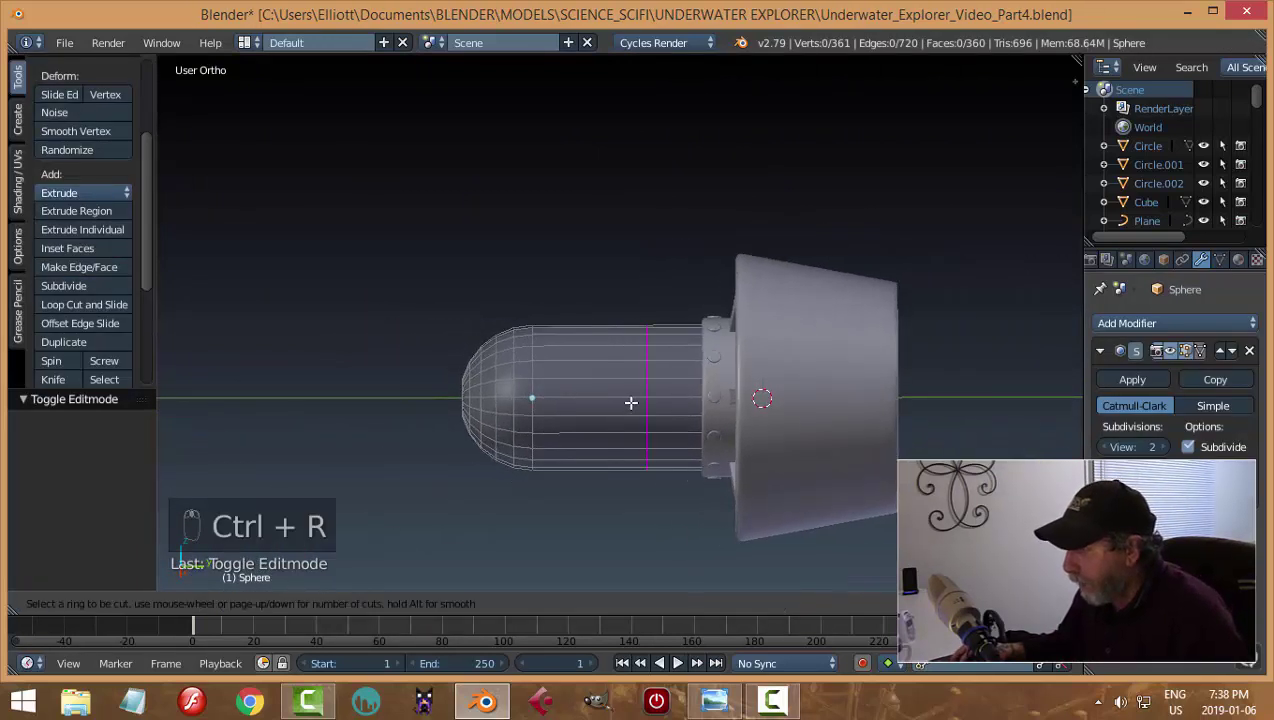
left_click(631, 402)
left_click(634, 402)
key("a")
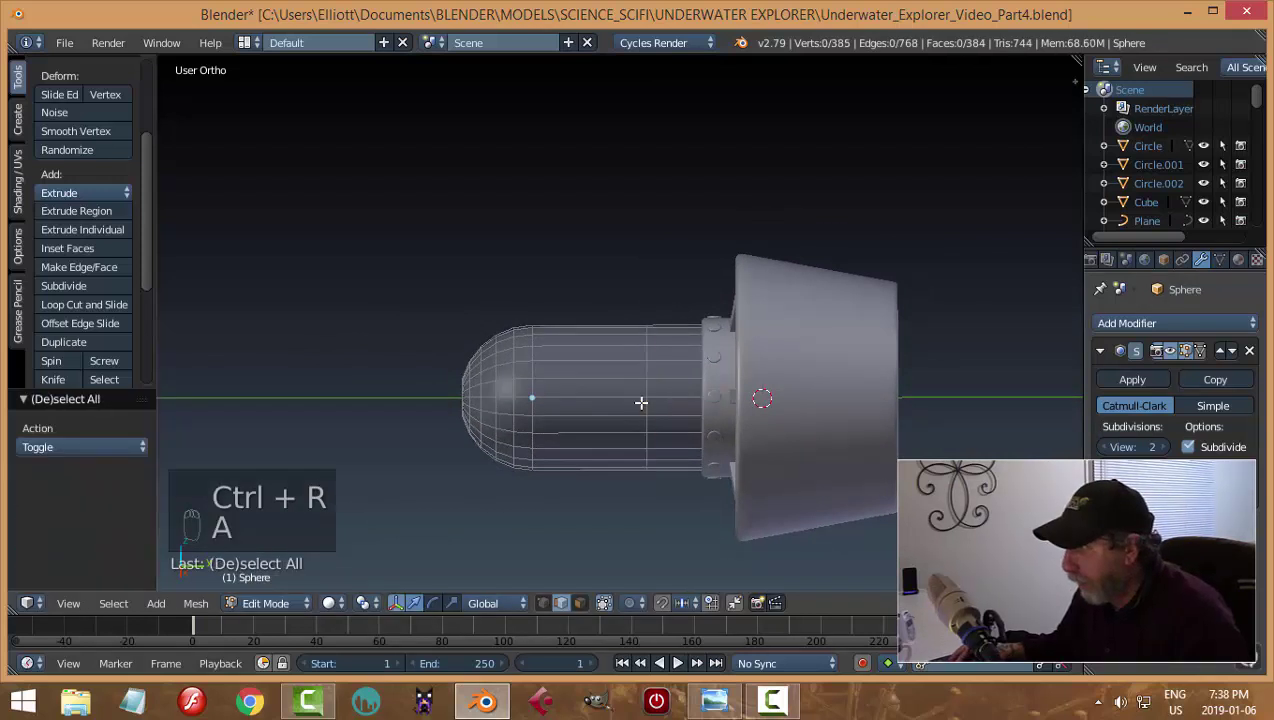
Extrude the ring of faces just behind the dome in place and shrink it inward with a 0.008 Shrink/Fatten offset
key("ctrl+Tab")
left_click(603, 402)
right_click(620, 400, "alt")
middle_click_drag(620, 400, 702, 449)
key("e")
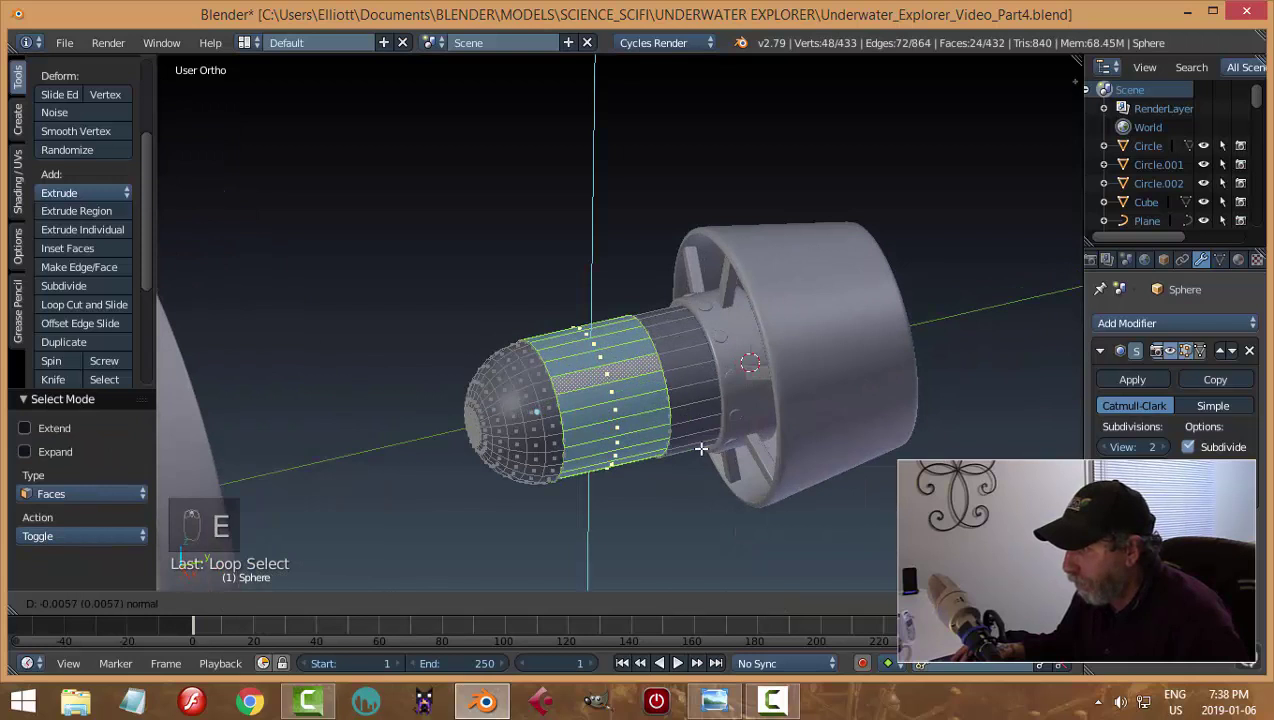
right_click(702, 449)
key("alt+s")
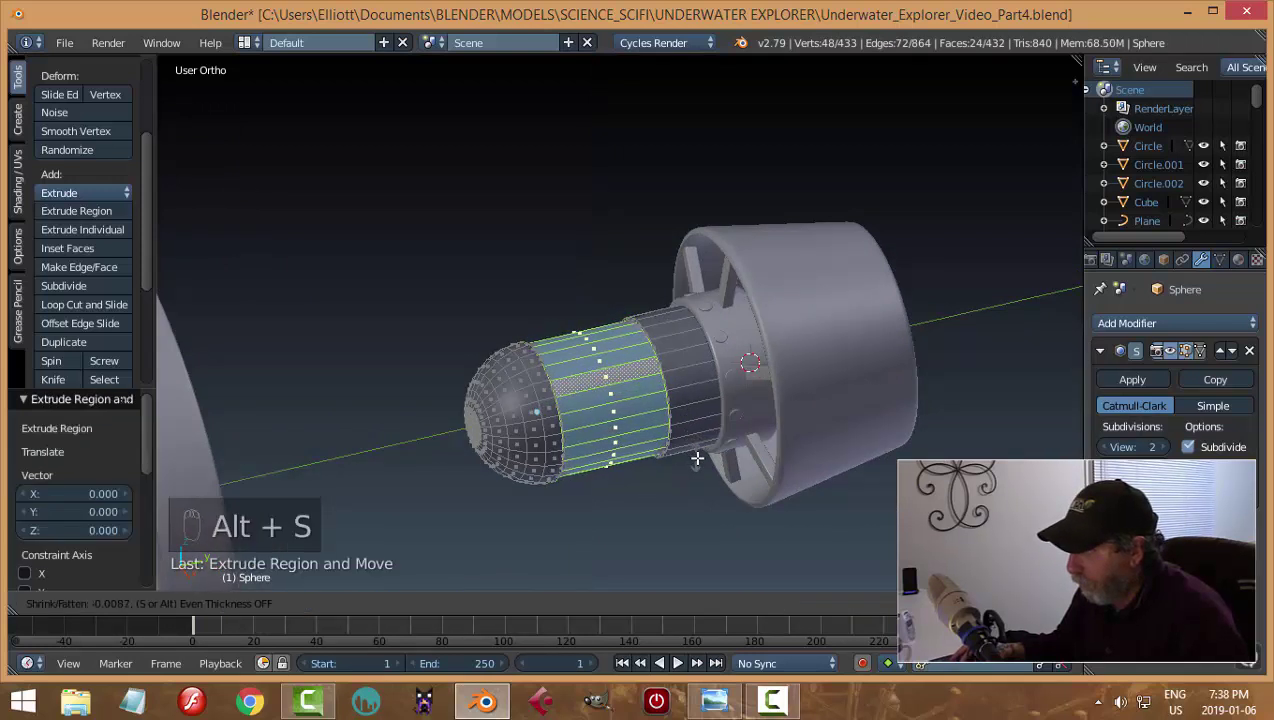
left_click(710, 460)
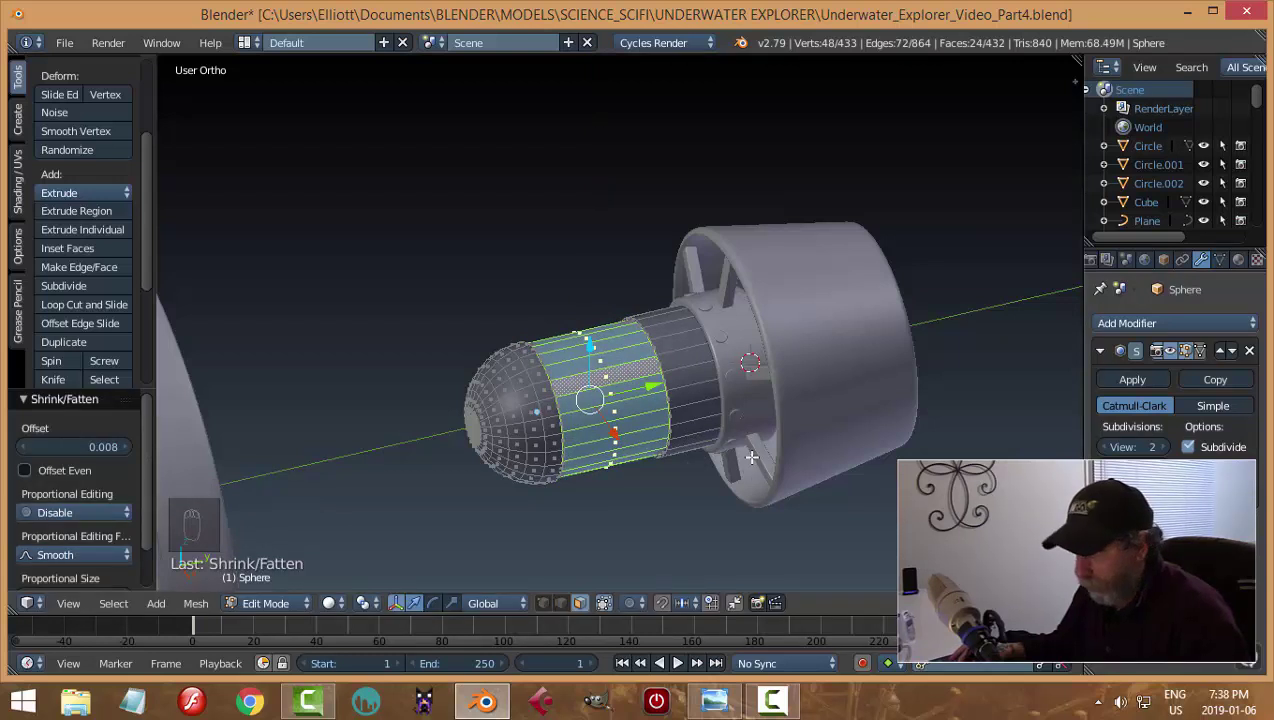
Add a supporting loop cut close to each end of the recessed band on the thruster body
key("a")
middle_click_drag(697, 449, 580, 375)
key("ctrl+r")
left_click(580, 378)
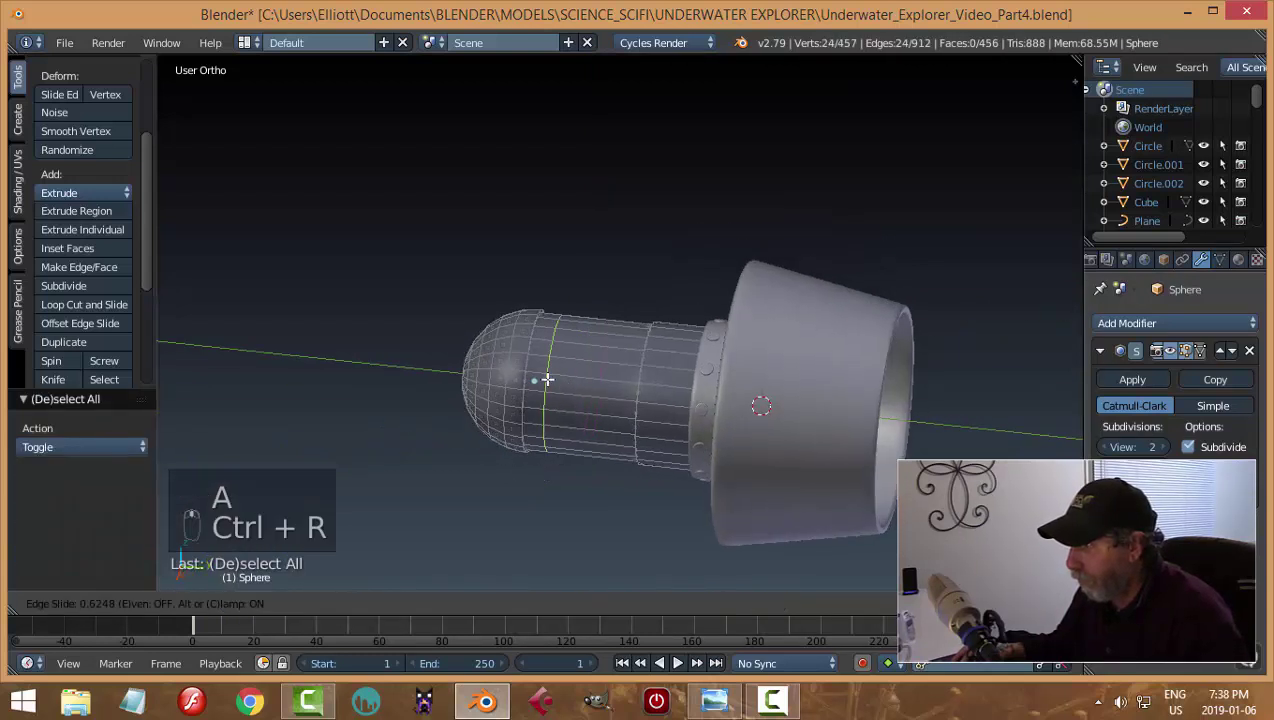
left_click(533, 378)
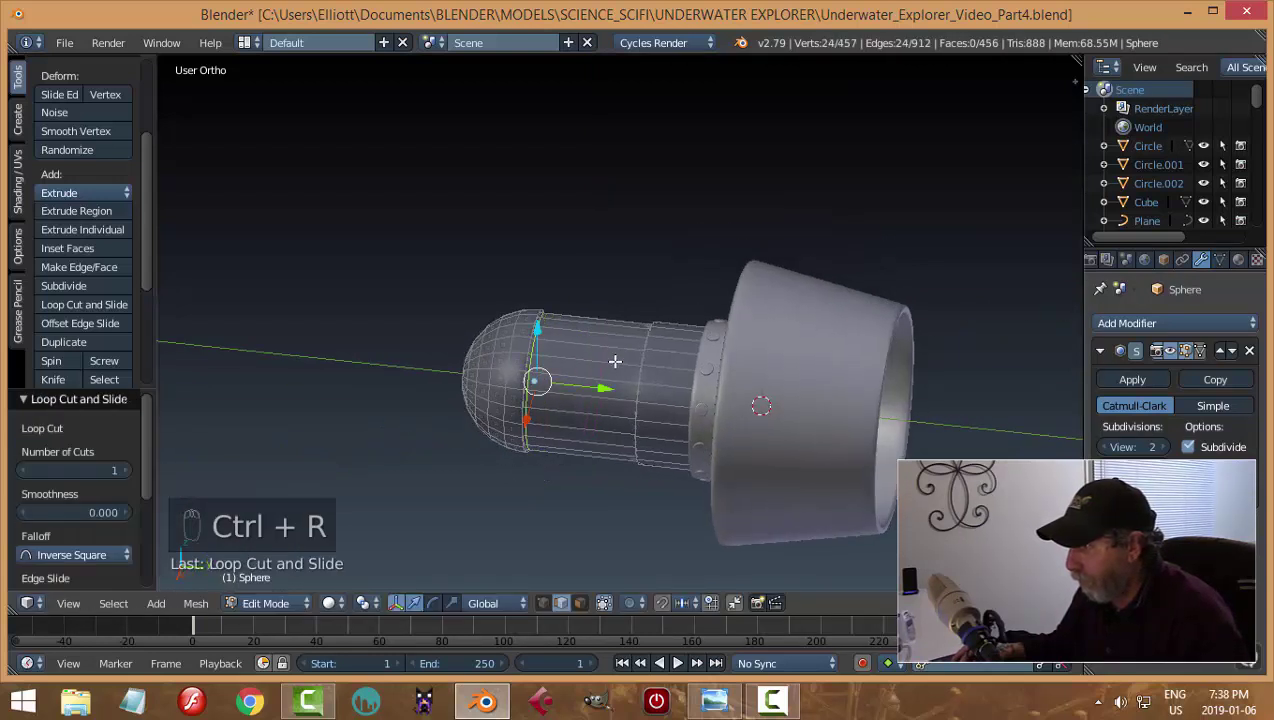
key("ctrl+r")
left_click(620, 361)
left_click(665, 382)
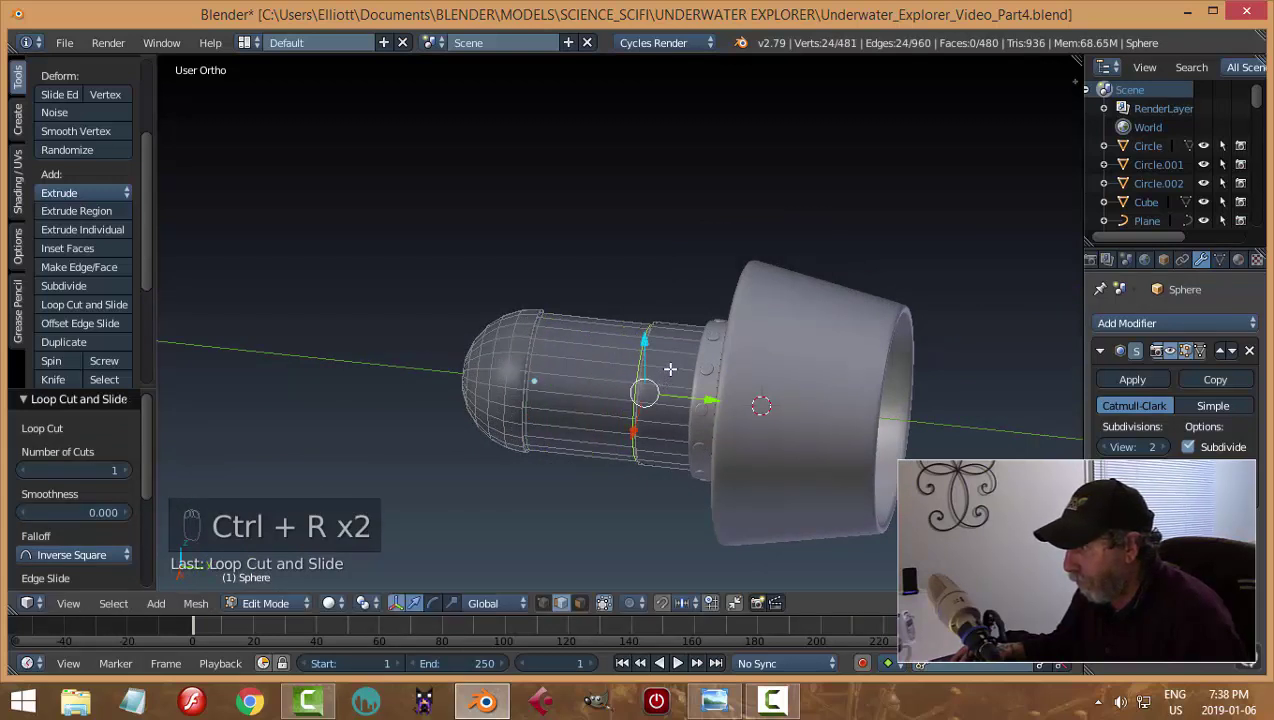
Add one more supporting loop cut beside the band's collar-side edge on the thruster body, return to object mode and clear the selection
key("ctrl+r")
left_click(648, 368)
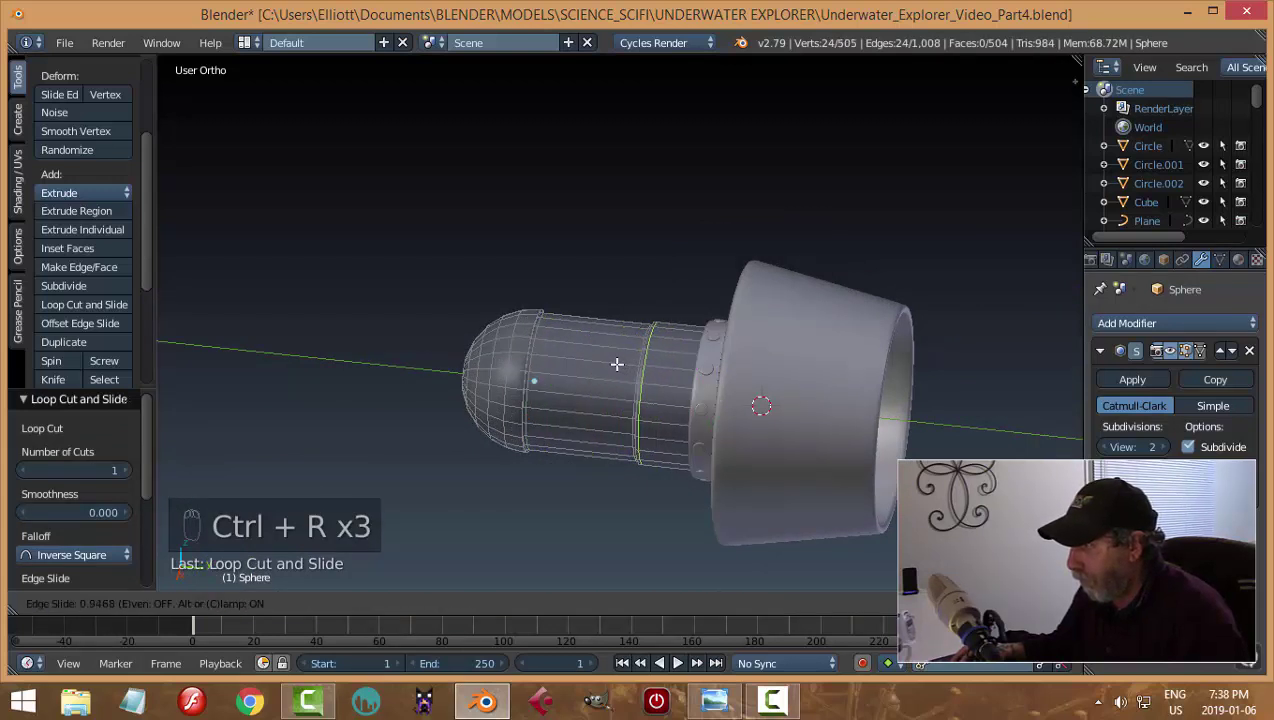
left_click(617, 364)
key("a")
key("Tab")
left_click(466, 393)
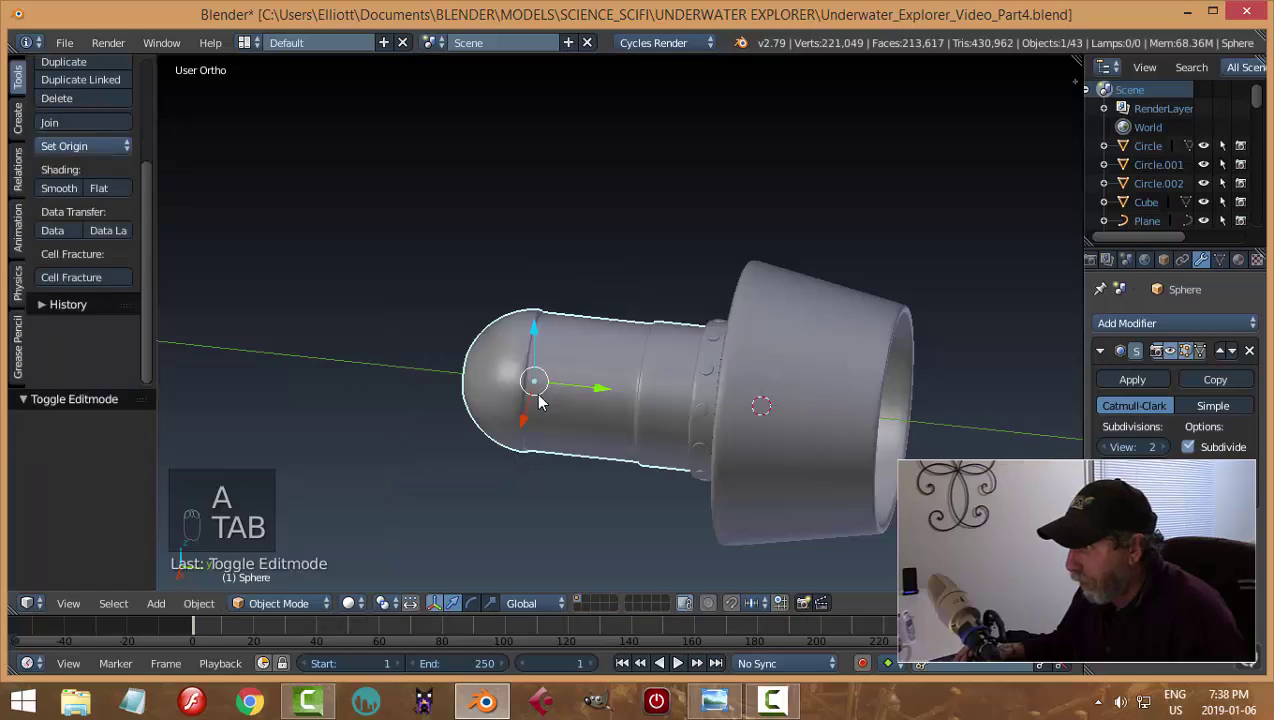
scroll(540, 398, "down", 3)
middle_click_drag(570, 418, 743, 465)
key("a")
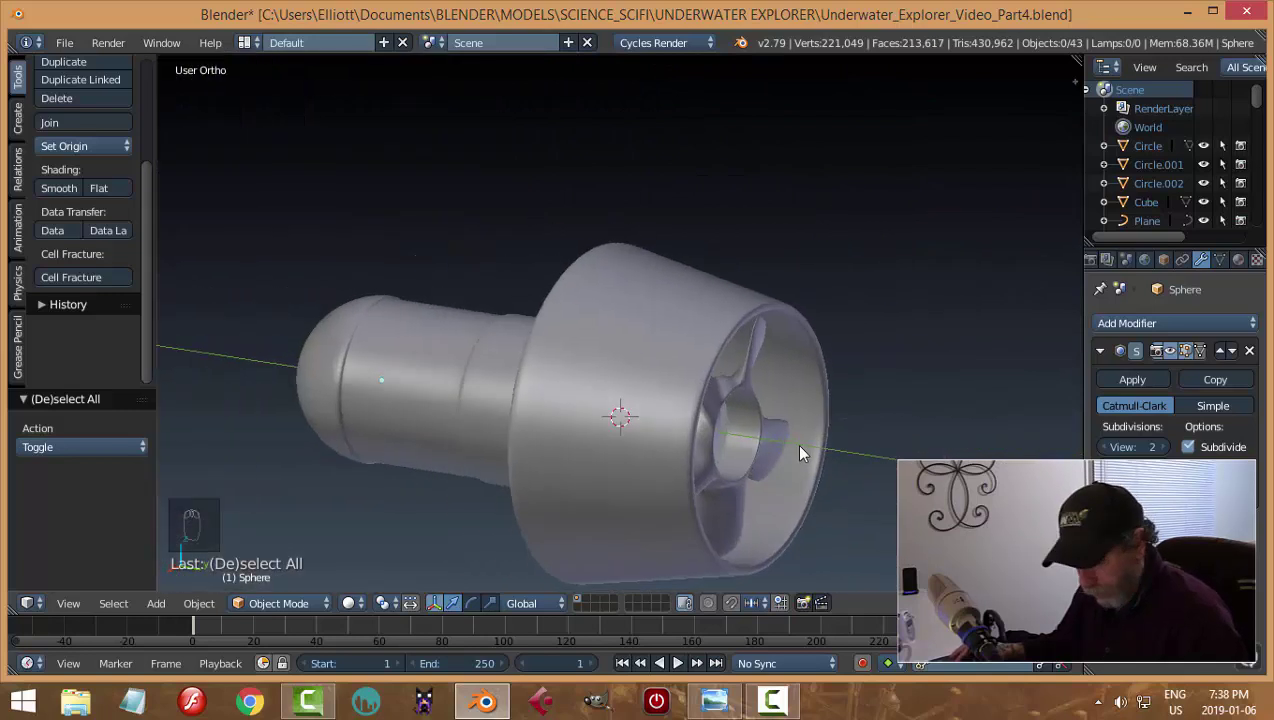
Reveal all hidden objects, hide only the shroud around the propeller, and clear the selection
key("alt+h")
middle_click_drag(800, 453, 613, 402)
right_click(487, 350)
key("h")
scroll(628, 424, "up", 3)
scroll(583, 438, "down", 2)
right_click(486, 352)
middle_click_drag(486, 352, 607, 372)
key("a")
middle_click_drag(463, 338, 512, 350)
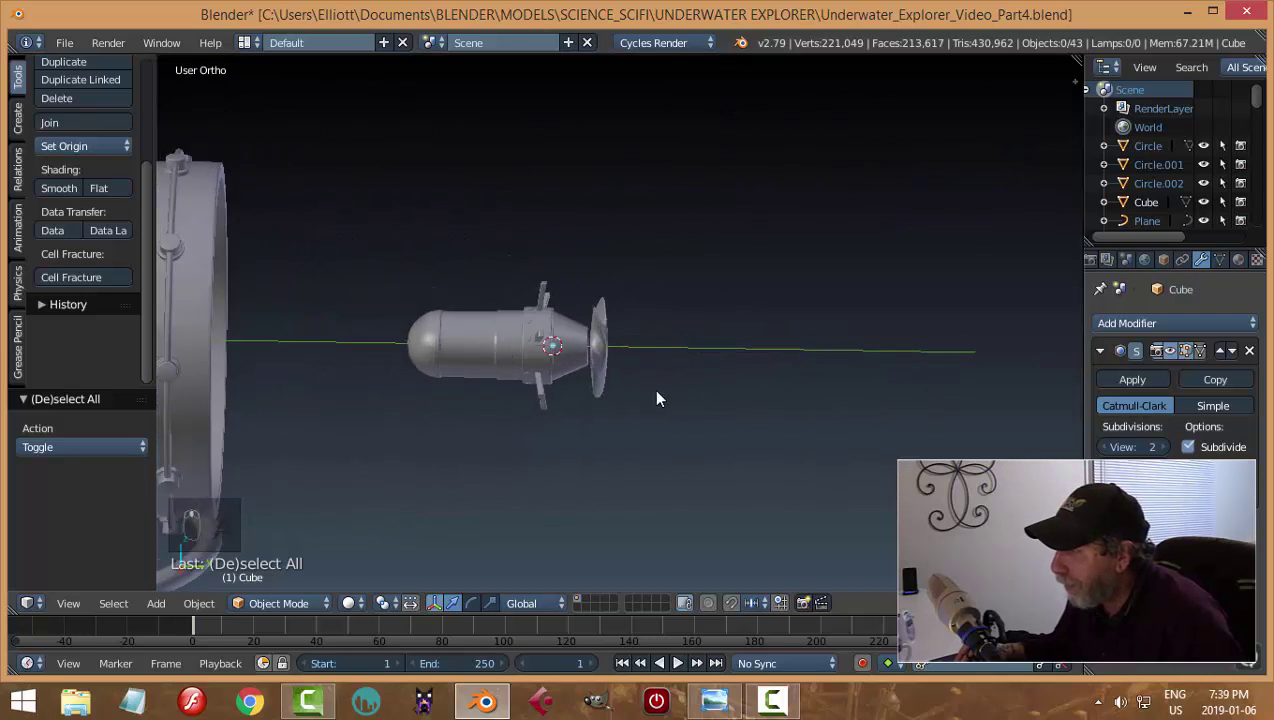
scroll(613, 368, "up", 3)
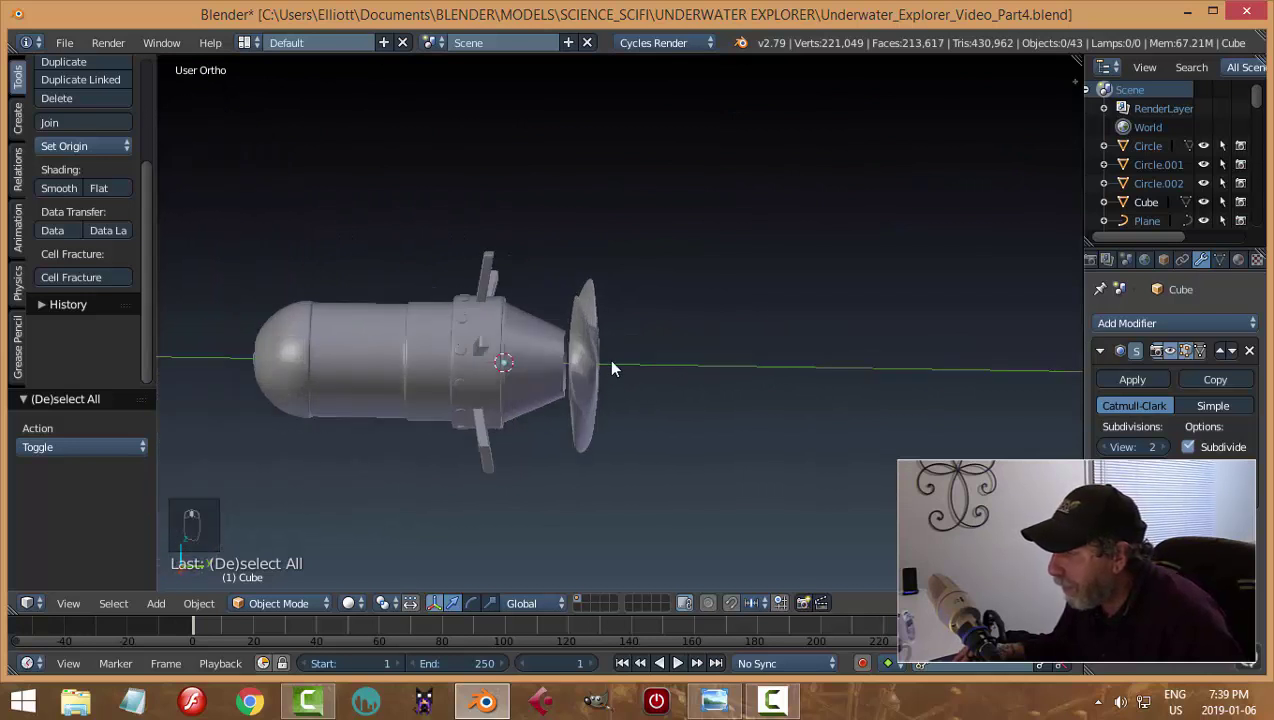
Open the thruster body for mesh editing in right-side orthographic wireframe view with vertex selection
right_click(278, 361)
key("KP_3")
key("Tab")
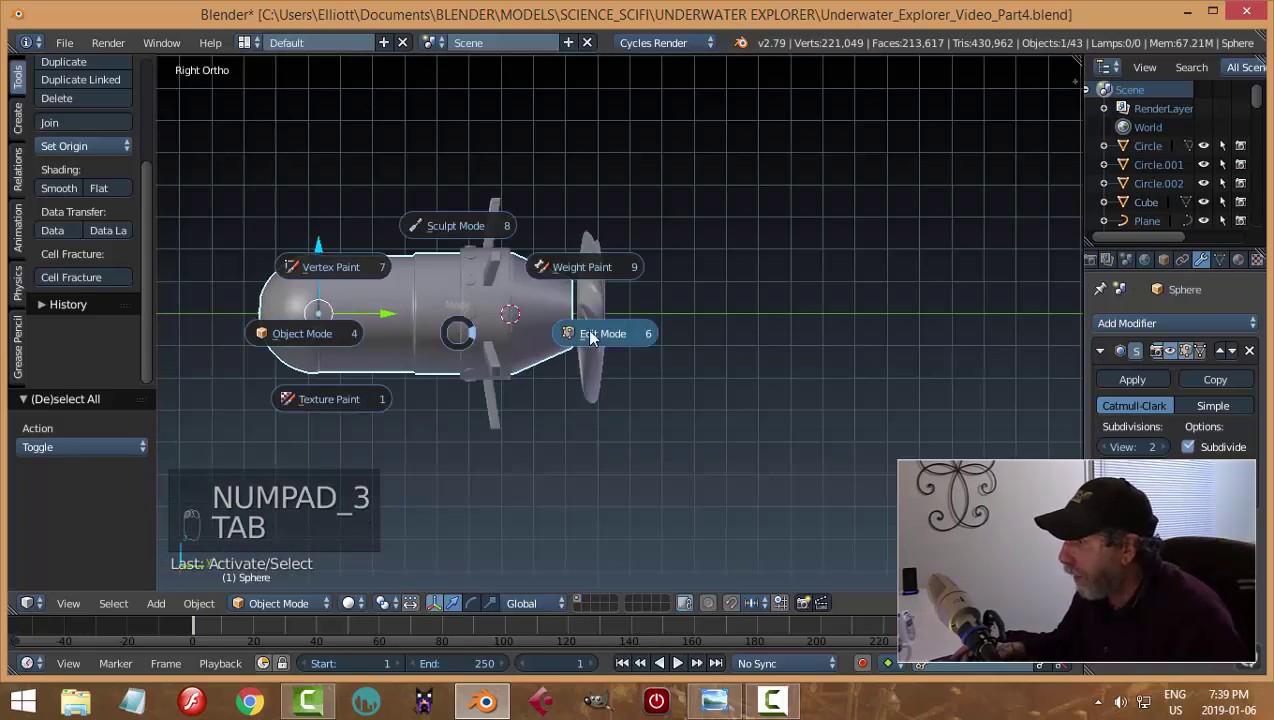
left_click(590, 338)
key("z")
left_click(540, 333)
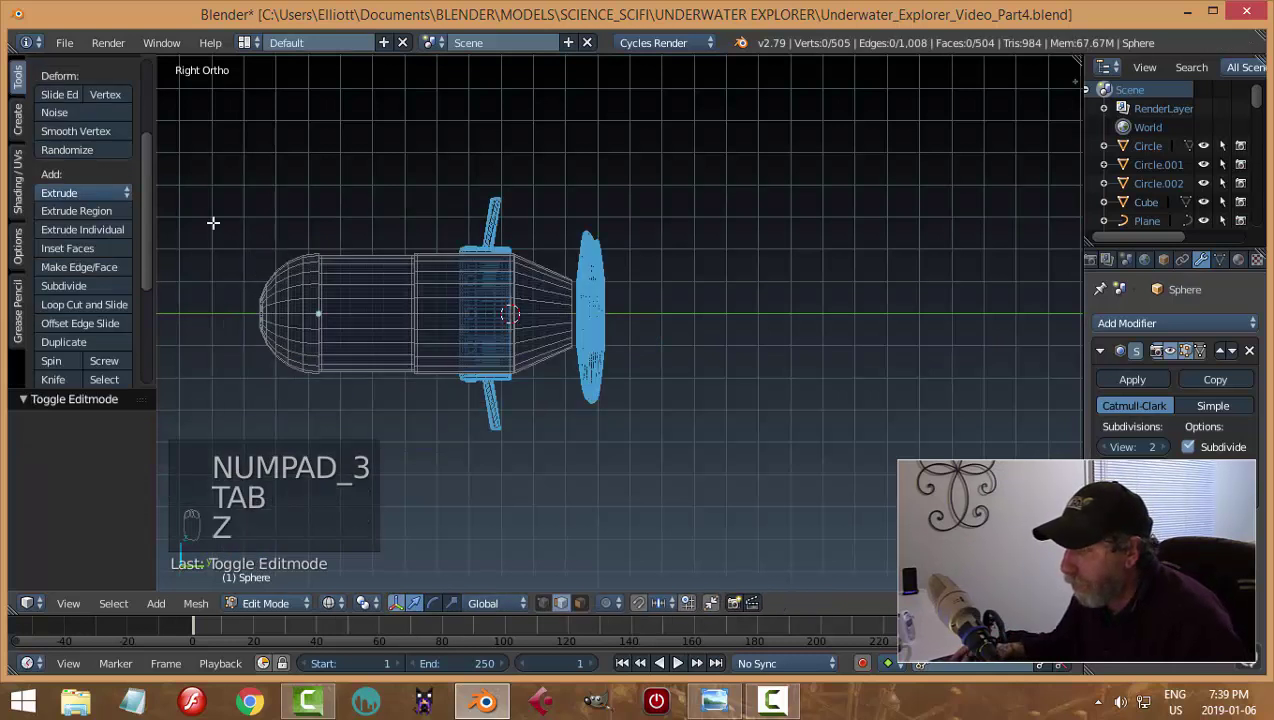
key("ctrl+Tab")
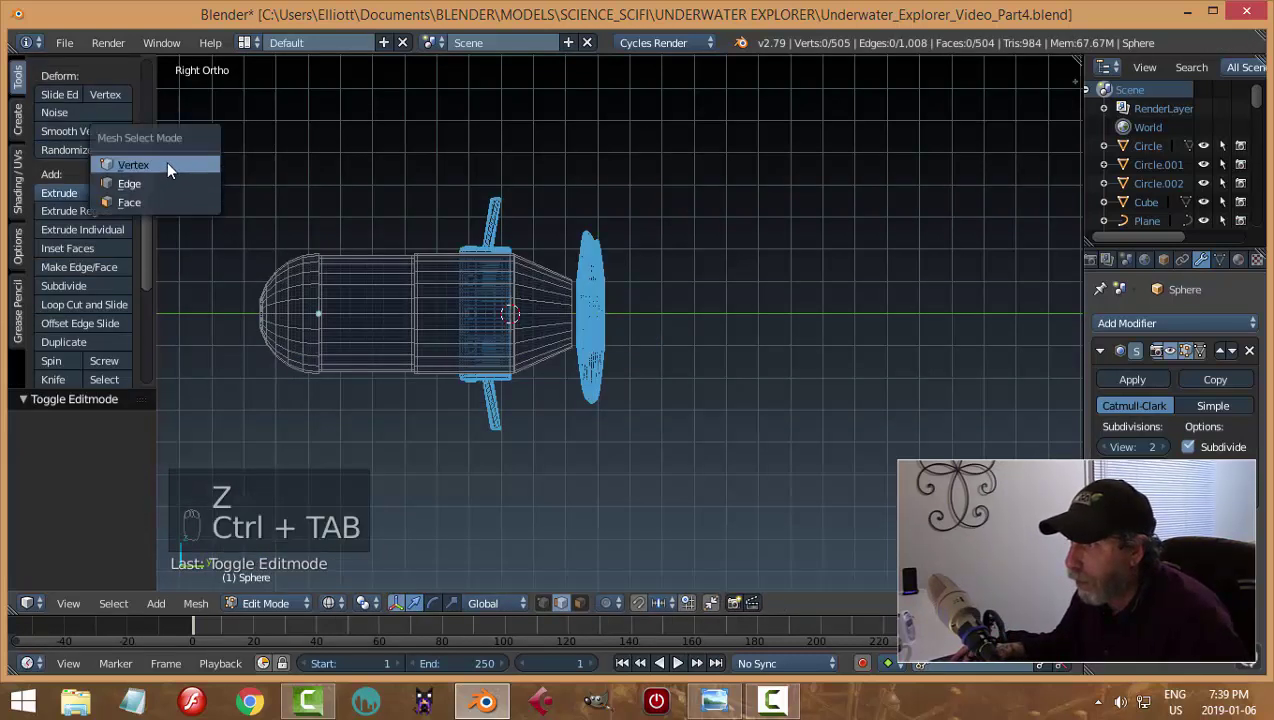
left_click(133, 165)
Duplicate the front dome's vertices, rotate the copy 180 degrees and move it 1.103 along Y to behind the propeller
scroll(150, 220, "down", 5)
key("b")
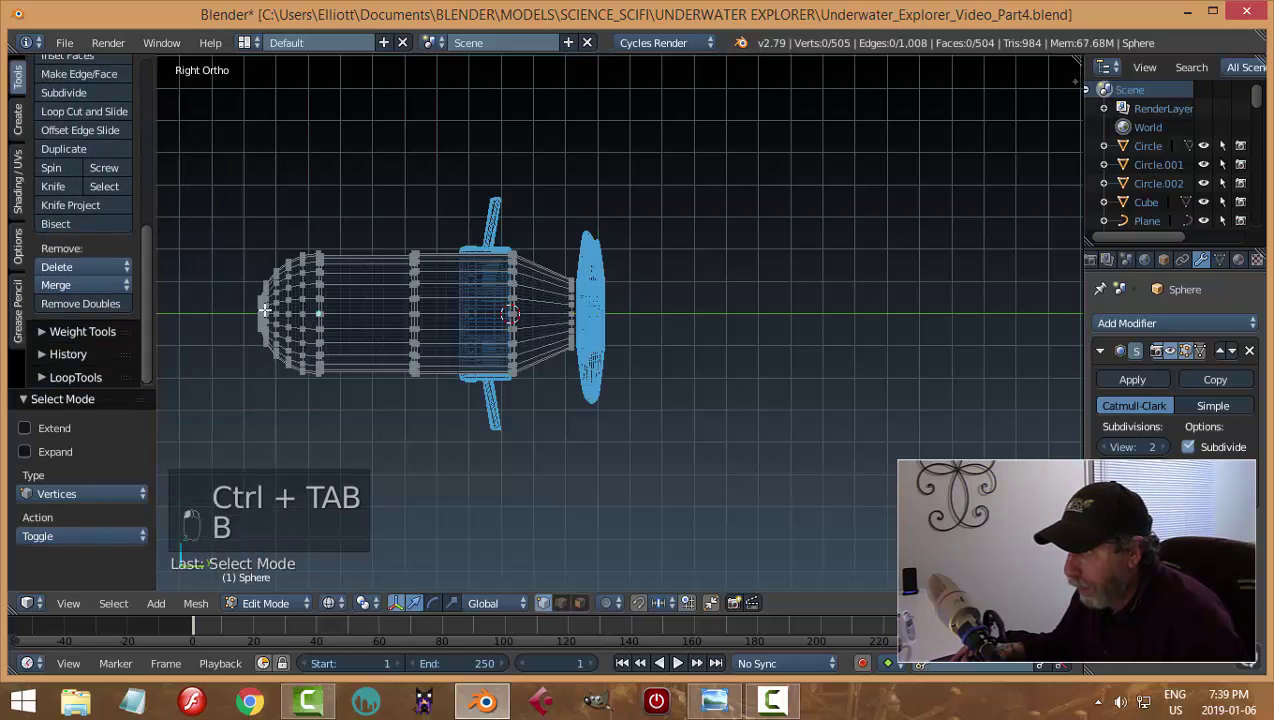
key("b")
left_click_drag(224, 193, 347, 429)
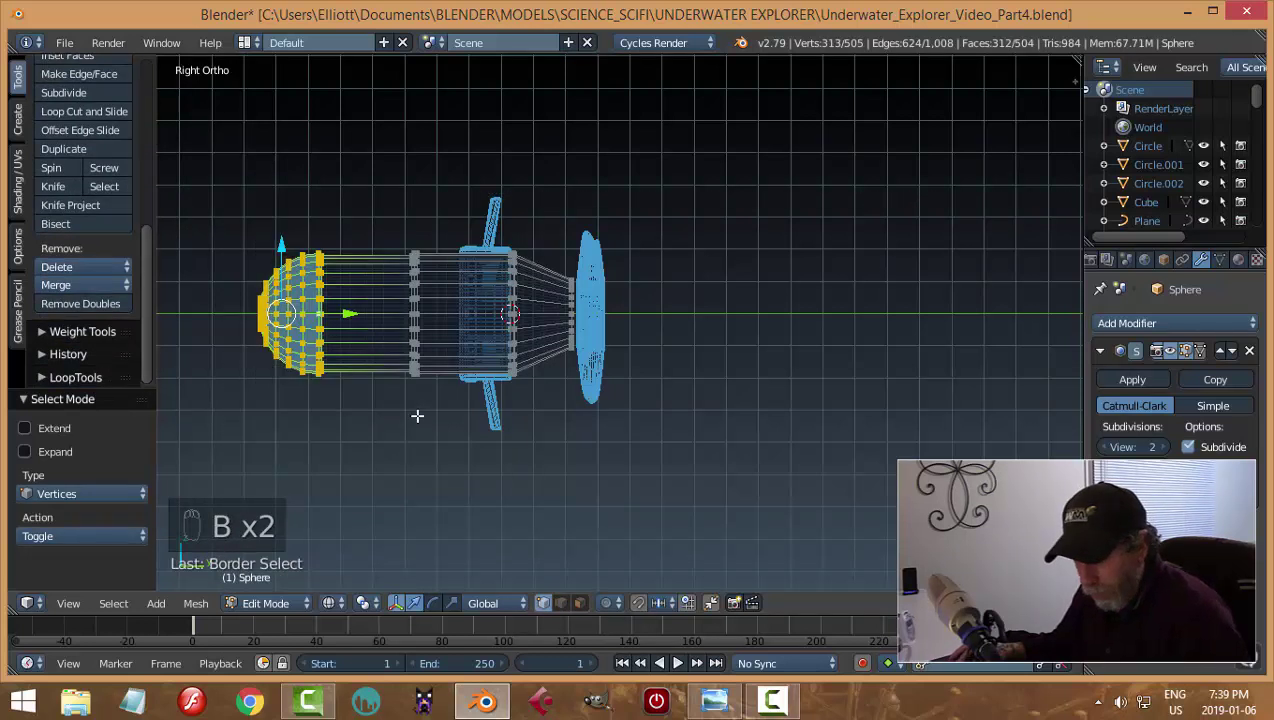
key("shift+d")
type("r")
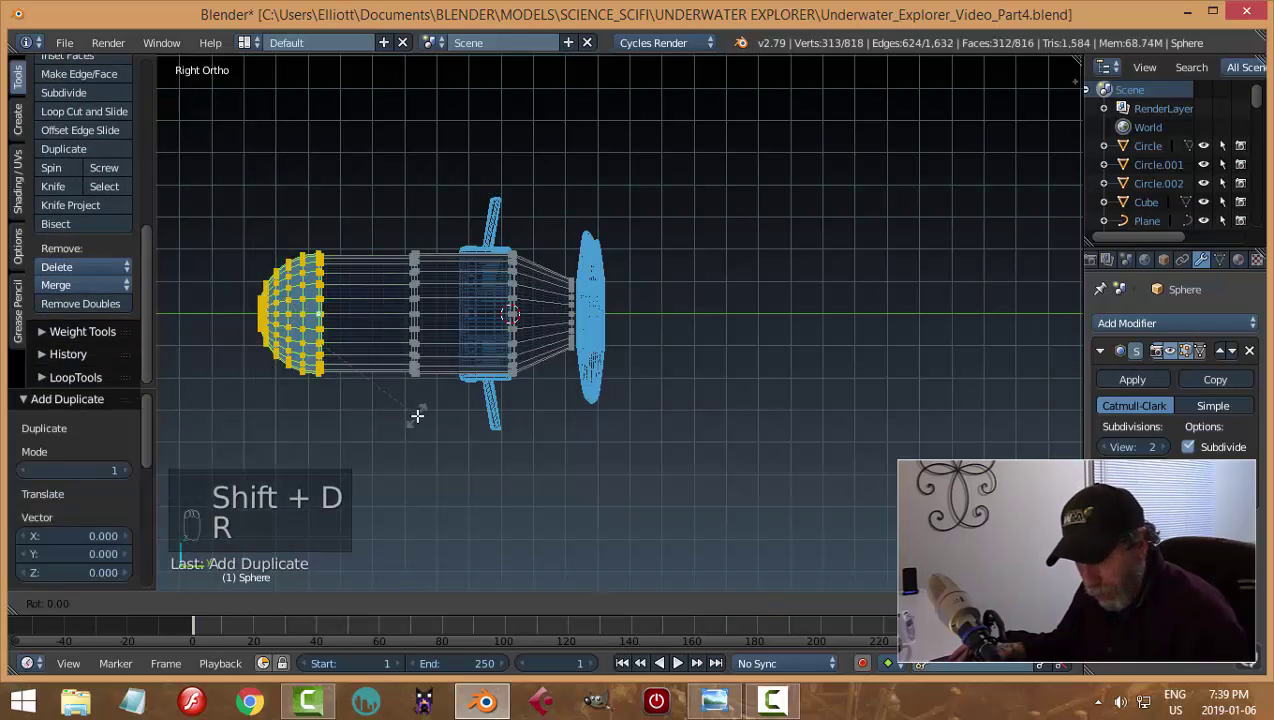
type("180")
key("Return")
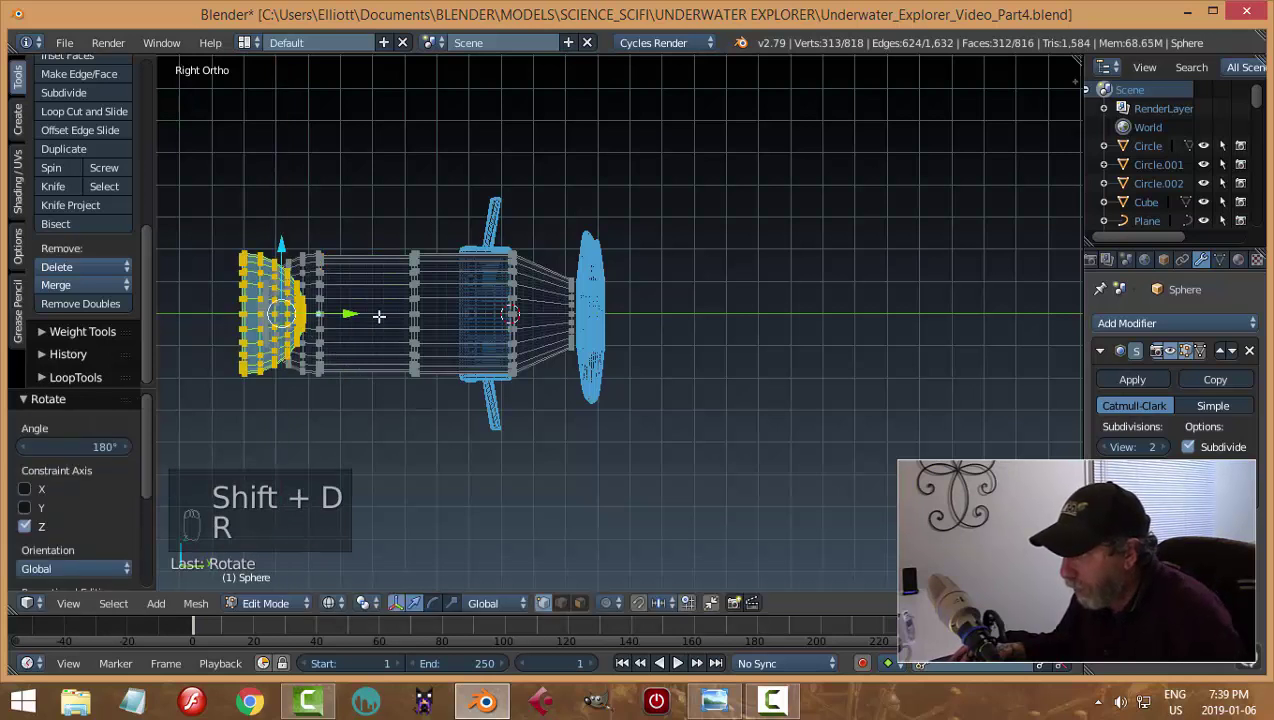
left_click(706, 357)
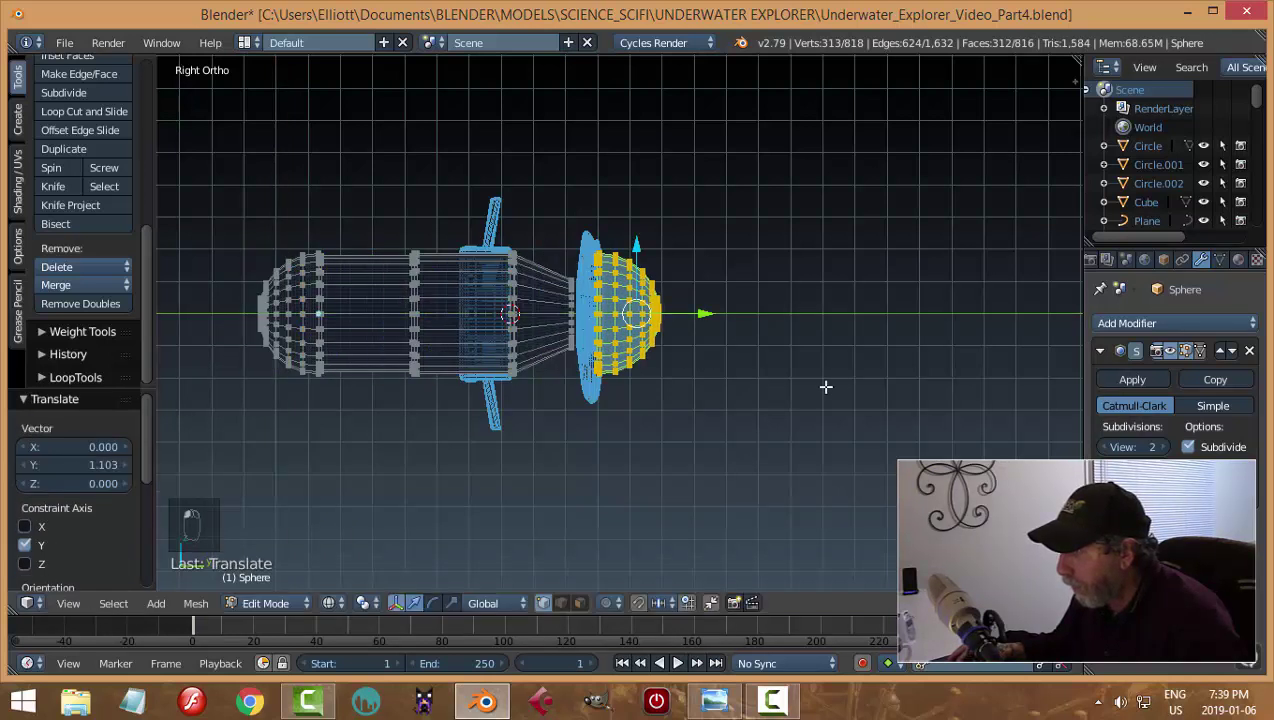
Scale the duplicated dome down to 0.517 and move it -0.116 along Y into the propeller
key("a")
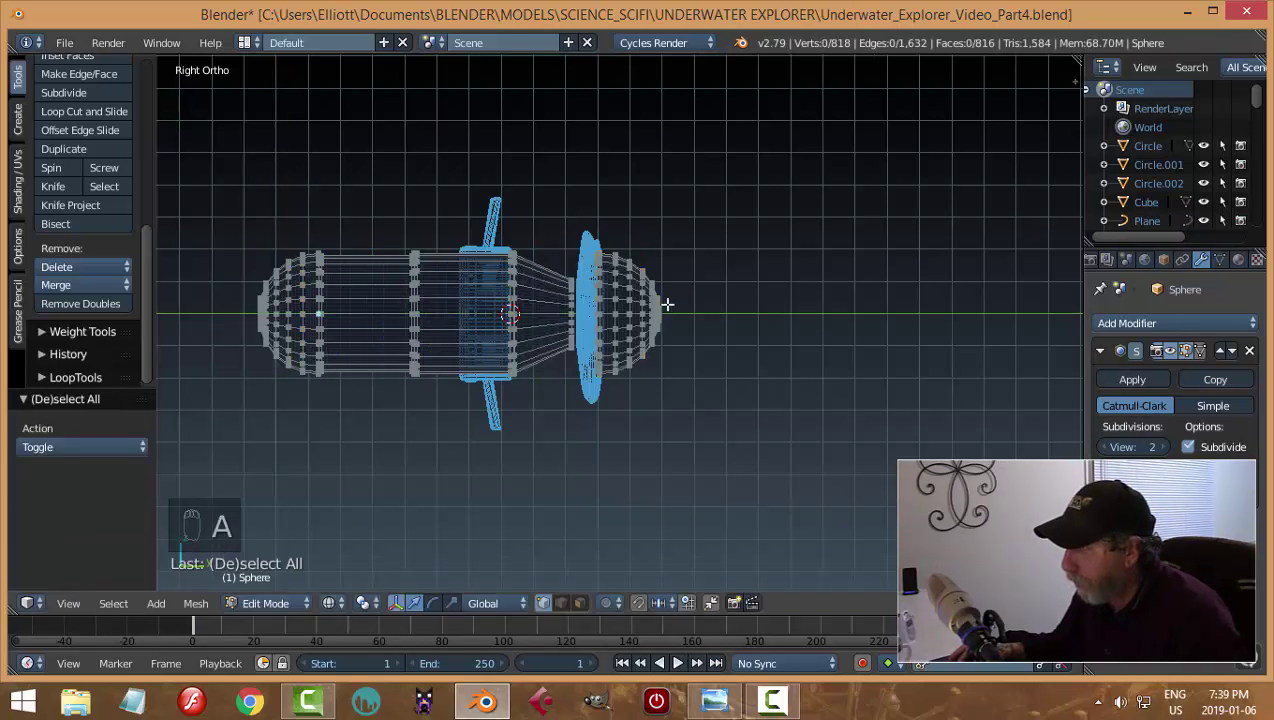
key("b")
left_click_drag(580, 200, 720, 446)
key("s")
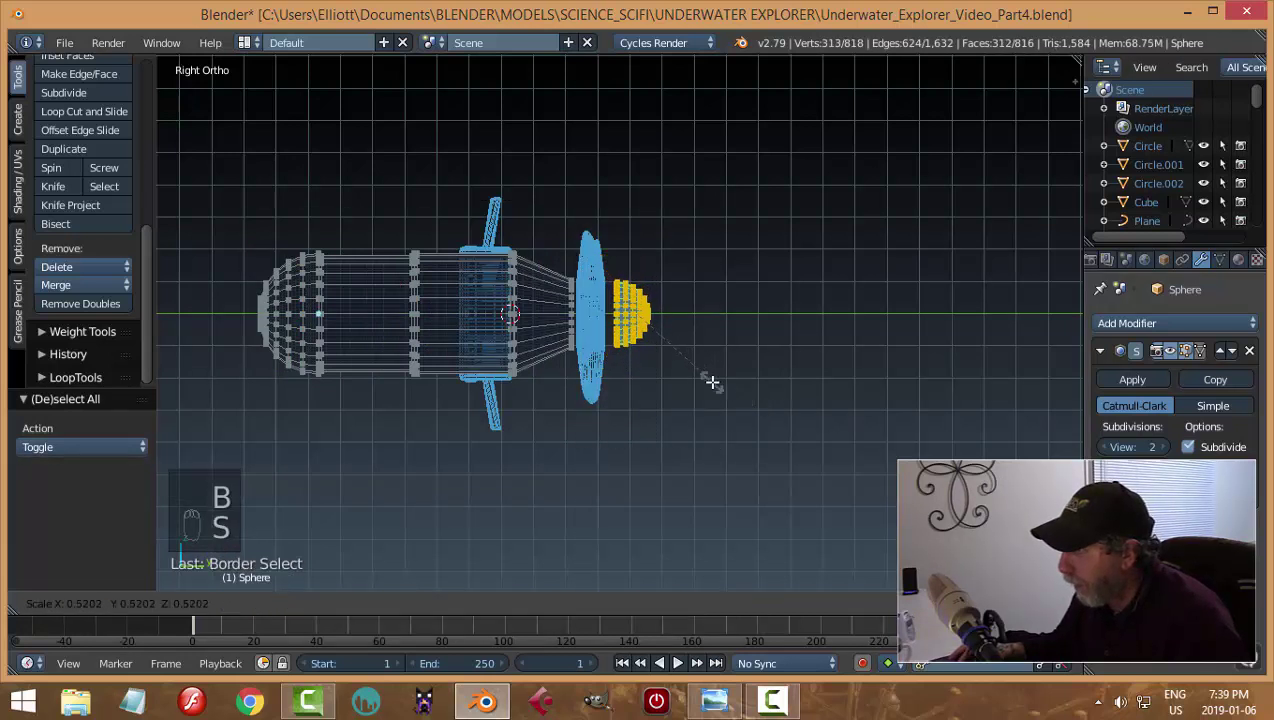
left_click(712, 382)
mouse_move(707, 322)
right_mouse_down()
mouse_move(675, 328)
mouse_move(700, 328)
right_mouse_up()
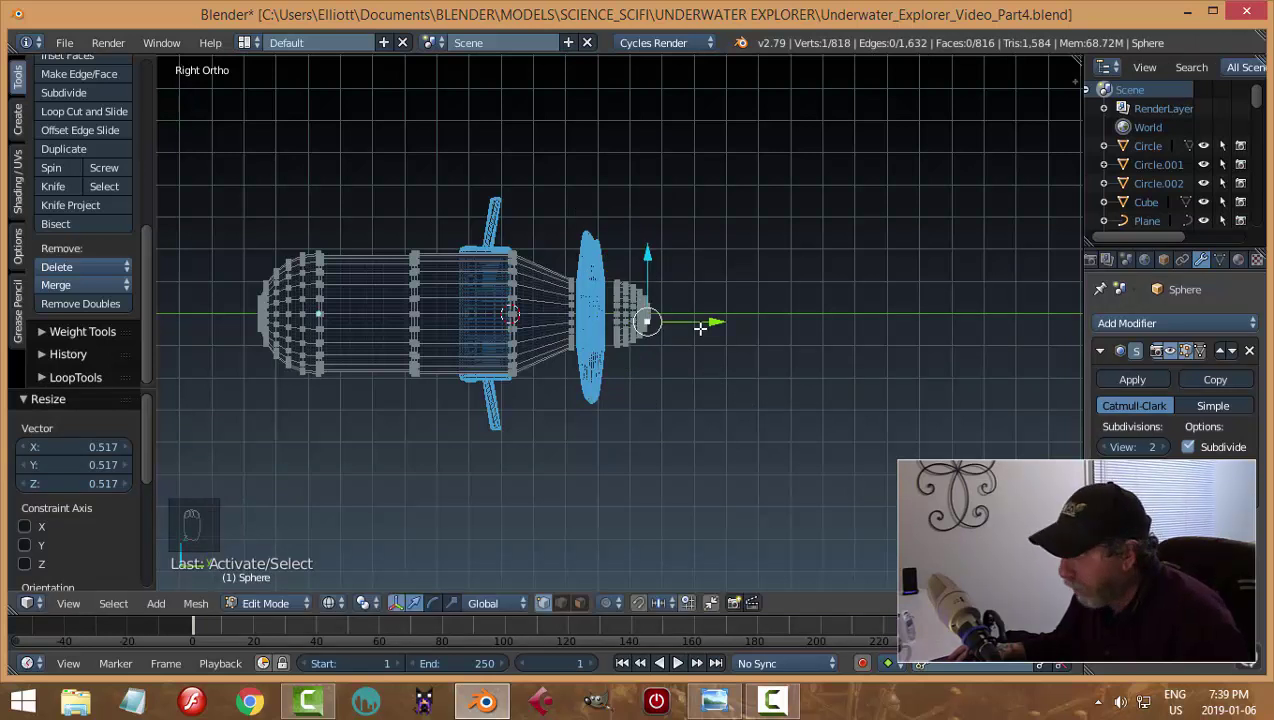
key("ctrl+z")
key("g")
key("y")
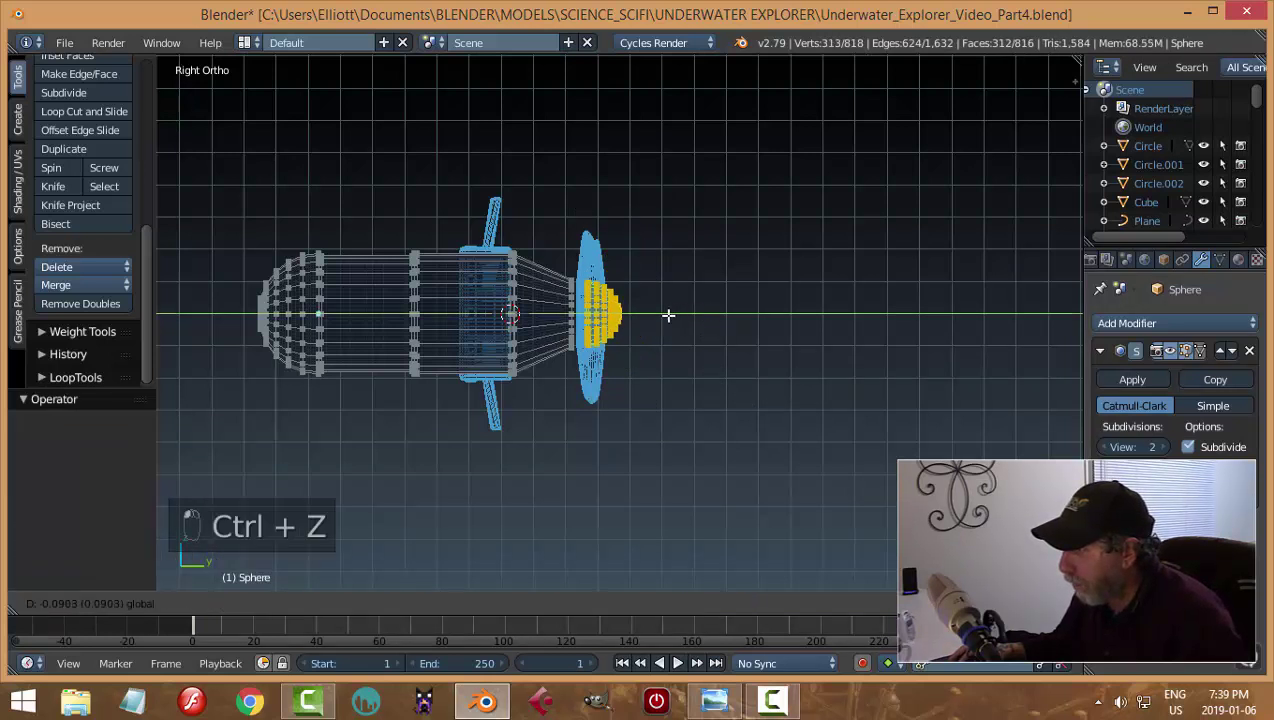
left_click(670, 315)
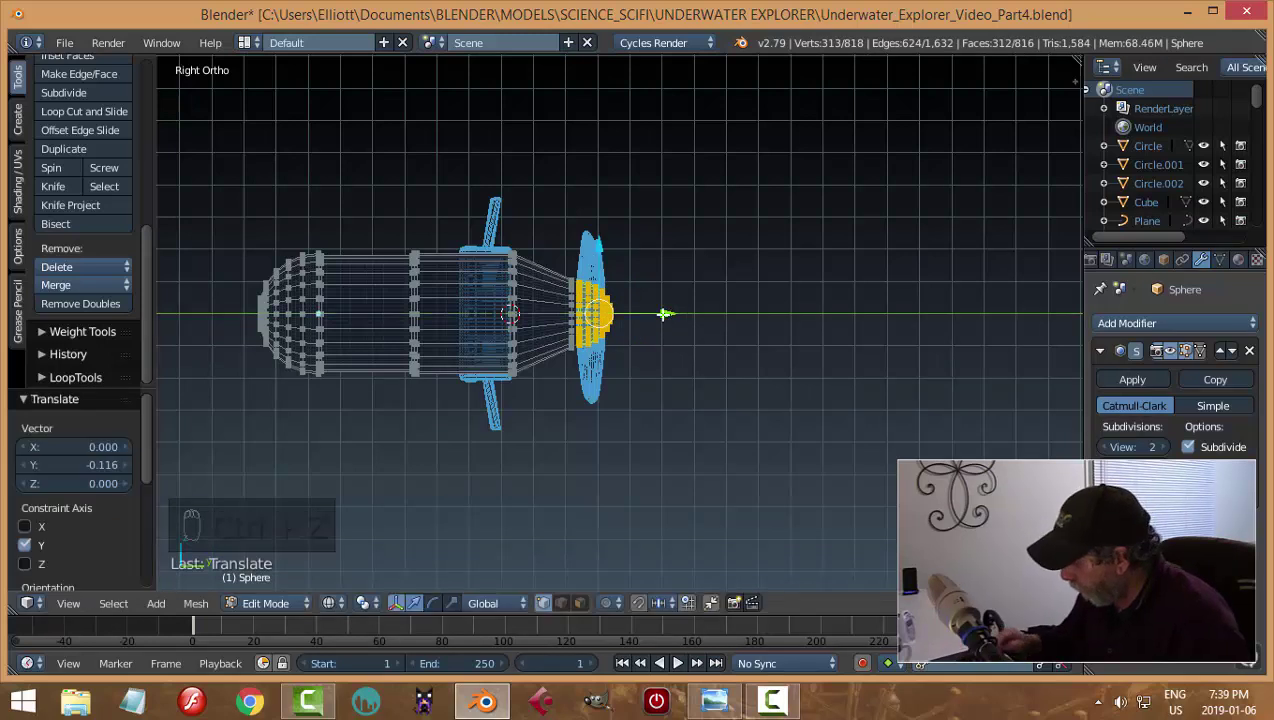
Enlarge the small rear dome by a factor of 1.137 and shift it about 0.02 backward along Y
key("KP_Decimal")
key("s")
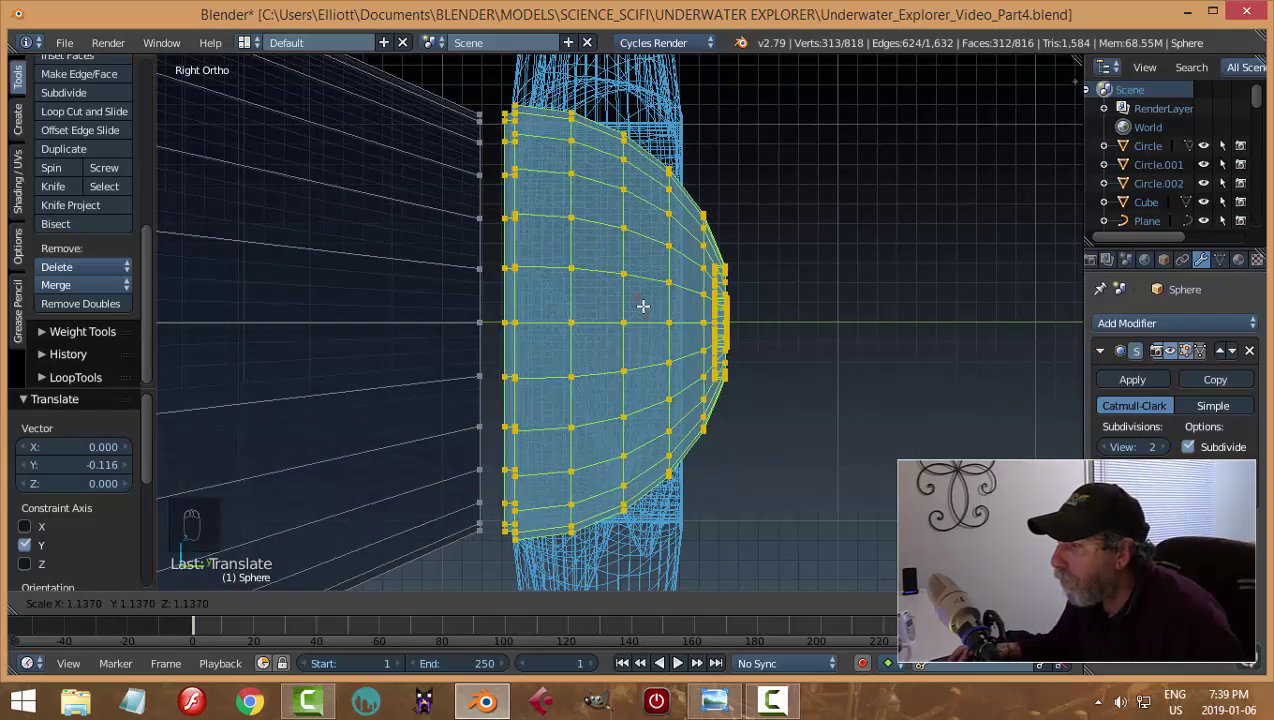
left_click(645, 305)
key("g")
key("y")
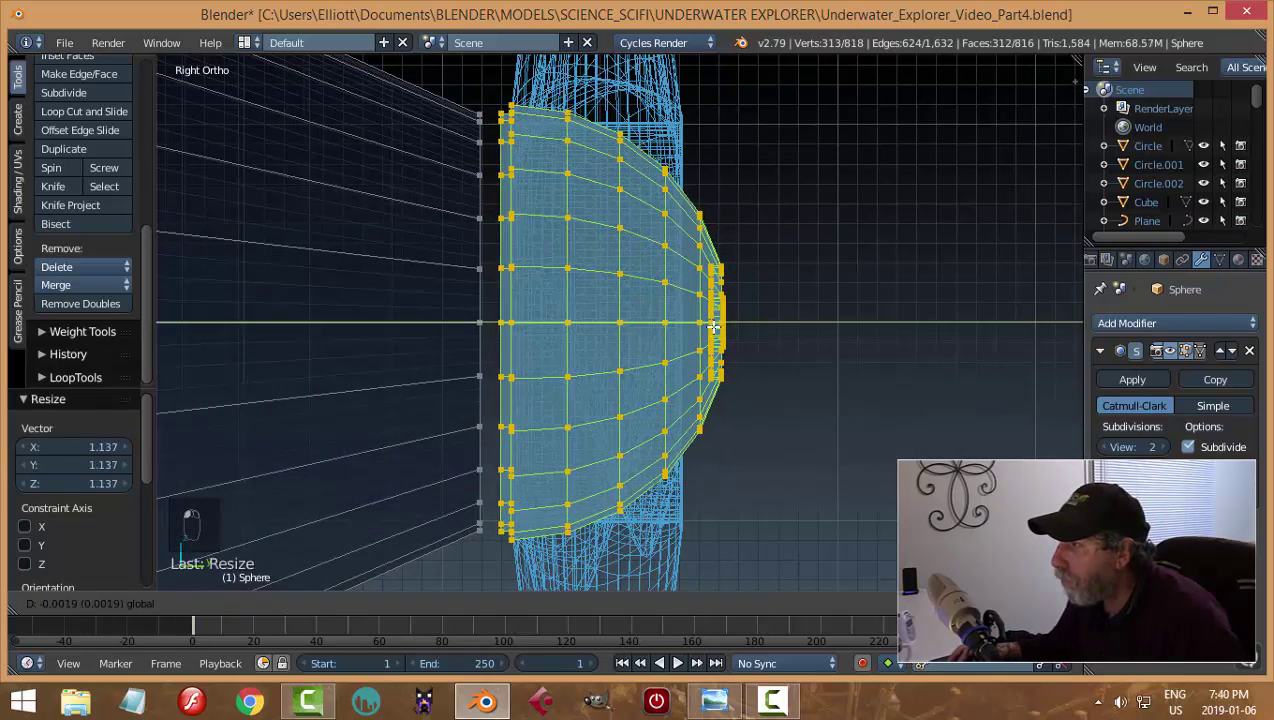
left_click(713, 326)
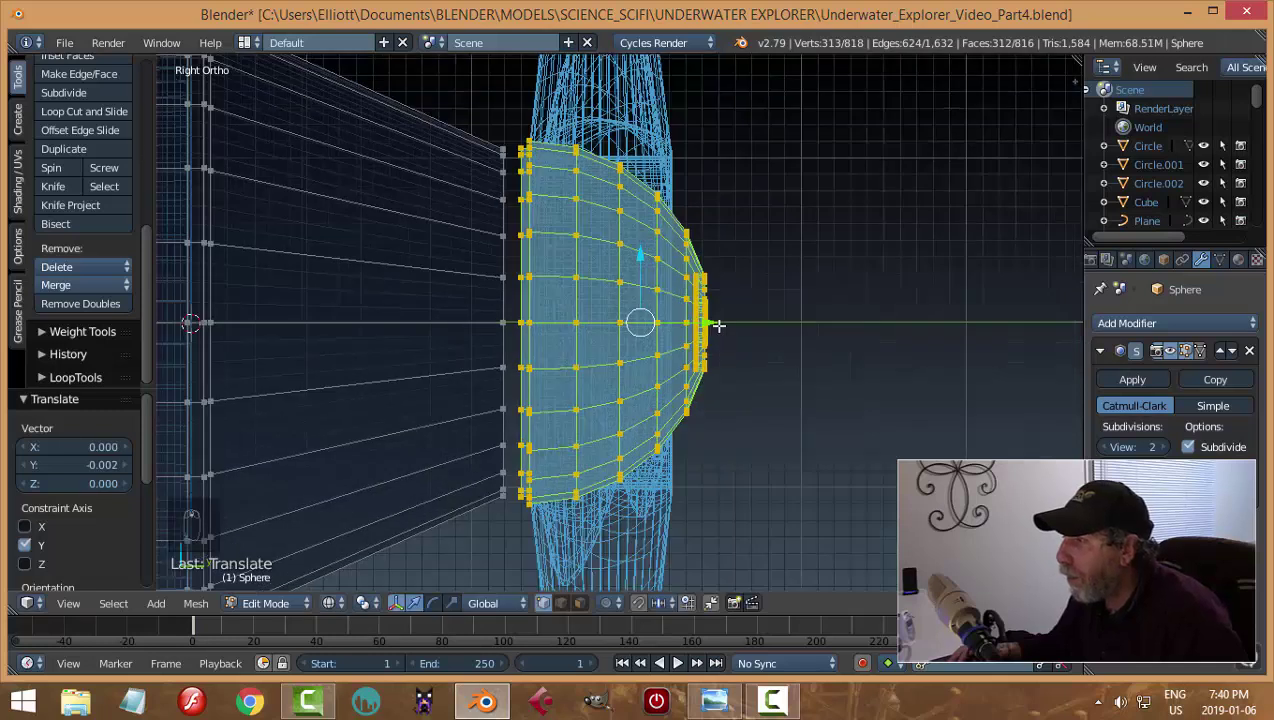
scroll(714, 326, "down", 3)
key("g")
key("y")
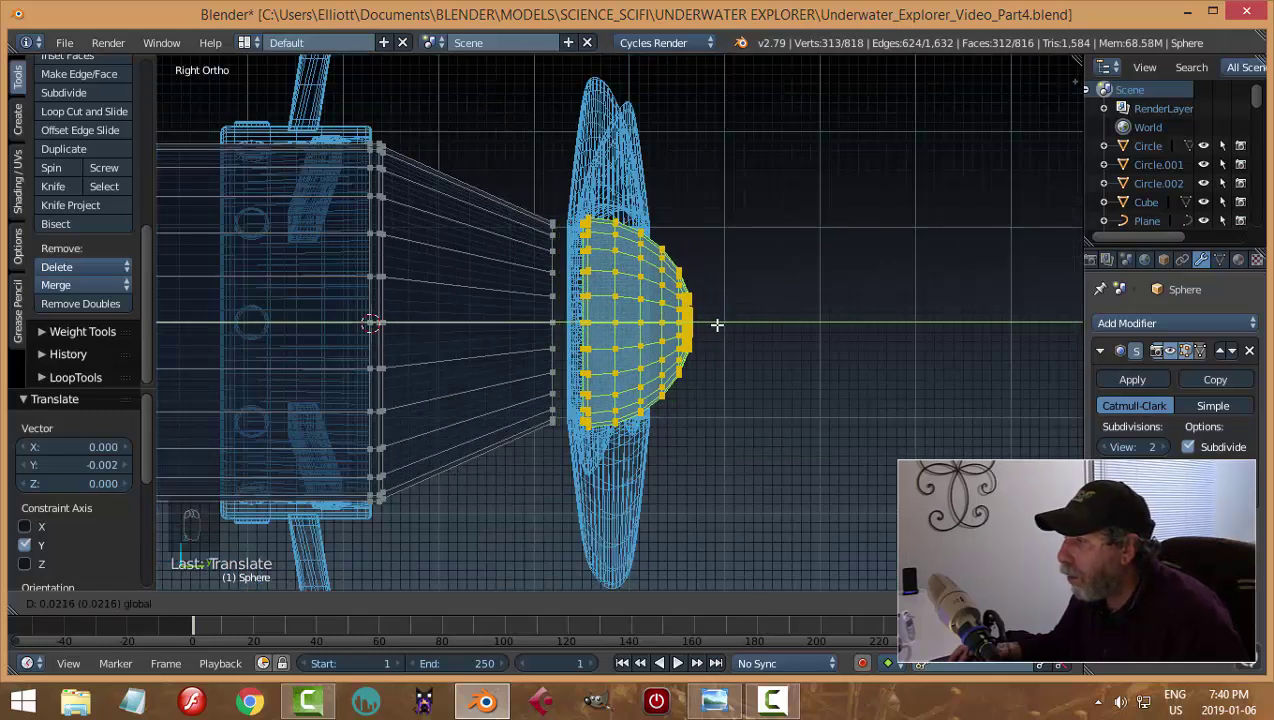
left_click(717, 325)
Bridge the open edge loops between the body's tapered end and the small rear dome, and return to object mode
key("a")
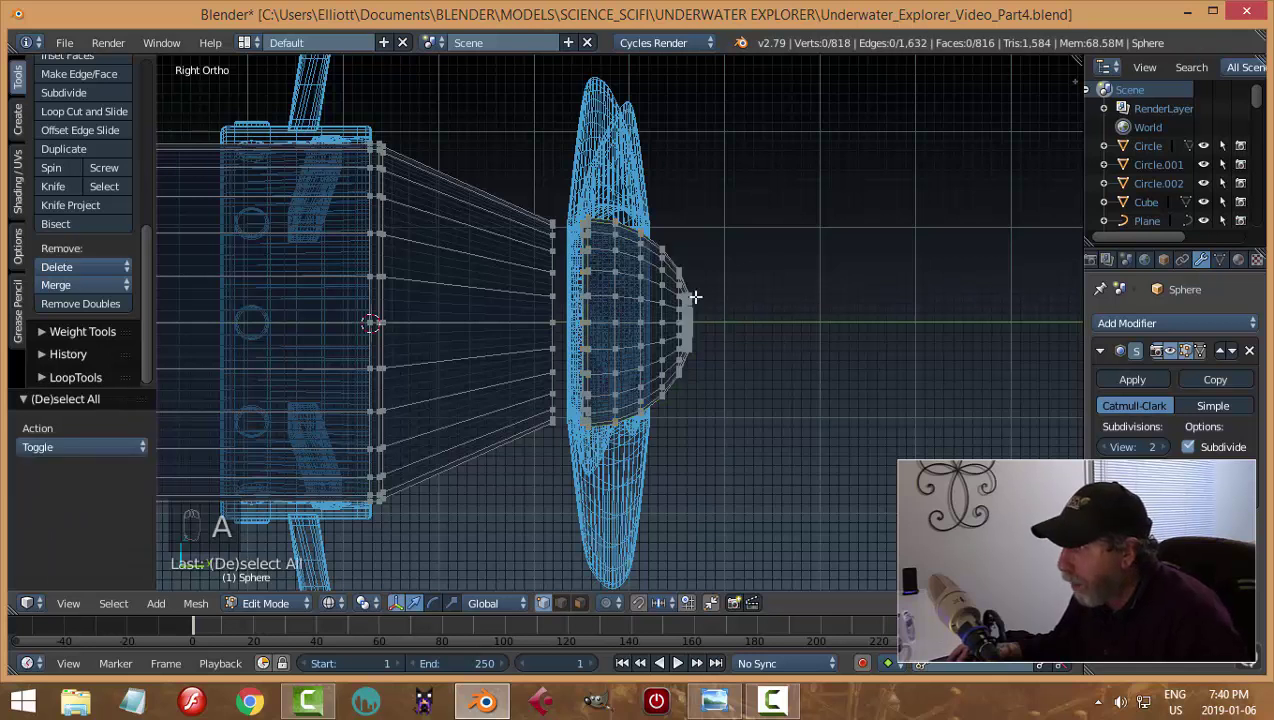
right_click(582, 261, "alt")
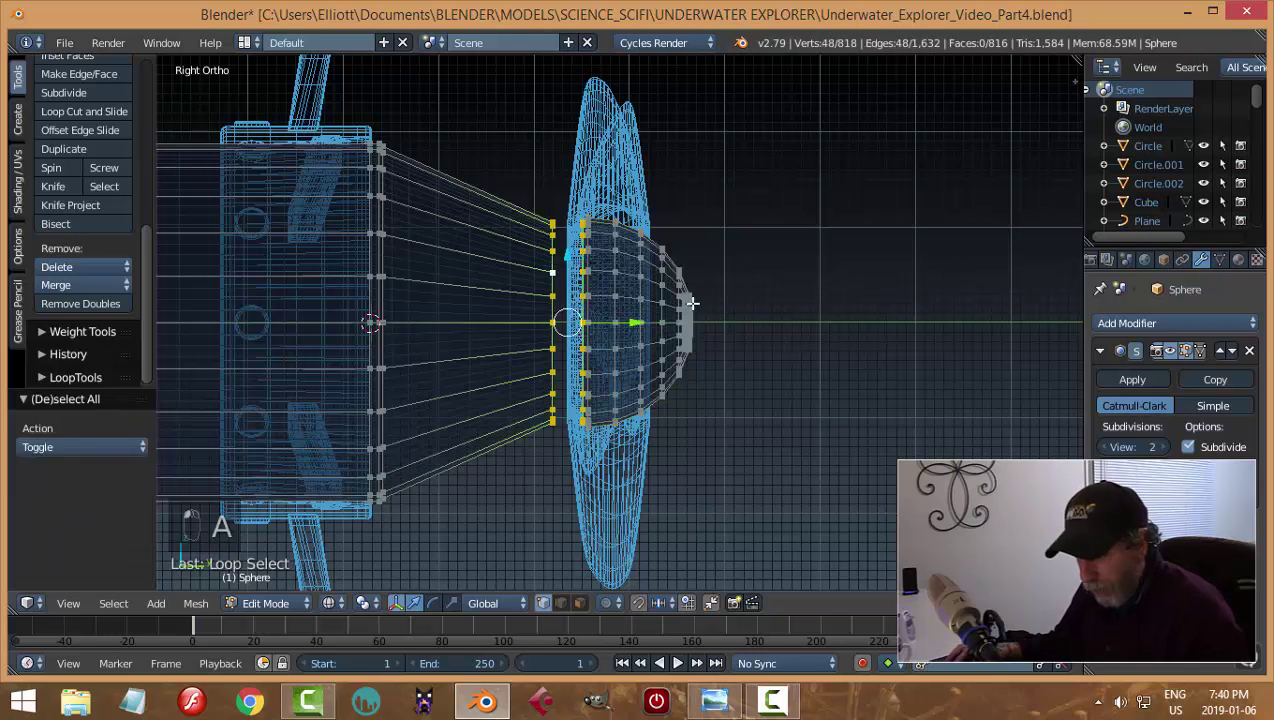
key("ctrl+e")
left_click(657, 429)
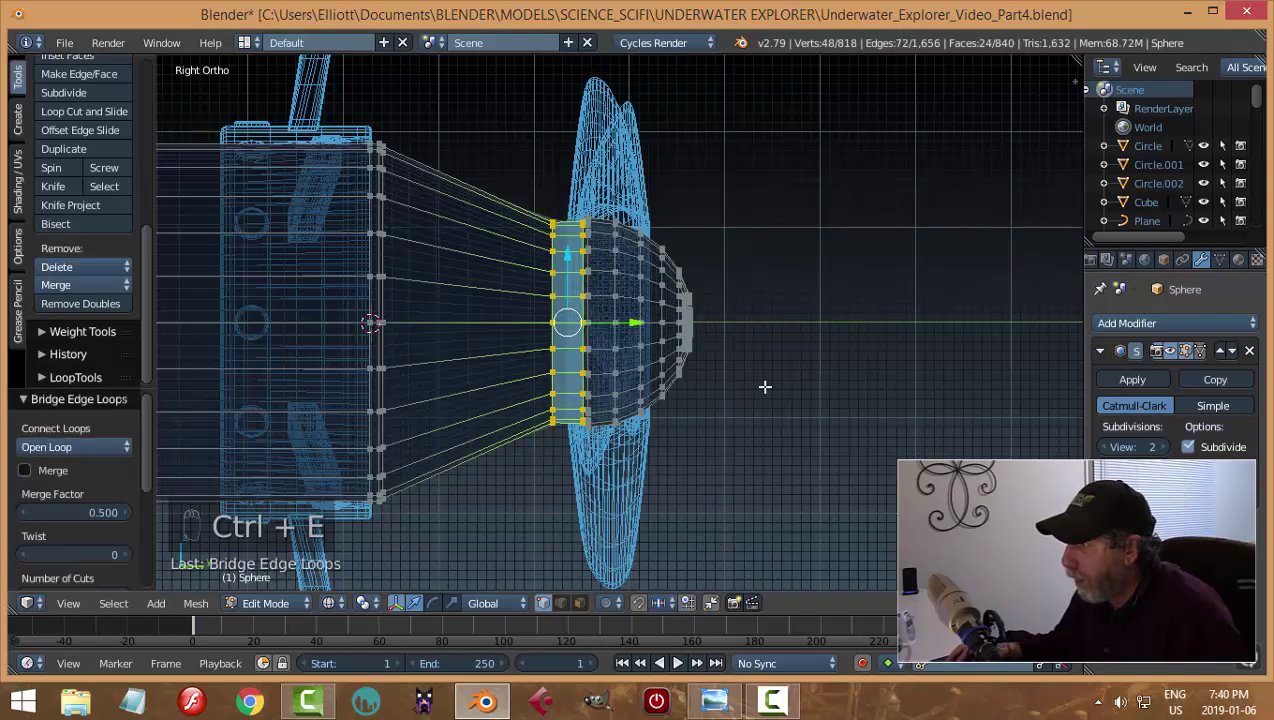
key("a")
key("Tab")
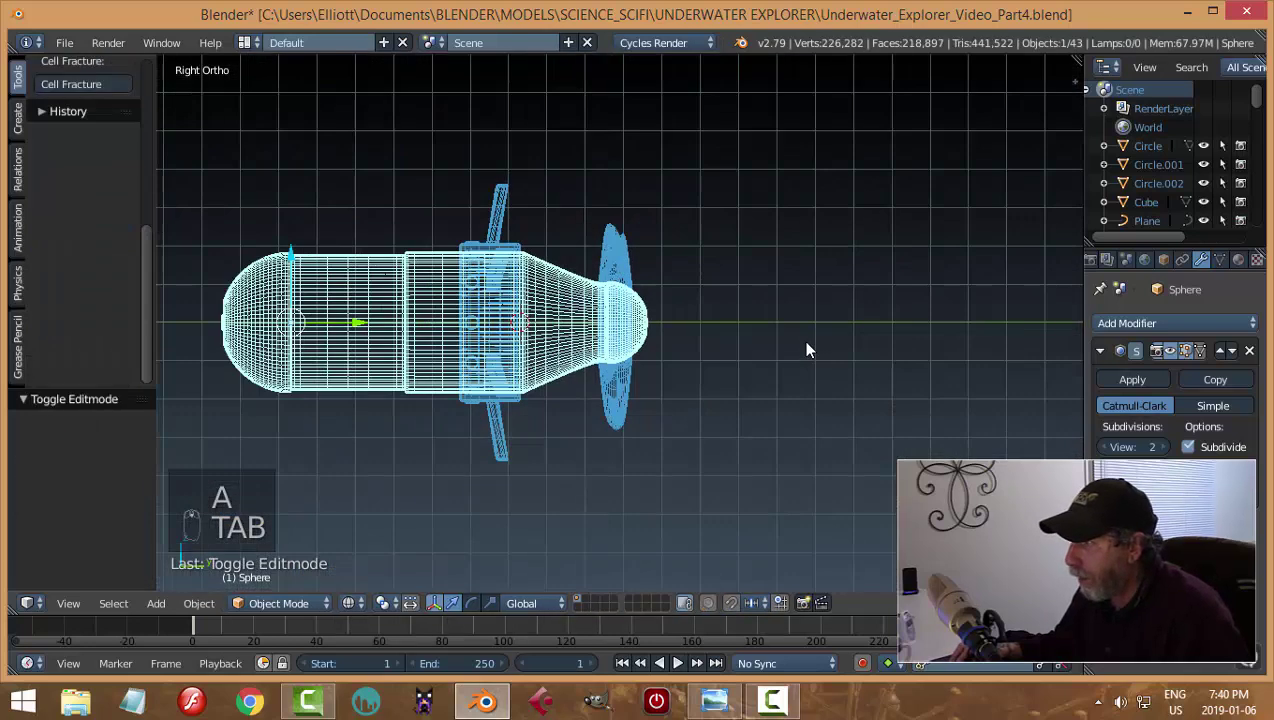
Reveal the hidden objects, switch to solid shading and hide the shroud around the propeller again
key("alt+h")
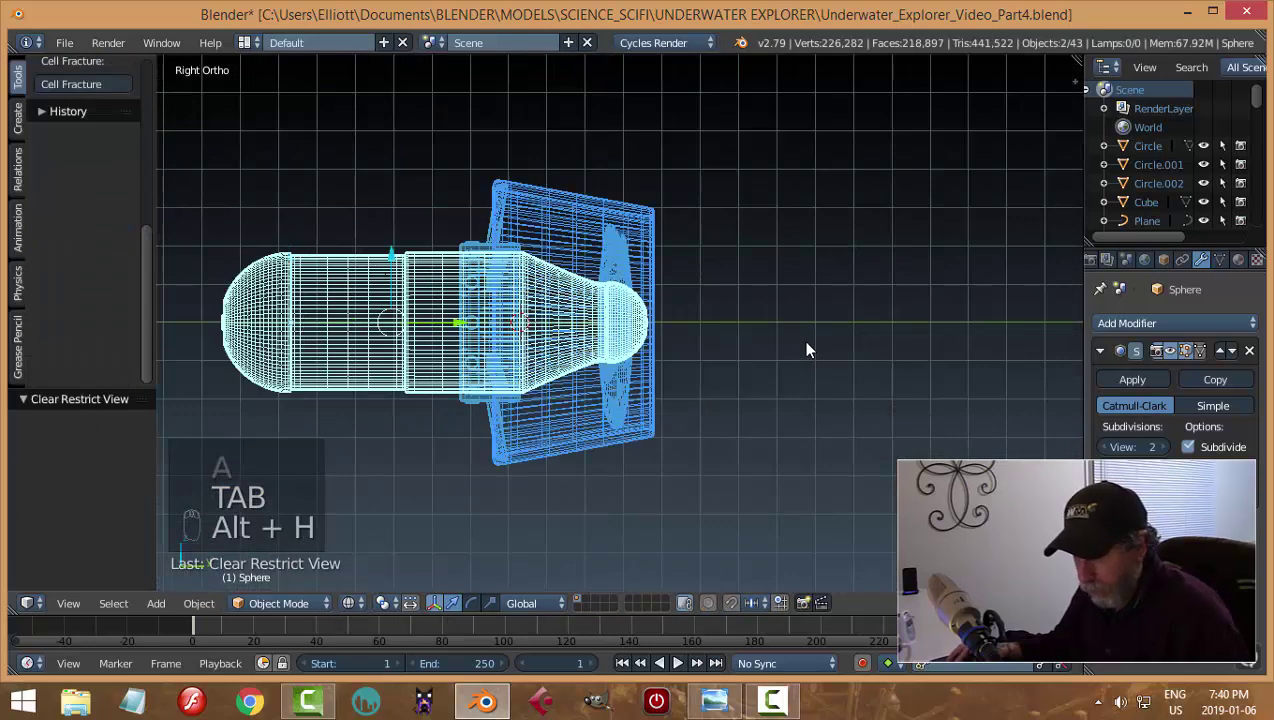
key("z")
left_click(795, 402)
mouse_move(825, 378)
middle_mouse_down()
mouse_move(670, 375)
mouse_move(648, 364)
mouse_move(754, 364)
mouse_move(688, 358)
mouse_move(632, 311)
mouse_move(589, 347)
mouse_move(728, 377)
mouse_move(552, 338)
middle_mouse_up()
key("a")
scroll(718, 370, "up", 3)
right_click(600, 340)
key("h")
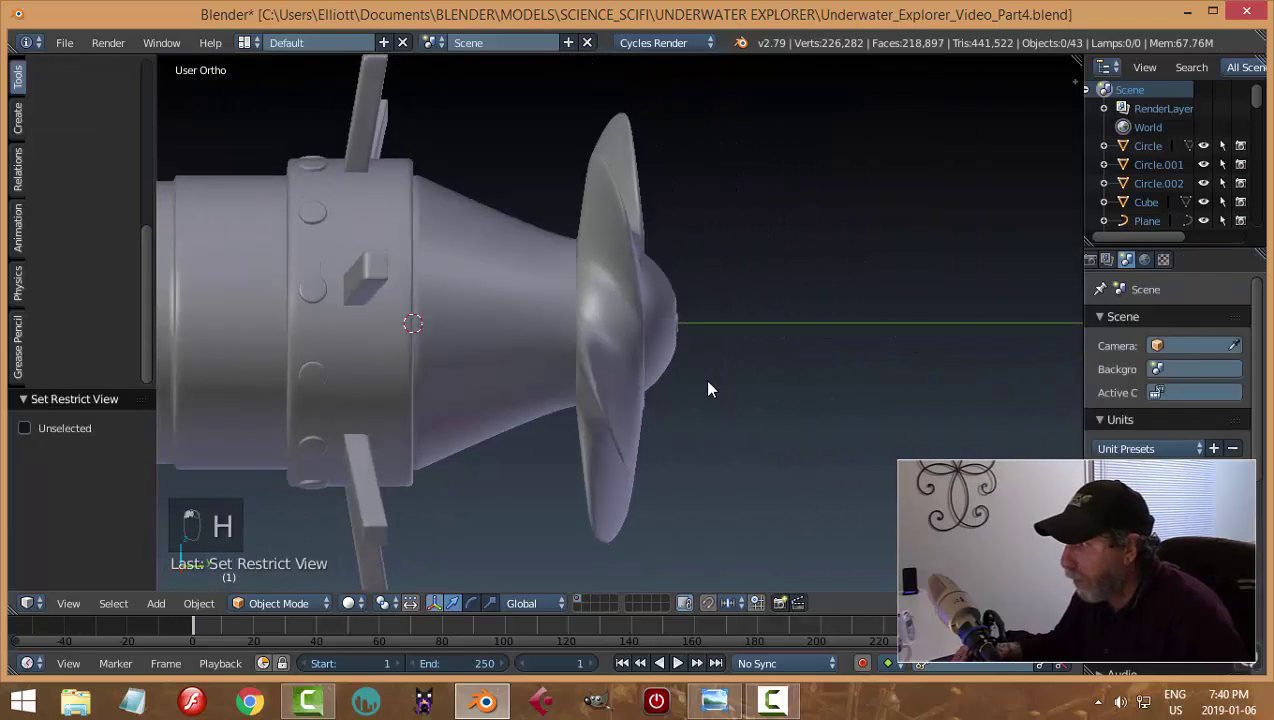
Hide the propeller to expose the thruster body's rear dome
middle_click_drag(708, 390, 665, 375)
right_click(652, 328)
middle_click_drag(652, 328, 713, 365)
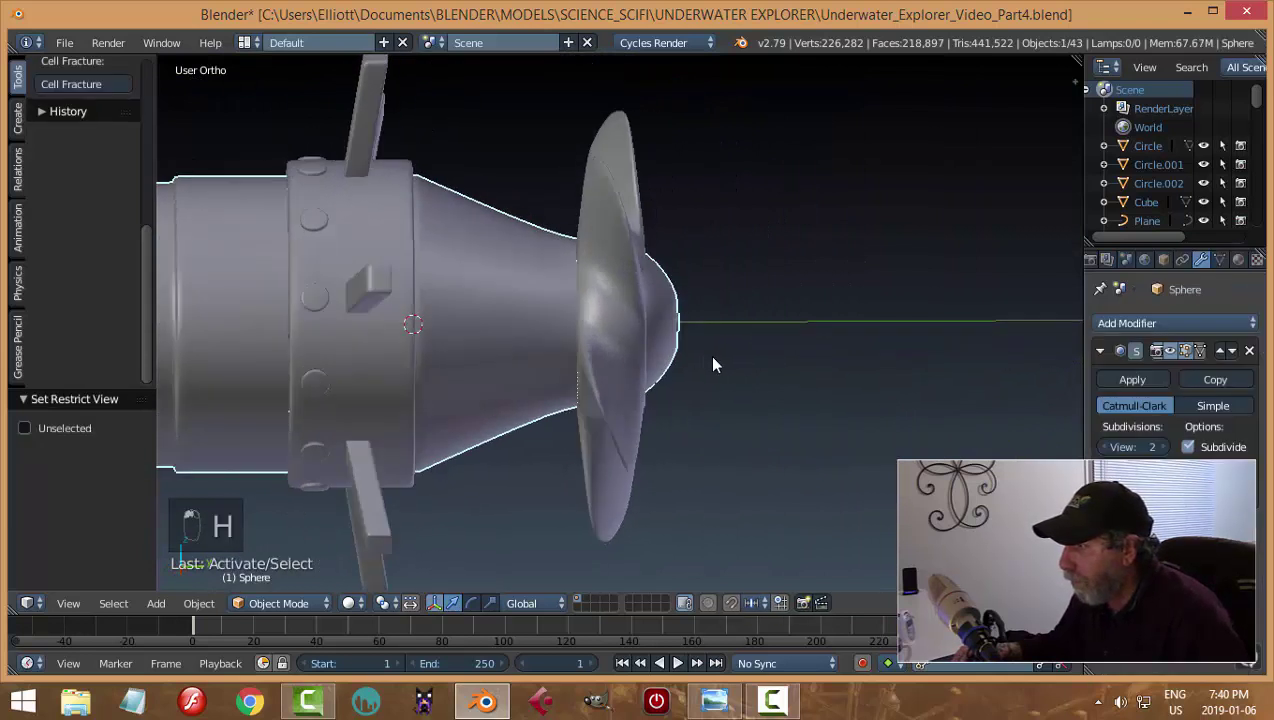
right_click(644, 335)
key("h")
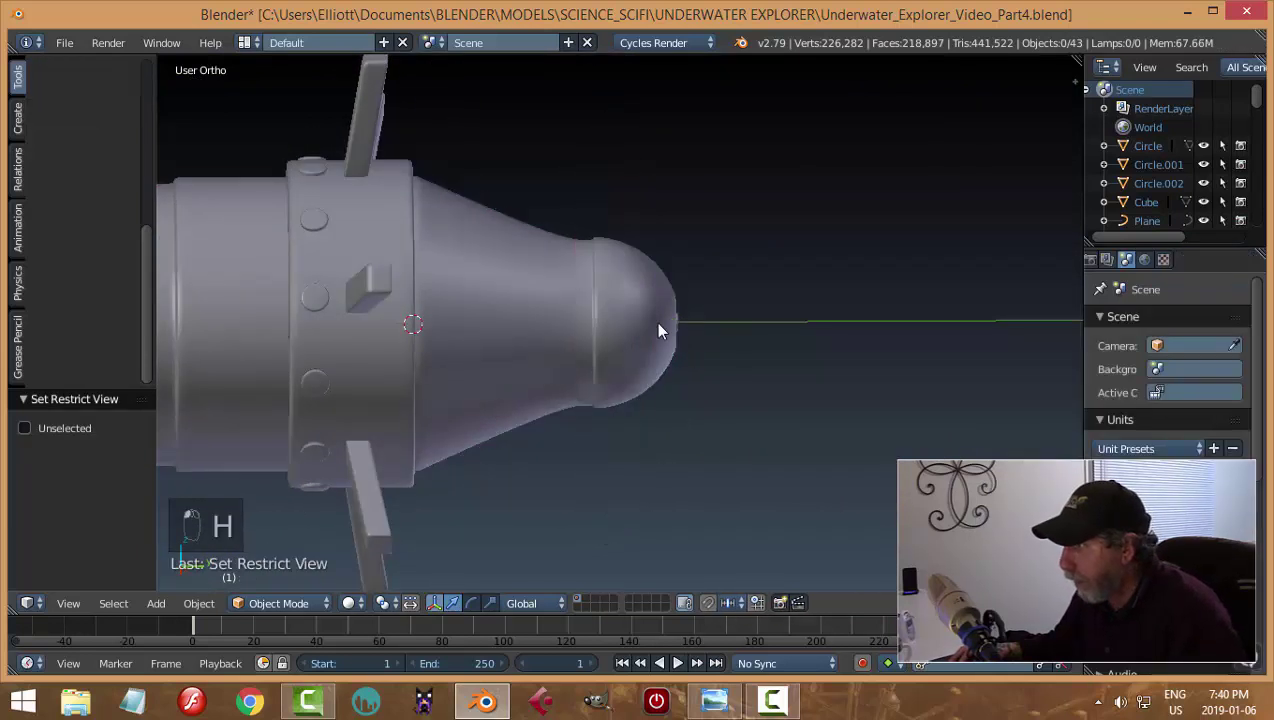
Select the rear dome's vertices in the thruster body mesh, move them 0.047 along Y and restore solid shading
right_click(636, 322)
key("Tab")
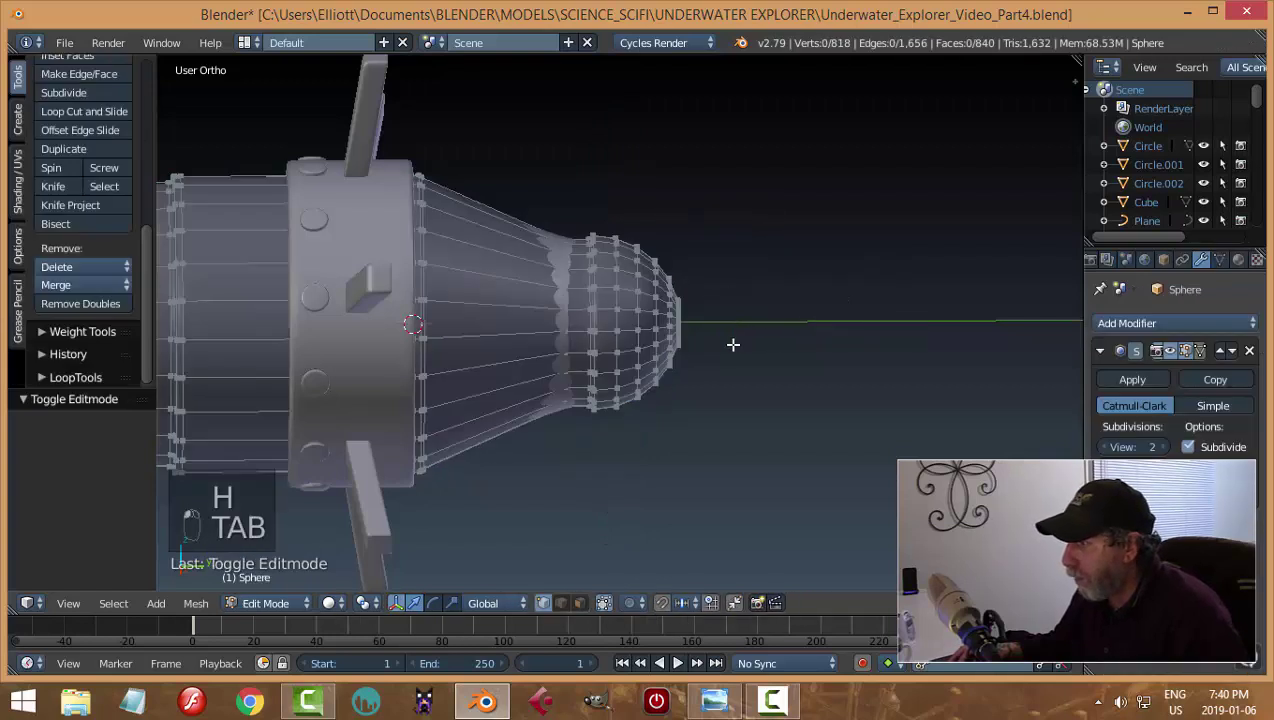
key("KP_3")
key("z")
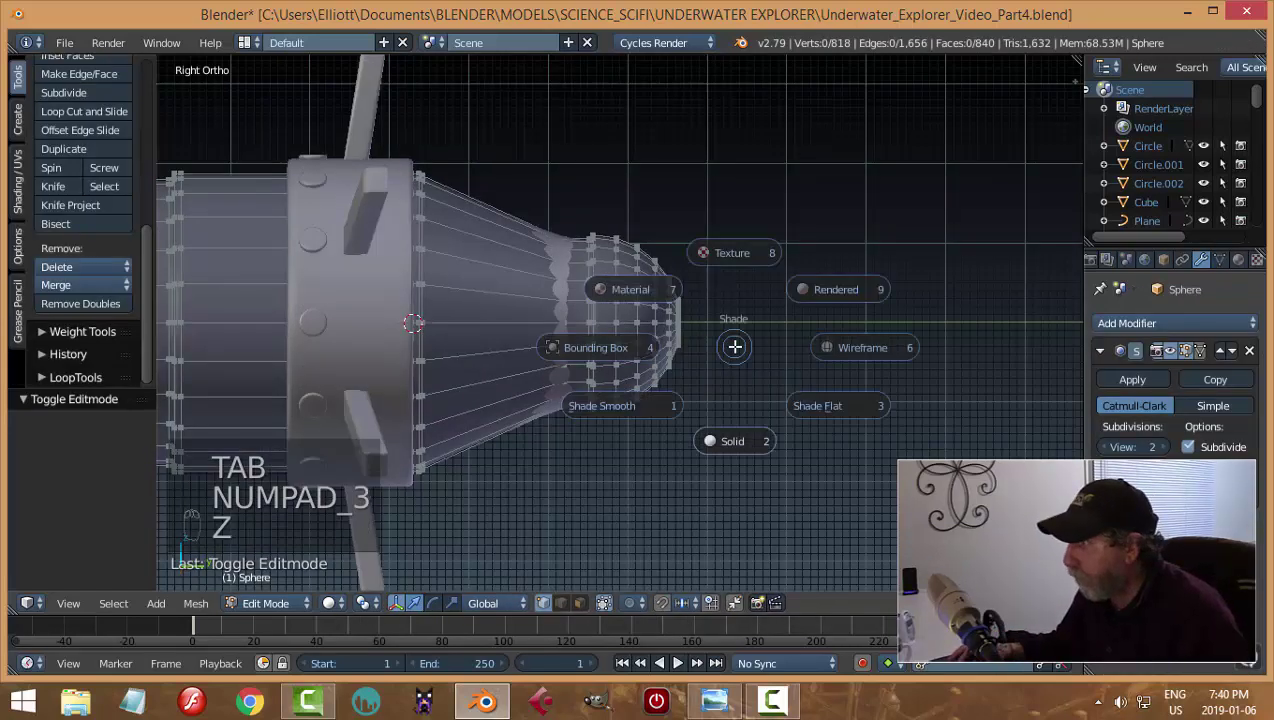
left_click(835, 354)
key("b")
left_click_drag(734, 490, 572, 174)
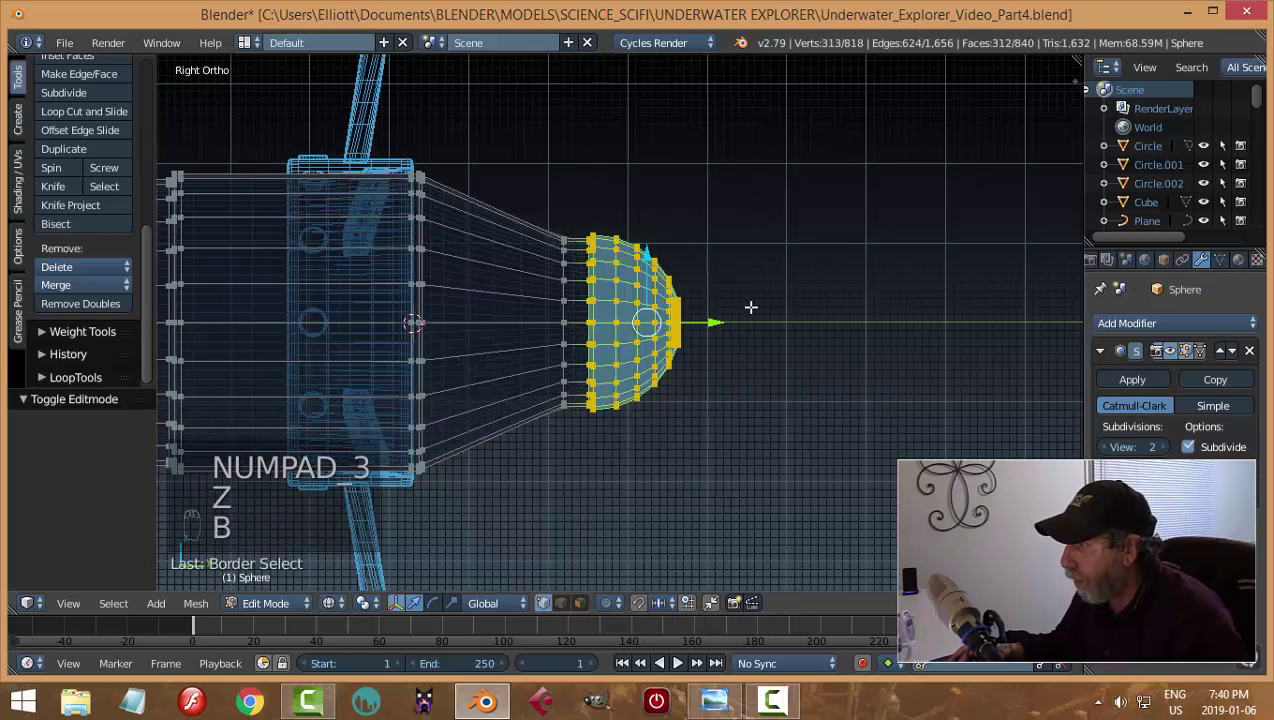
left_click_drag(719, 322, 756, 322)
key("z")
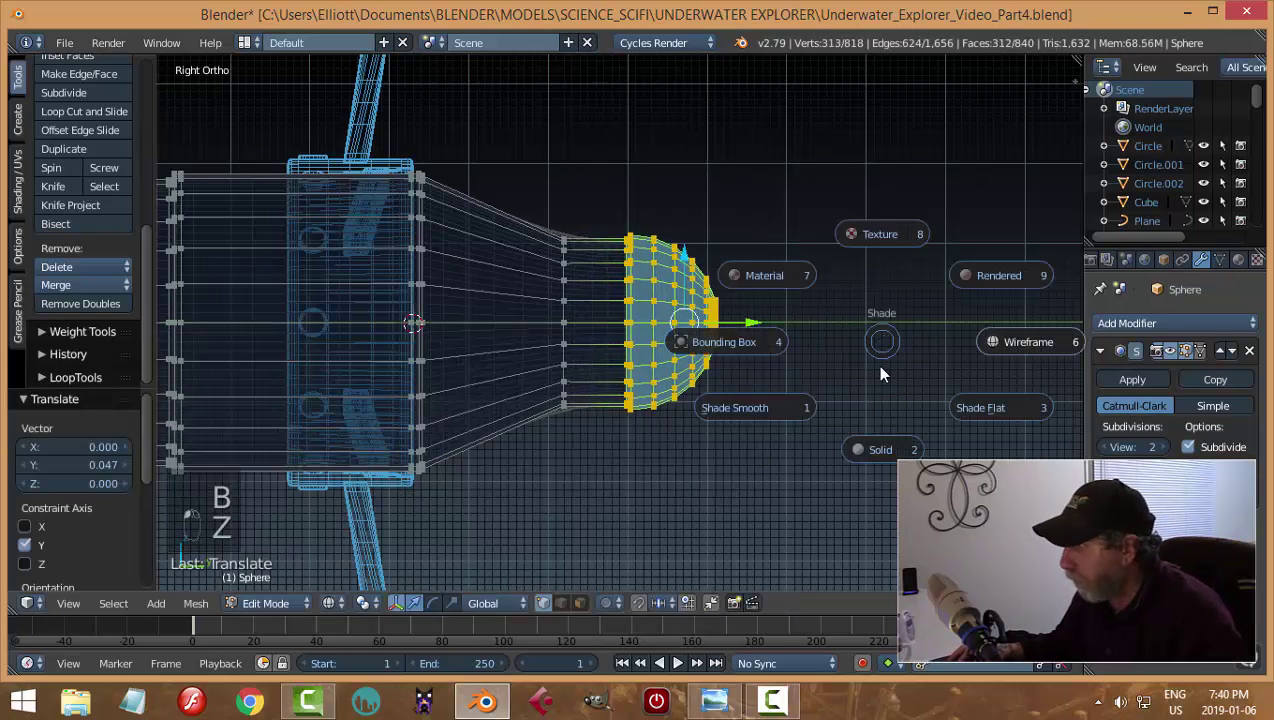
left_click(866, 453)
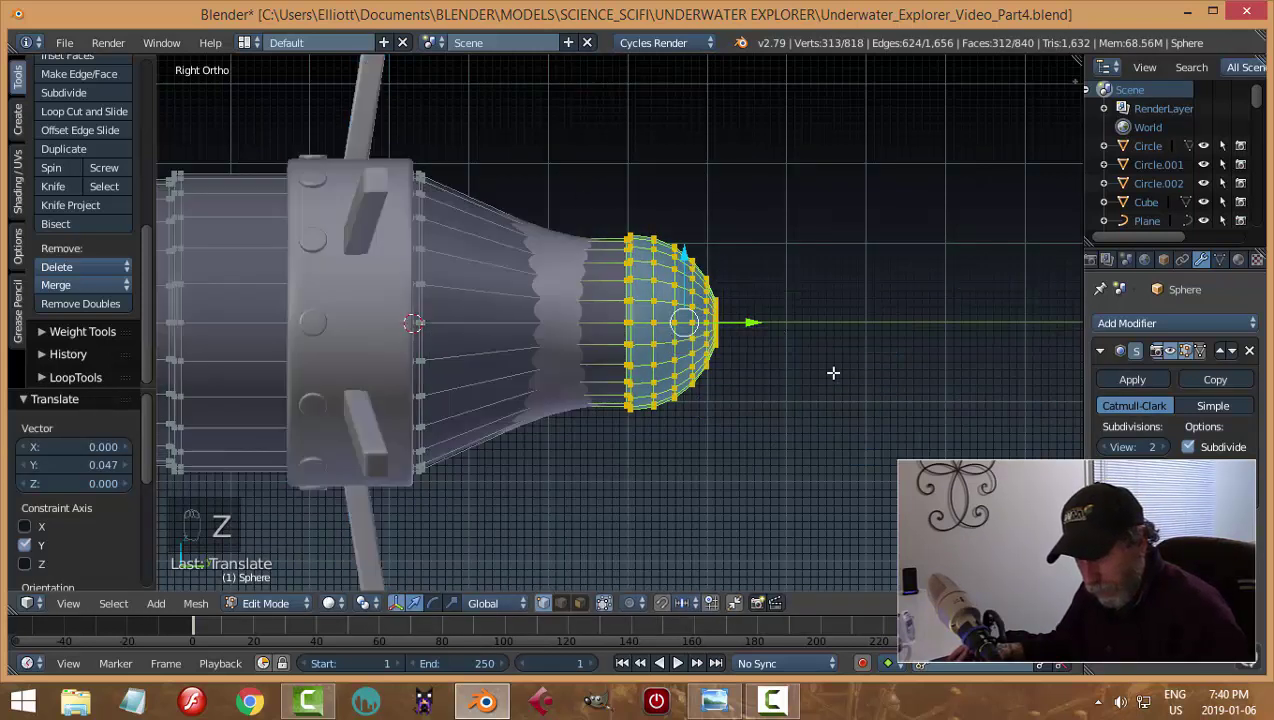
Deselect the dome, return to object mode and reveal the hidden propeller and shroud with nothing selected
key("a")
key("Tab")
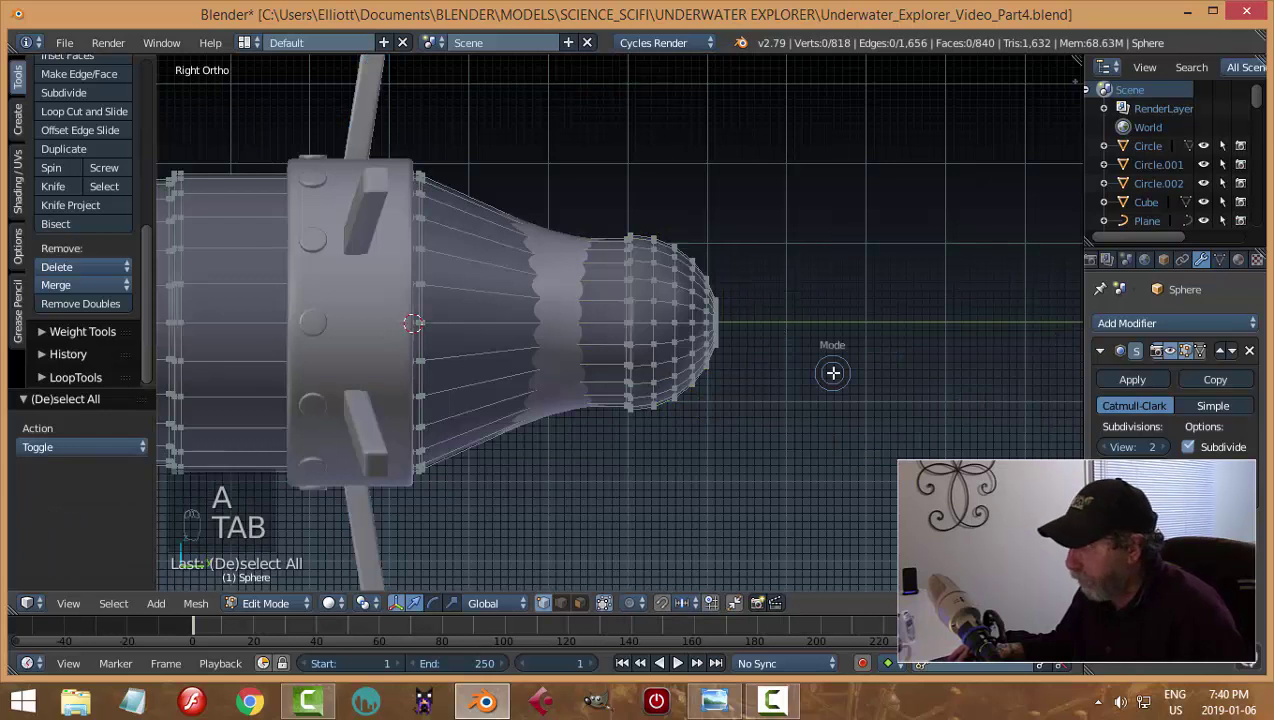
left_click(704, 386)
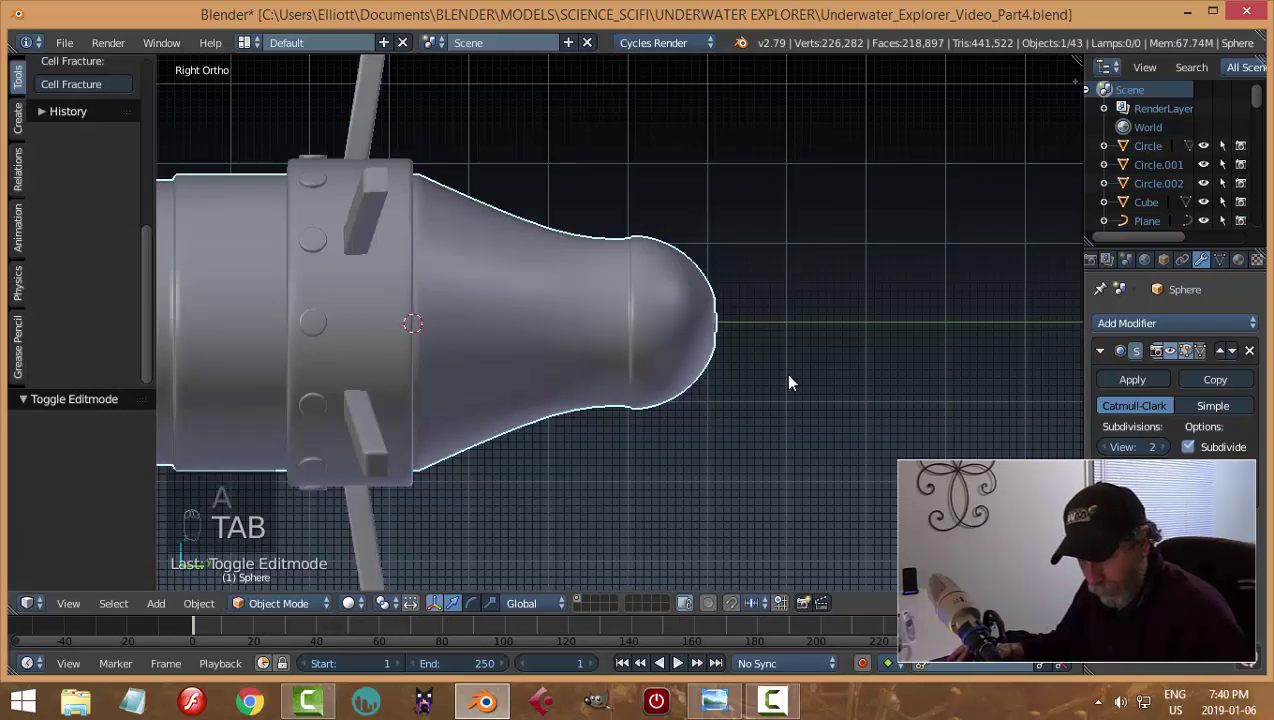
key("alt+h")
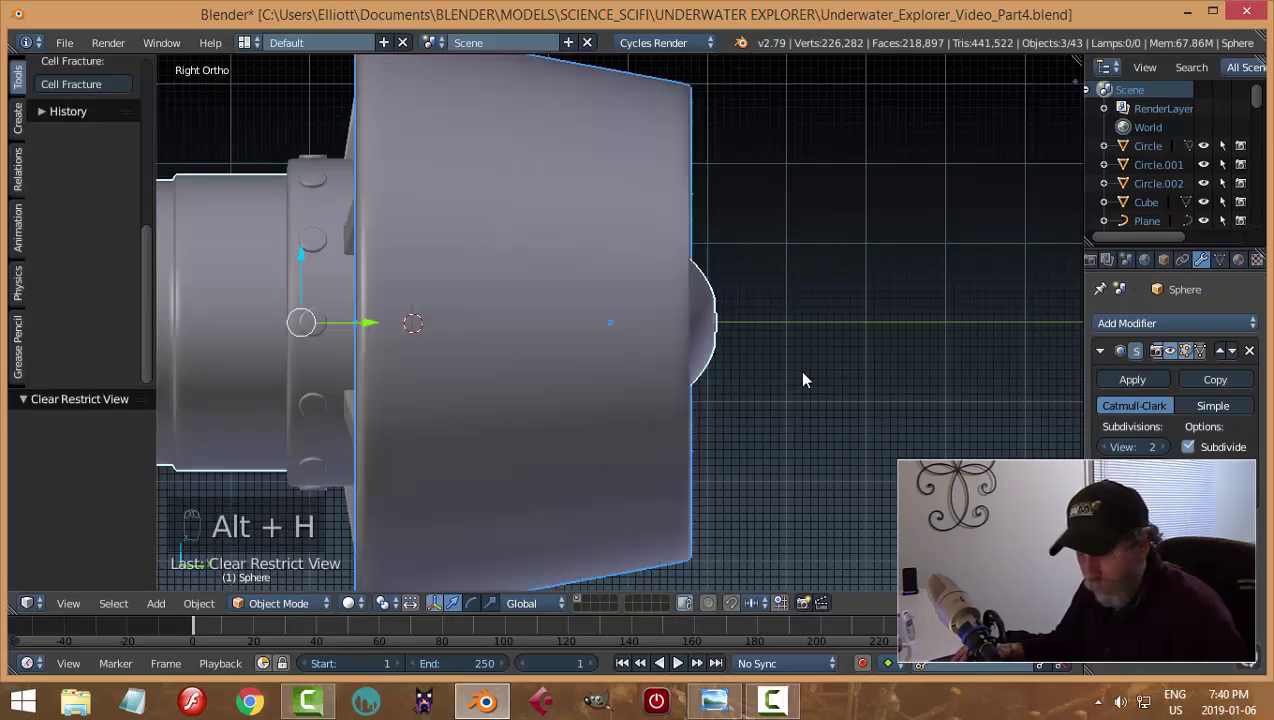
key("a")
middle_click_drag(791, 383, 674, 341)
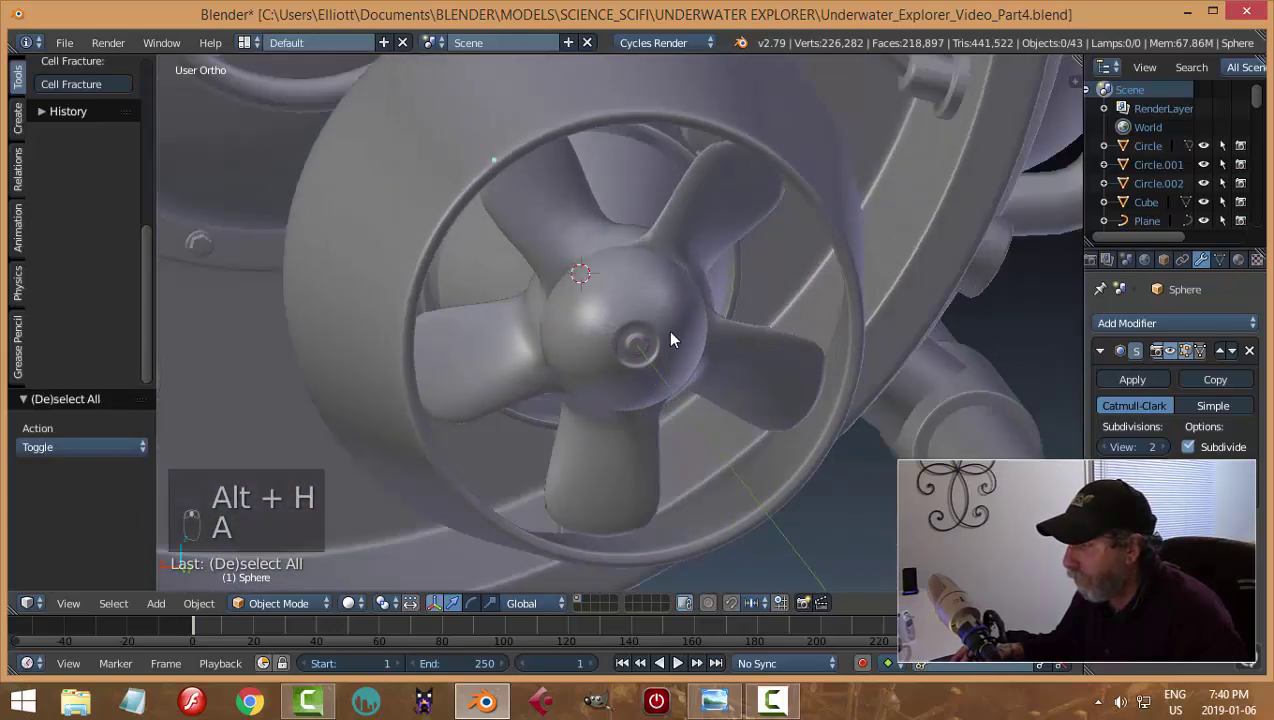
Open the thruster body's mesh for editing and switch to face selection with nothing selected
right_click(688, 407)
middle_click_drag(687, 402, 708, 384)
key("Tab")
left_click(831, 388)
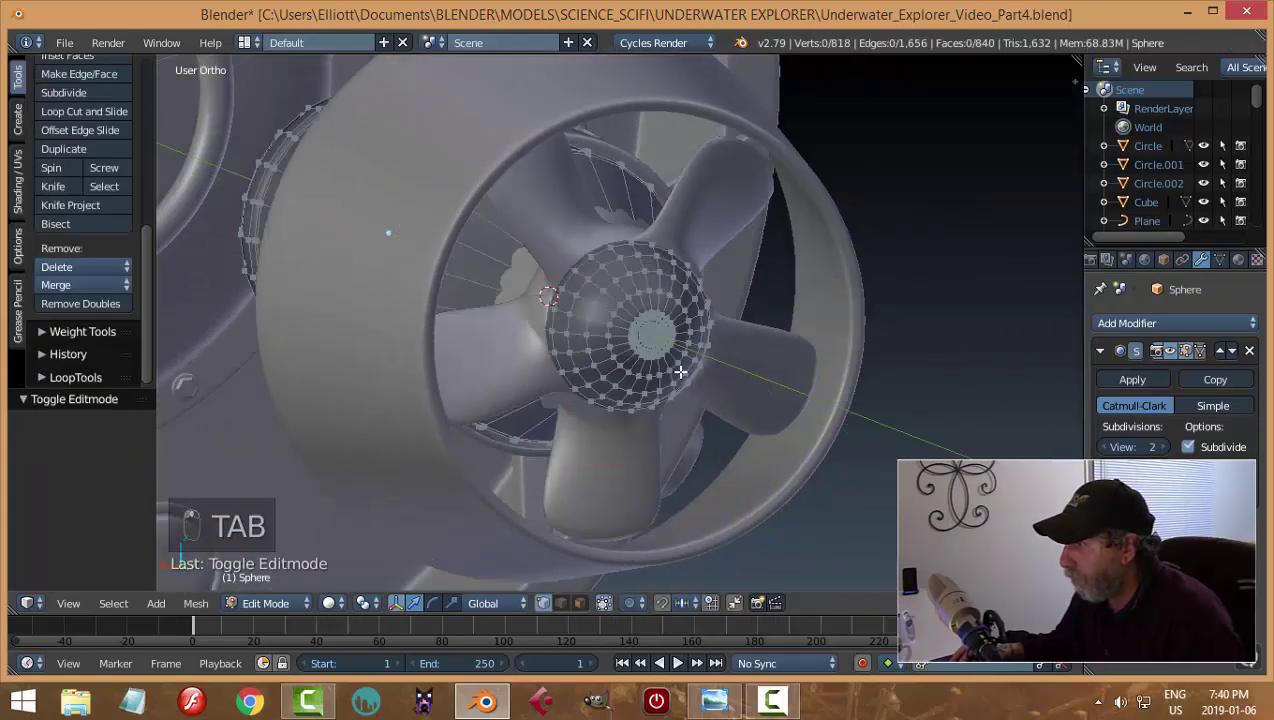
scroll(677, 366, "up", 3)
scroll(676, 366, "up", 6)
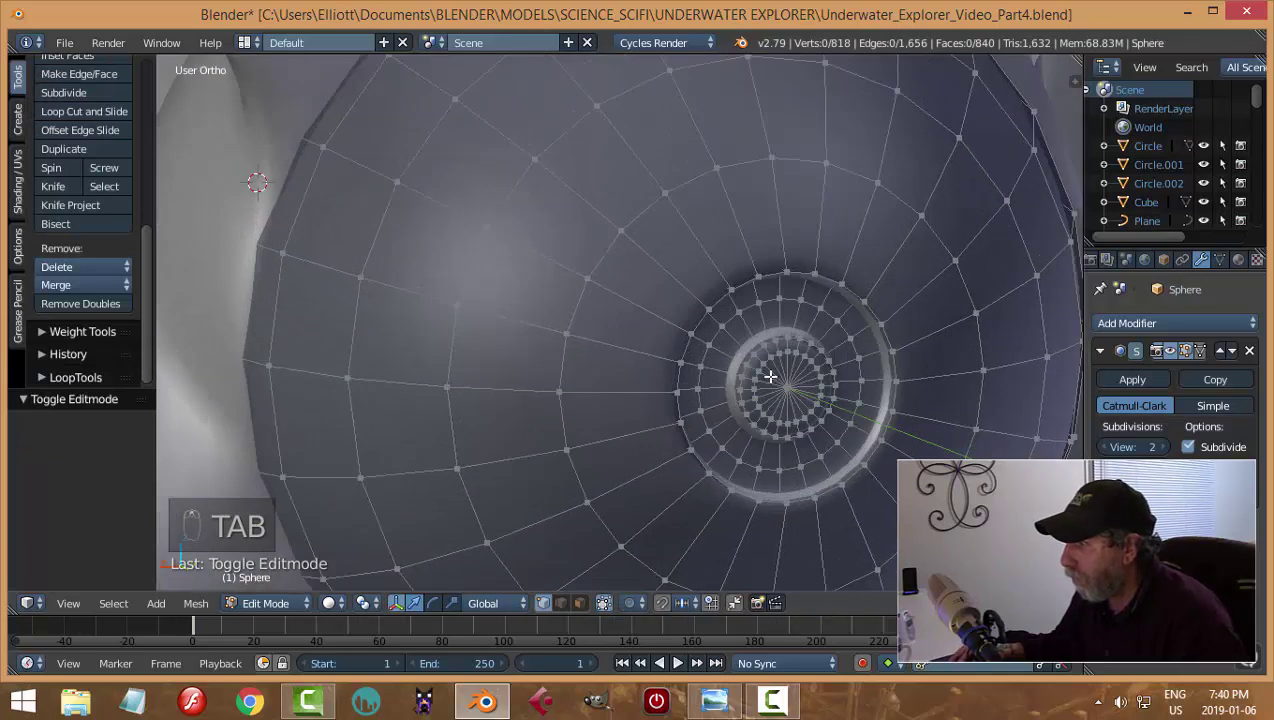
key("c")
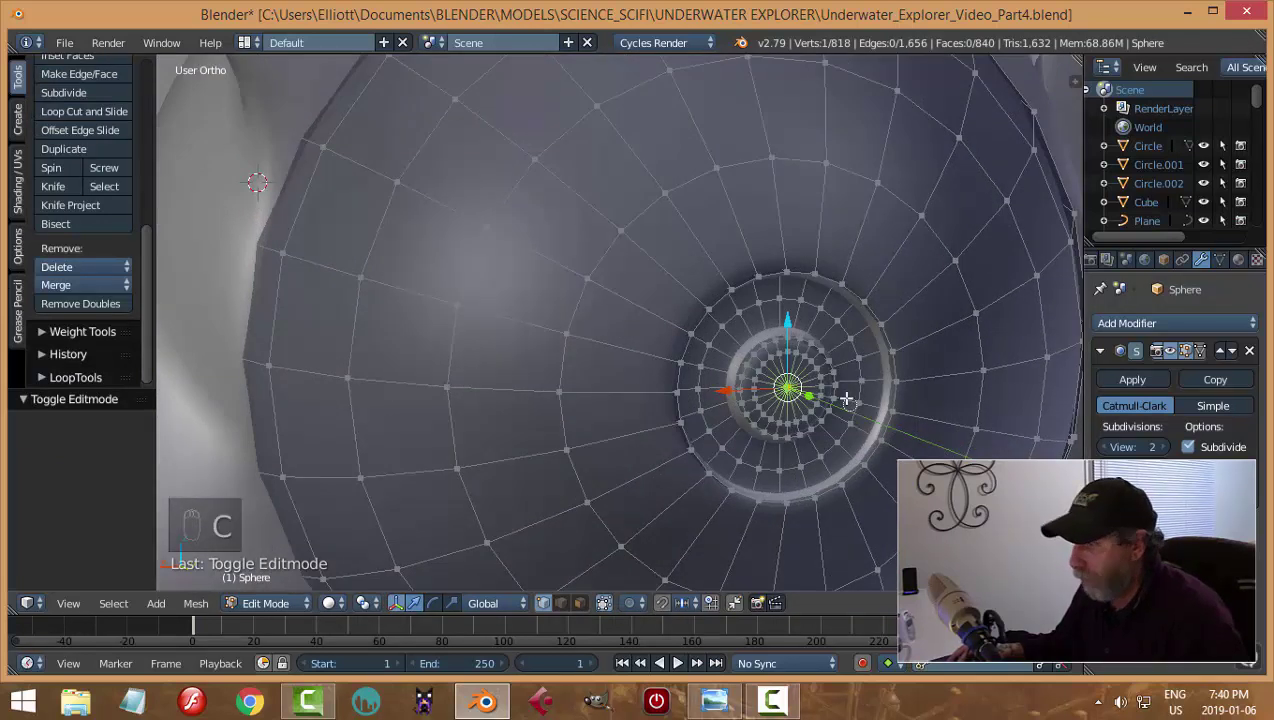
key("a")
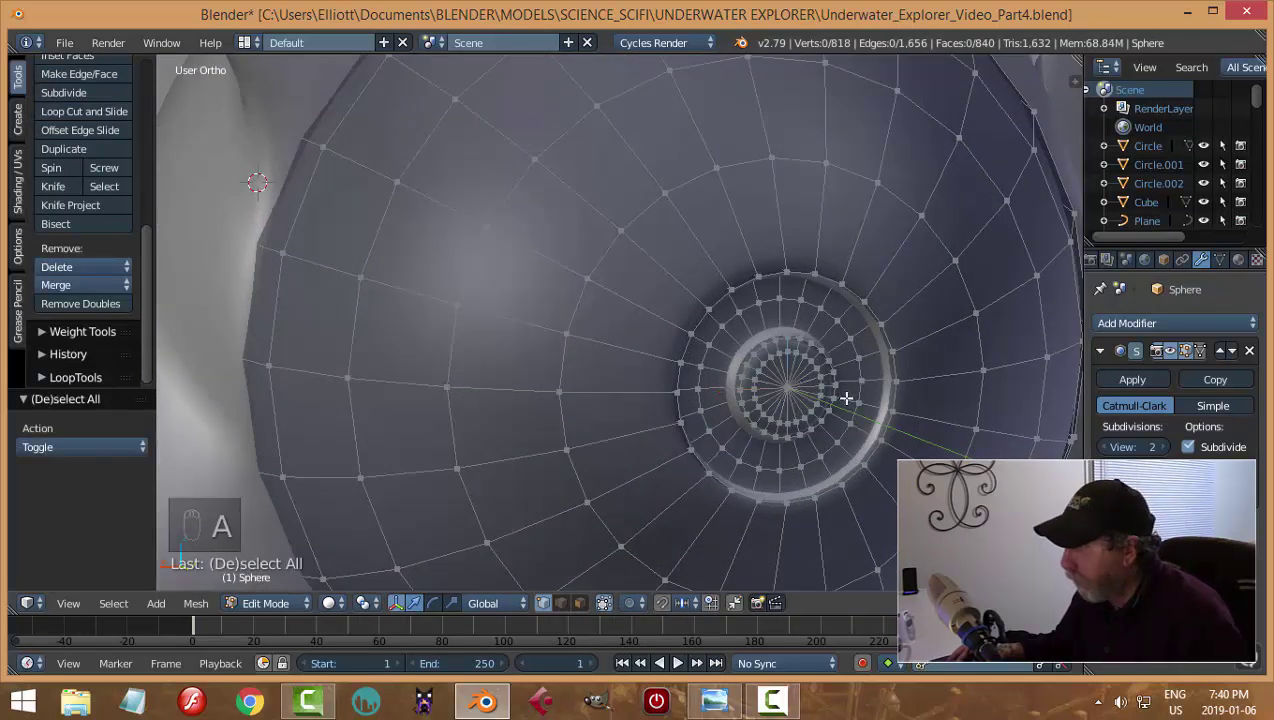
key("ctrl+Tab")
left_click(781, 438)
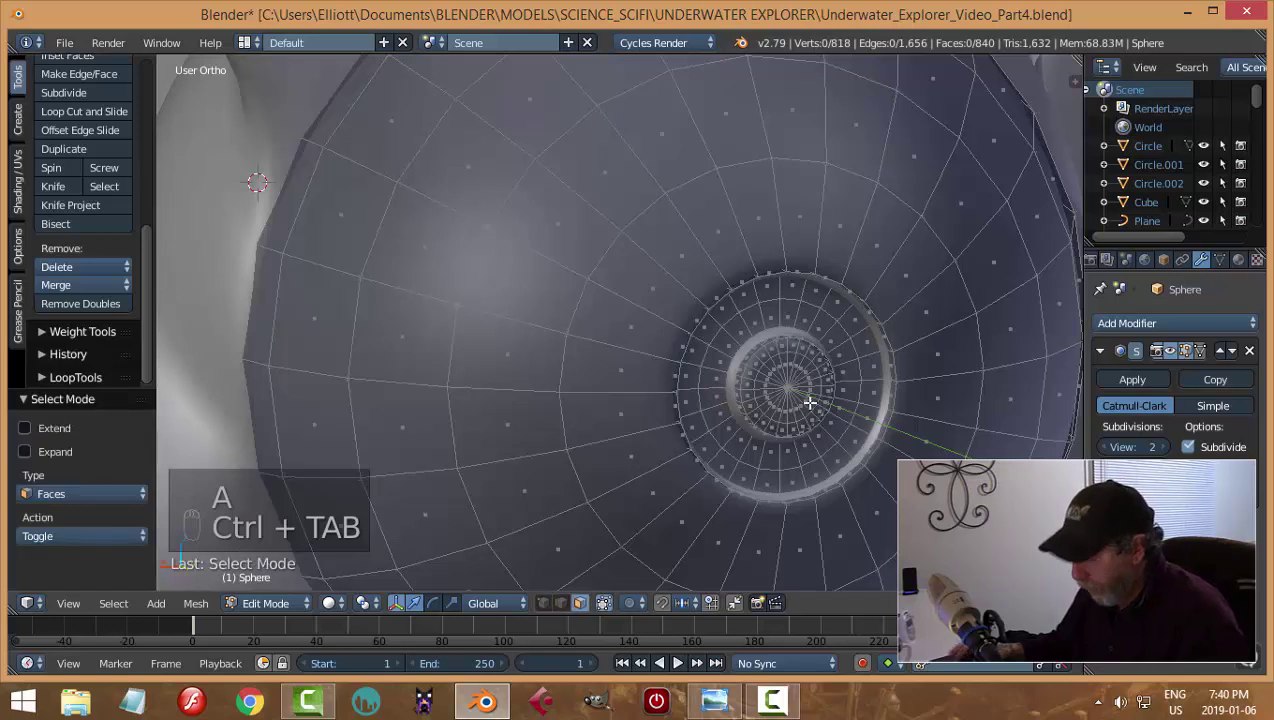
Select all faces of the rear dome through the mesh in the right side view and restore solid shading
key("KP_3")
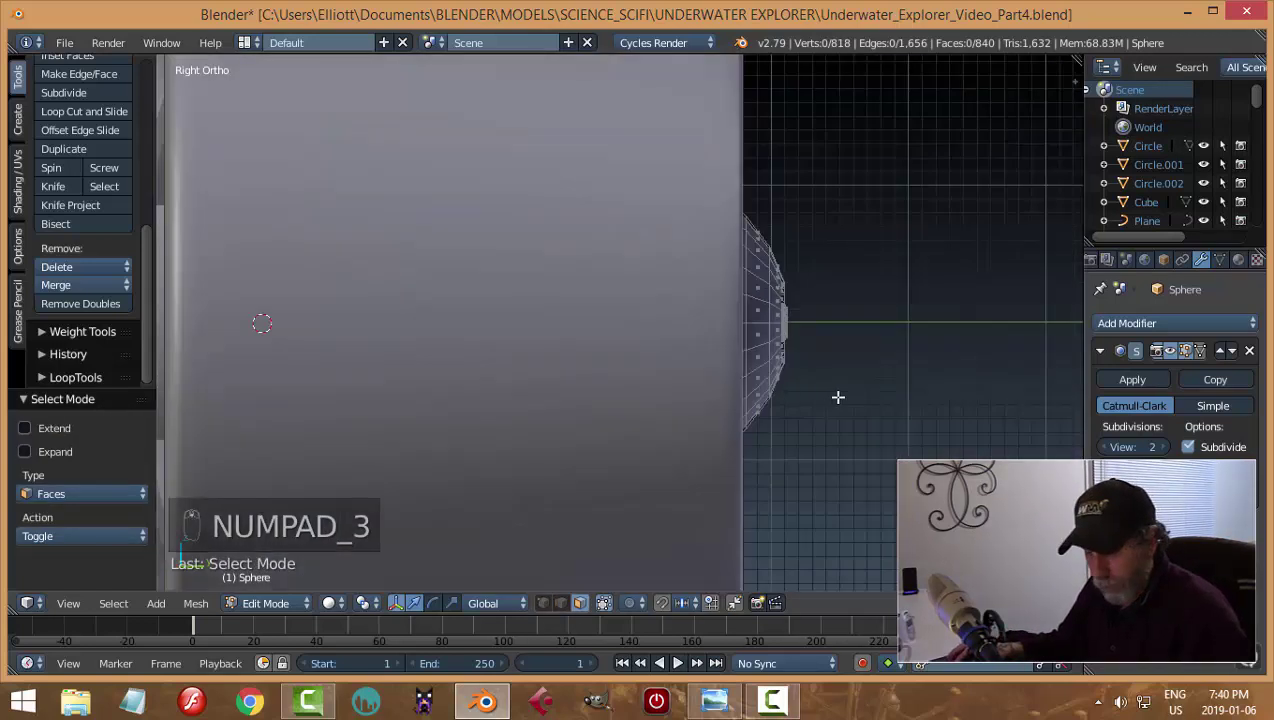
key("z")
left_click(955, 400)
key("b")
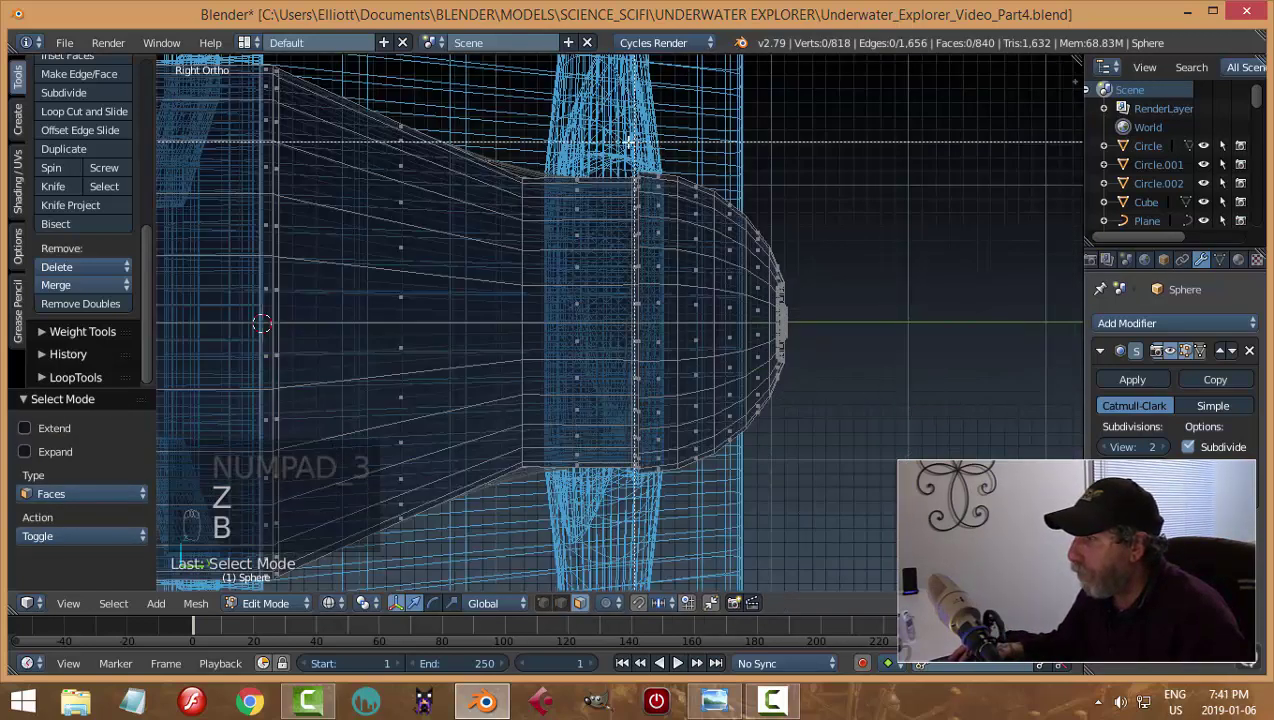
left_click_drag(602, 136, 850, 526)
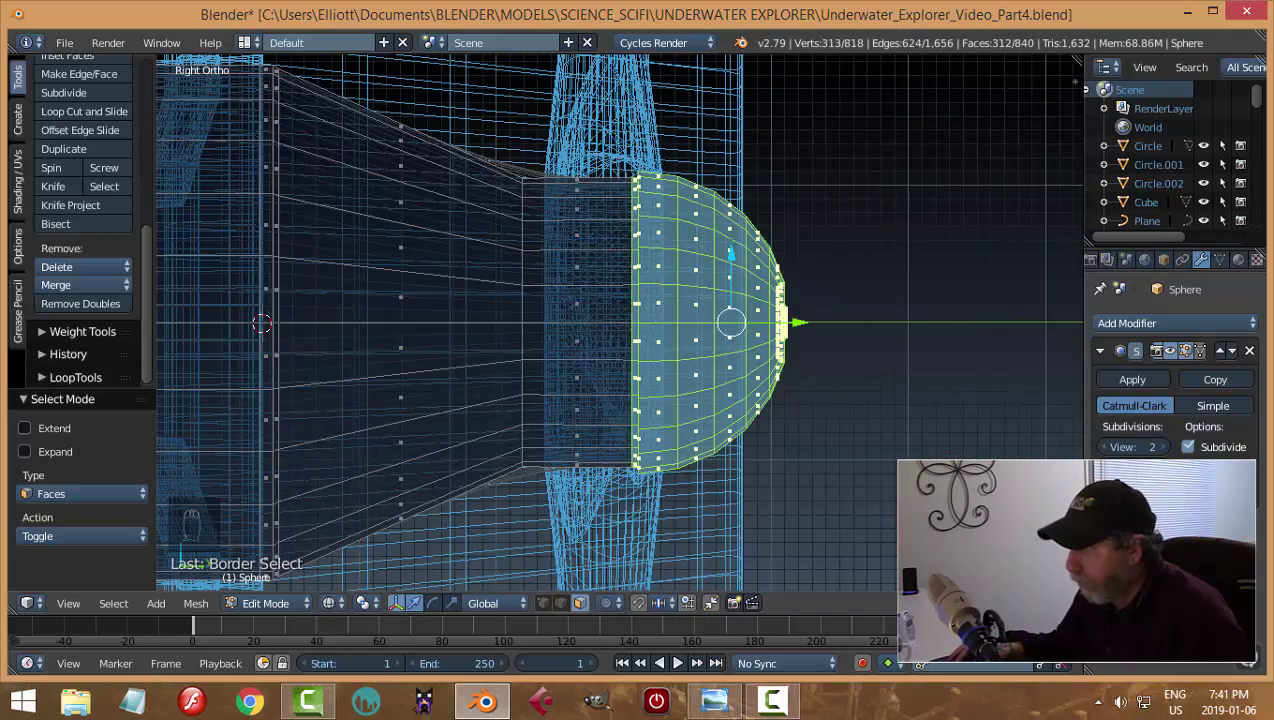
key("z")
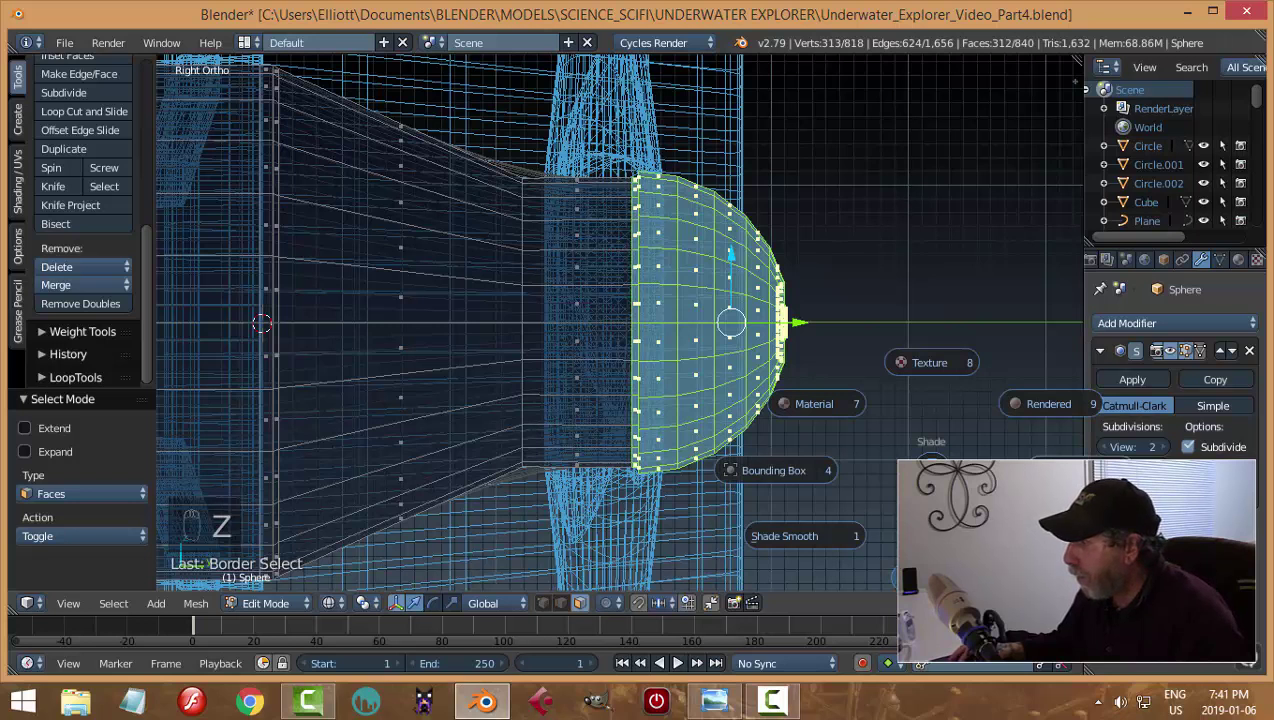
left_click(930, 556)
Scale the rear dome uniformly to 0.922 so it sits inside the propeller hub, and deselect it
middle_click_drag(901, 435, 722, 447)
key("s")
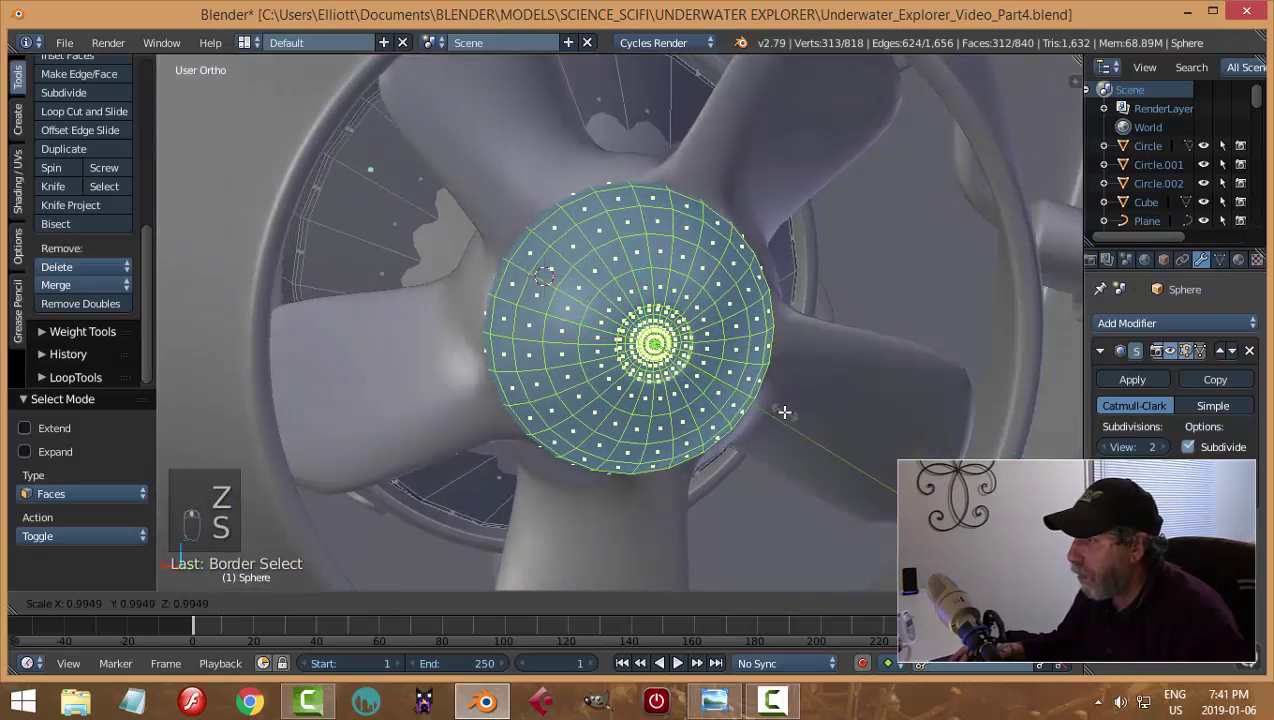
left_click(771, 413)
middle_click_drag(771, 413, 679, 385)
key("s")
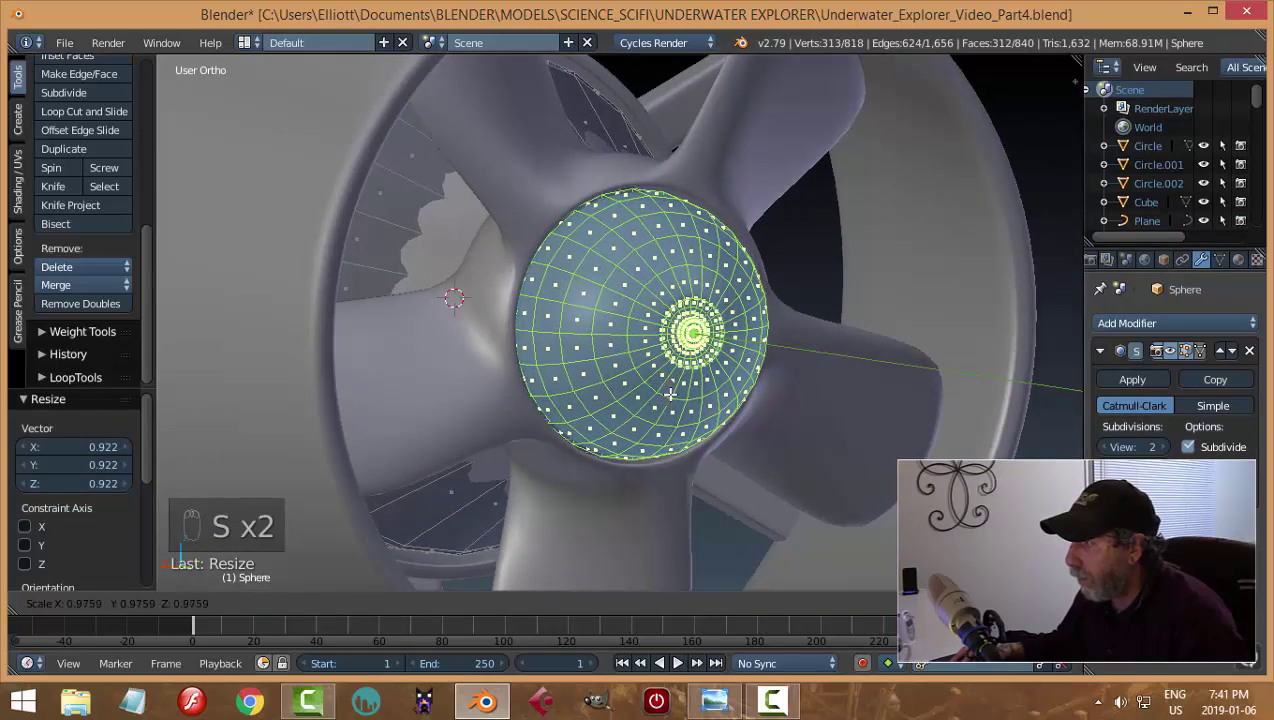
left_click(688, 411)
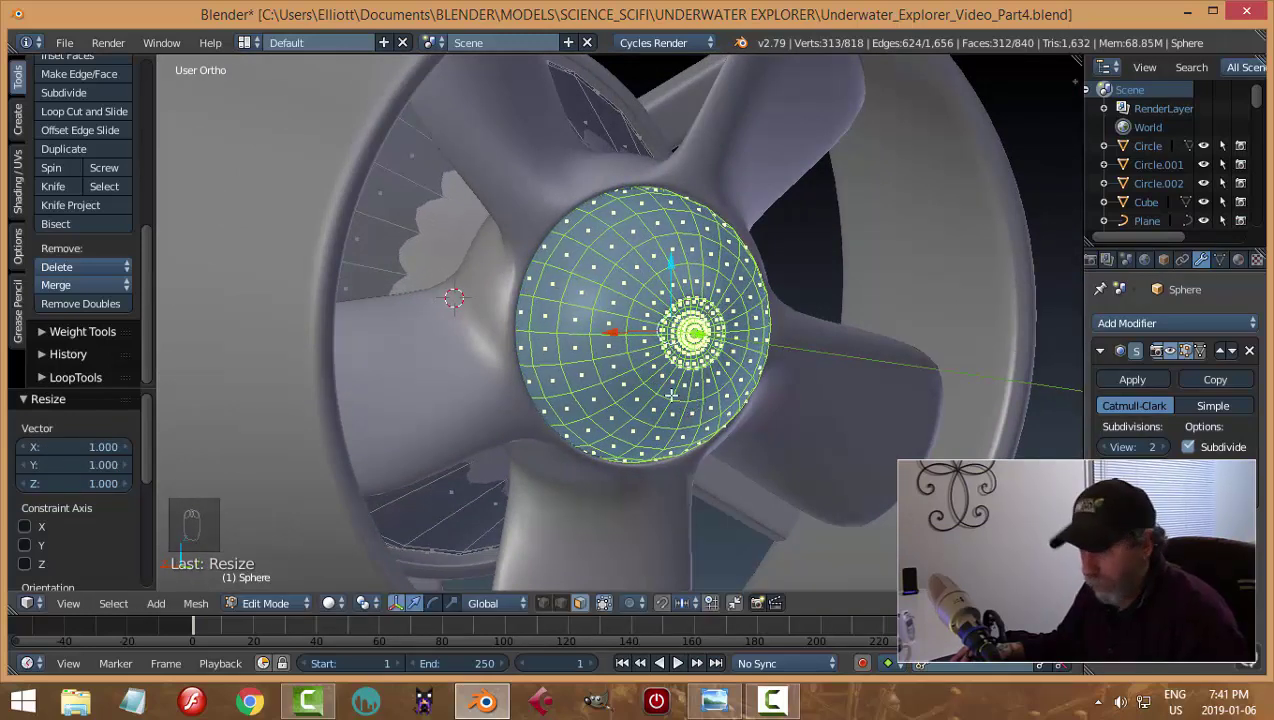
key("a")
Return to object mode and hide the shroud to expose the propeller and the body's tapered end
middle_click_drag(543, 342, 697, 395)
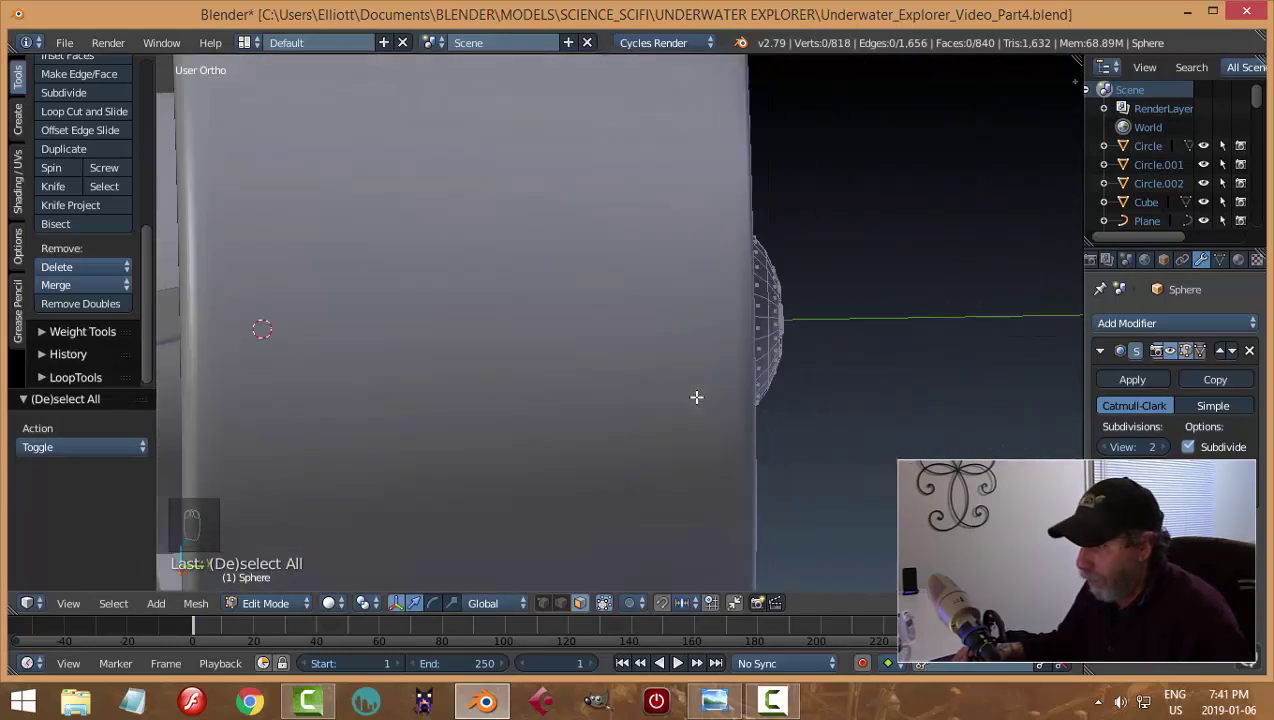
key("Tab")
left_click(551, 378)
key("h")
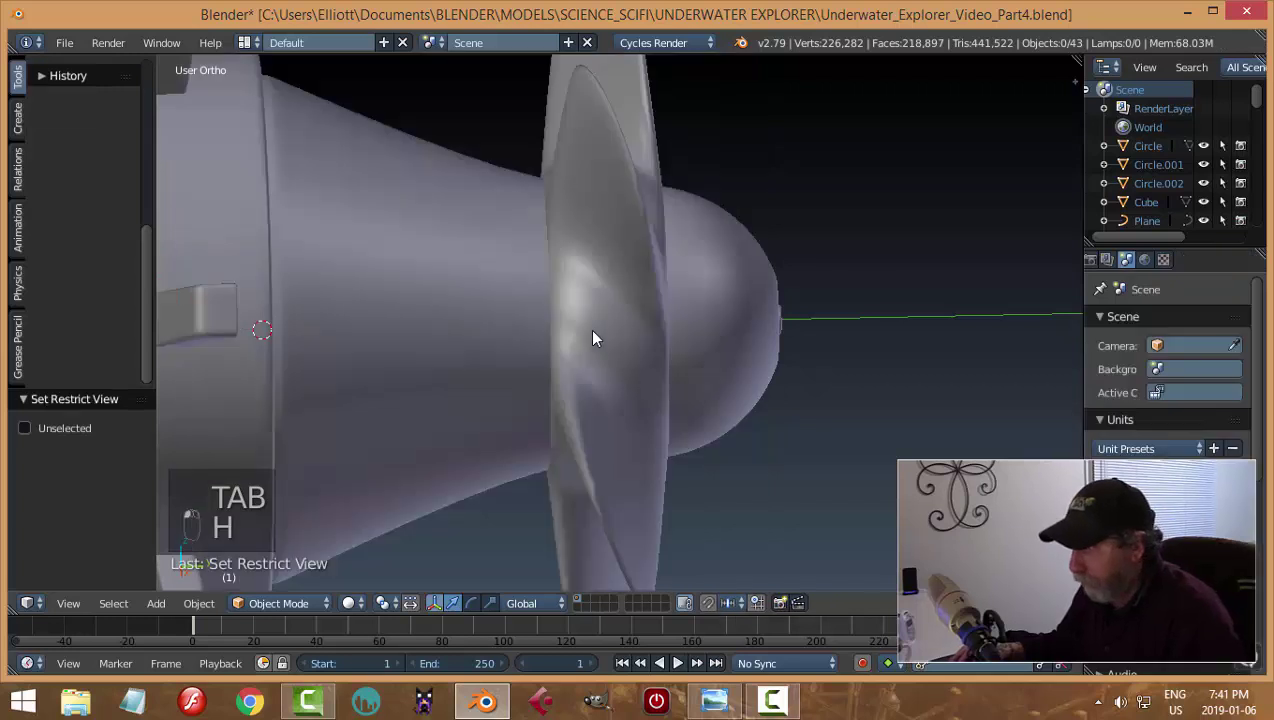
scroll(589, 328, "down", 2)
Add an edge loop around the thruster body's tapered section, slide it toward the propeller and return to object mode
key("Tab")
left_click(651, 324)
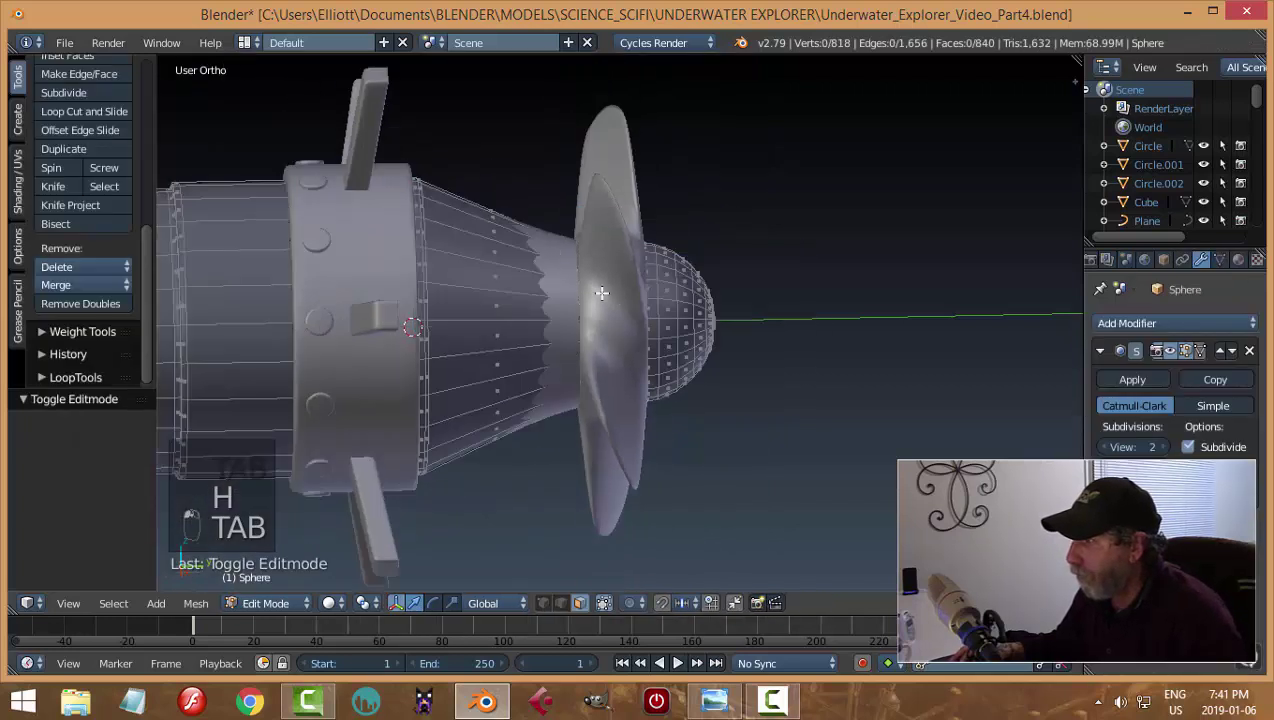
key("ctrl+r")
left_click(565, 270)
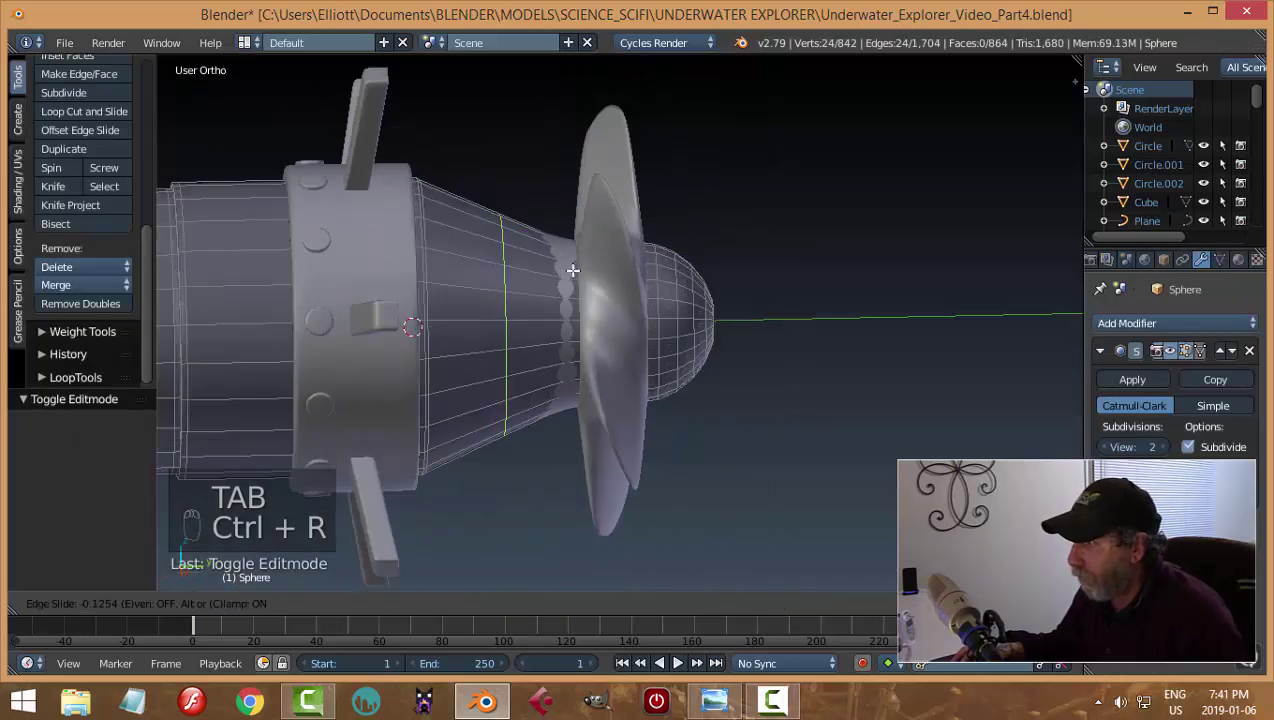
left_click(623, 276)
key("Tab")
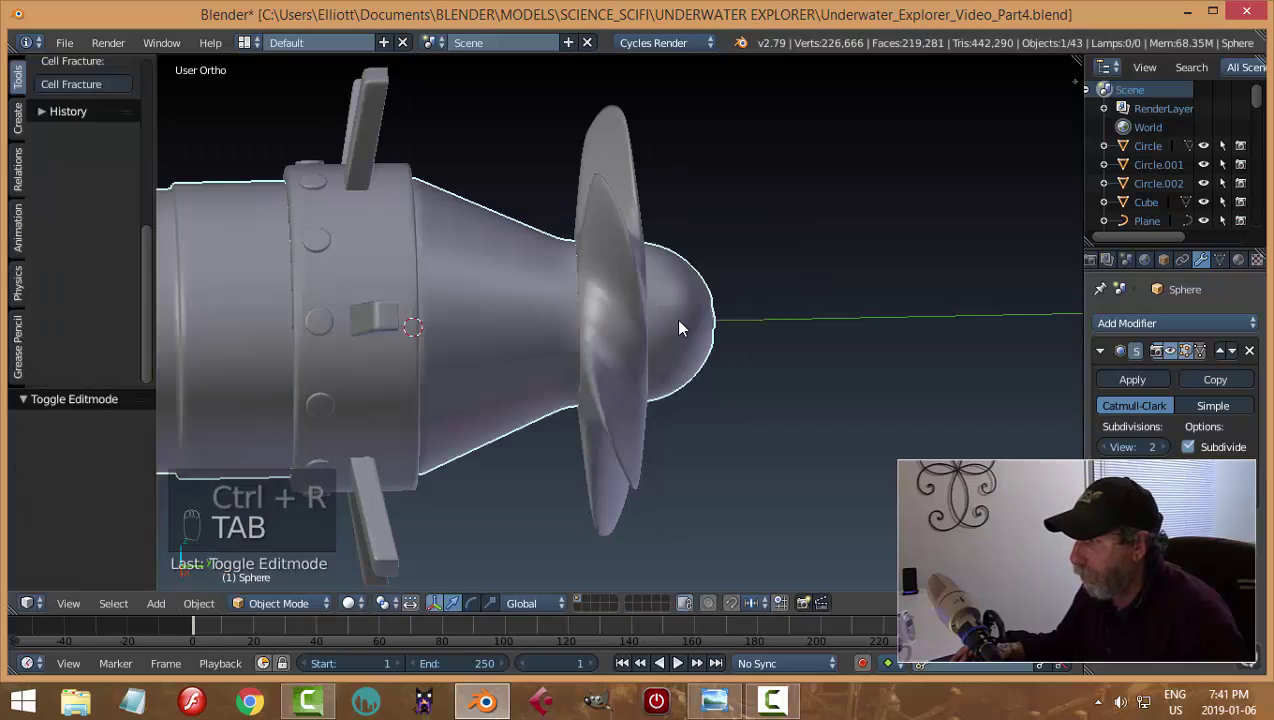
Reveal the hidden shroud, deselect everything and save the file
middle_click_drag(776, 361, 660, 335)
key("alt+h")
key("a")
middle_click_drag(768, 364, 731, 371)
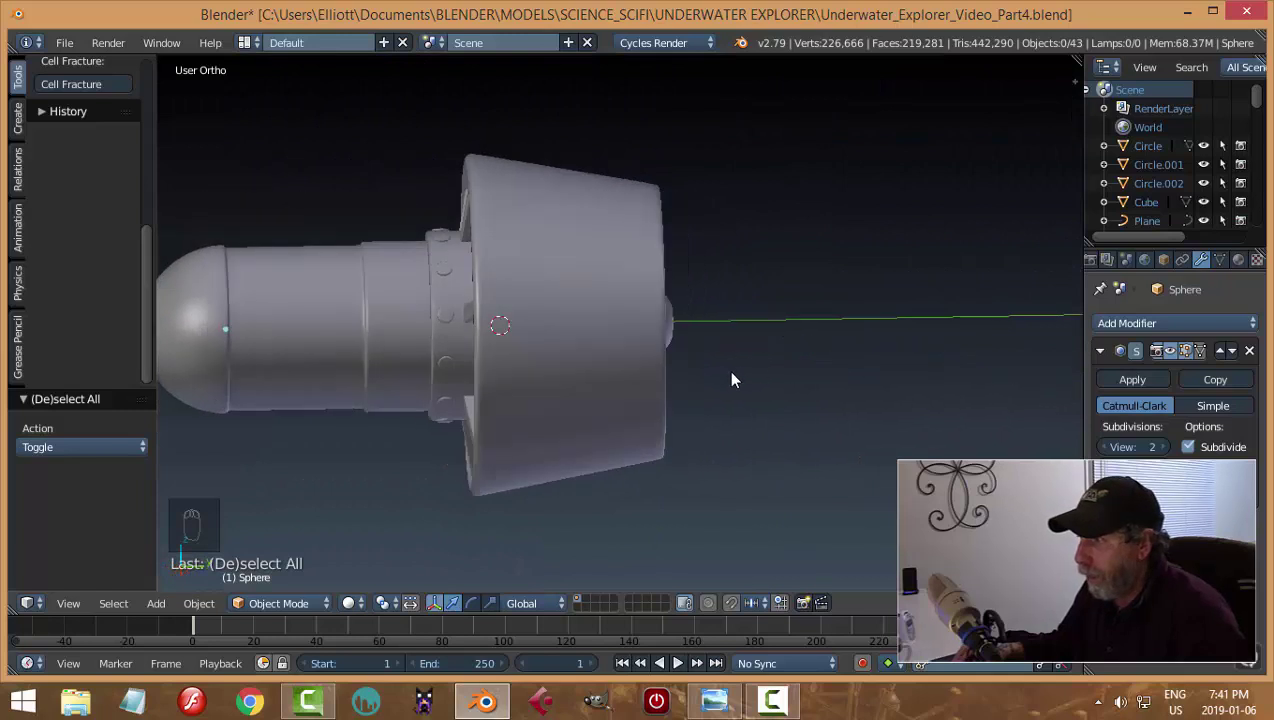
scroll(729, 369, "down", 3)
middle_click_drag(653, 322, 683, 387)
key("ctrl+s")
Add an Arrows empty at the 3D cursor inside the thruster, working in the right side view
scroll(658, 386, "up", 4)
scroll(658, 386, "up", 2)
key("KP_3")
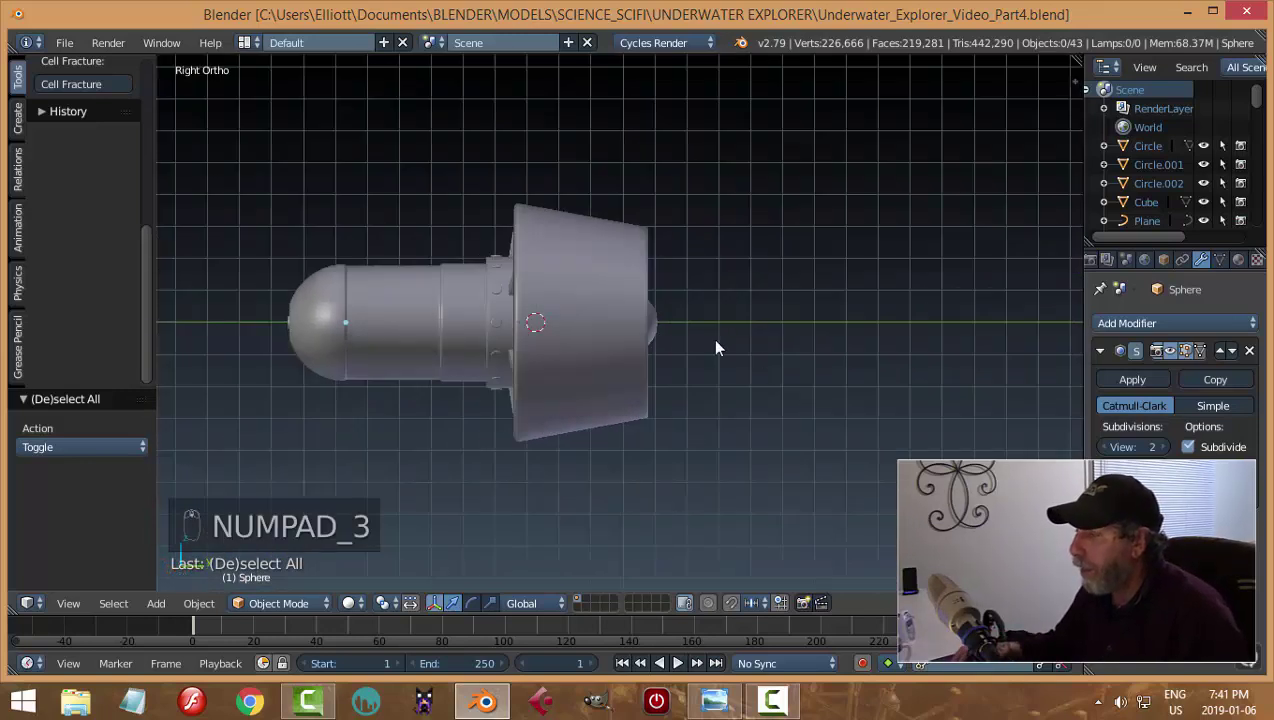
middle_click_drag(712, 338, 666, 361, "shift")
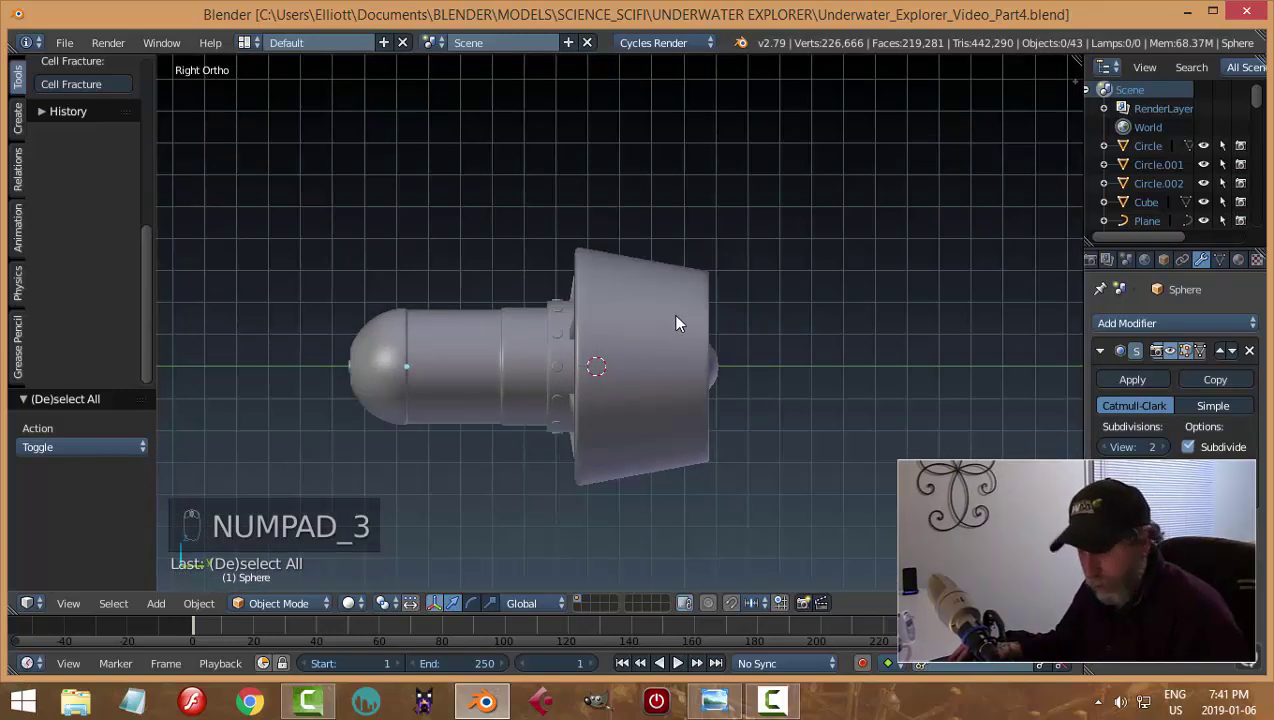
key("shift+a")
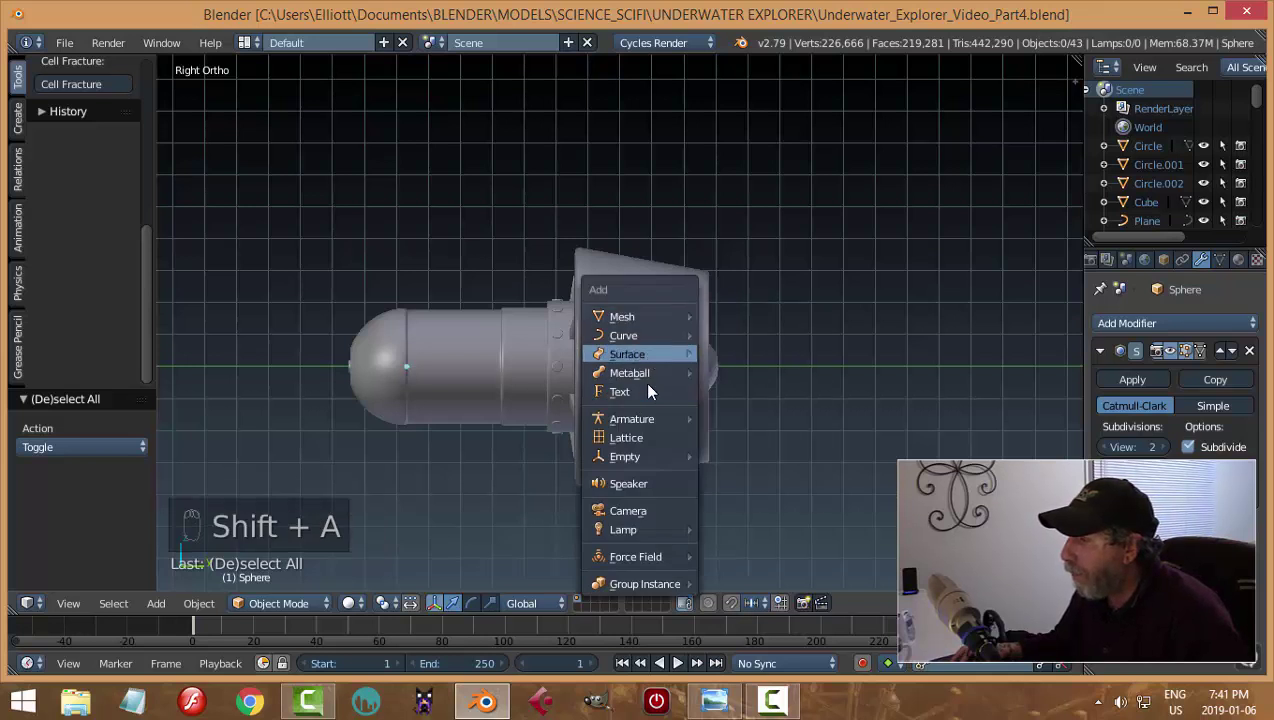
mouse_move(639, 456)
left_click(743, 476)
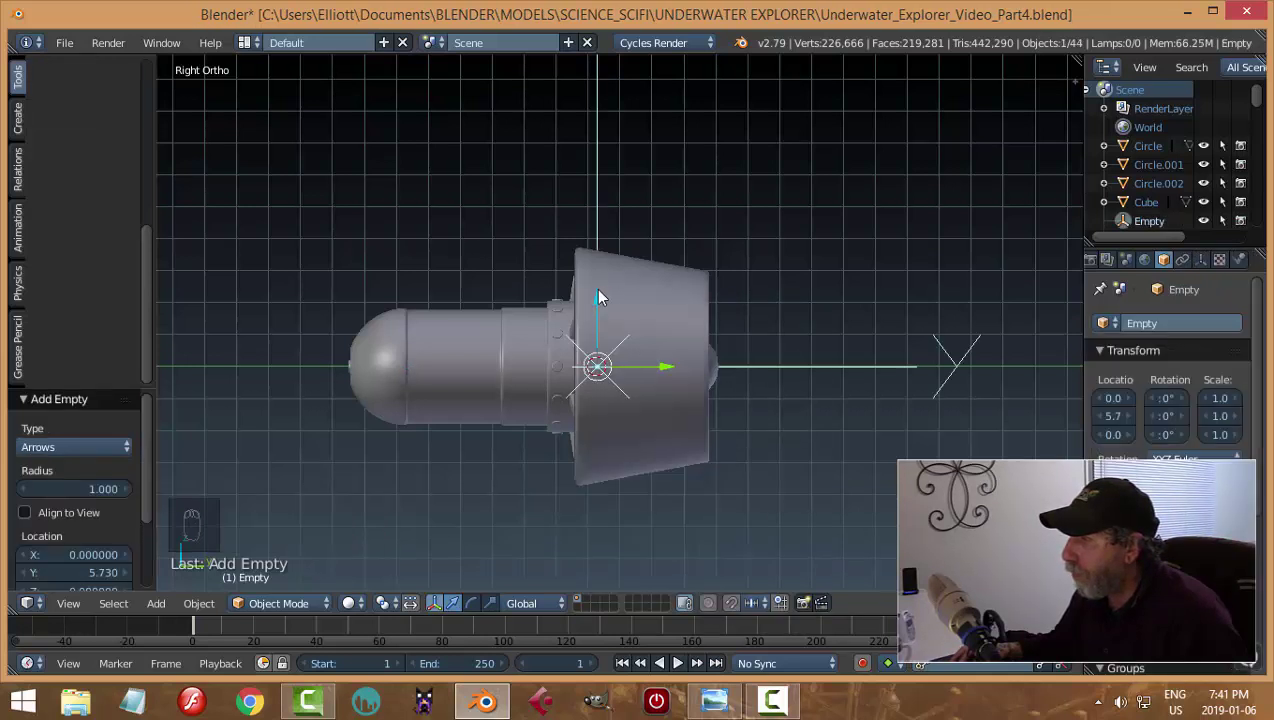
Move the empty 0.707 along Z and -0.153 along Y, and scale it to 0.434
key("g")
key("z")
left_click(601, 79)
scroll(660, 188, "down", 4)
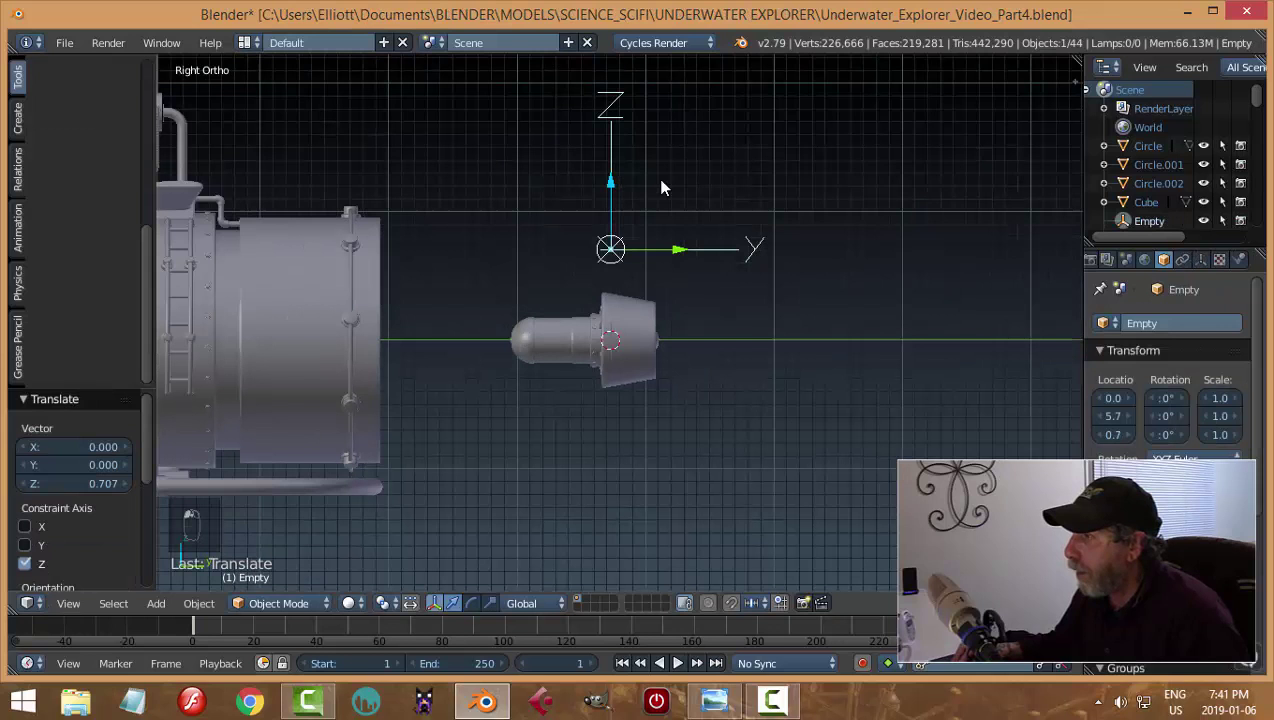
key("g")
key("y")
left_click(658, 232)
key("s")
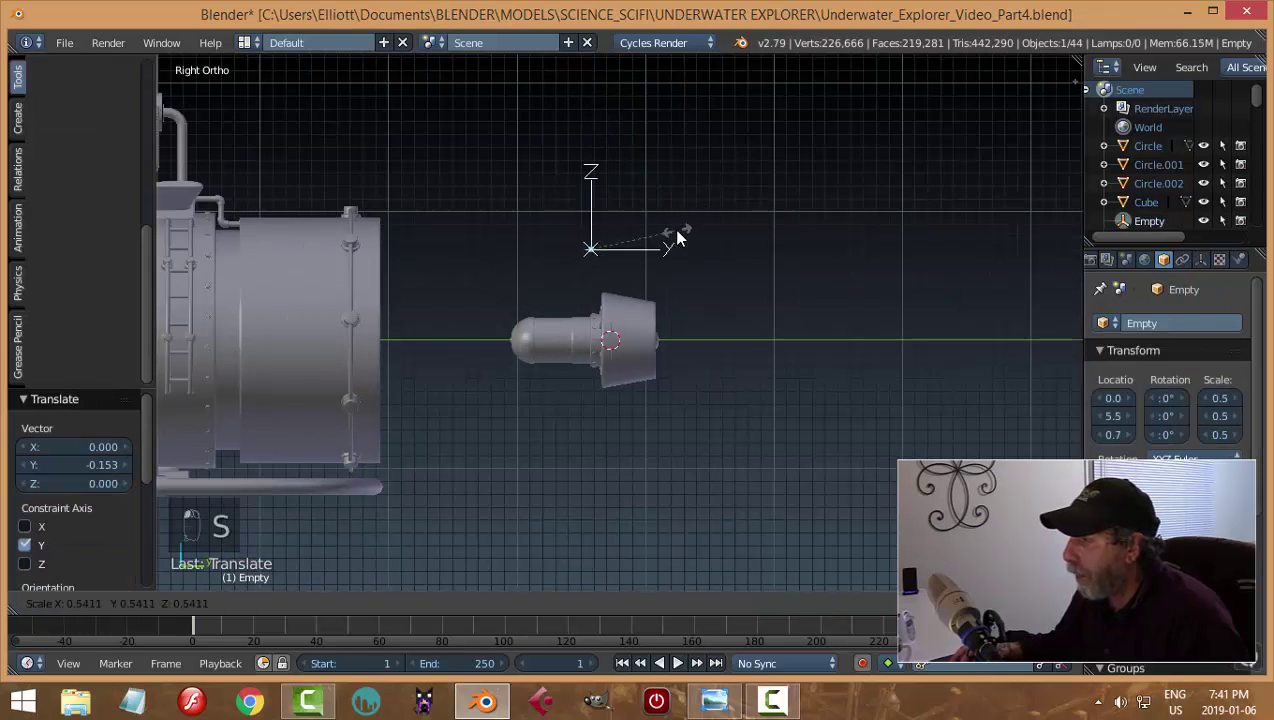
left_click(657, 242)
Select all the thruster parts in wireframe, parent them to the empty with the Object option and restore solid shading
scroll(672, 302, "up", 4)
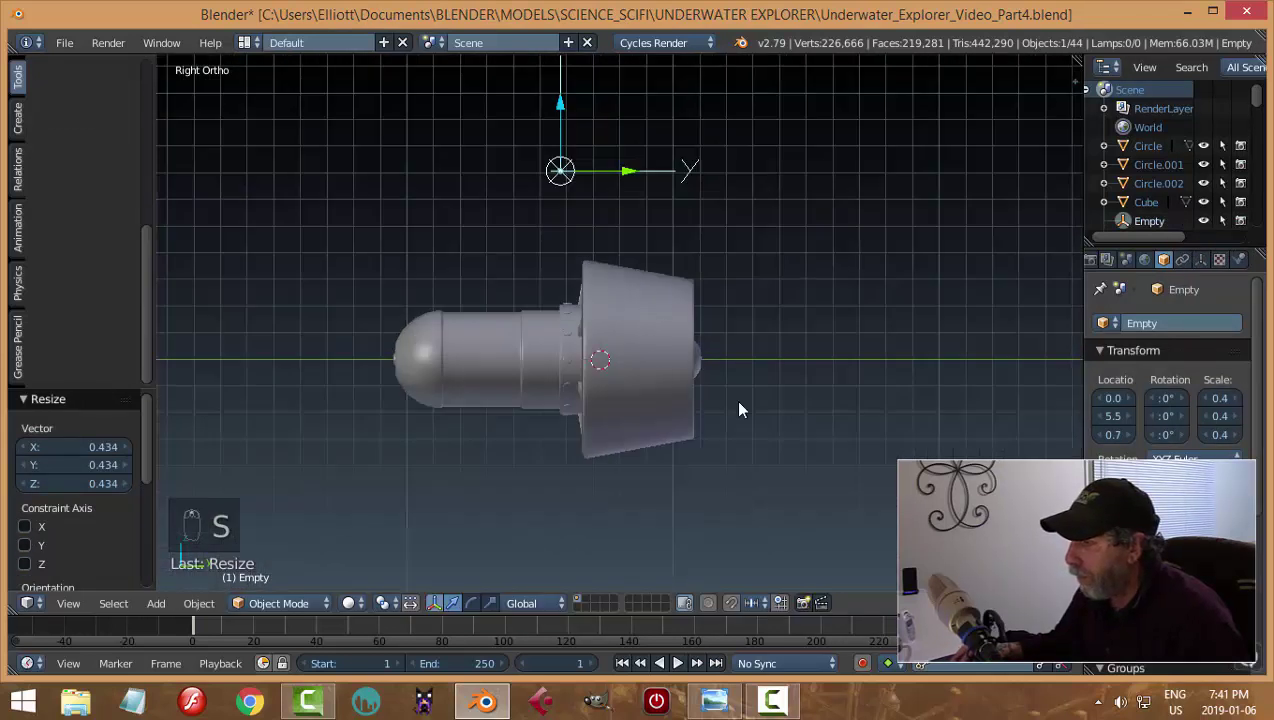
key("z")
left_click(940, 424)
key("b")
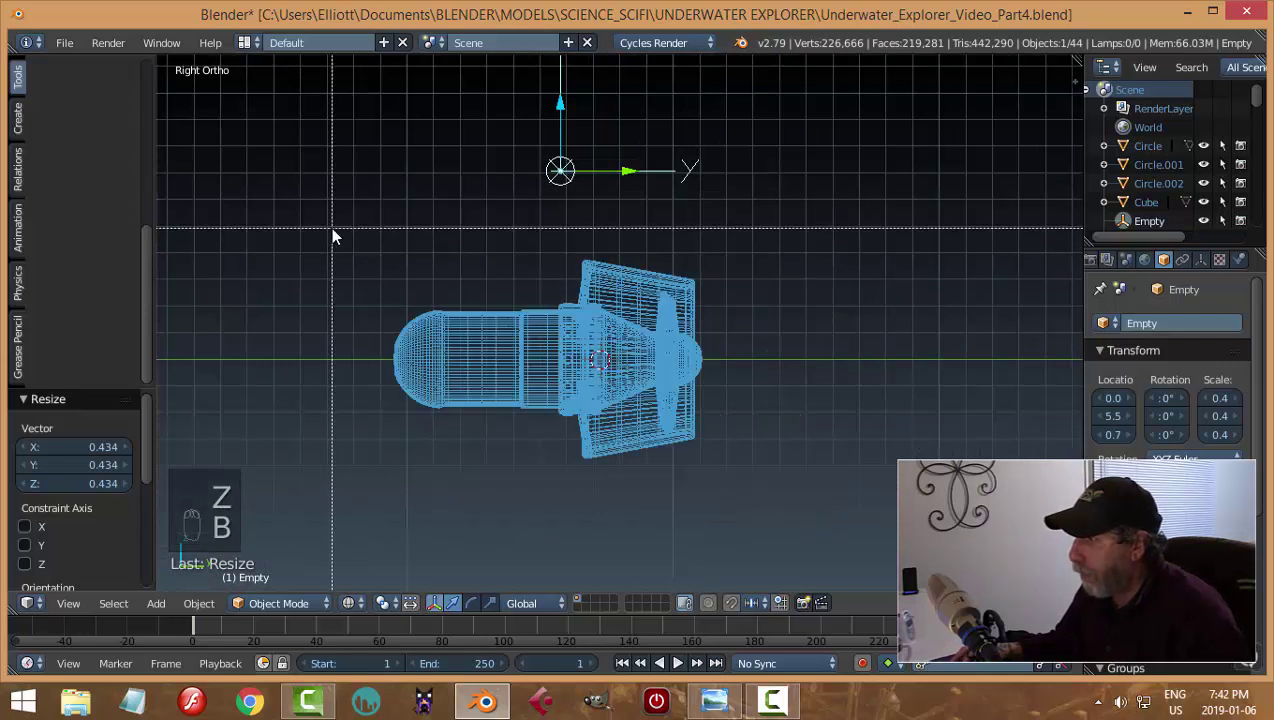
left_click_drag(333, 234, 722, 530)
left_click(560, 172, "shift")
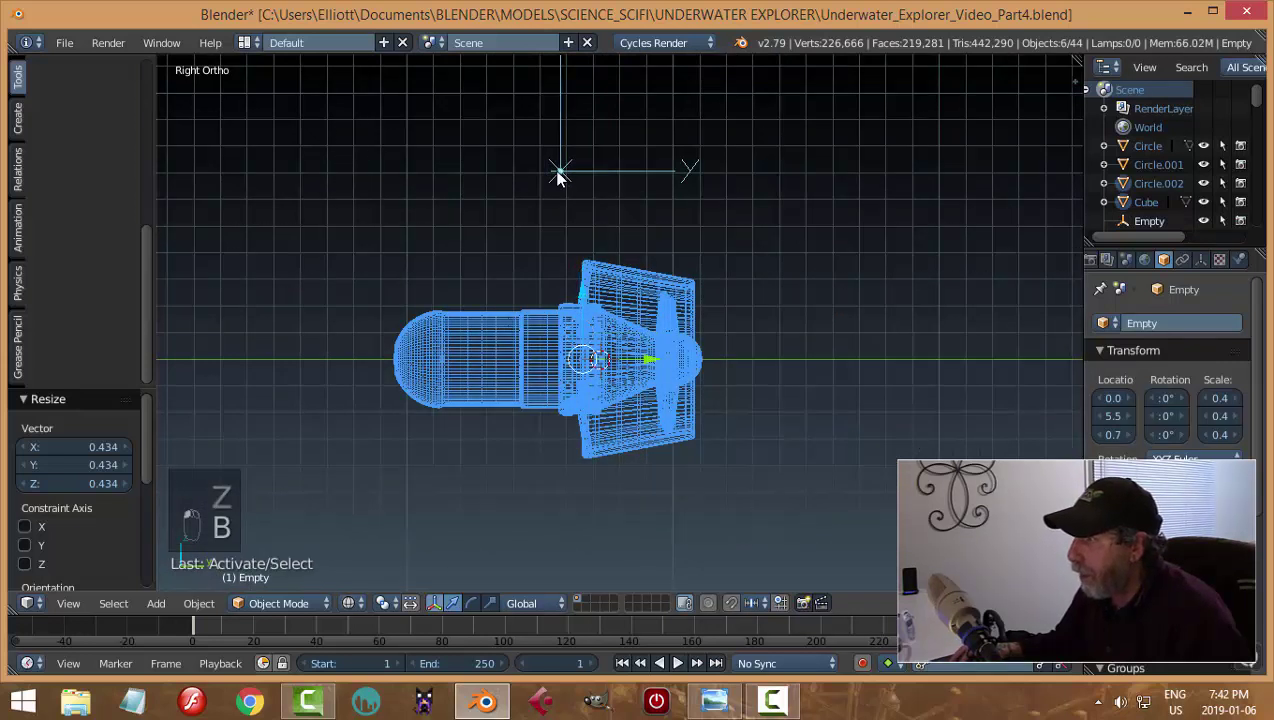
key("ctrl+p")
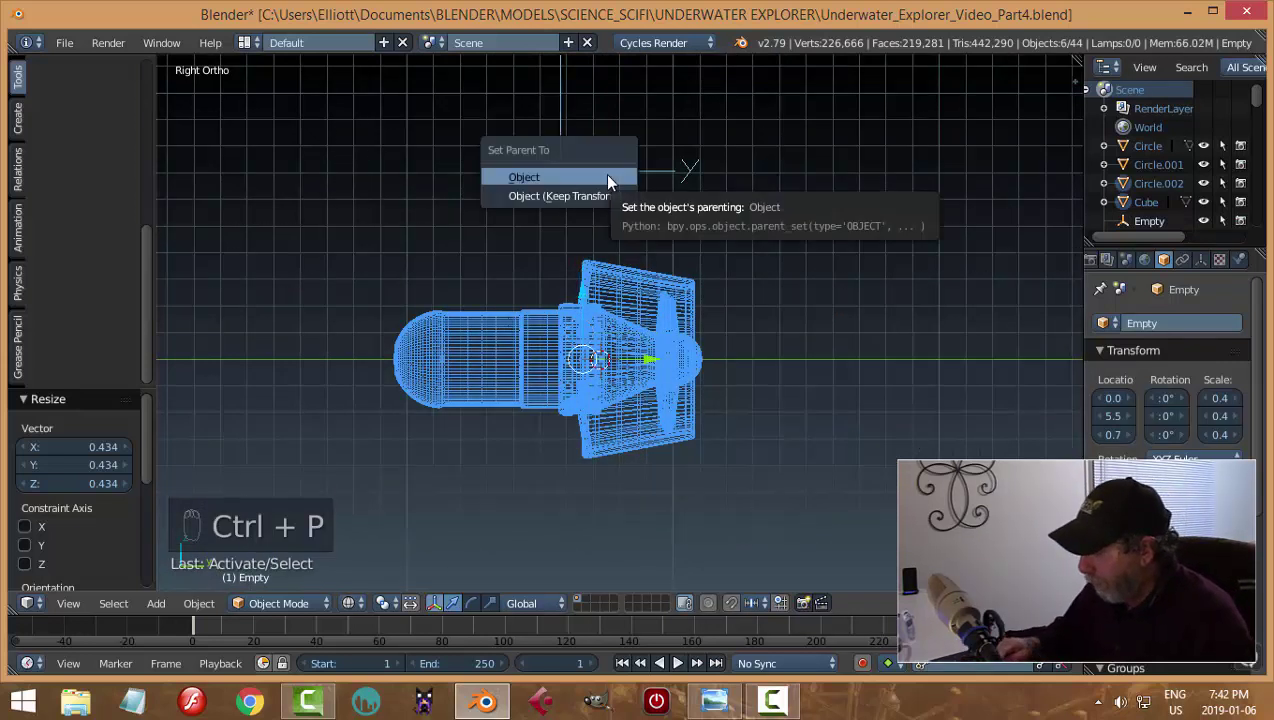
left_click(606, 176)
key("z")
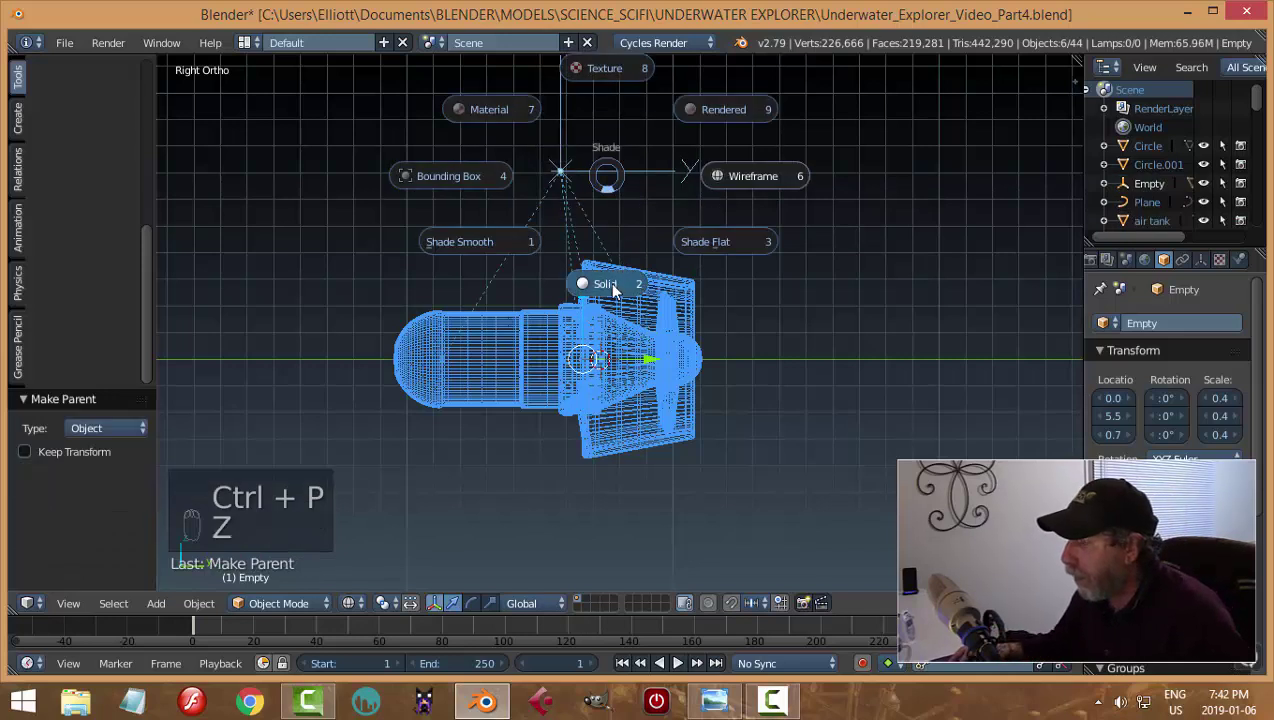
left_click(614, 289)
Move the thruster by its parent empty along Y to the hull's rear end and -0.792 along Z
scroll(745, 265, "down", 4)
mouse_move(751, 270)
middle_mouse_down()
mouse_move(683, 318)
mouse_move(541, 333)
mouse_move(650, 281)
mouse_move(776, 327)
mouse_move(640, 303)
middle_mouse_up()
right_click(637, 271)
key("g")
key("y")
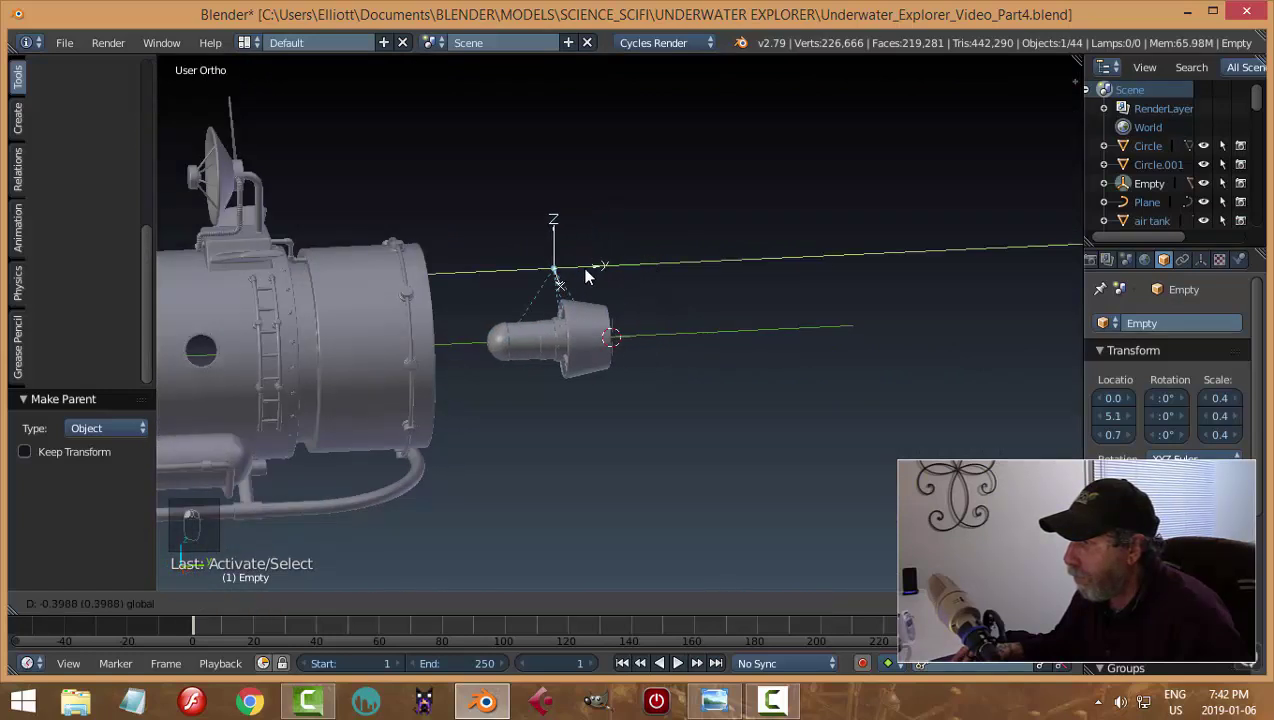
left_click(540, 276)
left_click_drag(472, 220, 679, 321)
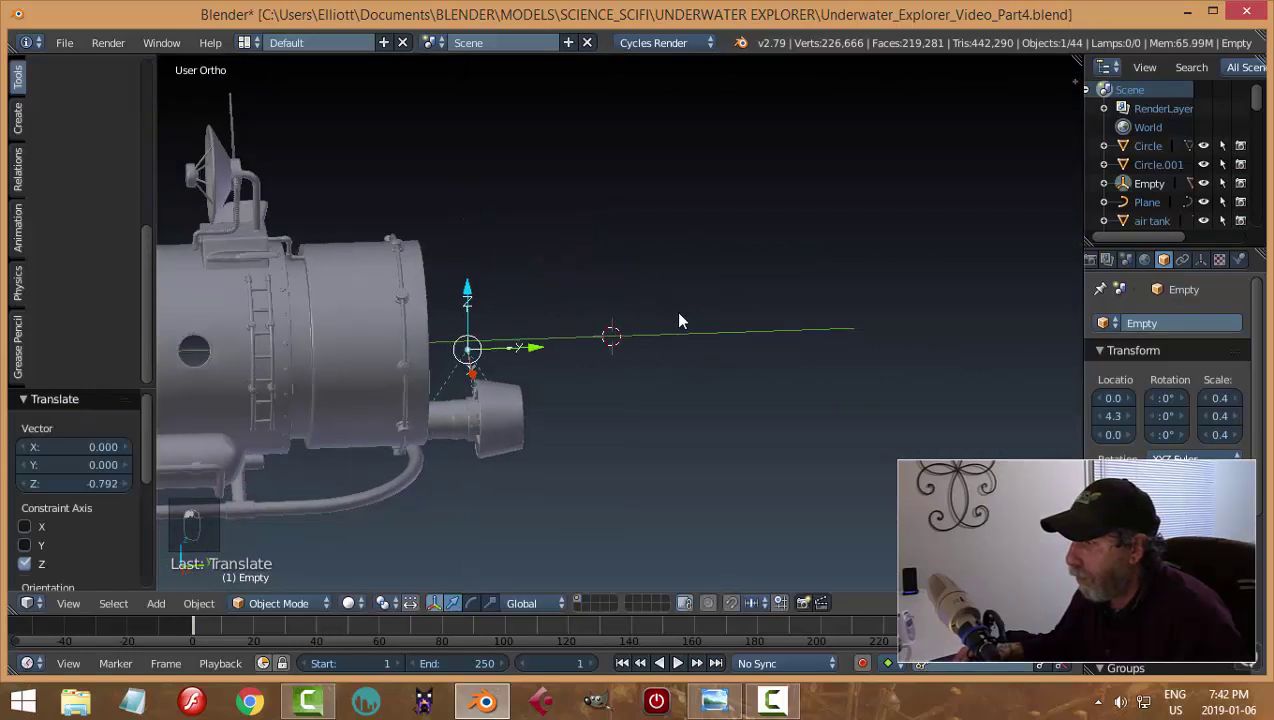
Move the thruster by its parent empty 1.124 along X and -0.842 along Y to the side of the hull's rear
middle_click_drag(679, 321, 577, 318)
key("g")
key("x")
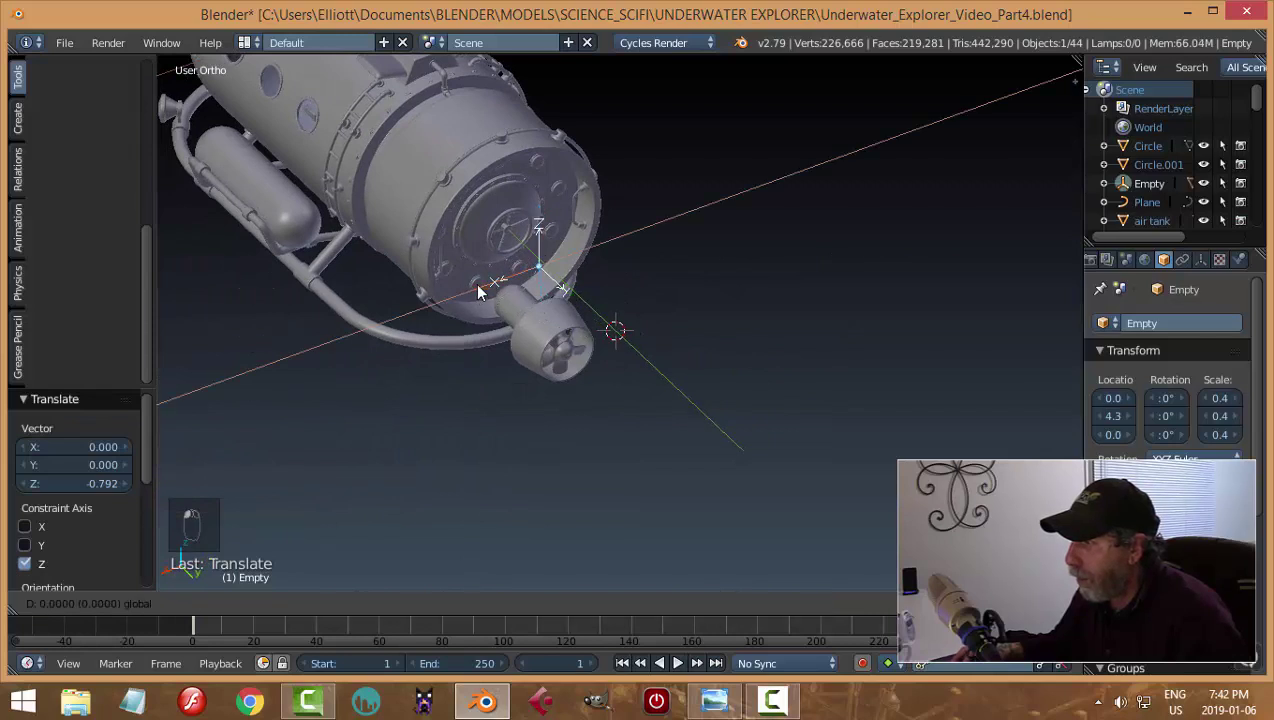
left_click(370, 313)
middle_click_drag(515, 326, 537, 385)
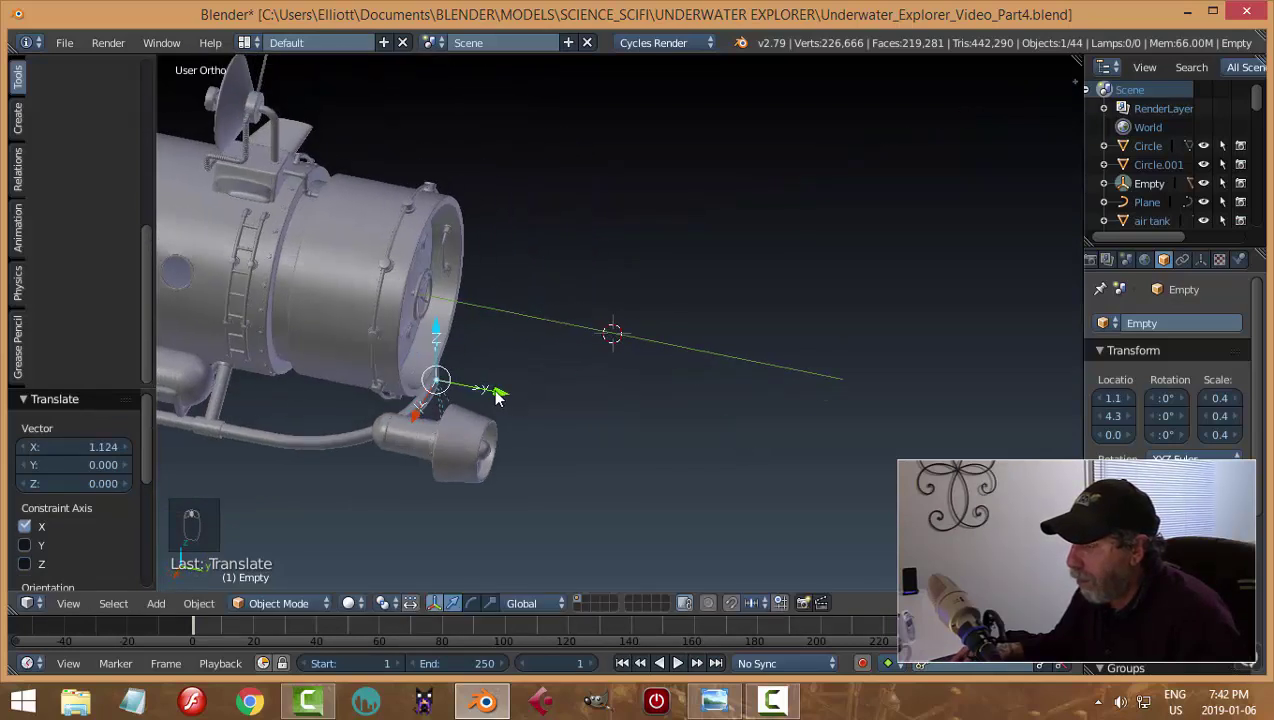
left_click_drag(498, 396, 410, 370)
Adjust the thruster's position by raising its empty 0.216 along Z, shifting it outward along X and moving it 0.177 along Y
middle_click_drag(607, 382, 449, 254)
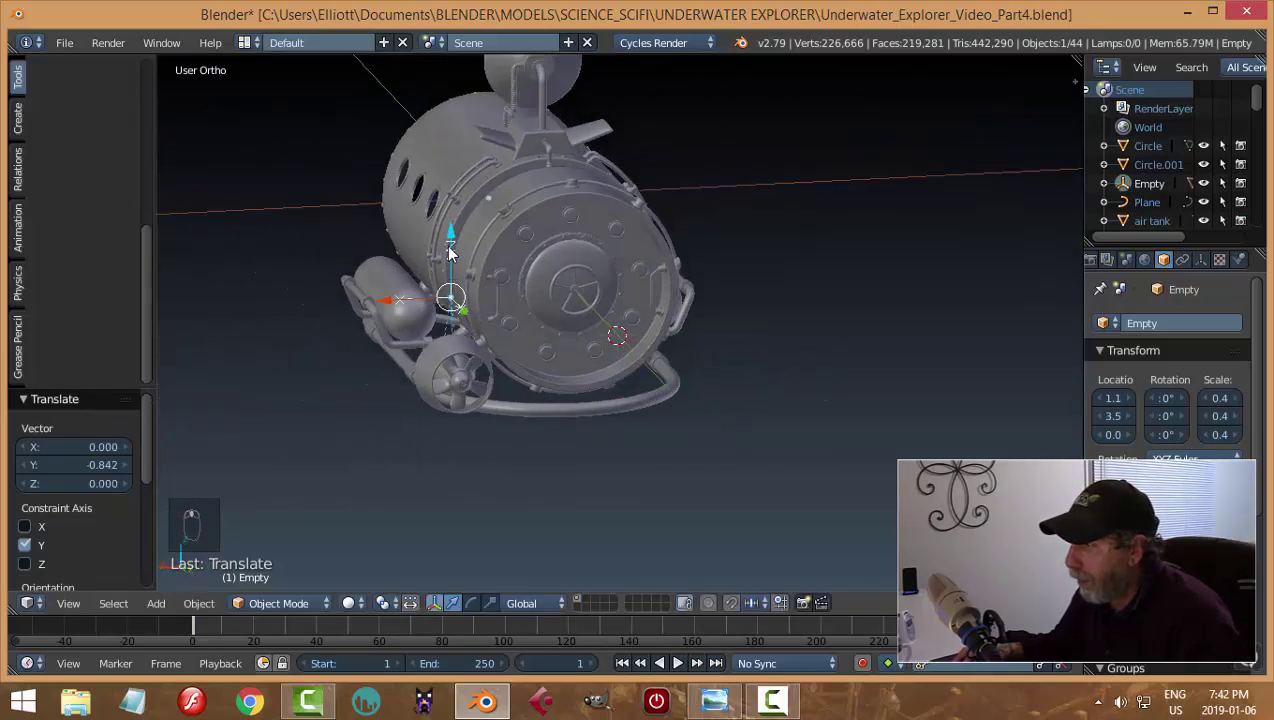
left_click_drag(450, 253, 450, 205)
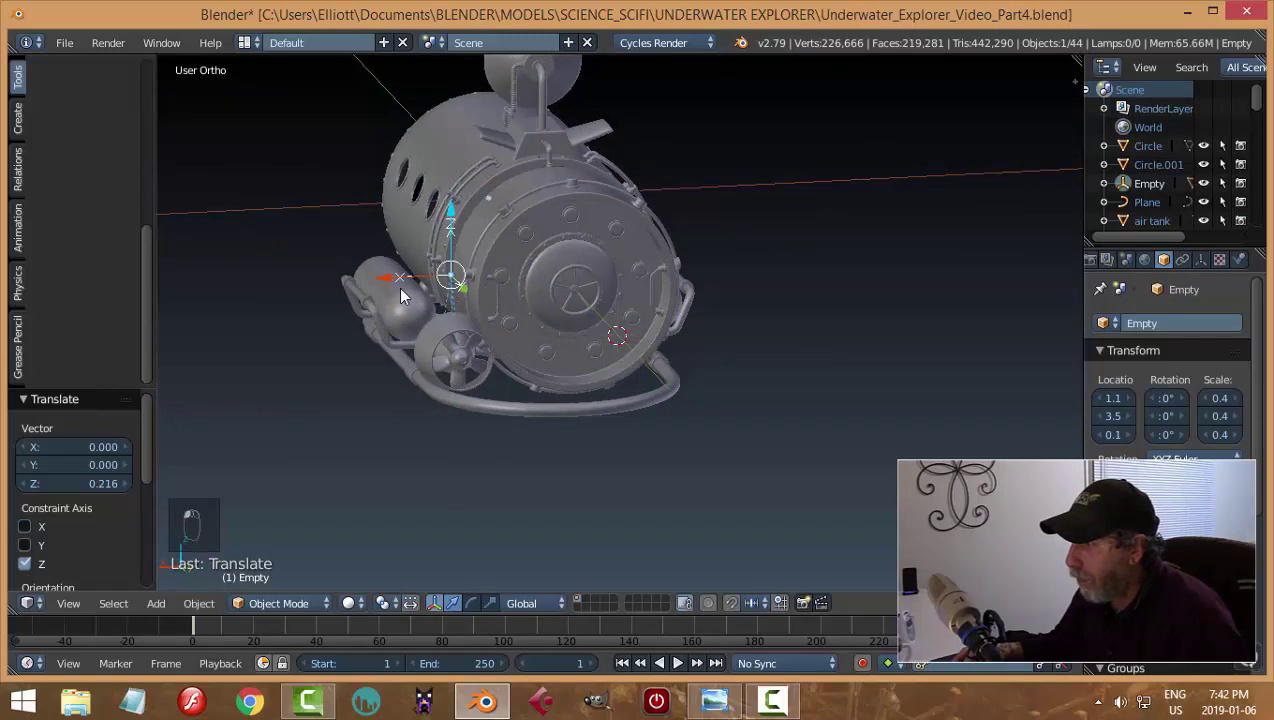
left_click_drag(400, 296, 356, 284)
middle_click_drag(466, 340, 534, 388)
left_click_drag(470, 390, 500, 390)
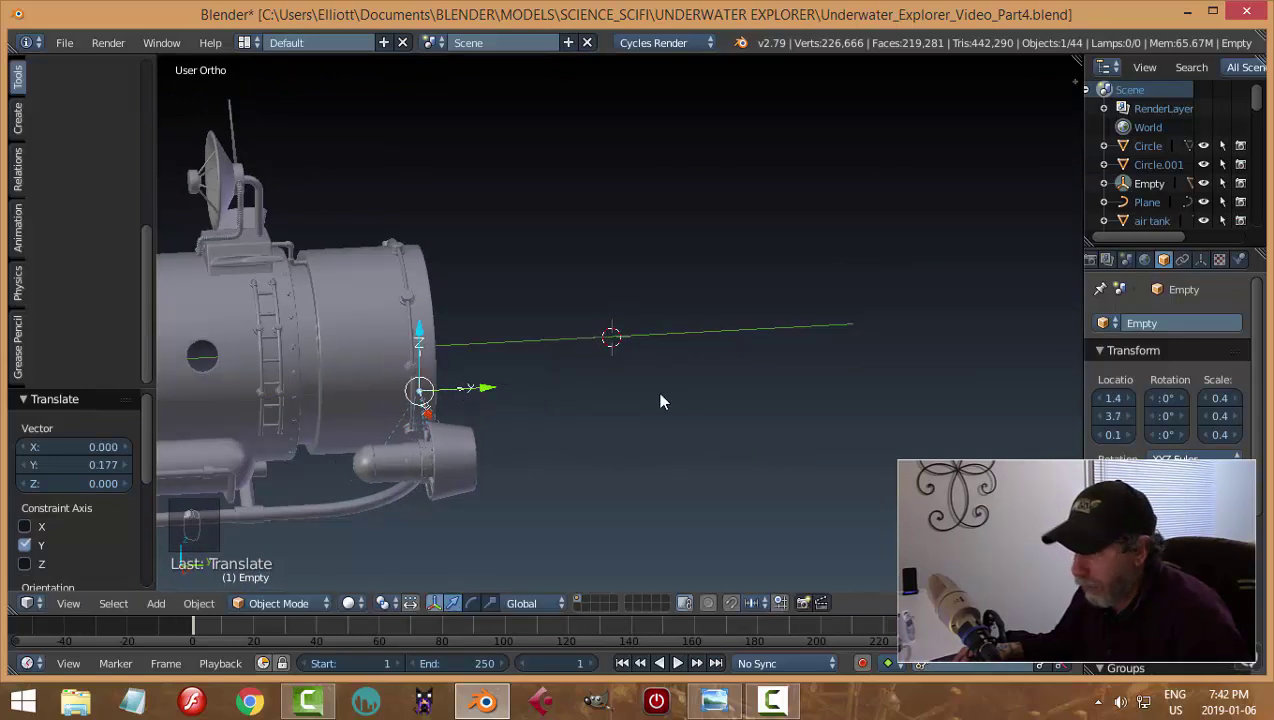
Deselect everything and examine the thruster's placement between the air tank and the hull's rear up close
scroll(700, 392, "down", 4)
key("a")
middle_click_drag(777, 398, 605, 365)
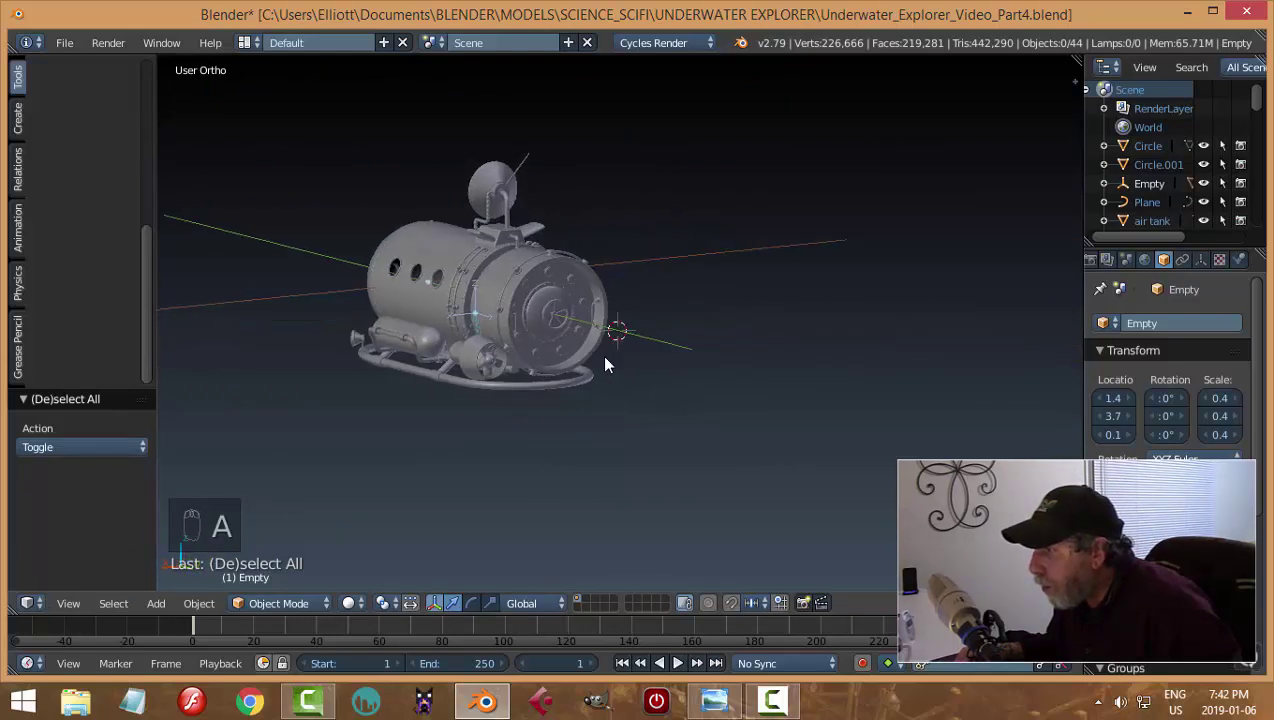
scroll(603, 361, "up", 4)
mouse_move(480, 402)
middle_mouse_down("shift")
mouse_move(744, 385)
mouse_move(684, 356)
middle_mouse_up("shift")
scroll(742, 382, "up", 2)
mouse_move(706, 310)
middle_mouse_down("shift")
mouse_move(688, 392)
mouse_move(756, 358)
mouse_move(890, 347)
mouse_move(531, 355)
mouse_move(628, 347)
mouse_move(698, 379)
mouse_move(734, 370)
mouse_move(677, 401)
mouse_move(648, 380)
middle_mouse_up("shift")
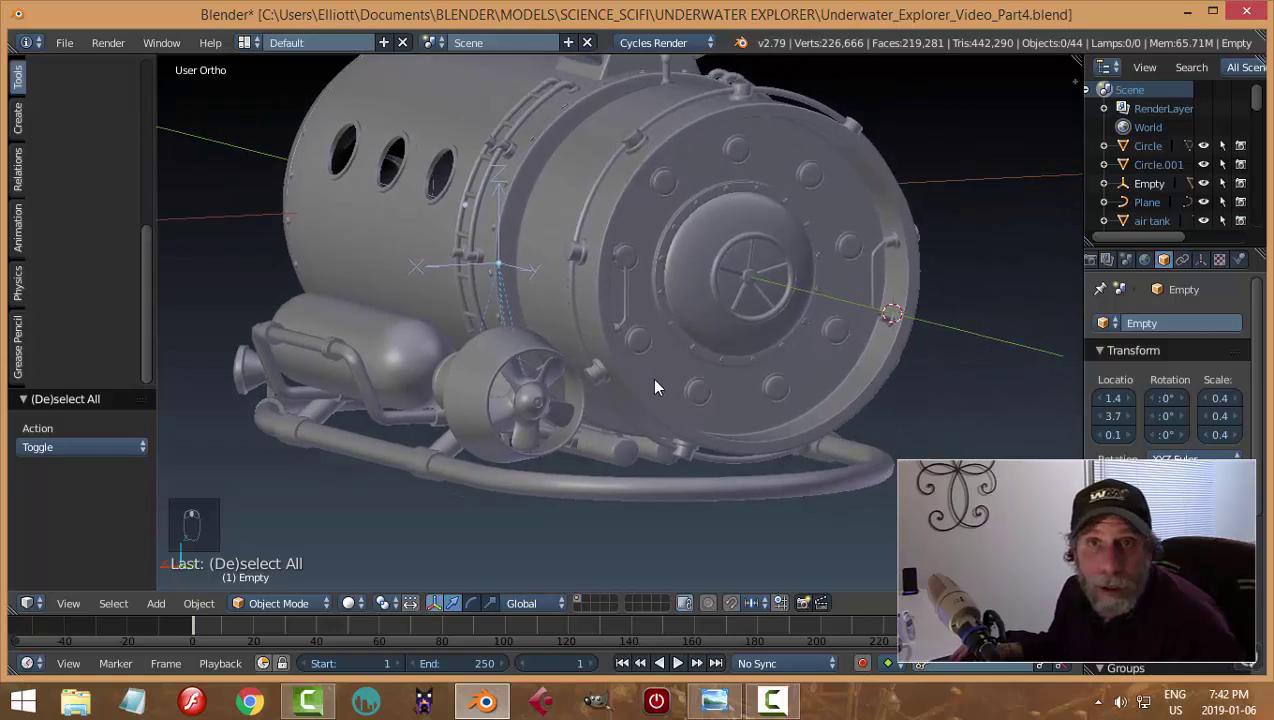